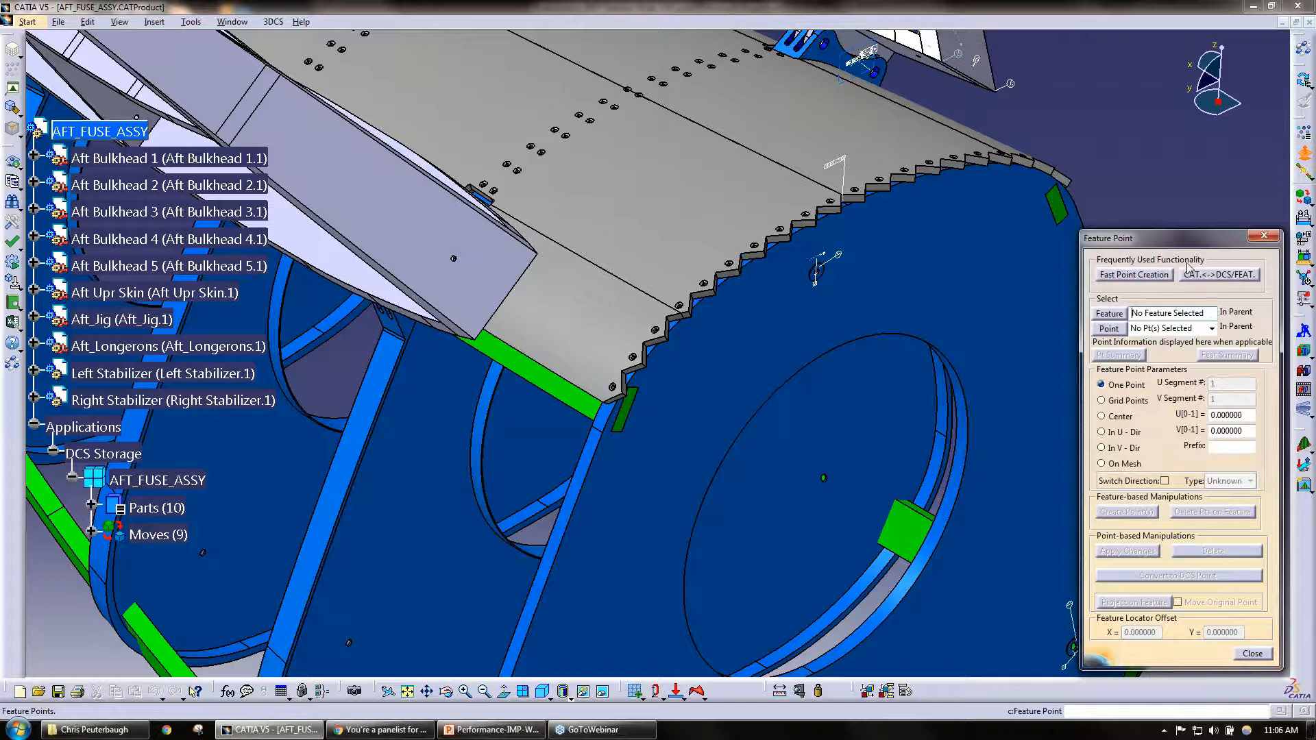
Step: Start Fast Point Creation, hide all point labels in the assembly and bring up the near corner of the Aft Upr Skin's stepped edge
{"action": "left_click", "coordinate": [1135, 274]}
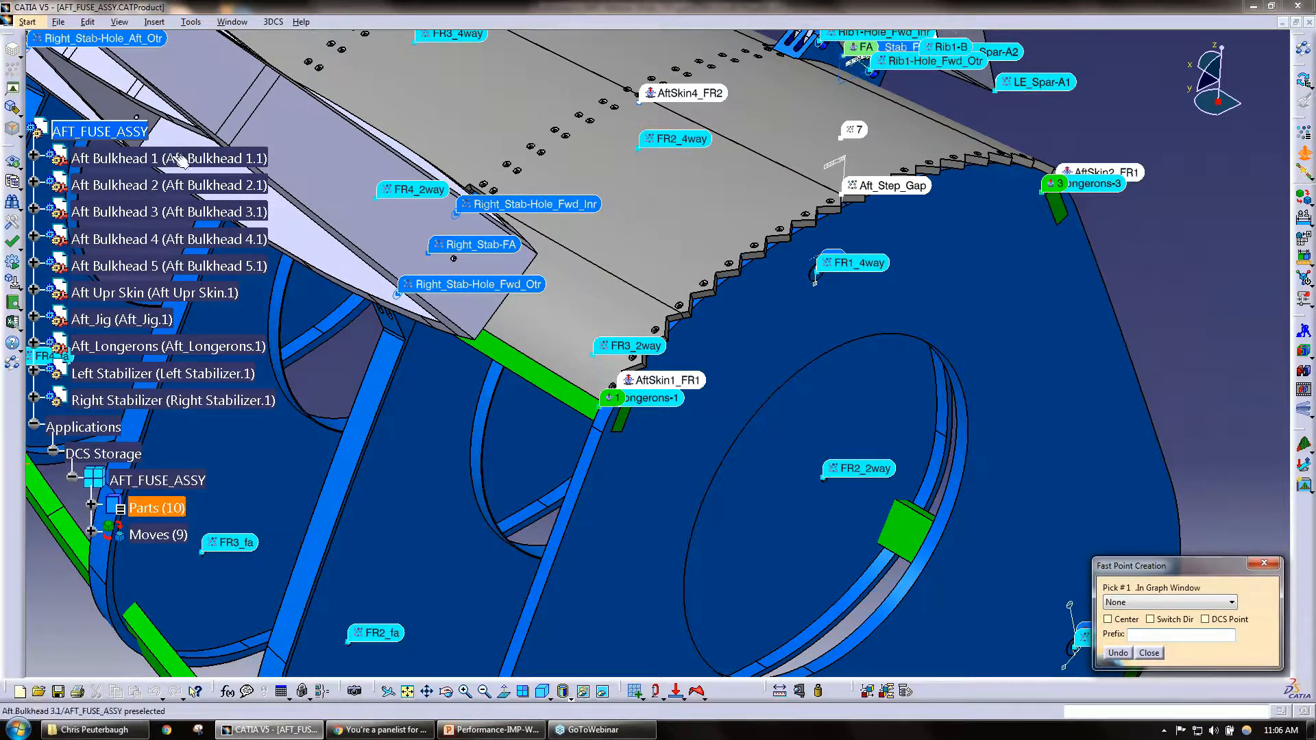
{"action": "left_click", "coordinate": [15, 109]}
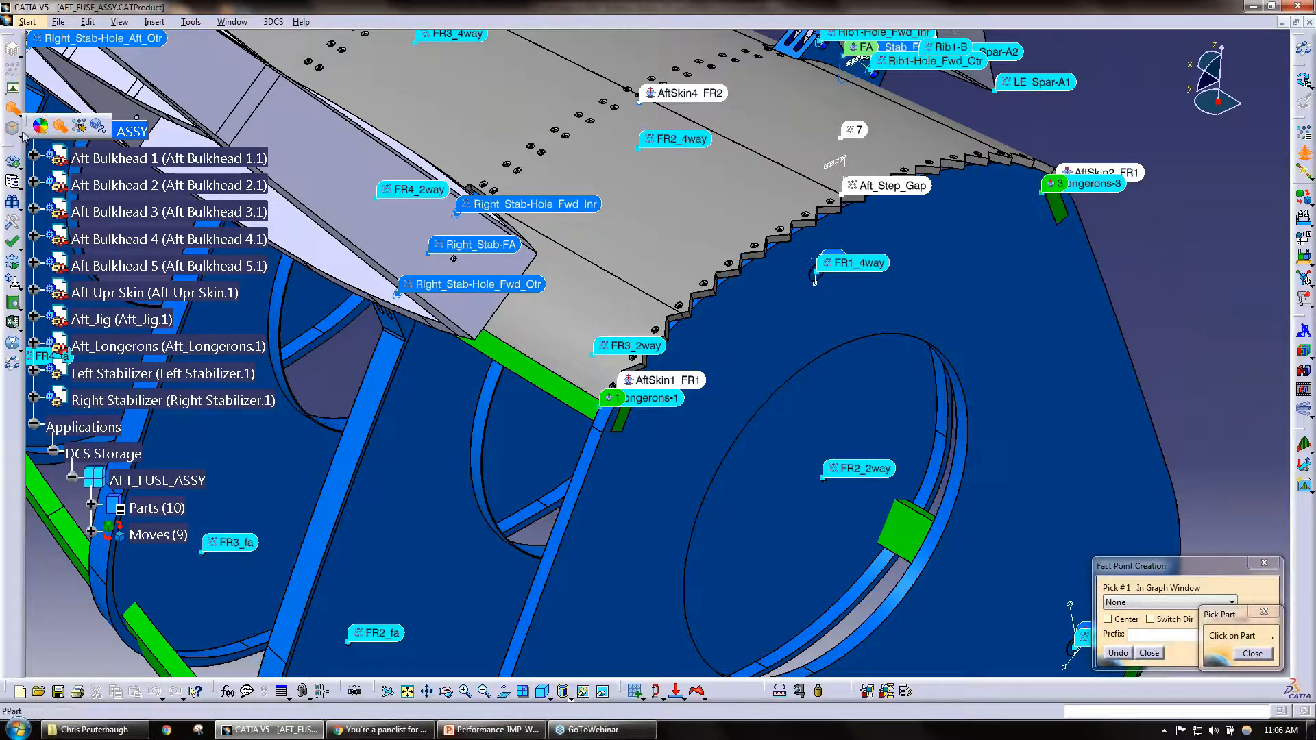
{"action": "left_click", "coordinate": [80, 126]}
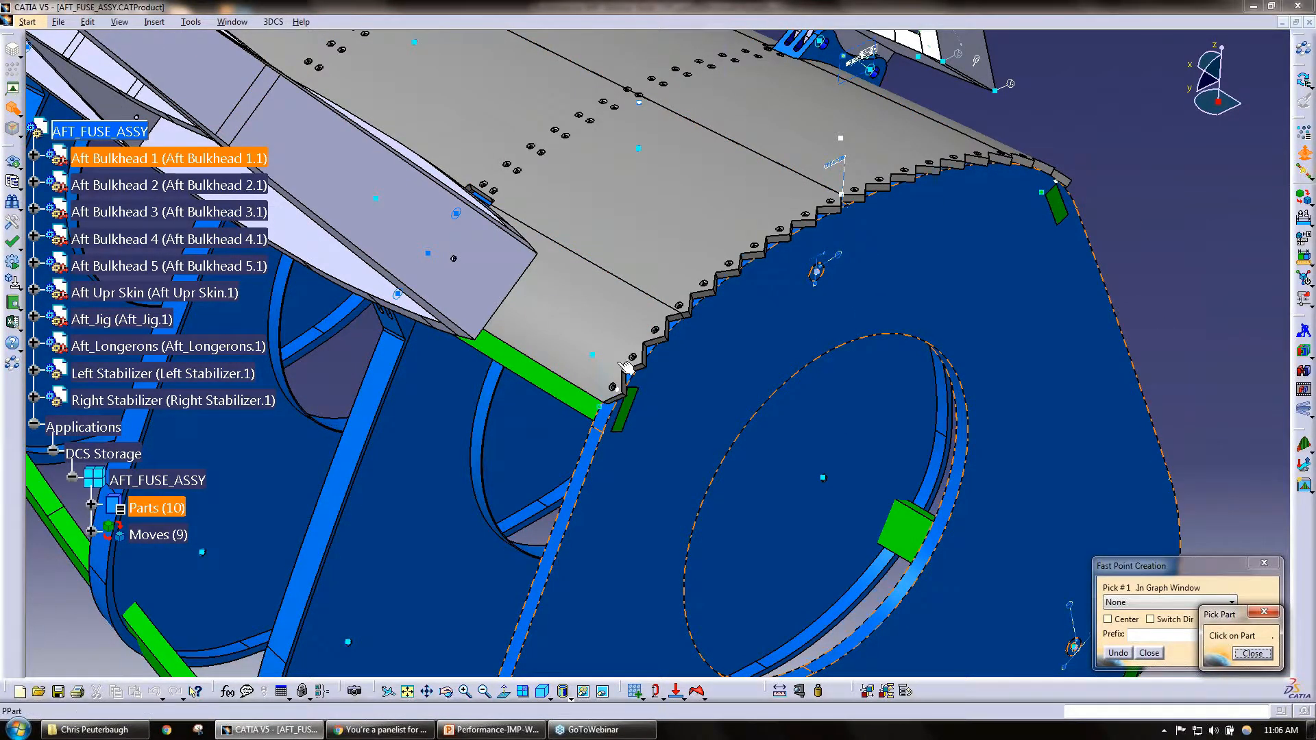
{"action": "middle_click_drag", "start_coordinate": [642, 397], "coordinate": [599, 415]}
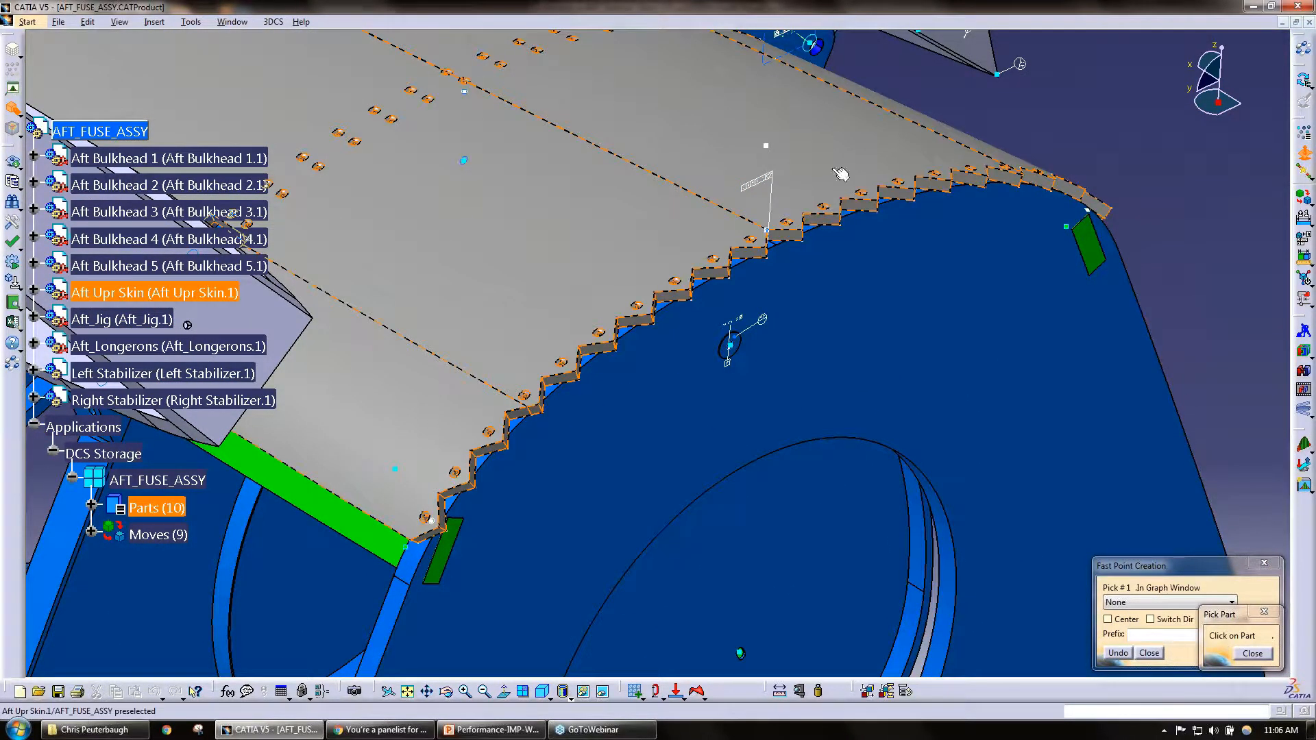
{"action": "mouse_move", "coordinate": [438, 484]}
{"action": "middle_mouse_down"}
{"action": "mouse_move", "coordinate": [504, 380]}
{"action": "mouse_move", "coordinate": [522, 264]}
{"action": "middle_mouse_up"}
{"action": "middle_click_drag", "start_coordinate": [624, 332], "coordinate": [822, 335]}
{"action": "left_click", "coordinate": [552, 375]}
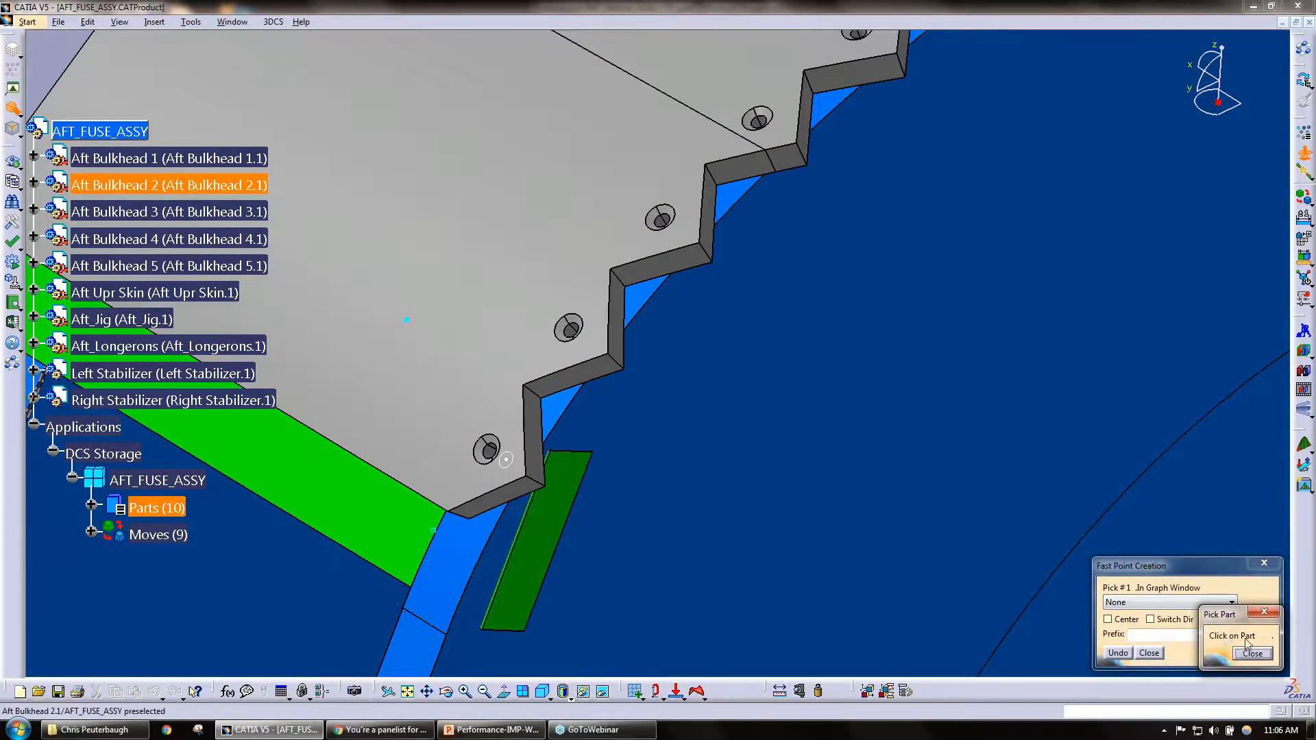
{"action": "left_click_drag", "start_coordinate": [1230, 615], "coordinate": [1211, 408]}
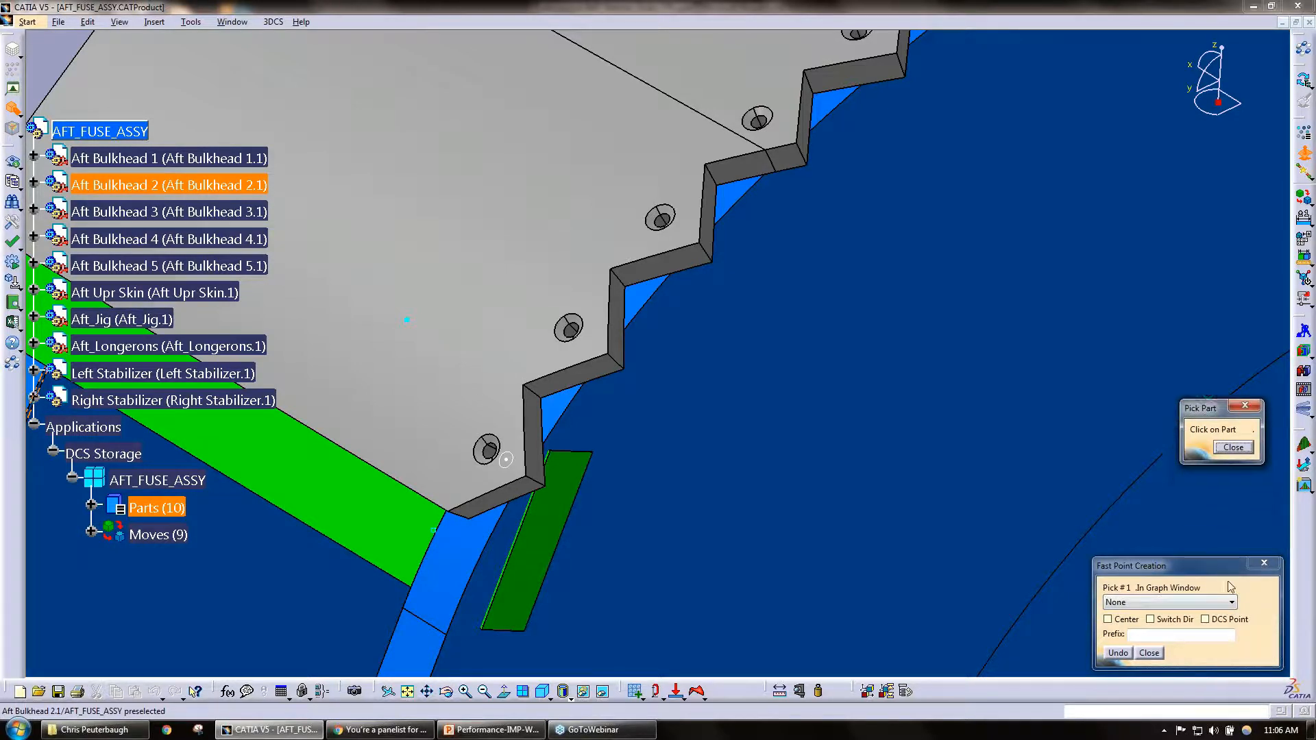
{"action": "left_click", "coordinate": [1230, 621]}
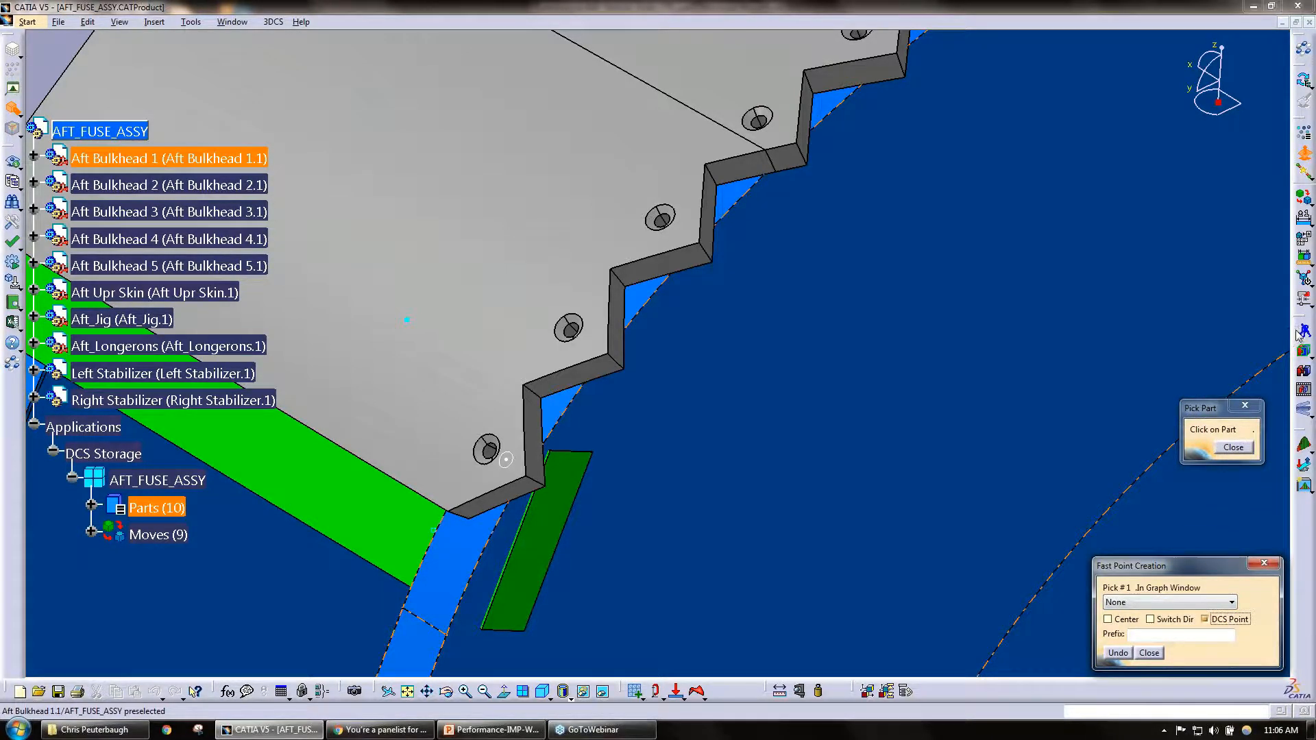
{"action": "left_click", "coordinate": [511, 394]}
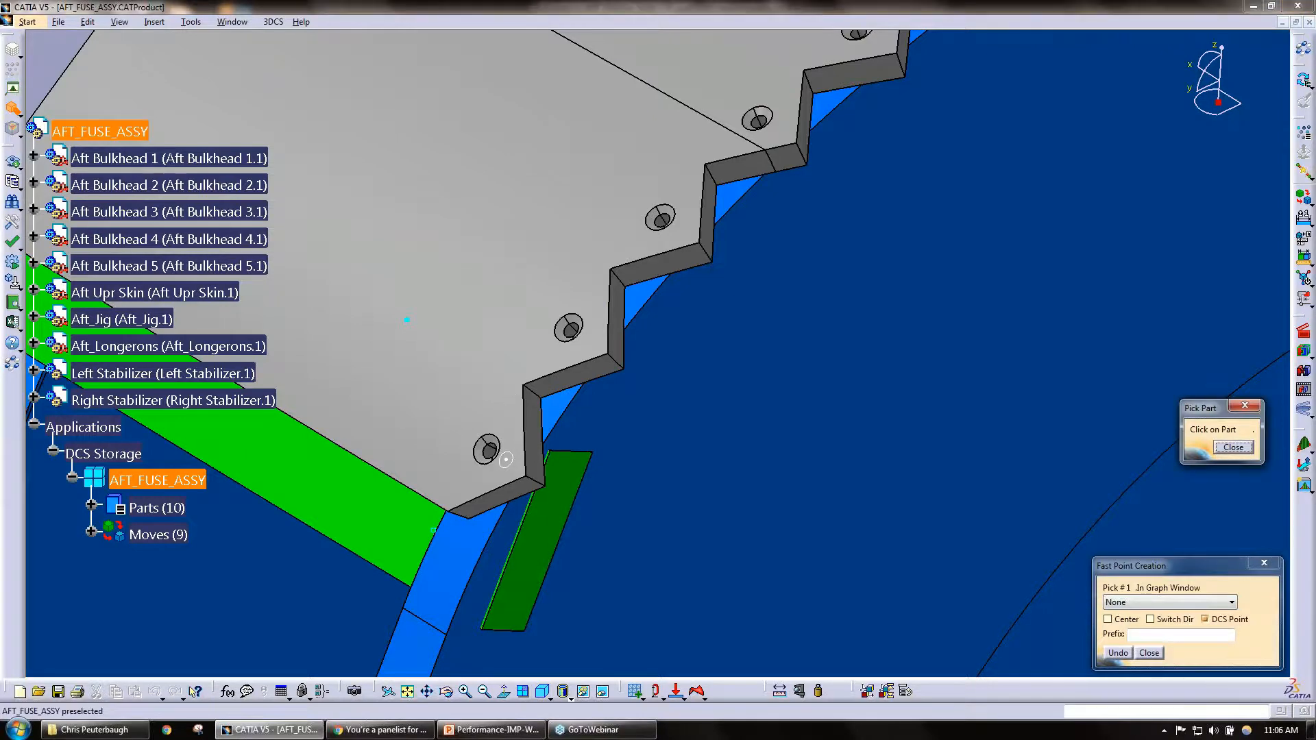
{"action": "left_click", "coordinate": [1303, 332]}
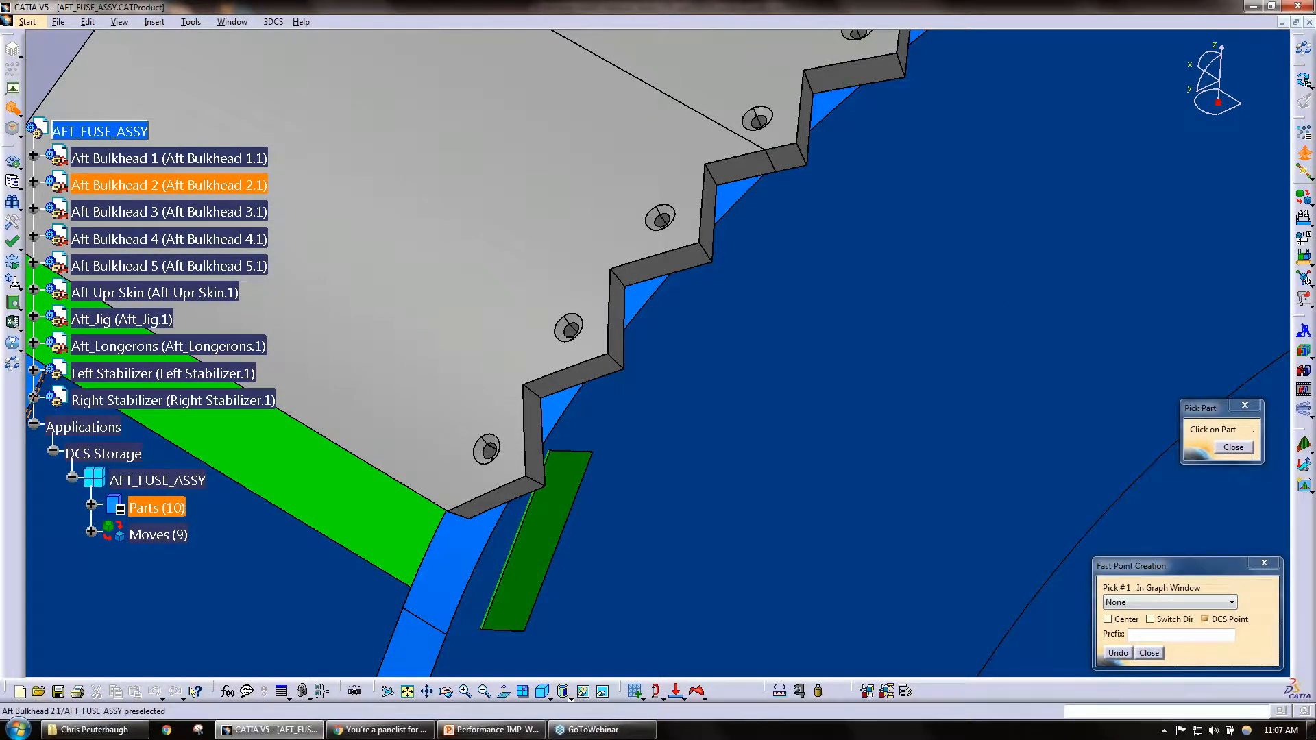
{"action": "left_click", "coordinate": [539, 382]}
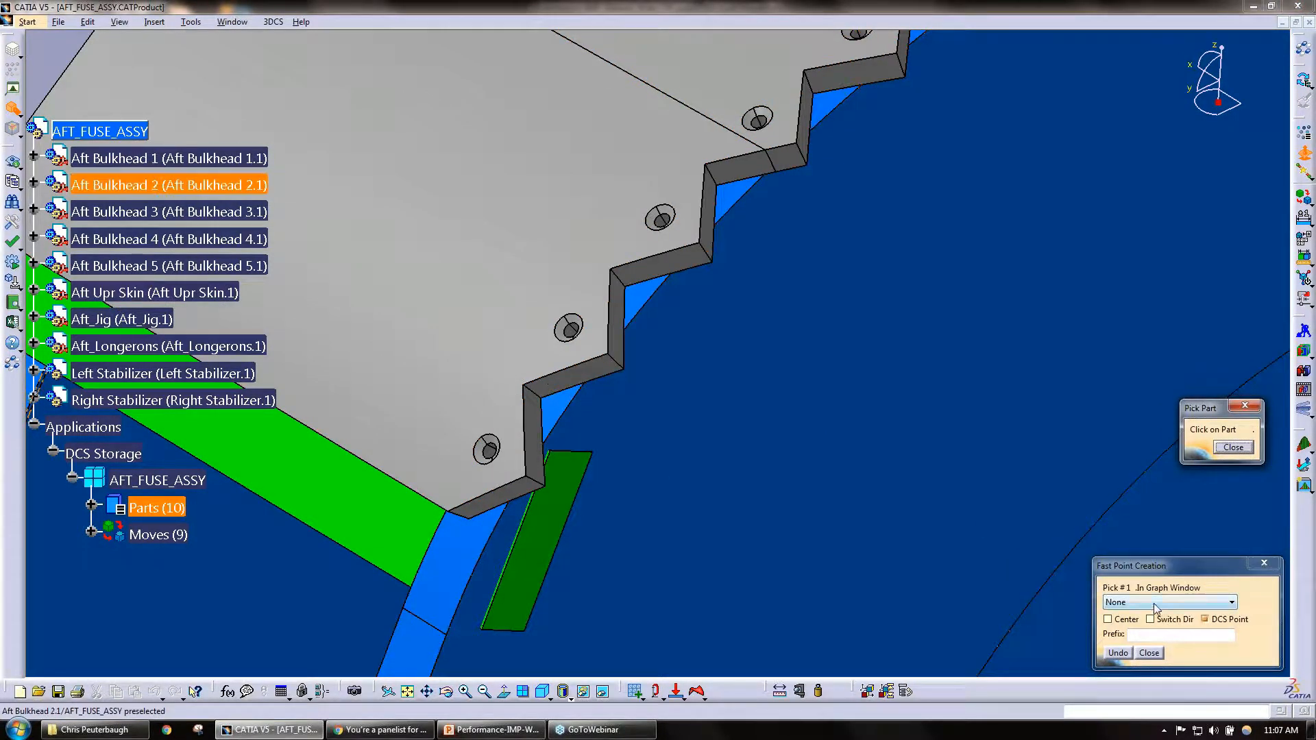
{"action": "left_click", "coordinate": [13, 74]}
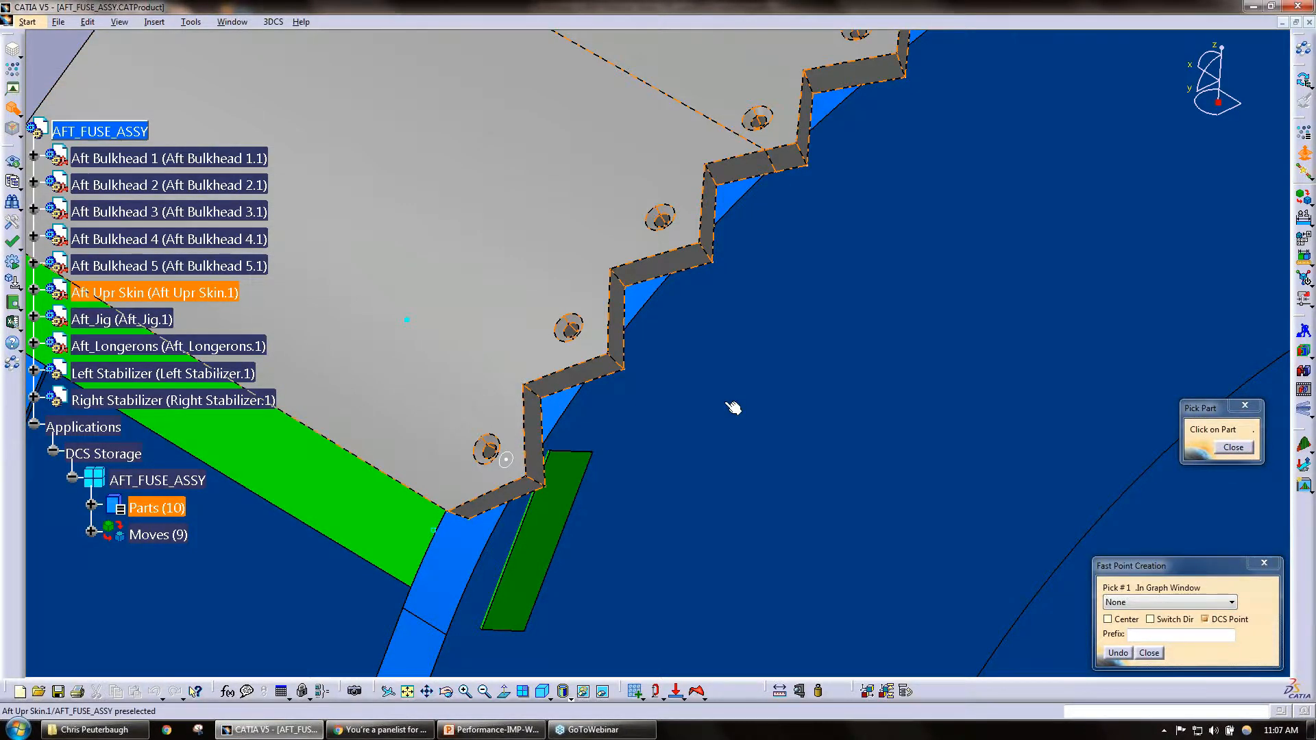
{"action": "left_click_drag", "start_coordinate": [1162, 573], "coordinate": [1043, 428]}
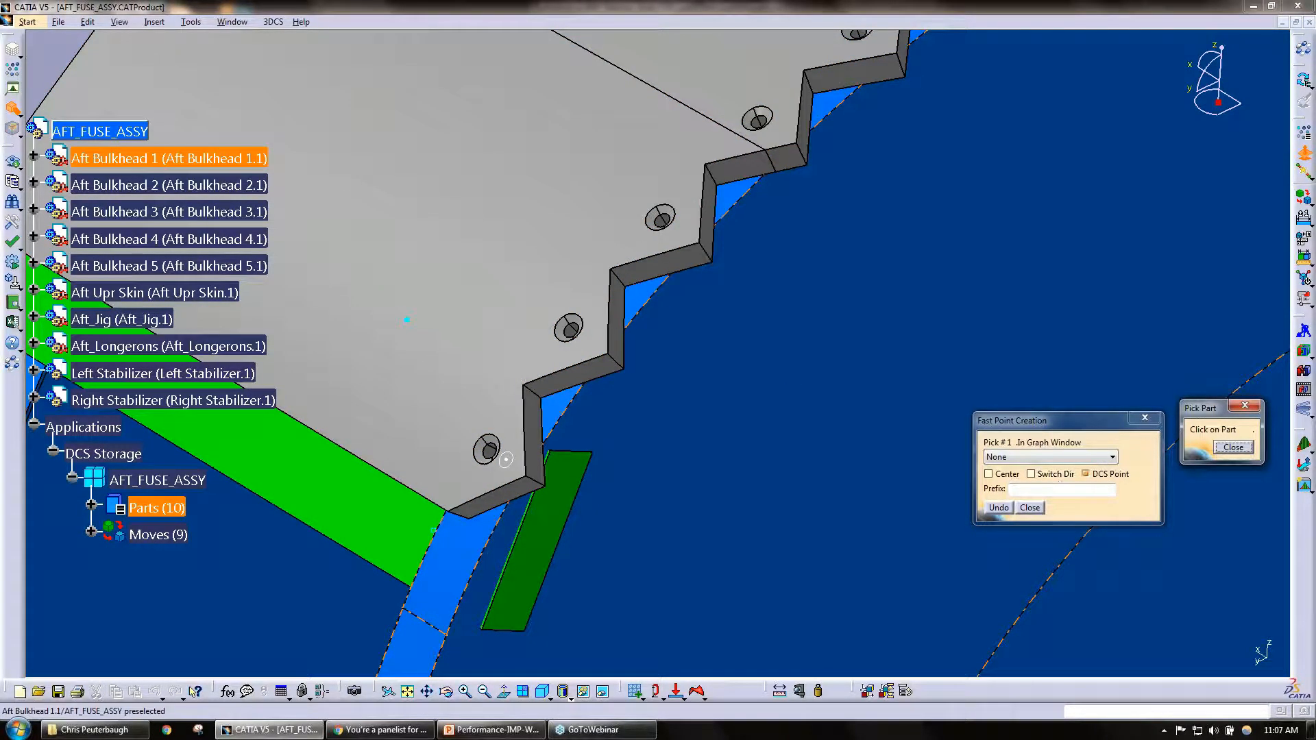
{"action": "left_click", "coordinate": [1086, 474]}
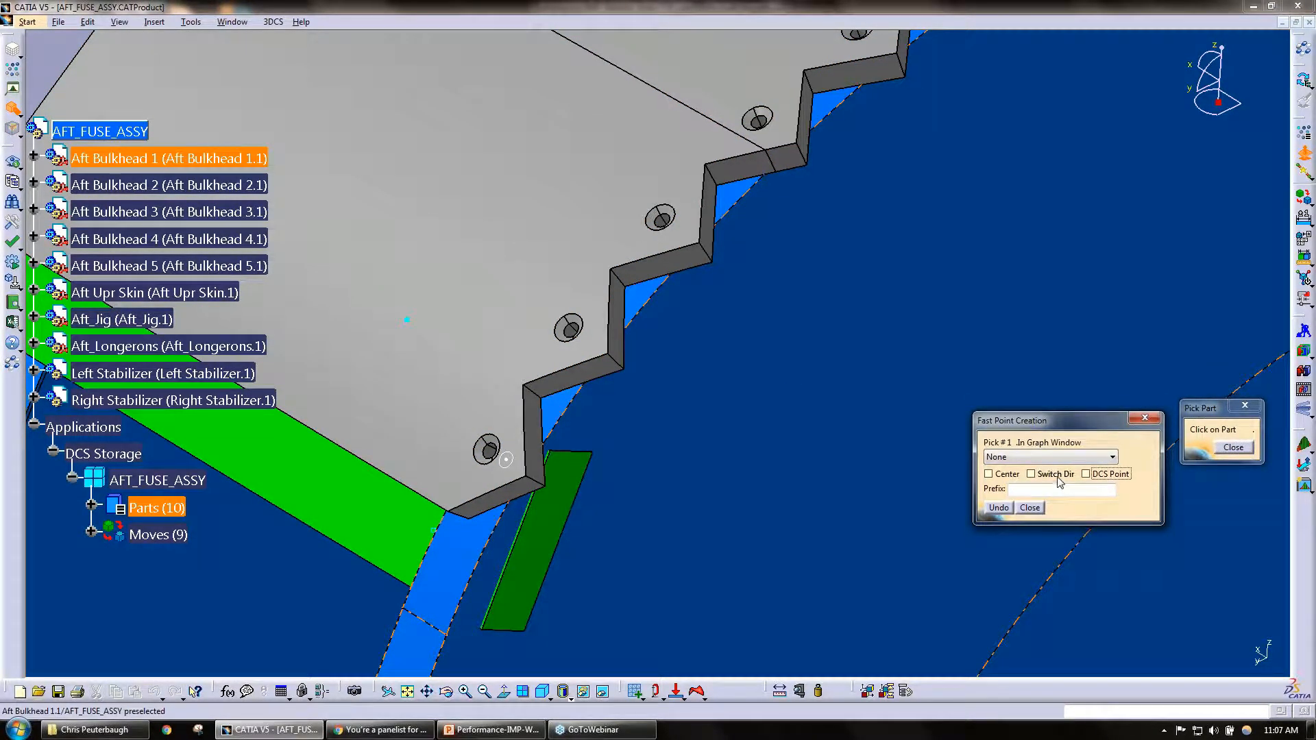
{"action": "left_click", "coordinate": [1110, 457]}
{"action": "left_click", "coordinate": [1095, 459]}
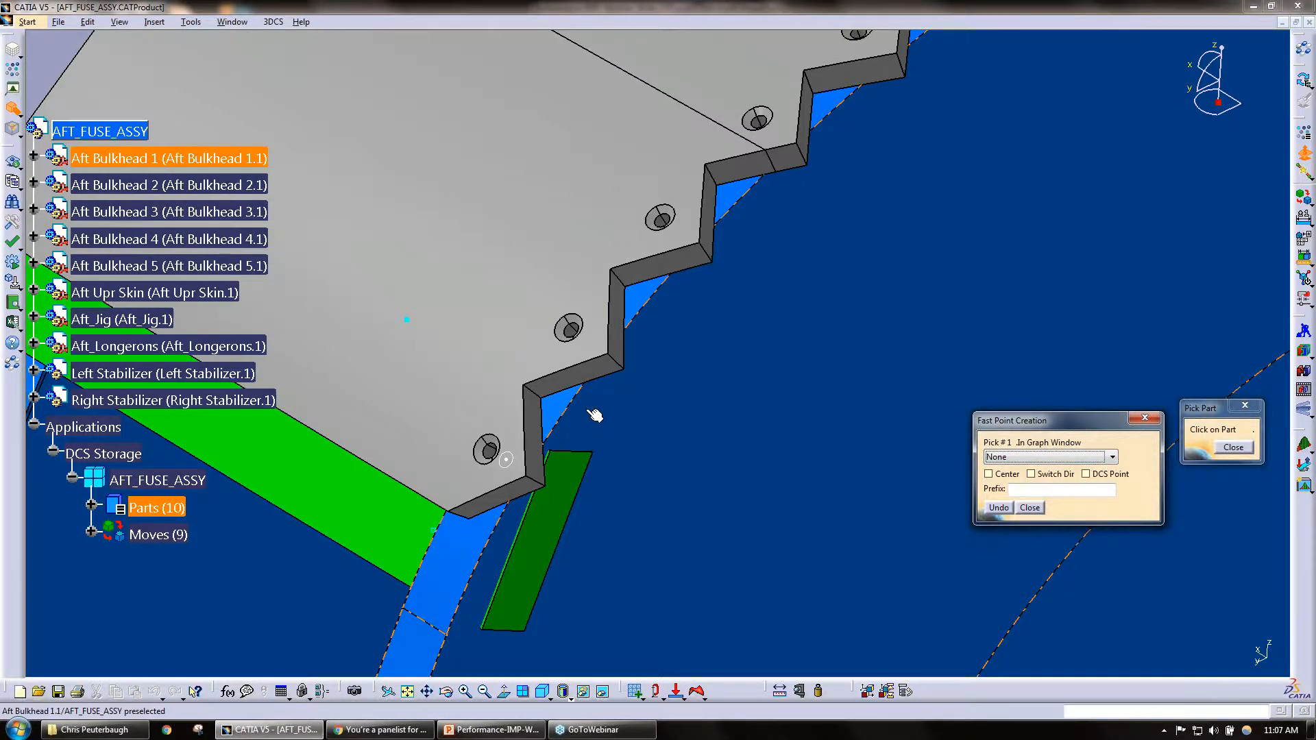
Step: Dismiss the part picker and place four feature points on the Aft Upr Skin along the start of its stepped edge
{"action": "left_click", "coordinate": [1228, 447]}
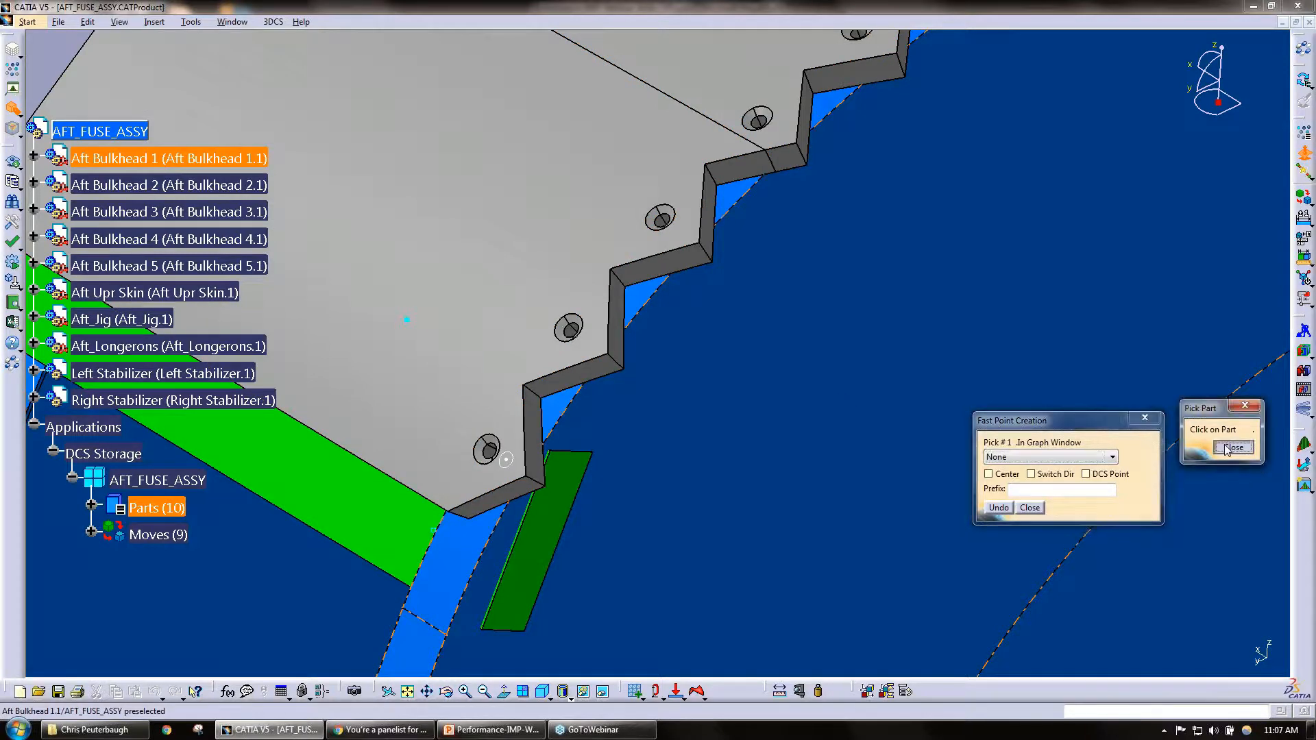
{"action": "left_click", "coordinate": [498, 391]}
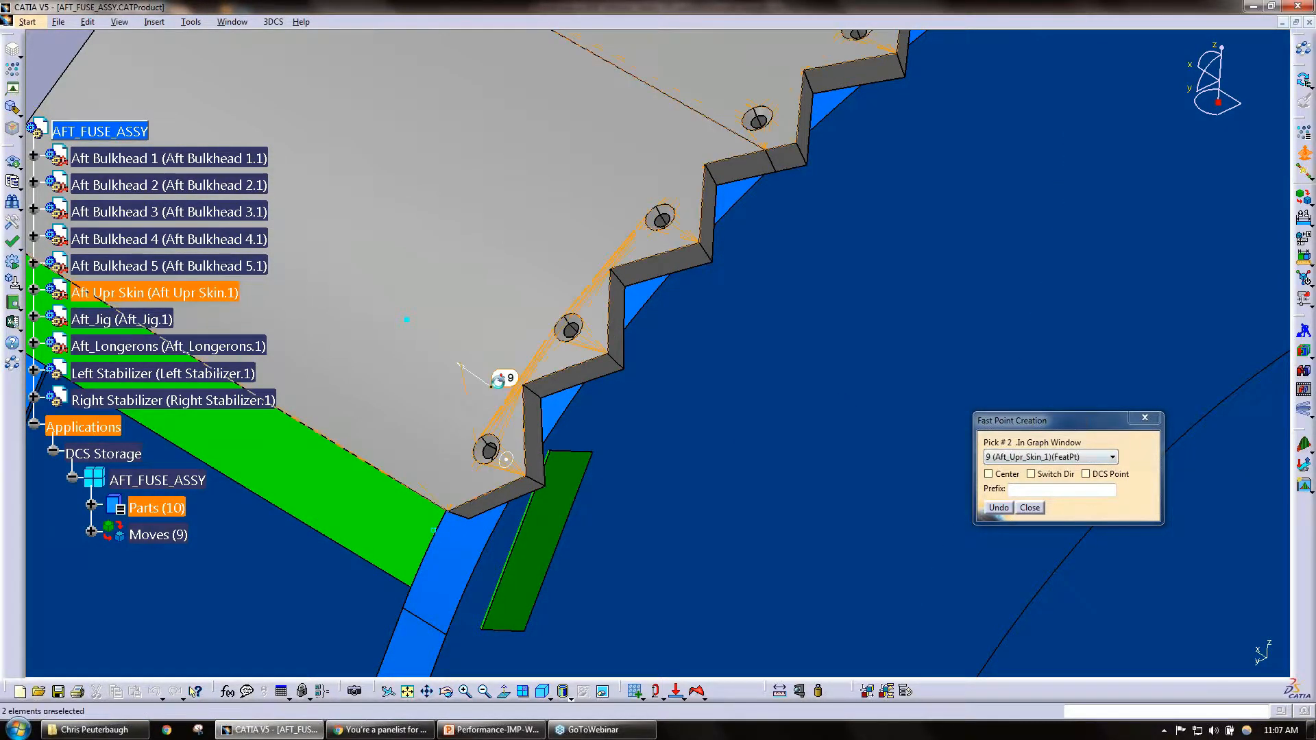
{"action": "left_click", "coordinate": [616, 232]}
{"action": "middle_click_drag", "start_coordinate": [587, 198], "coordinate": [589, 198]}
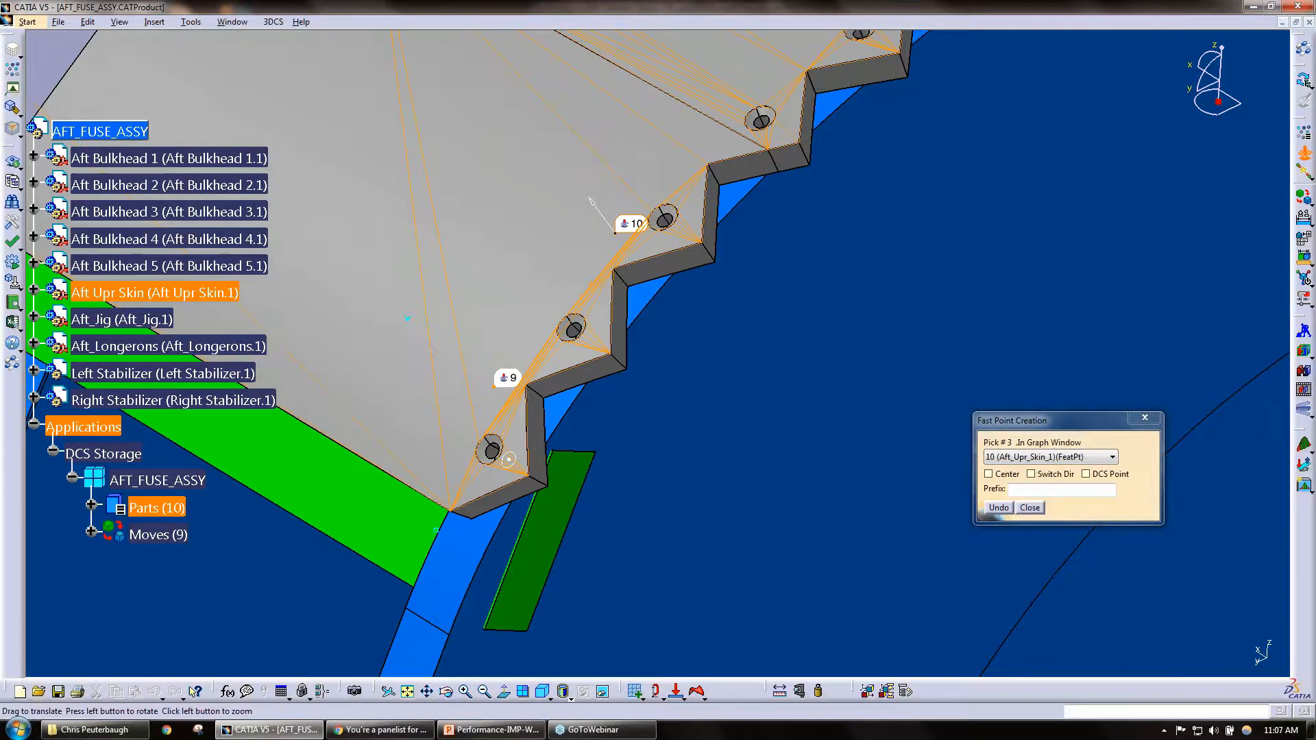
{"action": "middle_click_drag", "start_coordinate": [683, 128], "coordinate": [675, 274]}
{"action": "left_click", "coordinate": [697, 250]}
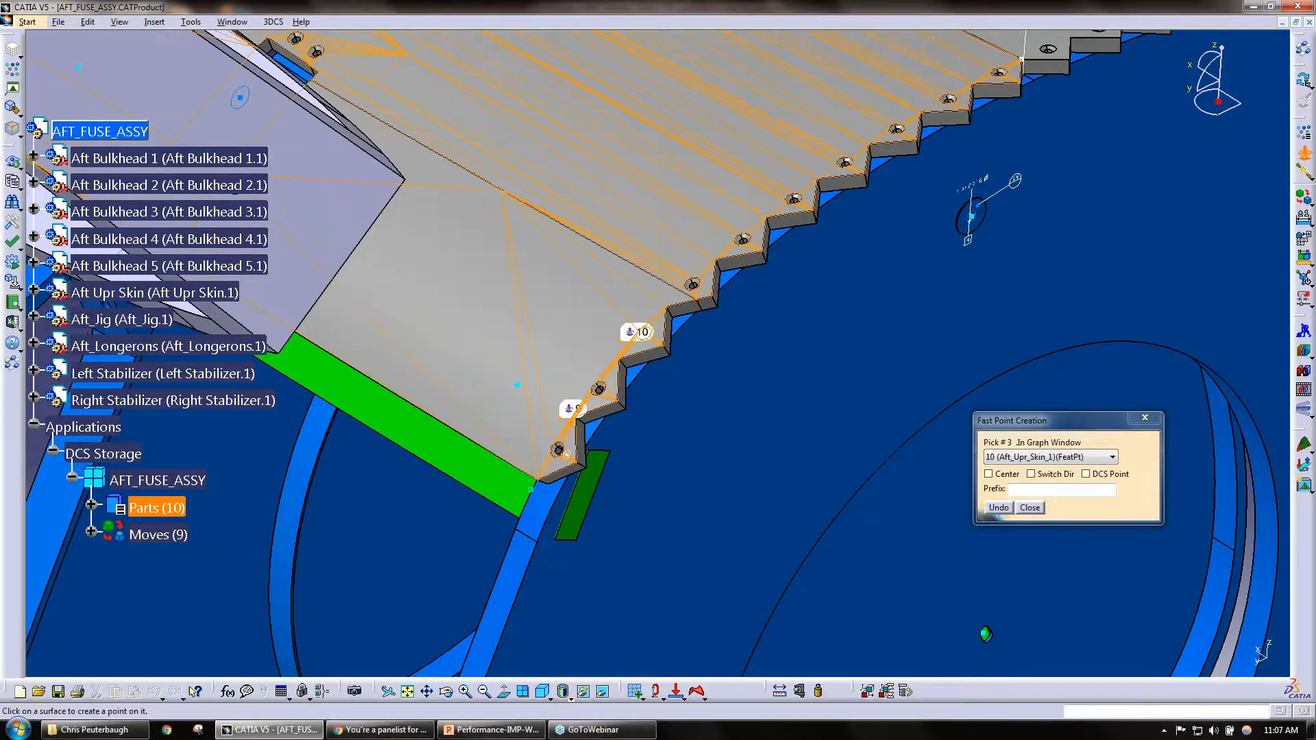
{"action": "left_click", "coordinate": [786, 179]}
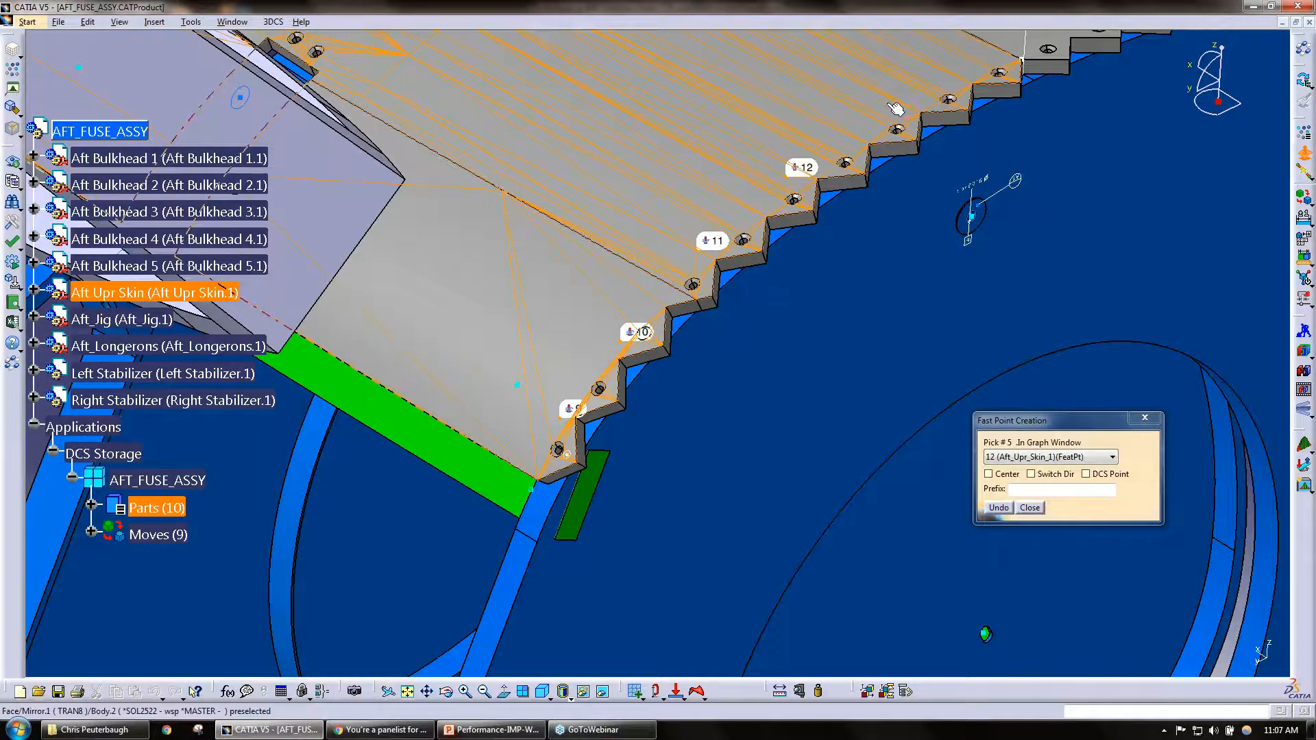
Step: Continue the row up to the middle of the stepped edge with three more feature points and review the list of created points
{"action": "middle_click_drag", "start_coordinate": [840, 138], "coordinate": [570, 313]}
{"action": "left_click", "coordinate": [723, 153]}
{"action": "left_click", "coordinate": [829, 170]}
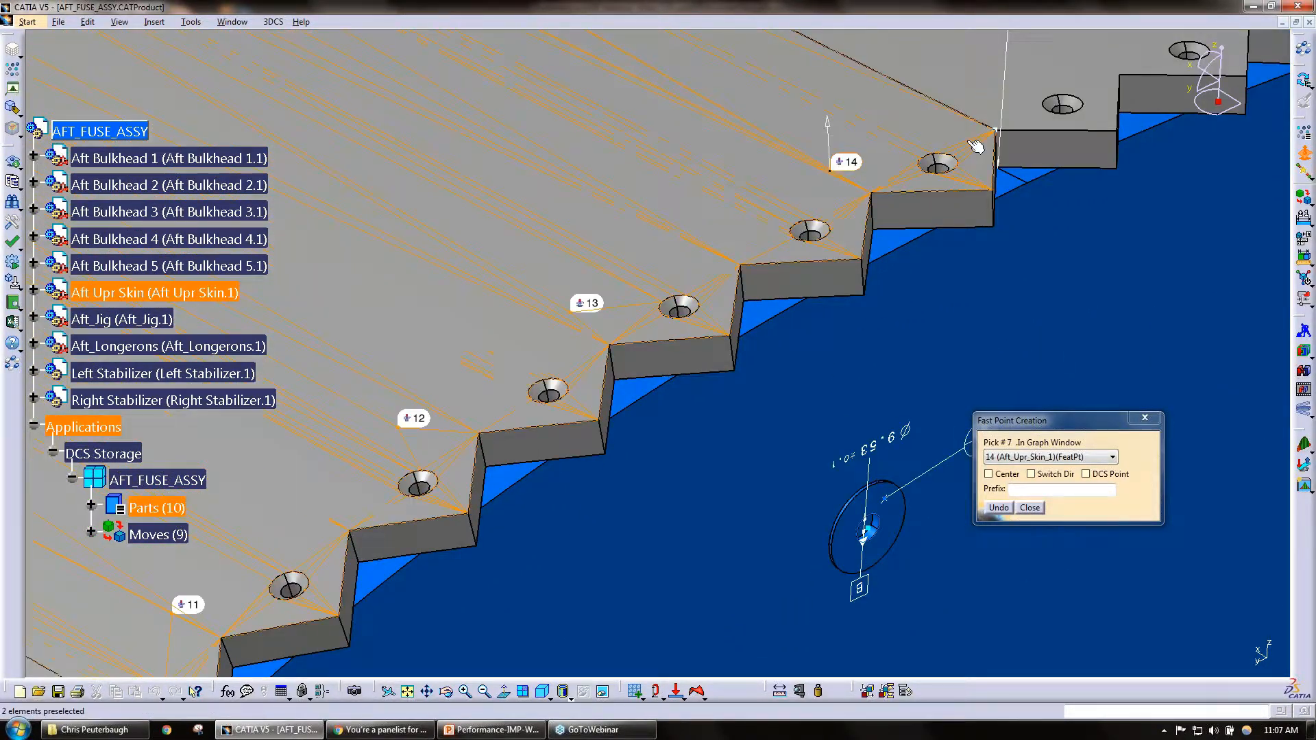
{"action": "middle_click_drag", "start_coordinate": [977, 147], "coordinate": [740, 303]}
{"action": "left_click", "coordinate": [814, 220]}
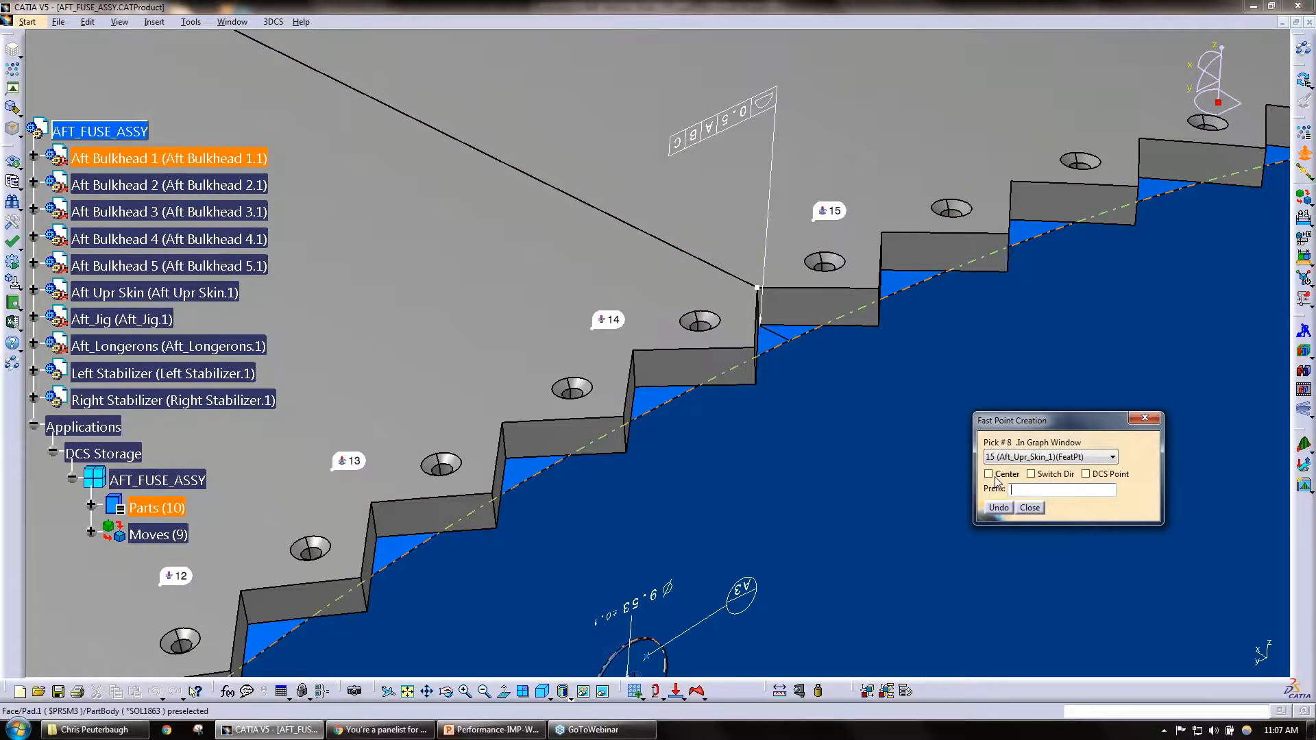
{"action": "left_click", "coordinate": [1028, 458]}
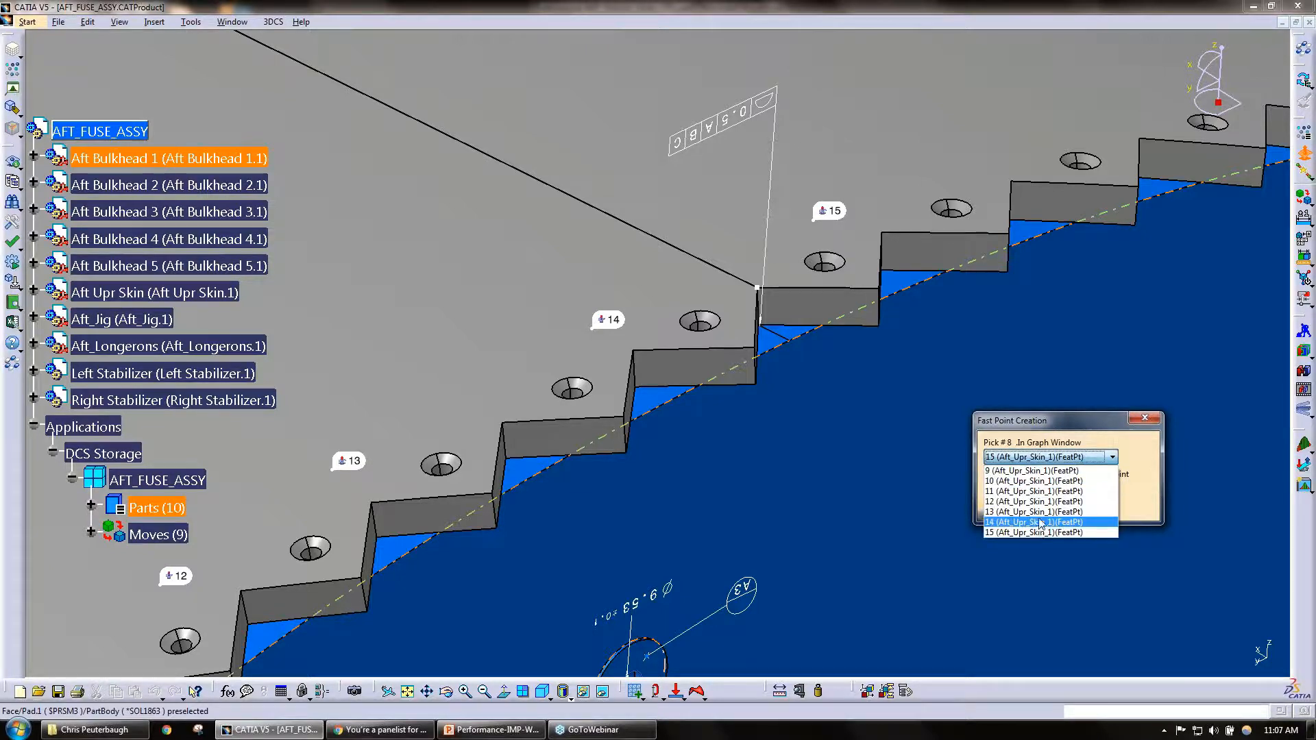
{"action": "left_click", "coordinate": [1064, 424]}
Step: Place four feature points on the Aft Upr Skin's stepped edge, continuing past the middle seam to the next panel seam
{"action": "middle_click_drag", "start_coordinate": [897, 251], "coordinate": [874, 388]}
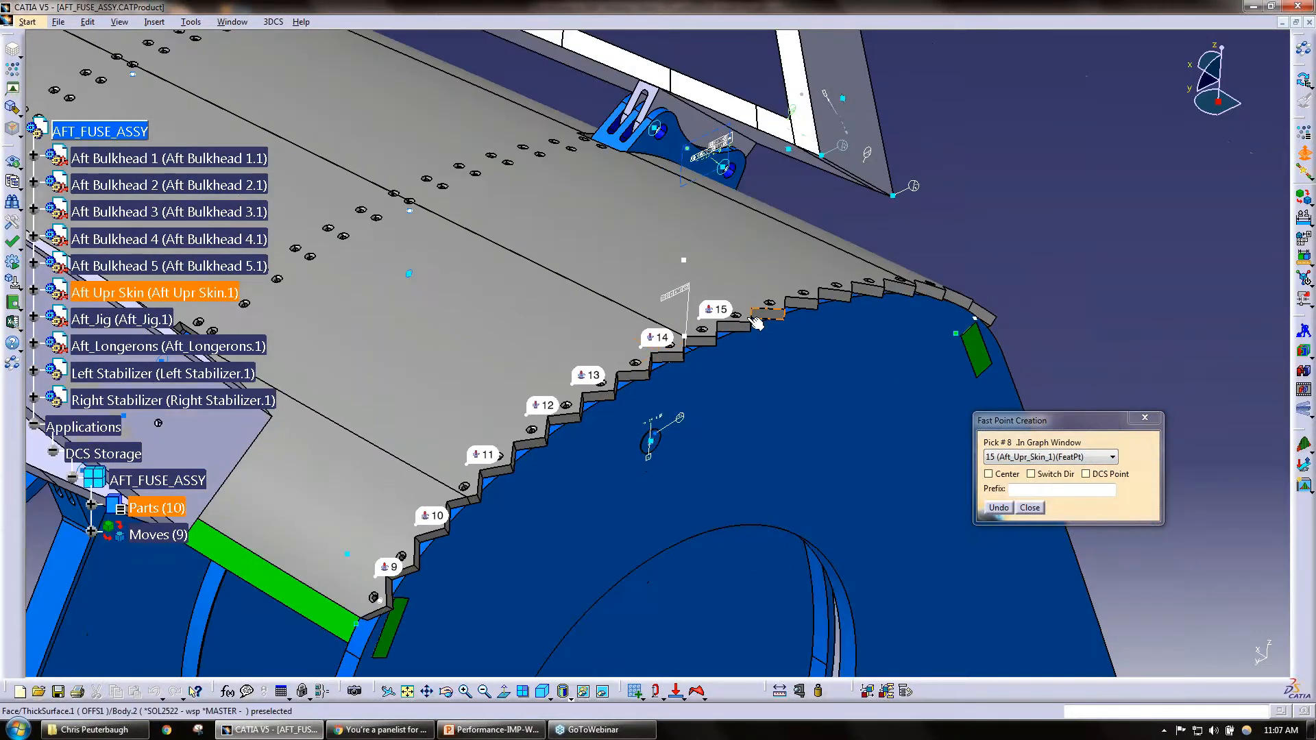
{"action": "mouse_move", "coordinate": [711, 312]}
{"action": "middle_mouse_down"}
{"action": "mouse_move", "coordinate": [652, 384]}
{"action": "mouse_move", "coordinate": [721, 316]}
{"action": "middle_mouse_up"}
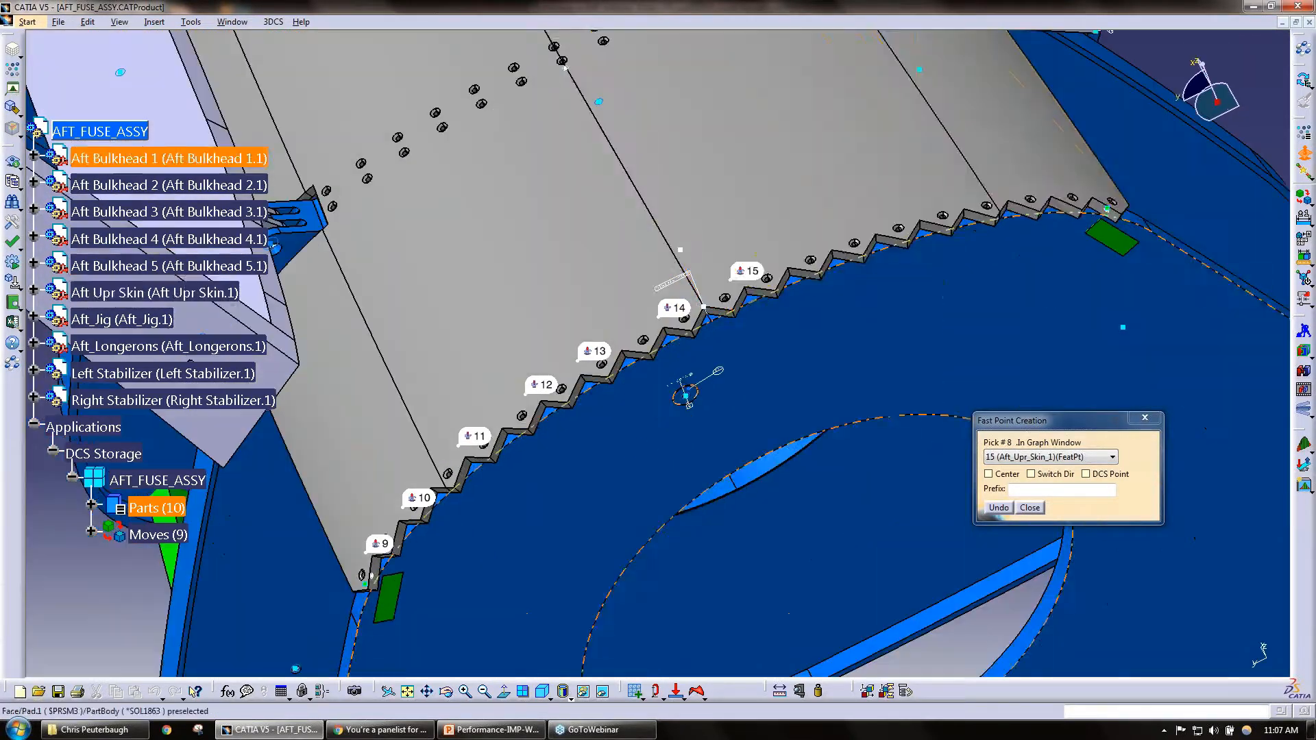
{"action": "left_click", "coordinate": [793, 253]}
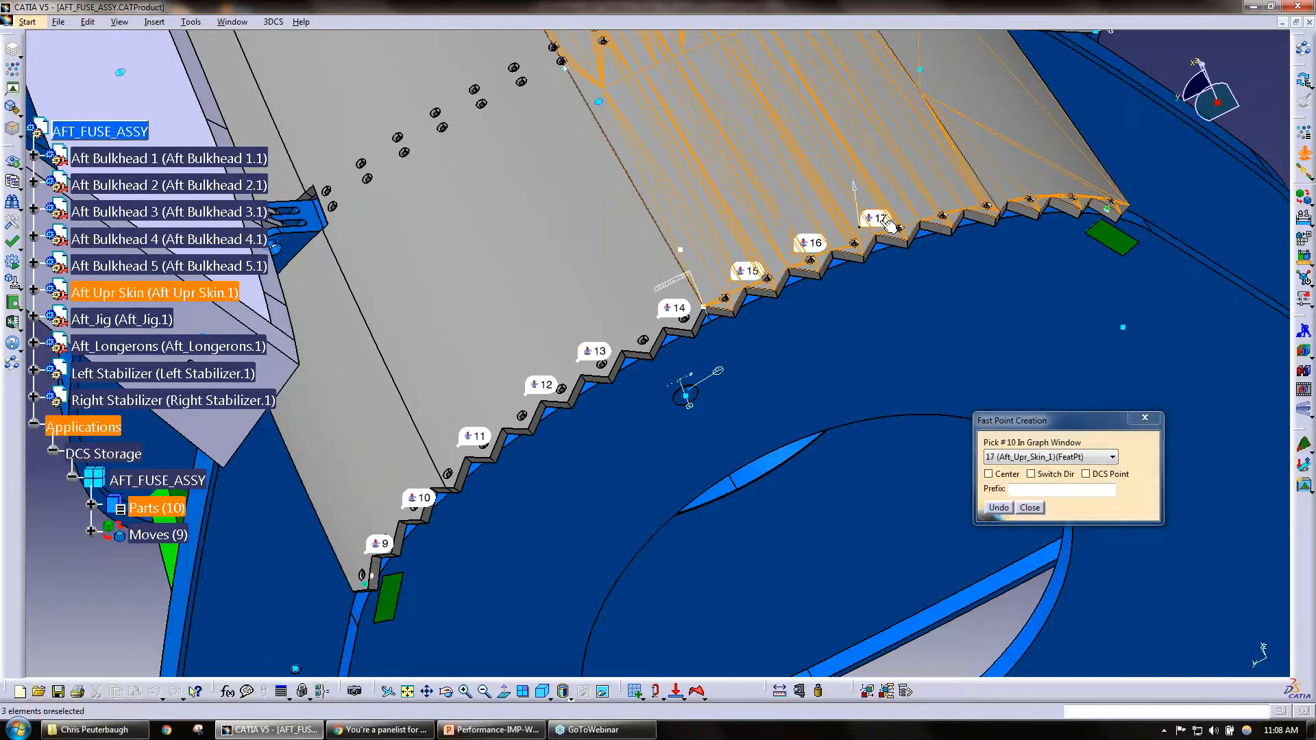
{"action": "left_click", "coordinate": [895, 229]}
{"action": "left_click", "coordinate": [940, 217]}
{"action": "left_click", "coordinate": [987, 205]}
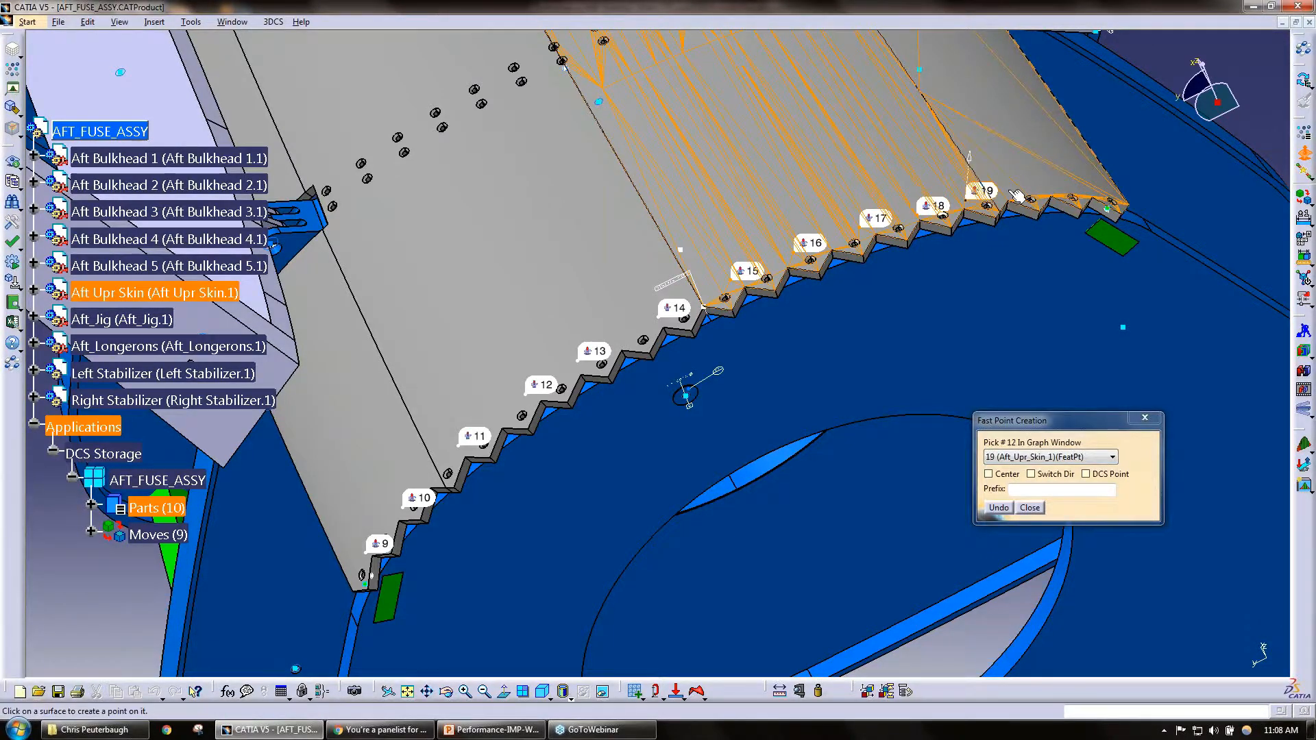
Step: Place the last three feature points at the far end of the stepped edge and close the point creation dialogs
{"action": "left_click", "coordinate": [1031, 199]}
{"action": "left_click", "coordinate": [1073, 198]}
{"action": "left_click", "coordinate": [1104, 194]}
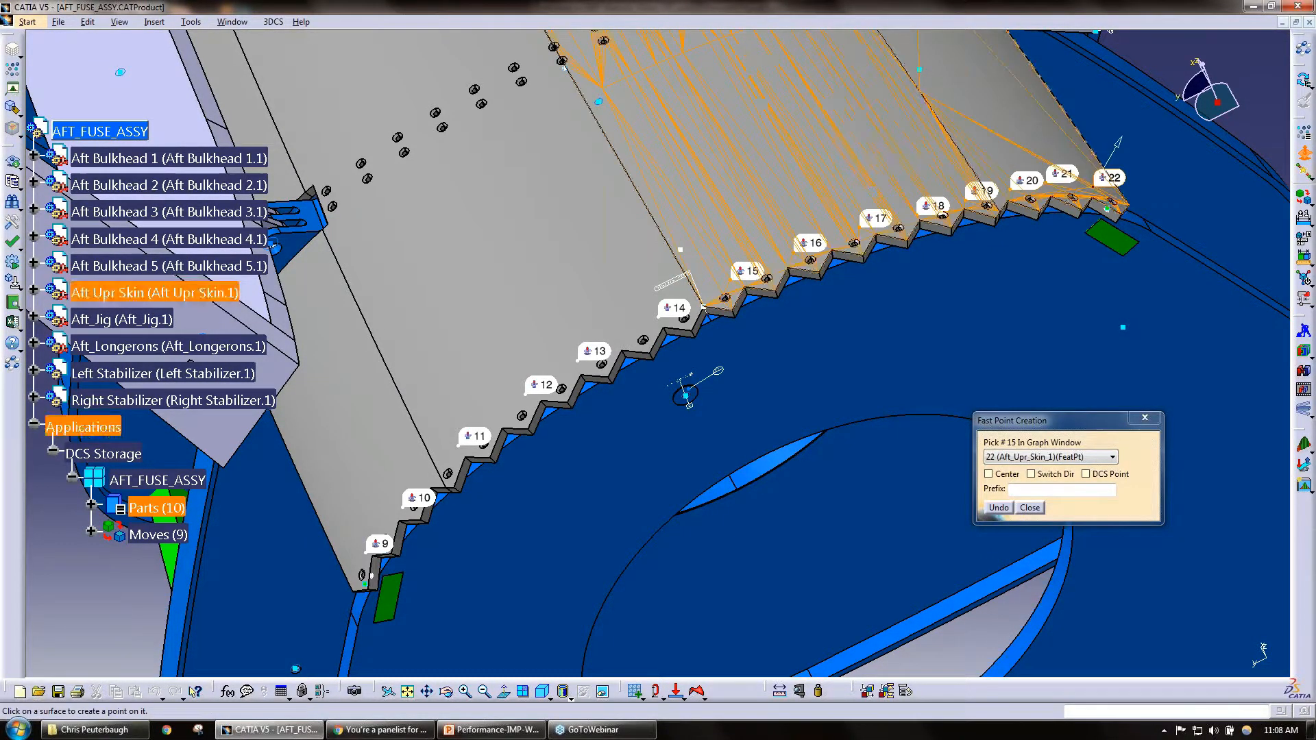
{"action": "left_click", "coordinate": [1030, 508]}
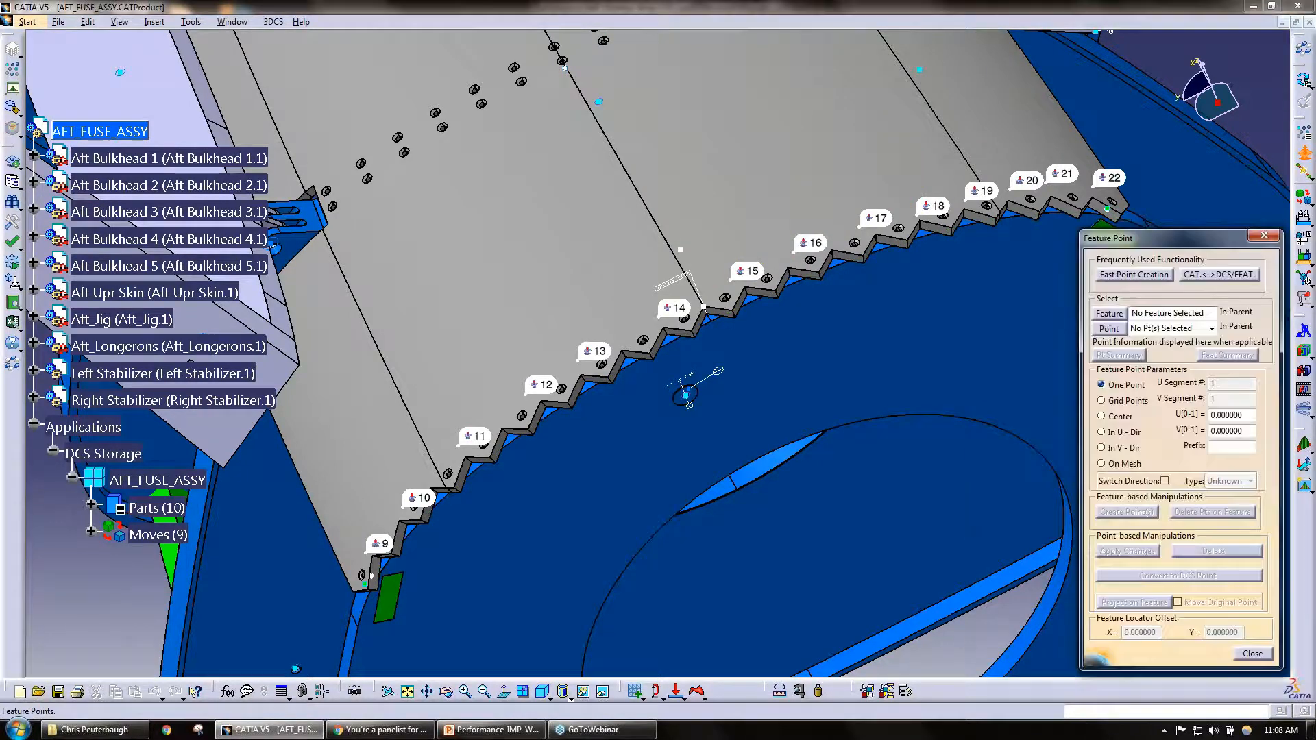
{"action": "left_click", "coordinate": [1263, 236]}
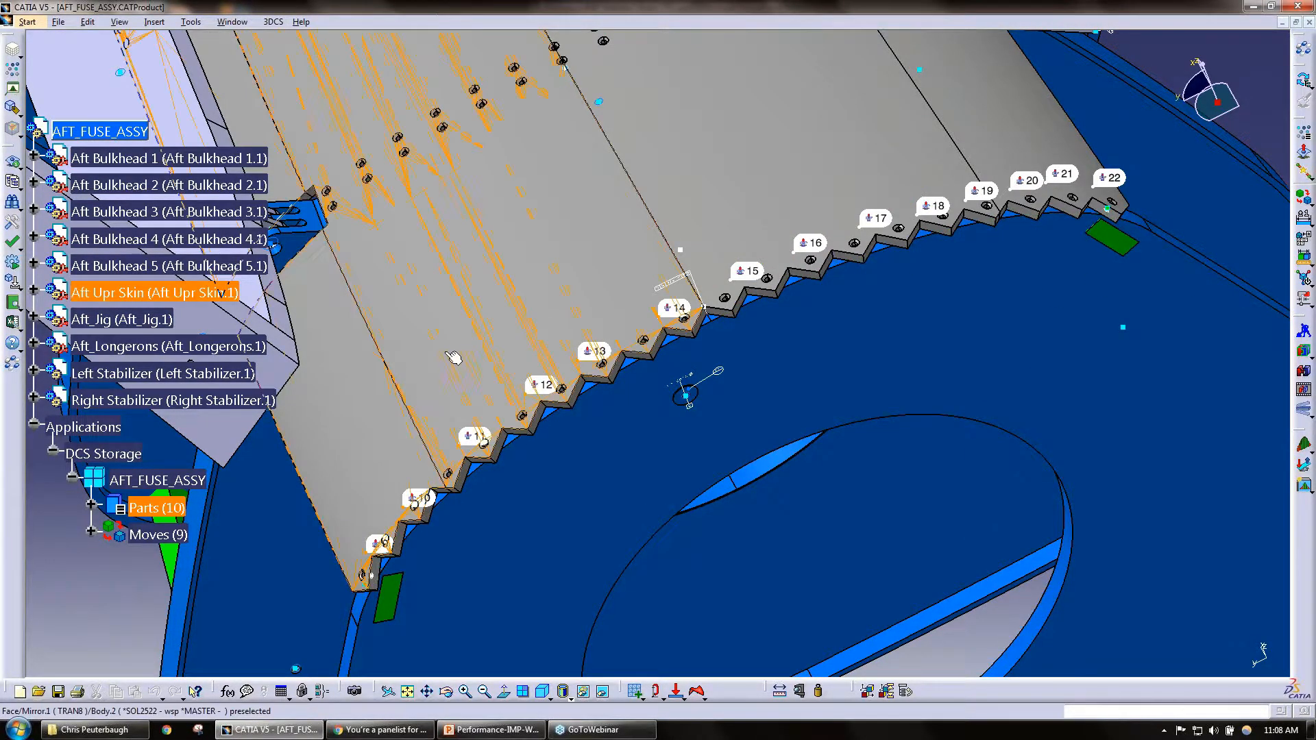
Step: View the Fast Point slide in PowerPoint, then return to CATIA V5 and inspect the Aft Upr Skin surface's U and V directions with Feature Point
{"action": "left_click", "coordinate": [514, 731]}
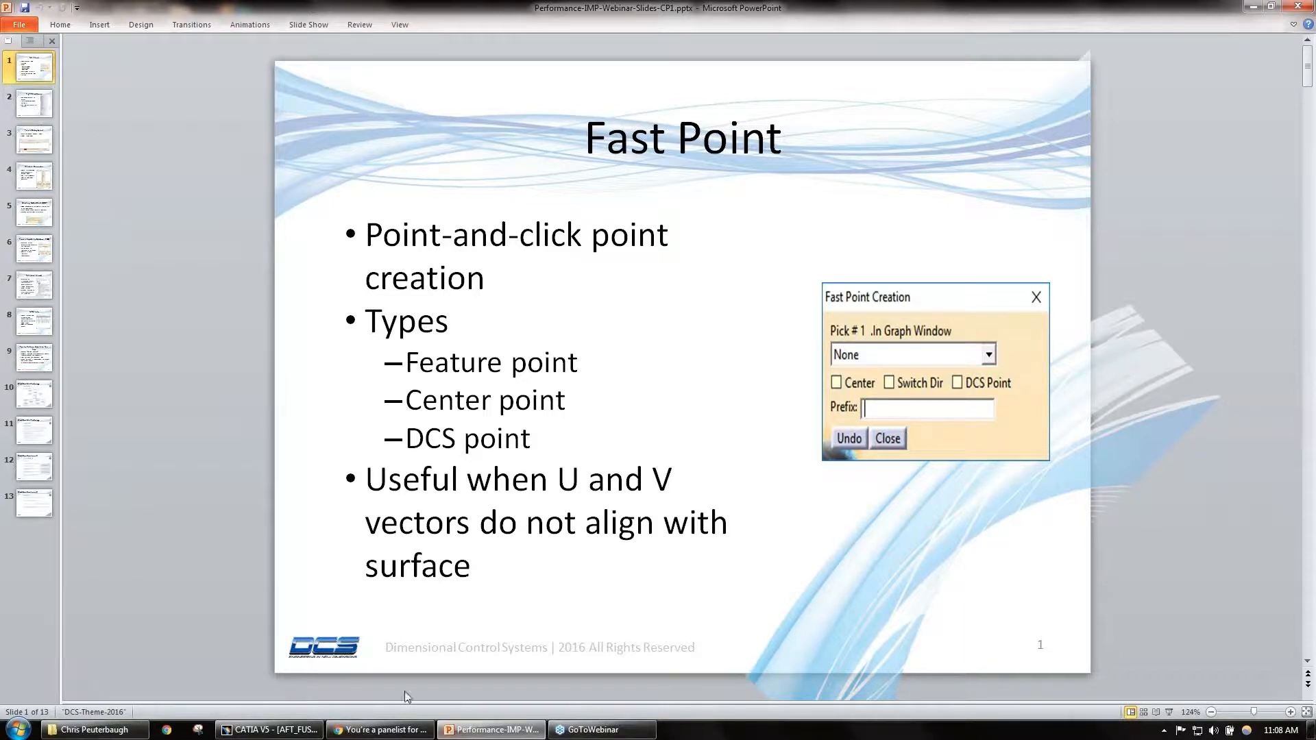
{"action": "left_click", "coordinate": [267, 730]}
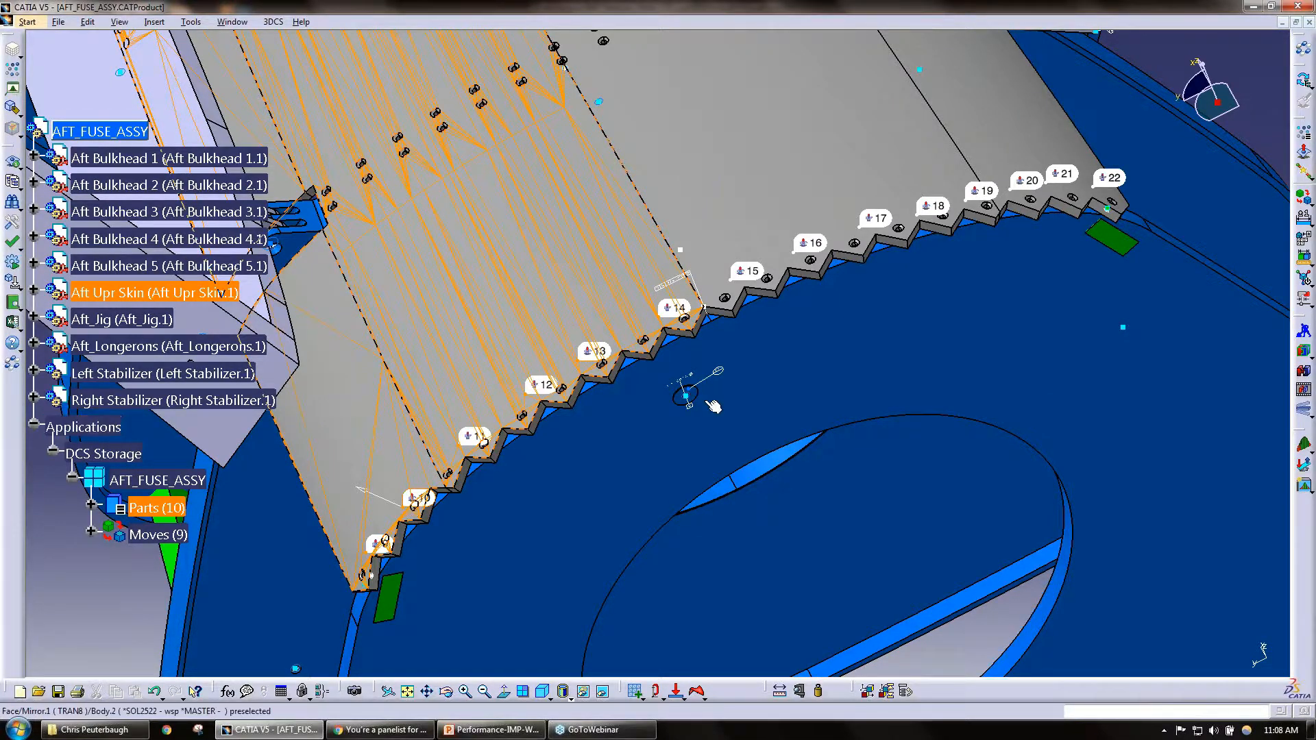
{"action": "left_click", "coordinate": [1306, 155]}
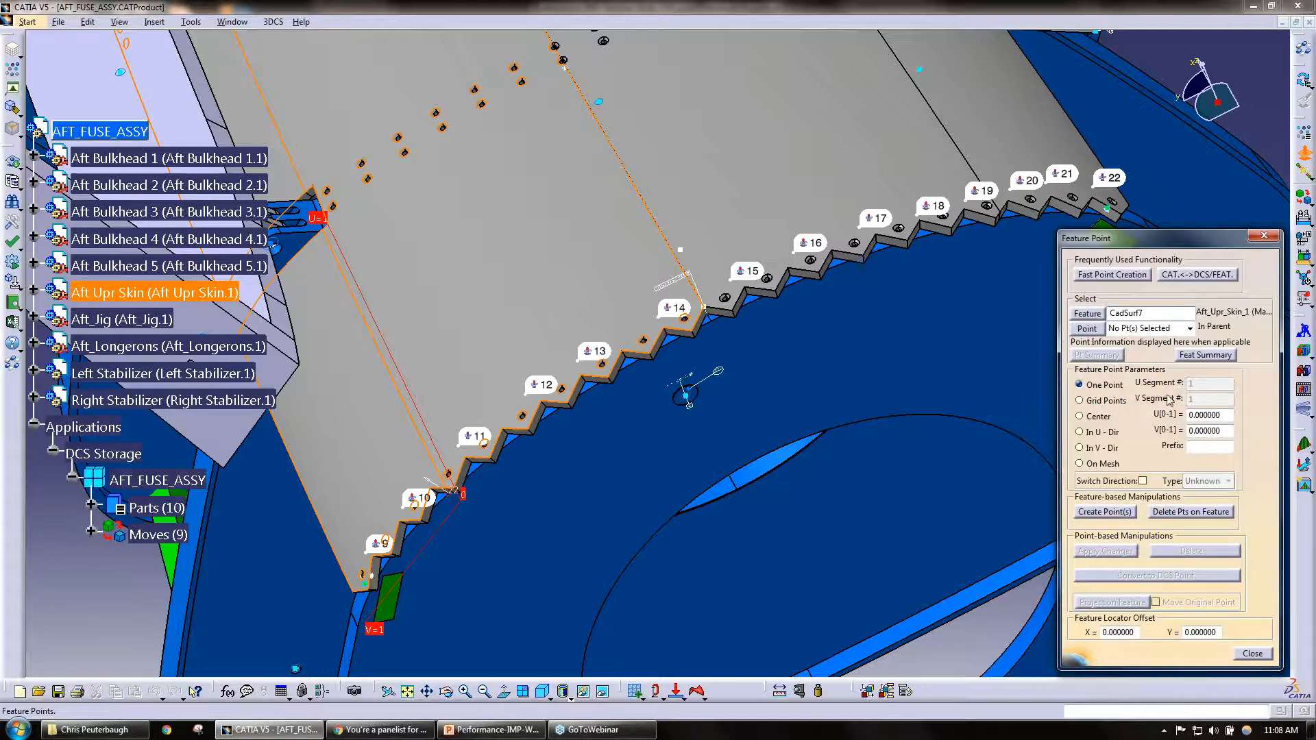
{"action": "left_click", "coordinate": [1253, 655]}
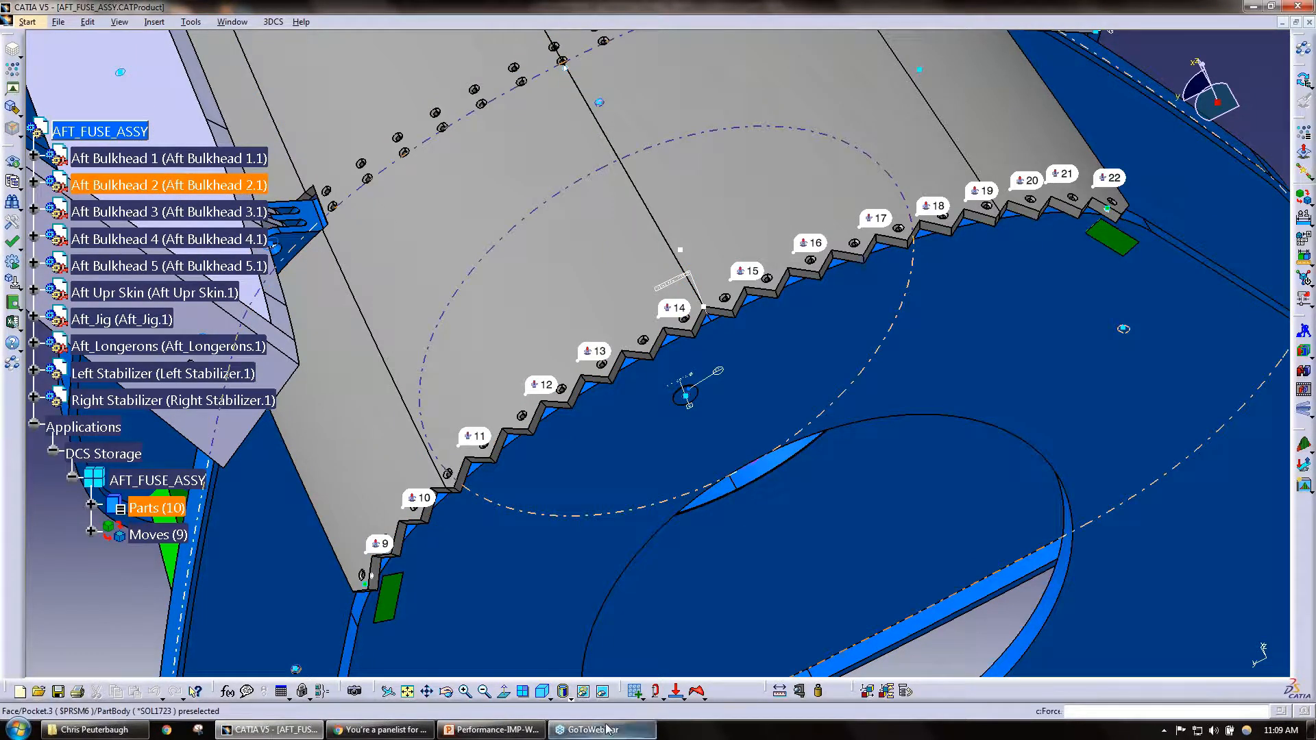
Step: Switch to the PowerPoint presentation and show slide 2, Right-Click Menu
{"action": "left_click", "coordinate": [490, 731]}
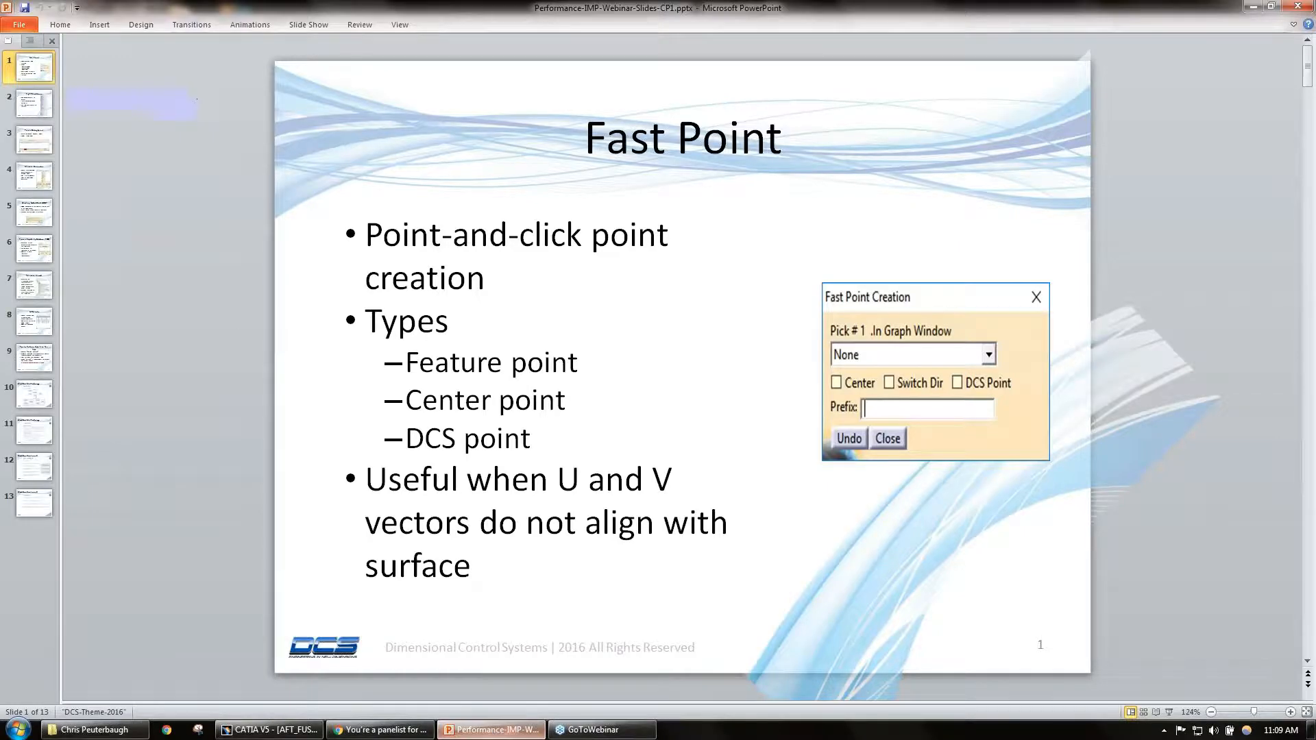
{"action": "left_click", "coordinate": [43, 101]}
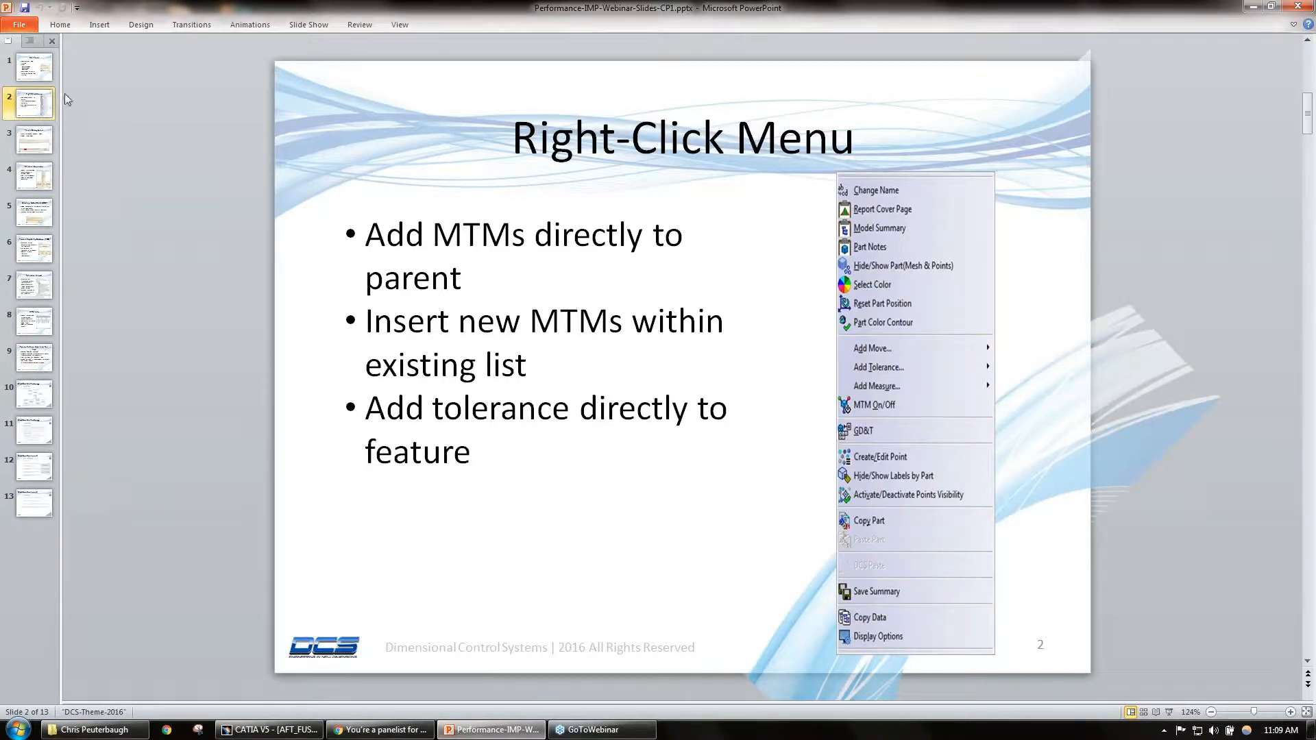
Step: Return to CATIA V5, expand the DCS Storage Parts branch and select Rib2_LH_1 under Left_Stabilizer_1
{"action": "left_click", "coordinate": [1254, 8]}
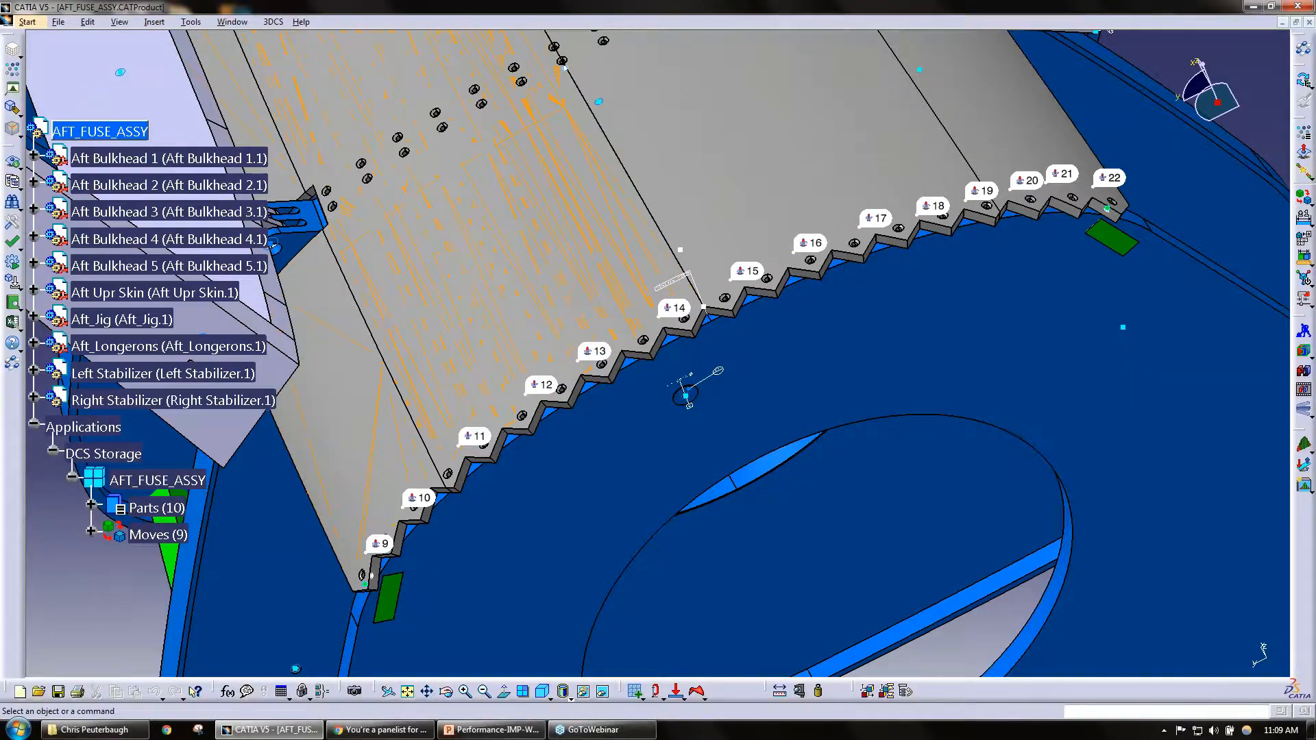
{"action": "middle_click_drag", "start_coordinate": [291, 541], "coordinate": [701, 260]}
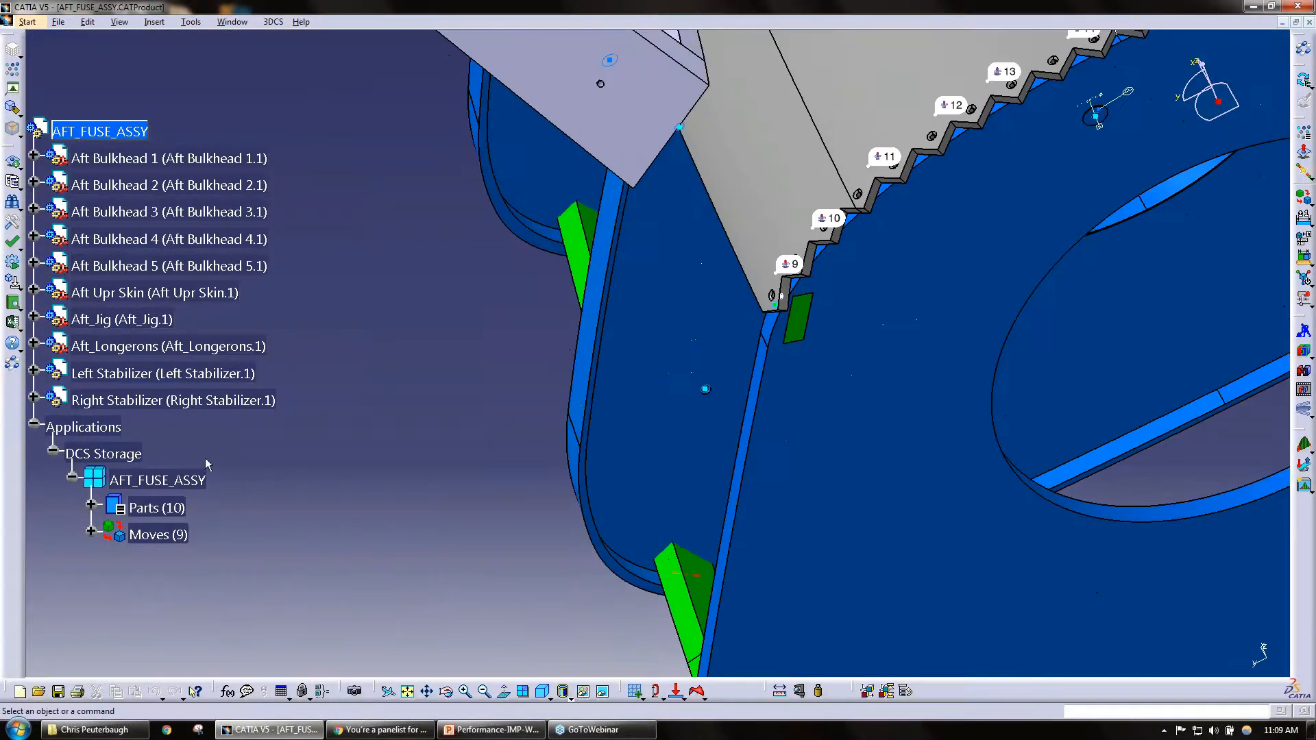
{"action": "left_click", "coordinate": [91, 507]}
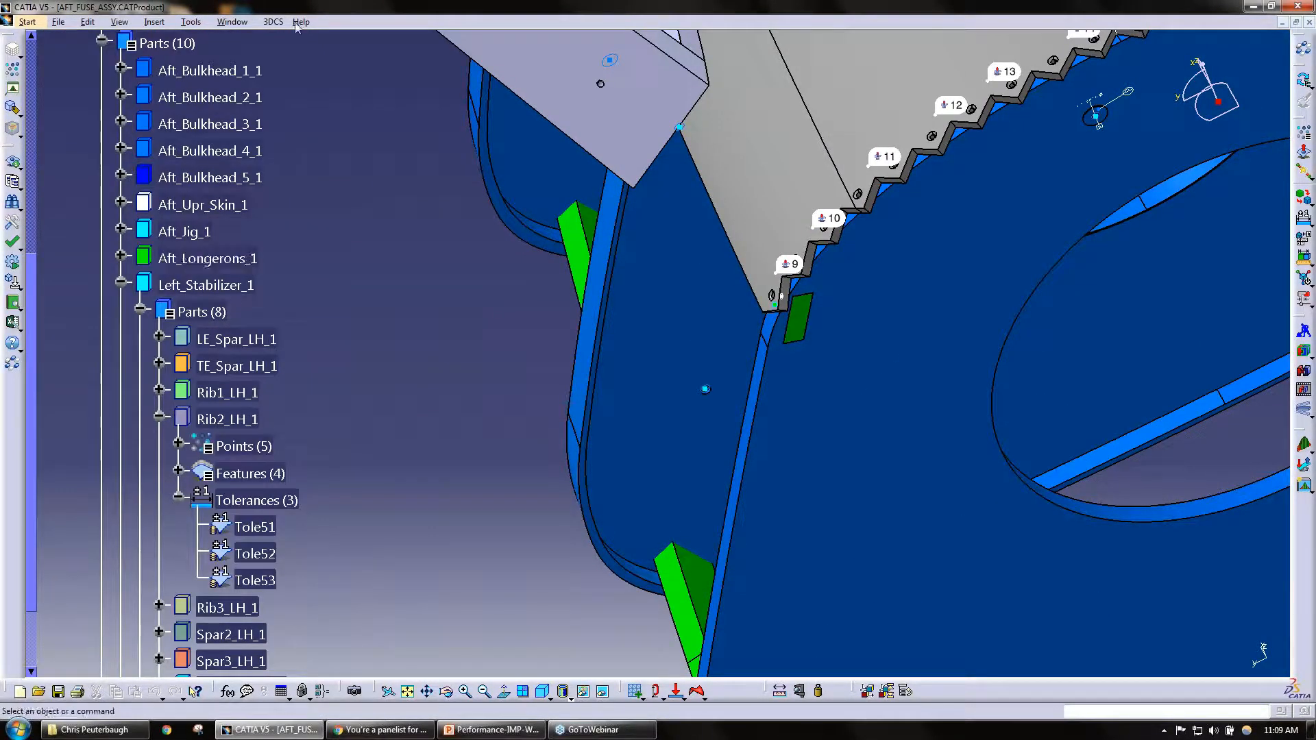
{"action": "left_click", "coordinate": [273, 22]}
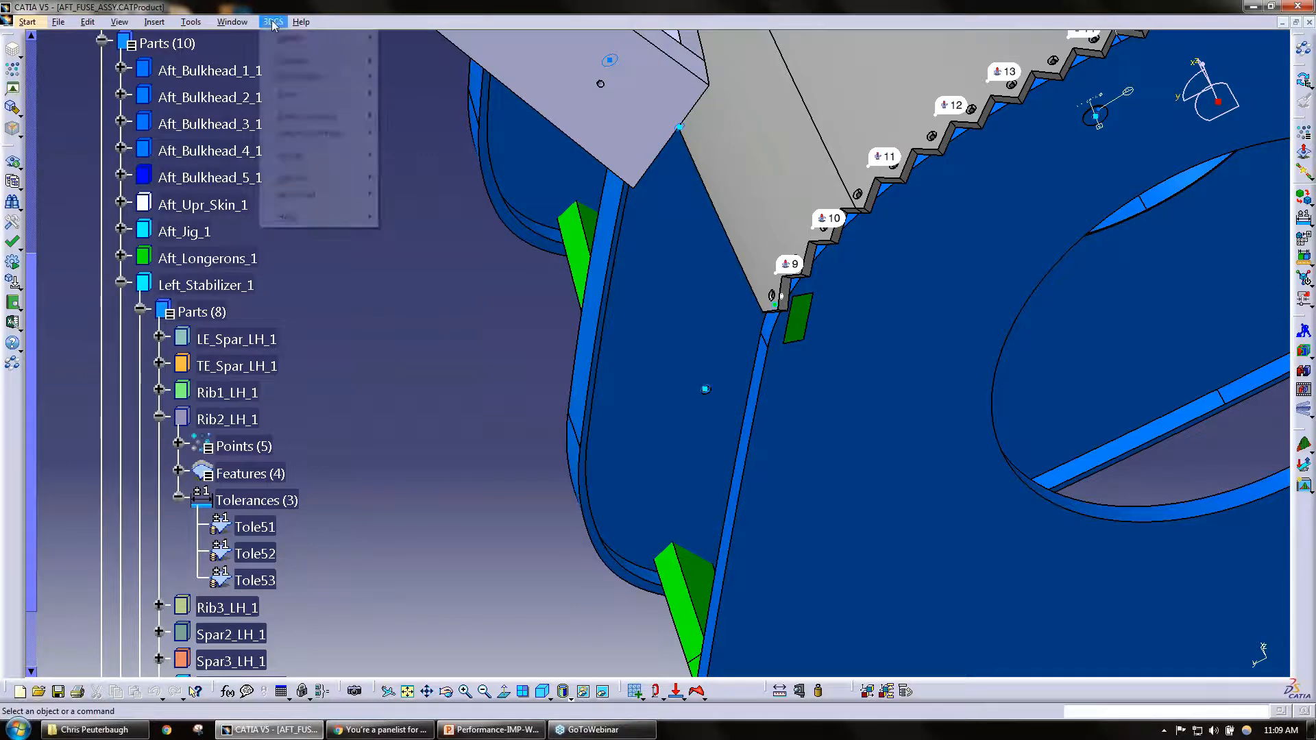
{"action": "left_click", "coordinate": [347, 416]}
{"action": "scroll", "coordinate": [323, 466], "scroll_direction": "down", "scroll_amount": 2}
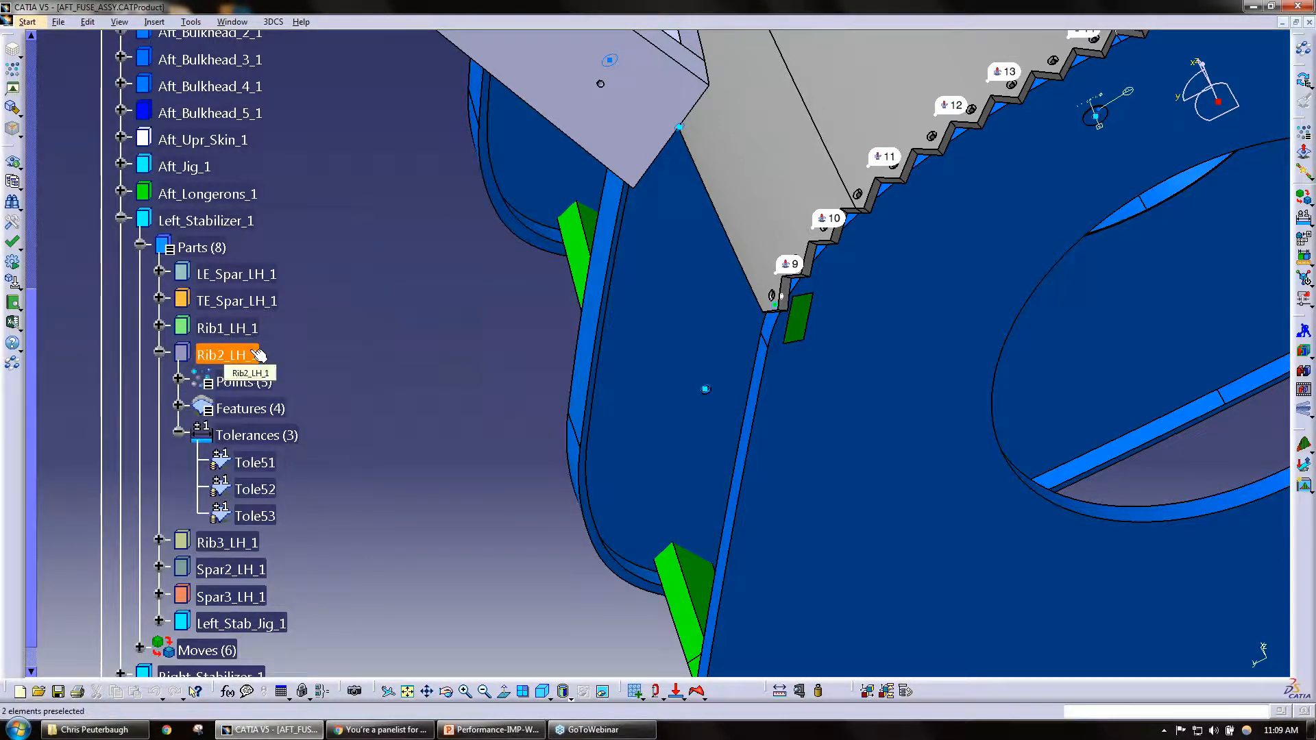
{"action": "scroll", "coordinate": [240, 493], "scroll_direction": "down", "scroll_amount": 4}
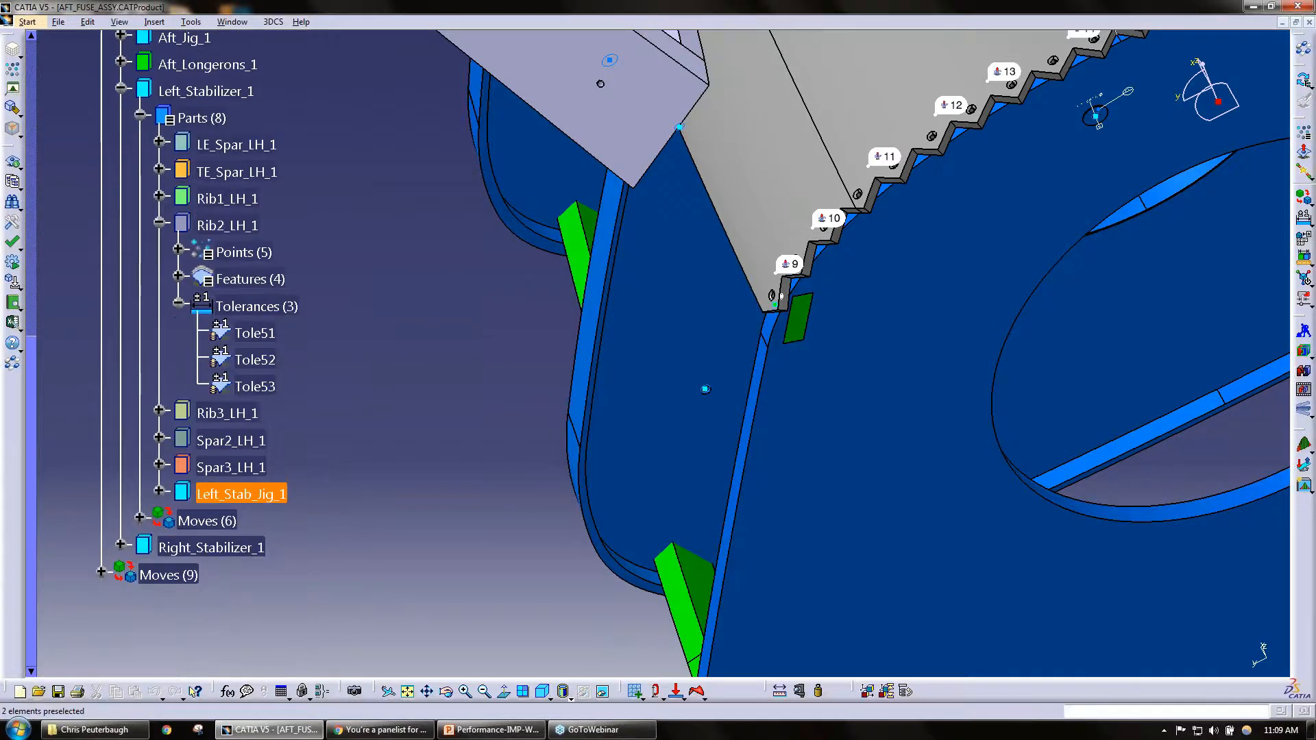
{"action": "scroll", "coordinate": [240, 494], "scroll_direction": "down", "scroll_amount": 1}
{"action": "left_click", "coordinate": [242, 162]}
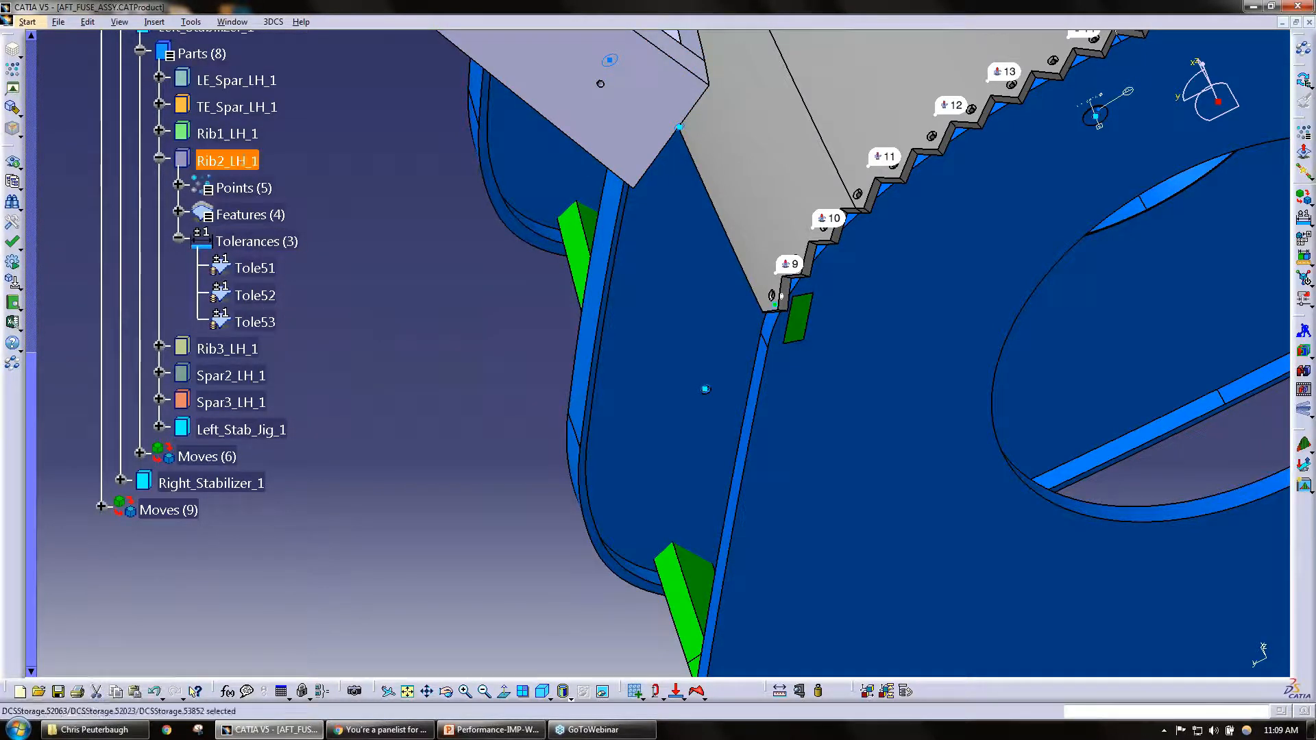
Step: Review the move commands offered for Rib2_LH_1, including compliant and mechanical moves, and compare them with the general 3DCS commands
{"action": "right_click", "coordinate": [241, 161]}
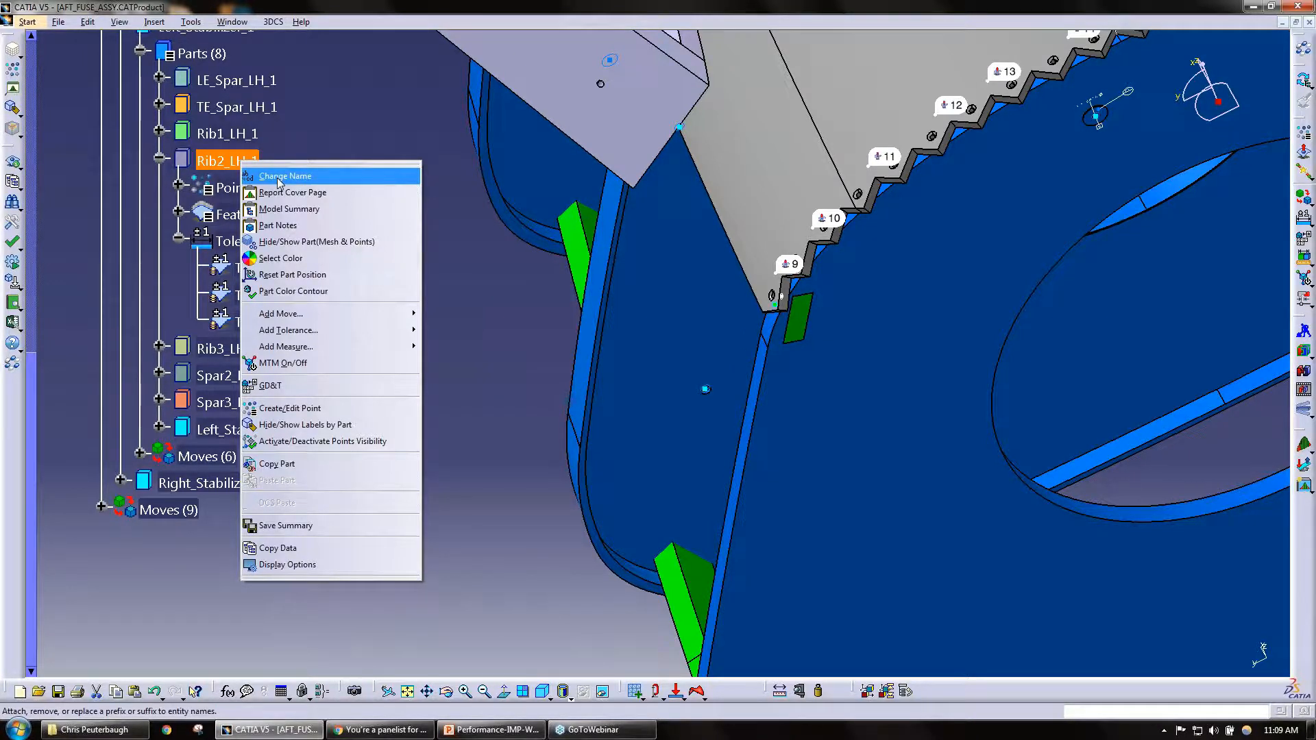
{"action": "mouse_move", "coordinate": [314, 319]}
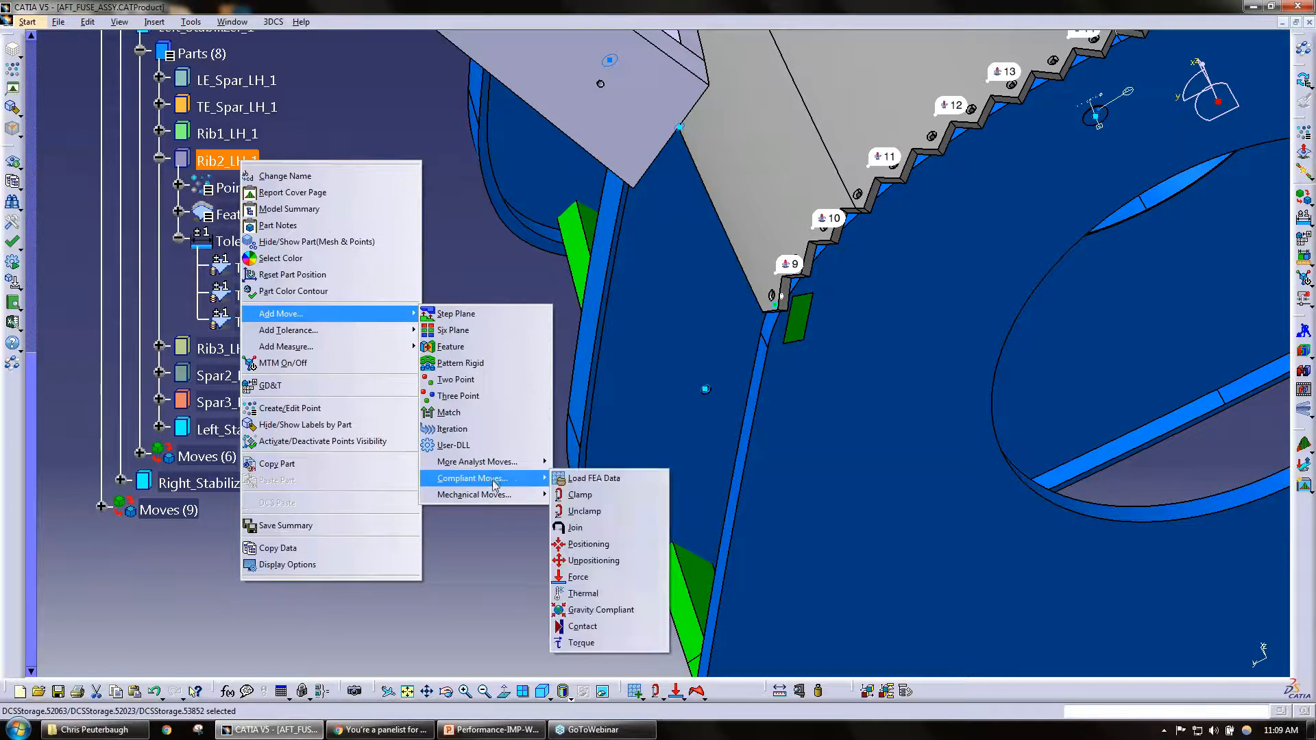
{"action": "mouse_move", "coordinate": [495, 496]}
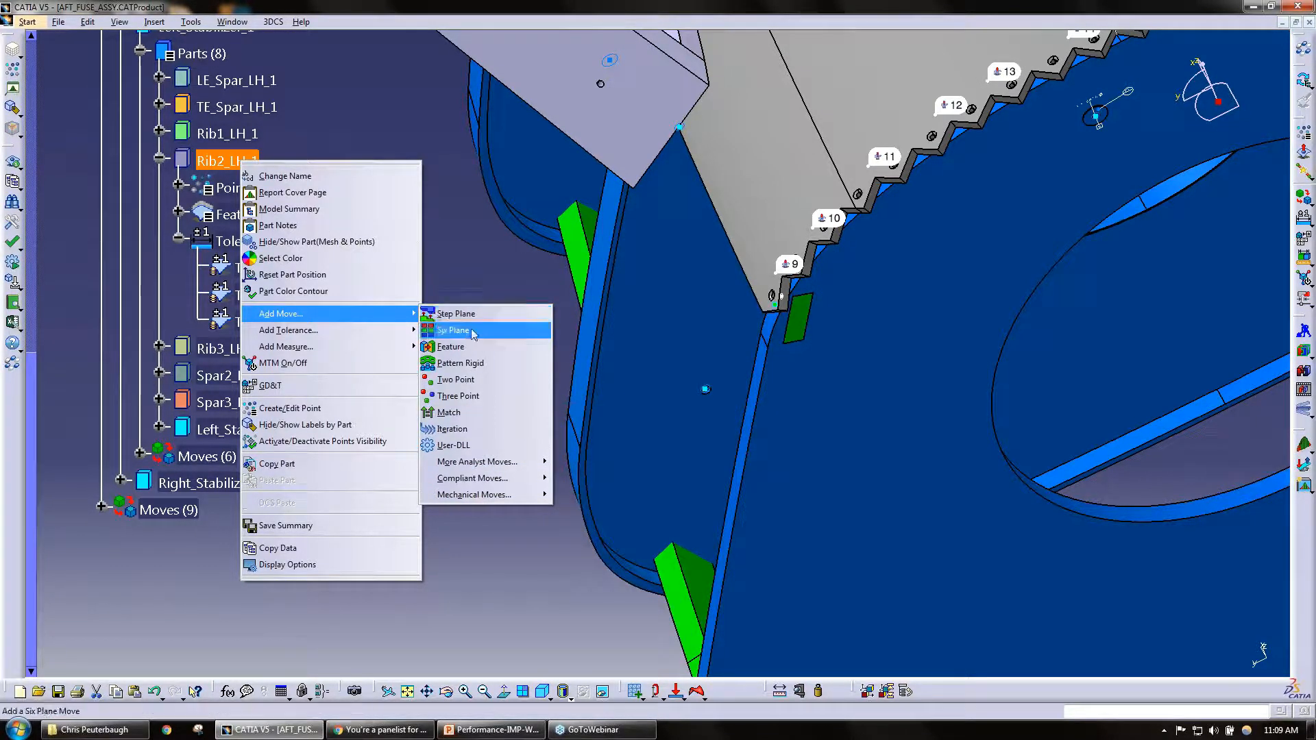
{"action": "mouse_move", "coordinate": [389, 332]}
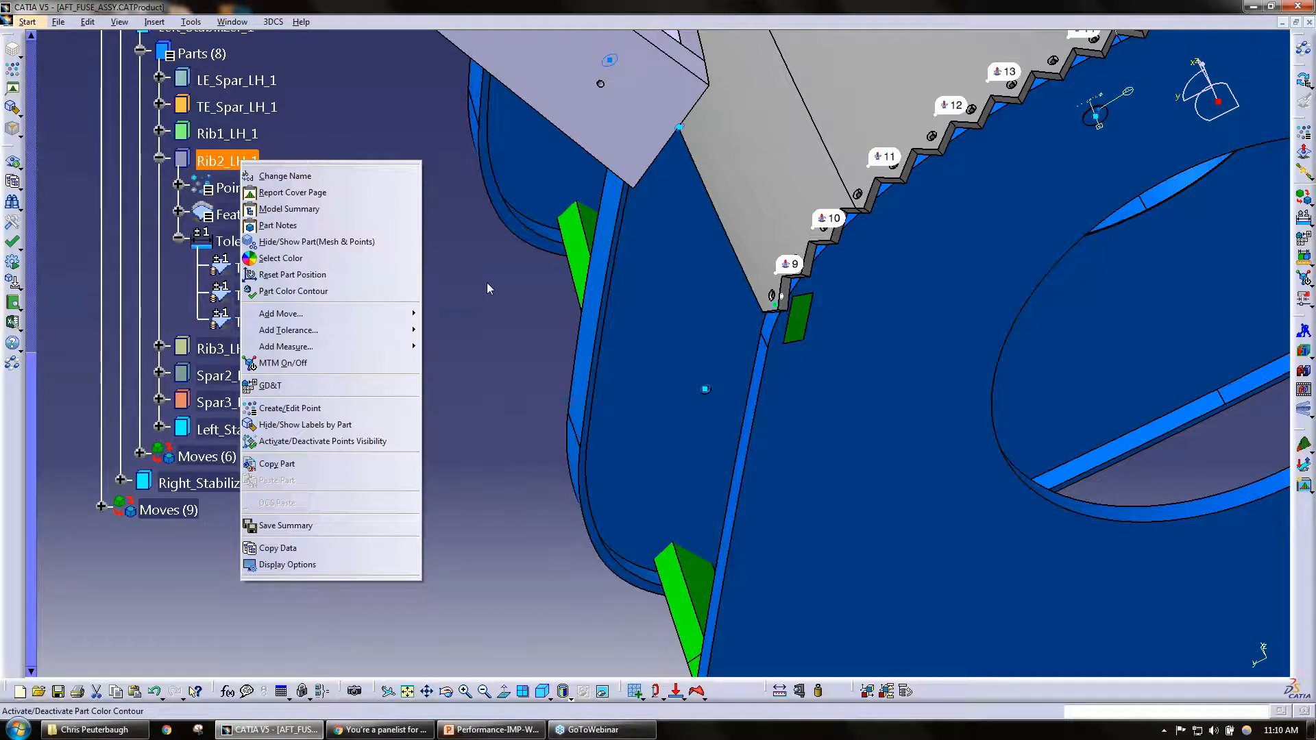
{"action": "left_click", "coordinate": [463, 266]}
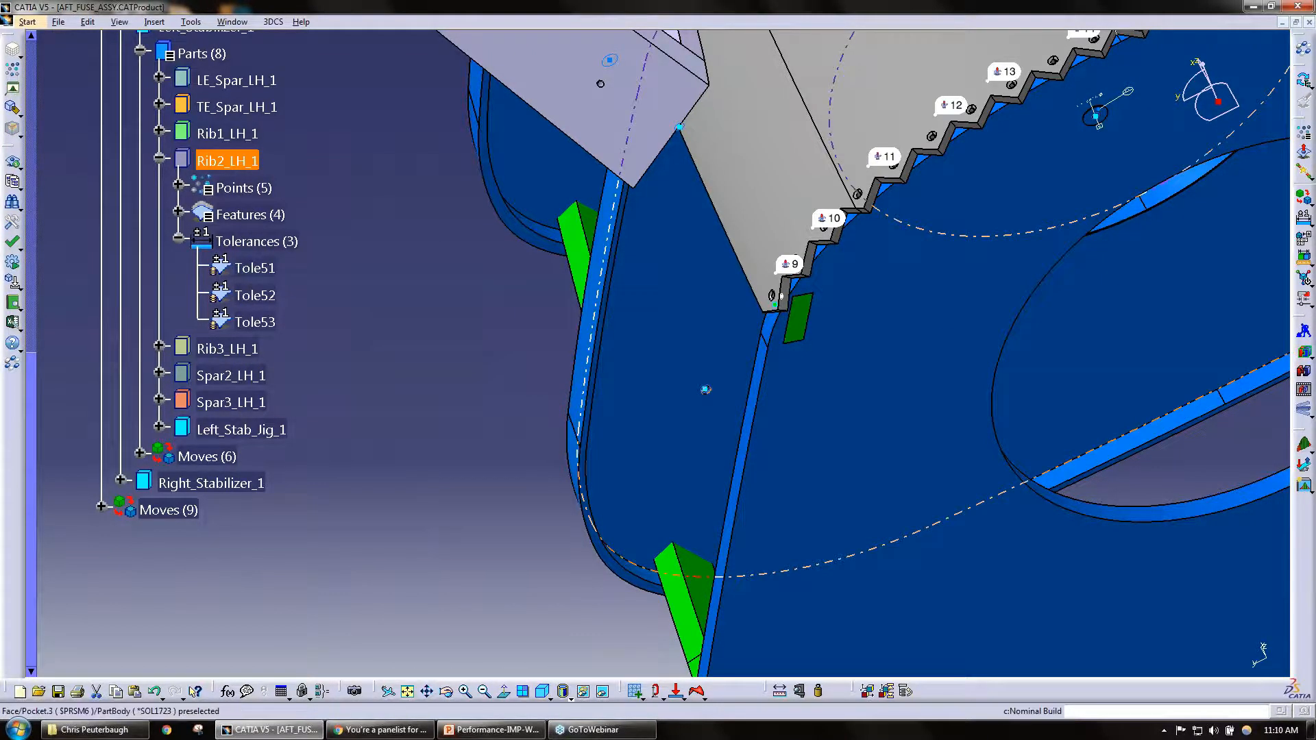
{"action": "left_click", "coordinate": [273, 21]}
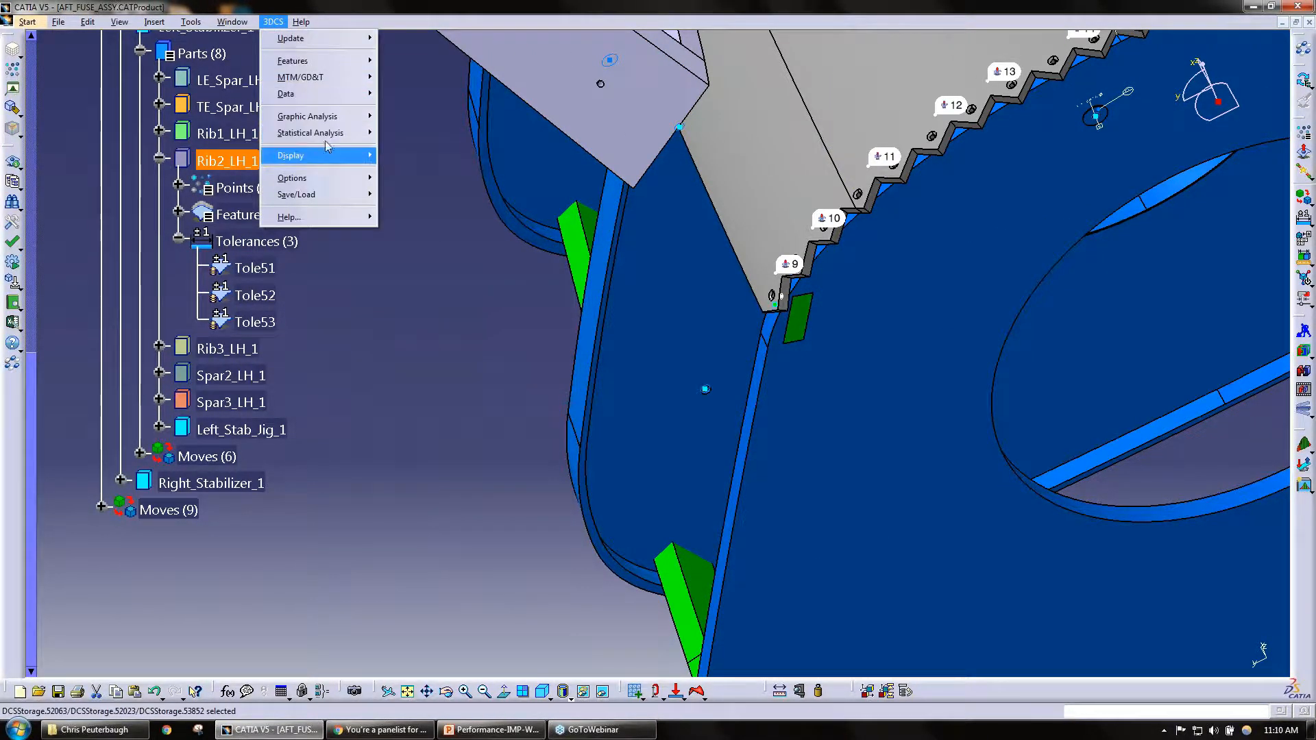
{"action": "left_click", "coordinate": [431, 359]}
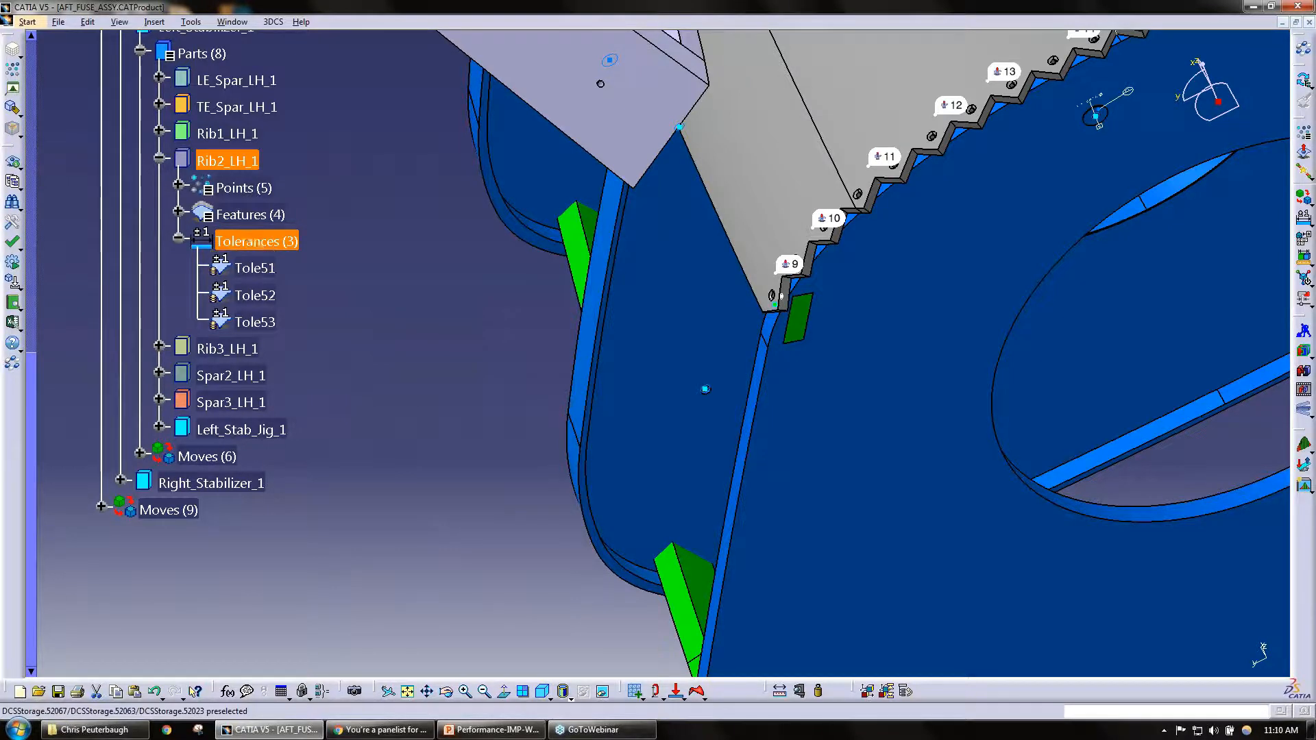
Step: Show slide 3, Points Dialog Select, in the PowerPoint presentation and return to CATIA V5
{"action": "left_click", "coordinate": [493, 731]}
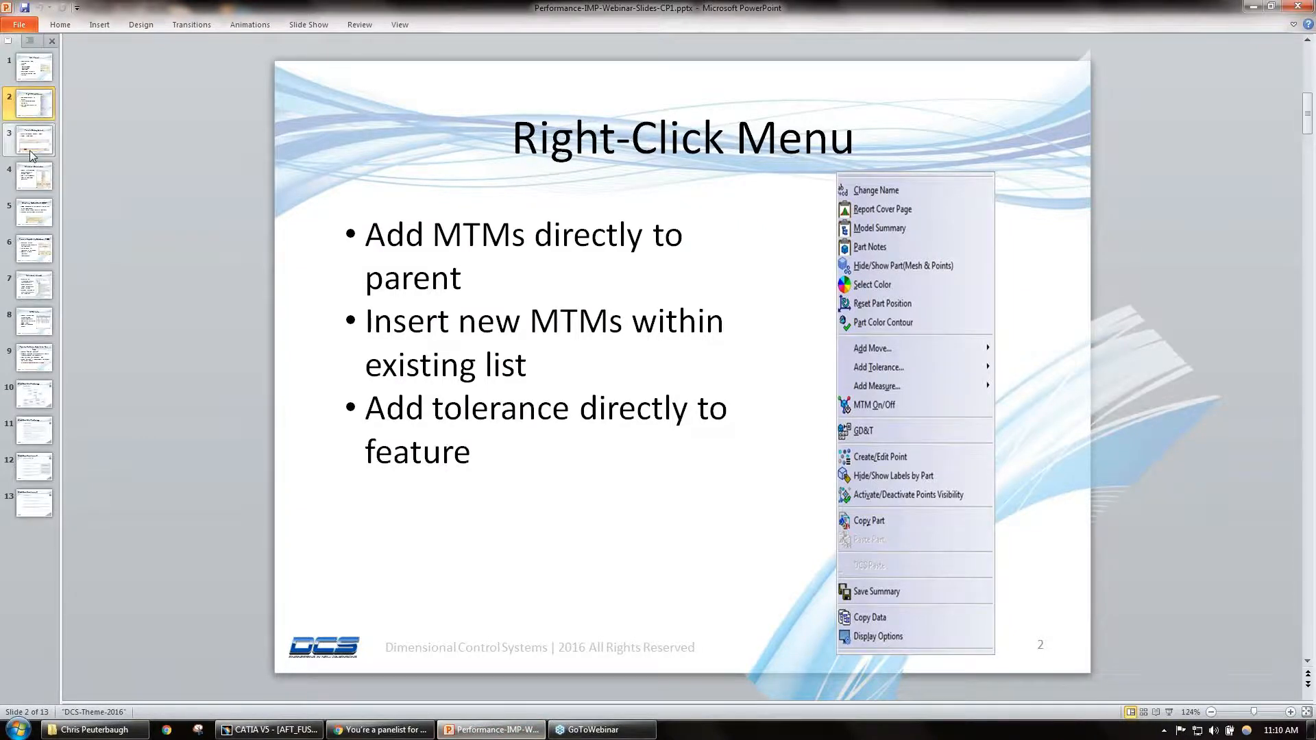
{"action": "left_click", "coordinate": [33, 141]}
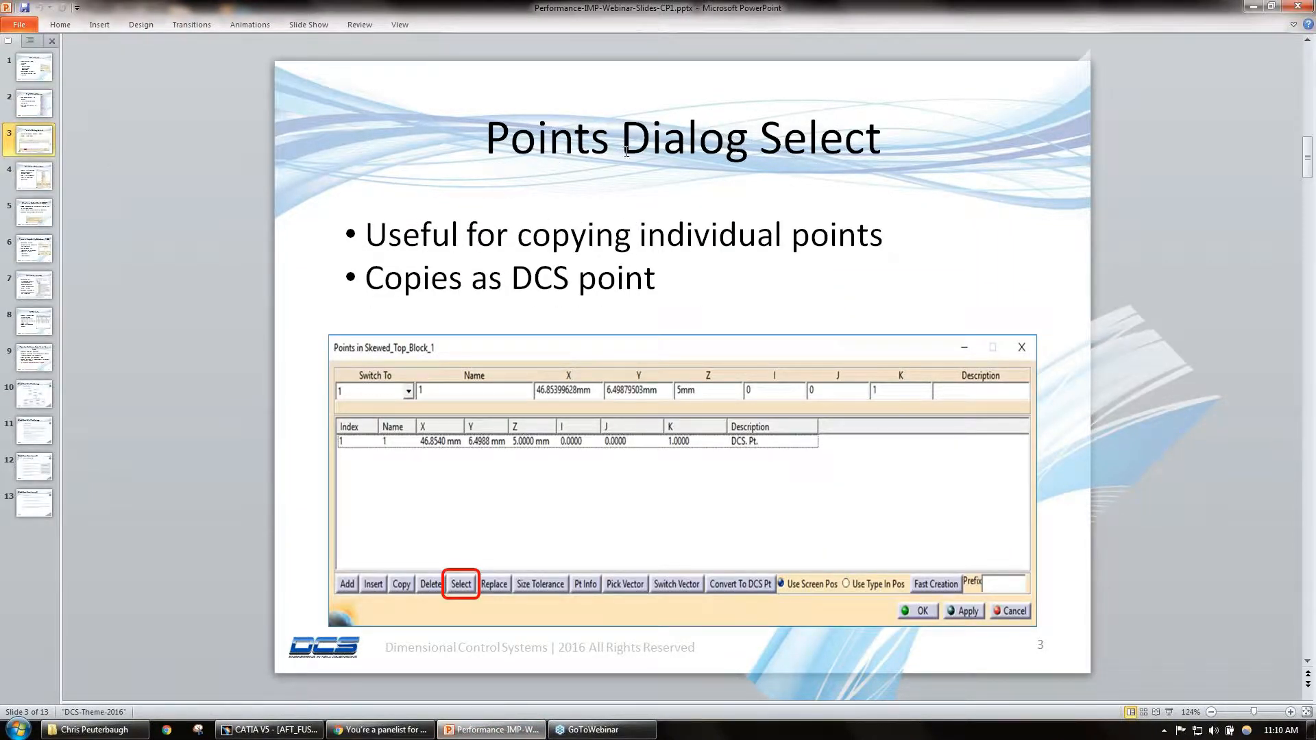
{"action": "left_click", "coordinate": [1256, 10]}
Step: Locate Aft_Bulkhead_1_1 in the tree from its model face, expand its points and open the point list for editing
{"action": "middle_click_drag", "start_coordinate": [895, 329], "coordinate": [648, 373]}
{"action": "middle_click_drag", "start_coordinate": [646, 455], "coordinate": [848, 336]}
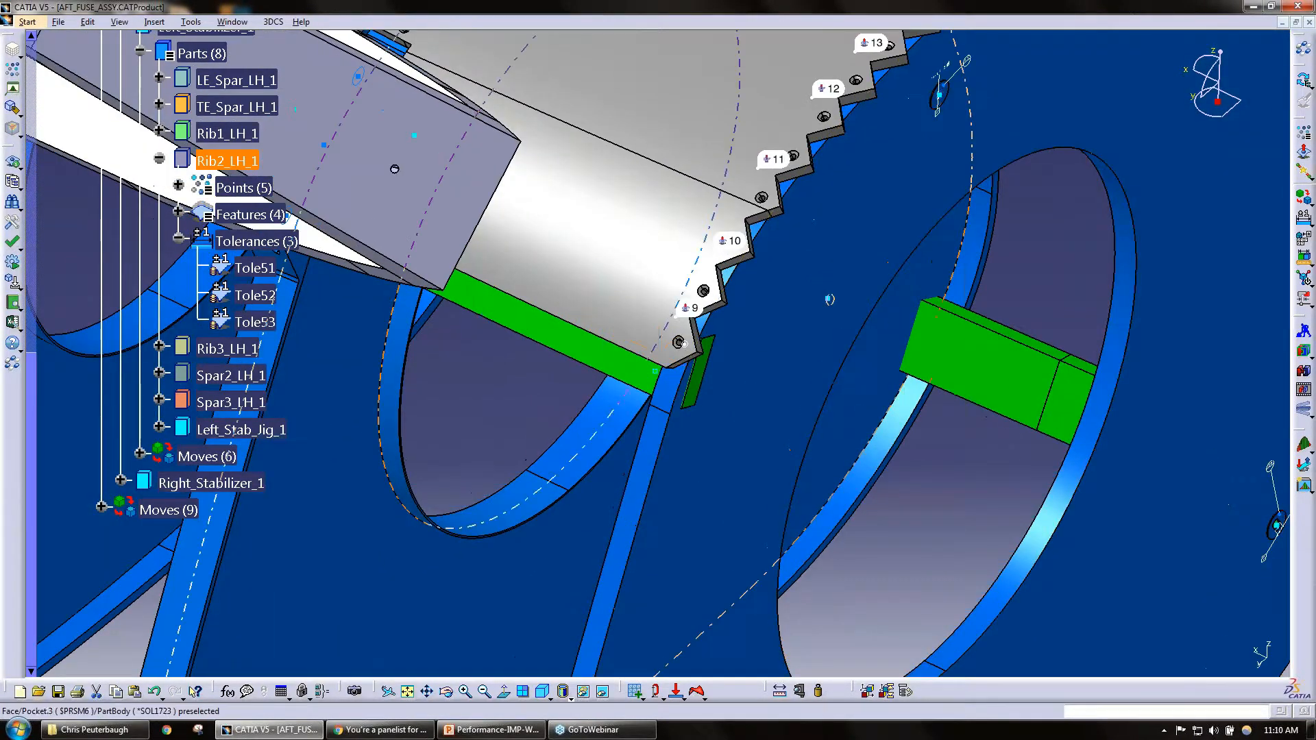
{"action": "middle_click_drag", "start_coordinate": [563, 384], "coordinate": [537, 343]}
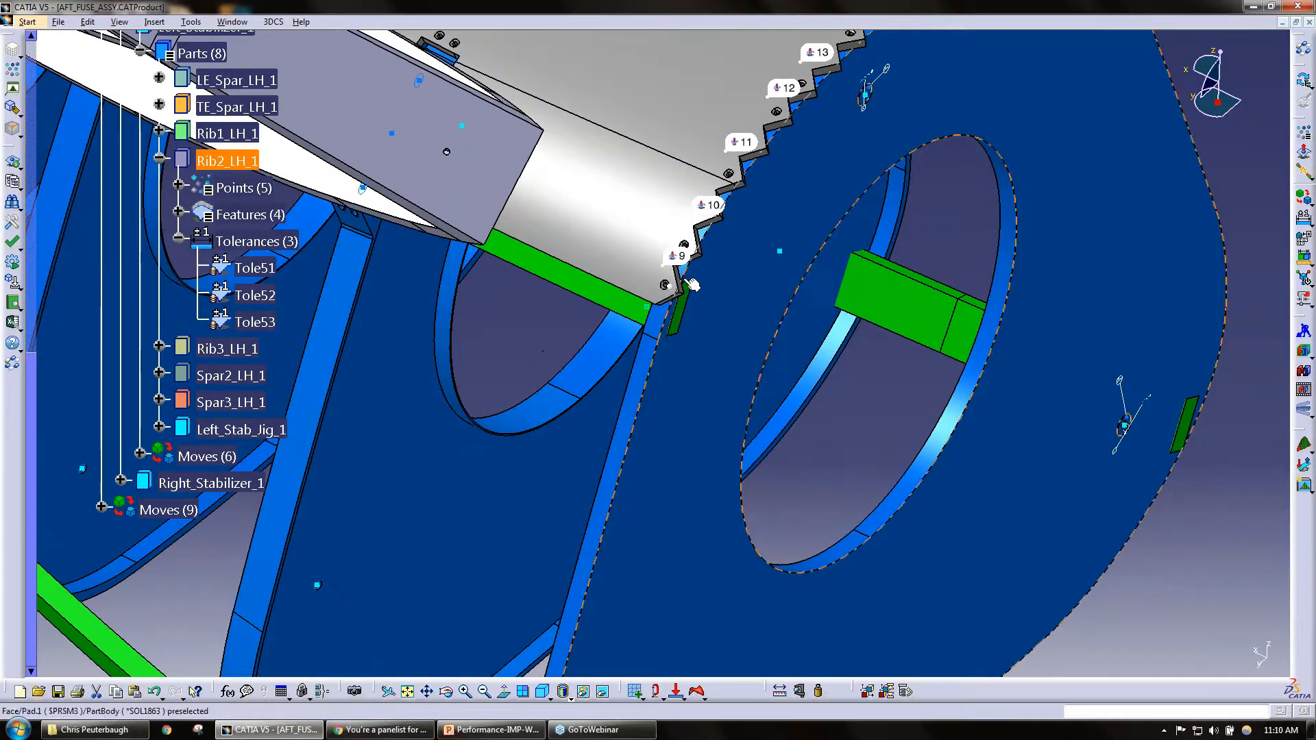
{"action": "left_click", "coordinate": [670, 463]}
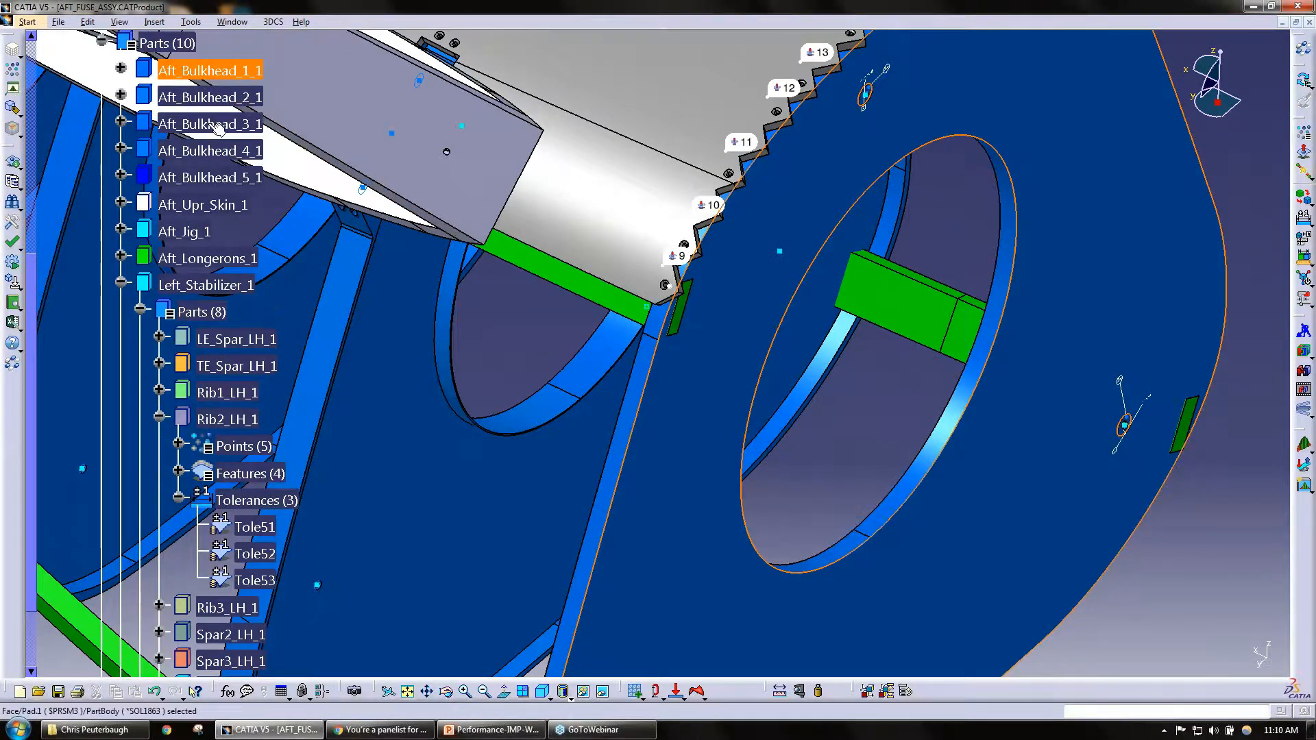
{"action": "left_click", "coordinate": [120, 68]}
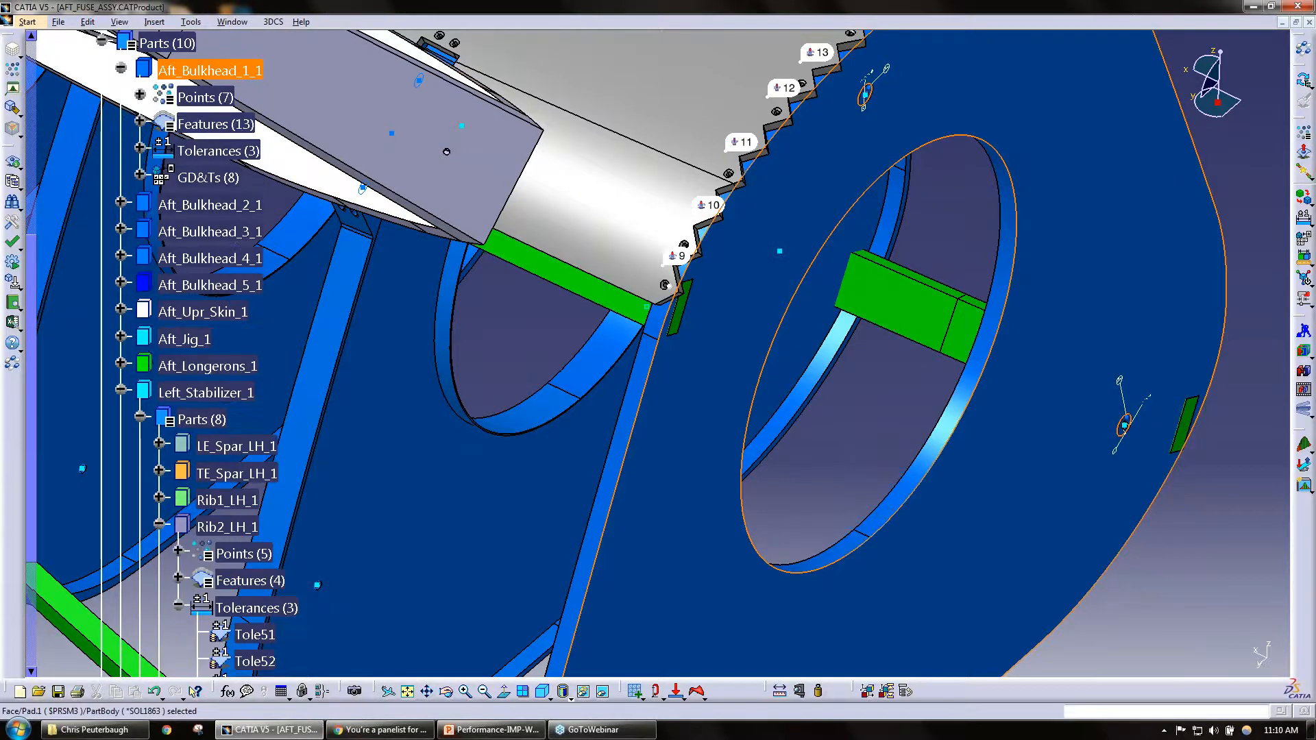
{"action": "left_click", "coordinate": [140, 94]}
{"action": "left_click", "coordinate": [177, 98]}
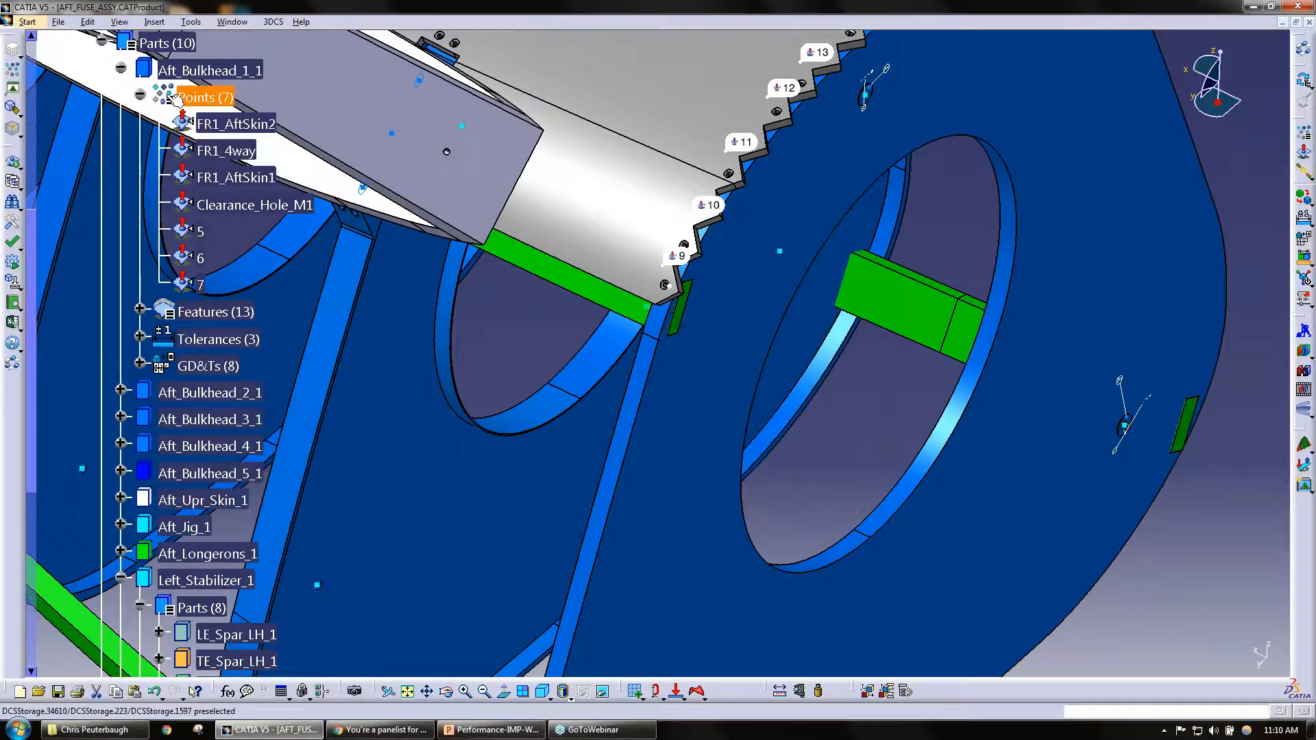
{"action": "double_click", "coordinate": [208, 101]}
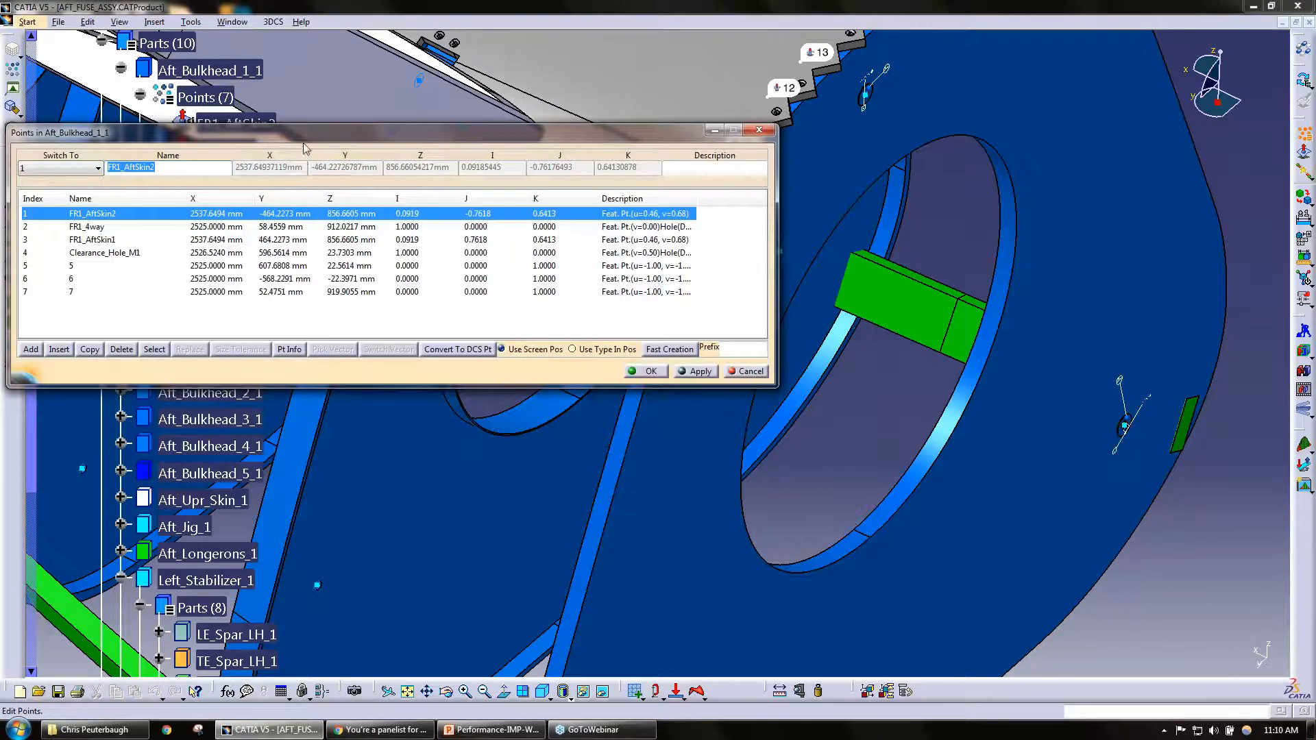
{"action": "left_click_drag", "start_coordinate": [297, 141], "coordinate": [739, 110]}
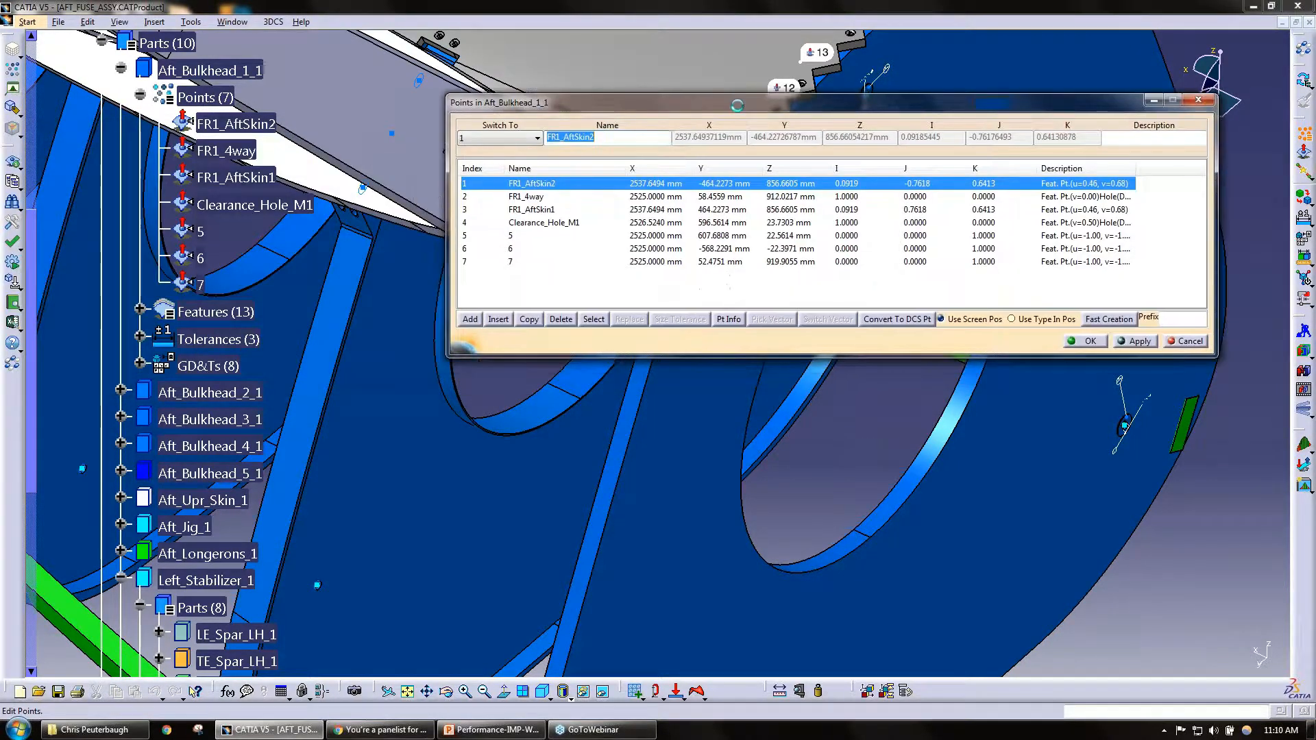
Step: Copy point 9 from the upper skin's stepped edge into Aft_Bulkhead_1_1 with Select and save the point list
{"action": "left_click", "coordinate": [594, 319]}
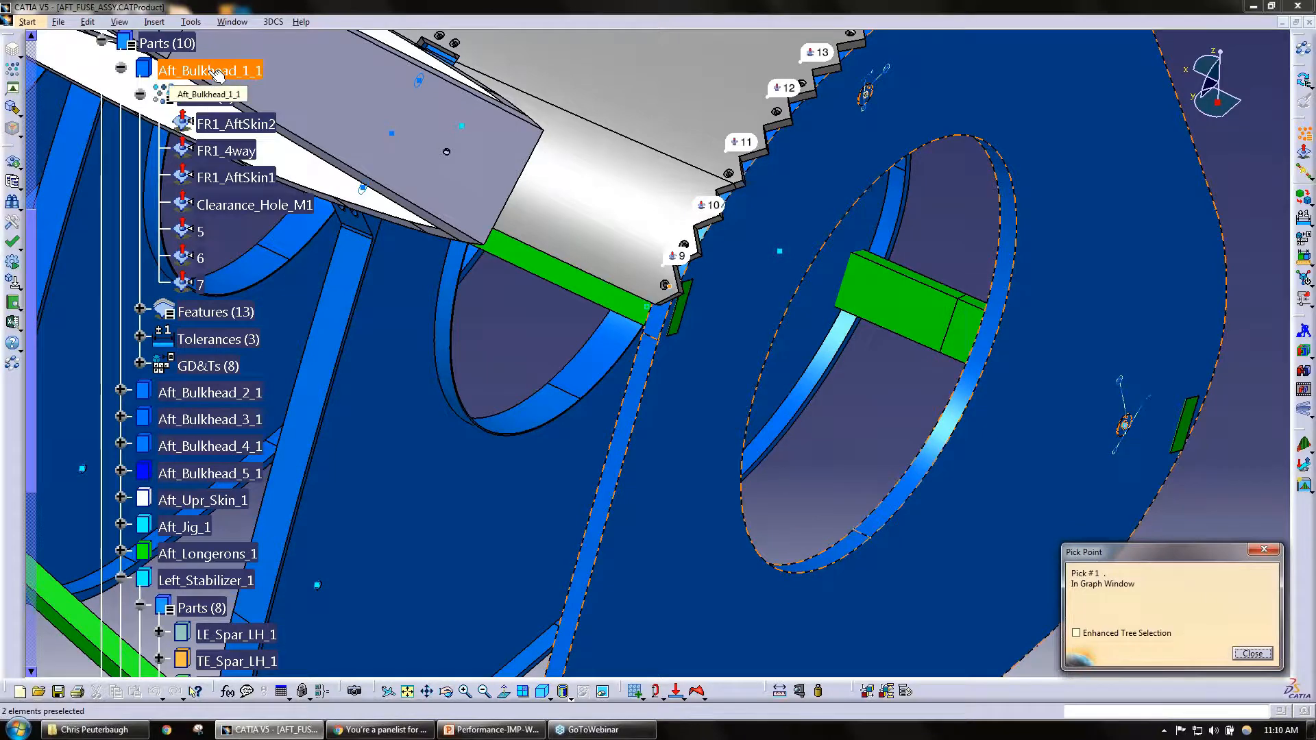
{"action": "left_click", "coordinate": [676, 261]}
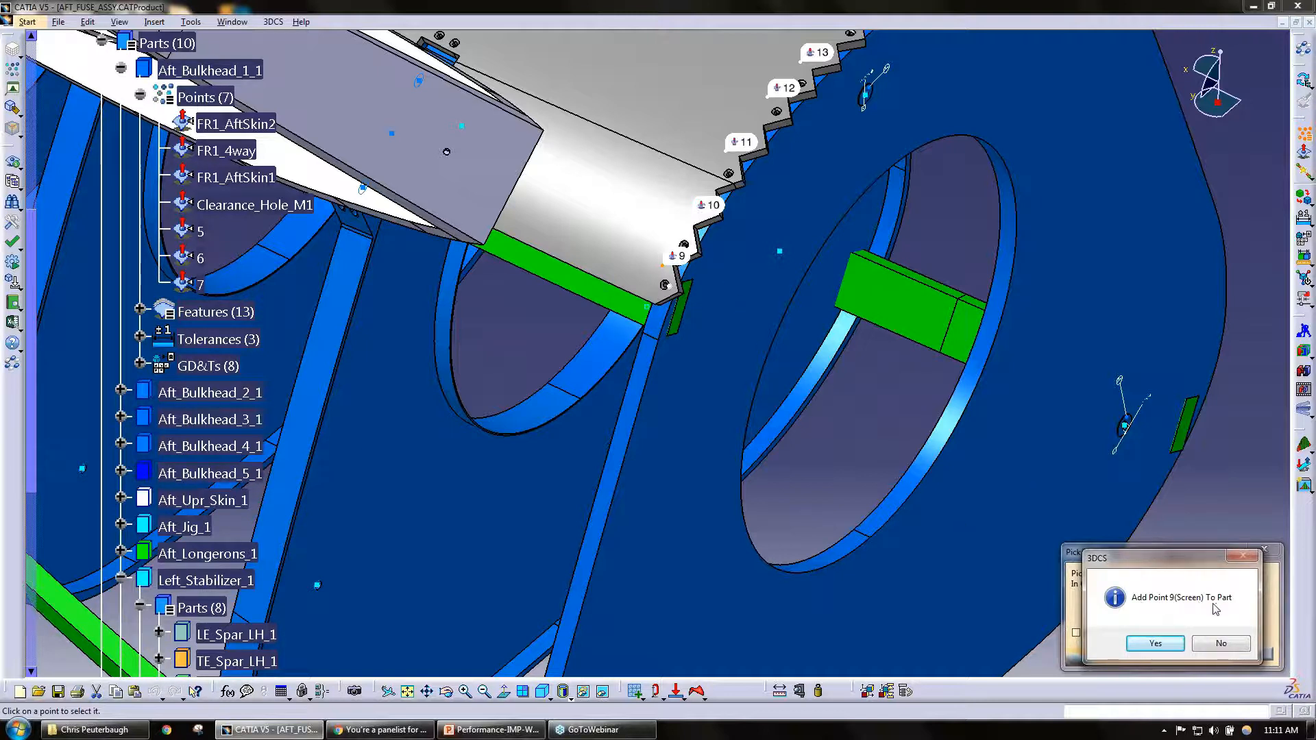
{"action": "left_click", "coordinate": [1155, 644]}
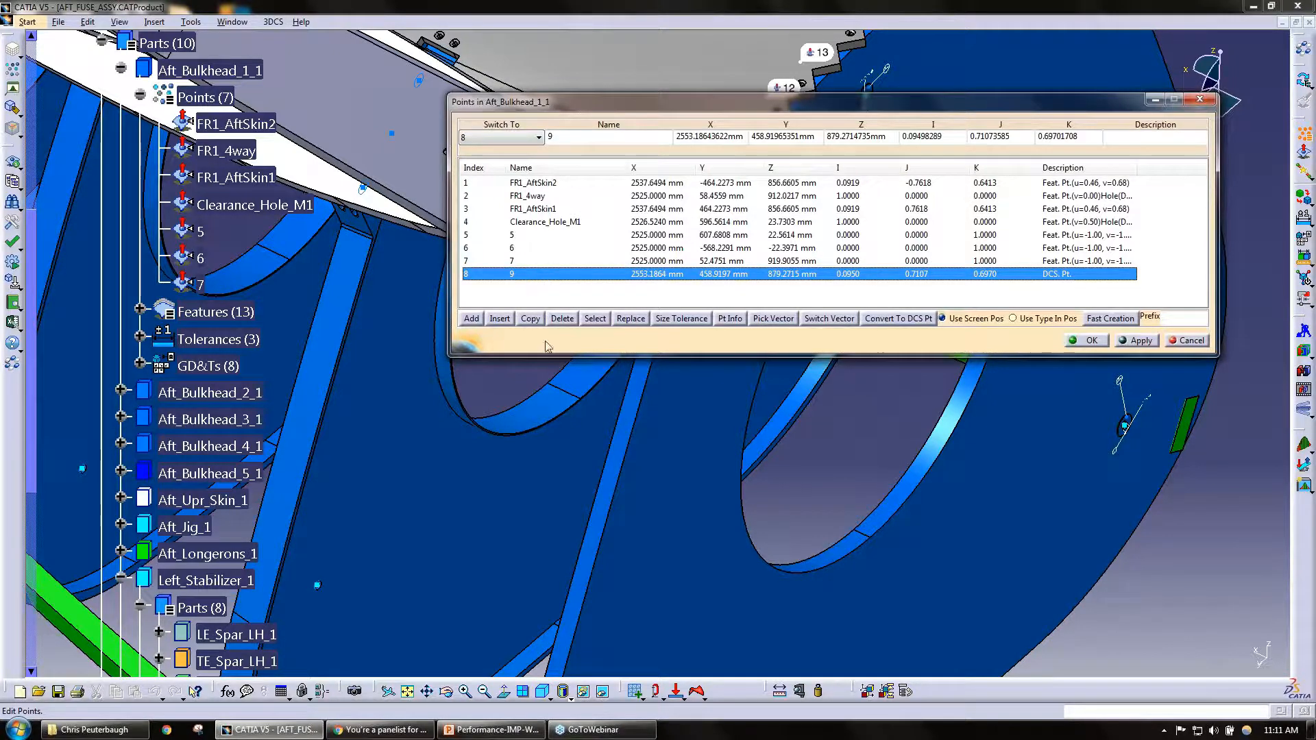
{"action": "mouse_move", "coordinate": [505, 734]}
{"action": "left_click", "coordinate": [1083, 346]}
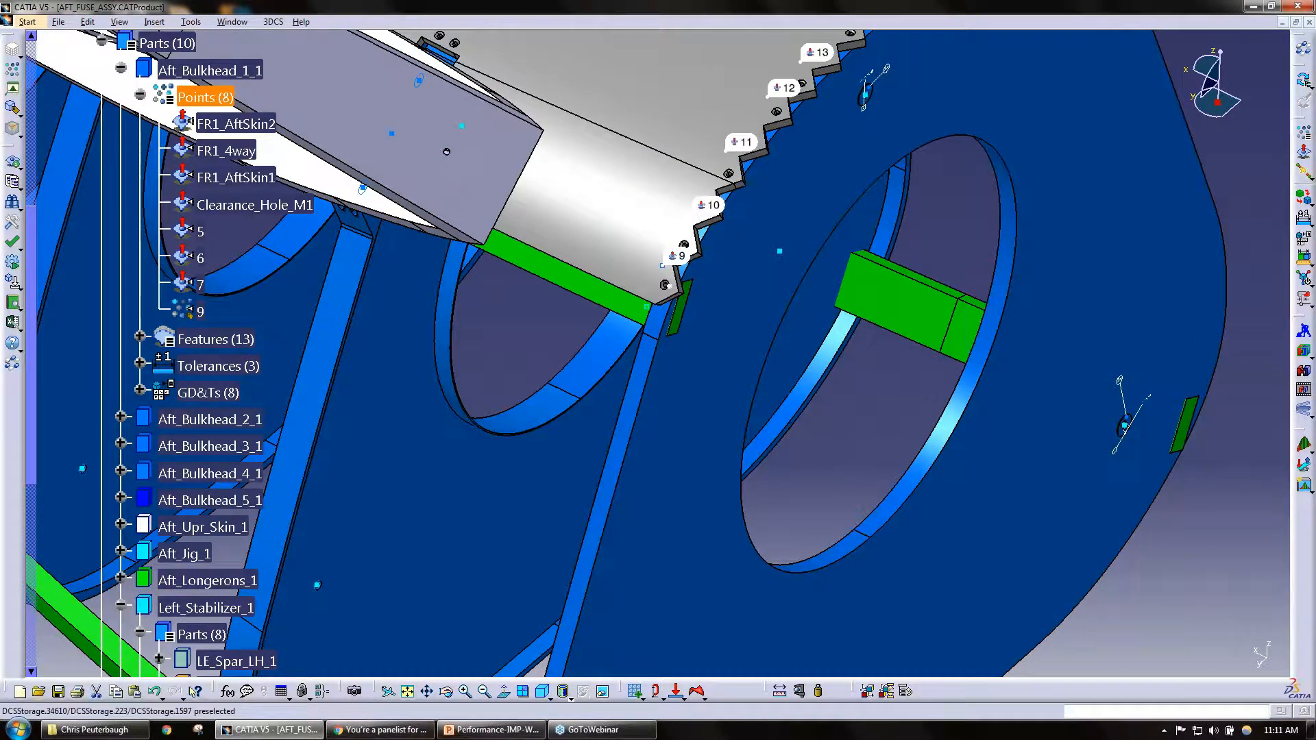
Step: Reopen the Aft_Bulkhead_1_1 point list and inspect where FR1_4way and FR1_AftSkin1 lie on the whole assembly
{"action": "double_click", "coordinate": [206, 97]}
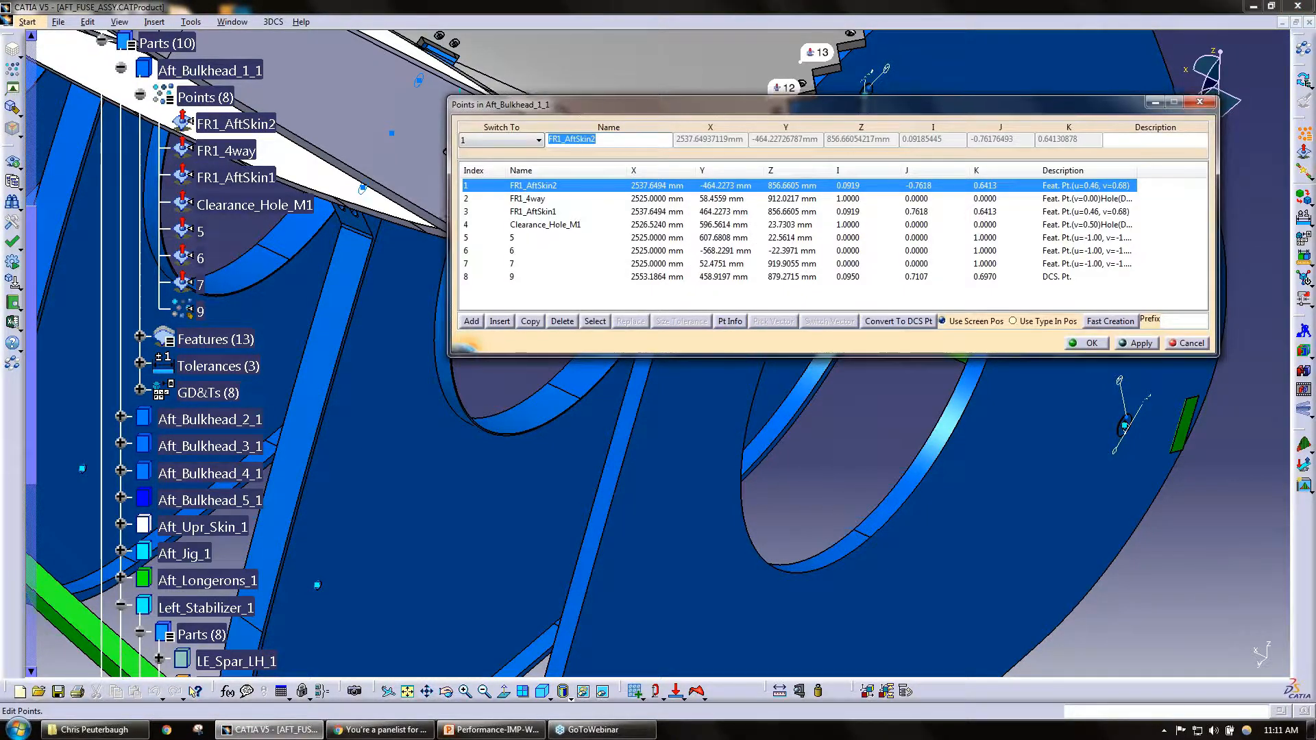
{"action": "left_click_drag", "start_coordinate": [579, 104], "coordinate": [532, 226]}
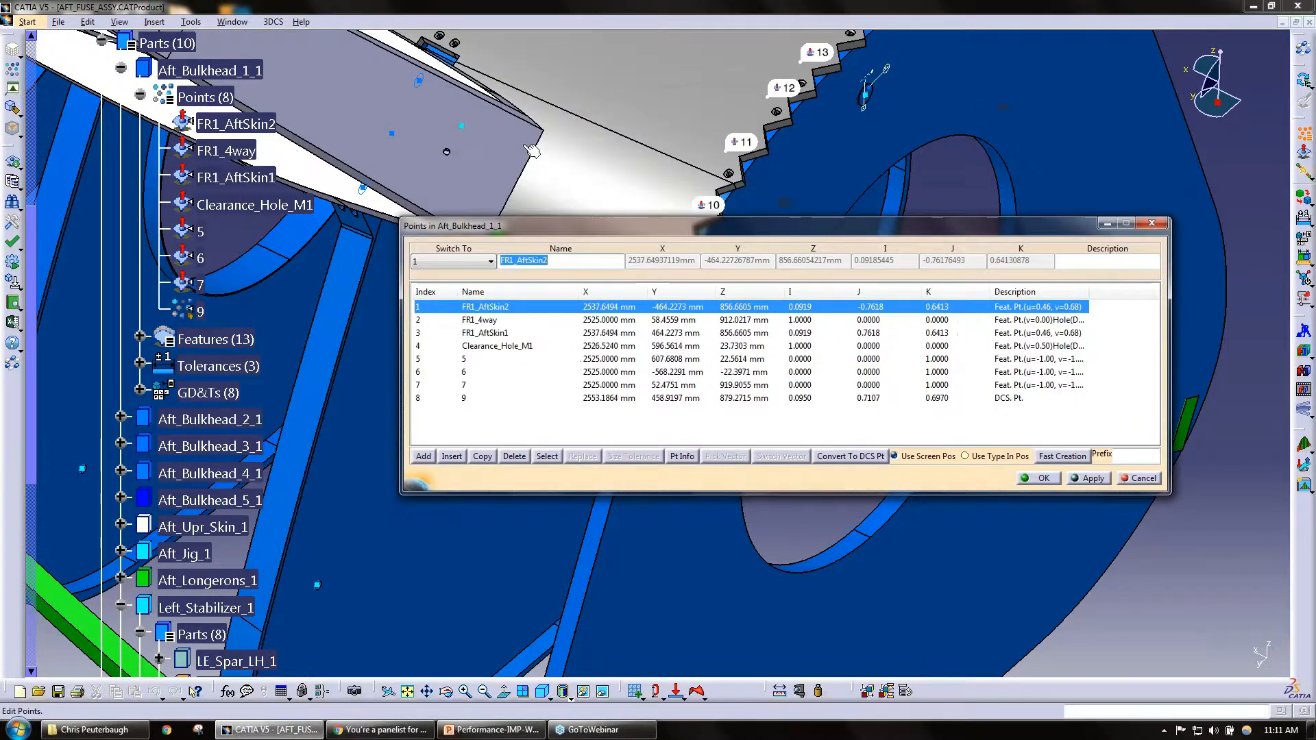
{"action": "middle_click_drag", "start_coordinate": [531, 151], "coordinate": [539, 254]}
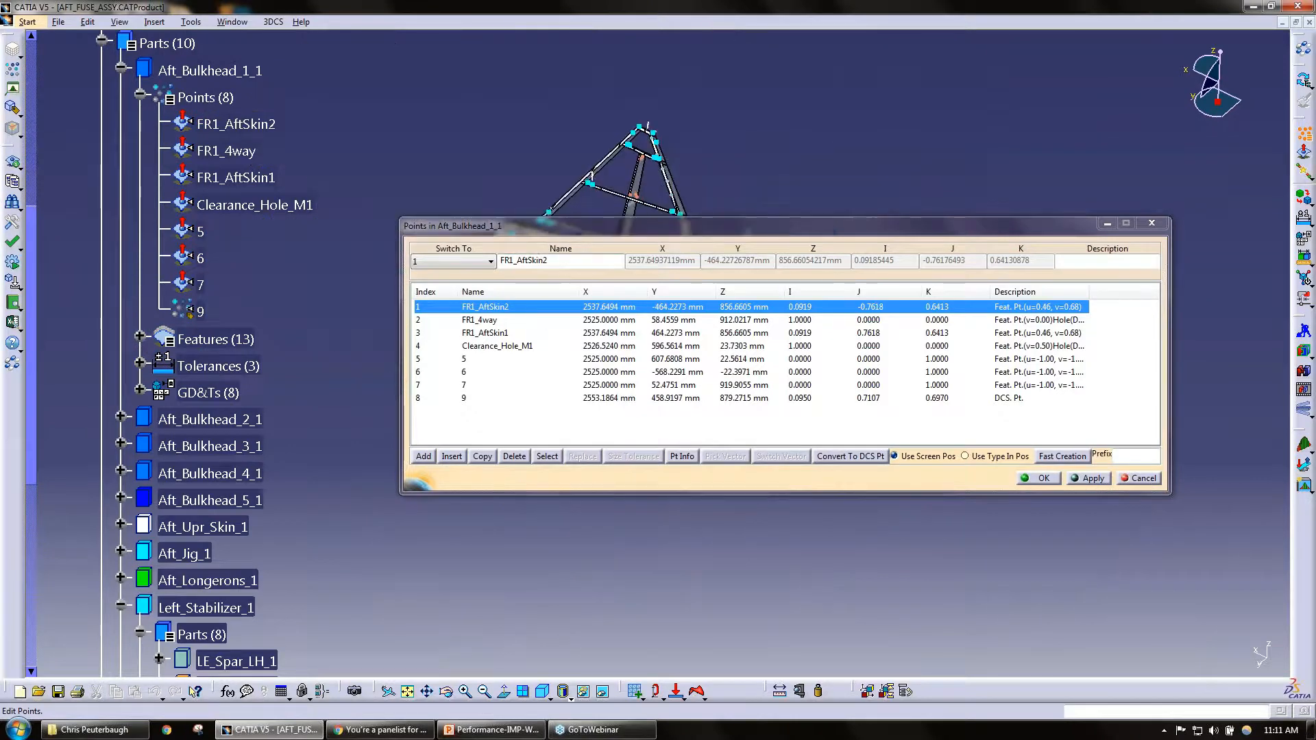
{"action": "left_click_drag", "start_coordinate": [577, 224], "coordinate": [534, 375]}
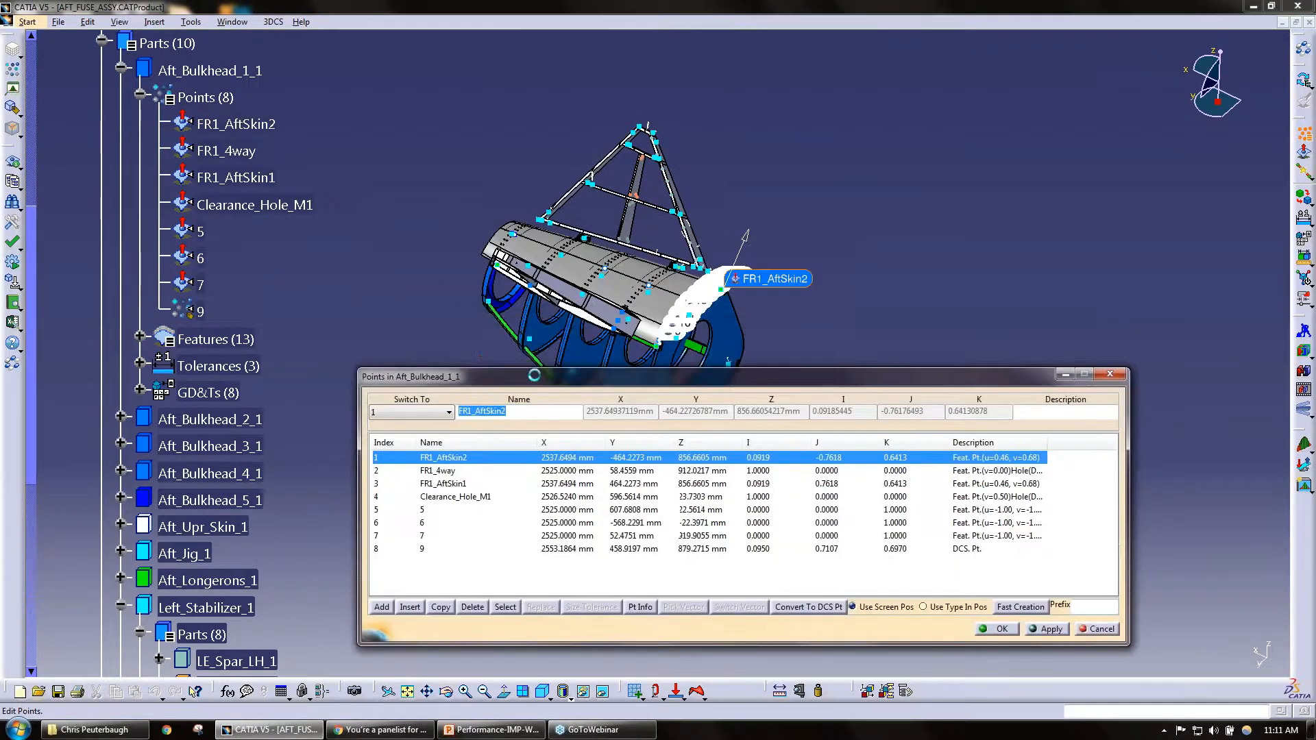
{"action": "left_click", "coordinate": [445, 470]}
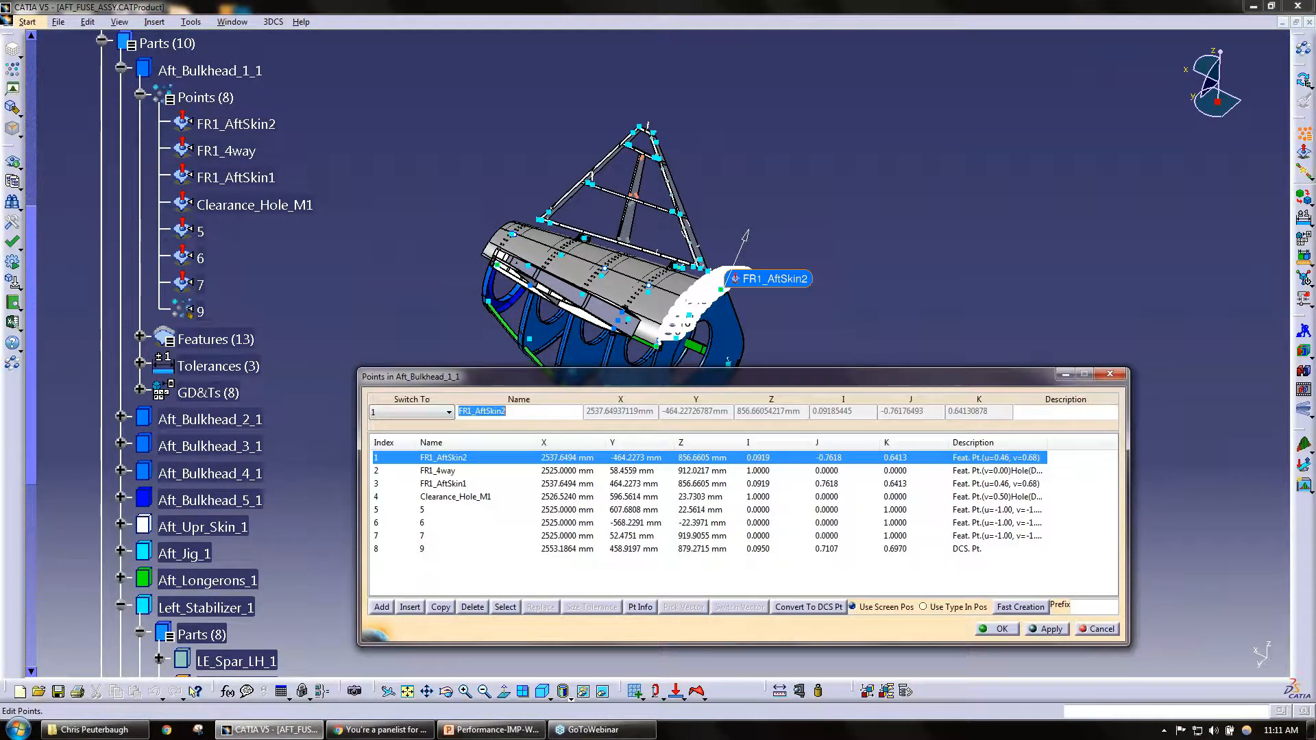
{"action": "left_click", "coordinate": [459, 483]}
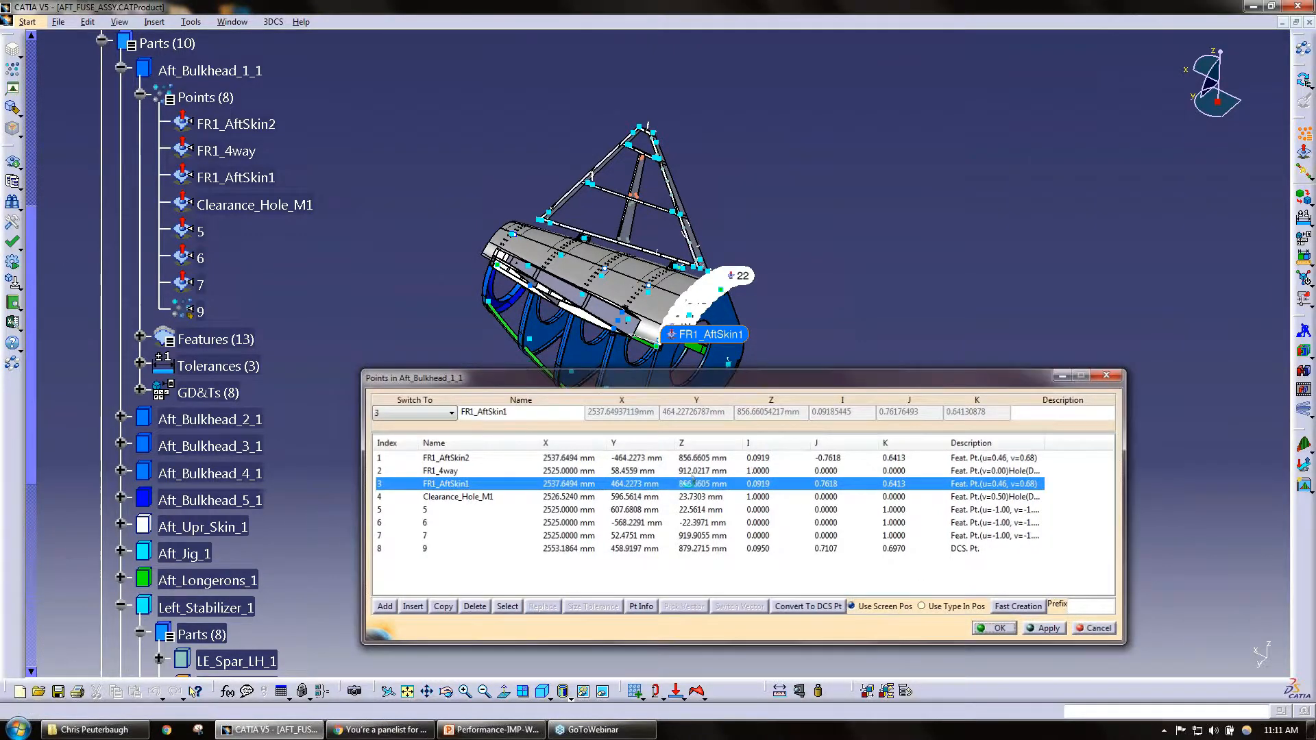
Step: Examine which part commands are offered for Aft_Bulkhead_1_1, Aft_Bulkhead_3_1, Aft_Bulkhead_4_1 and Aft_Bulkhead_5_1 and where these bulkheads lie in the assembly
{"action": "right_click", "coordinate": [230, 70]}
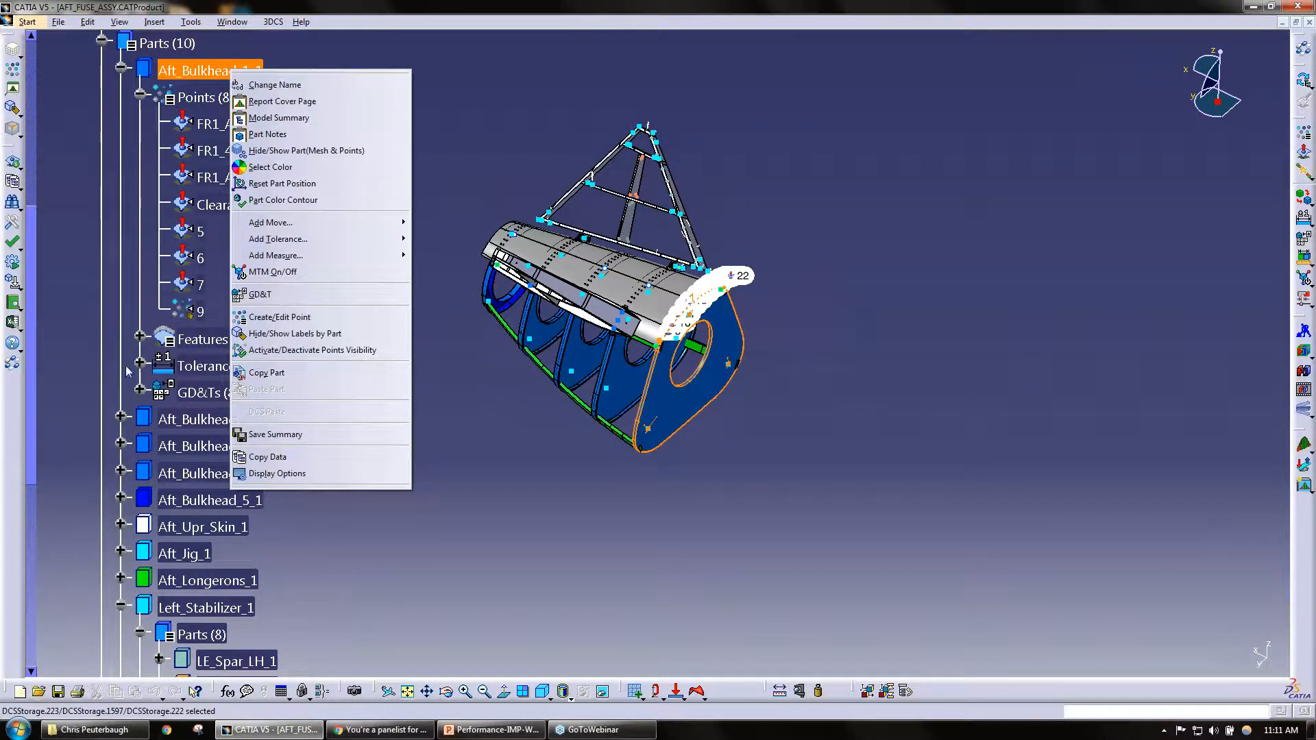
{"action": "right_click", "coordinate": [165, 450]}
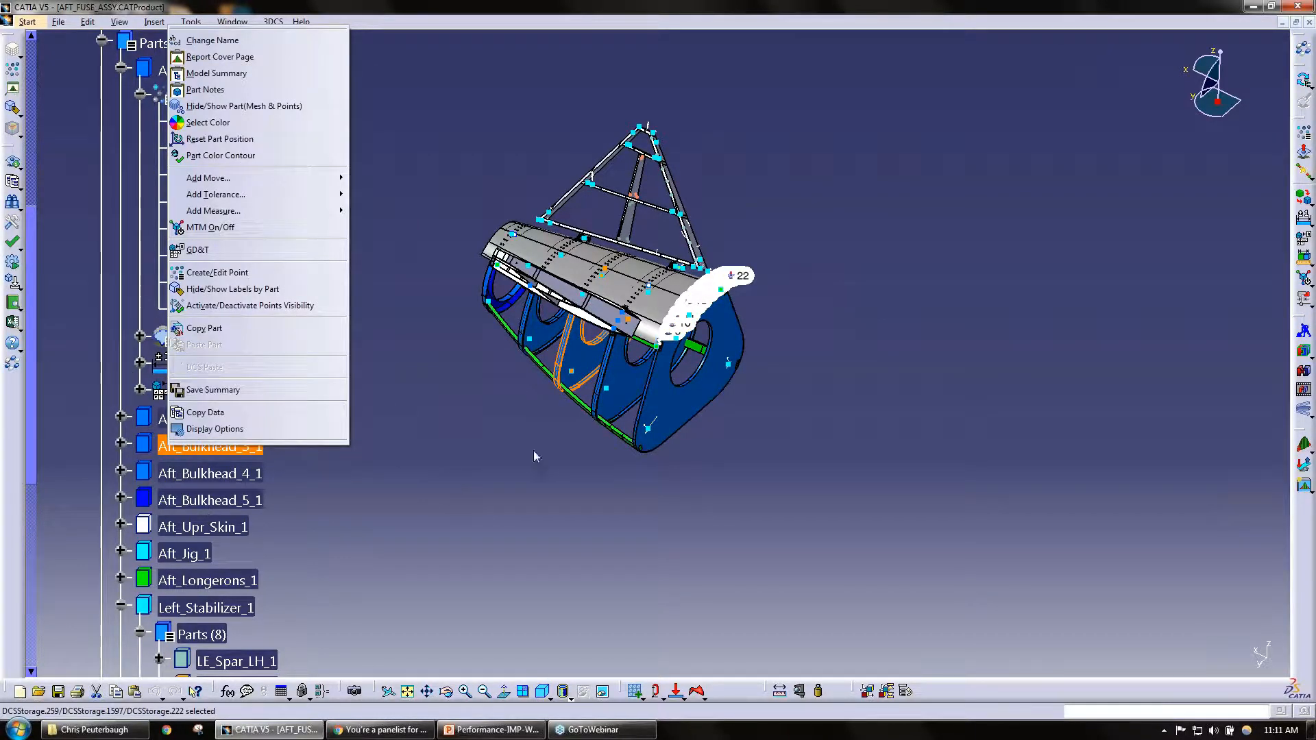
{"action": "left_click", "coordinate": [629, 421]}
{"action": "middle_click_drag", "start_coordinate": [531, 425], "coordinate": [822, 314]}
{"action": "right_click", "coordinate": [217, 473]}
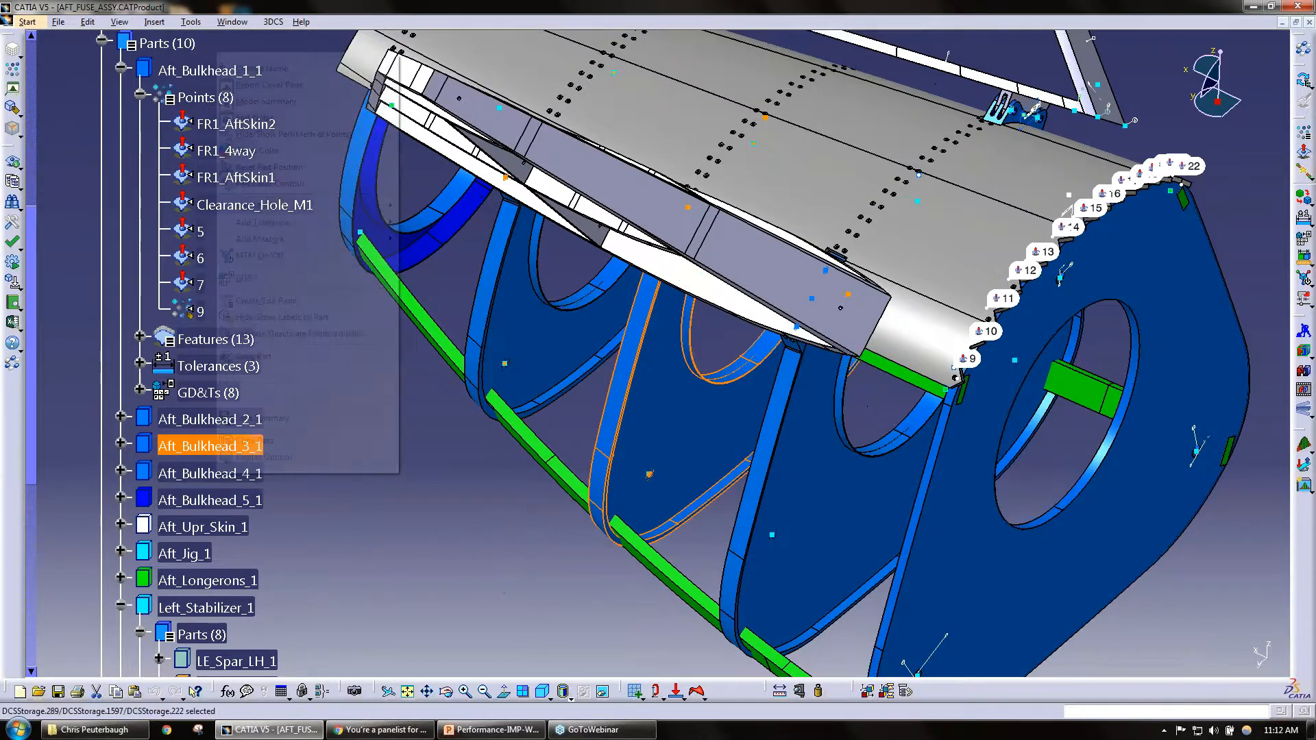
{"action": "right_click", "coordinate": [227, 510]}
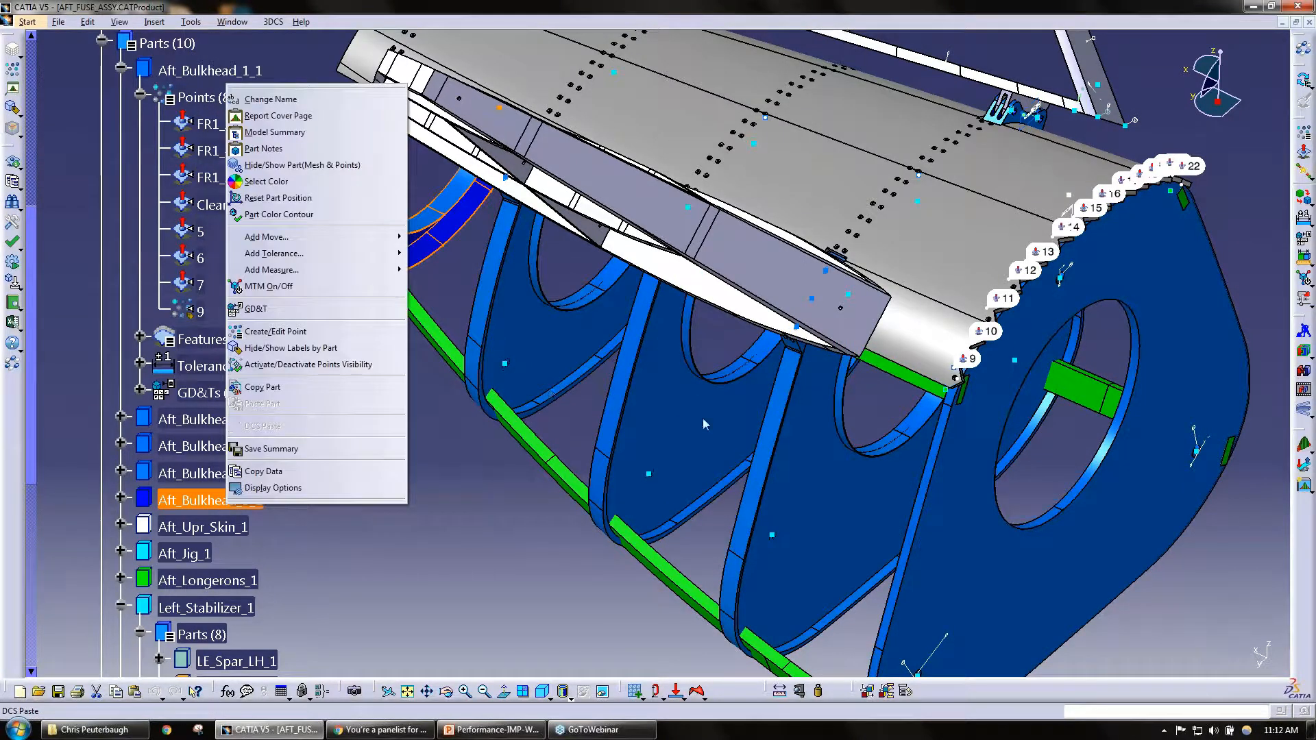
{"action": "left_click", "coordinate": [495, 512]}
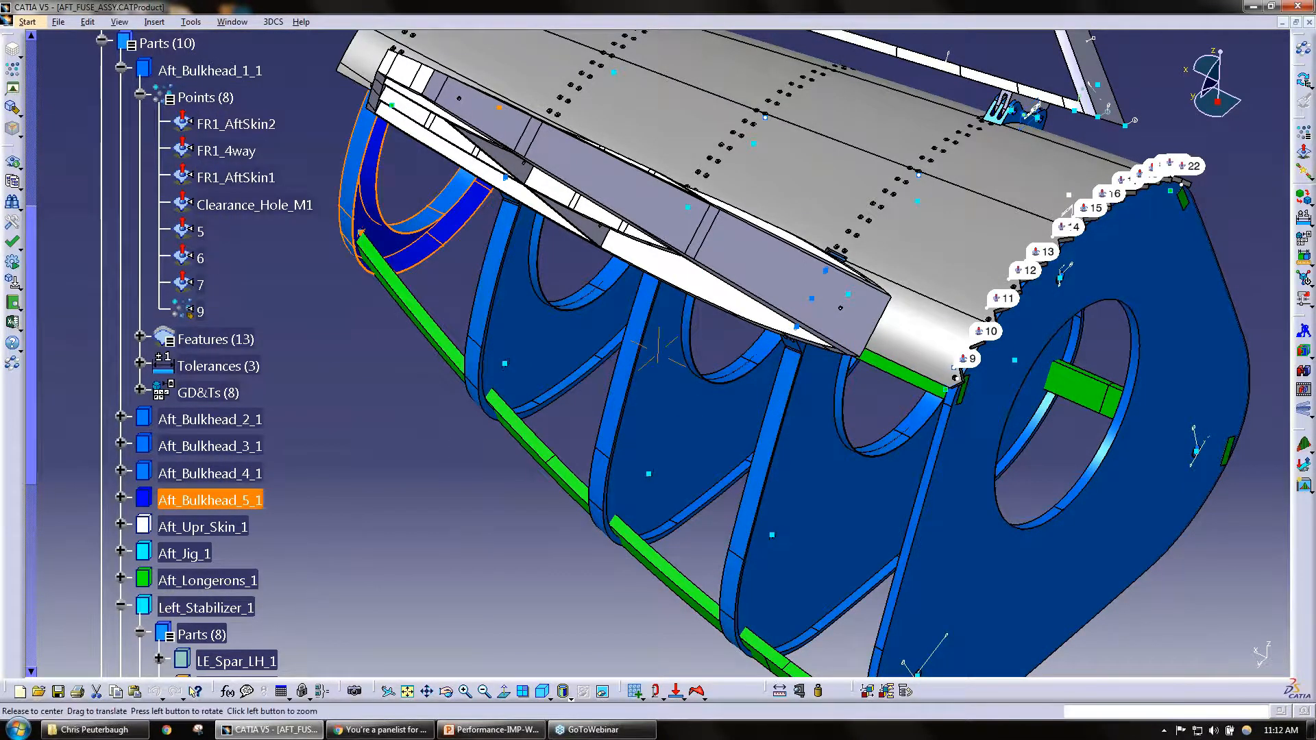
{"action": "middle_click_drag", "start_coordinate": [495, 512], "coordinate": [695, 617]}
{"action": "middle_click_drag", "start_coordinate": [624, 347], "coordinate": [564, 529]}
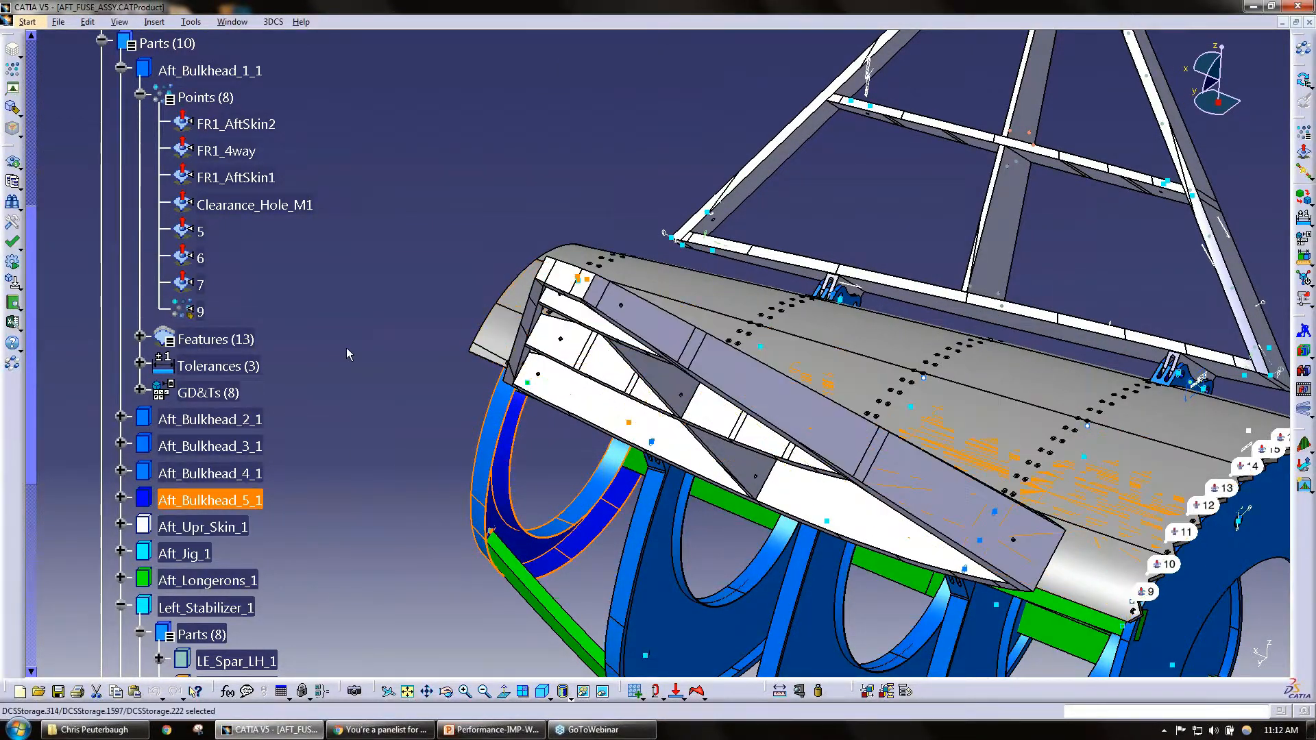
{"action": "right_click", "coordinate": [241, 479]}
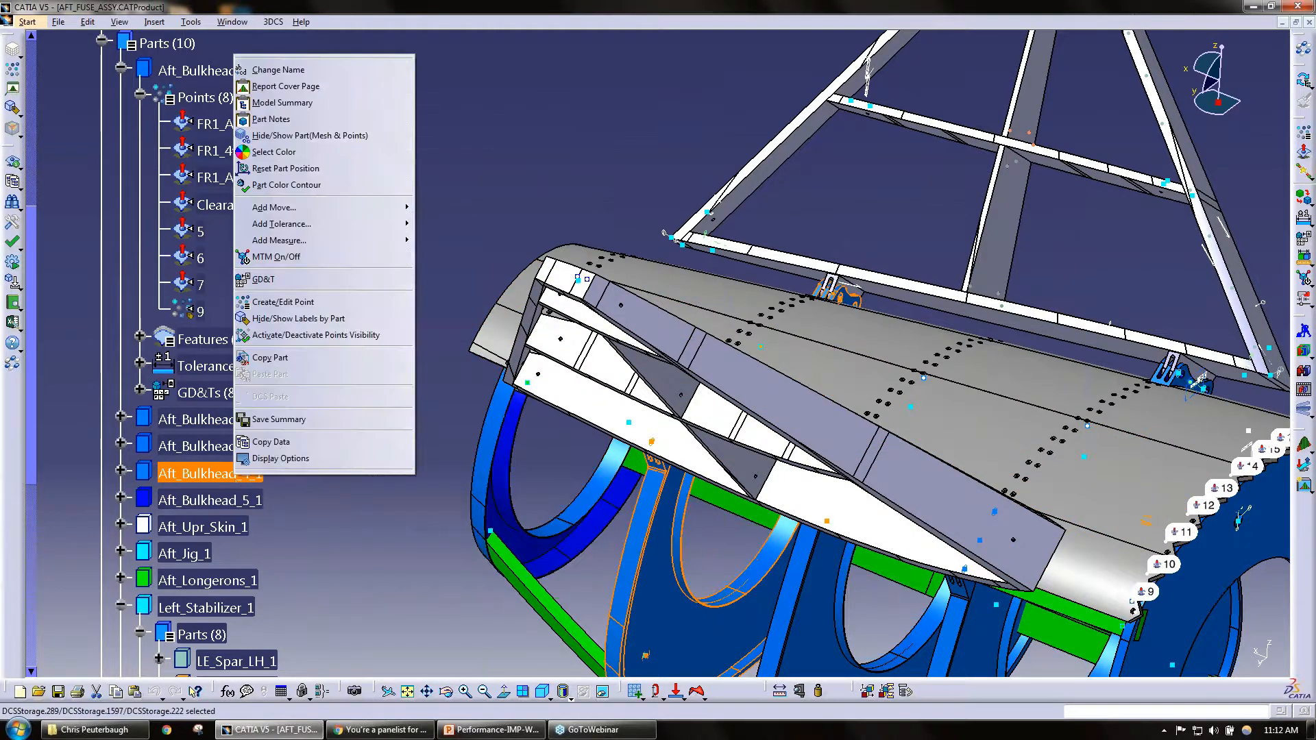
{"action": "right_click", "coordinate": [230, 503]}
{"action": "left_click", "coordinate": [531, 200]}
{"action": "middle_click_drag", "start_coordinate": [747, 295], "coordinate": [719, 297]}
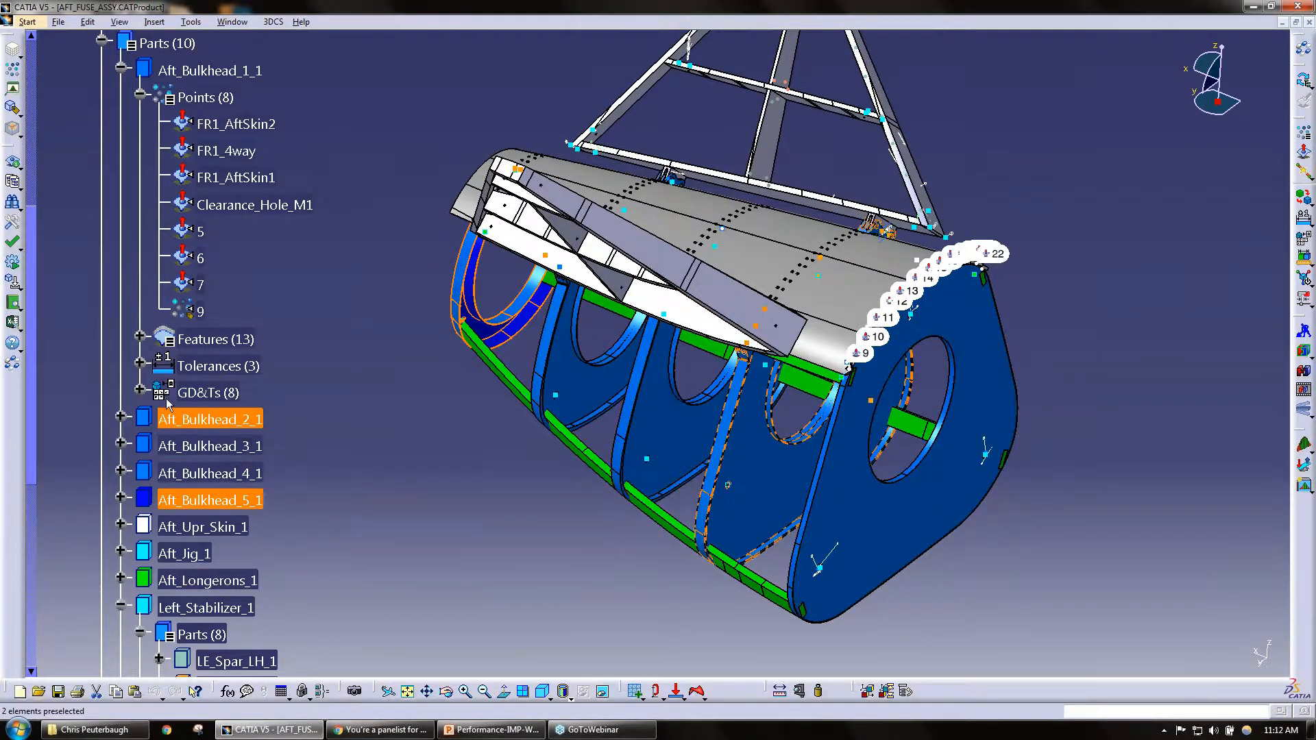
Step: Collapse Aft_Bulkhead_1_1 in the tree and examine the part commands offered for Aft_Bulkhead_2_1
{"action": "left_click", "coordinate": [121, 68]}
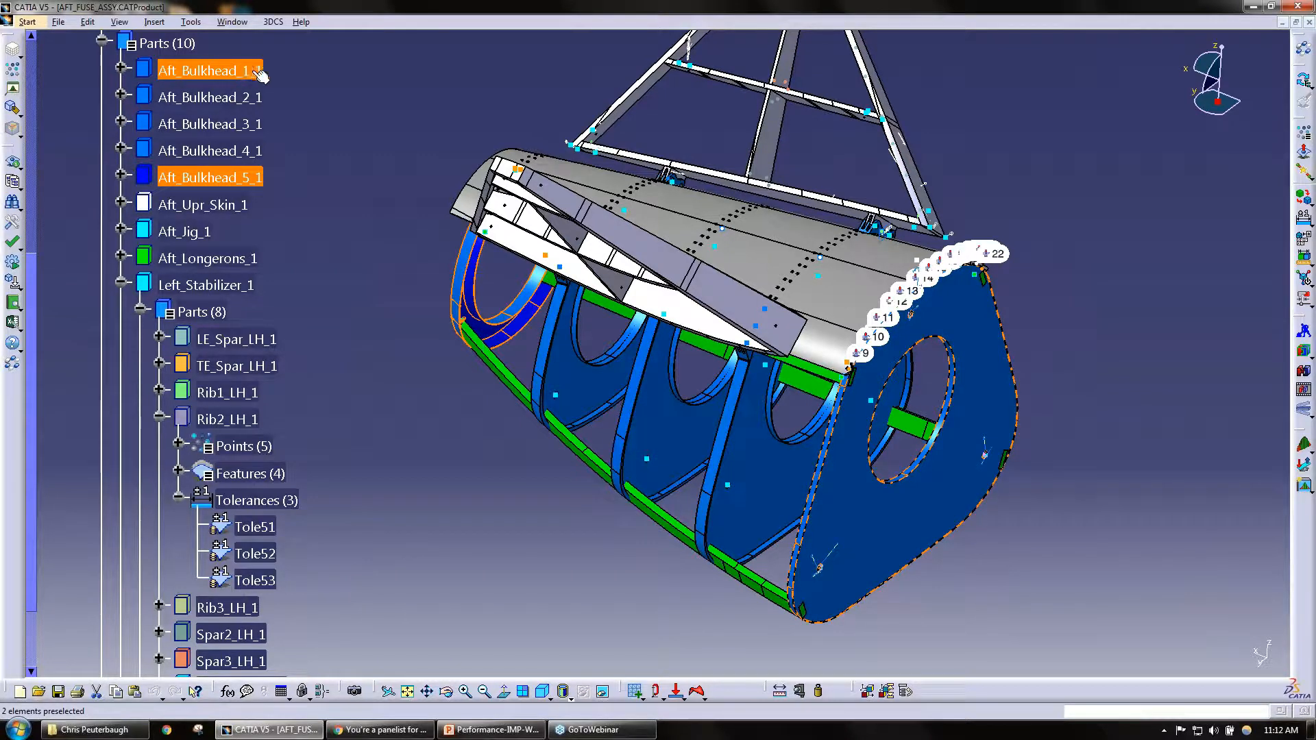
{"action": "left_click", "coordinate": [246, 176]}
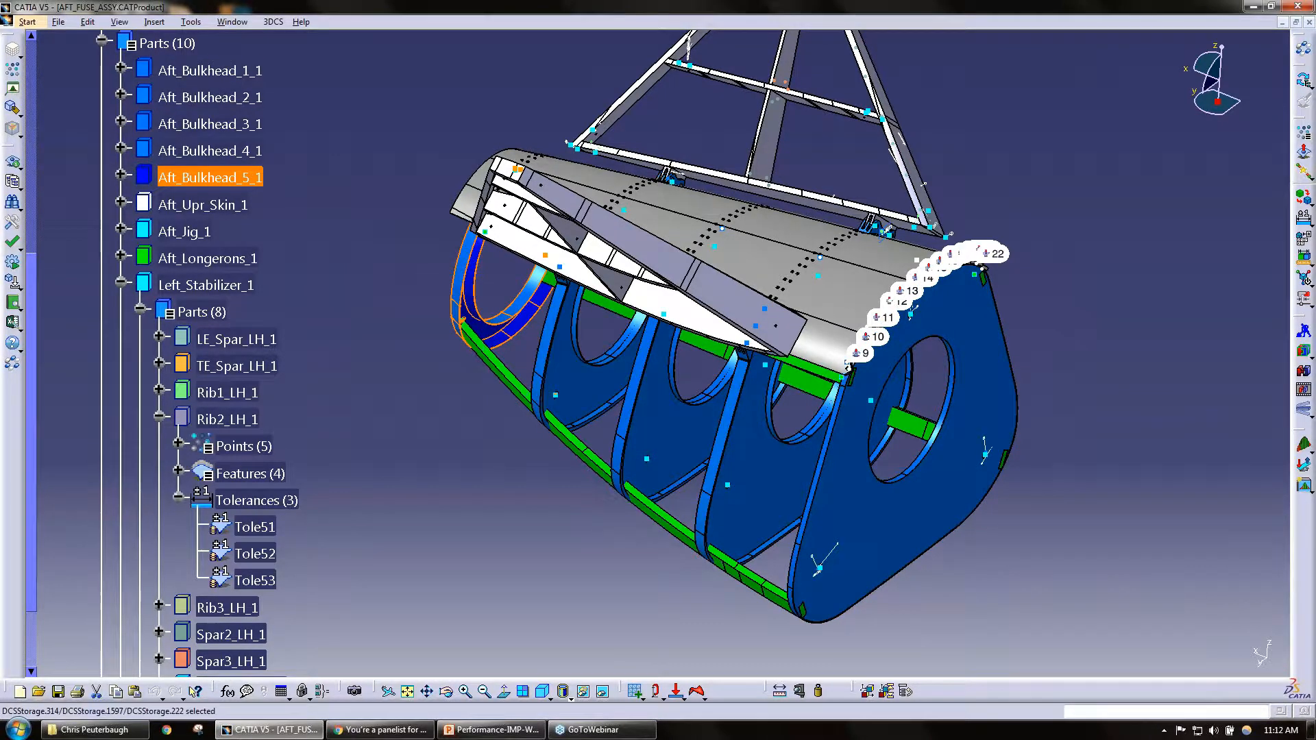
{"action": "right_click", "coordinate": [239, 97]}
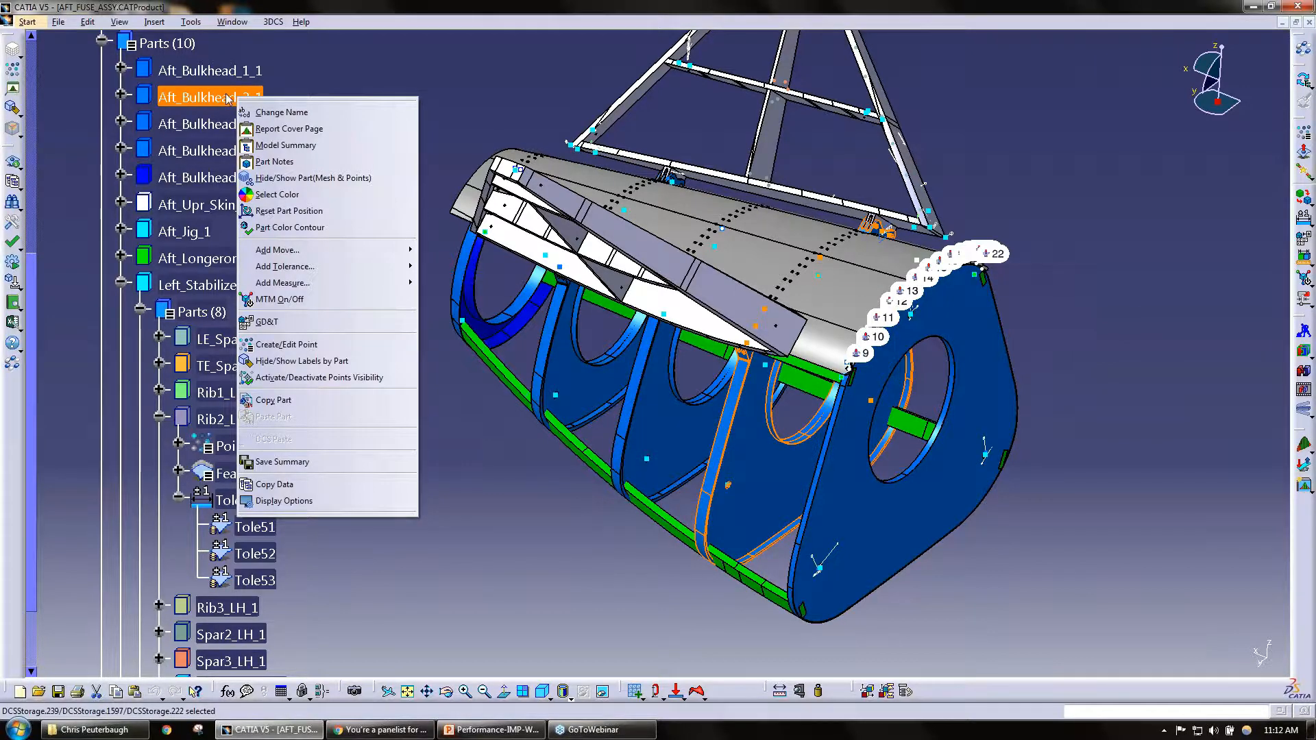
Step: Show slide 4, Measure Generator, in the PowerPoint presentation and return to CATIA V5
{"action": "left_click", "coordinate": [508, 730]}
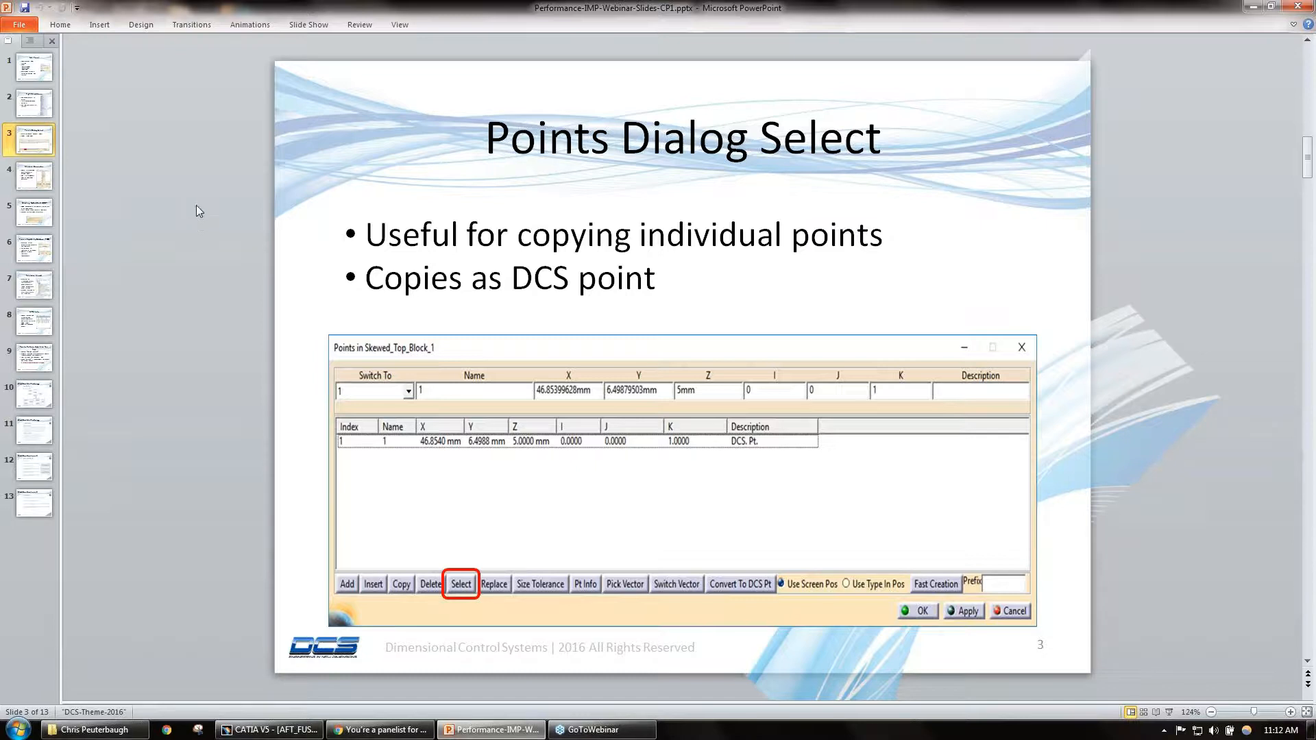
{"action": "left_click", "coordinate": [46, 178]}
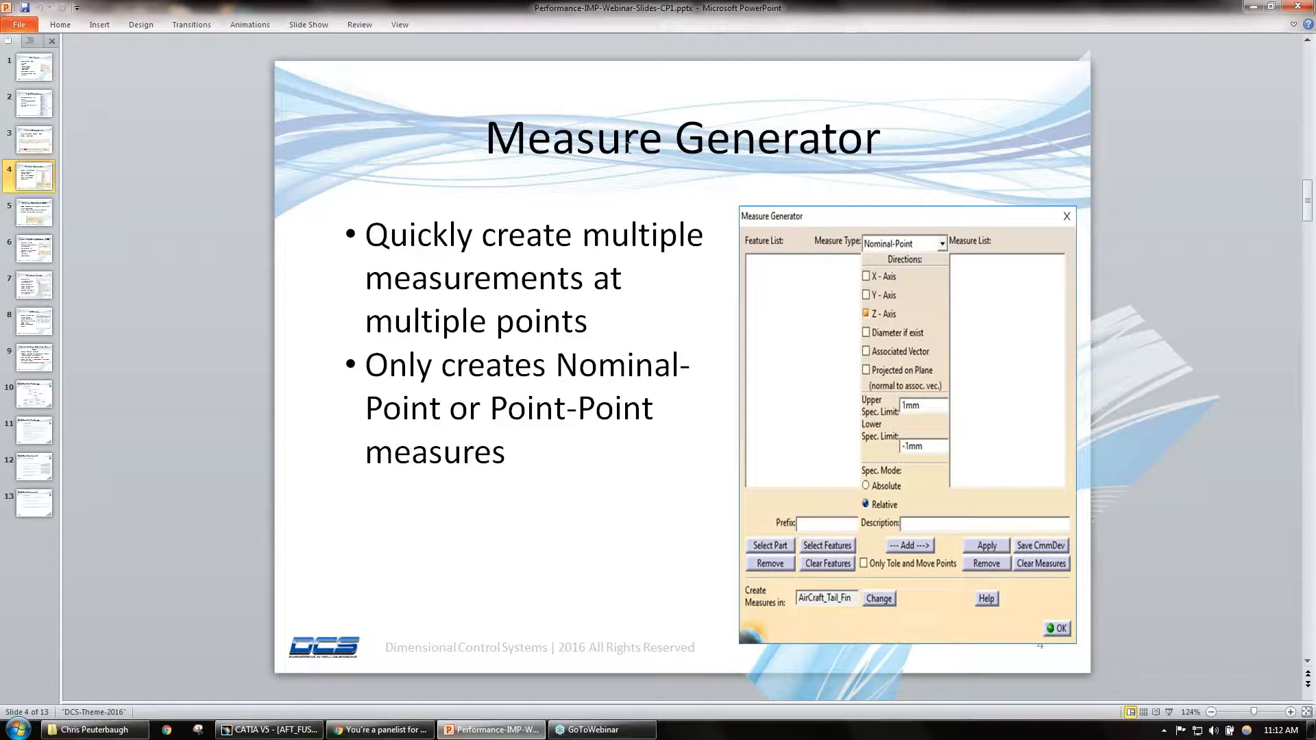
{"action": "left_click", "coordinate": [1254, 10]}
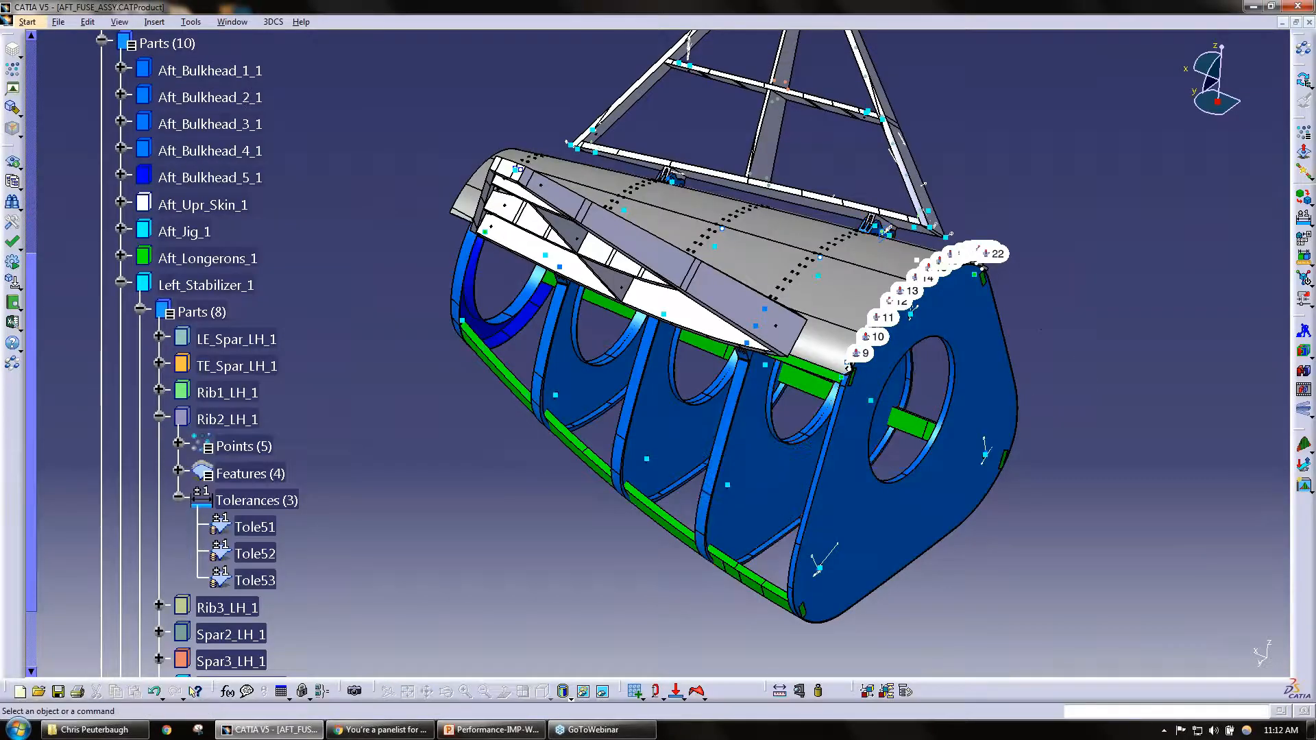
Step: Examine points 9 to 22 along the upper skin's stepped edge and select Aft_Upr_Skin_1 in the tree
{"action": "middle_click_drag", "start_coordinate": [828, 475], "coordinate": [770, 429]}
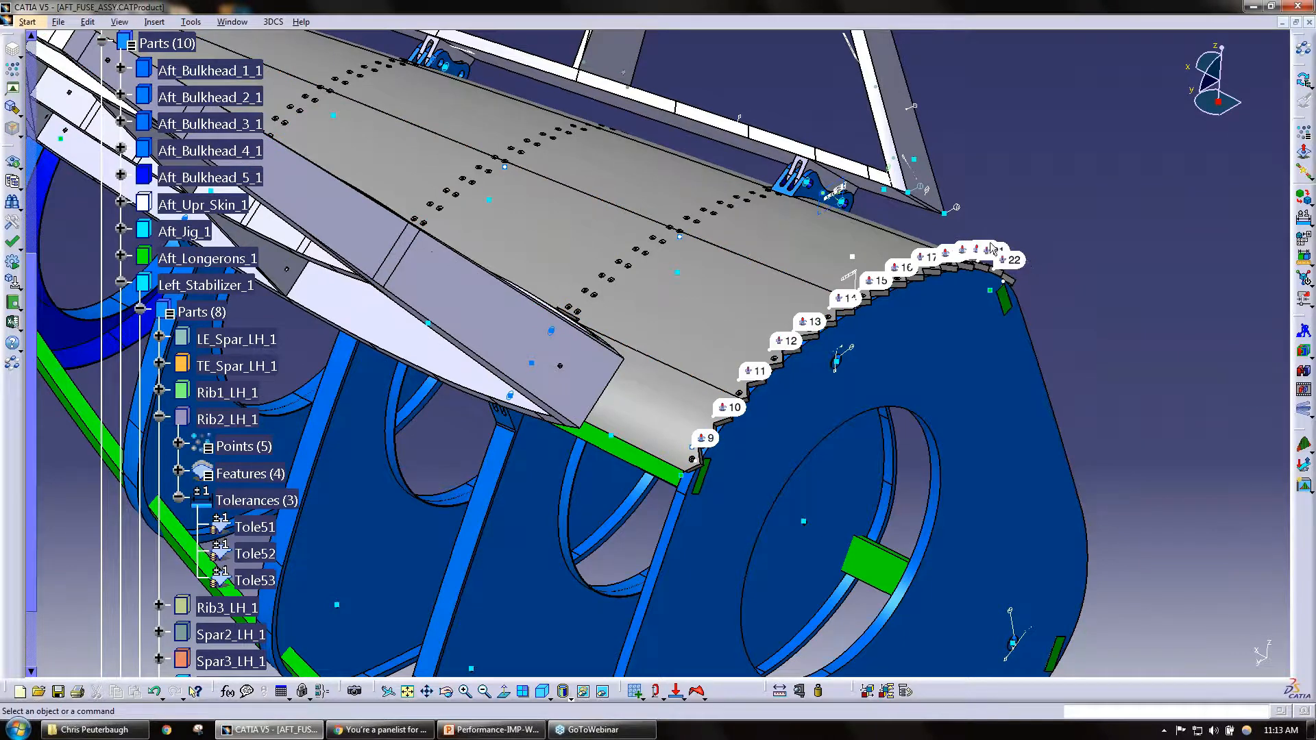
{"action": "left_click", "coordinate": [721, 453]}
{"action": "middle_click_drag", "start_coordinate": [722, 454], "coordinate": [713, 411]}
{"action": "left_click", "coordinate": [714, 361]}
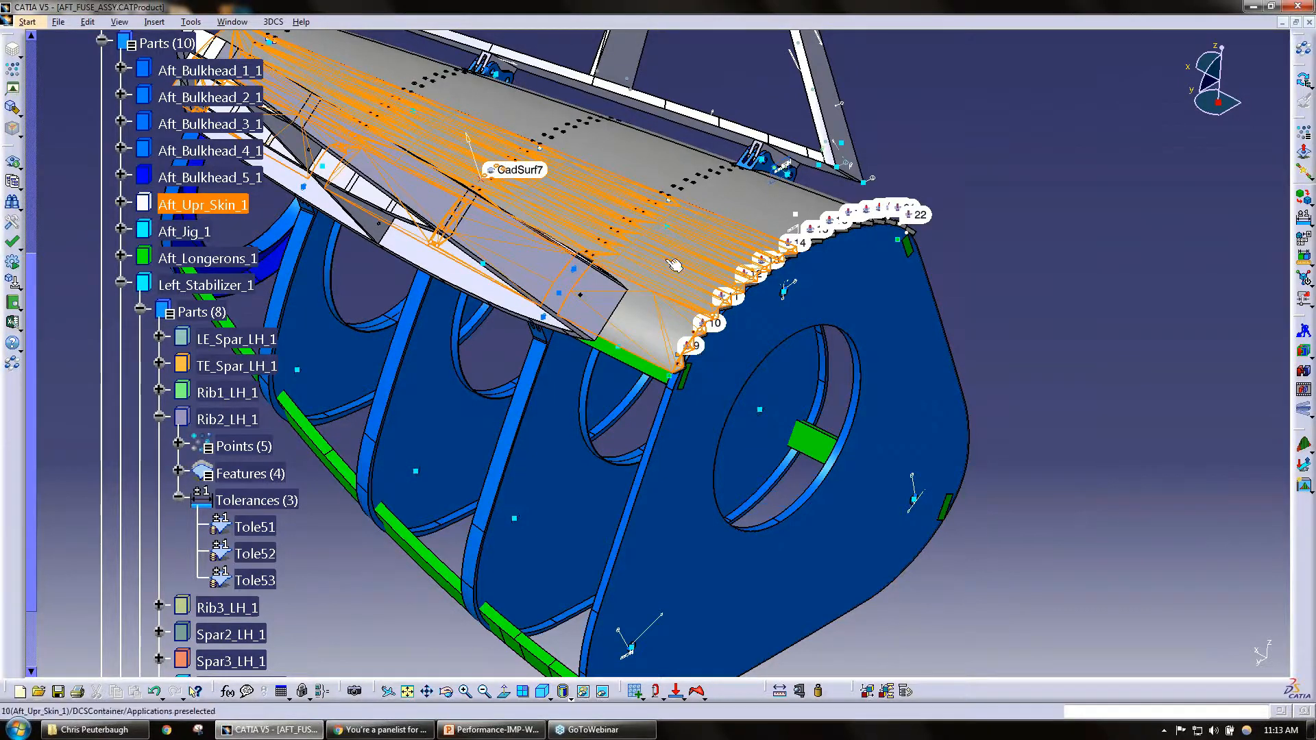
{"action": "left_click", "coordinate": [230, 204]}
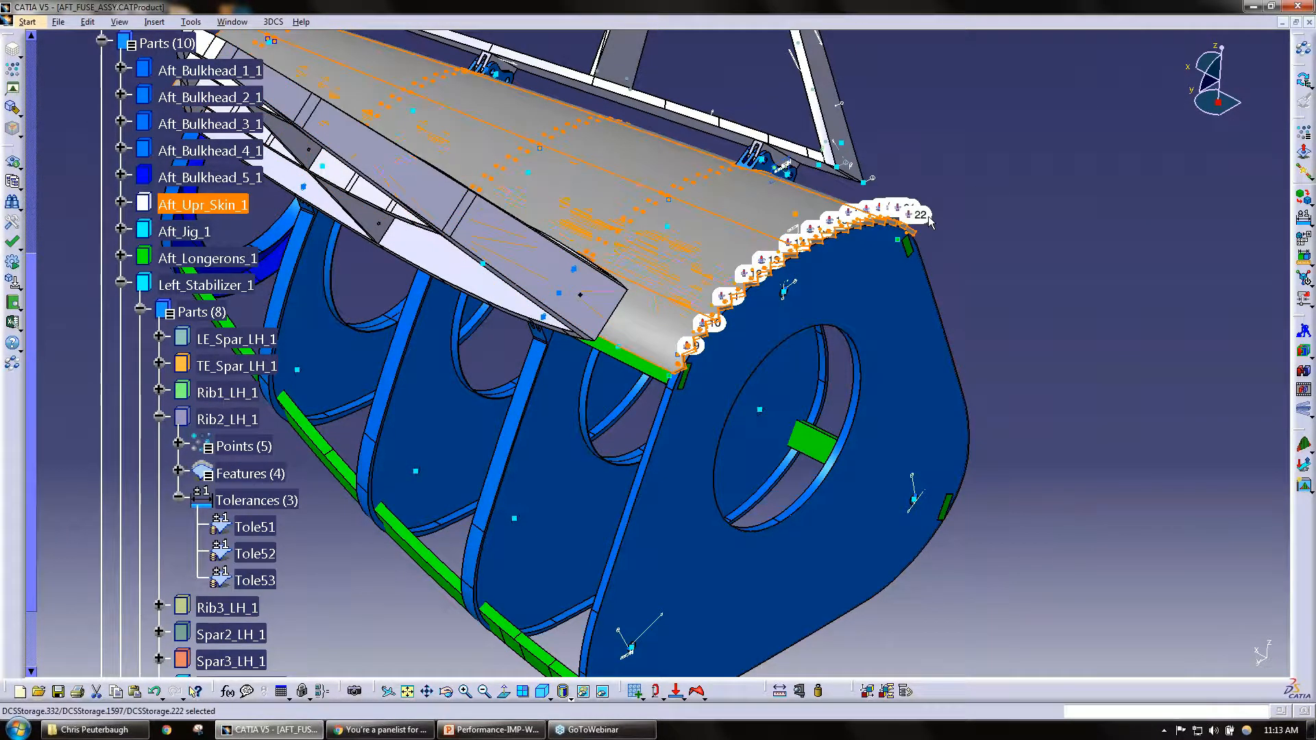
Step: Open the 3DCS Measure Generator and reposition its dialog beside the upper skin
{"action": "left_click", "coordinate": [273, 22]}
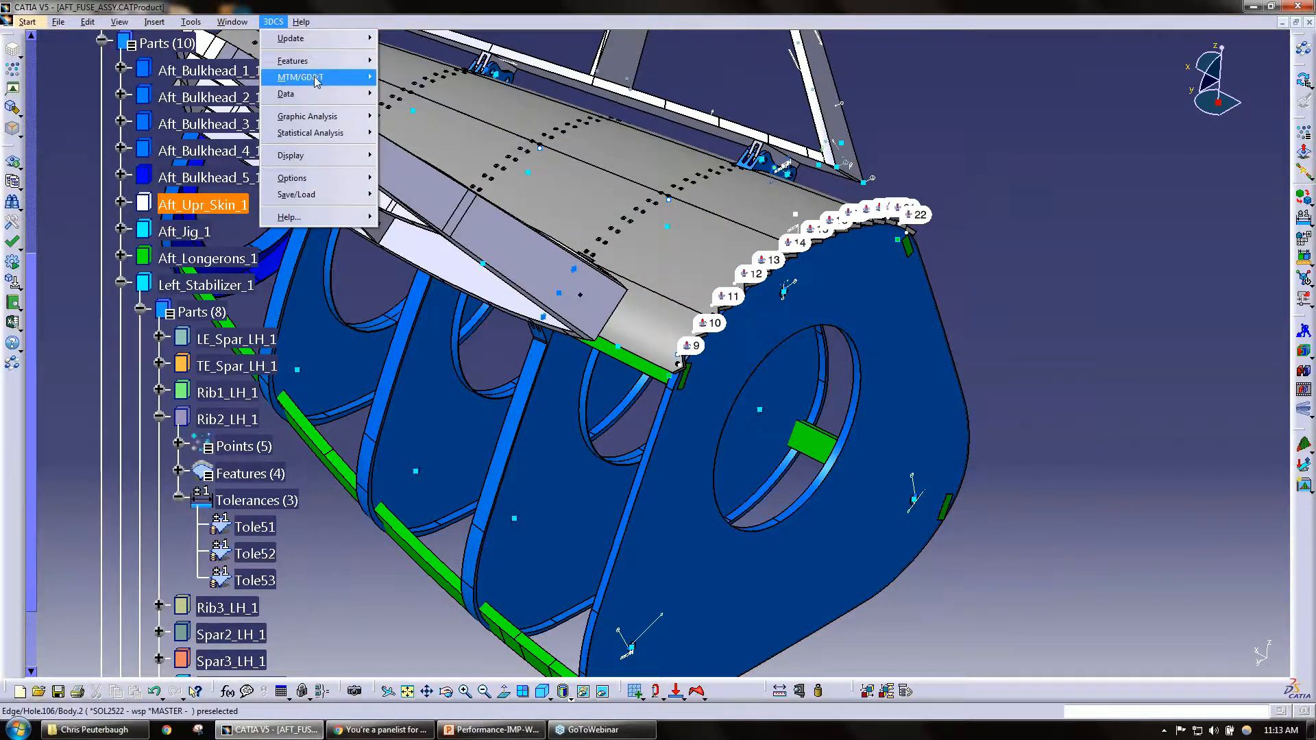
{"action": "mouse_move", "coordinate": [317, 81]}
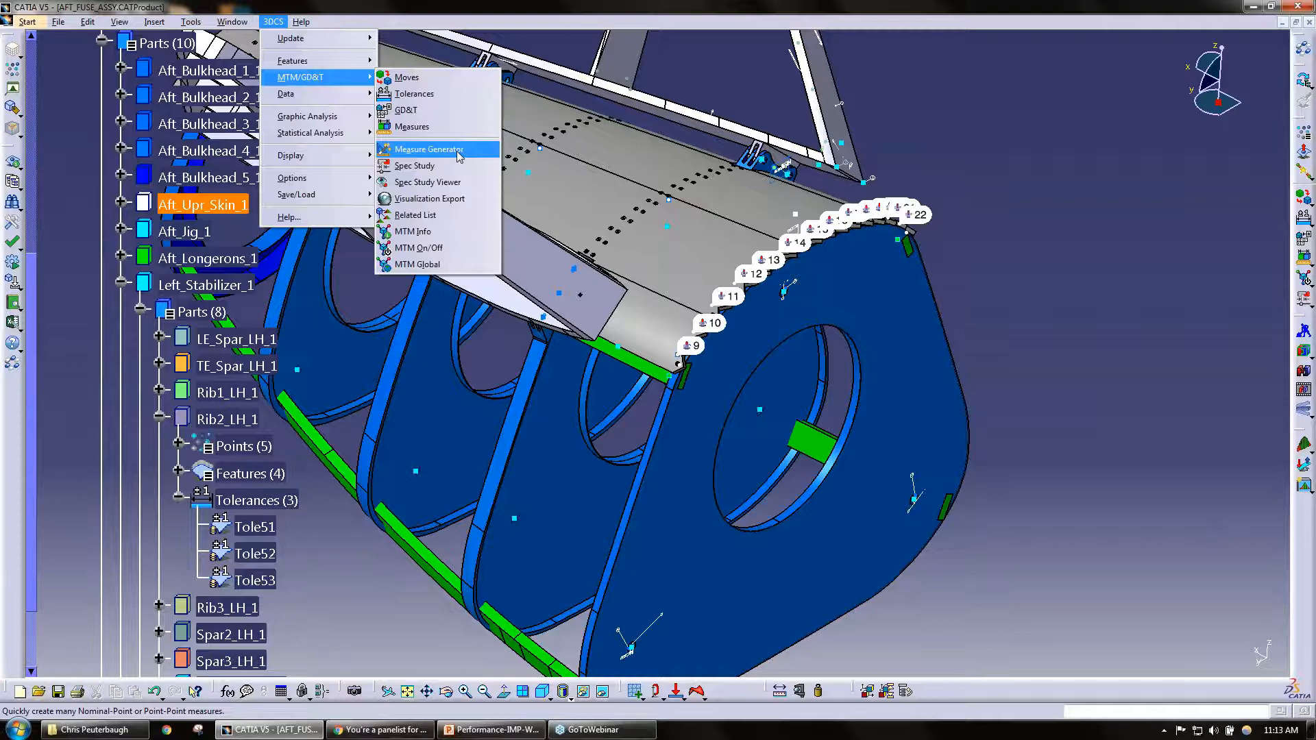
{"action": "left_click", "coordinate": [428, 150]}
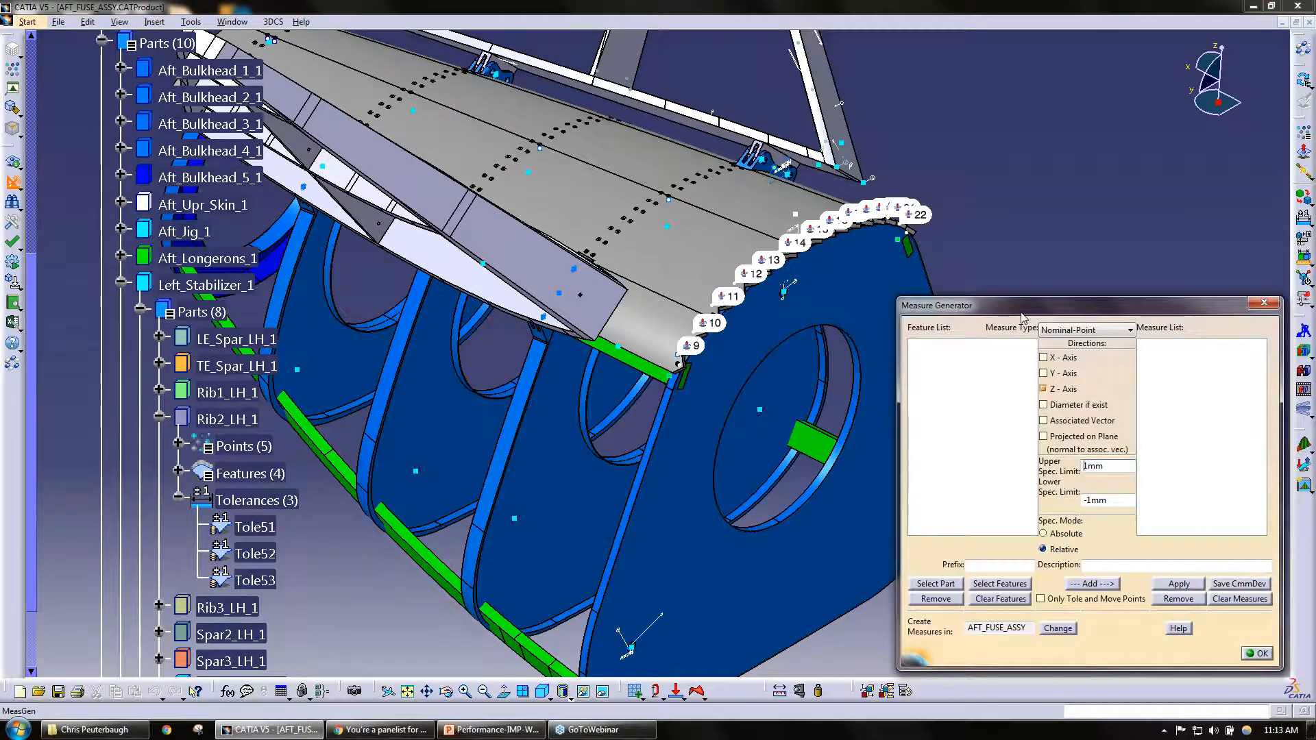
{"action": "left_click_drag", "start_coordinate": [1022, 314], "coordinate": [1009, 289]}
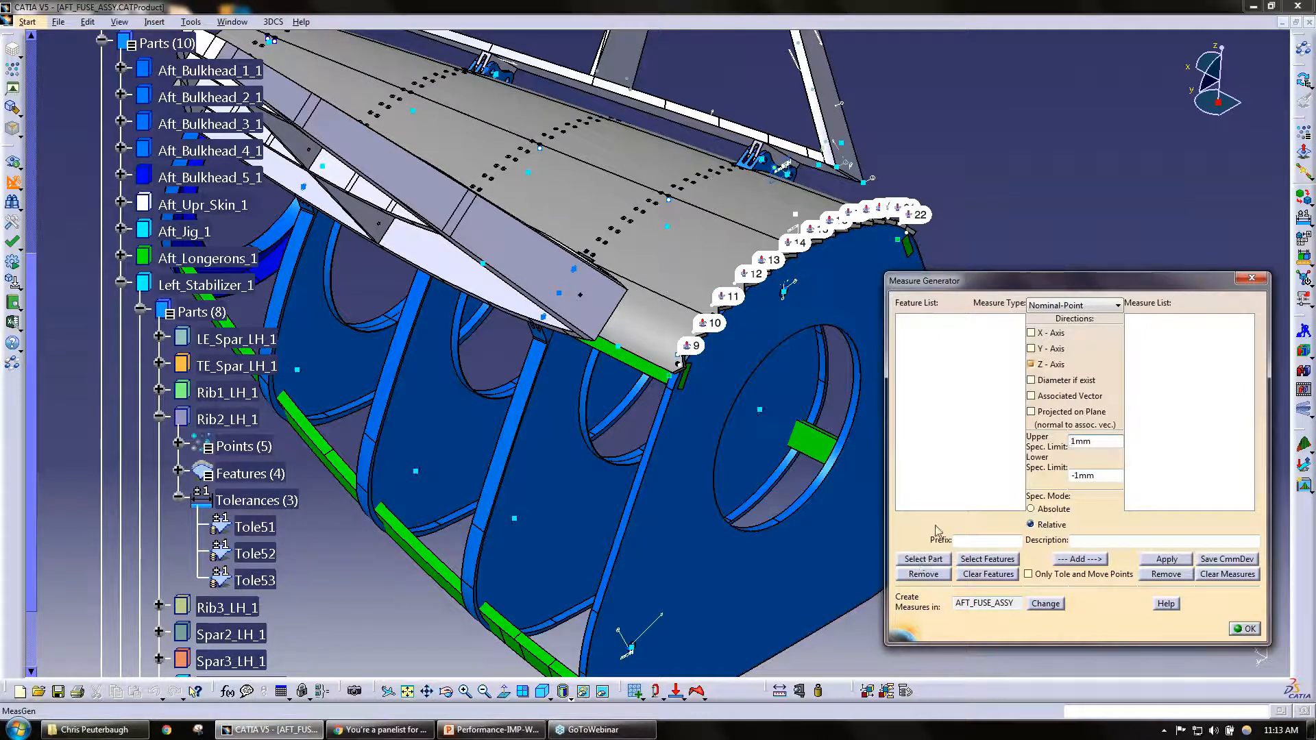
Step: Add all points of Aft_Upr_Skin_1 to the Measure Generator's feature list by picking the part, and review the listed points
{"action": "left_click", "coordinate": [923, 559]}
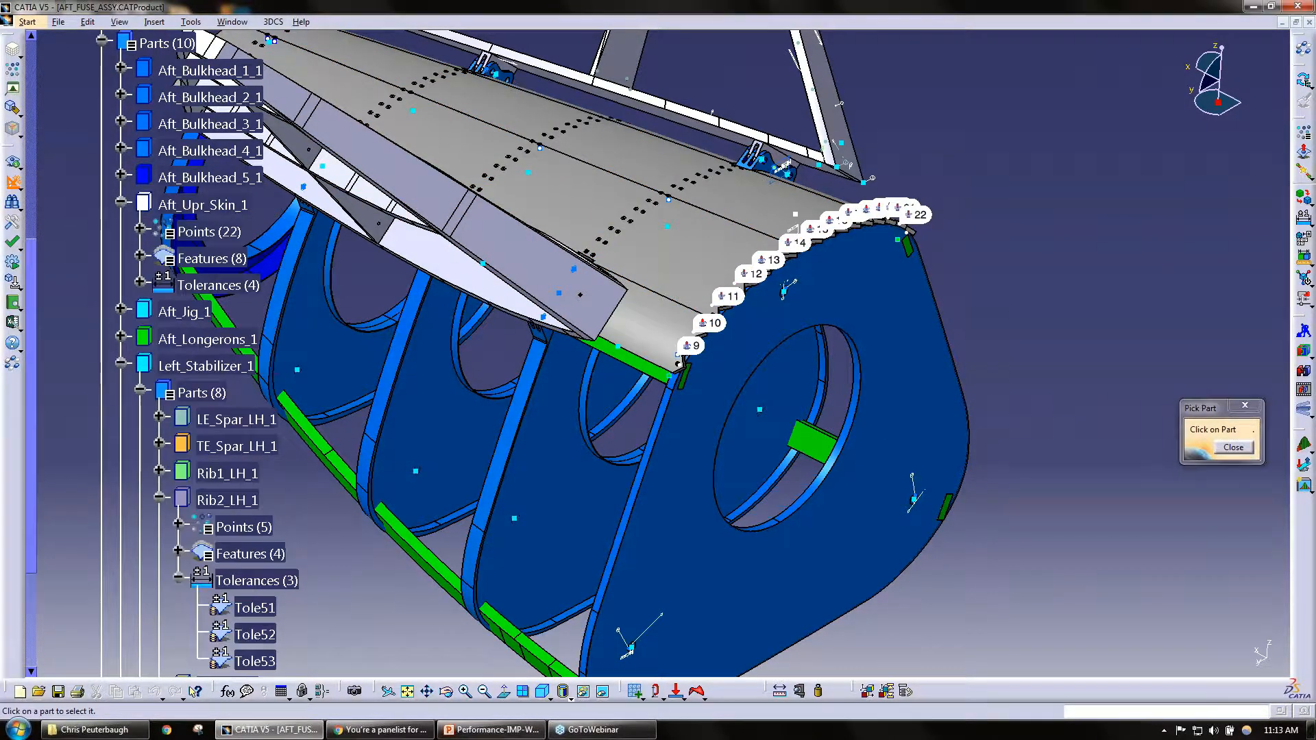
{"action": "left_click", "coordinate": [121, 202]}
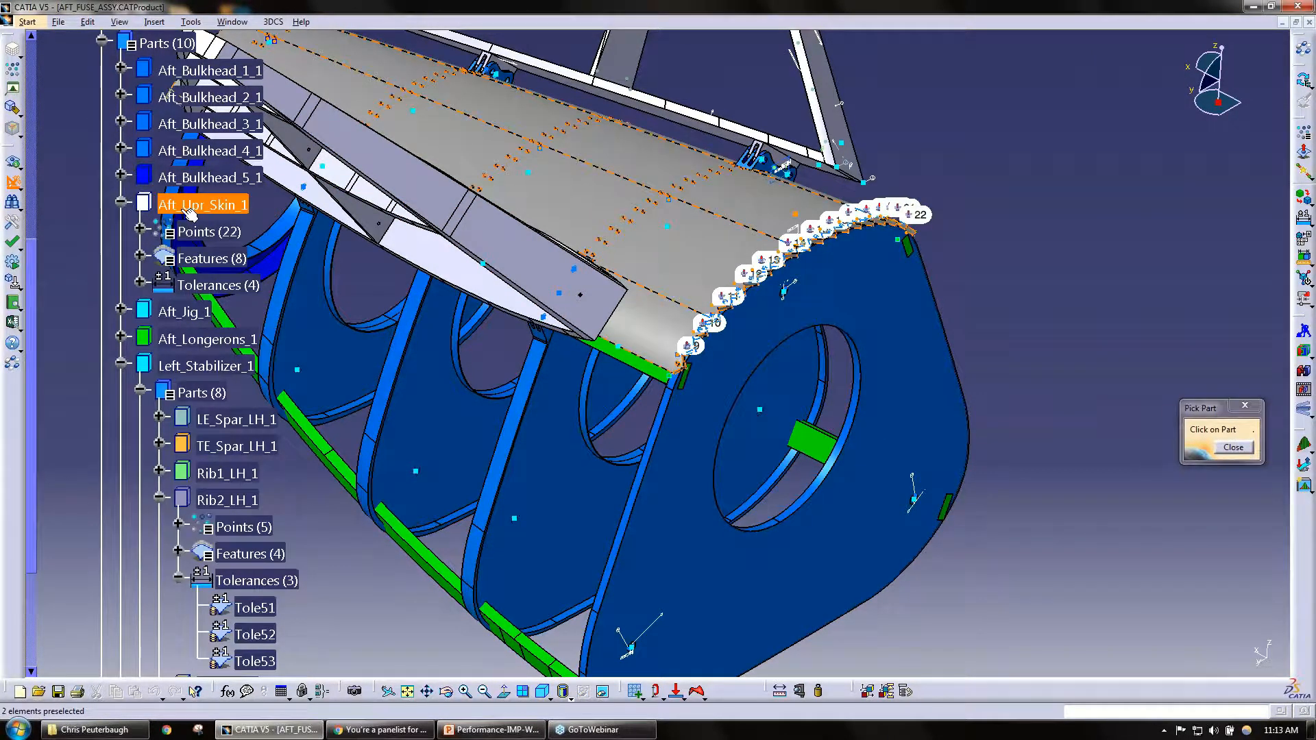
{"action": "left_click", "coordinate": [140, 232]}
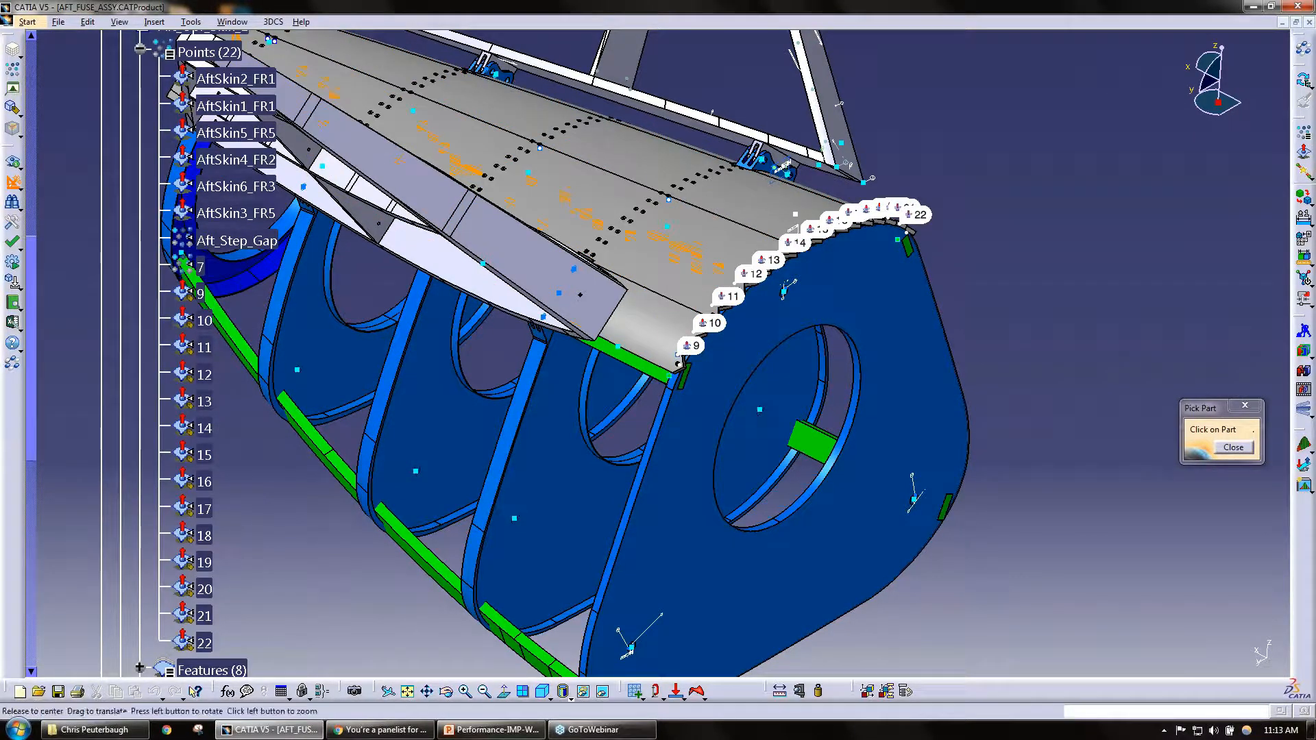
{"action": "middle_click_drag", "start_coordinate": [298, 473], "coordinate": [563, 373]}
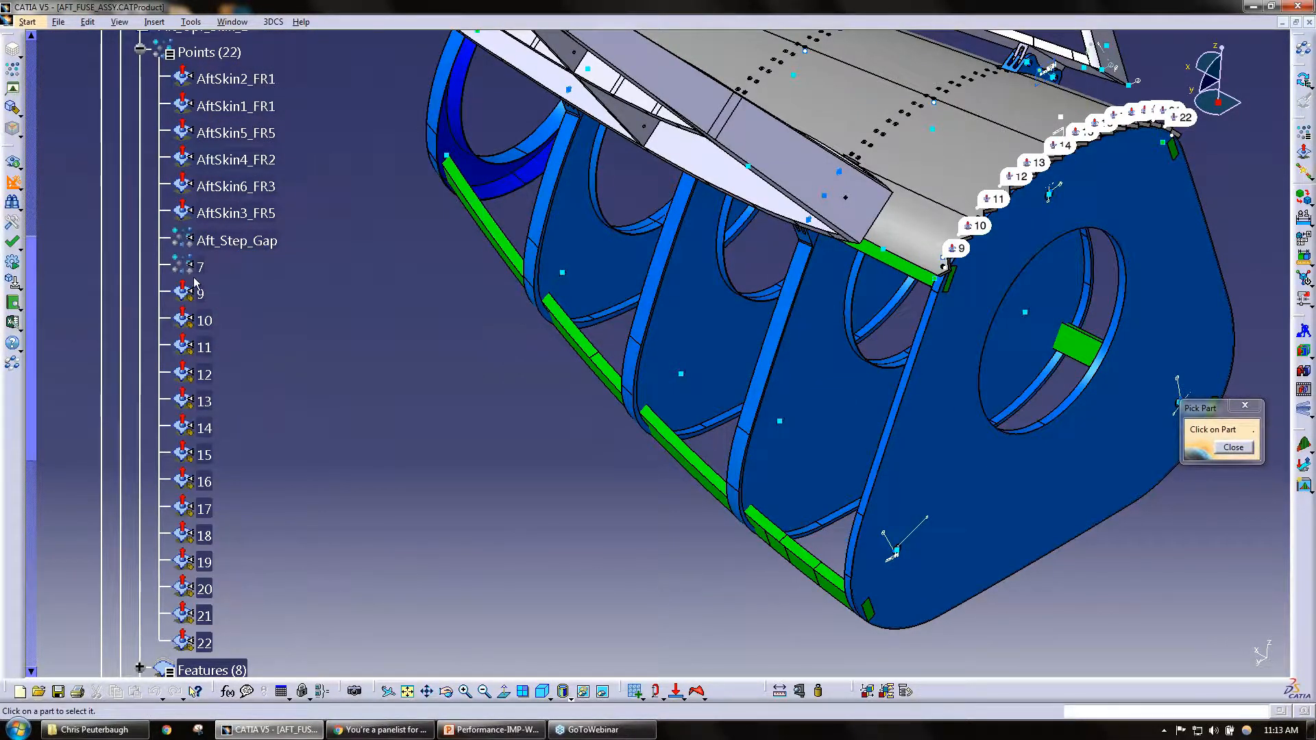
{"action": "scroll", "coordinate": [272, 305], "scroll_direction": "up", "scroll_amount": 1}
{"action": "scroll", "coordinate": [273, 305], "scroll_direction": "up", "scroll_amount": 1}
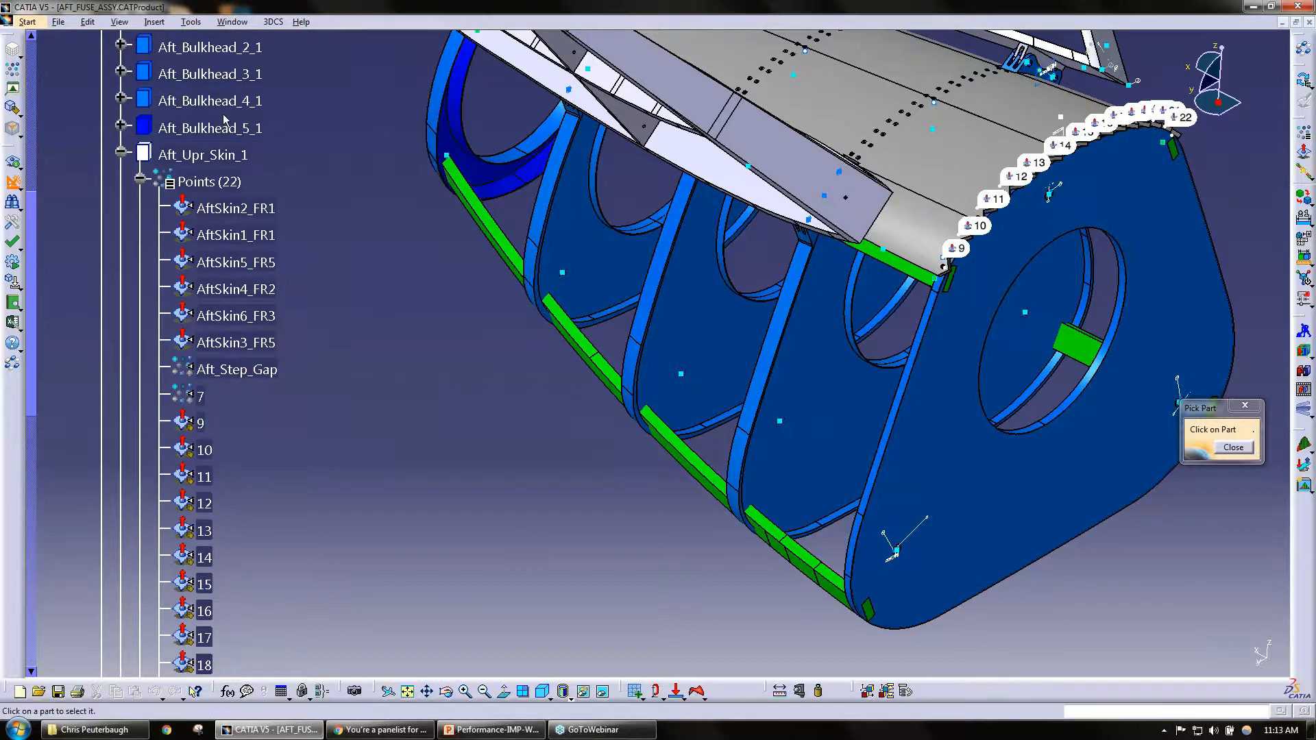
{"action": "left_click", "coordinate": [206, 156]}
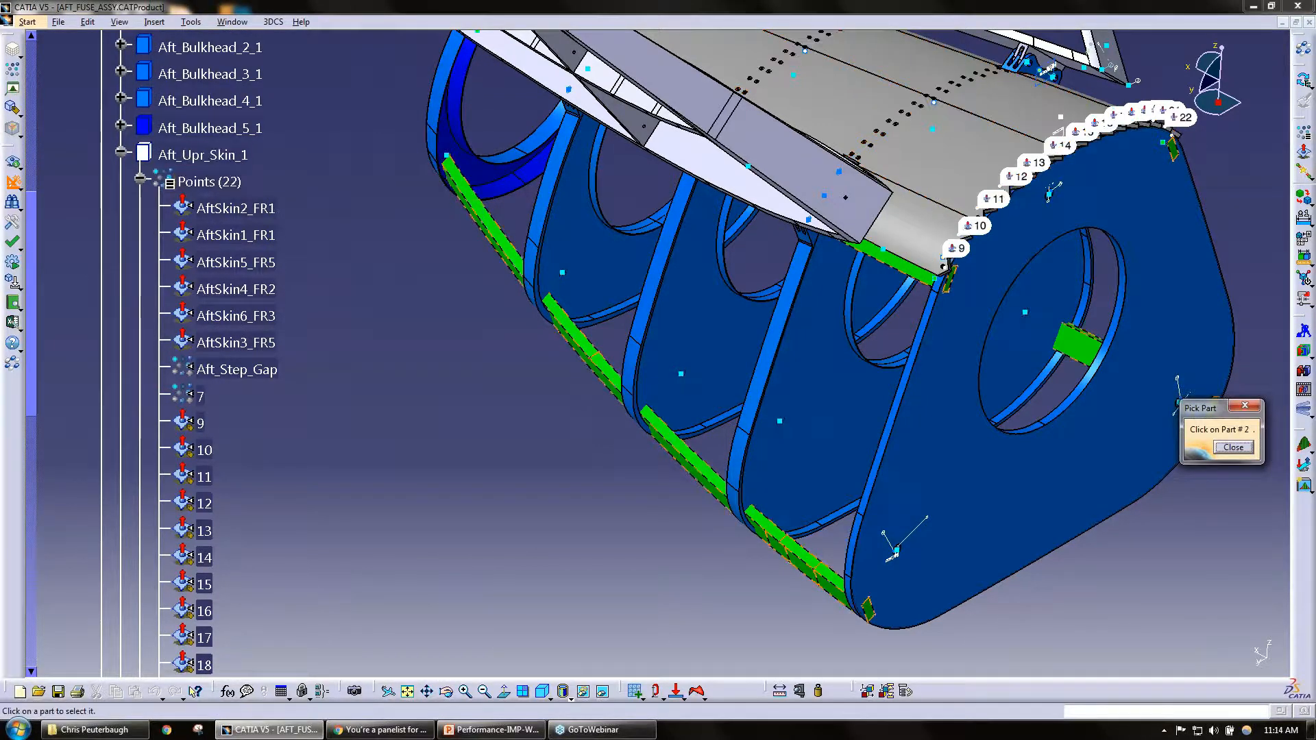
{"action": "left_click_drag", "start_coordinate": [1212, 407], "coordinate": [501, 359]}
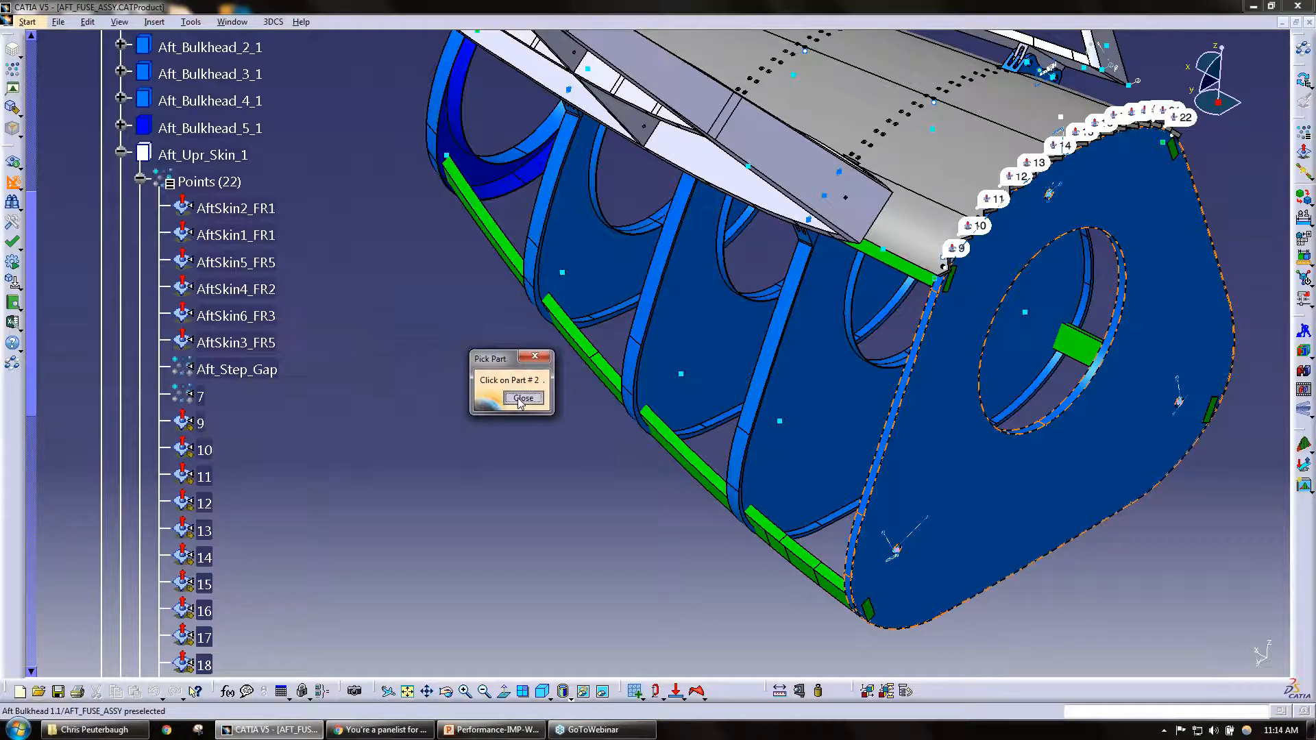
{"action": "left_click", "coordinate": [523, 398]}
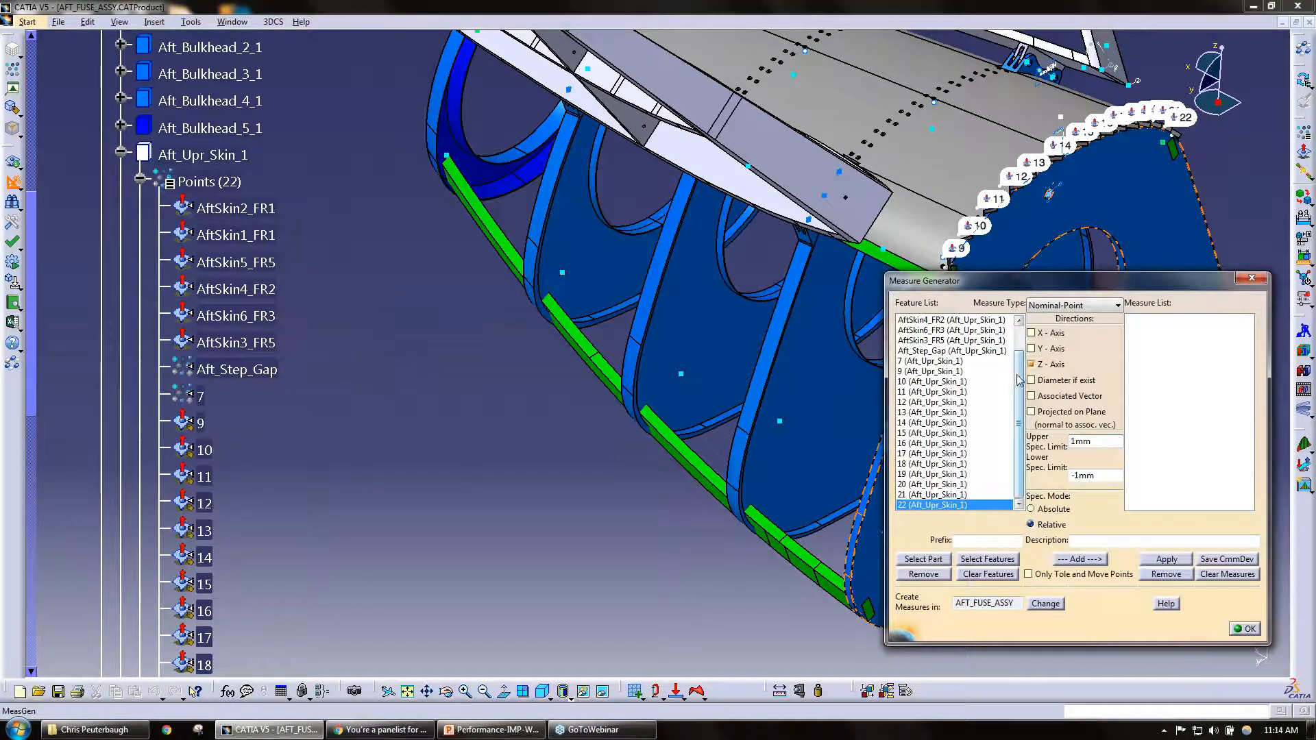
{"action": "scroll", "coordinate": [1019, 381], "scroll_direction": "up", "scroll_amount": 1}
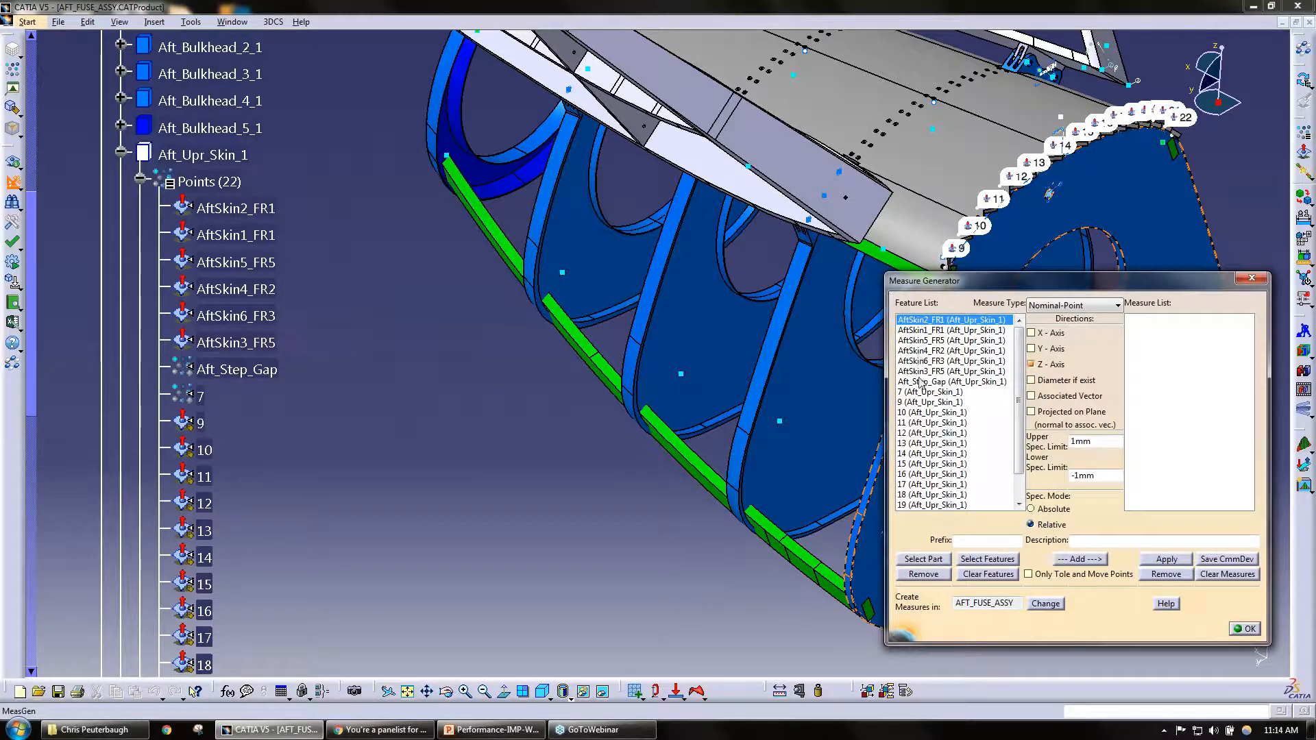
{"action": "scroll", "coordinate": [949, 454], "scroll_direction": "down", "scroll_amount": 1}
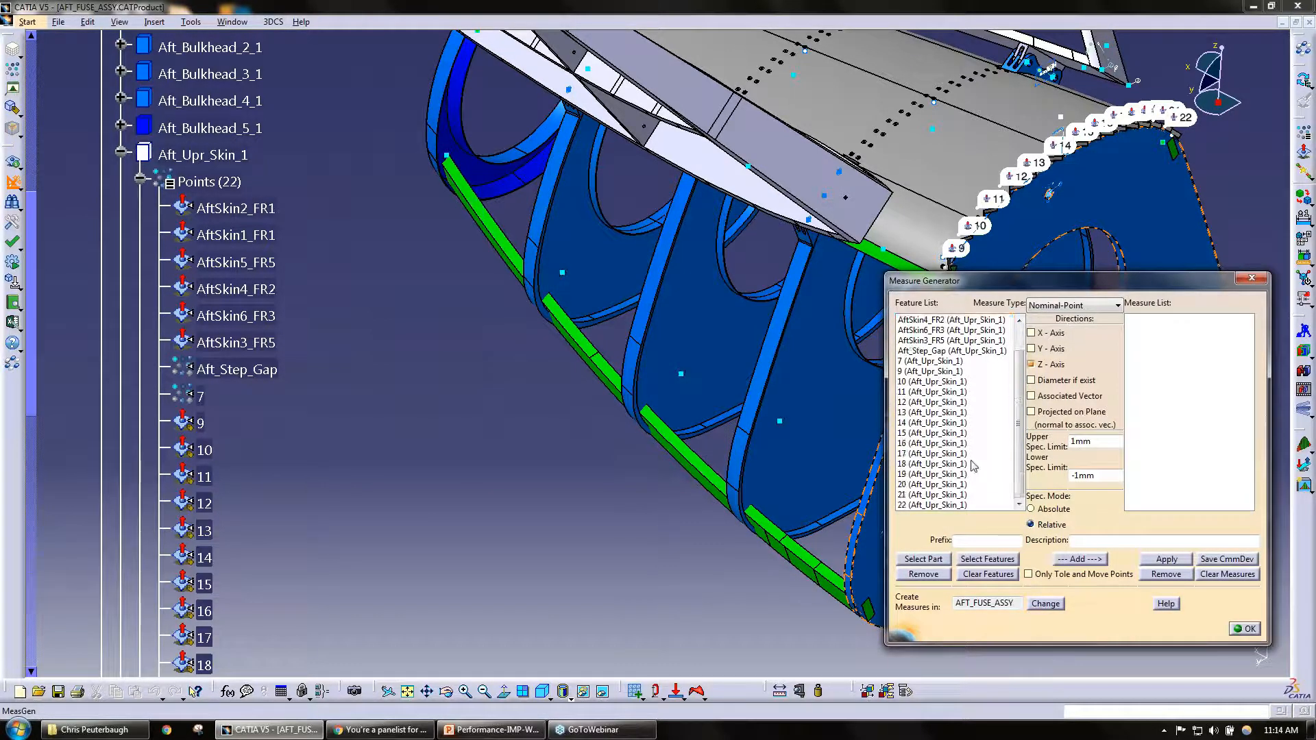
{"action": "scroll", "coordinate": [944, 459], "scroll_direction": "up", "scroll_amount": 1}
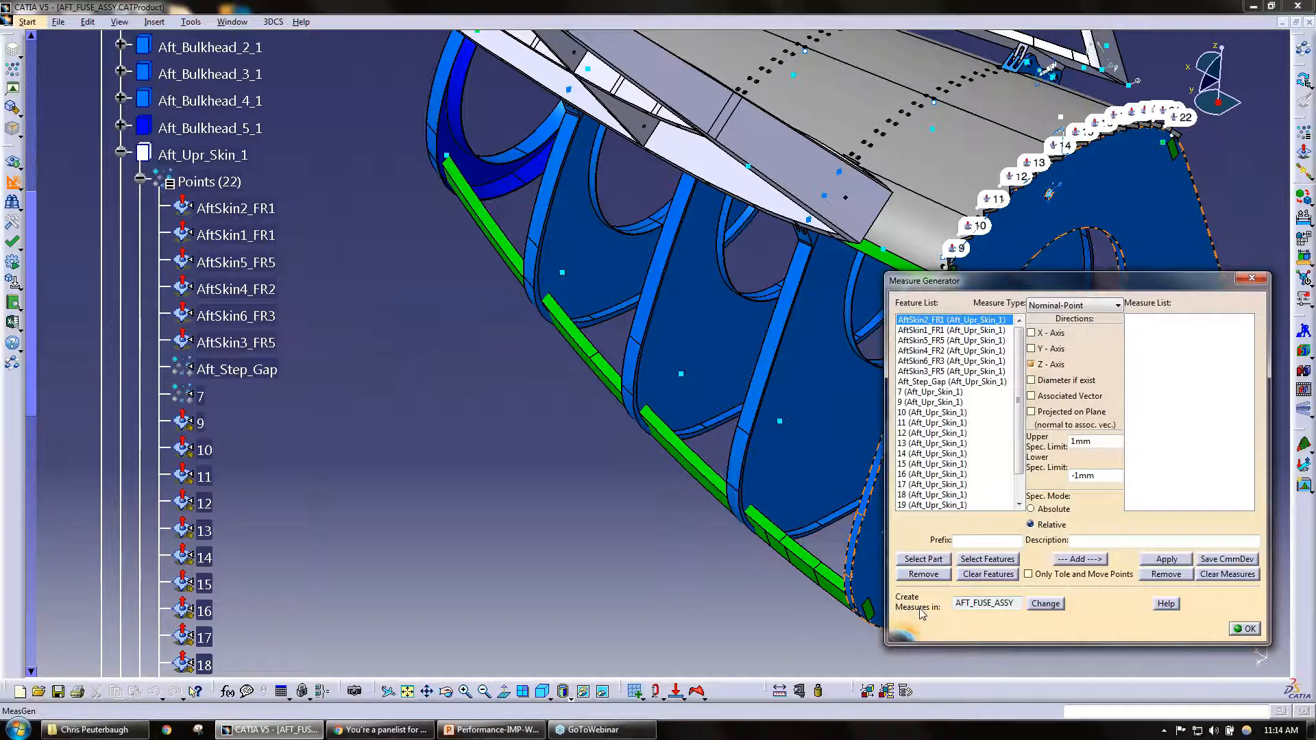
Step: Locate AFT_FUSE_ASSY, the assembly that receives the measures, in the tree, and open and close the selection for changing it
{"action": "double_click", "coordinate": [1013, 608]}
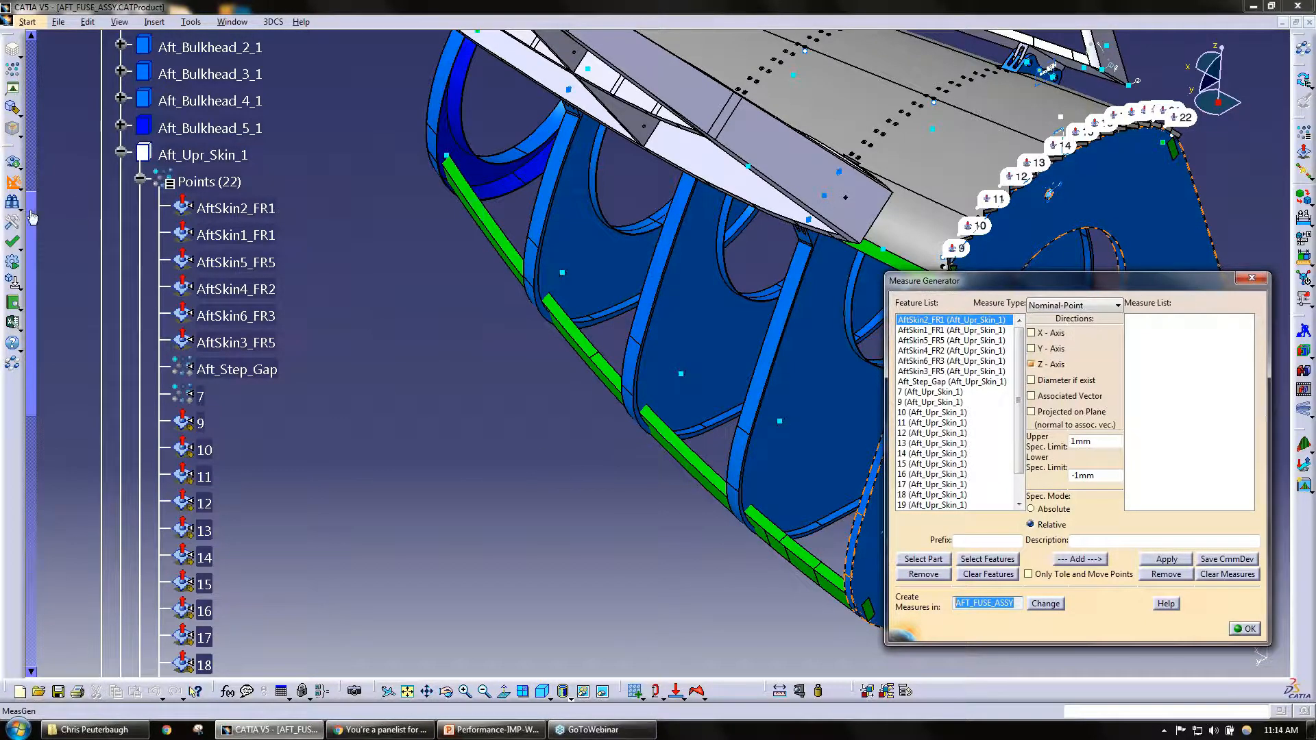
{"action": "left_click_drag", "start_coordinate": [32, 218], "coordinate": [36, 55]}
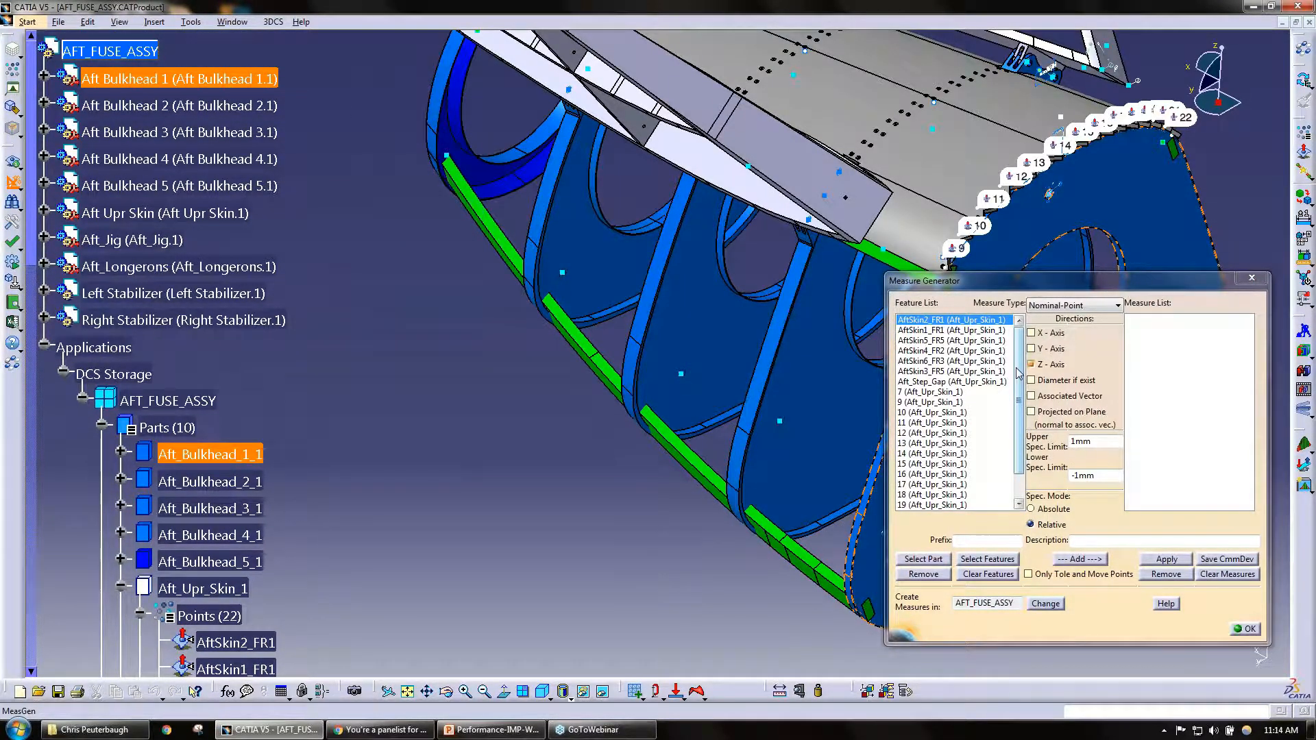
{"action": "left_click", "coordinate": [1045, 604]}
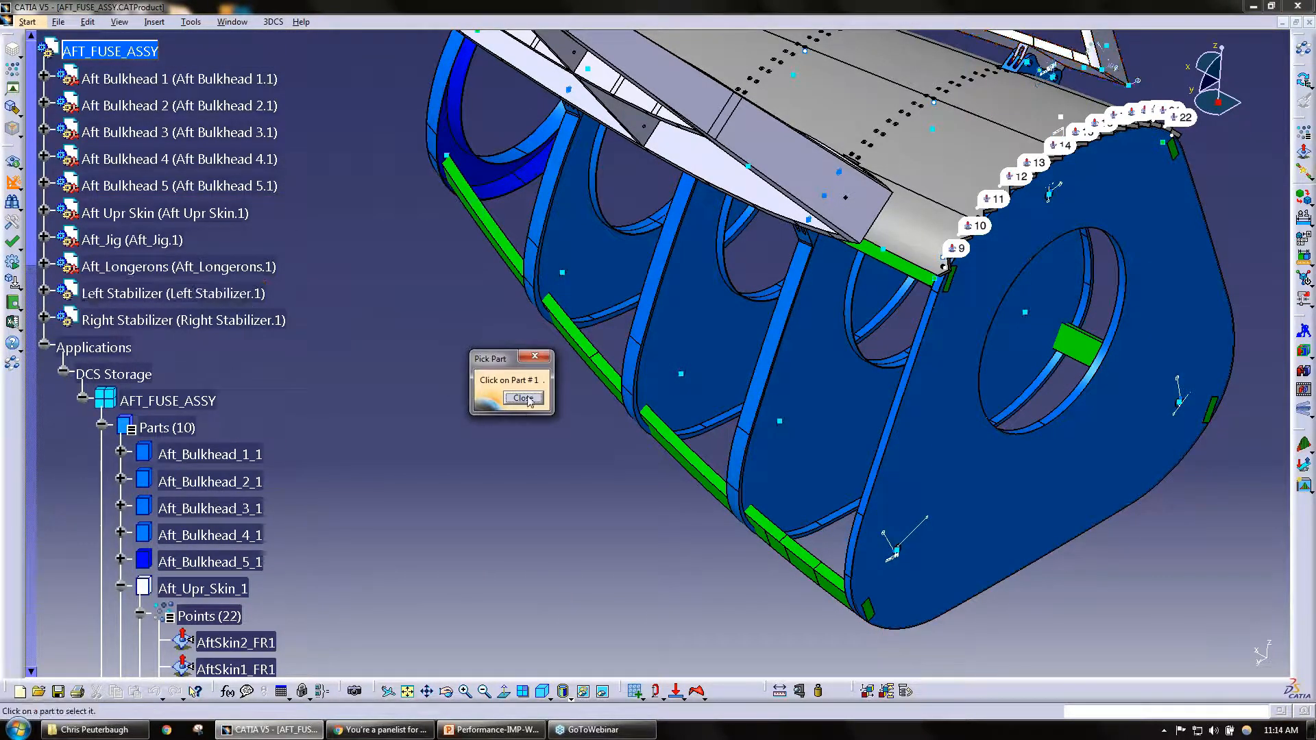
{"action": "left_click", "coordinate": [523, 398]}
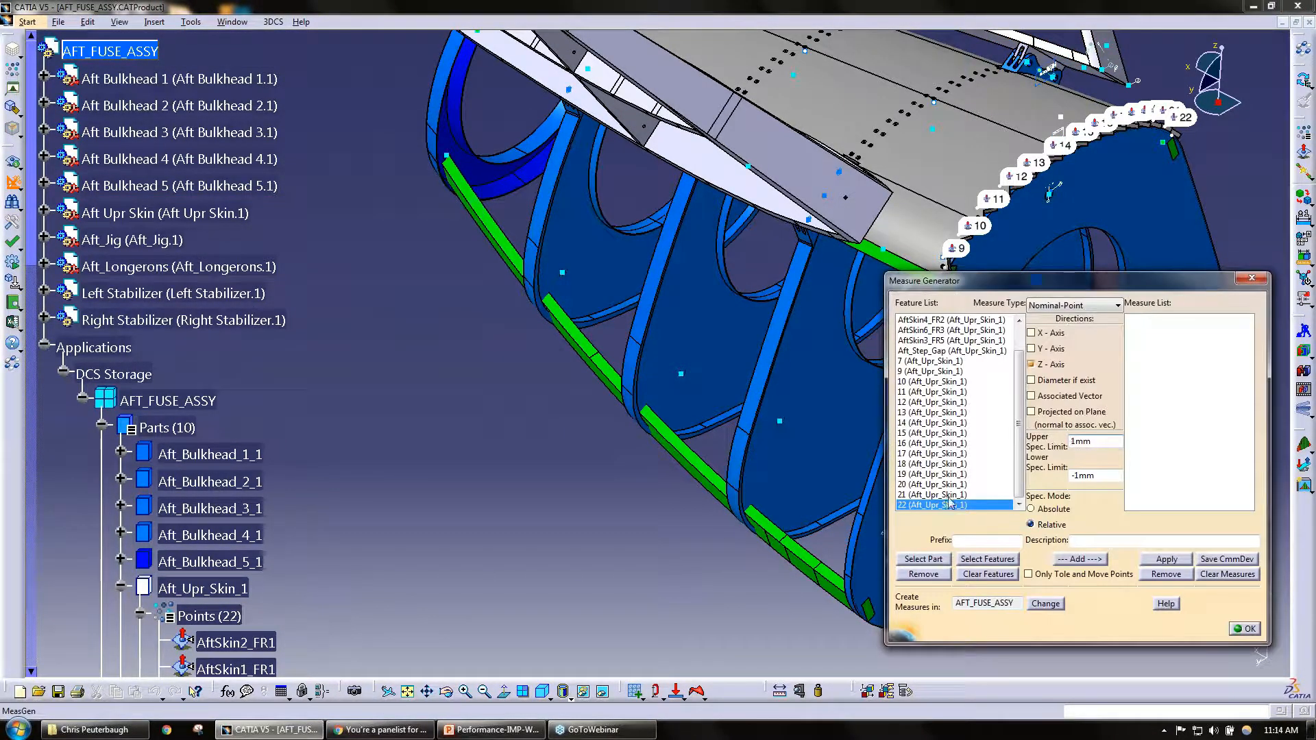
Step: Select points 9 to 16 of Aft_Upr_Skin_1 in the feature list and choose Nominal-Point as the measure type
{"action": "left_click", "coordinate": [948, 370]}
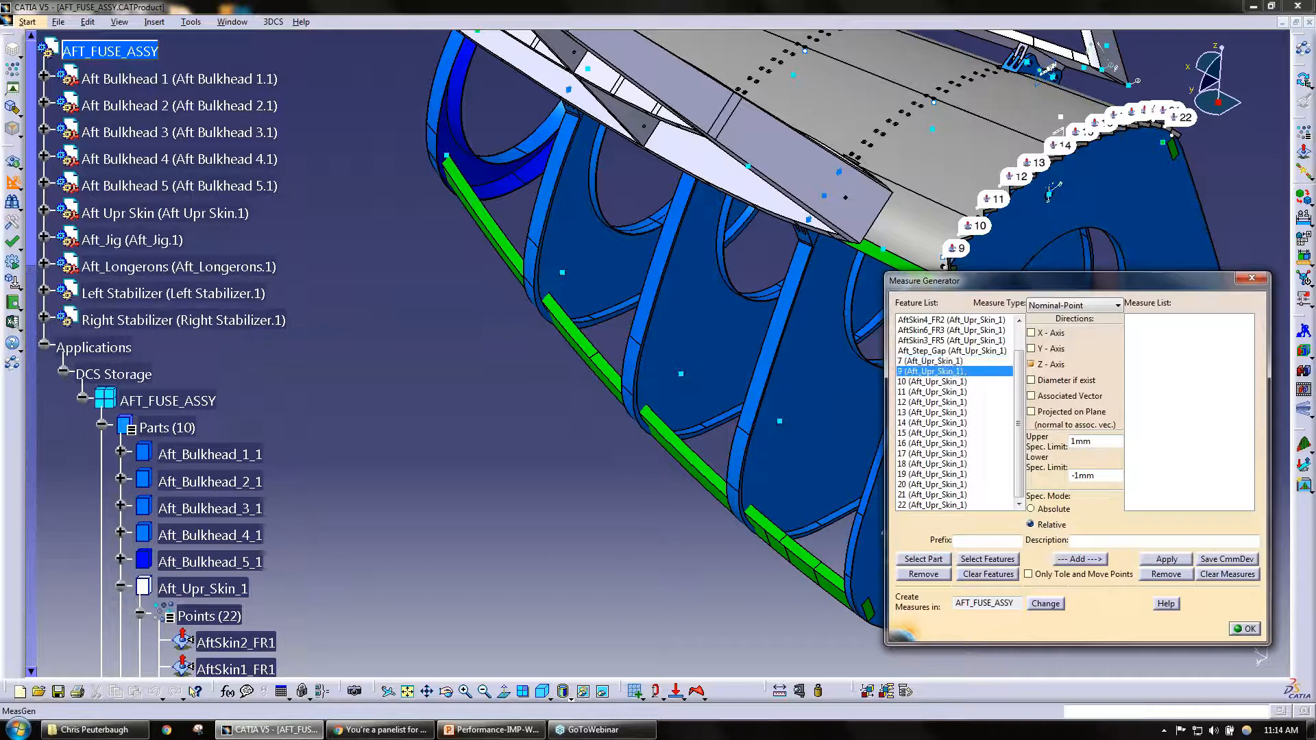
{"action": "left_click", "coordinate": [953, 423], "text": "shift"}
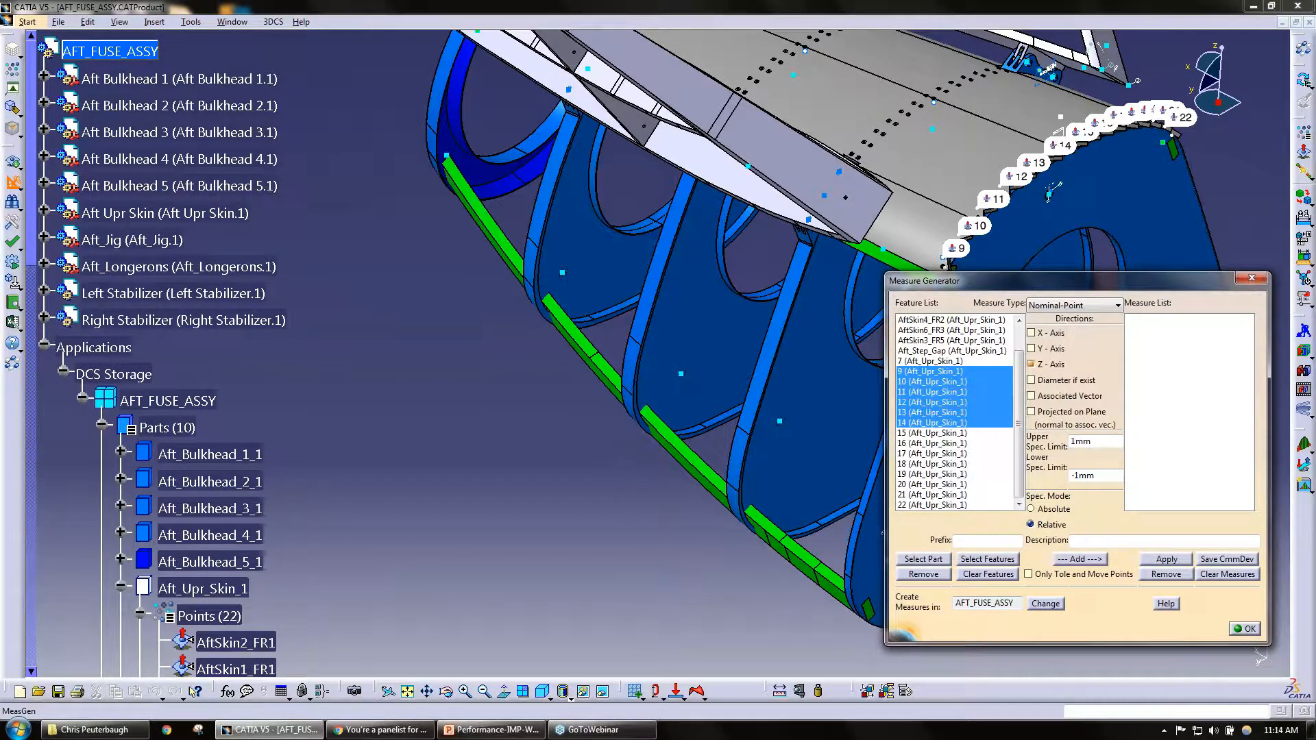
{"action": "left_click", "coordinate": [951, 444], "text": "shift"}
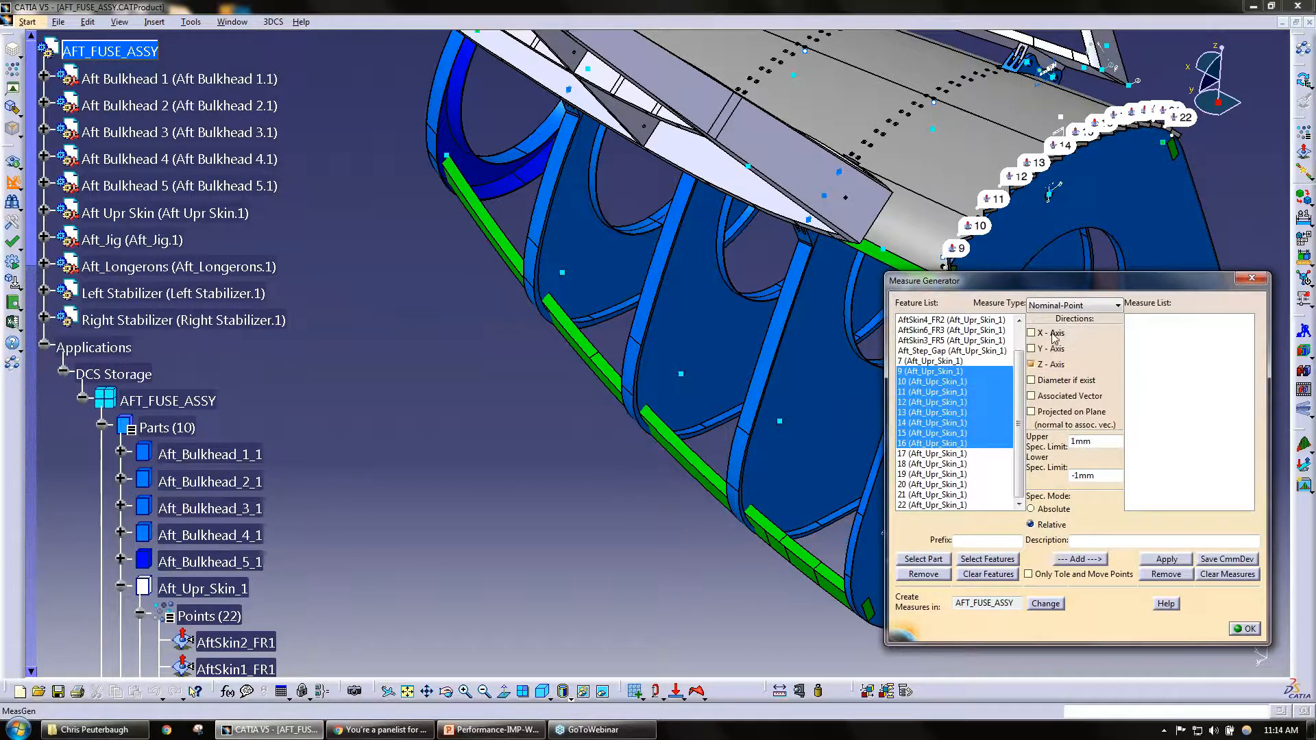
{"action": "left_click", "coordinate": [1058, 310]}
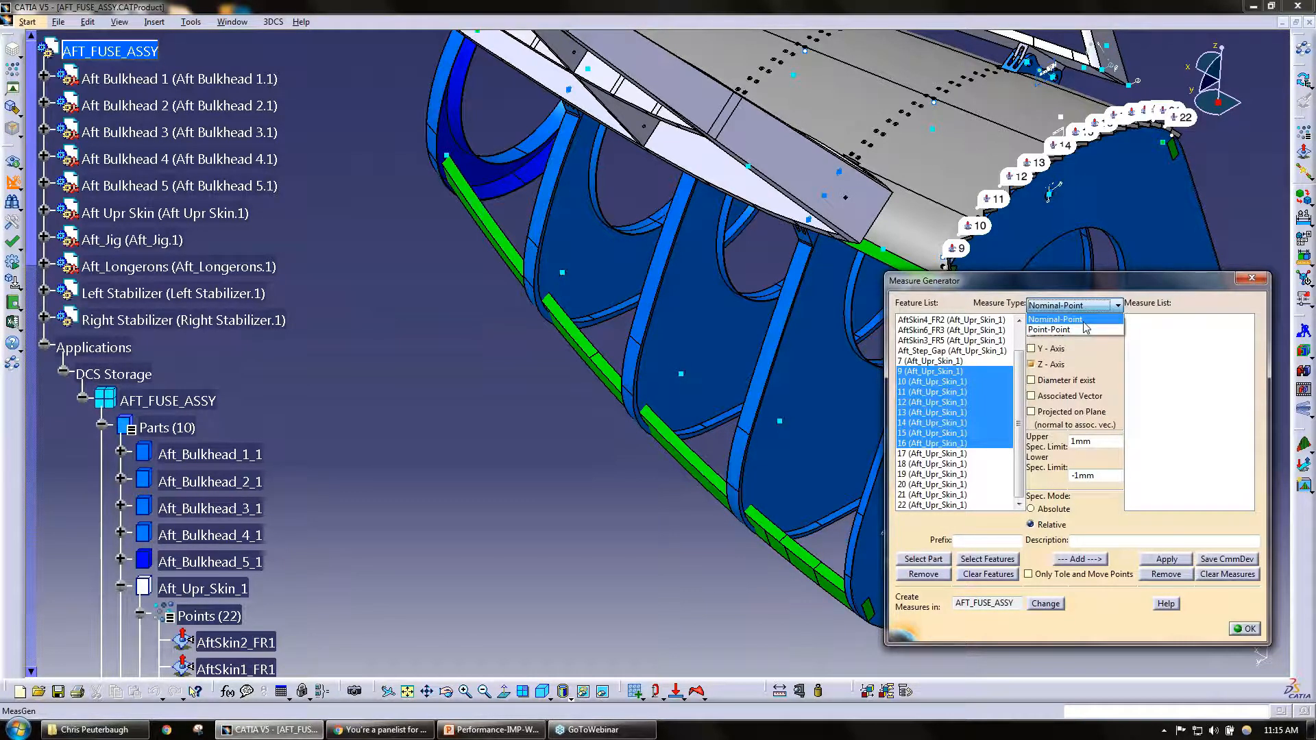
{"action": "left_click", "coordinate": [1084, 321]}
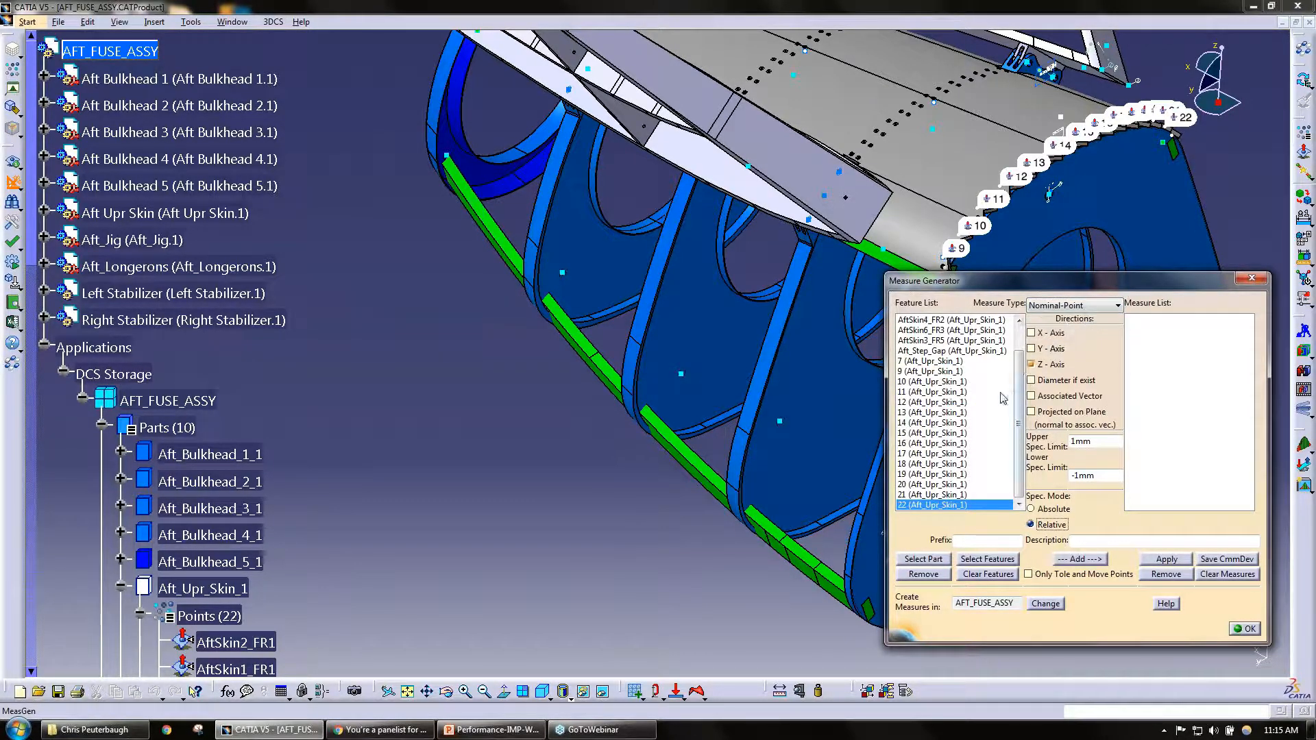
Step: Add X-axis and Z-axis Nominal-Point measures for points 10 to 19 to the measure list and check its first entries
{"action": "left_click", "coordinate": [944, 382]}
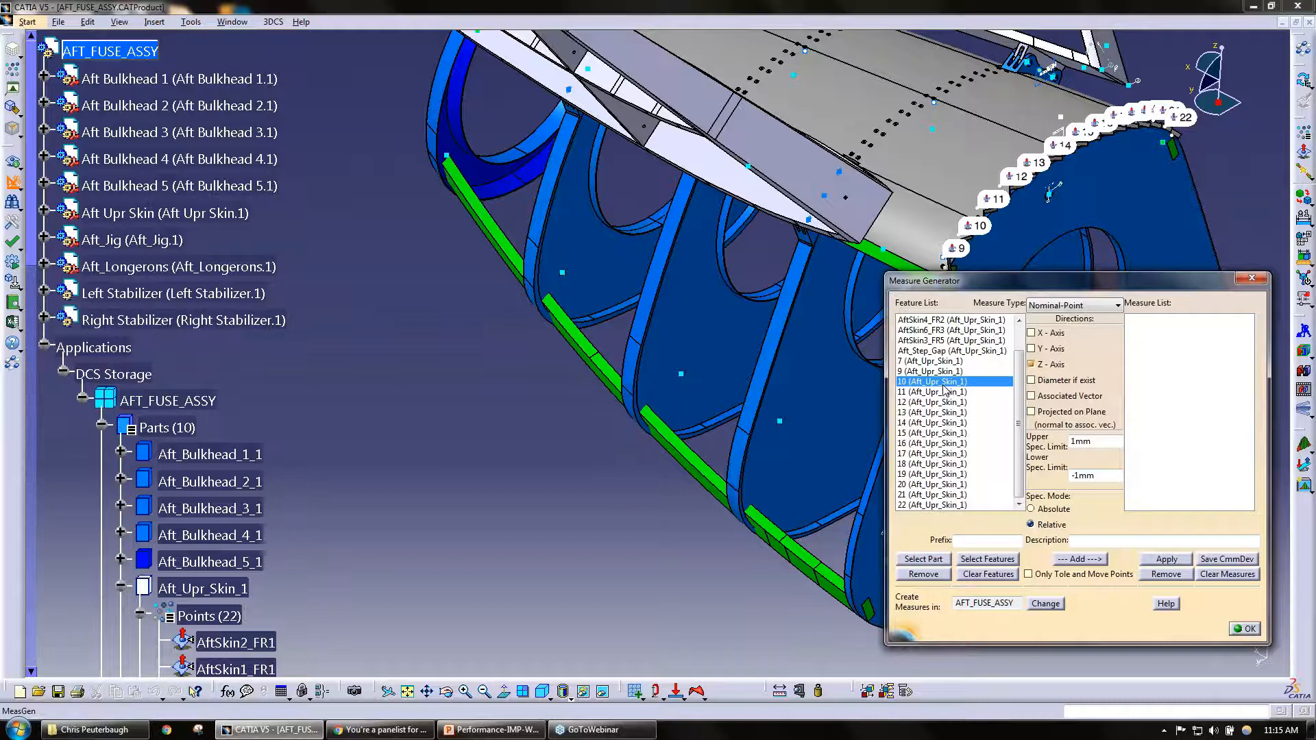
{"action": "left_click", "coordinate": [943, 474], "text": "shift"}
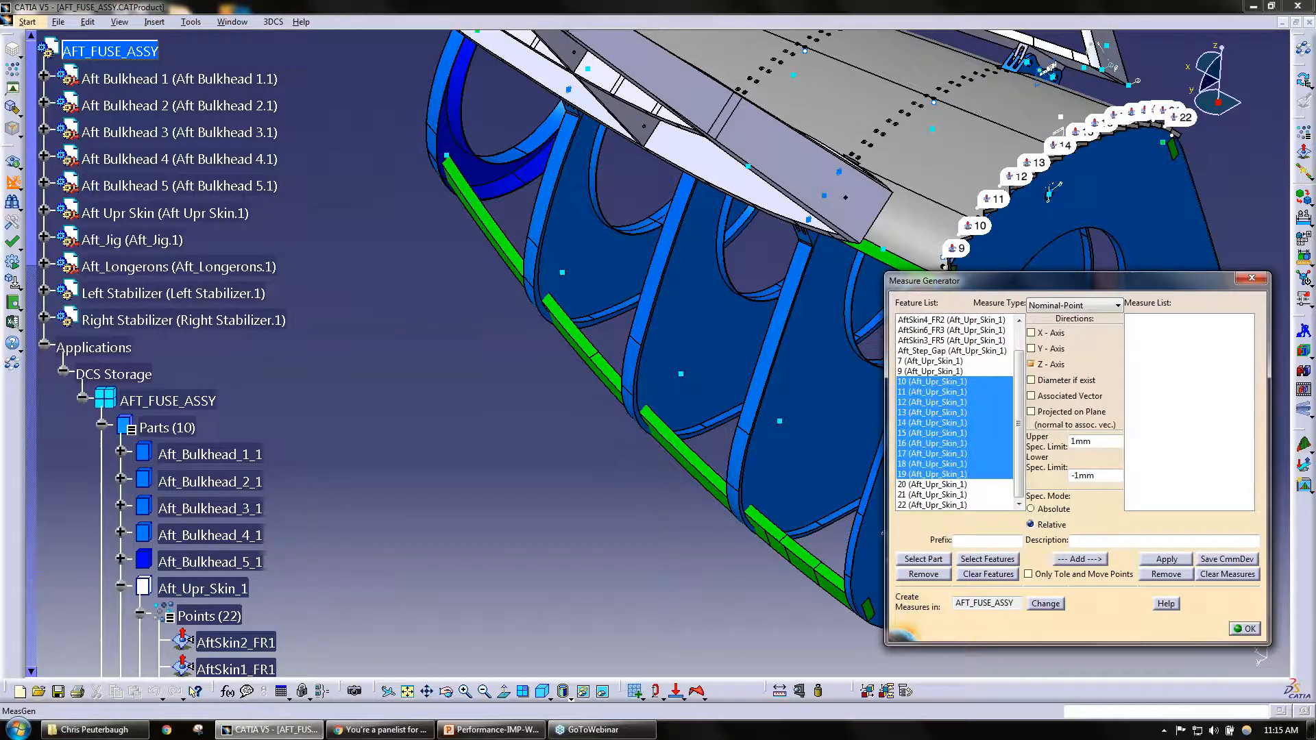
{"action": "left_click", "coordinate": [1053, 333]}
{"action": "left_click", "coordinate": [1053, 349]}
{"action": "left_click", "coordinate": [1054, 350]}
{"action": "left_click_drag", "start_coordinate": [1103, 444], "coordinate": [1067, 442]}
{"action": "left_click", "coordinate": [1100, 443]}
{"action": "left_click", "coordinate": [1087, 561]}
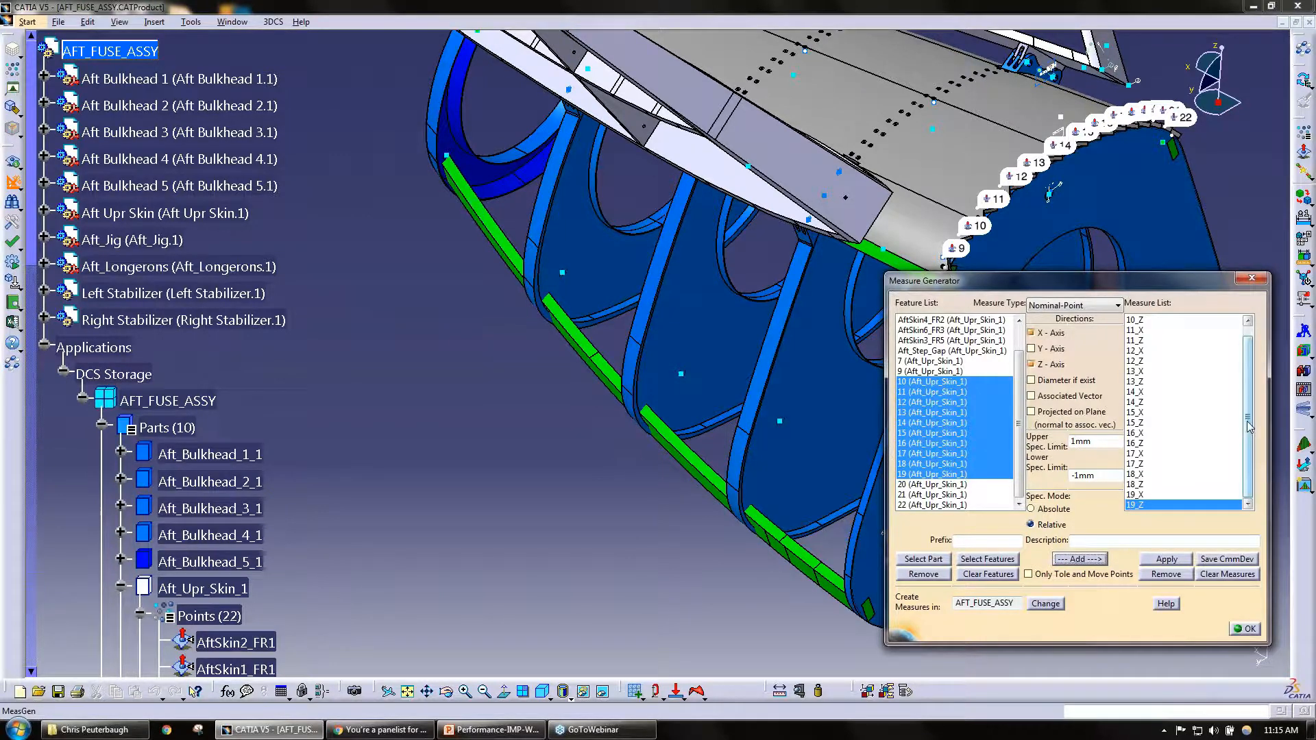
{"action": "left_click_drag", "start_coordinate": [1248, 426], "coordinate": [1240, 359]}
{"action": "left_click", "coordinate": [1133, 320]}
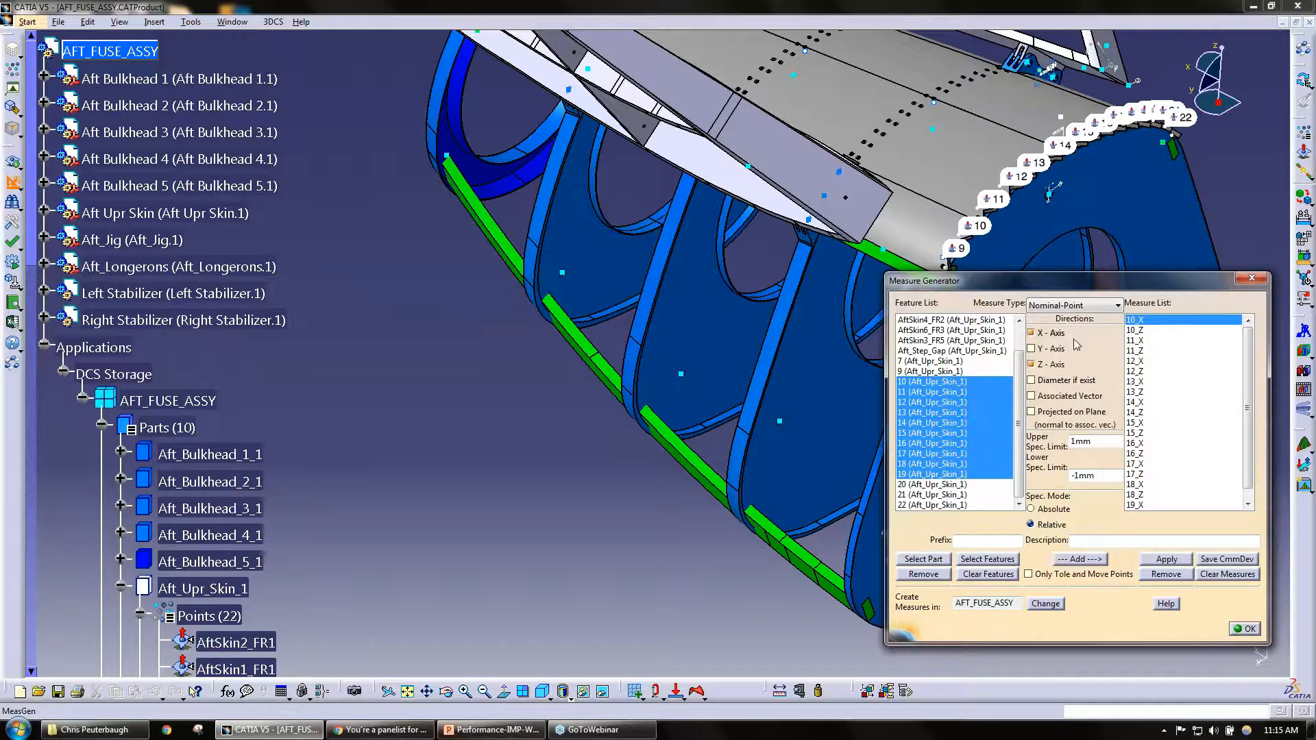
Step: Add Y-axis and Associated Vector measures for points 20 to 22 to the measure list, without the X and Z directions
{"action": "left_click", "coordinate": [972, 484]}
{"action": "left_click", "coordinate": [974, 505], "text": "shift"}
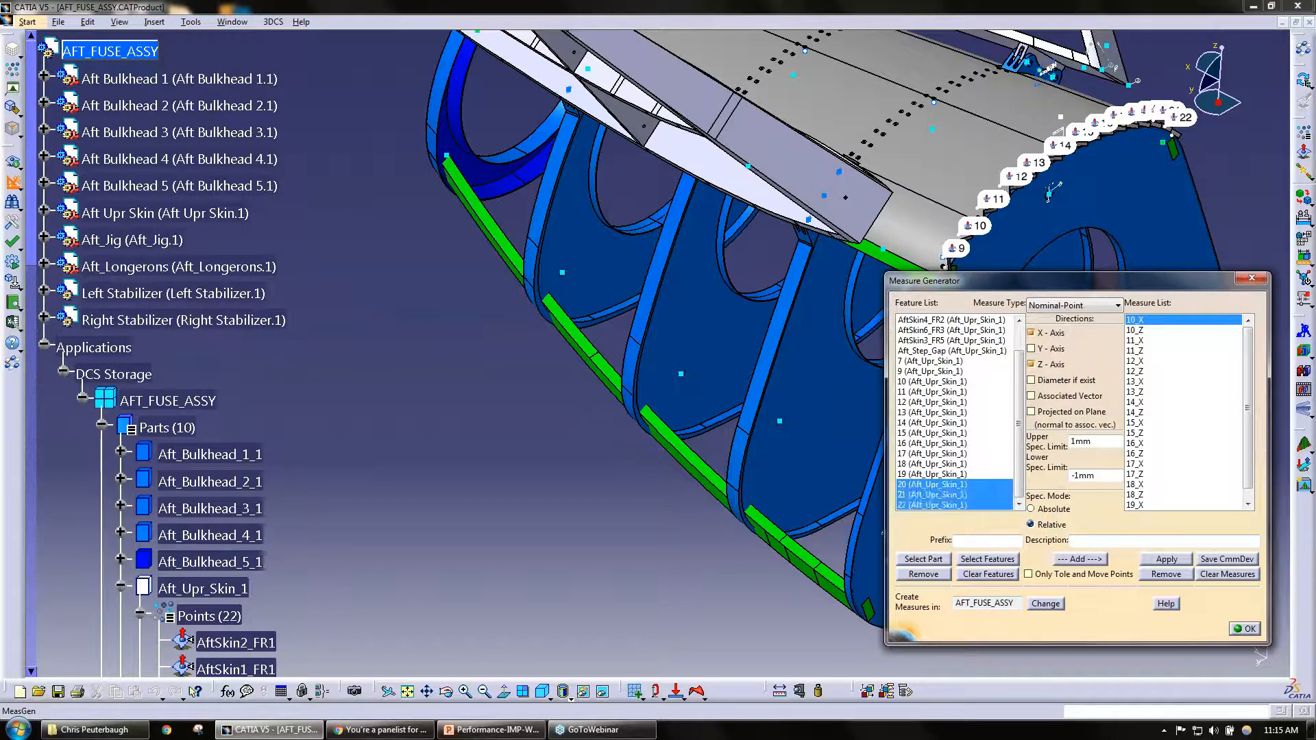
{"action": "left_click", "coordinate": [1051, 364]}
{"action": "left_click", "coordinate": [1051, 332]}
{"action": "left_click", "coordinate": [1051, 348]}
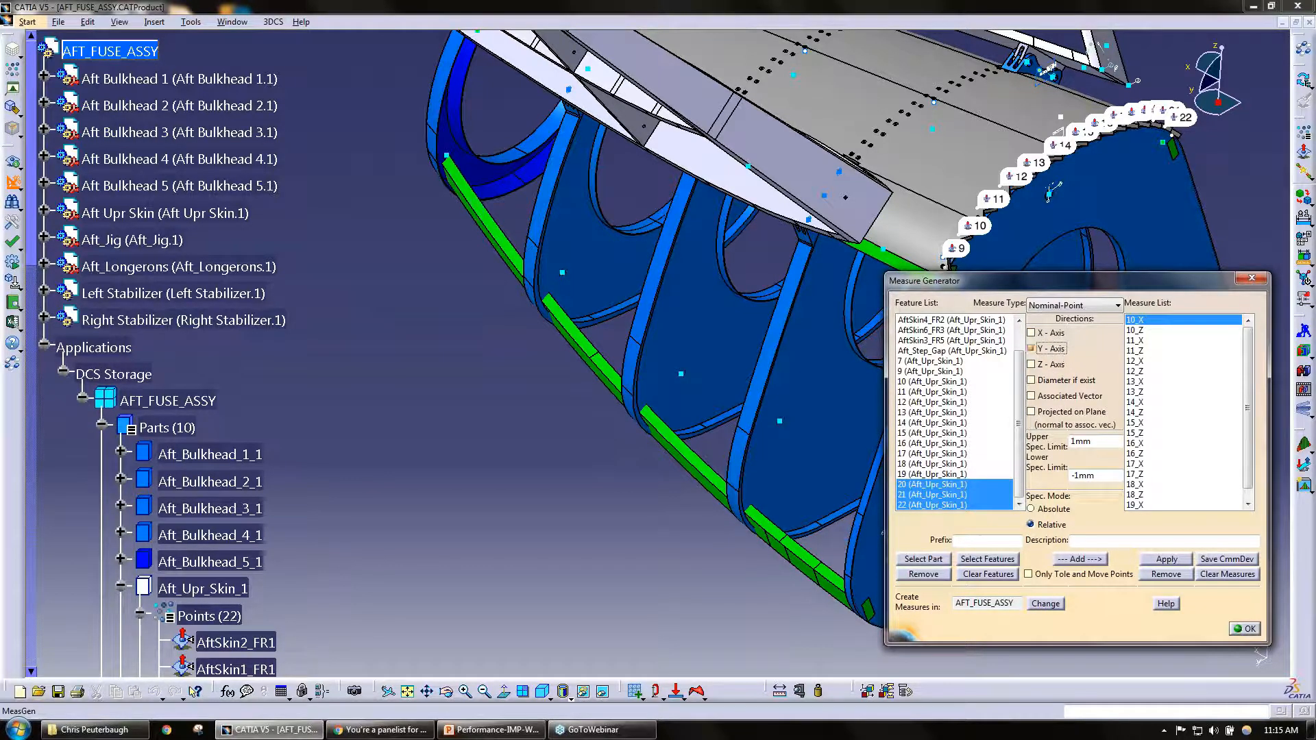
{"action": "left_click", "coordinate": [1068, 396]}
{"action": "left_click", "coordinate": [1087, 559]}
Step: Review the generated names and direction suffixes in the measure list, from 10_X down to 22_A
{"action": "left_click", "coordinate": [1249, 472]}
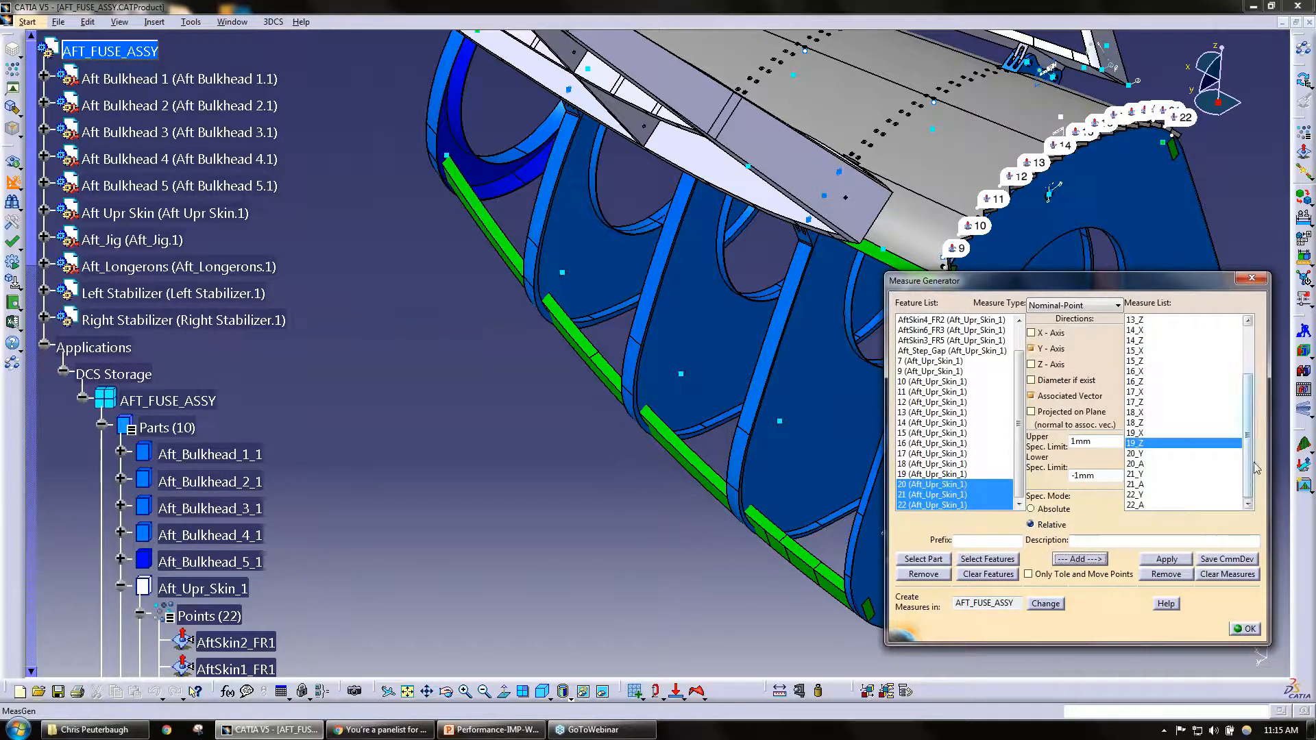
{"action": "left_click_drag", "start_coordinate": [1249, 492], "coordinate": [1247, 423]}
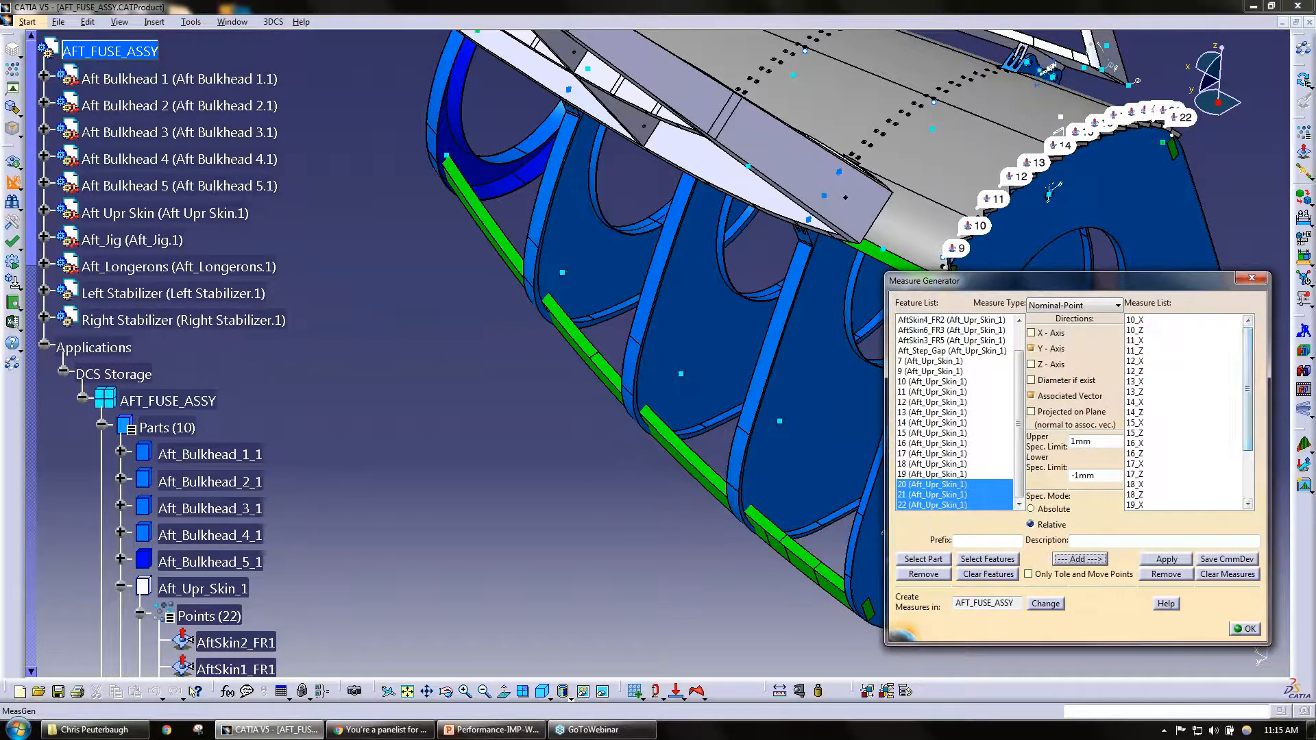
{"action": "left_click", "coordinate": [1157, 321]}
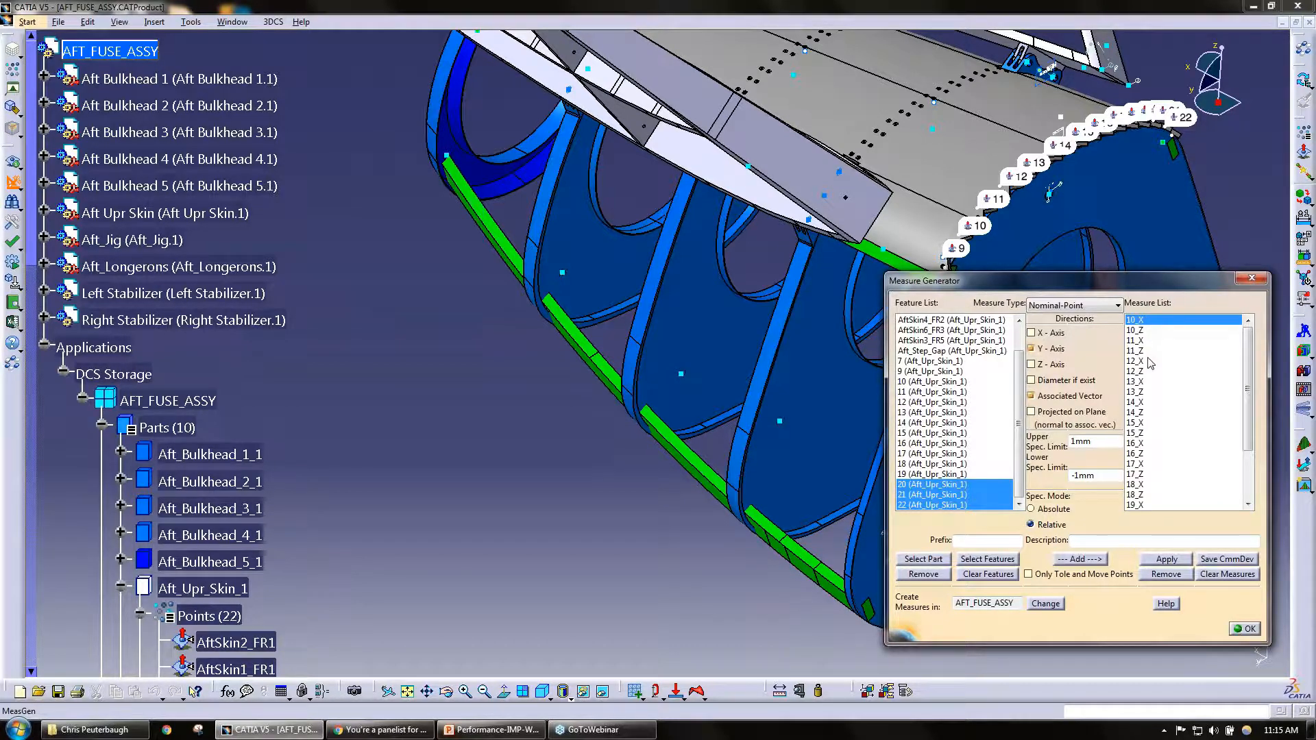
{"action": "scroll", "coordinate": [1143, 331], "scroll_direction": "down", "scroll_amount": 3}
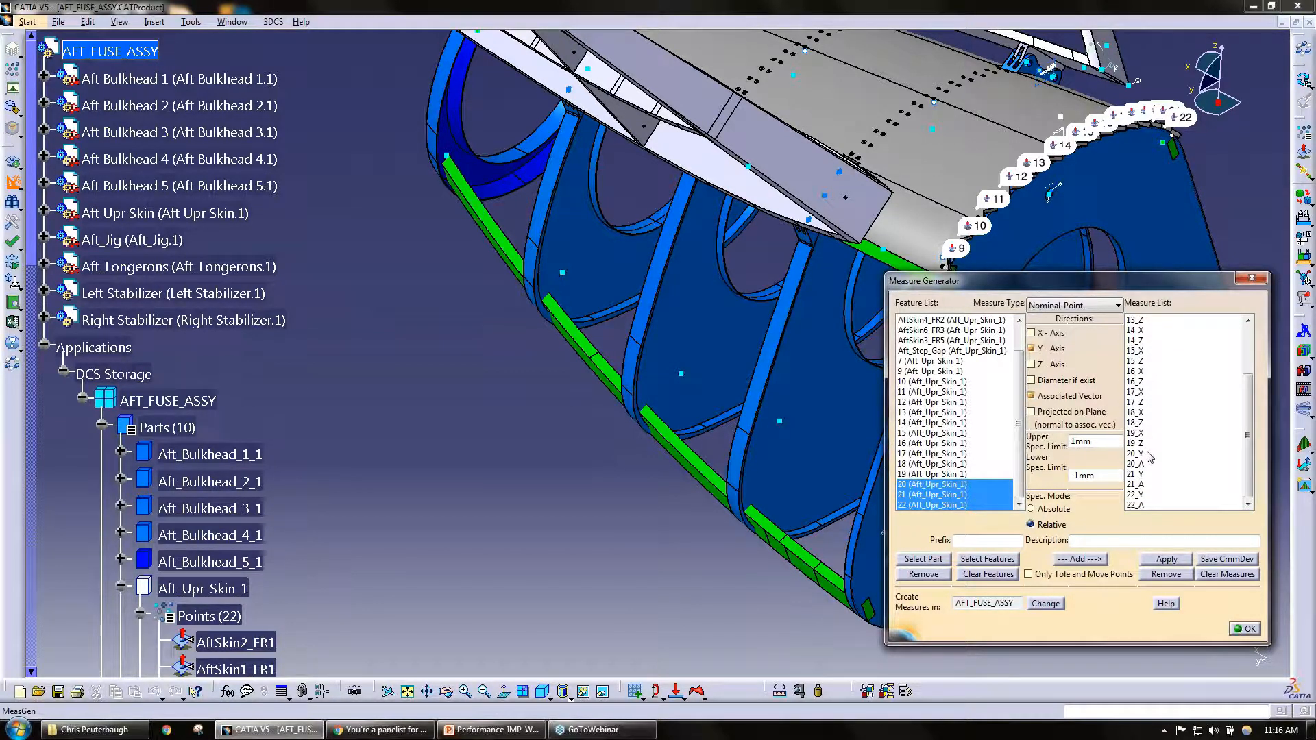
{"action": "left_click", "coordinate": [1148, 464]}
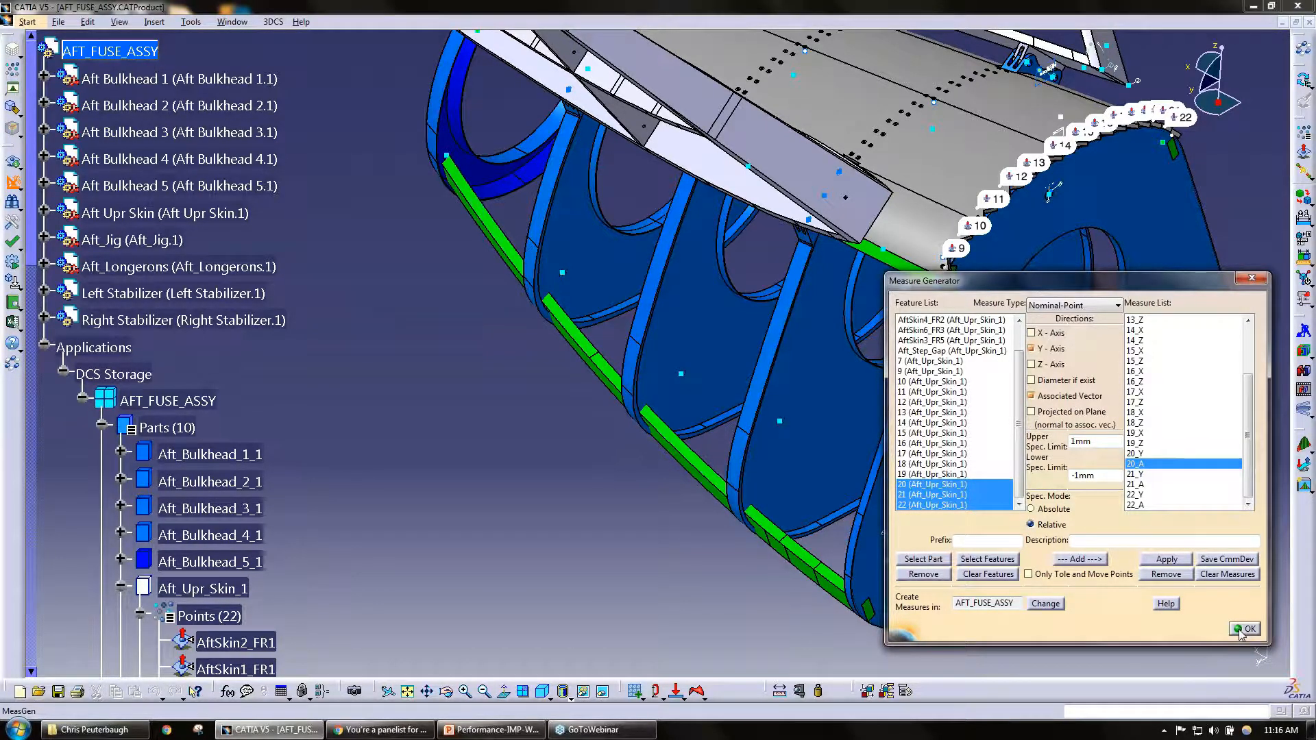
Step: Create all listed measures in AFT_FUSE_ASSY and expand the Measures branch in the tree to review them
{"action": "left_click", "coordinate": [1244, 629]}
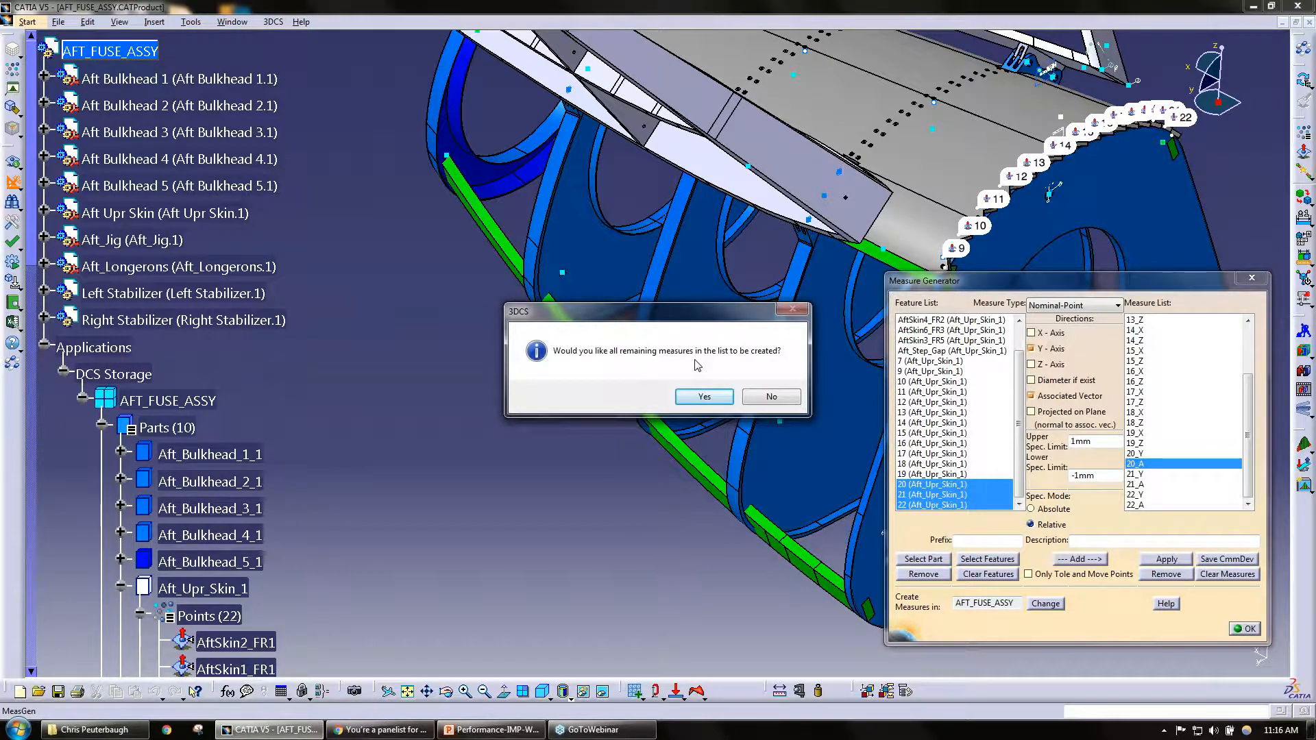
{"action": "left_click", "coordinate": [706, 397]}
{"action": "scroll", "coordinate": [303, 416], "scroll_direction": "down", "scroll_amount": 5}
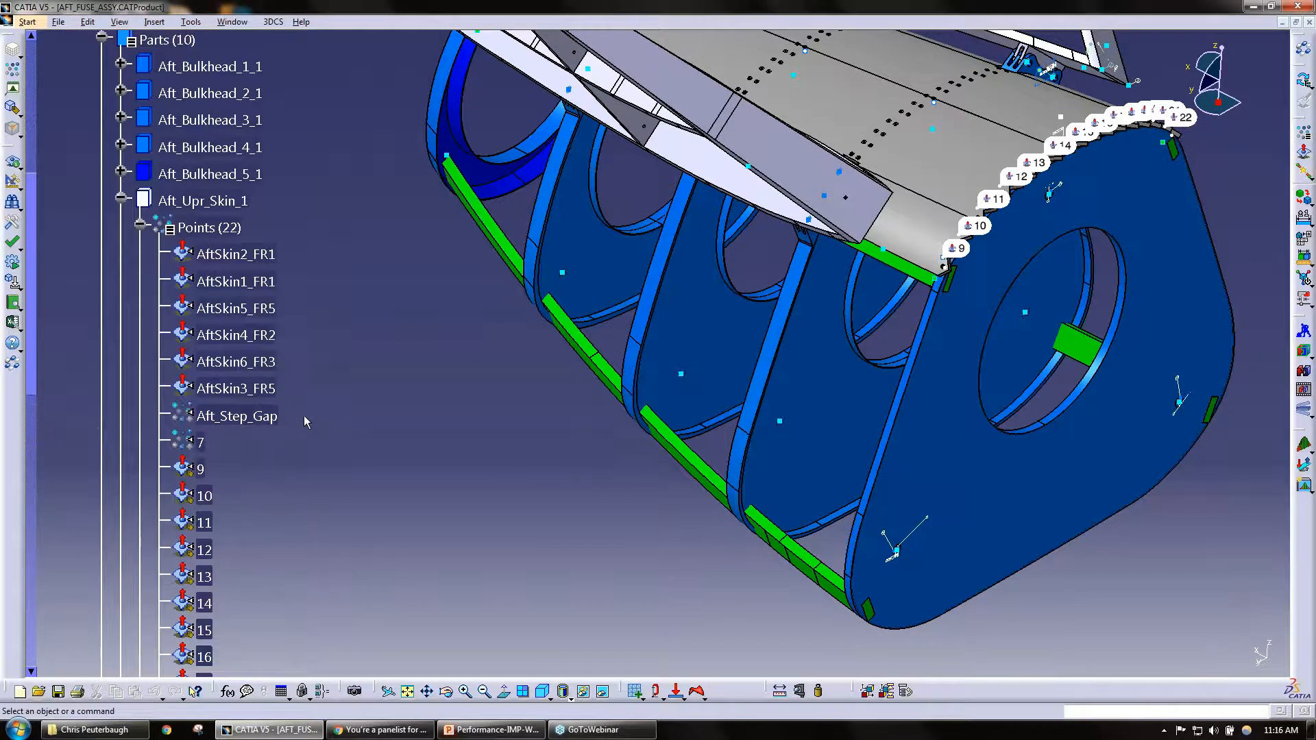
{"action": "left_click", "coordinate": [121, 198]}
{"action": "left_click", "coordinate": [122, 281]}
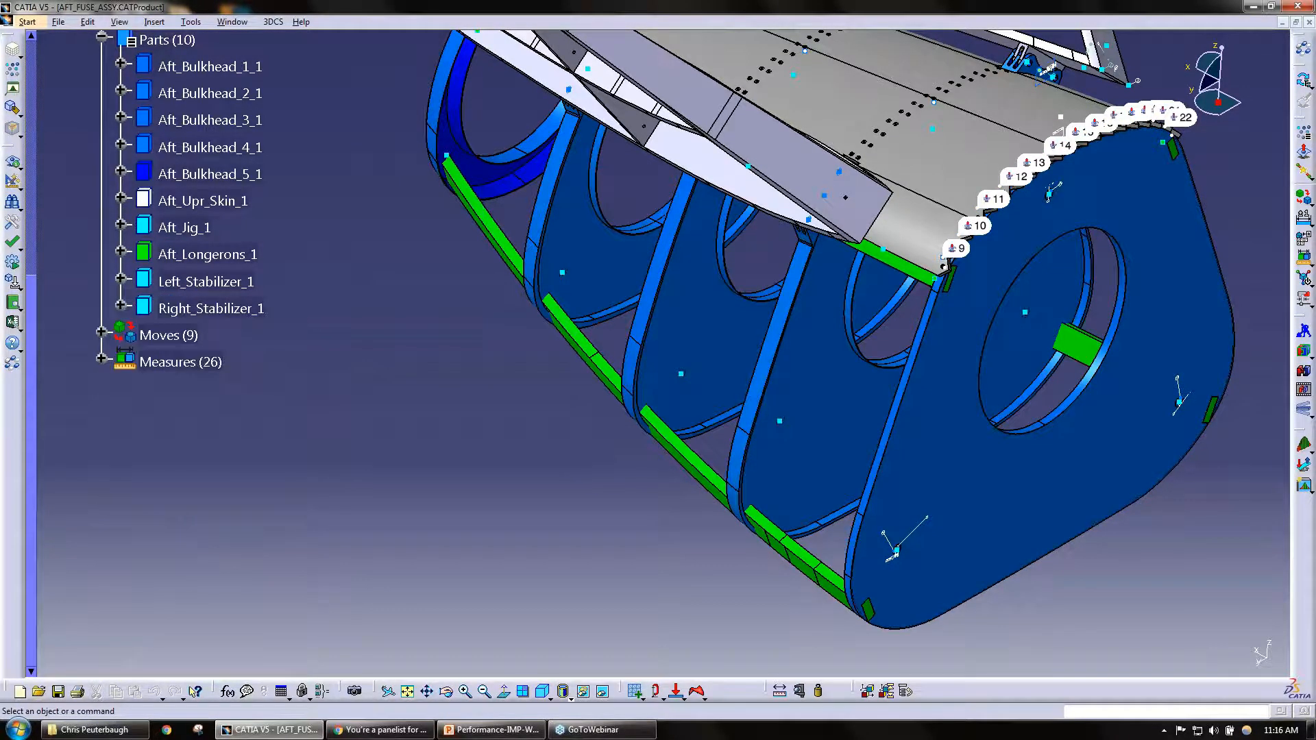
{"action": "left_click", "coordinate": [101, 361]}
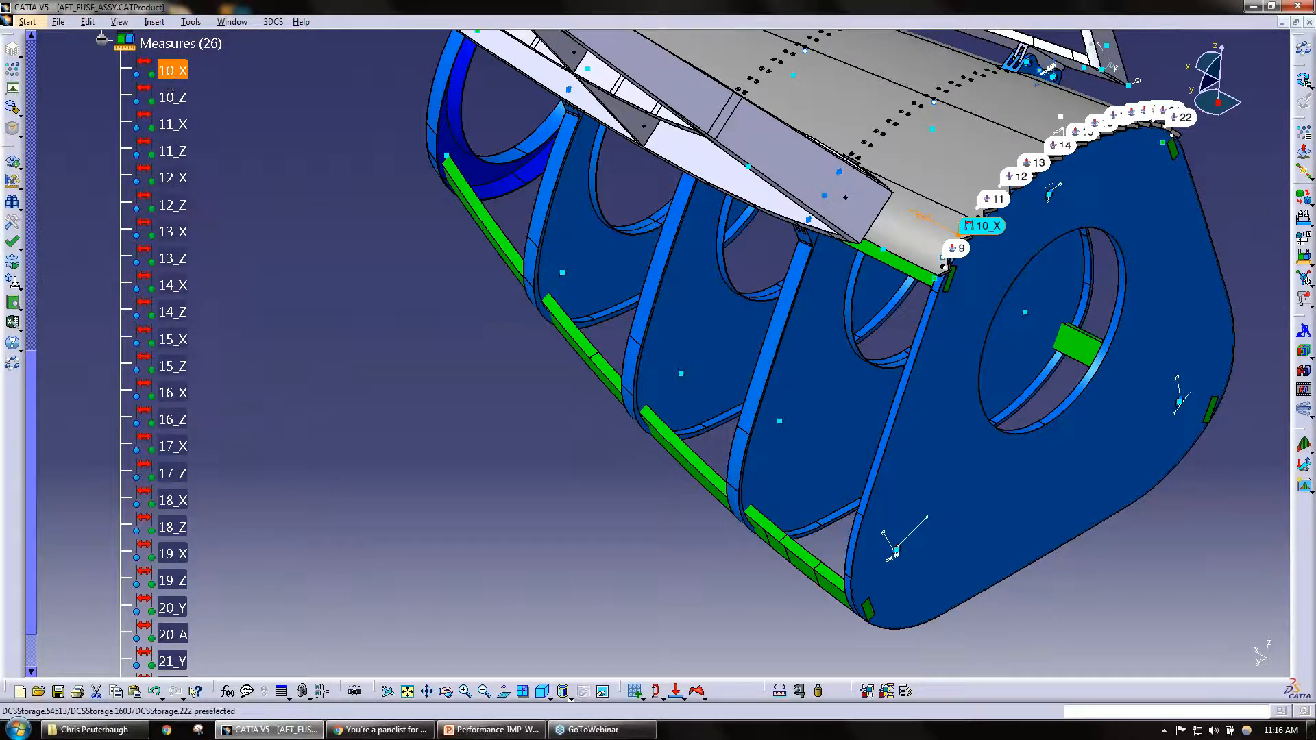
{"action": "scroll", "coordinate": [171, 151], "scroll_direction": "down", "scroll_amount": 3}
{"action": "scroll", "coordinate": [196, 358], "scroll_direction": "down", "scroll_amount": 1}
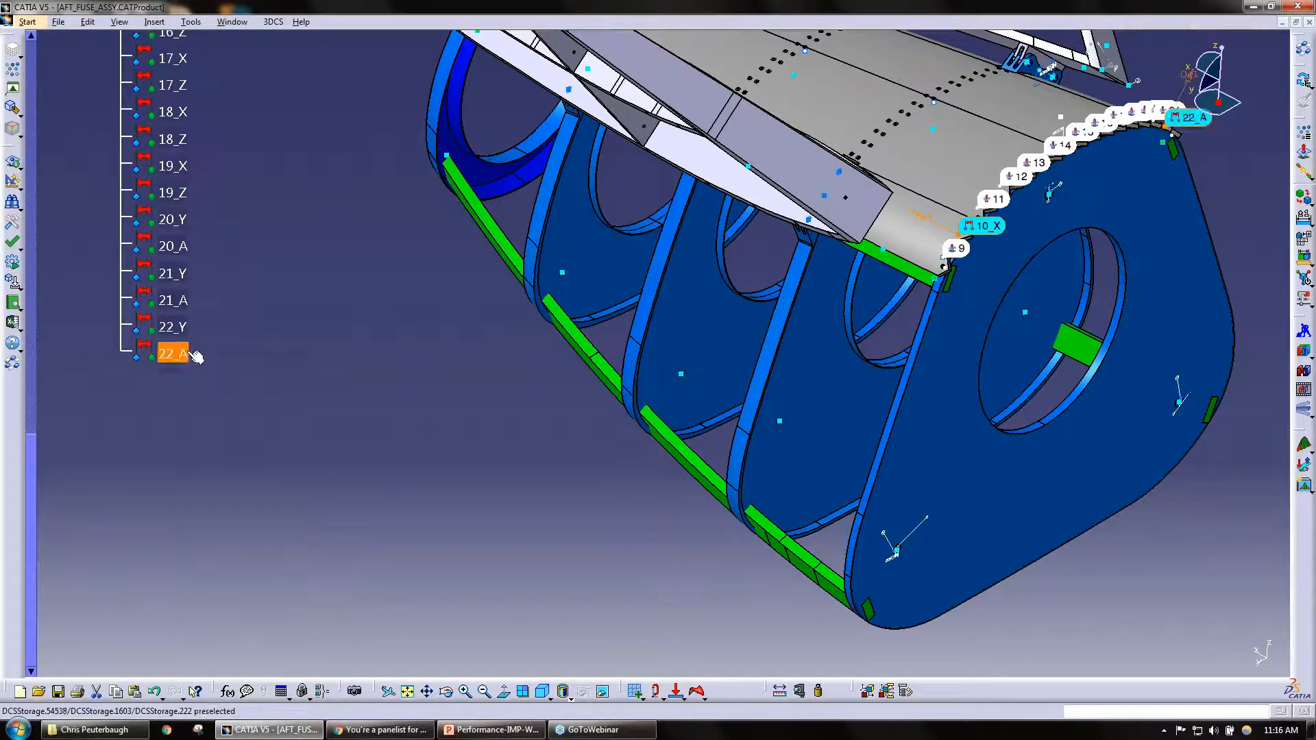
{"action": "scroll", "coordinate": [211, 368], "scroll_direction": "up", "scroll_amount": 2}
Step: Open measure 10_X, examine its direction vector, direction type options and specification limits, and close it
{"action": "double_click", "coordinate": [178, 73]}
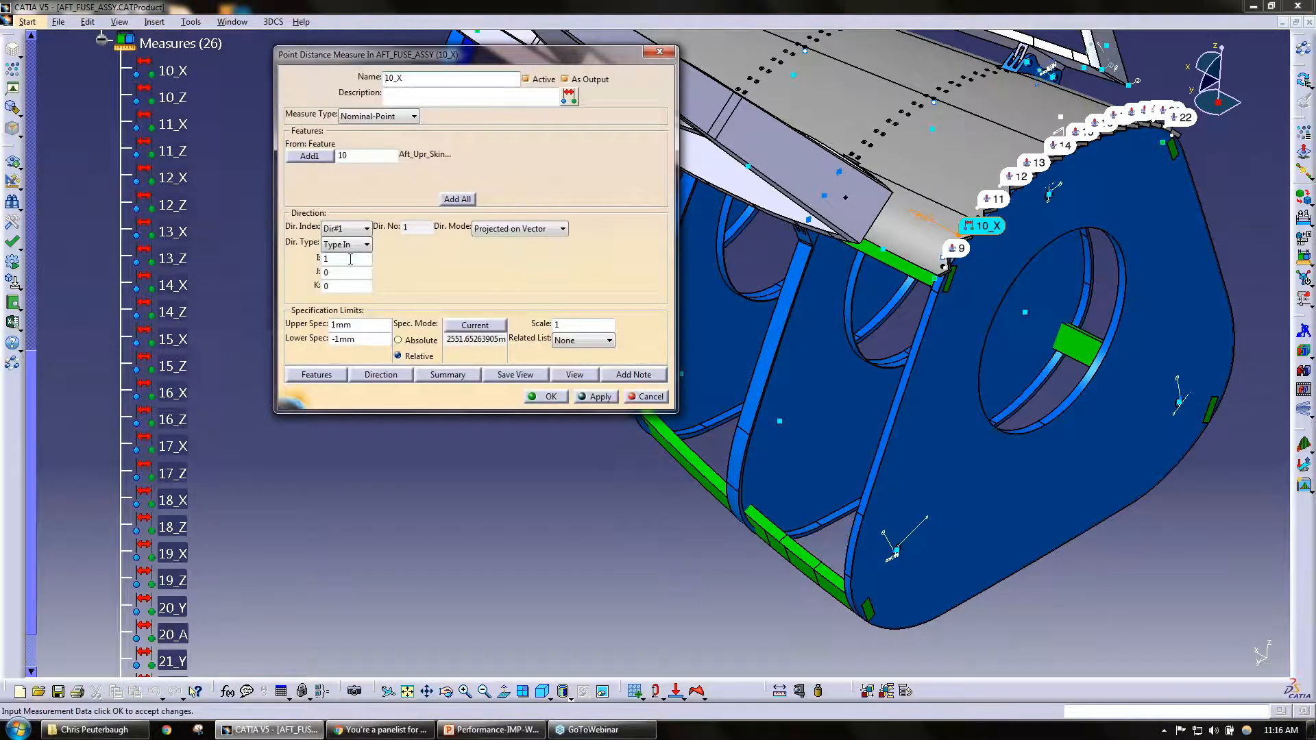
{"action": "double_click", "coordinate": [342, 259]}
{"action": "left_click", "coordinate": [341, 246]}
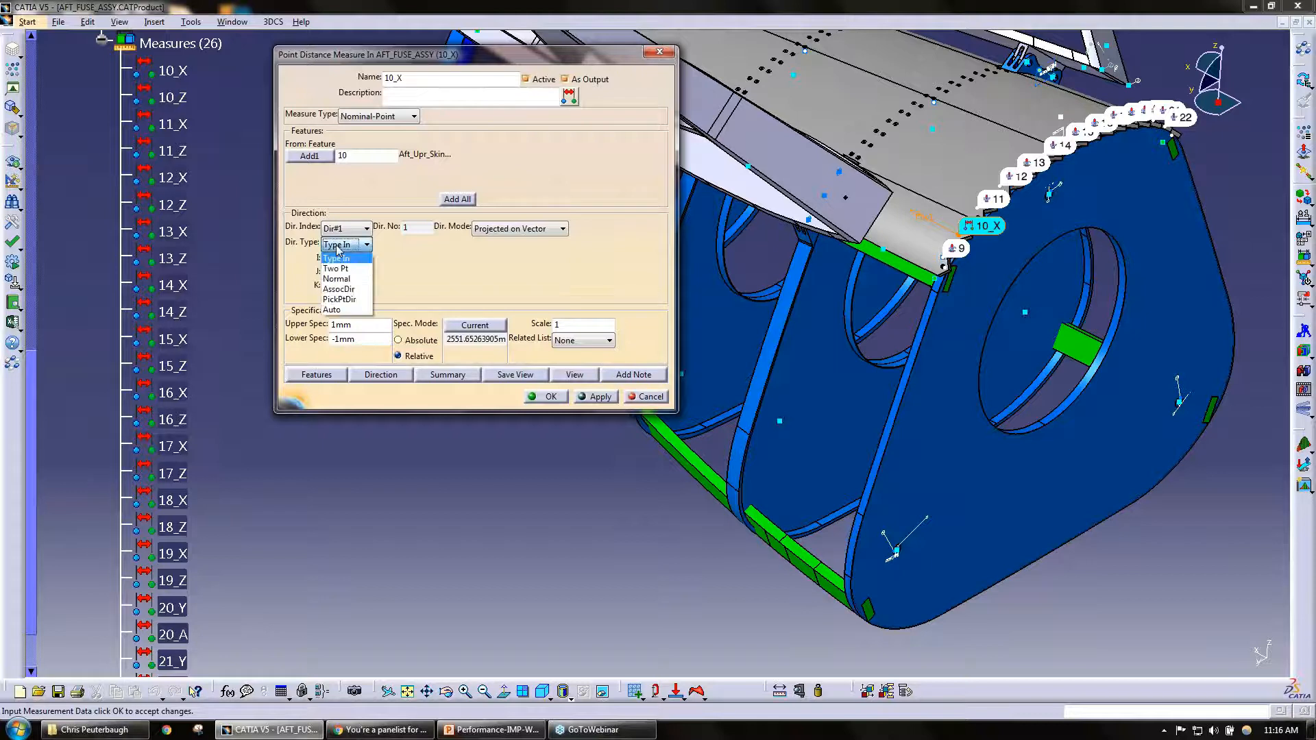
{"action": "left_click", "coordinate": [384, 186]}
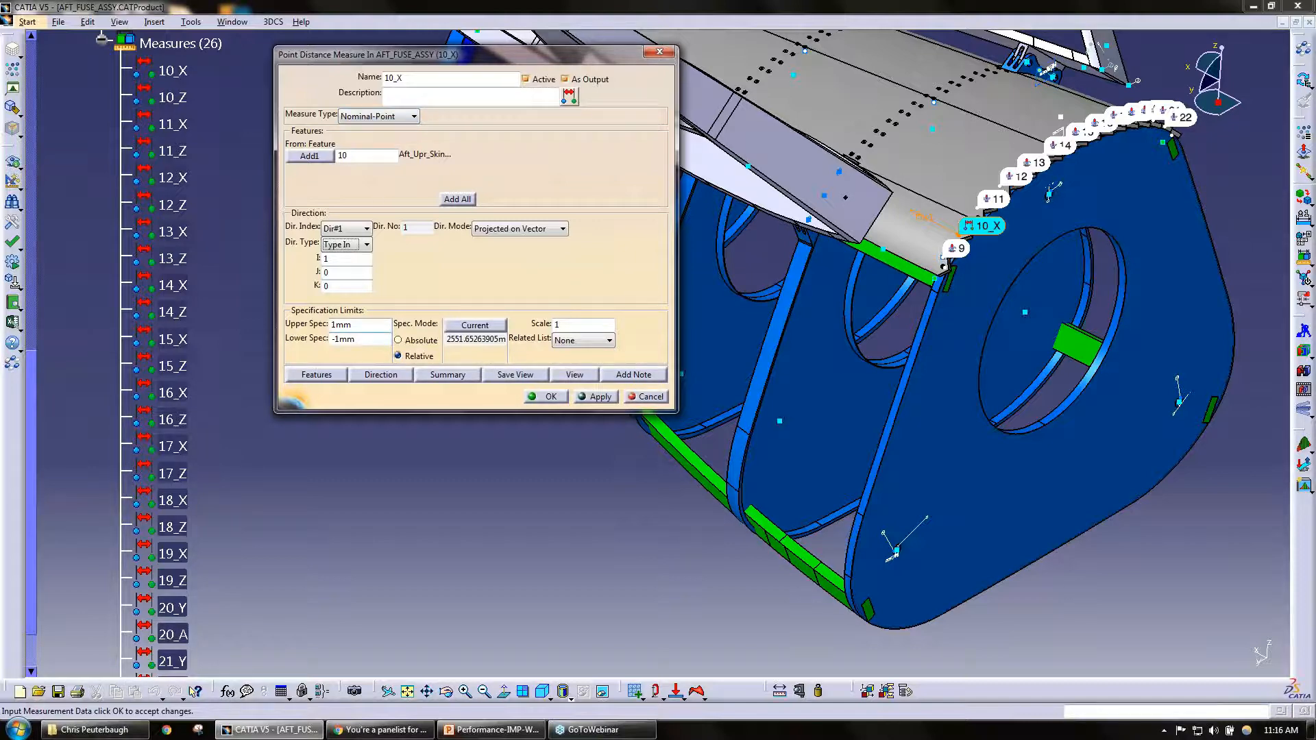
{"action": "left_click", "coordinate": [531, 397]}
Step: Select measure 10_X and collapse the Measures branch in the tree
{"action": "left_click", "coordinate": [173, 71]}
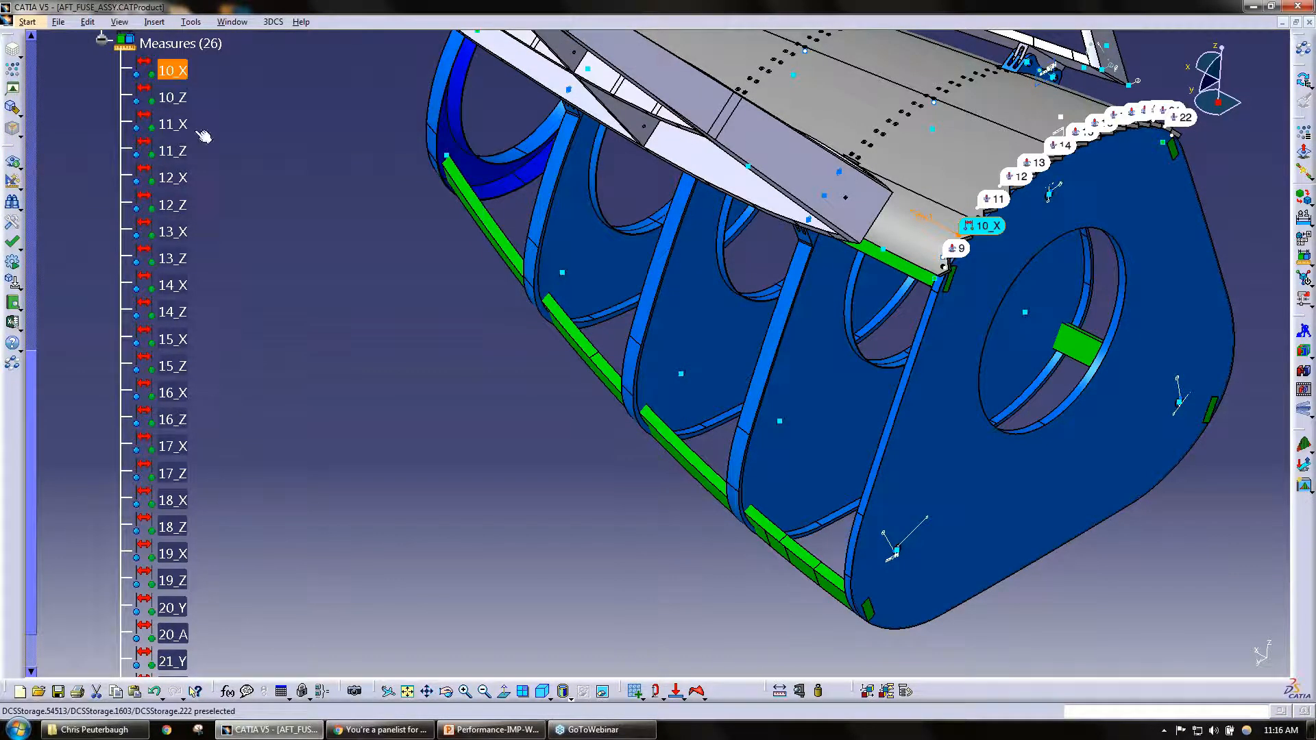
{"action": "left_click", "coordinate": [172, 312], "text": "ctrl"}
{"action": "left_click", "coordinate": [101, 39]}
{"action": "scroll", "coordinate": [137, 137], "scroll_direction": "up", "scroll_amount": 6}
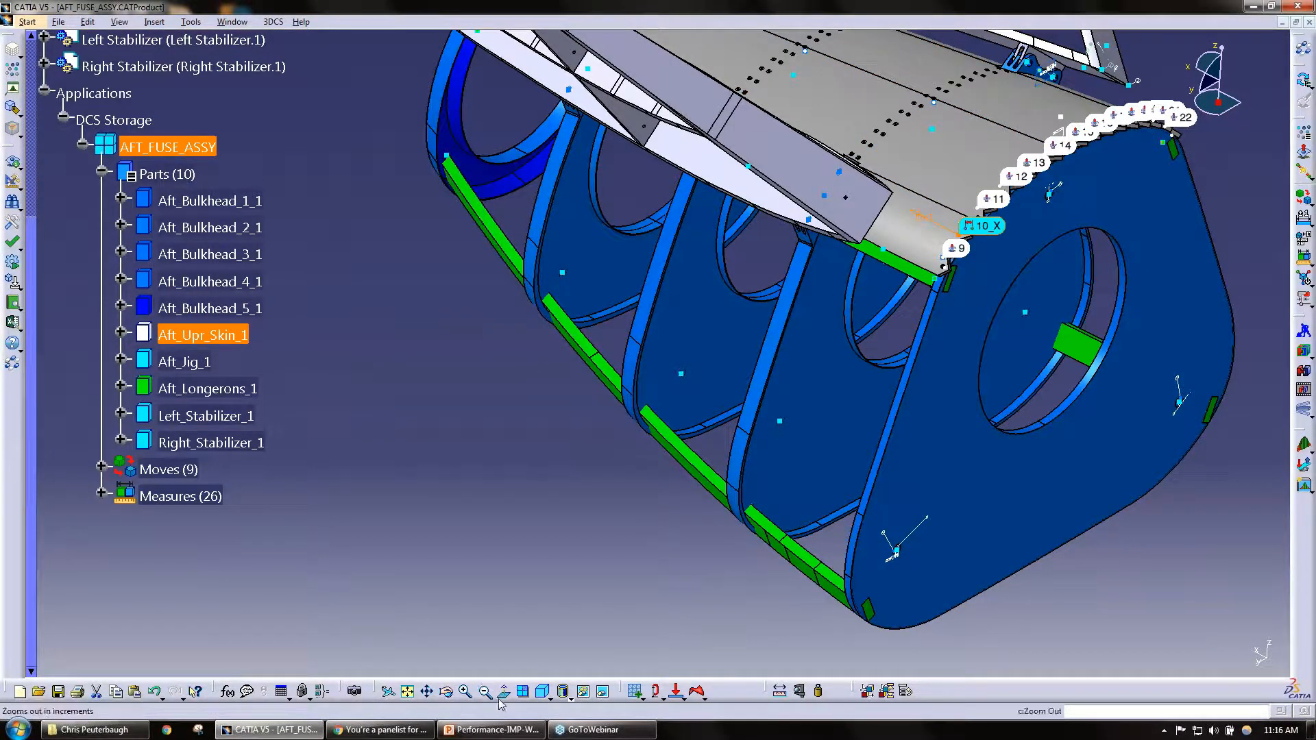
Step: Switch to PowerPoint to read the Measure Generator slide and return to the CATIA assembly
{"action": "mouse_move", "coordinate": [497, 733]}
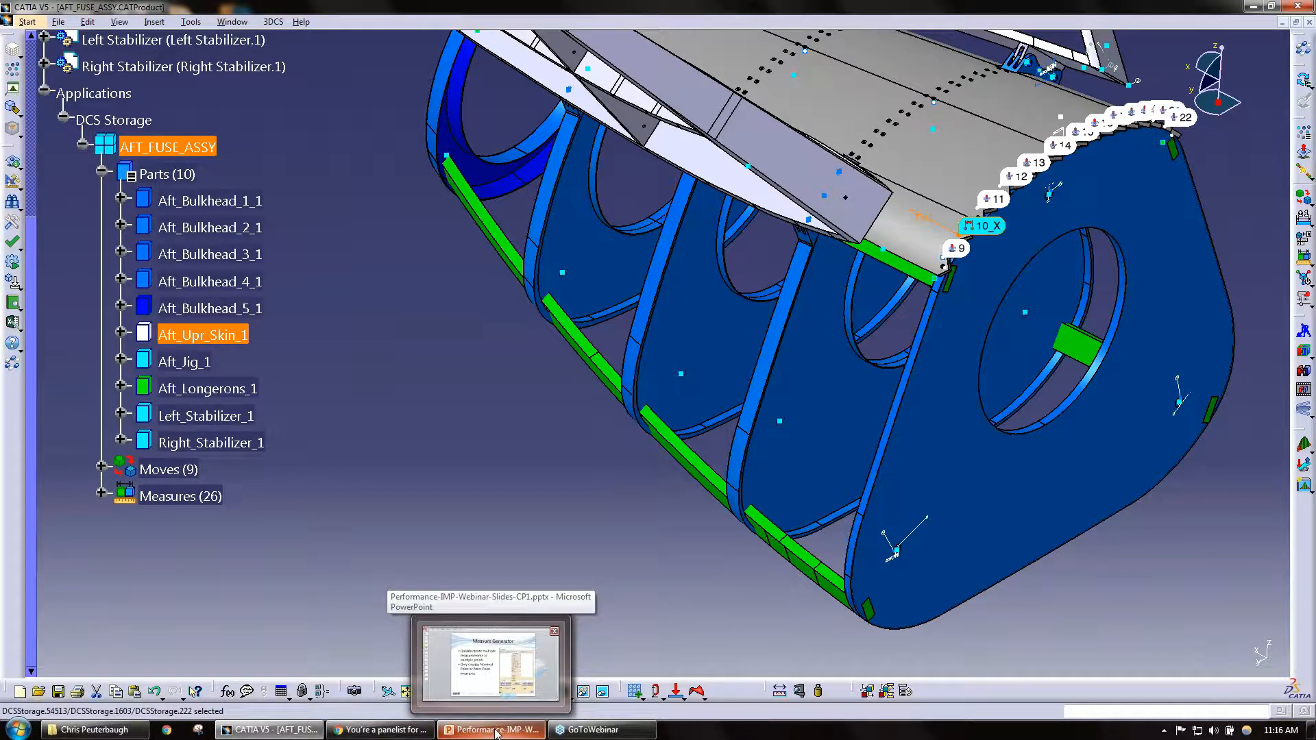
{"action": "left_click", "coordinate": [496, 733]}
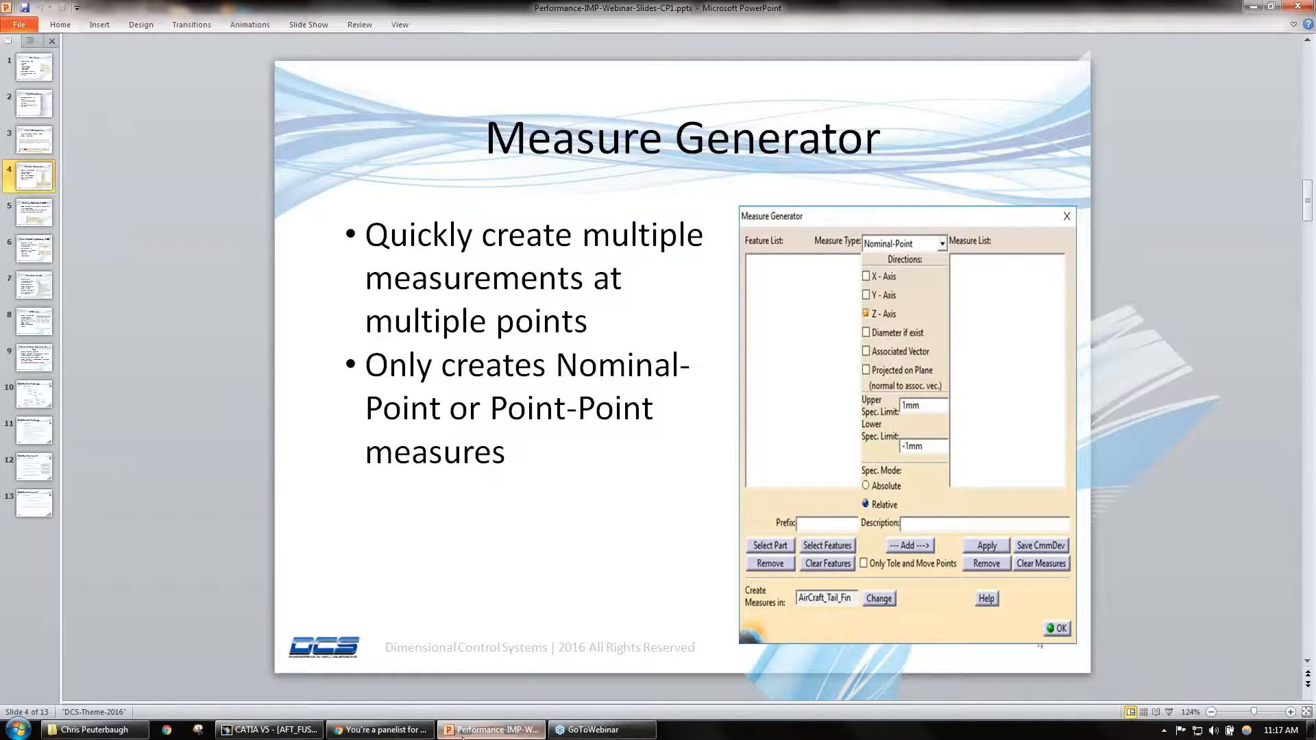
{"action": "left_click", "coordinate": [281, 728]}
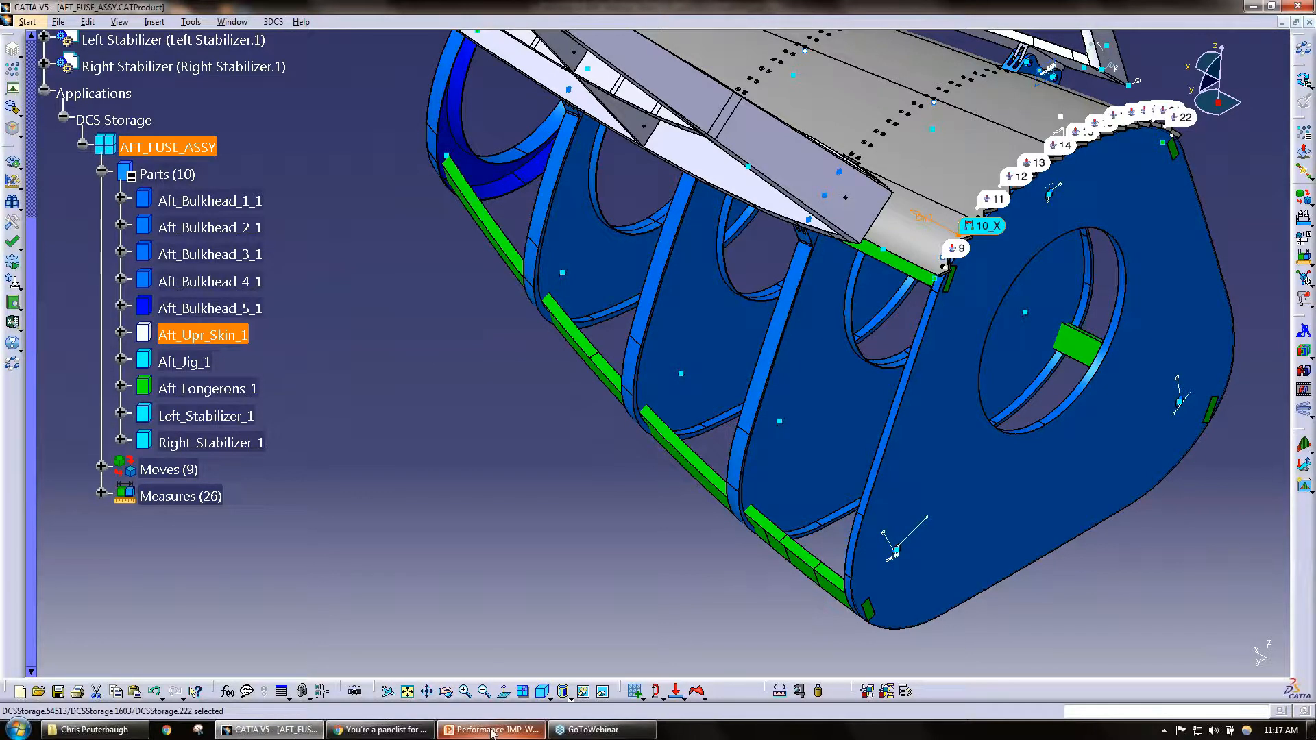
Step: Switch to PowerPoint and show slide 5, Extracting Embedded GD&T
{"action": "mouse_move", "coordinate": [491, 733]}
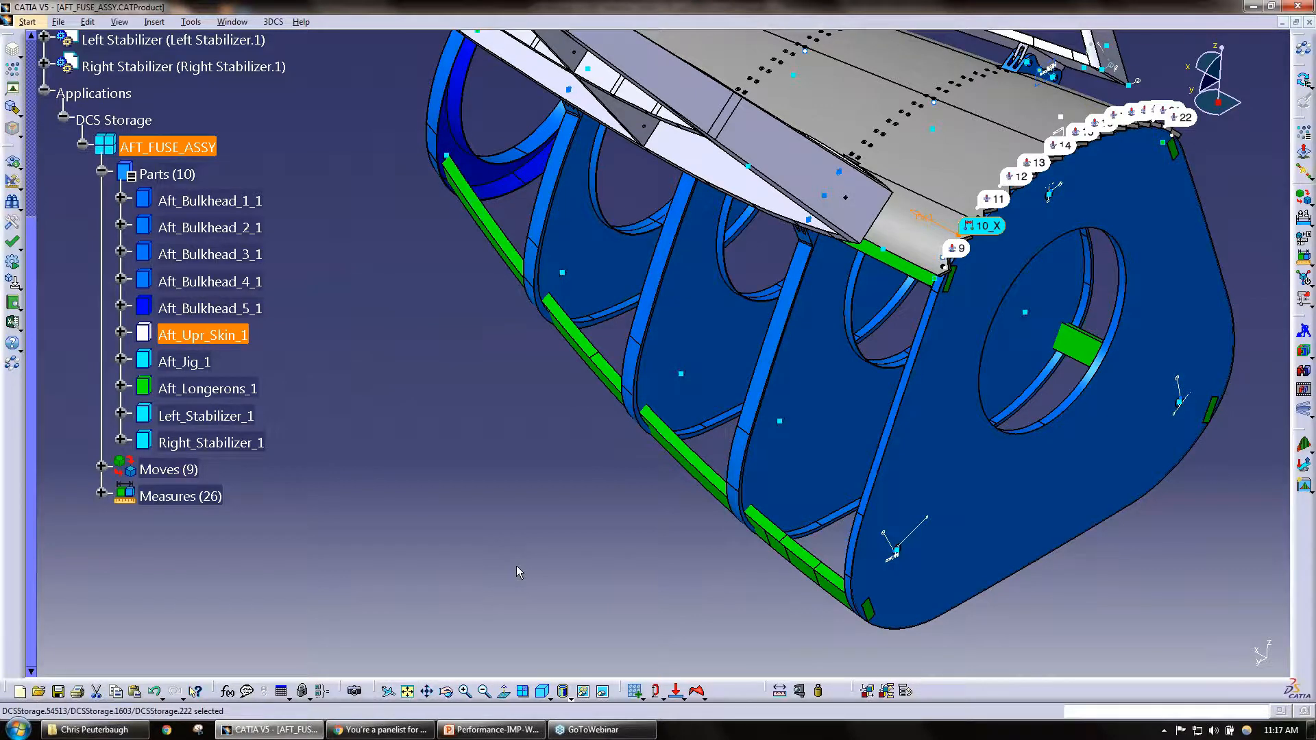
{"action": "left_click", "coordinate": [486, 731]}
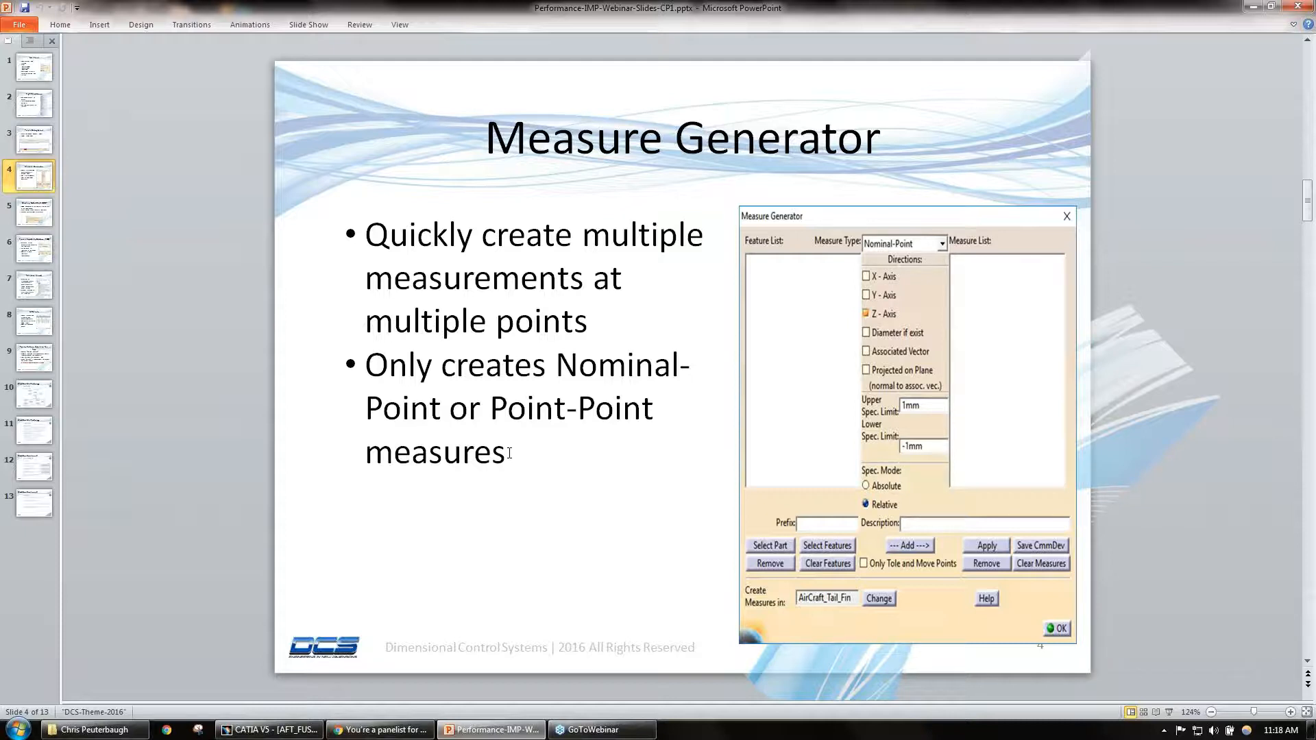
{"action": "left_click", "coordinate": [32, 216]}
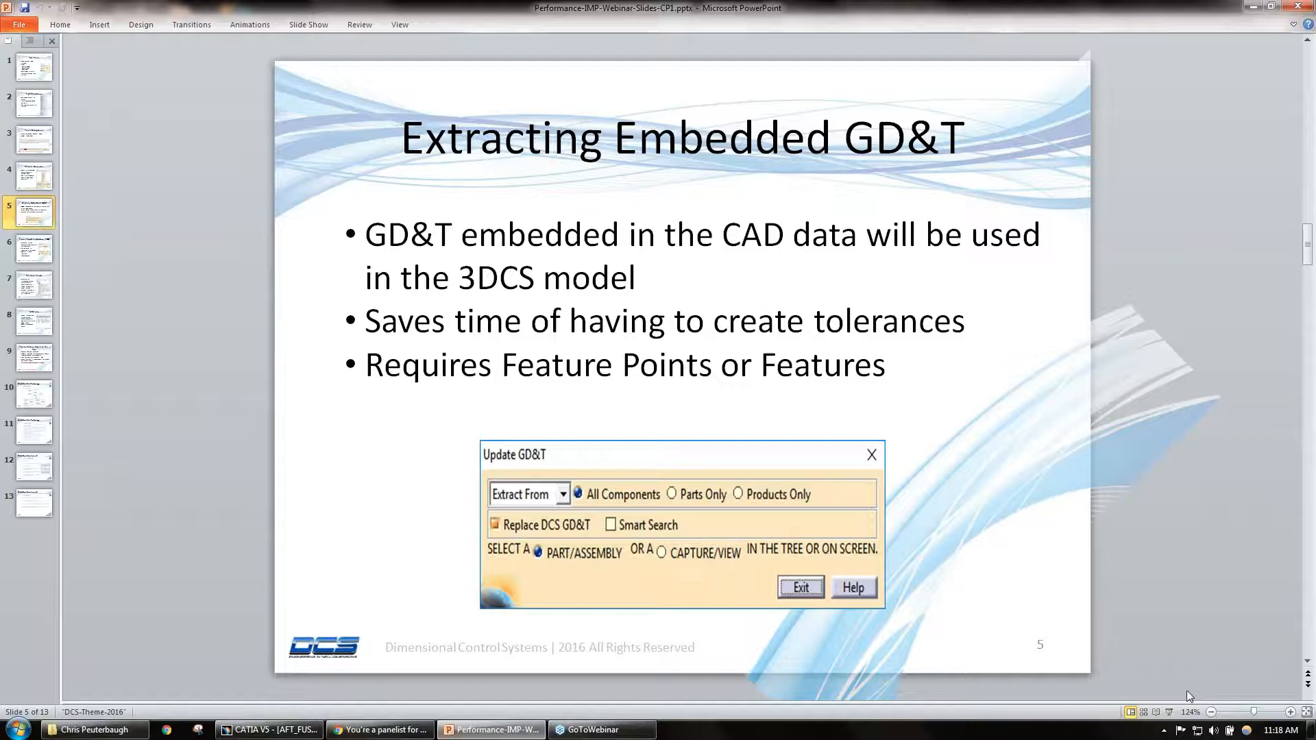
Step: Turn down the computer's speaker volume and close the volume control
{"action": "left_click", "coordinate": [1216, 731]}
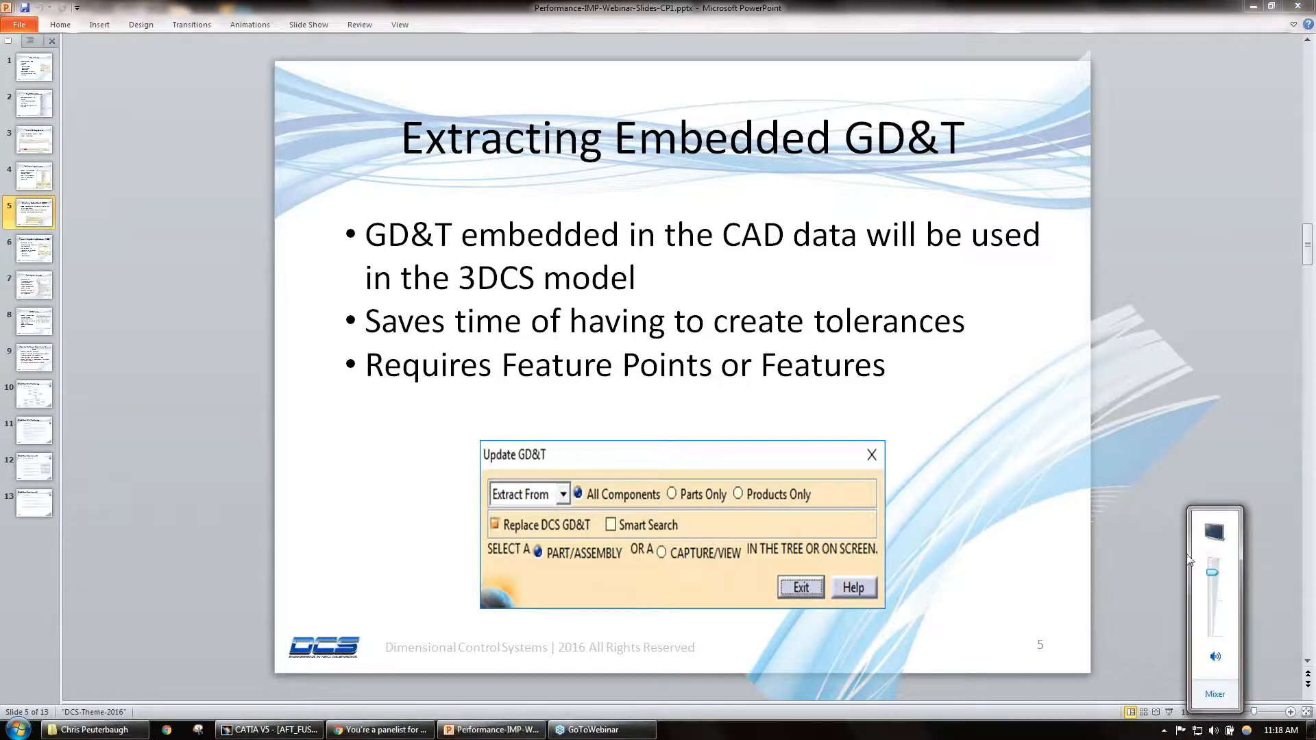
{"action": "left_click_drag", "start_coordinate": [1212, 606], "coordinate": [1212, 636]}
{"action": "left_click", "coordinate": [991, 386]}
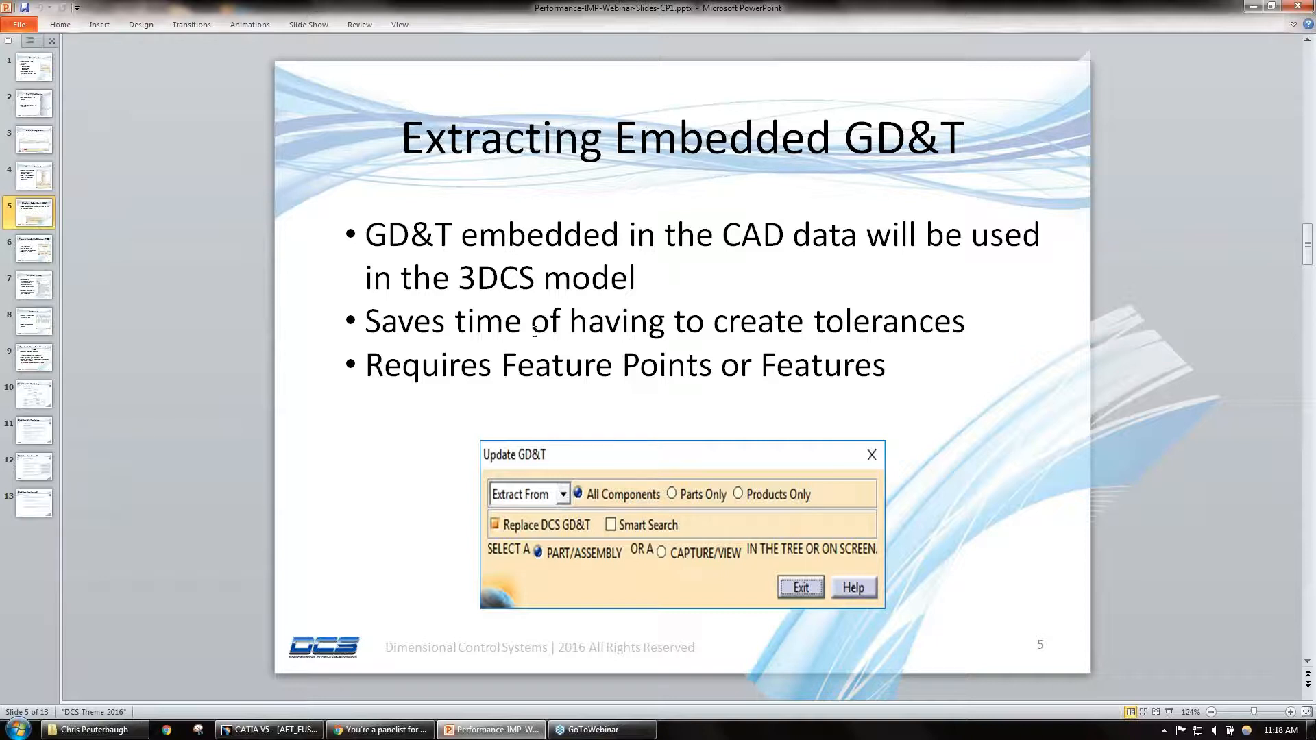
Step: Minimize the presentation to return to CATIA and bring the whole AFT_FUSE_ASSY assembly into view
{"action": "left_click", "coordinate": [1252, 9]}
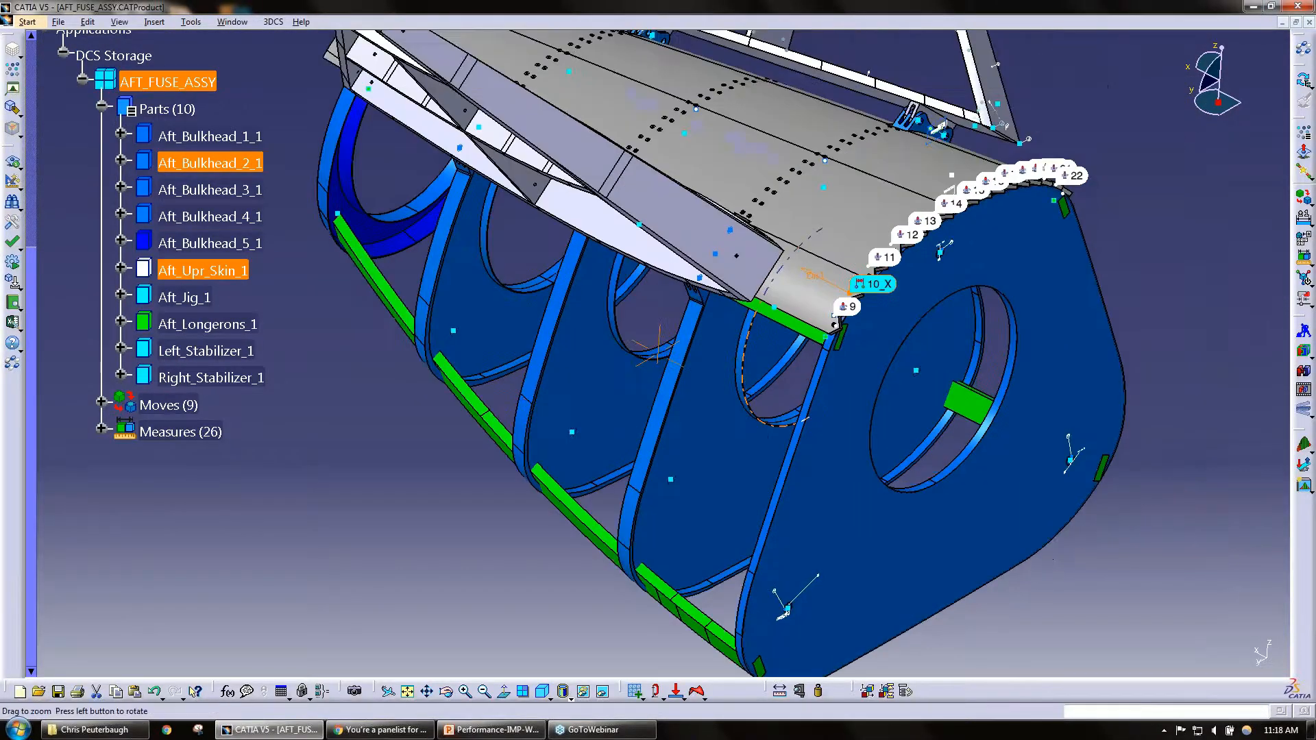
{"action": "middle_click_drag", "start_coordinate": [668, 336], "coordinate": [670, 401], "text": "ctrl"}
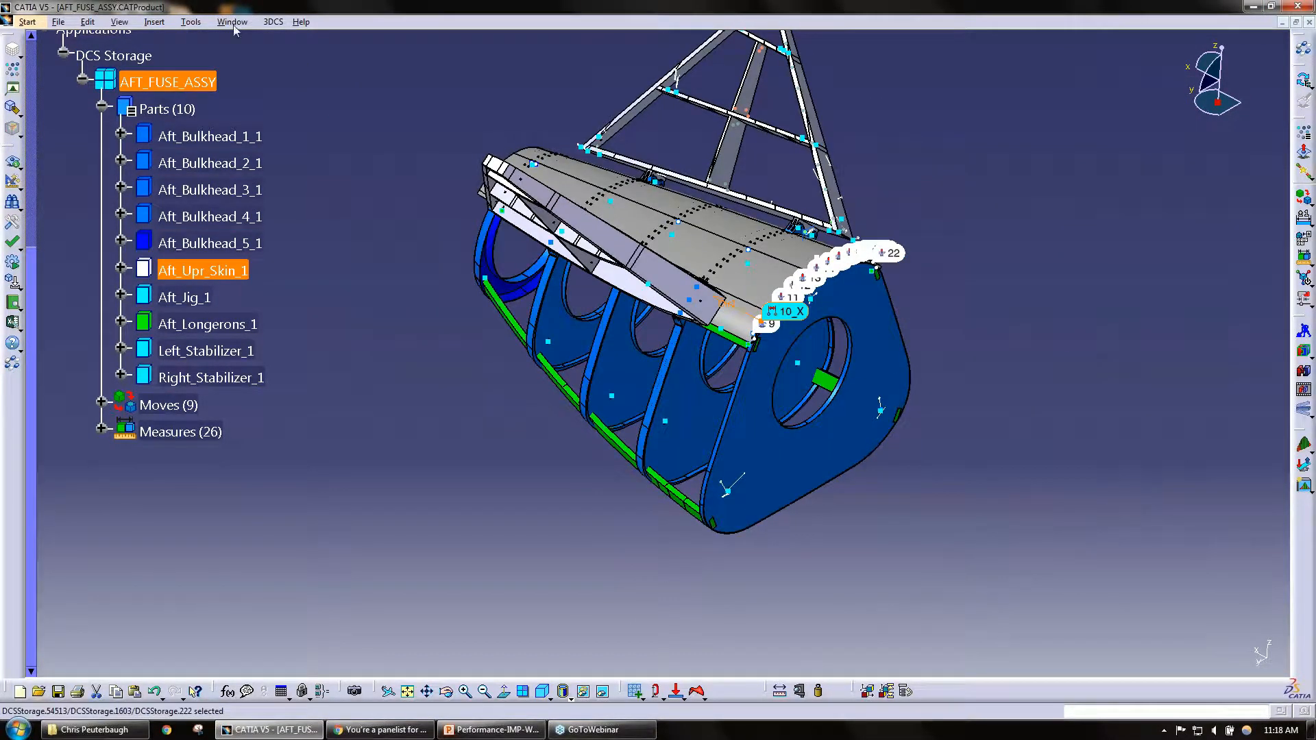
Step: Switch to the open Extracting Embedded Info.CATProduct document and inspect the block assembly with its GD&T annotations
{"action": "left_click", "coordinate": [228, 22]}
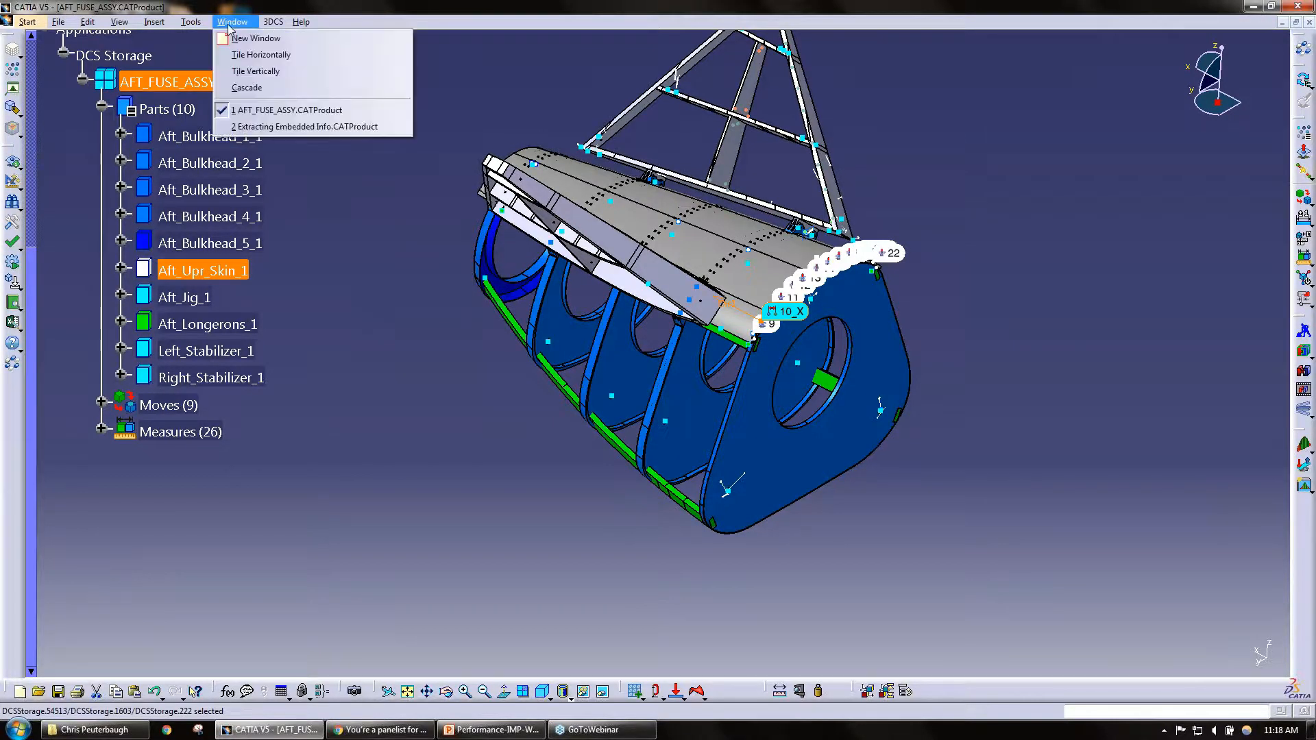
{"action": "left_click", "coordinate": [319, 127]}
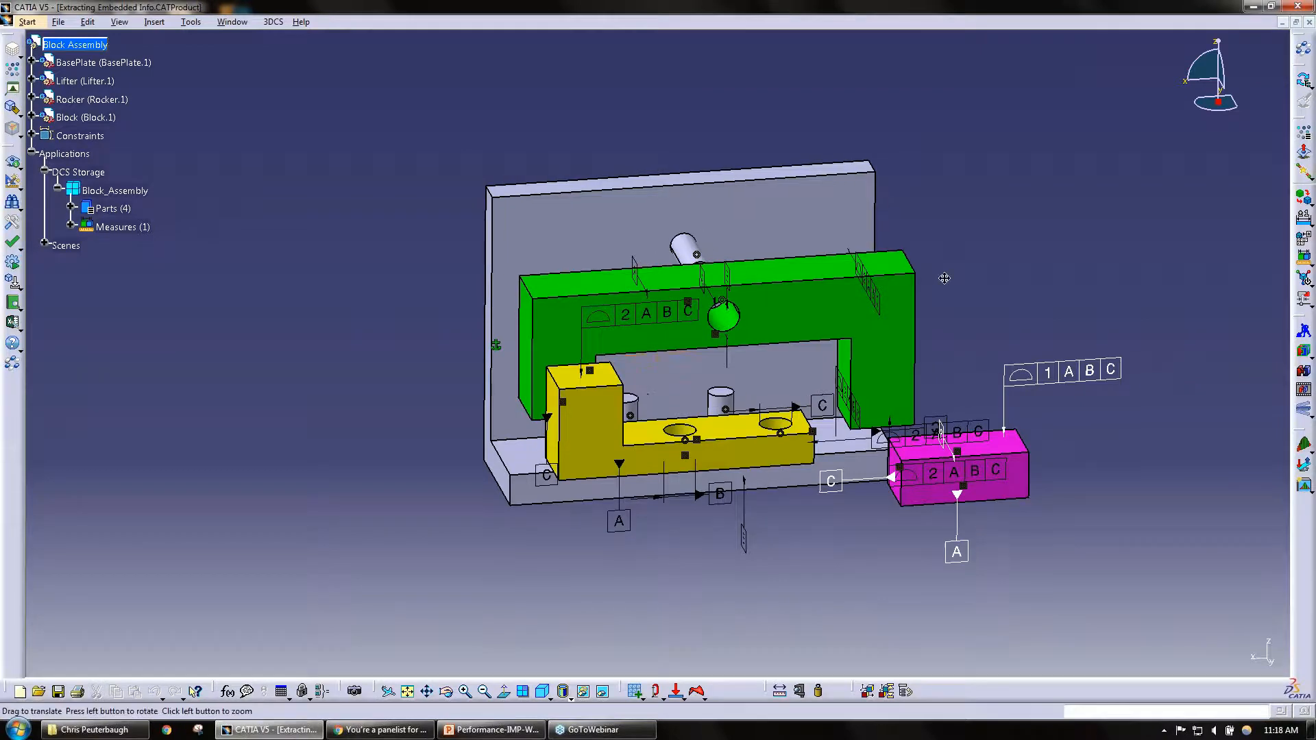
{"action": "middle_click_drag", "start_coordinate": [944, 279], "coordinate": [823, 265]}
{"action": "mouse_move", "coordinate": [480, 449]}
{"action": "middle_mouse_down"}
{"action": "mouse_move", "coordinate": [534, 456]}
{"action": "mouse_move", "coordinate": [504, 516]}
{"action": "middle_mouse_up"}
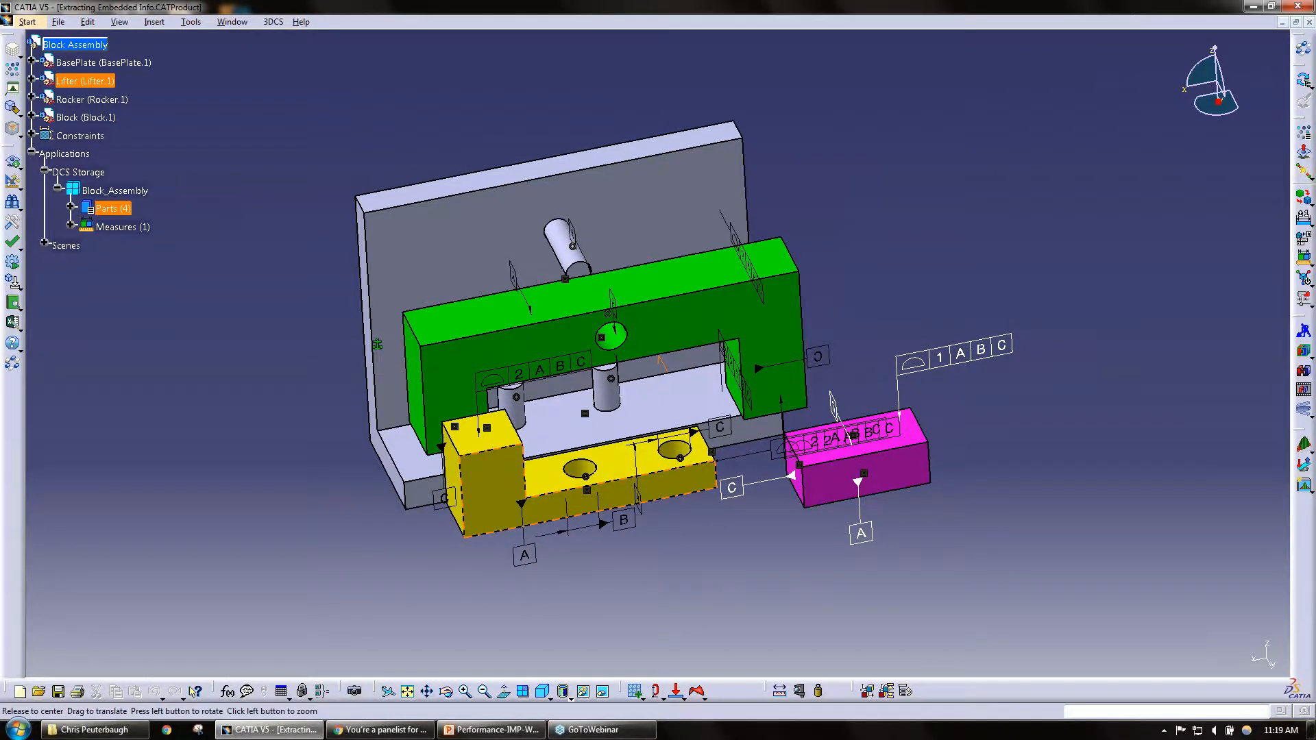
{"action": "mouse_move", "coordinate": [546, 513]}
{"action": "middle_mouse_down"}
{"action": "mouse_move", "coordinate": [623, 510]}
{"action": "mouse_move", "coordinate": [401, 498]}
{"action": "mouse_move", "coordinate": [663, 529]}
{"action": "middle_mouse_up"}
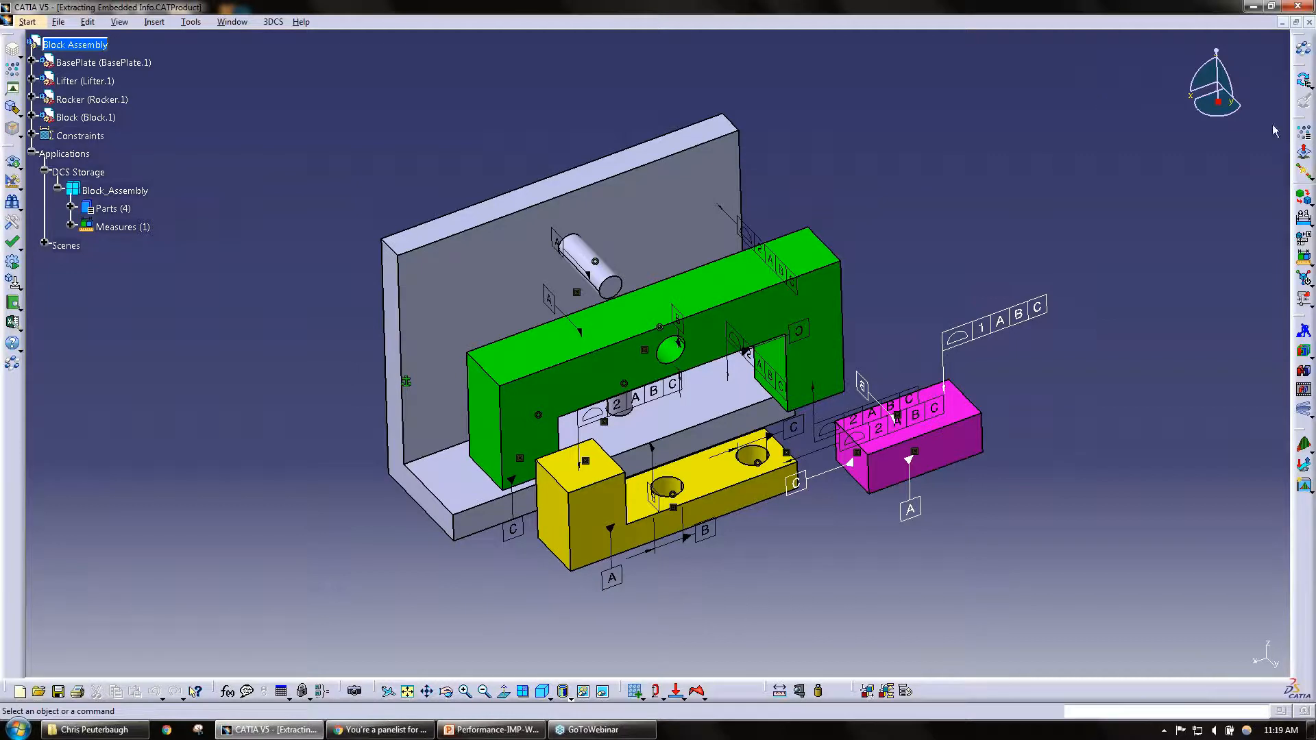
Step: Run Update GD&T with Extract From and All Components on Block_Assembly to bring the embedded GD&T into the 3DCS model
{"action": "left_click", "coordinate": [1308, 87]}
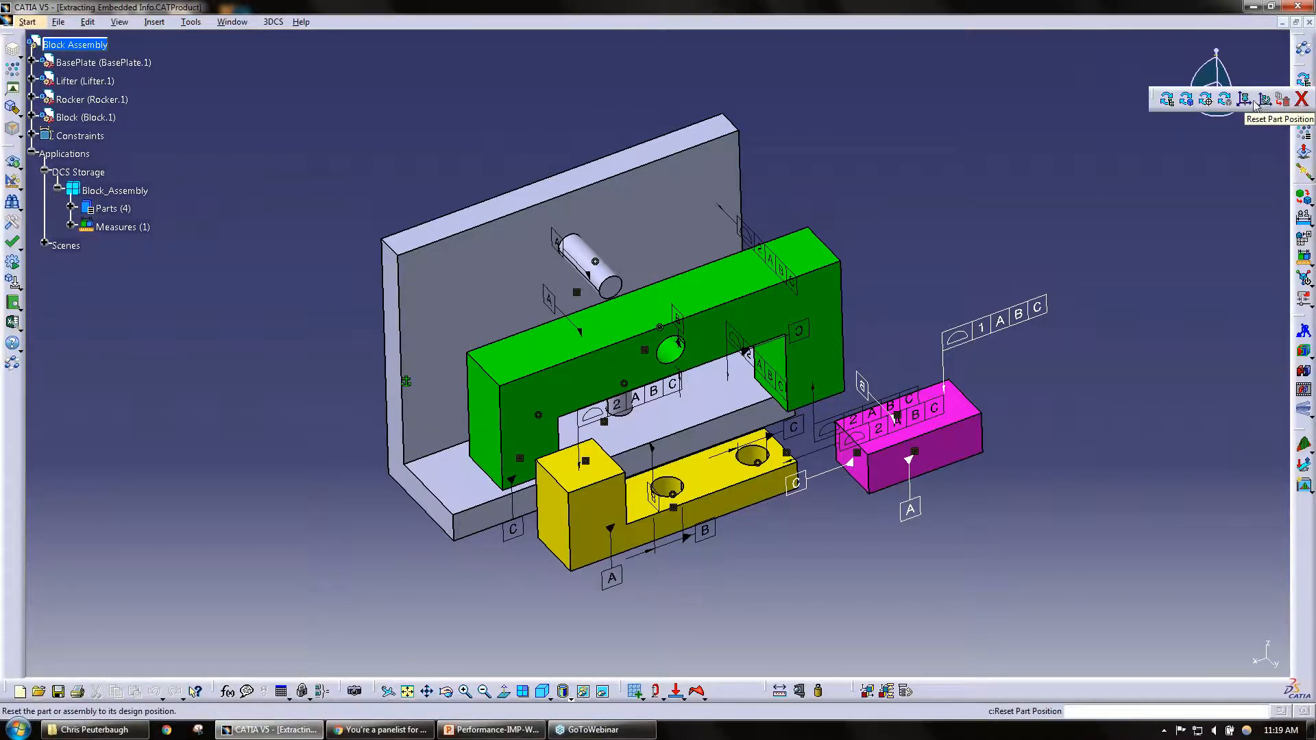
{"action": "left_click", "coordinate": [1207, 100]}
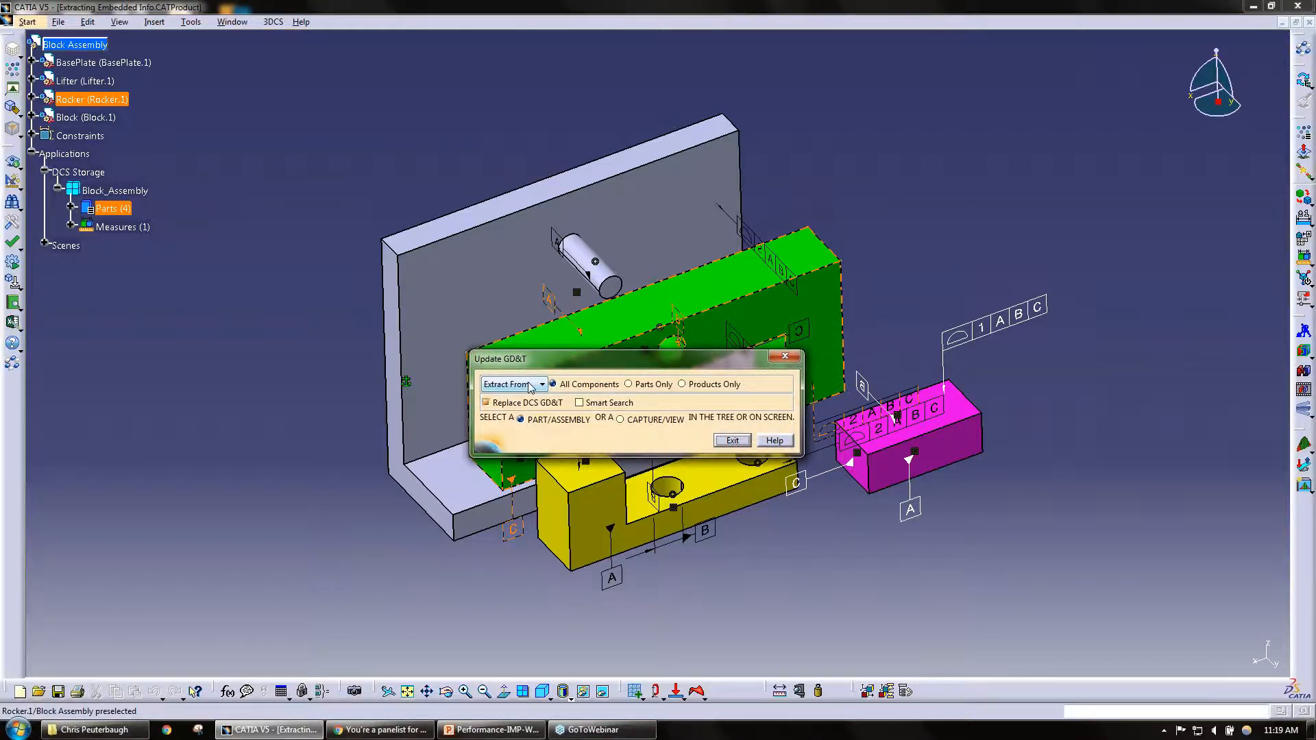
{"action": "left_click", "coordinate": [529, 386]}
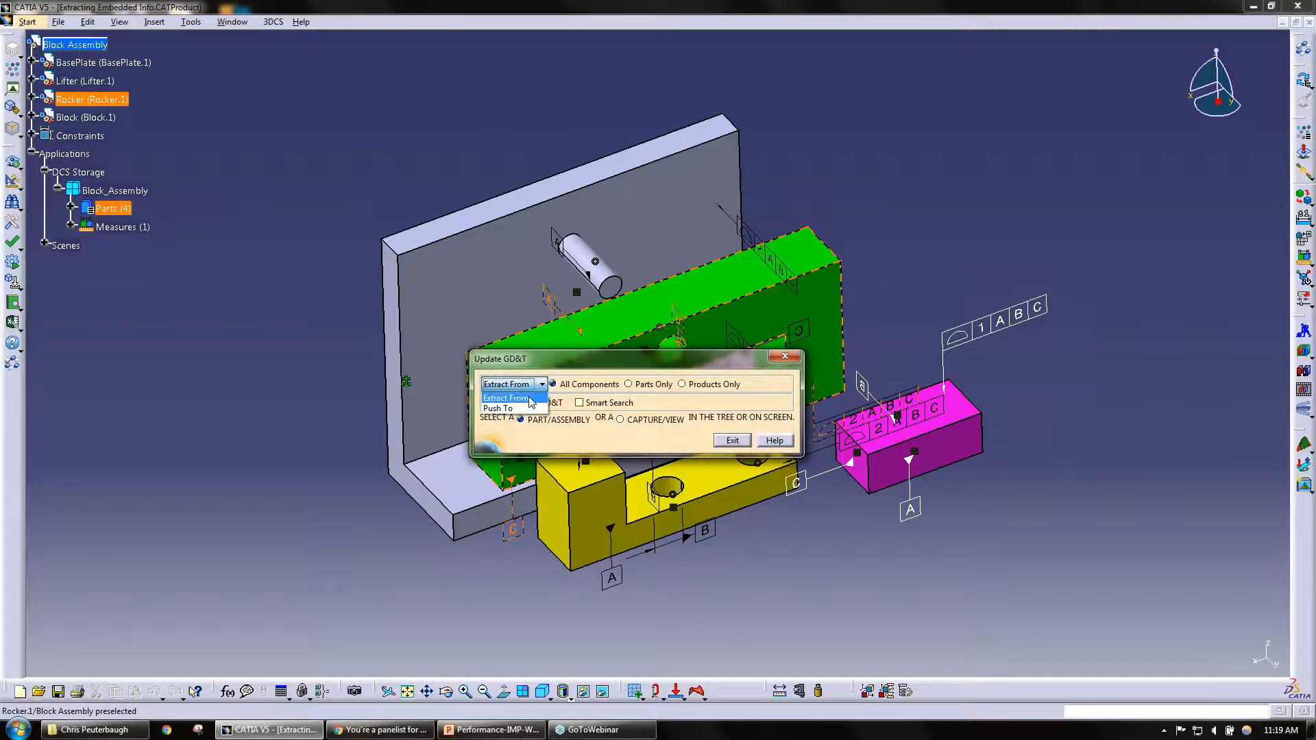
{"action": "left_click", "coordinate": [508, 399]}
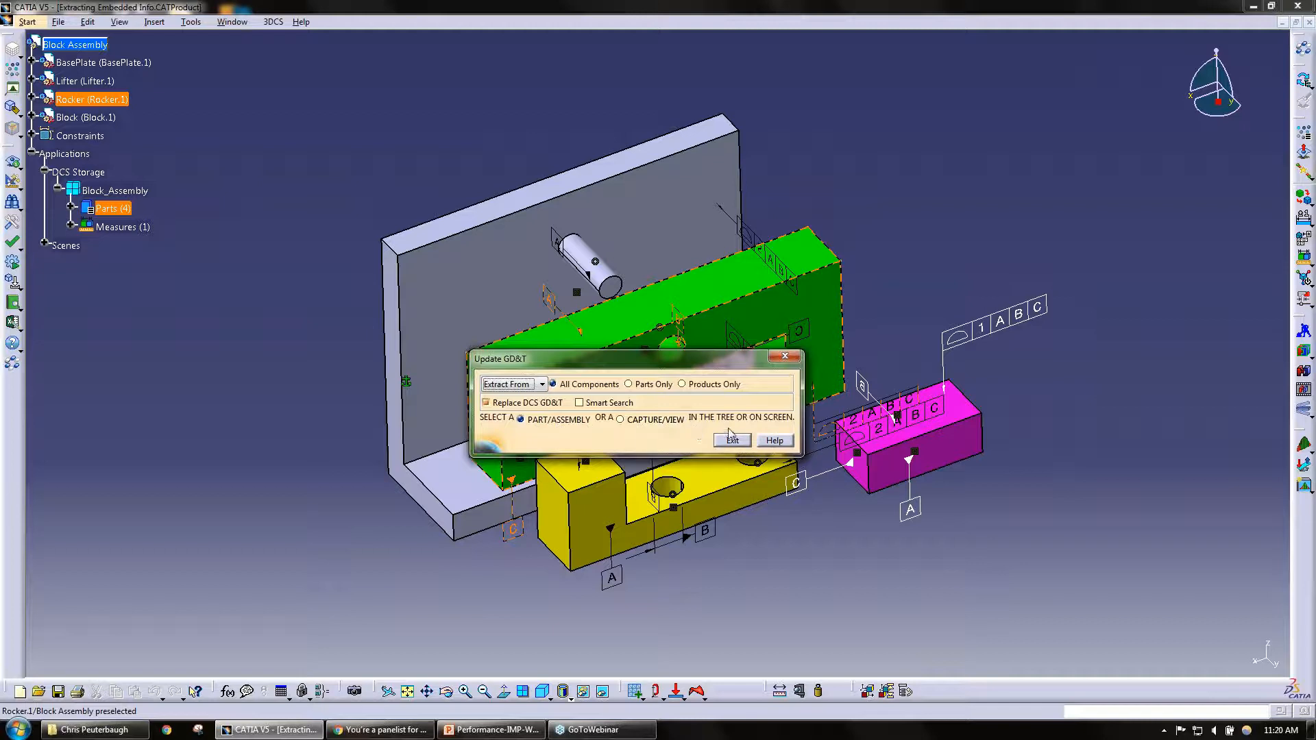
{"action": "left_click_drag", "start_coordinate": [538, 368], "coordinate": [585, 396]}
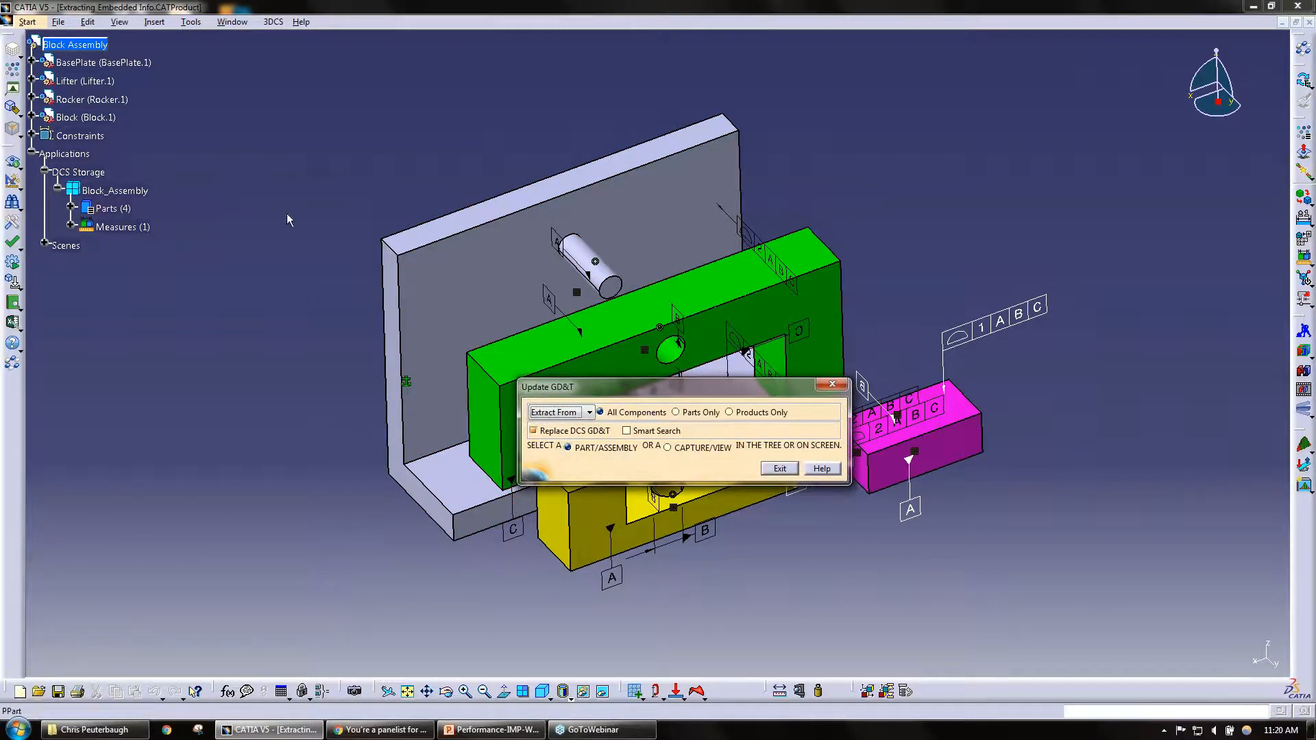
{"action": "left_click", "coordinate": [115, 190]}
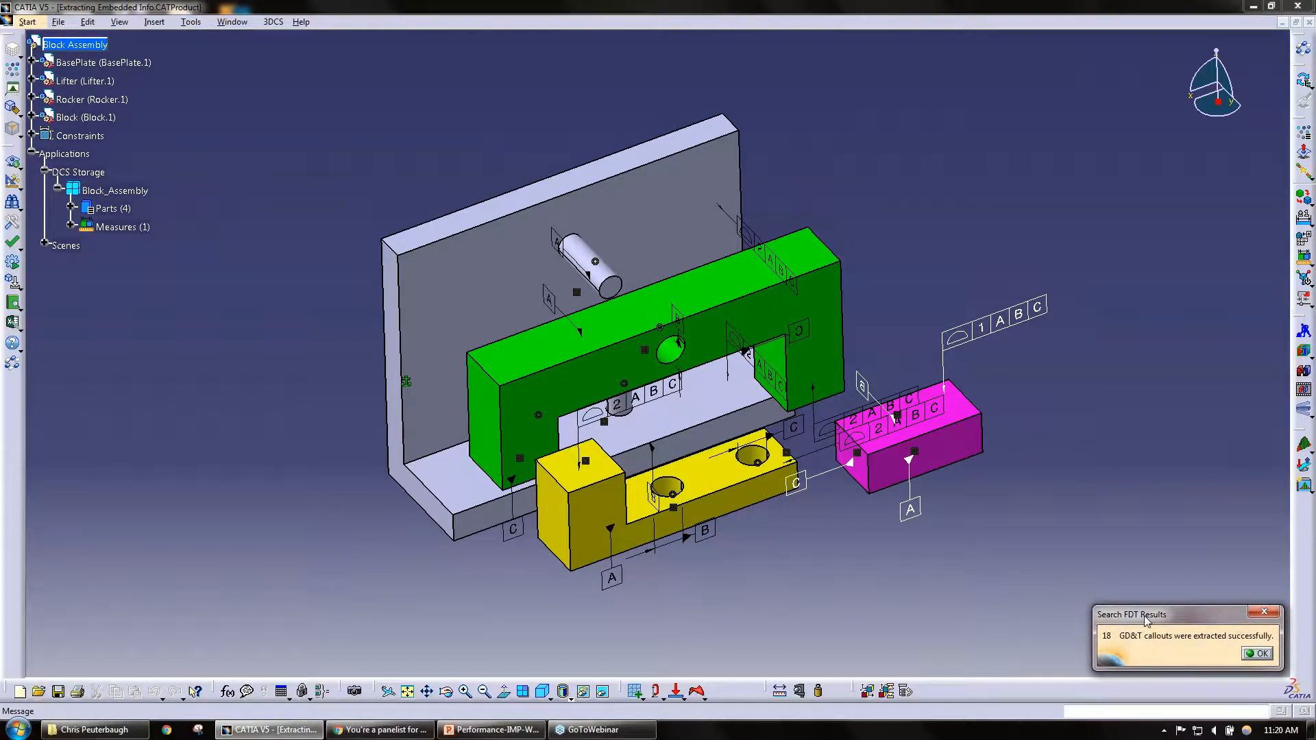
{"action": "left_click_drag", "start_coordinate": [1145, 620], "coordinate": [913, 199]}
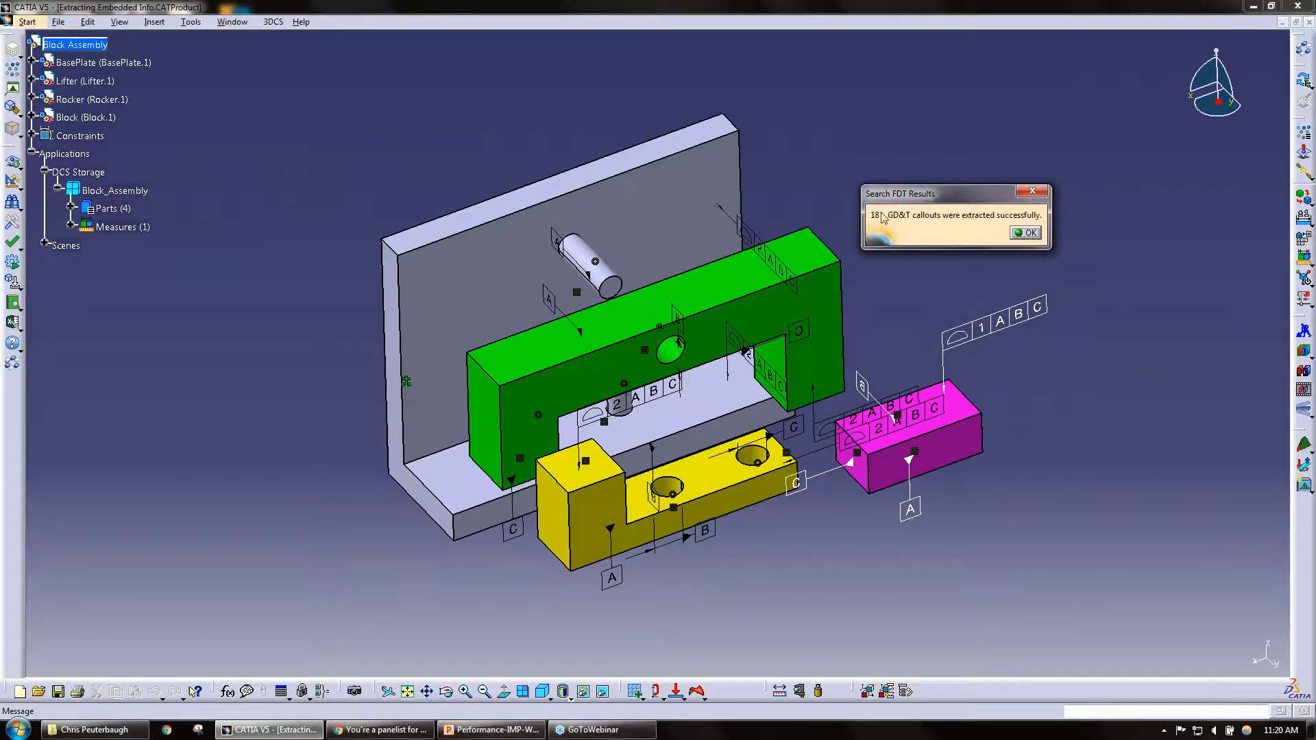
{"action": "left_click", "coordinate": [1026, 234]}
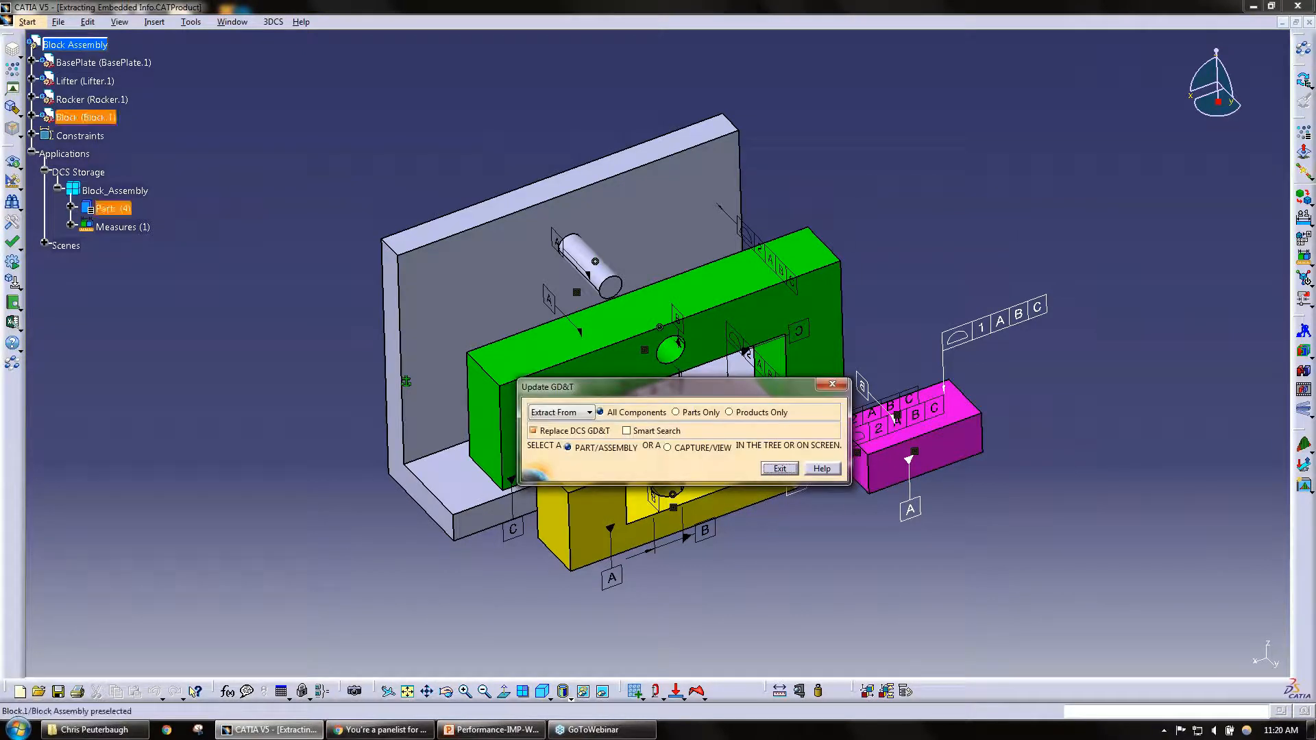
{"action": "left_click", "coordinate": [780, 468]}
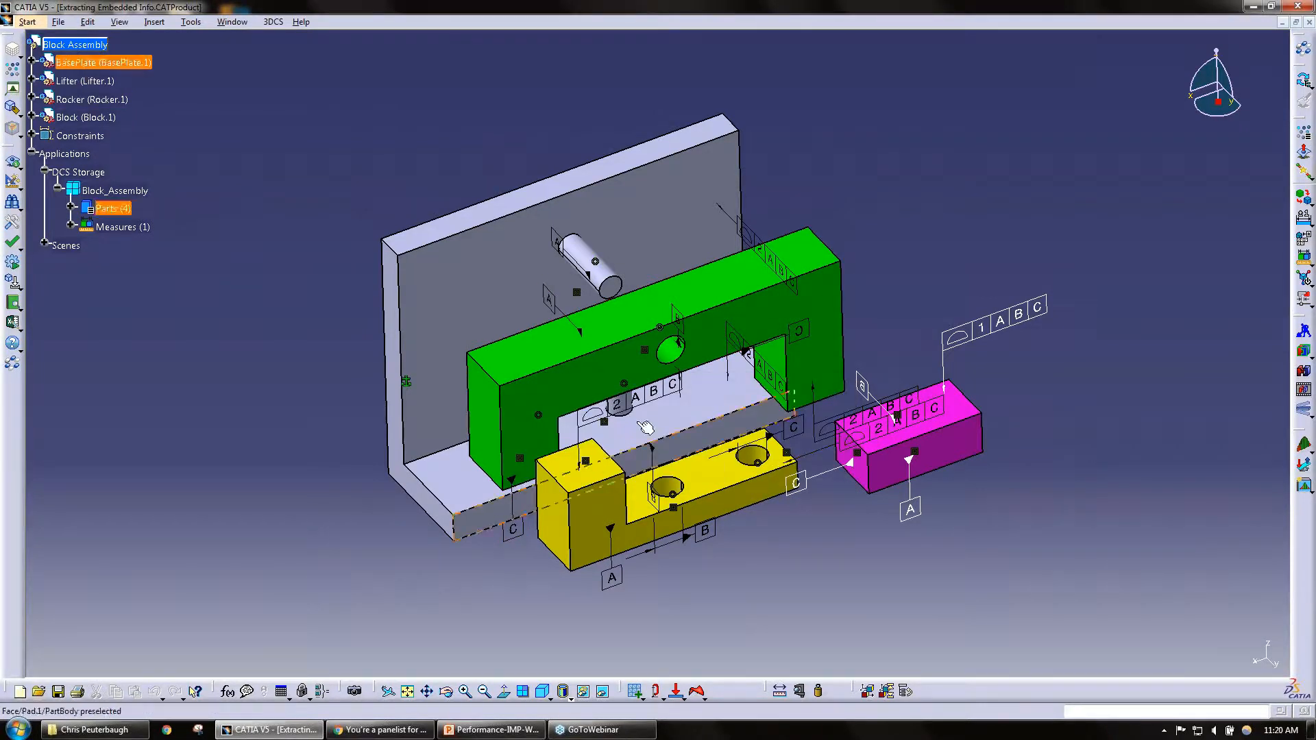
Step: Expand the Parts branch of Block_Assembly and its BasePlate_1, Lifter_1, Rocker_1 and Block_1 entries in the tree
{"action": "left_click", "coordinate": [72, 209]}
{"action": "left_click", "coordinate": [83, 226]}
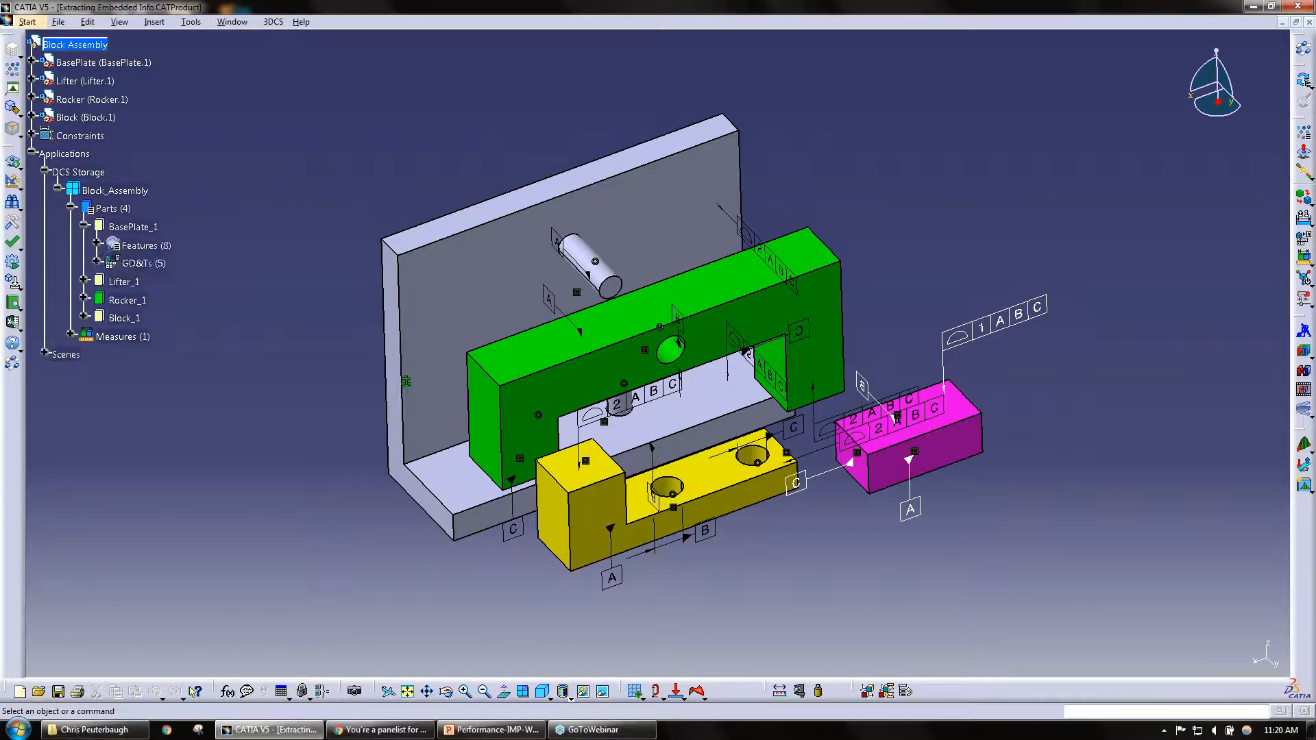
{"action": "left_click", "coordinate": [84, 281]}
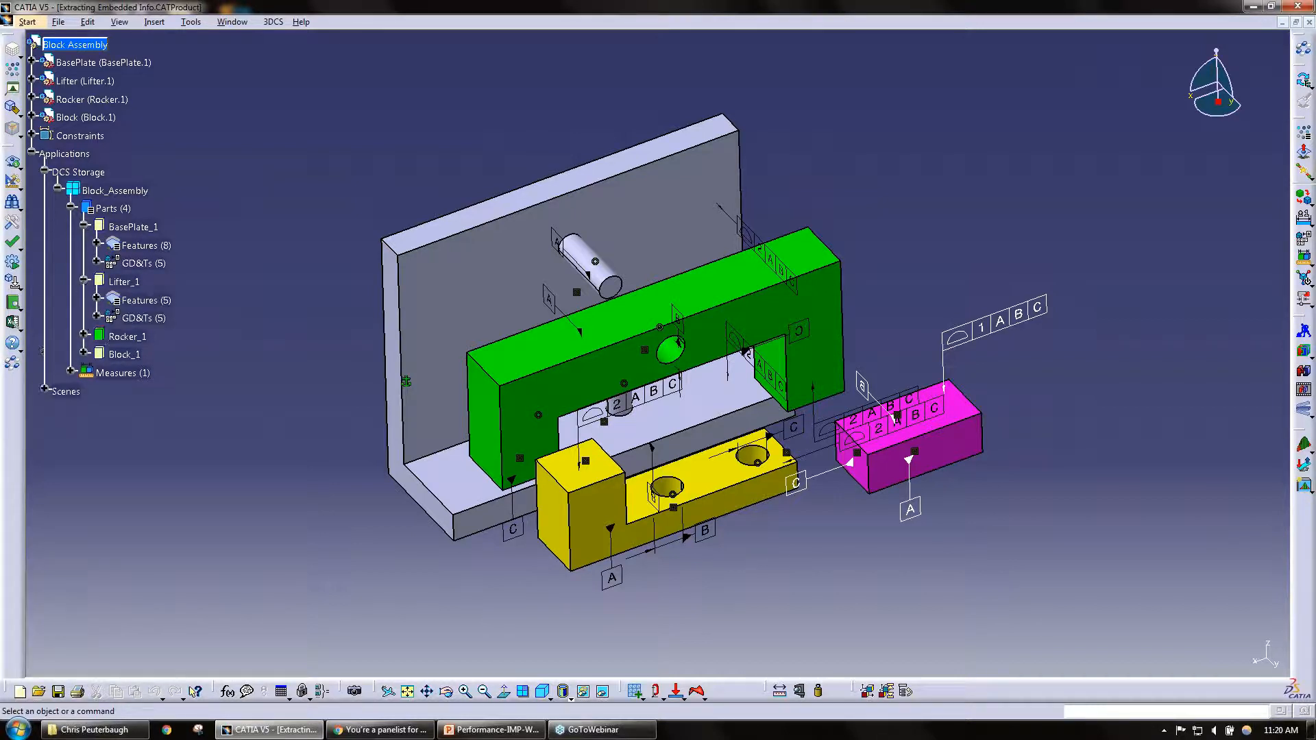
{"action": "left_click", "coordinate": [83, 336]}
{"action": "left_click", "coordinate": [83, 391]}
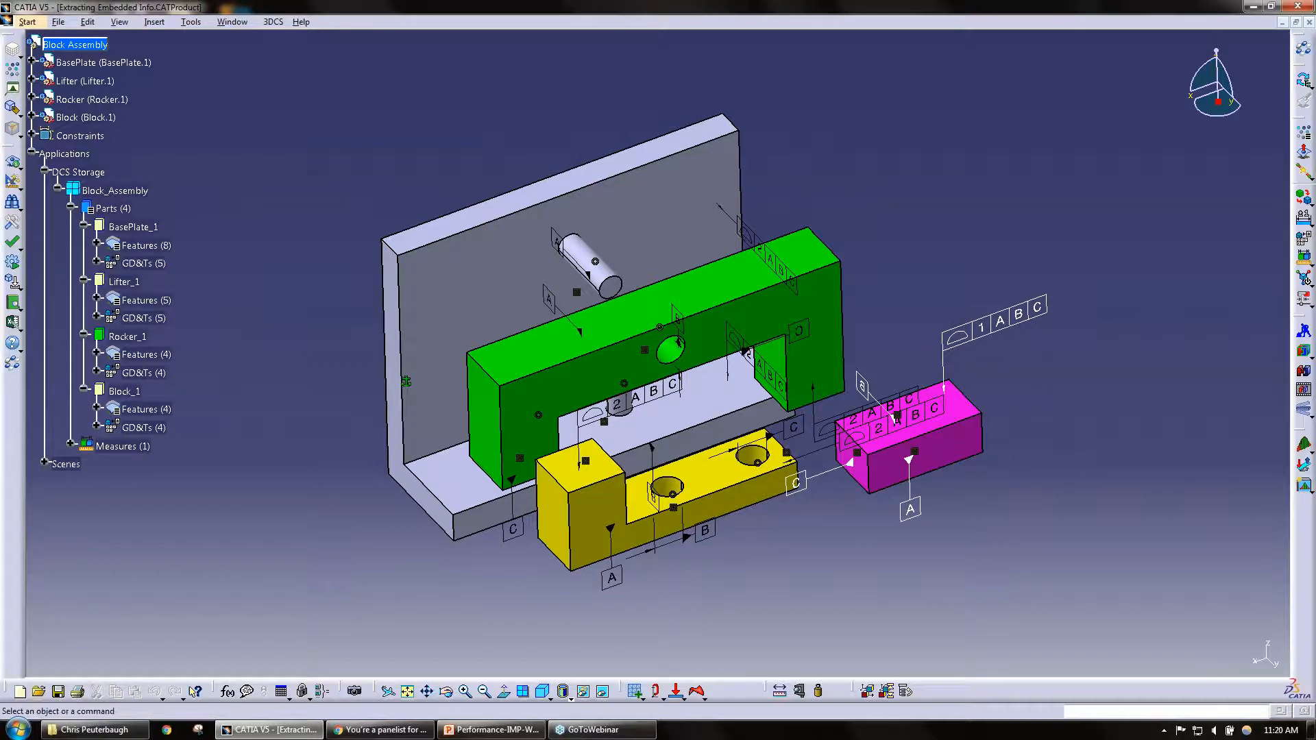
Step: Expand the GD&Ts lists of BasePlate_1, Lifter_1, Rocker_1 and Block_1 to show the extracted callouts
{"action": "left_click", "coordinate": [96, 262]}
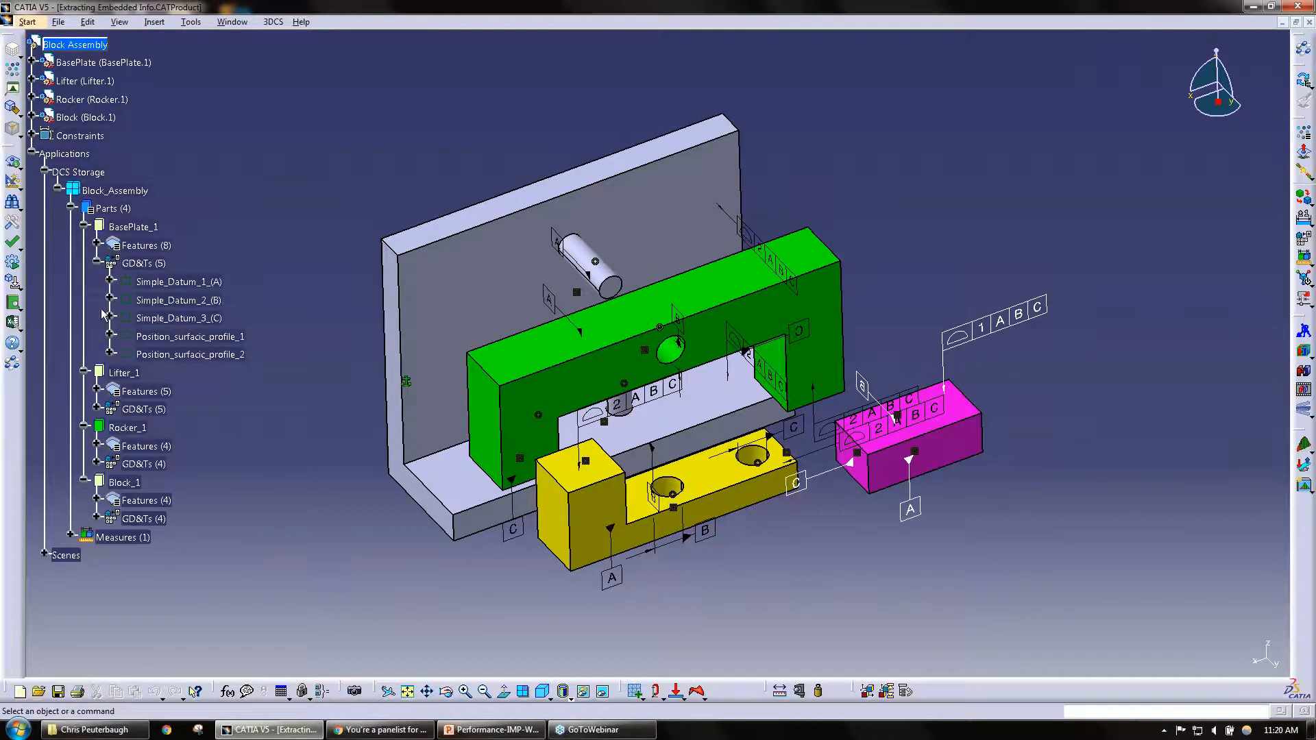
{"action": "left_click", "coordinate": [96, 409]}
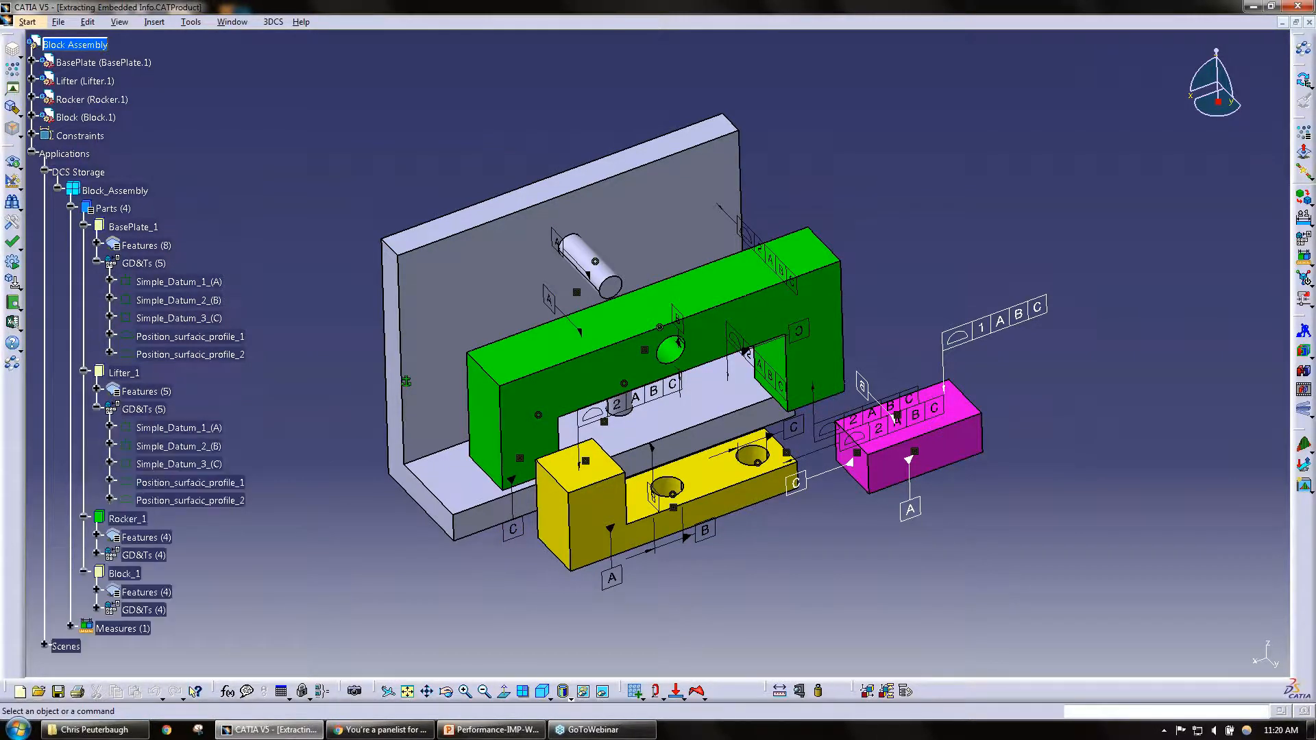
{"action": "left_click", "coordinate": [96, 555]}
{"action": "scroll", "coordinate": [164, 484], "scroll_direction": "down", "scroll_amount": 3}
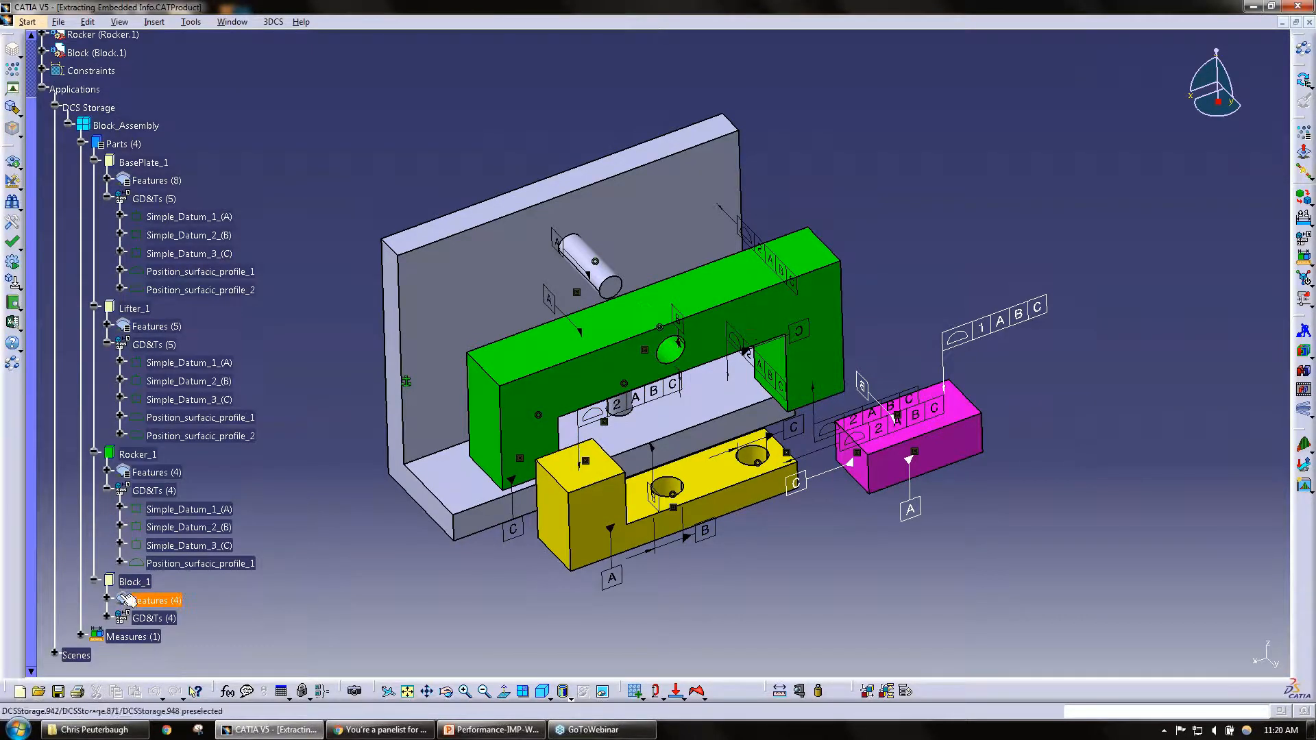
{"action": "left_click", "coordinate": [107, 618]}
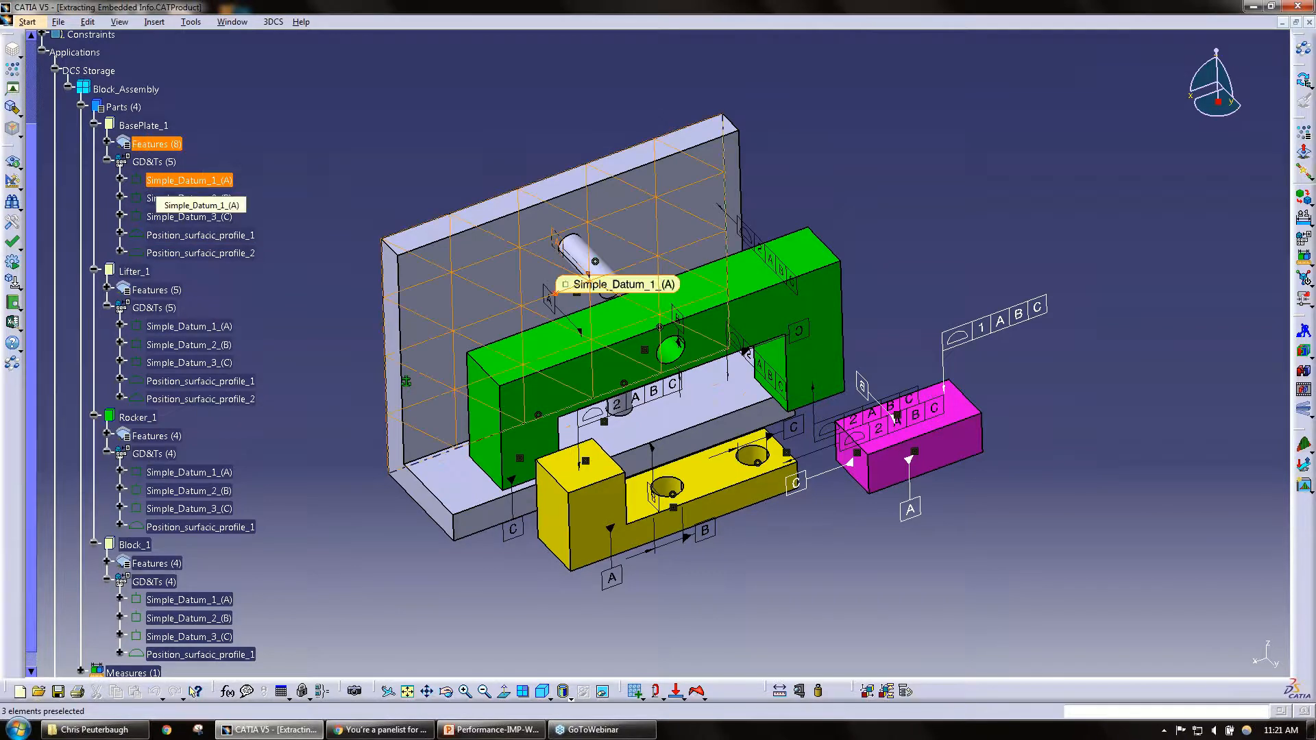
Step: Highlight Simple_Datum_1_(A), Position_surfacic_profile_1 and Position_surfacic_profile_2 of BasePlate_1 to examine which faces they control
{"action": "middle_click_drag", "start_coordinate": [614, 505], "coordinate": [726, 511]}
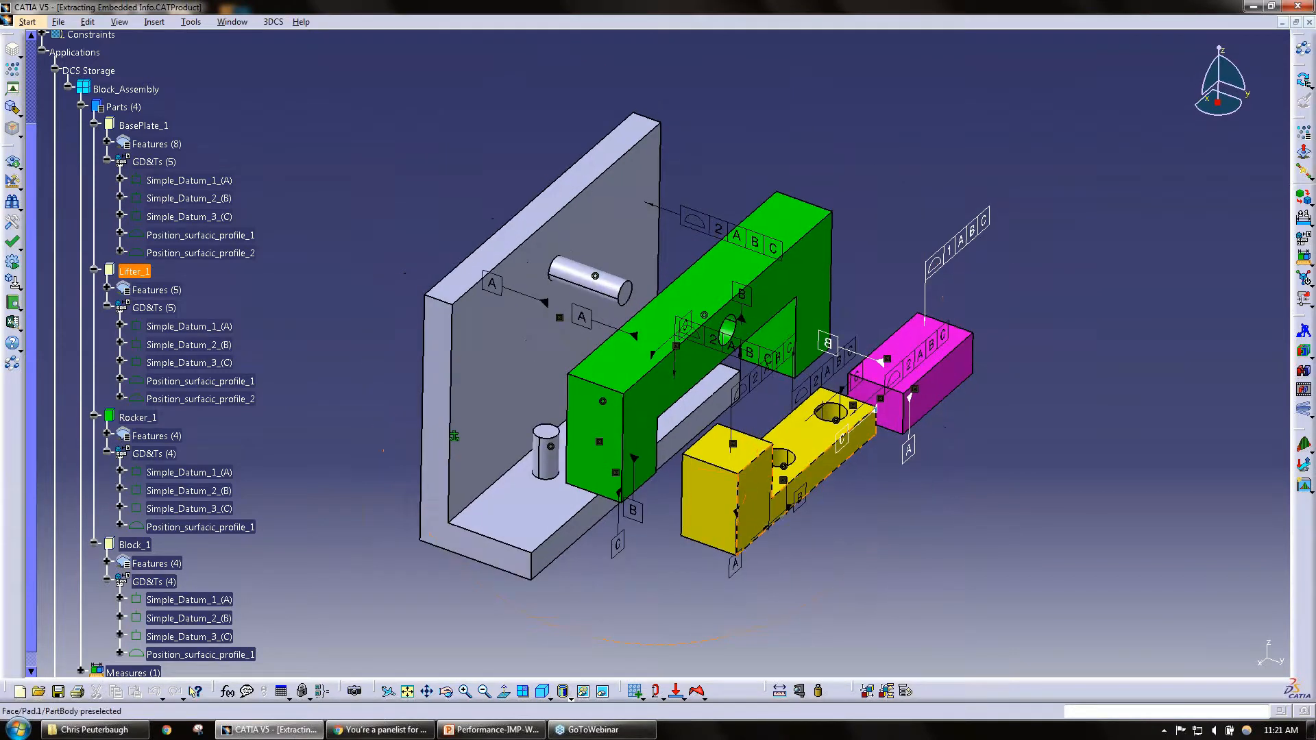
{"action": "left_click", "coordinate": [189, 180]}
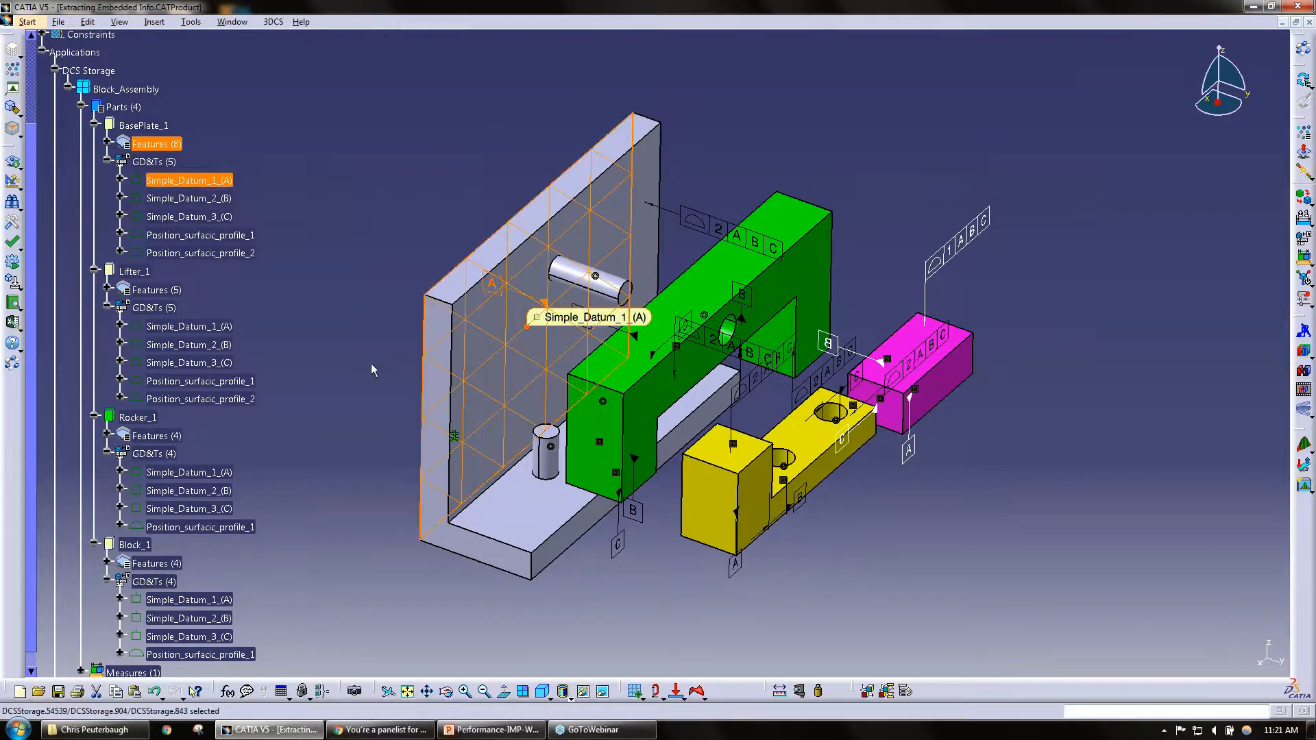
{"action": "middle_click_drag", "start_coordinate": [422, 439], "coordinate": [579, 541]}
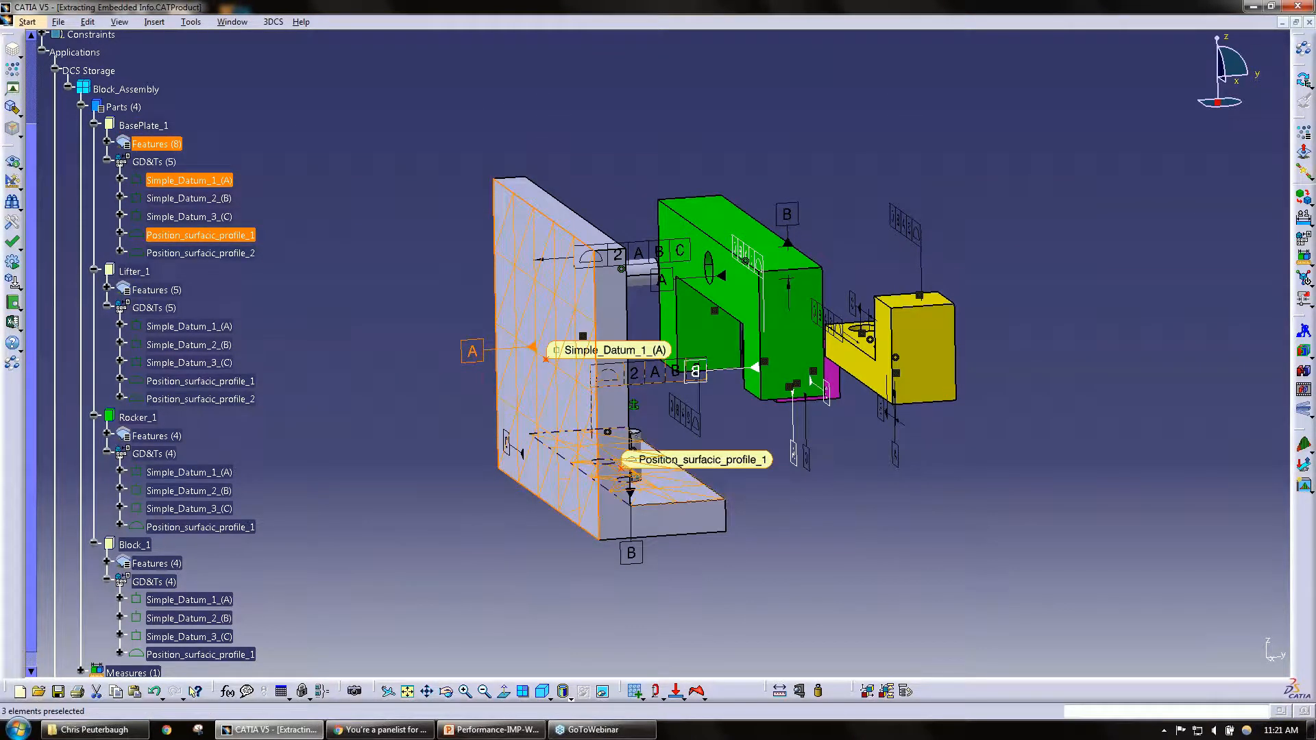
{"action": "left_click", "coordinate": [226, 238]}
{"action": "left_click", "coordinate": [206, 253]}
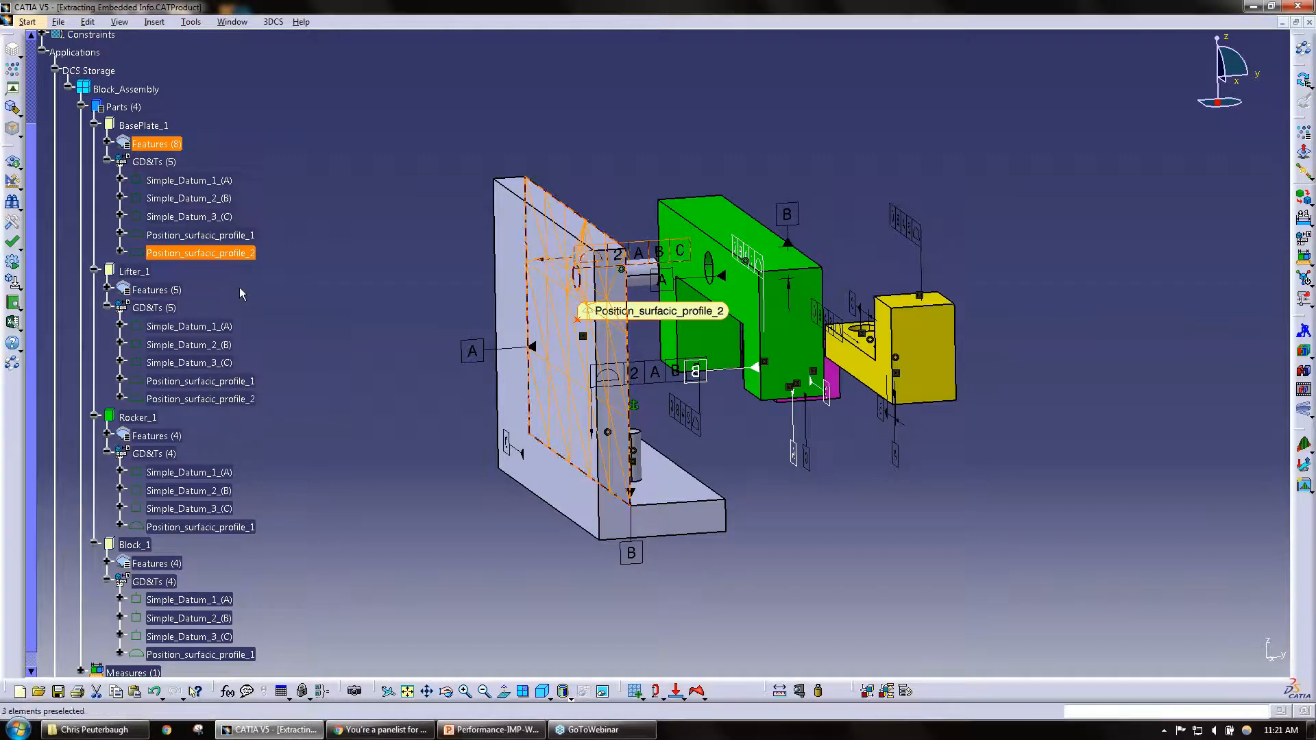
Step: Highlight Position_surfacic_profile_1 of Rocker_1 to examine its controlled face, and clear the selection
{"action": "scroll", "coordinate": [199, 327], "scroll_direction": "down", "scroll_amount": 3}
{"action": "left_click", "coordinate": [202, 462]}
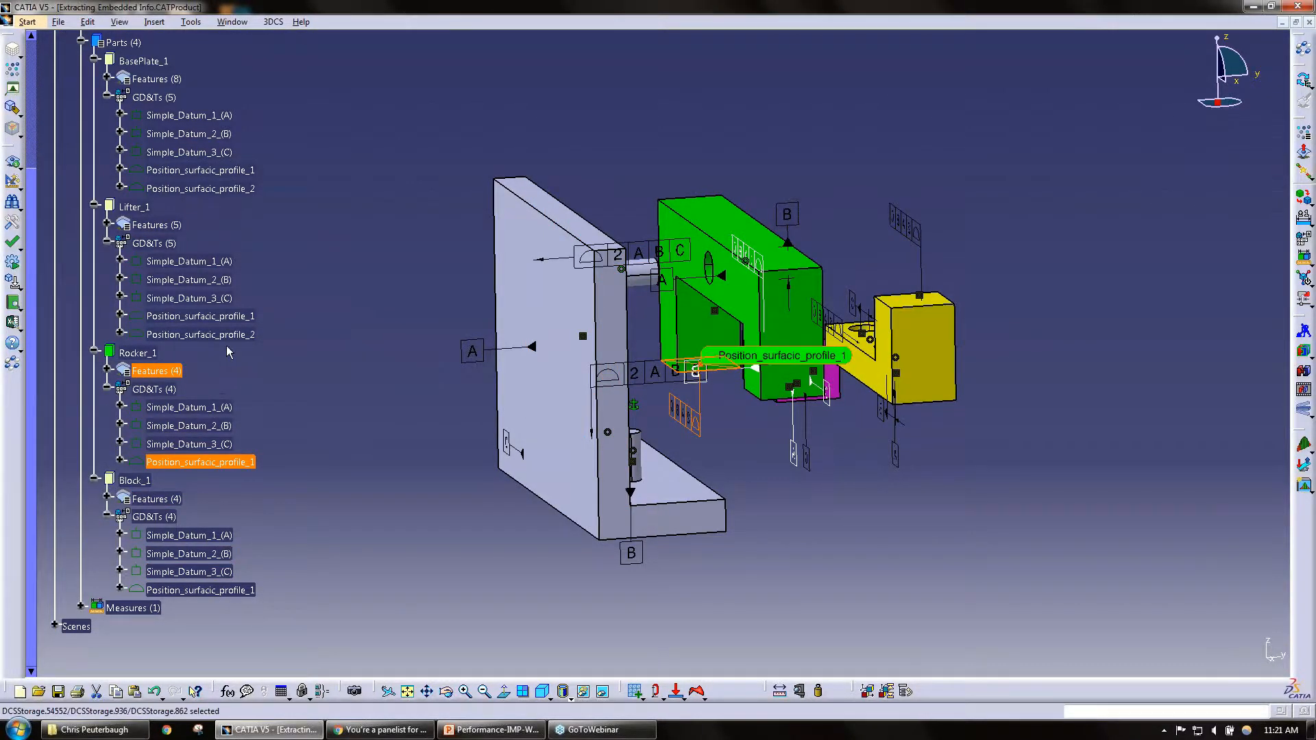
{"action": "scroll", "coordinate": [228, 345], "scroll_direction": "up", "scroll_amount": 3}
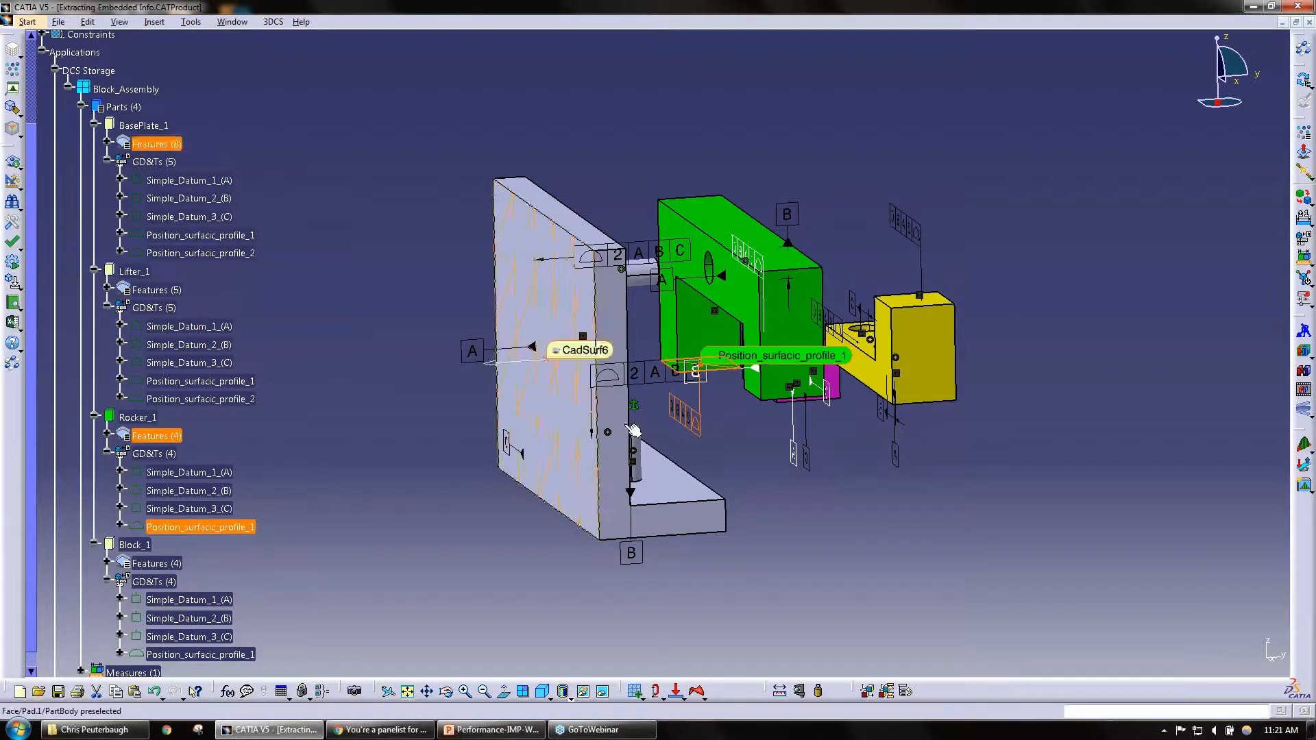
{"action": "left_click", "coordinate": [727, 439]}
{"action": "middle_click_drag", "start_coordinate": [656, 523], "coordinate": [504, 508]}
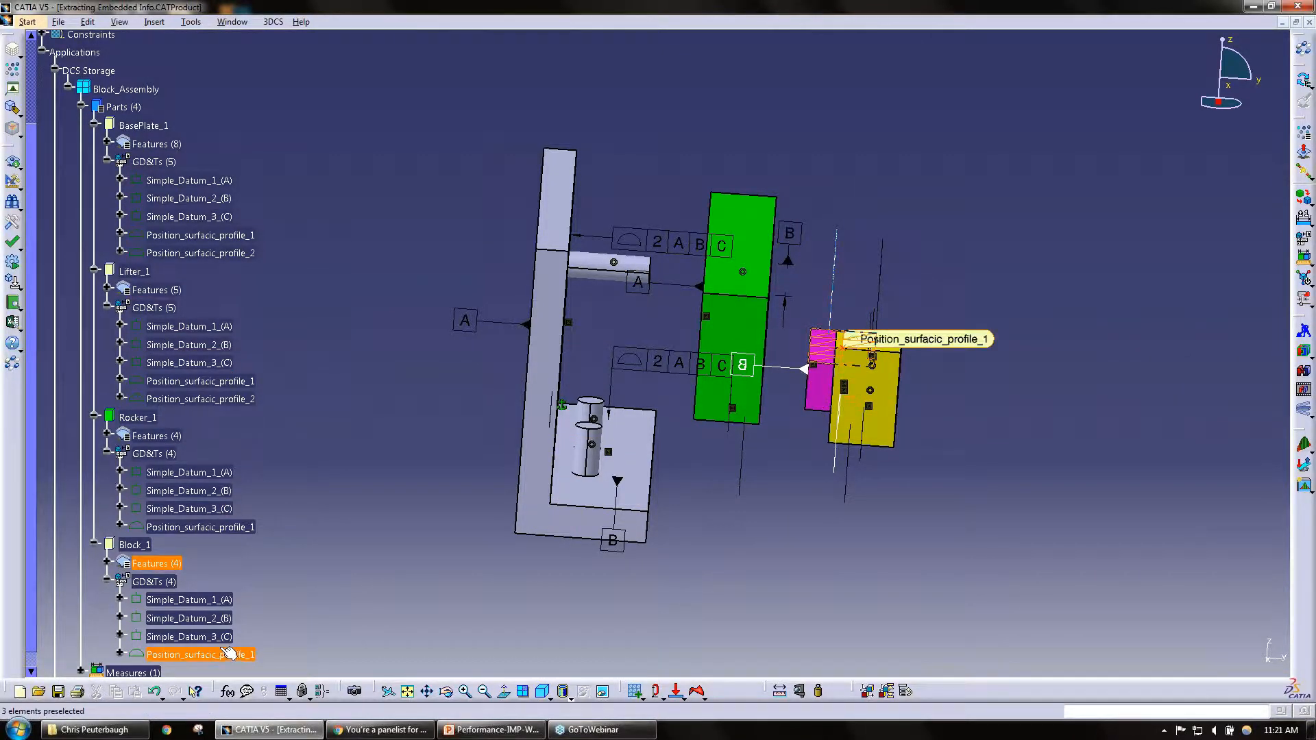
Step: Open the GD&T definition of Lifter_1's Position_surfacic_profile_1, review its settings and close it
{"action": "left_click", "coordinate": [872, 358]}
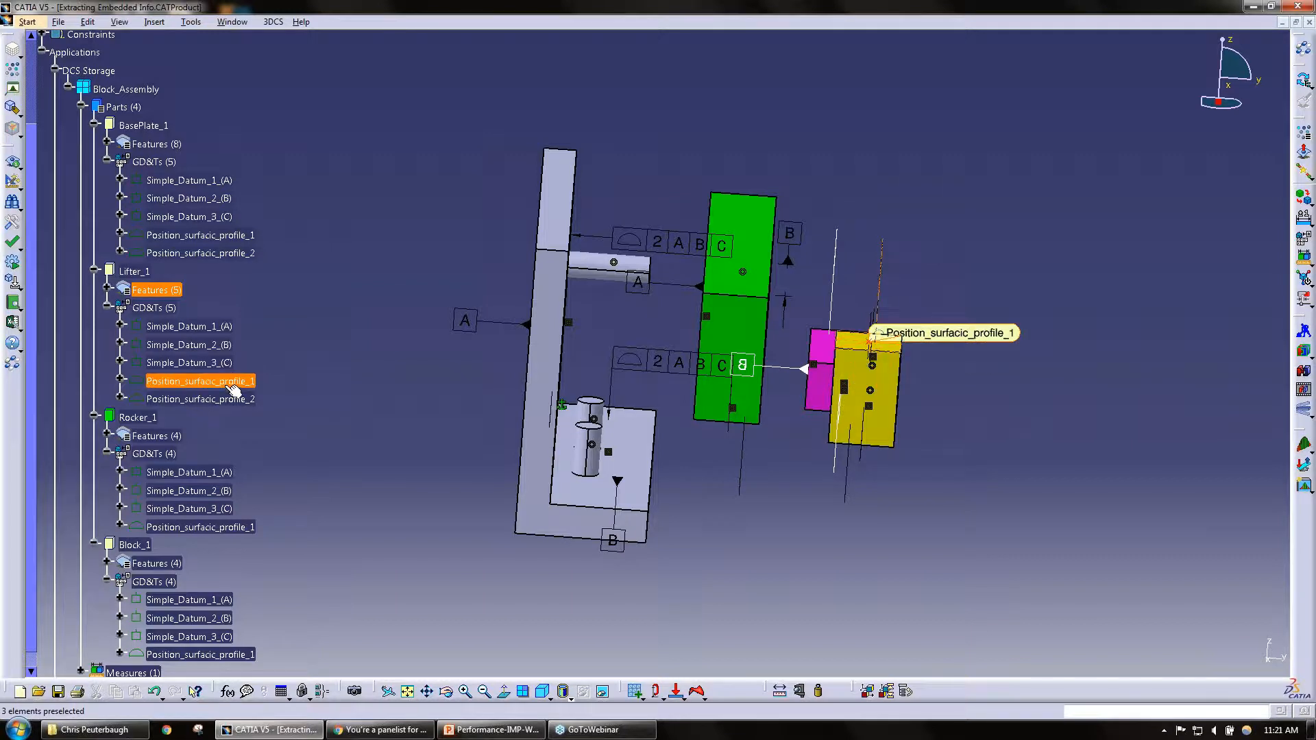
{"action": "double_click", "coordinate": [871, 343]}
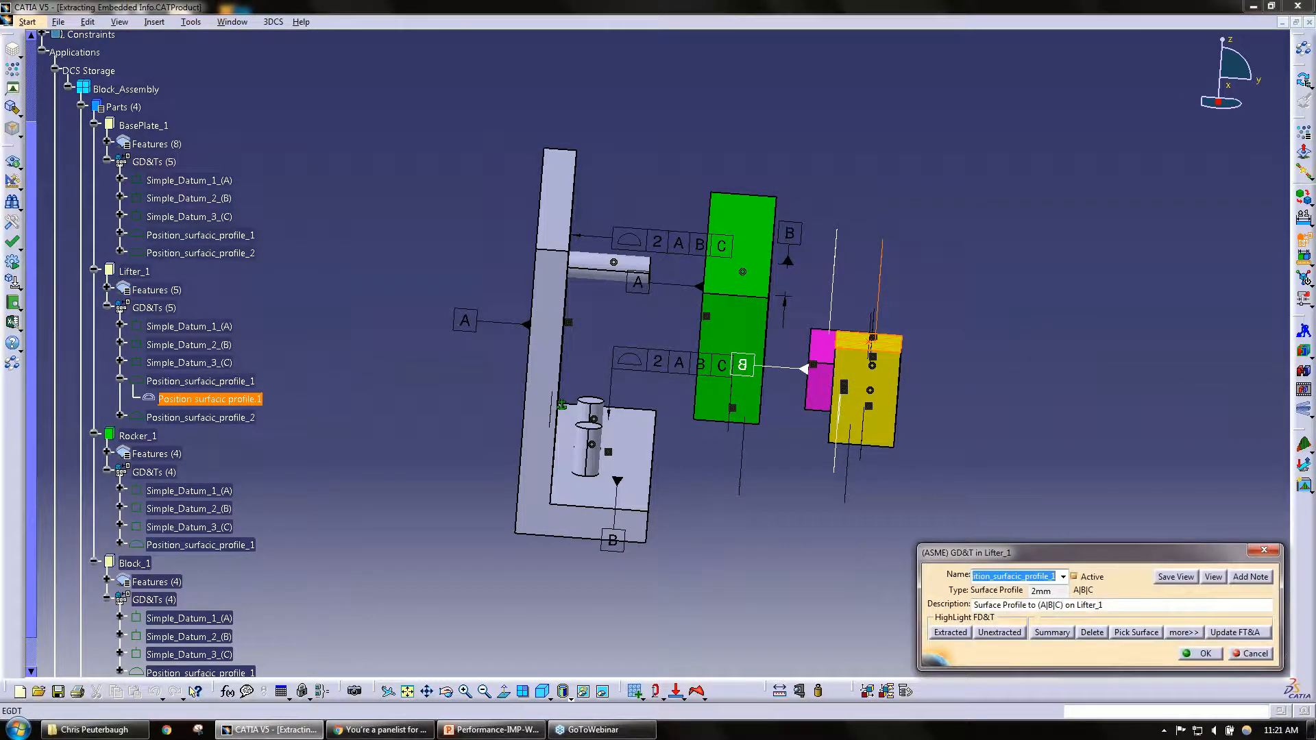
{"action": "left_click_drag", "start_coordinate": [1013, 559], "coordinate": [791, 117]}
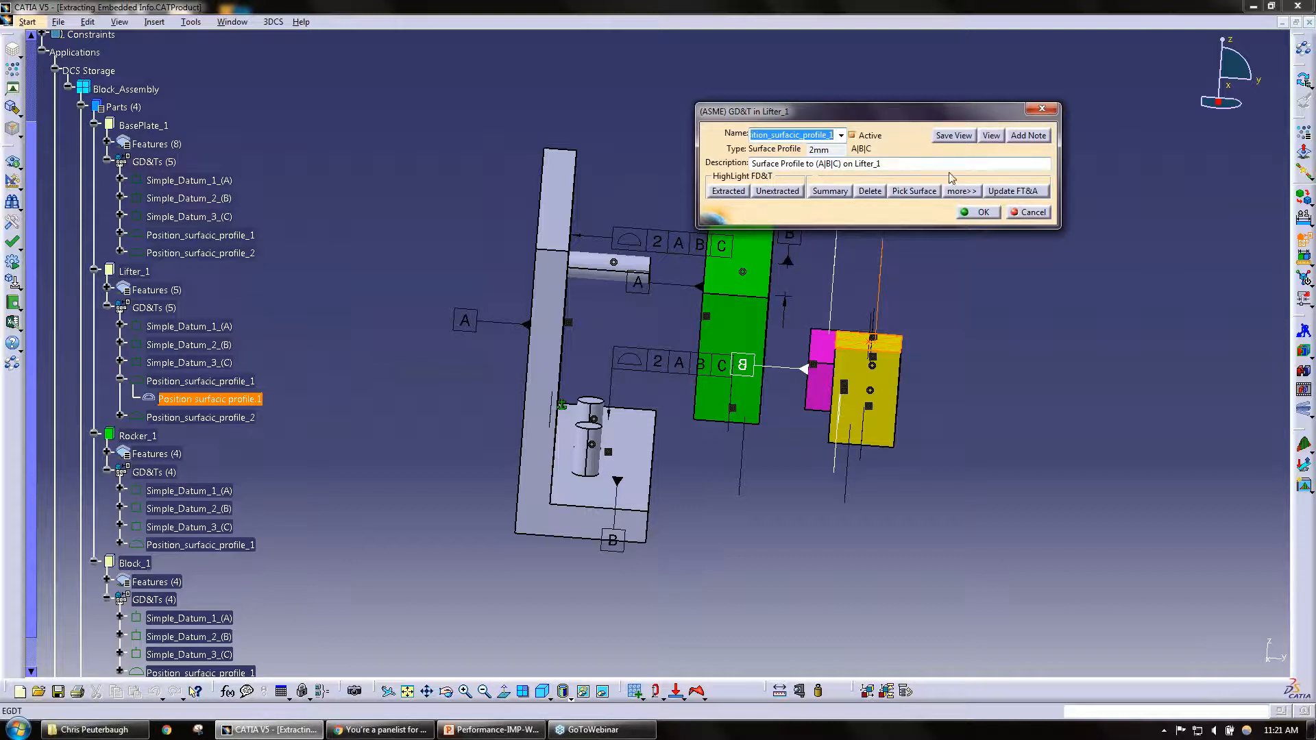
{"action": "left_click", "coordinate": [983, 212]}
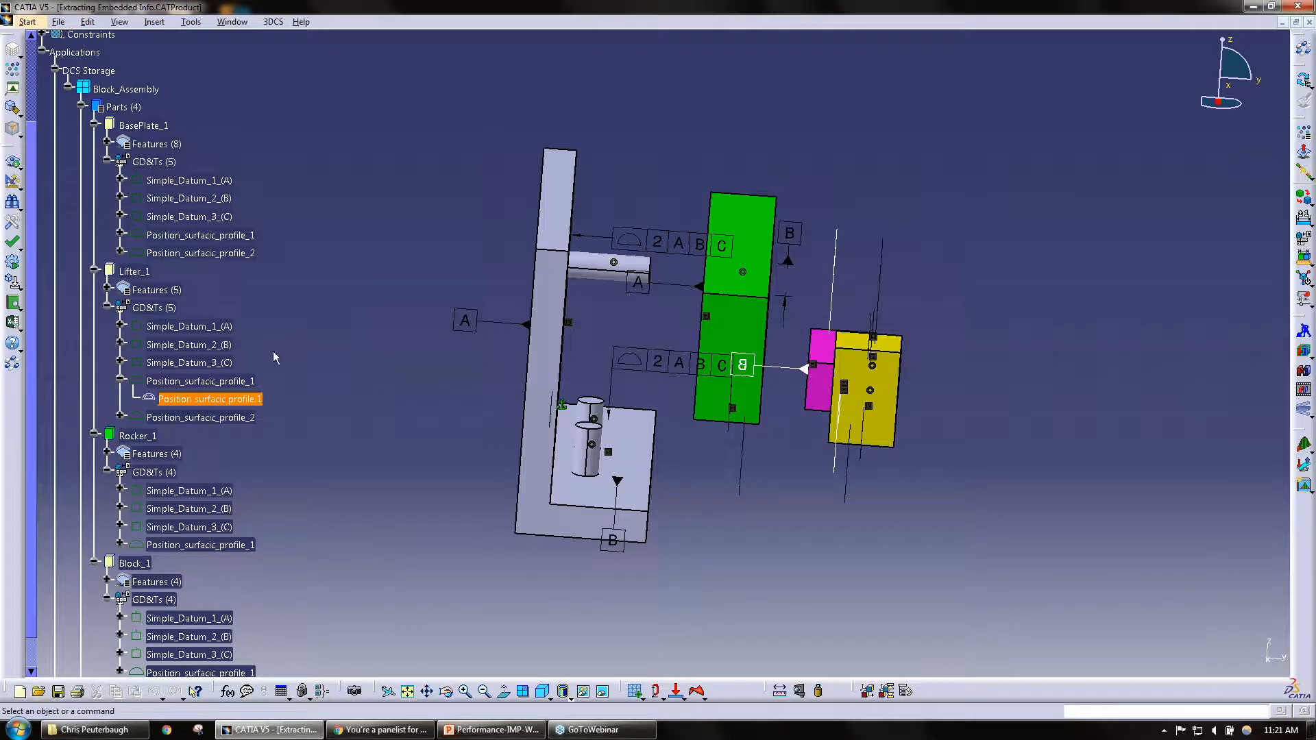
Step: Collapse the GD&Ts lists of Lifter_1 and BasePlate_1 in the tree and expand both again
{"action": "left_click", "coordinate": [107, 307]}
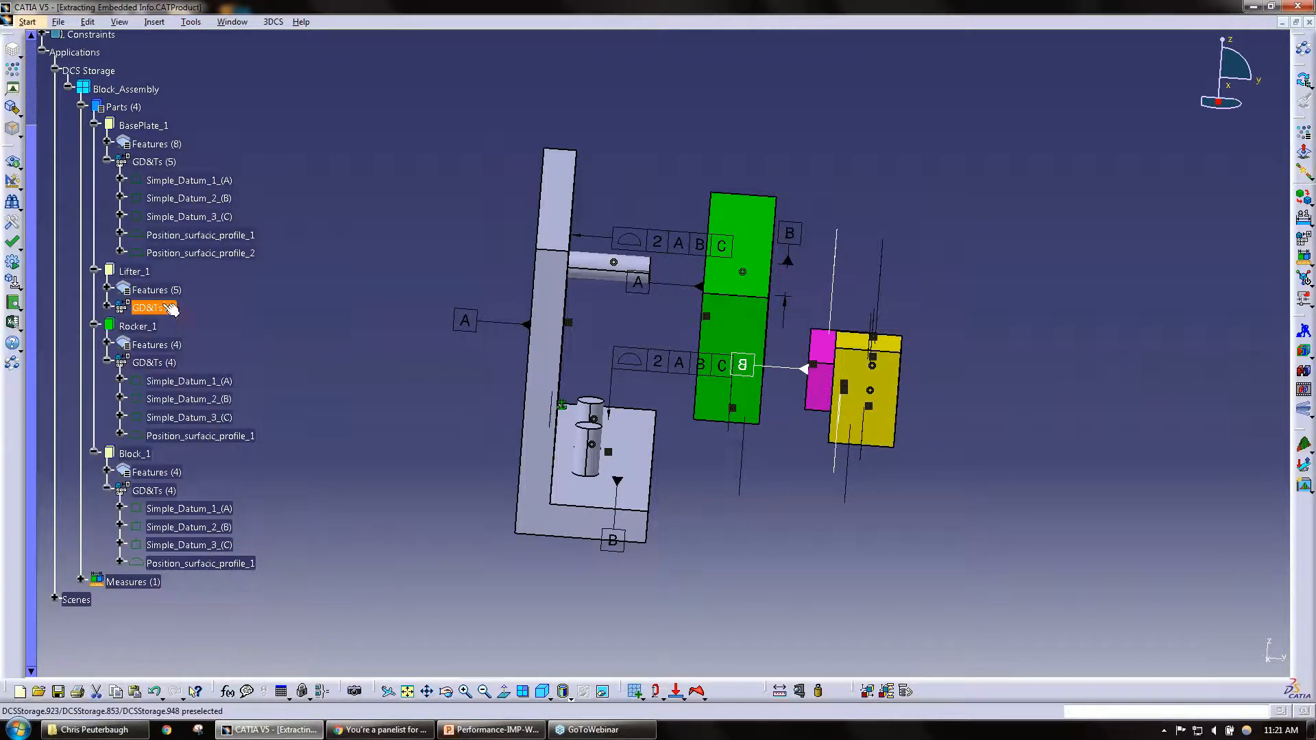
{"action": "left_click", "coordinate": [170, 309]}
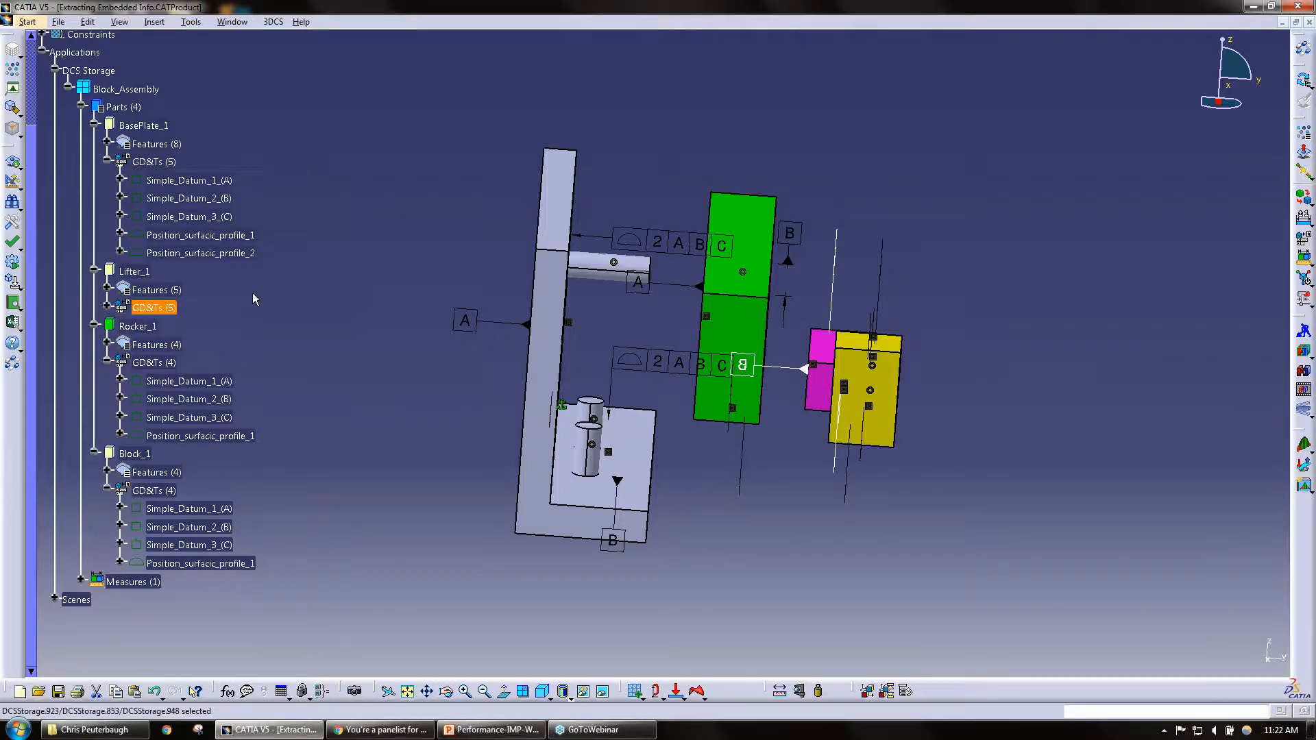
{"action": "left_click", "coordinate": [106, 162]}
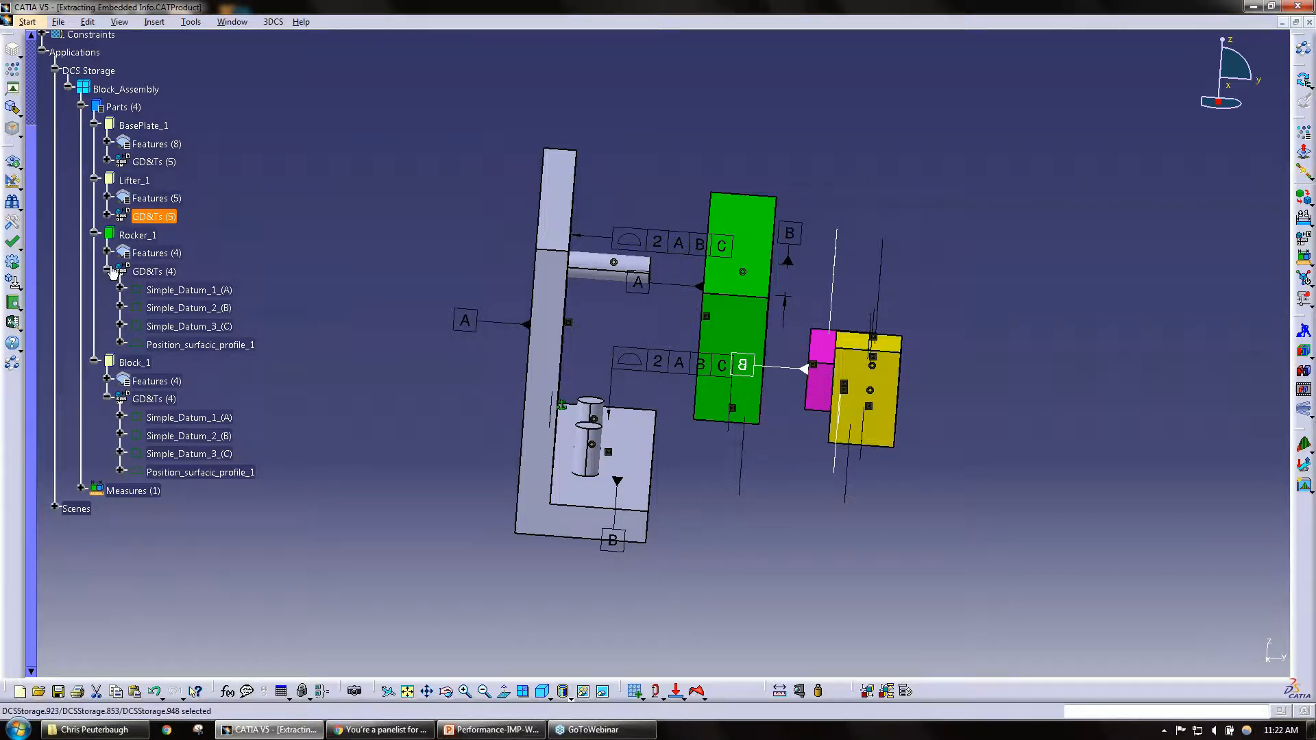
{"action": "left_click", "coordinate": [107, 216]}
{"action": "left_click", "coordinate": [107, 161]}
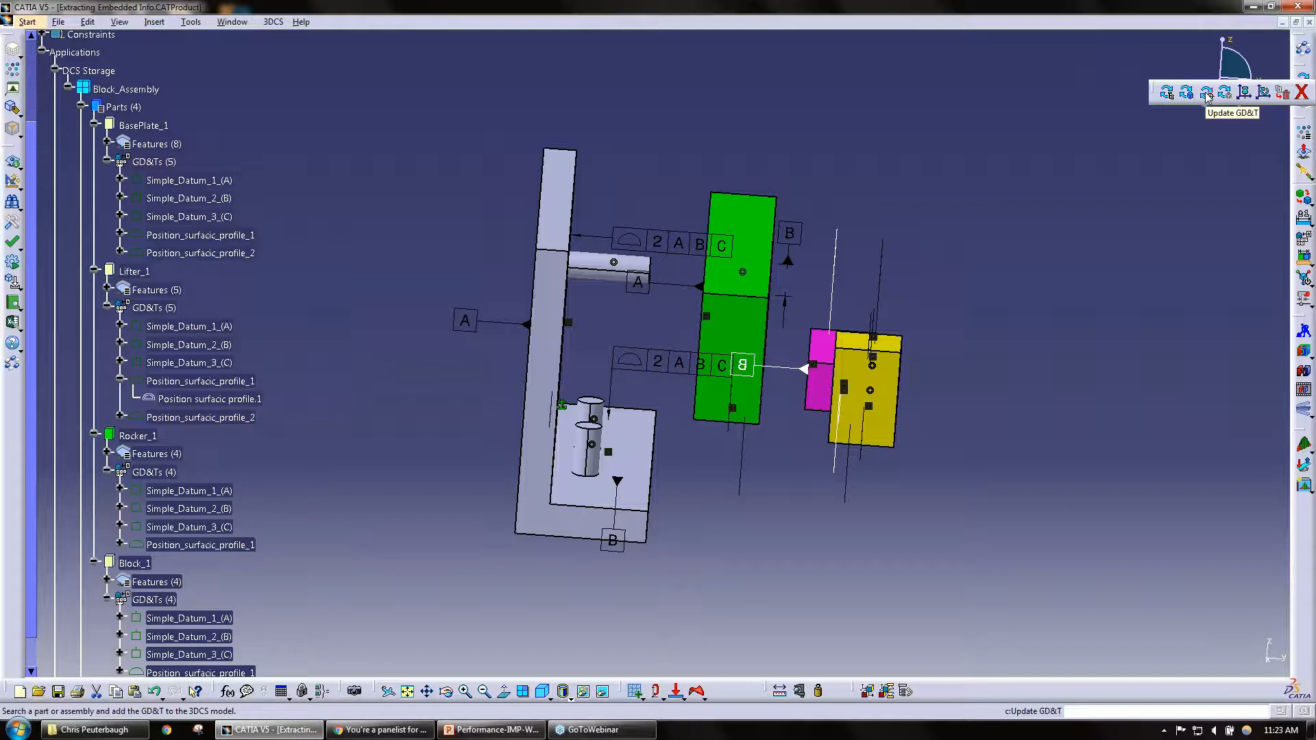
Step: Collapse BasePlate_1's GD&Ts list and Lifter_1's Position_surfacic_profile_1 in the tree, leaving Lifter_1's GD&Ts list expanded
{"action": "left_click", "coordinate": [1206, 95]}
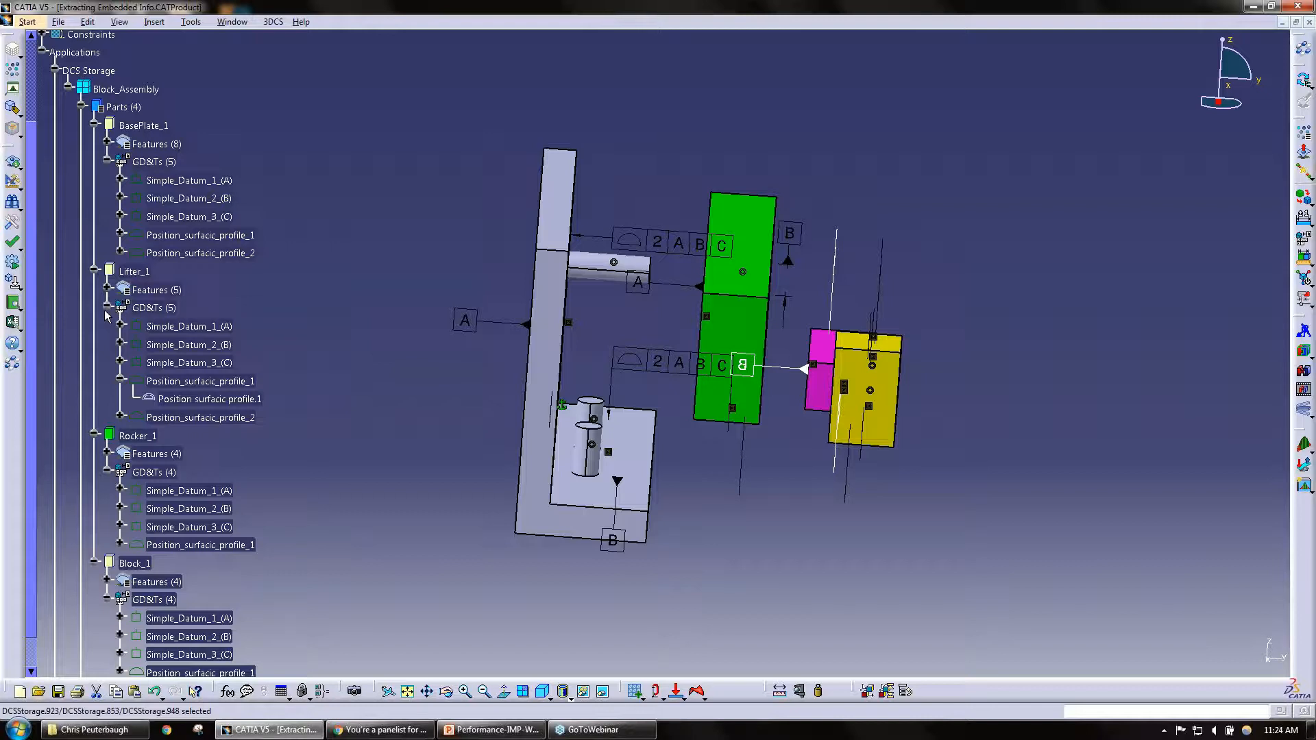
{"action": "left_click", "coordinate": [107, 162]}
{"action": "left_click", "coordinate": [106, 217]}
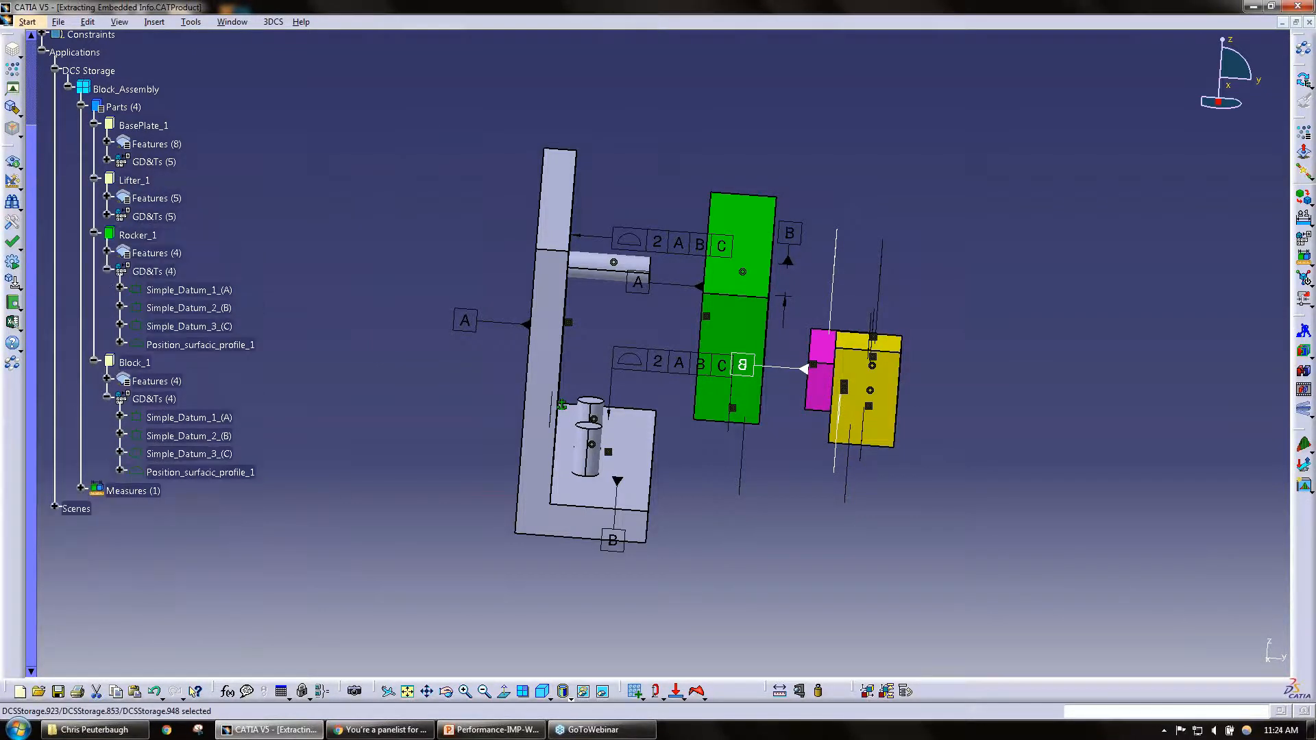
{"action": "left_click", "coordinate": [106, 217]}
{"action": "left_click", "coordinate": [121, 290]}
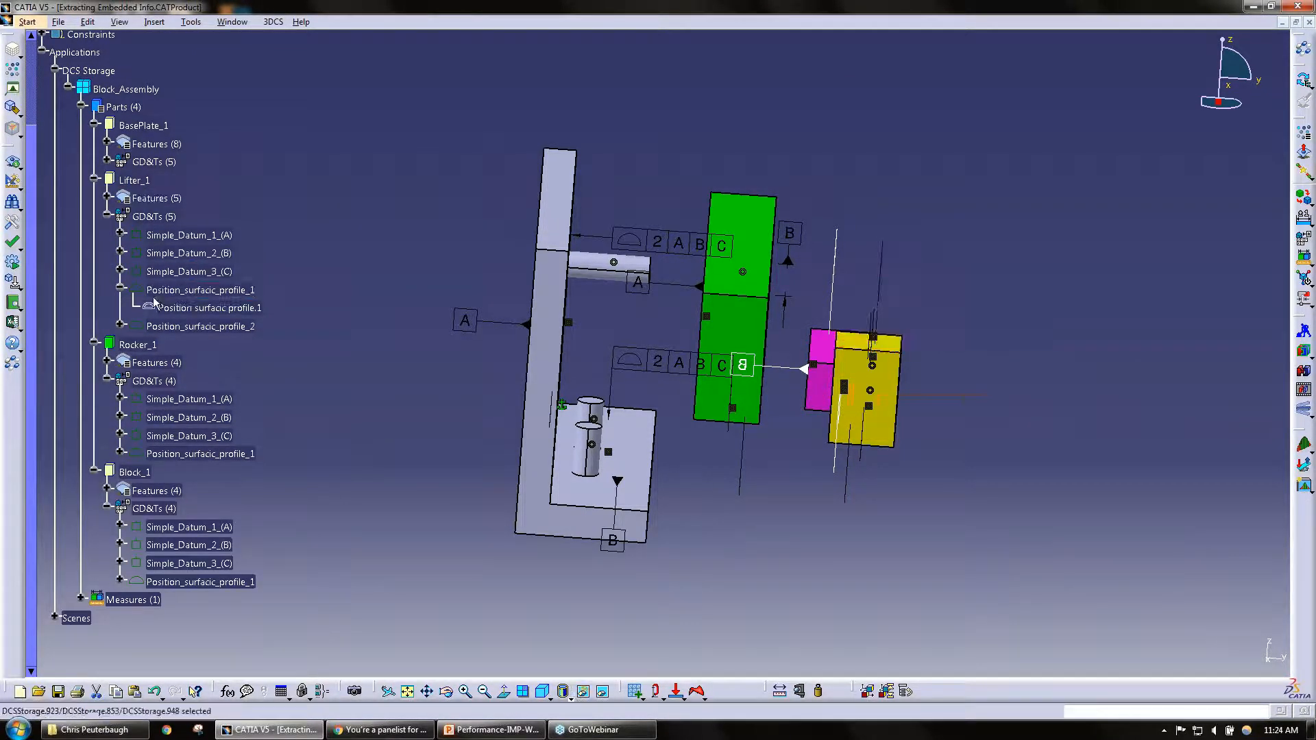
{"action": "left_click", "coordinate": [121, 290]}
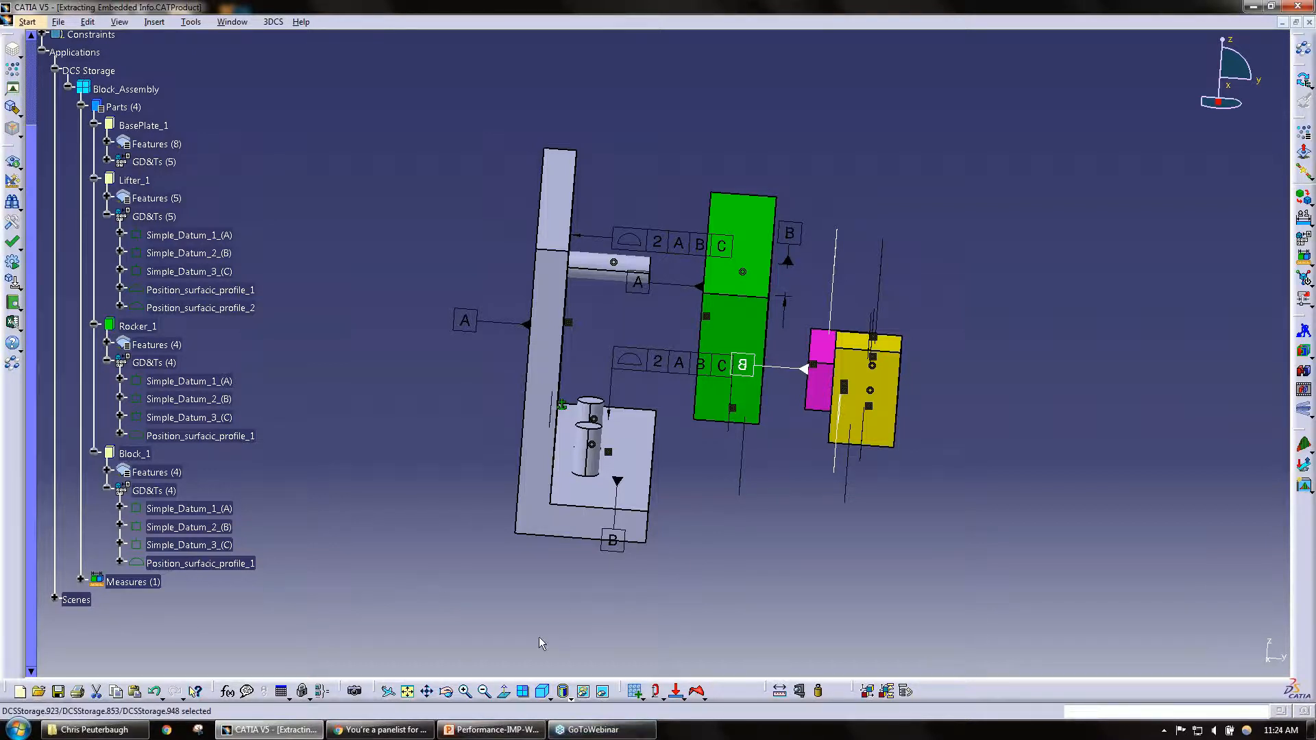
Step: Switch to PowerPoint, show slide 6 on the Process Capability Database (PCDB), and return to CATIA
{"action": "left_click", "coordinate": [492, 730]}
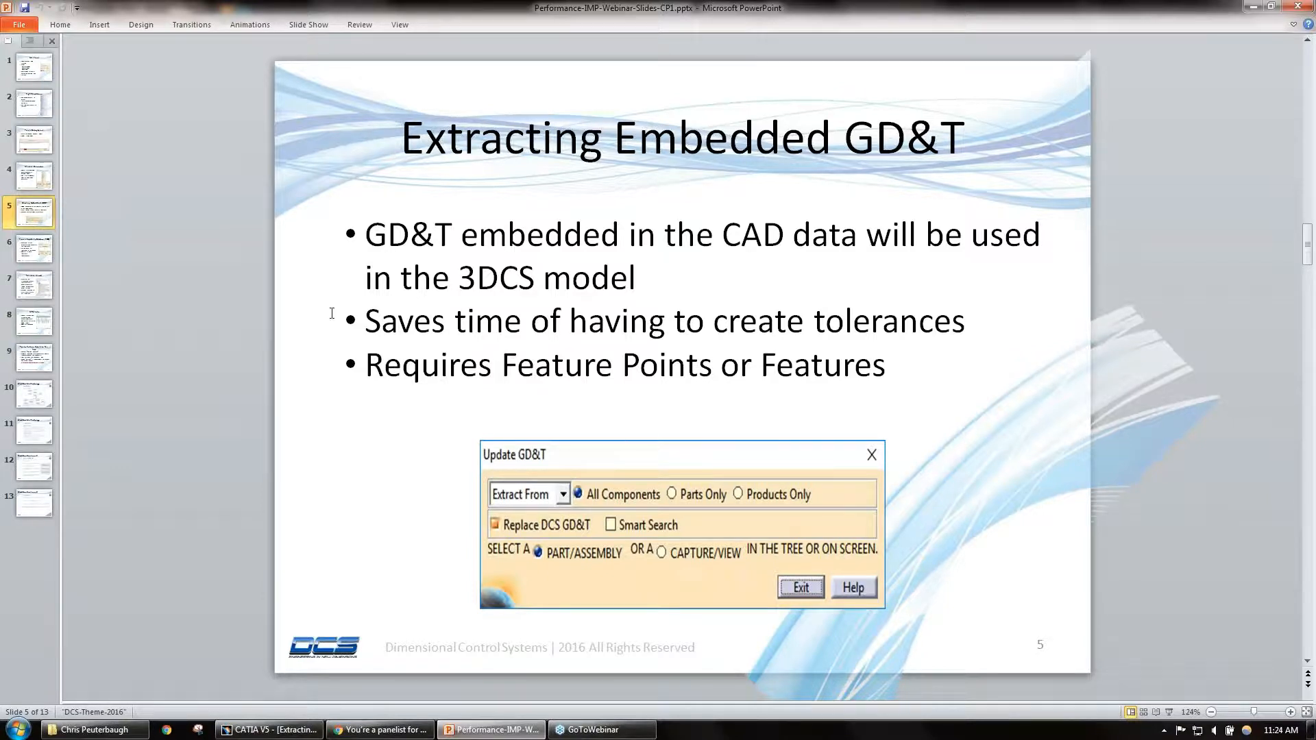
{"action": "left_click", "coordinate": [37, 255]}
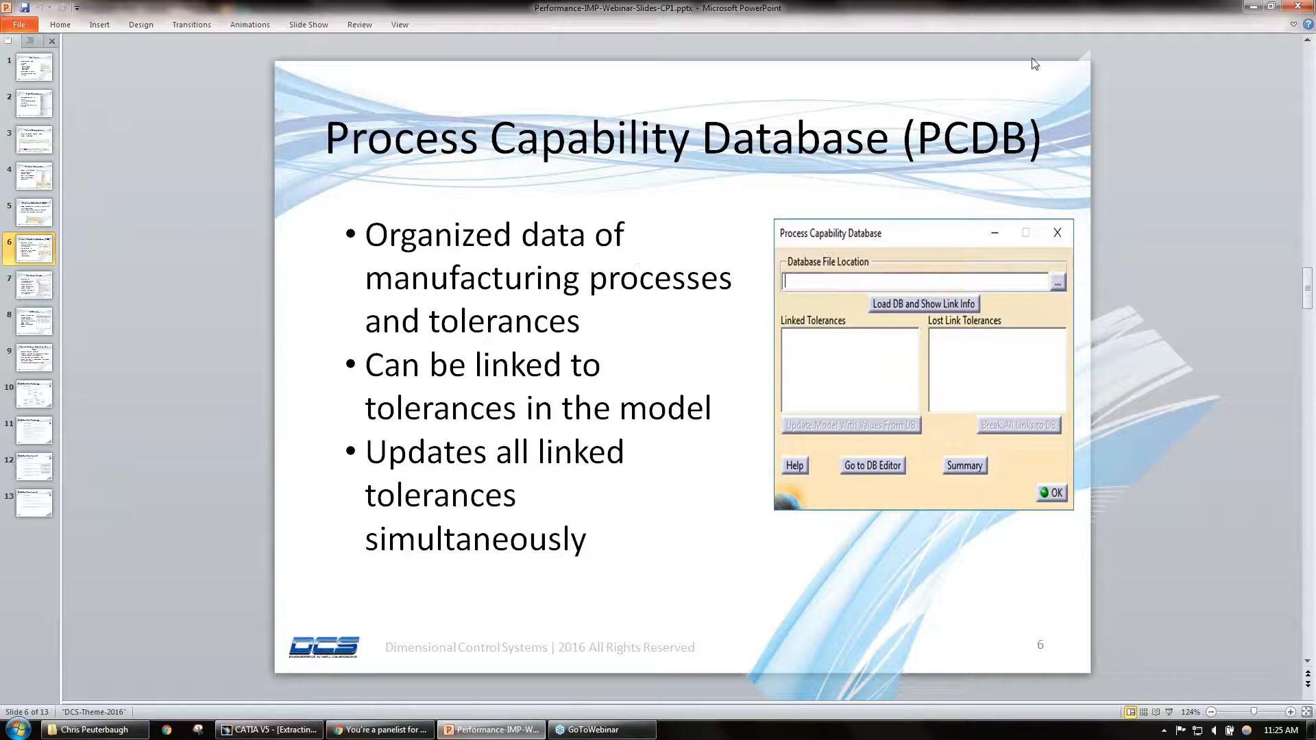
{"action": "left_click", "coordinate": [1252, 8]}
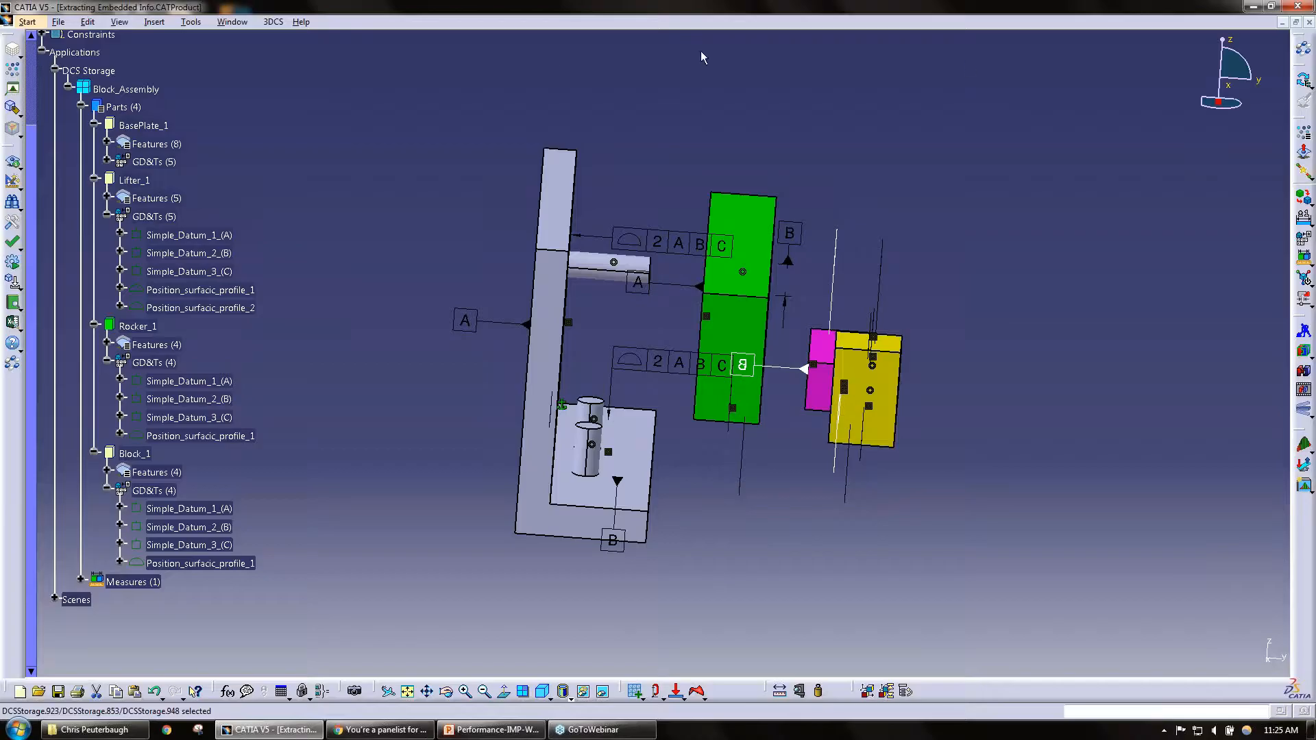
Step: Switch to the AFT_FUSE_ASSY.CATProduct document and expand Left_Stabilizer_1 in the tree to reach Rib2_LH_1's tolerances
{"action": "left_click", "coordinate": [226, 22]}
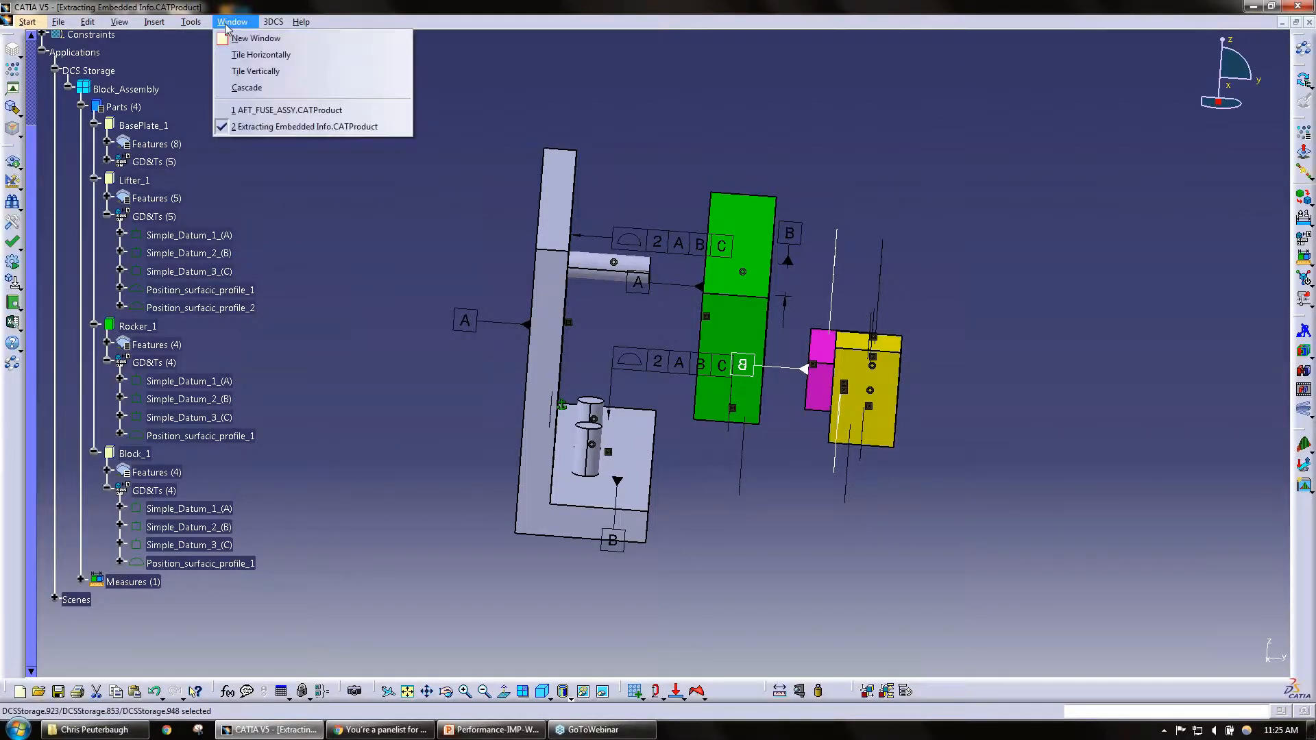
{"action": "left_click", "coordinate": [317, 112]}
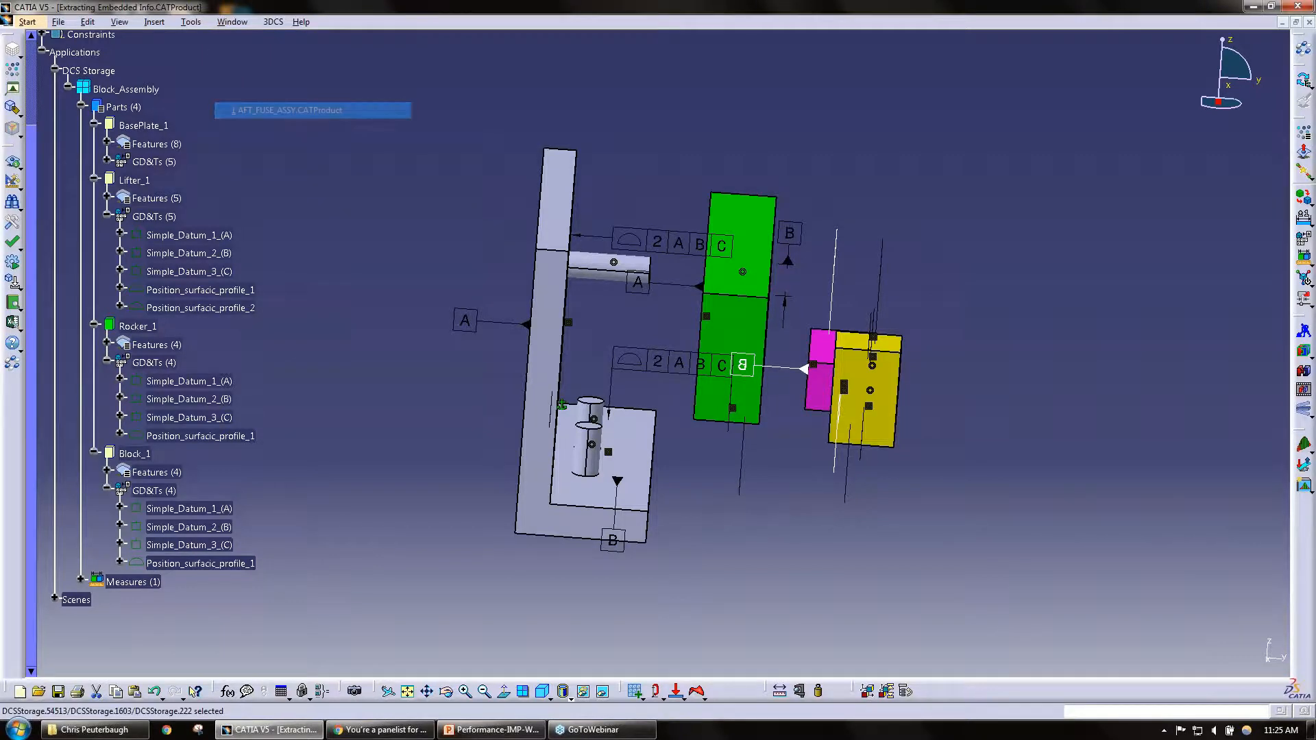
{"action": "middle_click_drag", "start_coordinate": [782, 350], "coordinate": [686, 400]}
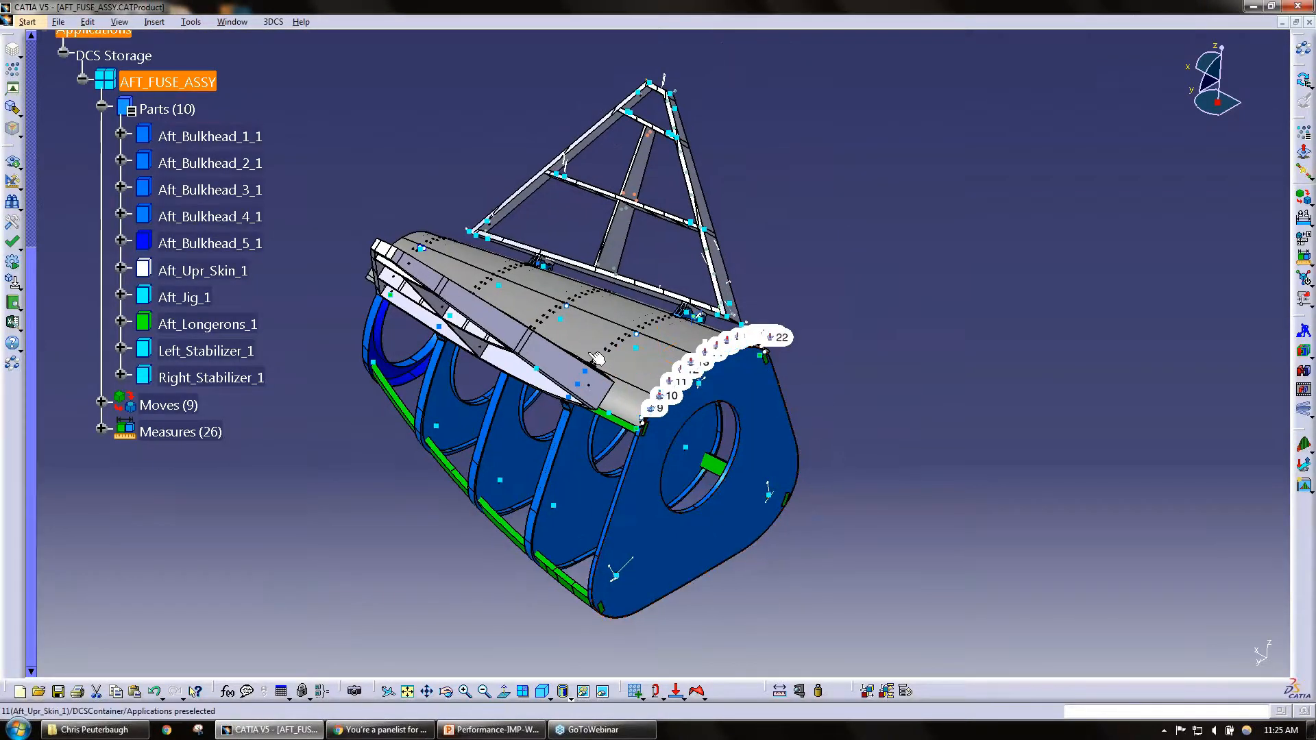
{"action": "left_click", "coordinate": [120, 352]}
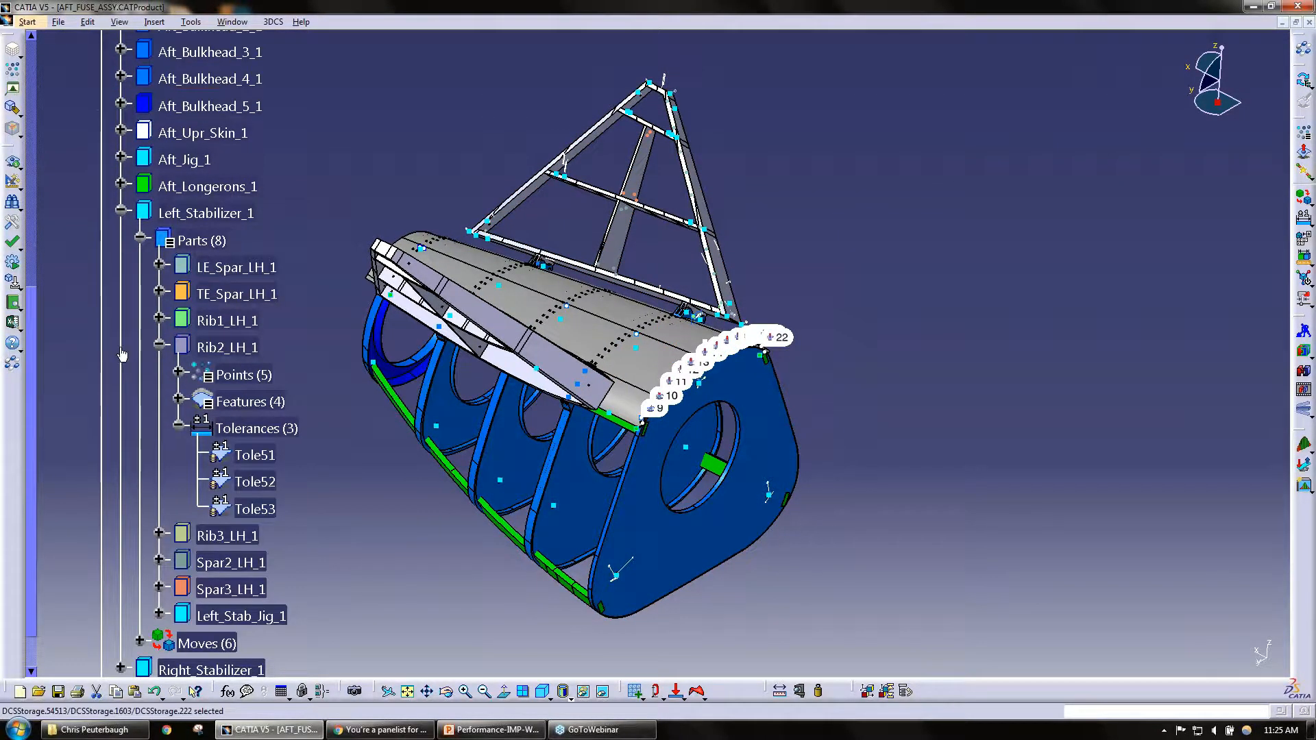
{"action": "scroll", "coordinate": [180, 436], "scroll_direction": "down", "scroll_amount": 1}
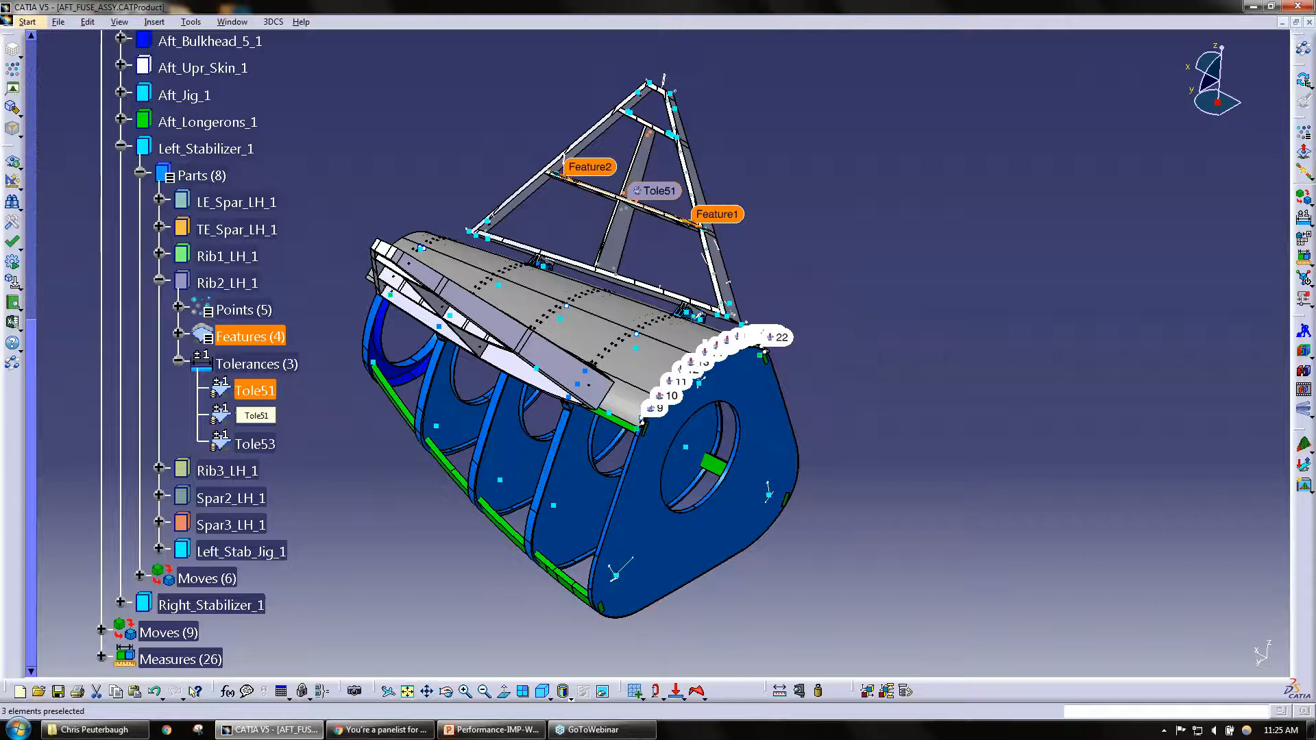
Step: Open tolerance Tole51 of Rib2_LH_1, examine its database link, and view and close the list of linkable parameters
{"action": "double_click", "coordinate": [255, 391]}
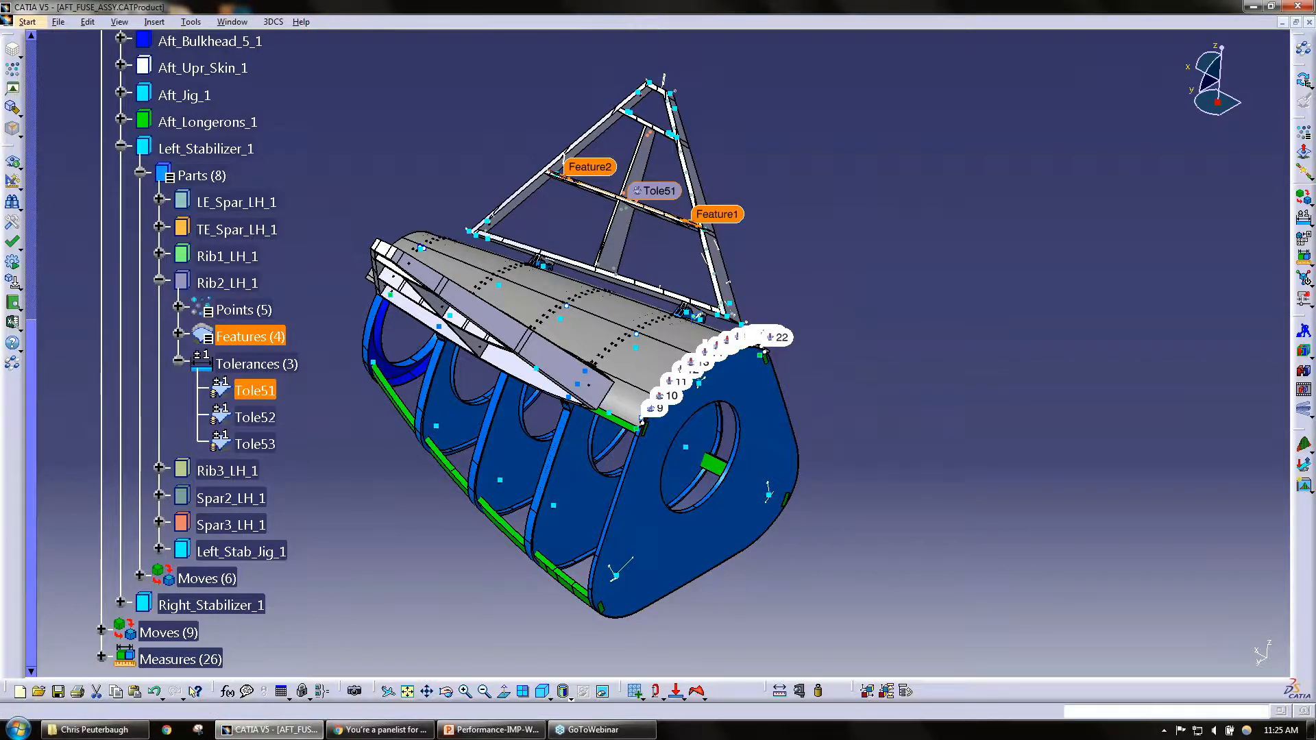
{"action": "left_click_drag", "start_coordinate": [169, 13], "coordinate": [941, 108]}
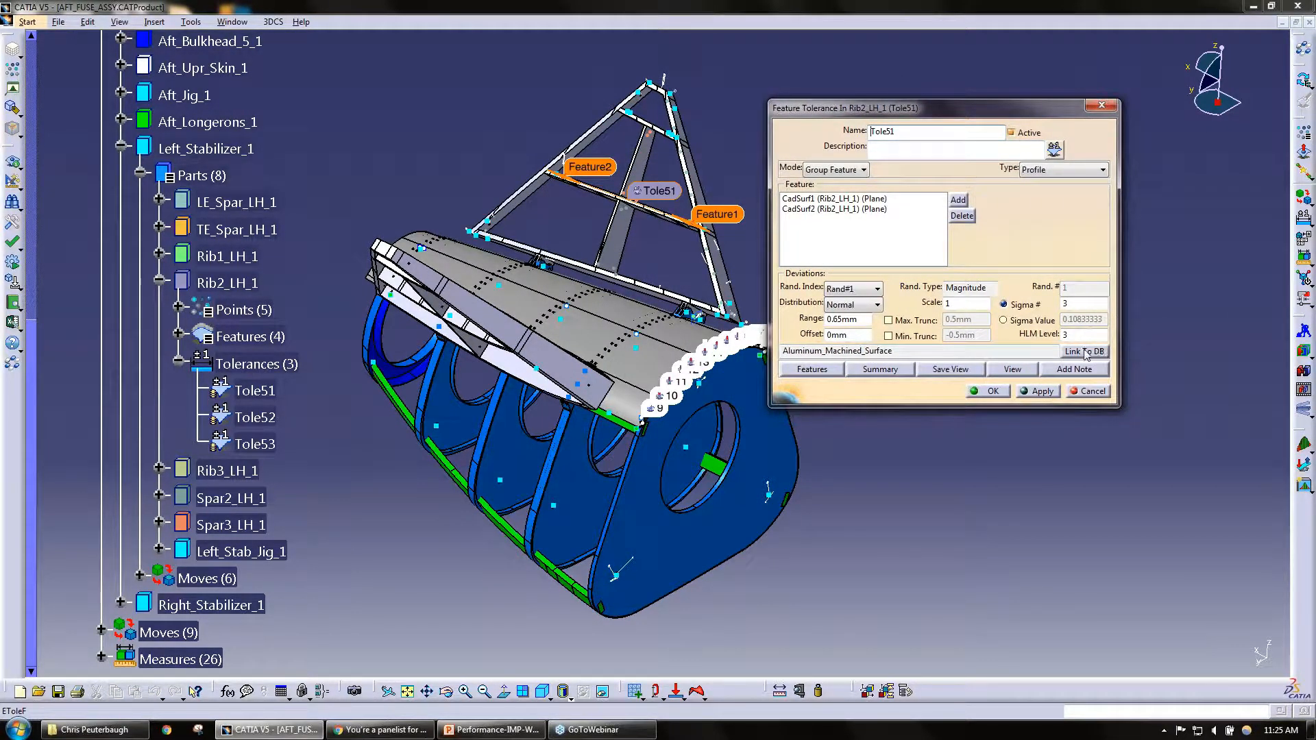
{"action": "left_click_drag", "start_coordinate": [899, 350], "coordinate": [782, 351]}
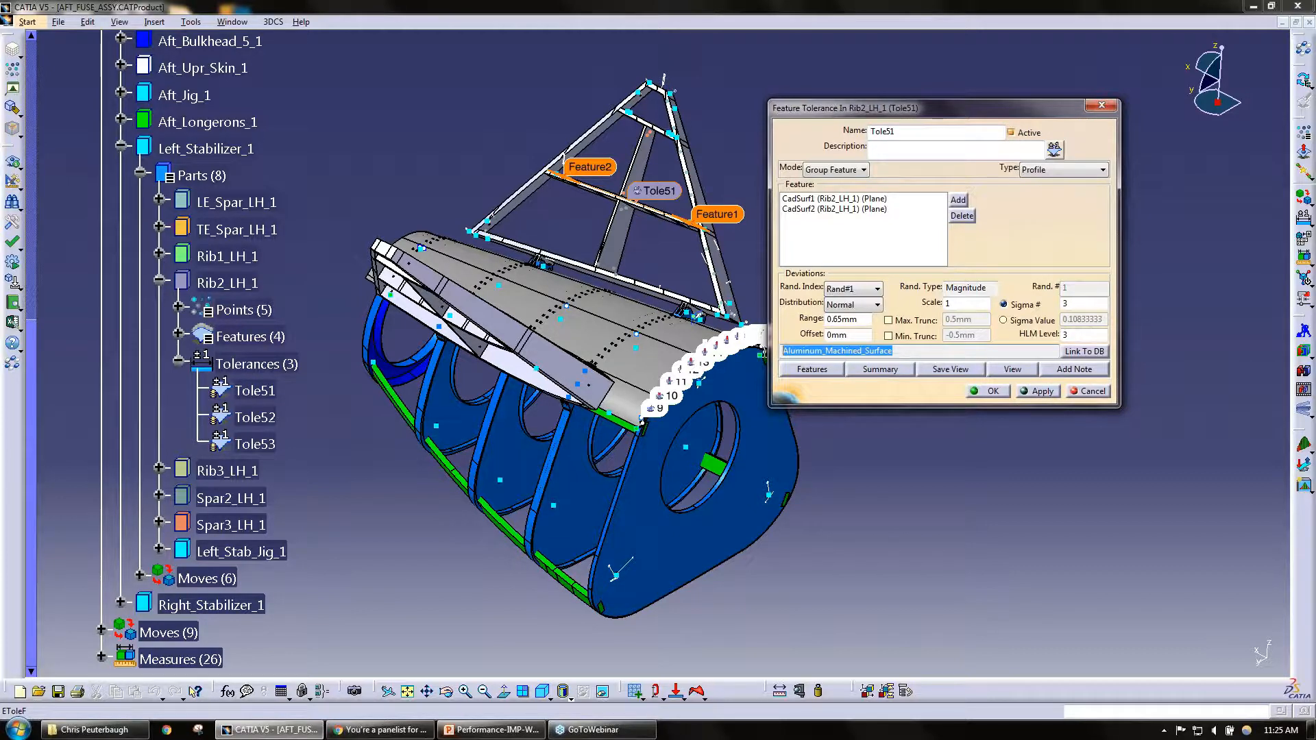
{"action": "left_click", "coordinate": [1017, 421]}
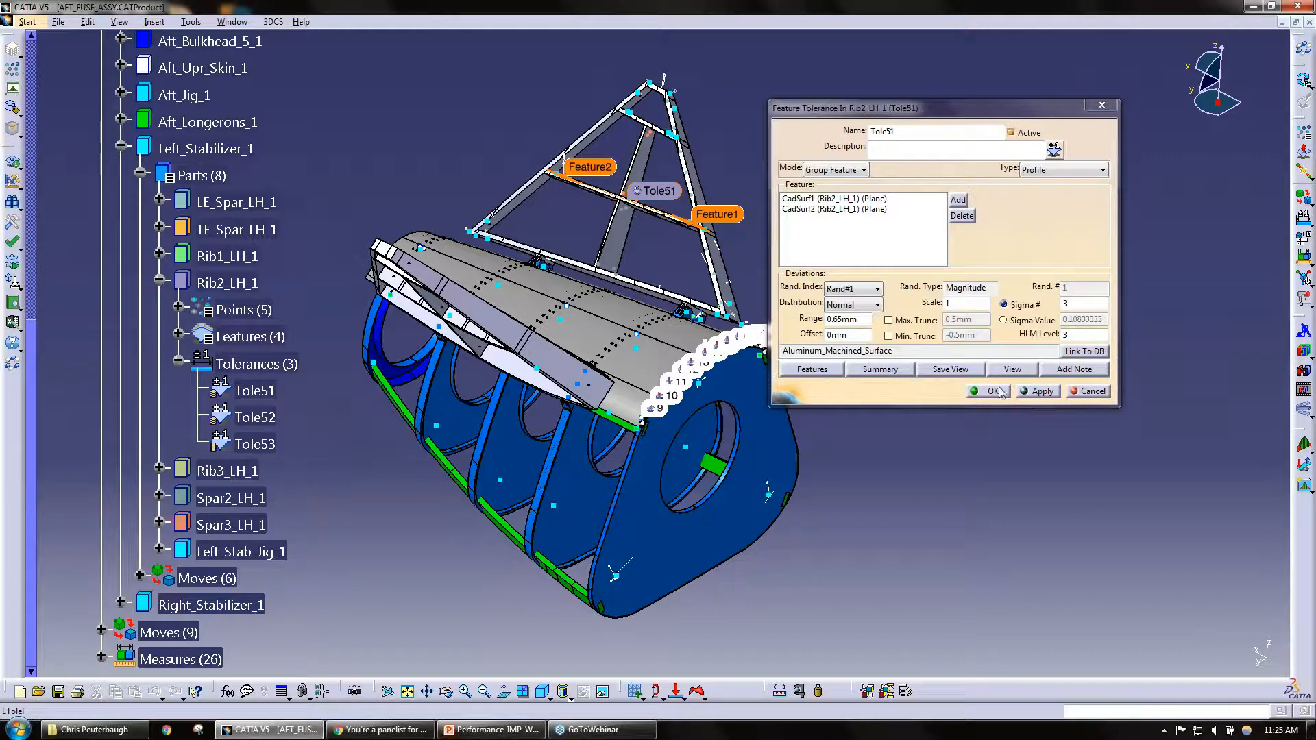
{"action": "left_click", "coordinate": [1084, 351]}
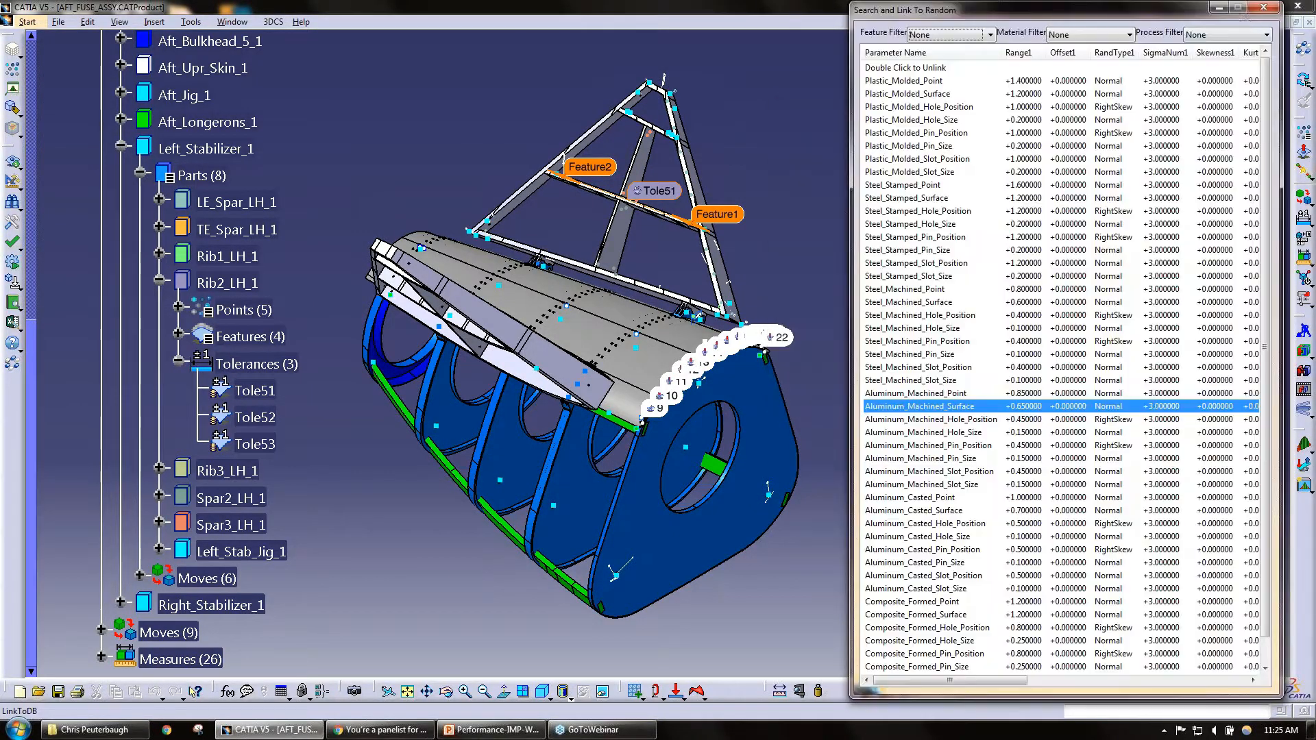
{"action": "left_click", "coordinate": [1264, 7]}
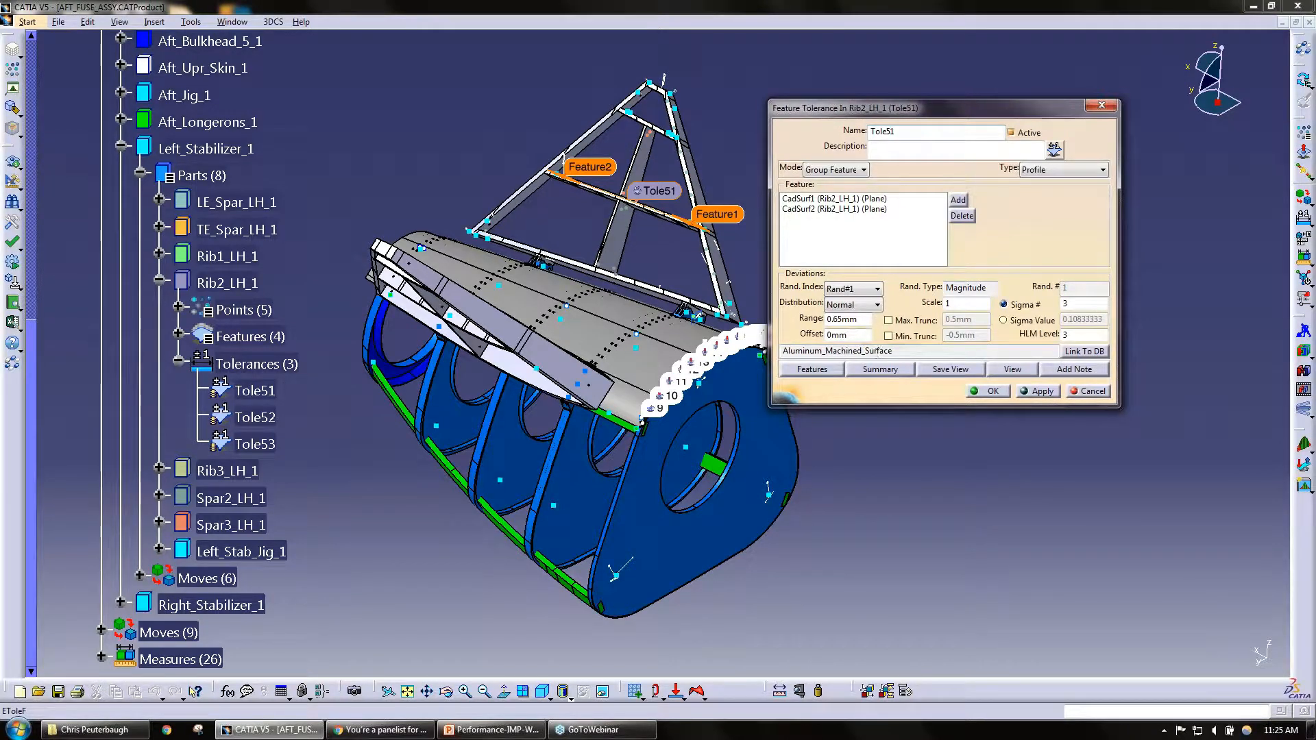
Step: Try the Point feature filter in the database list, link Tole51 to Steel_Machined_Surface, and review the linked name and range
{"action": "left_click", "coordinate": [1089, 352]}
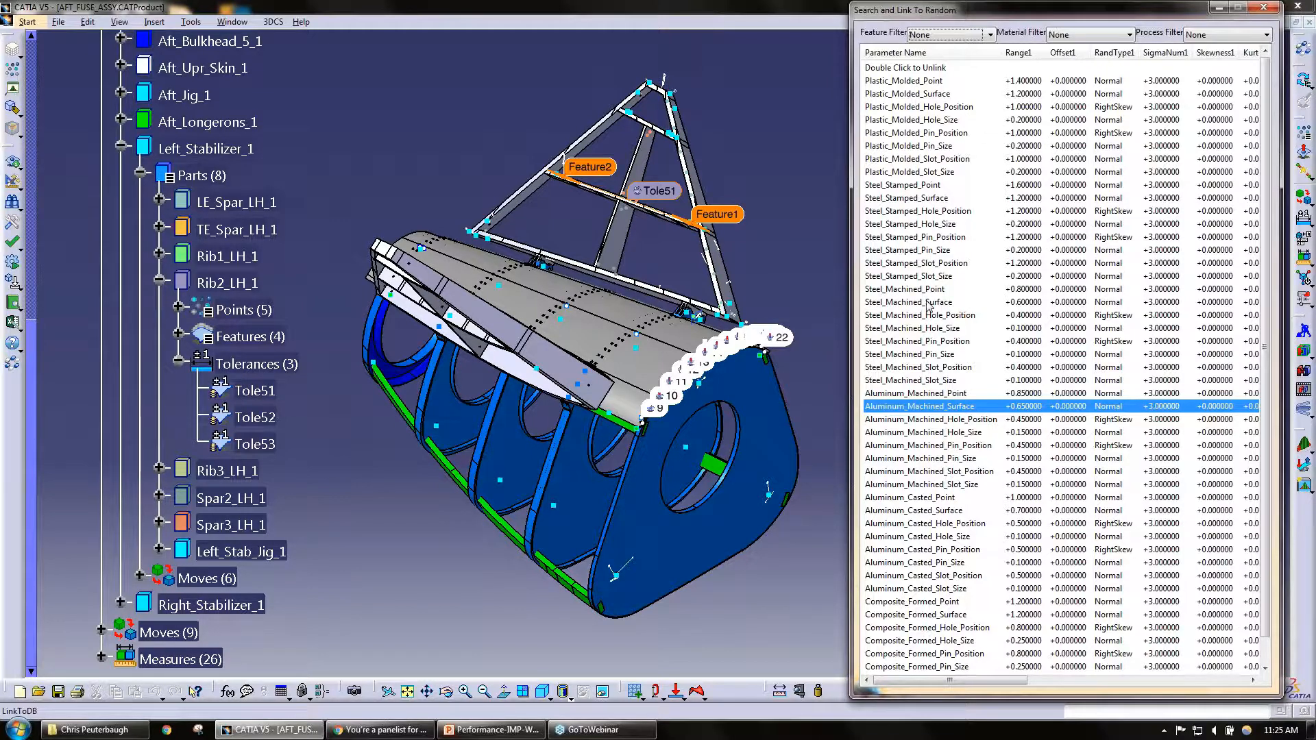
{"action": "scroll", "coordinate": [965, 237], "scroll_direction": "down", "scroll_amount": 3}
{"action": "scroll", "coordinate": [965, 236], "scroll_direction": "up", "scroll_amount": 3}
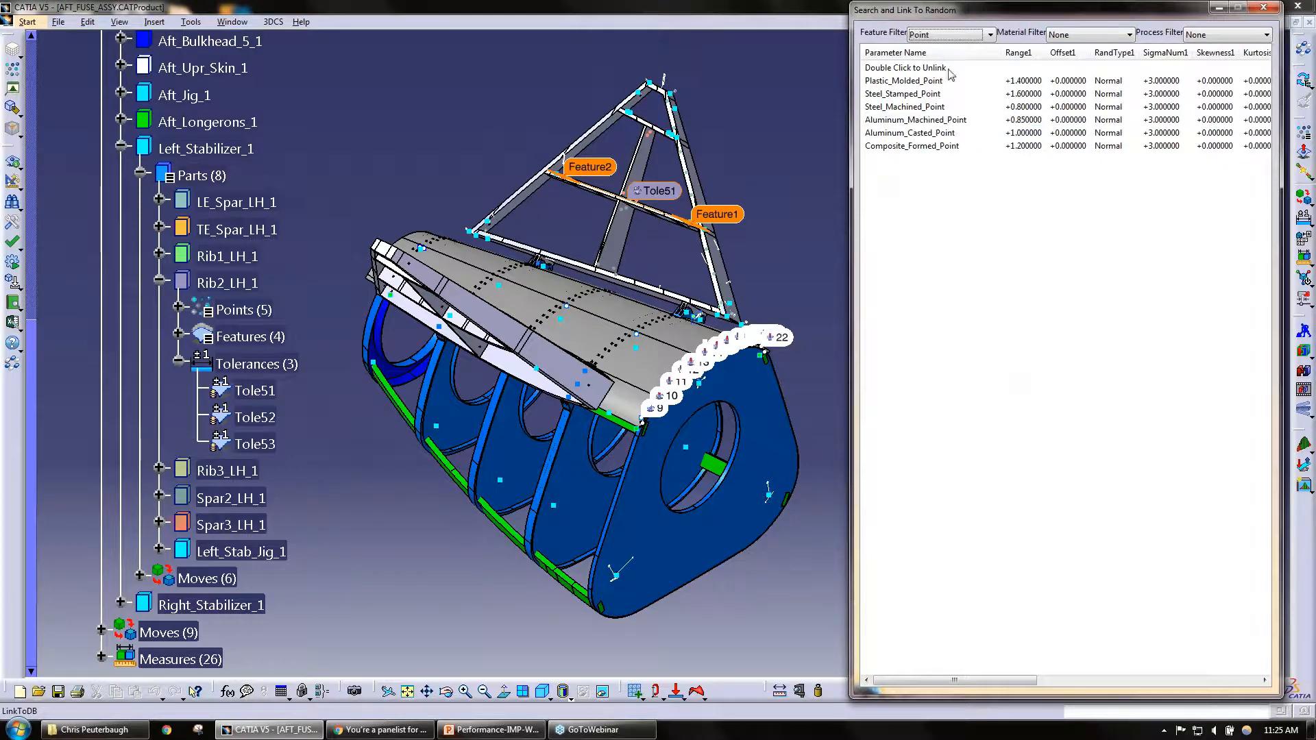
{"action": "left_click", "coordinate": [950, 35]}
{"action": "left_click", "coordinate": [950, 49]}
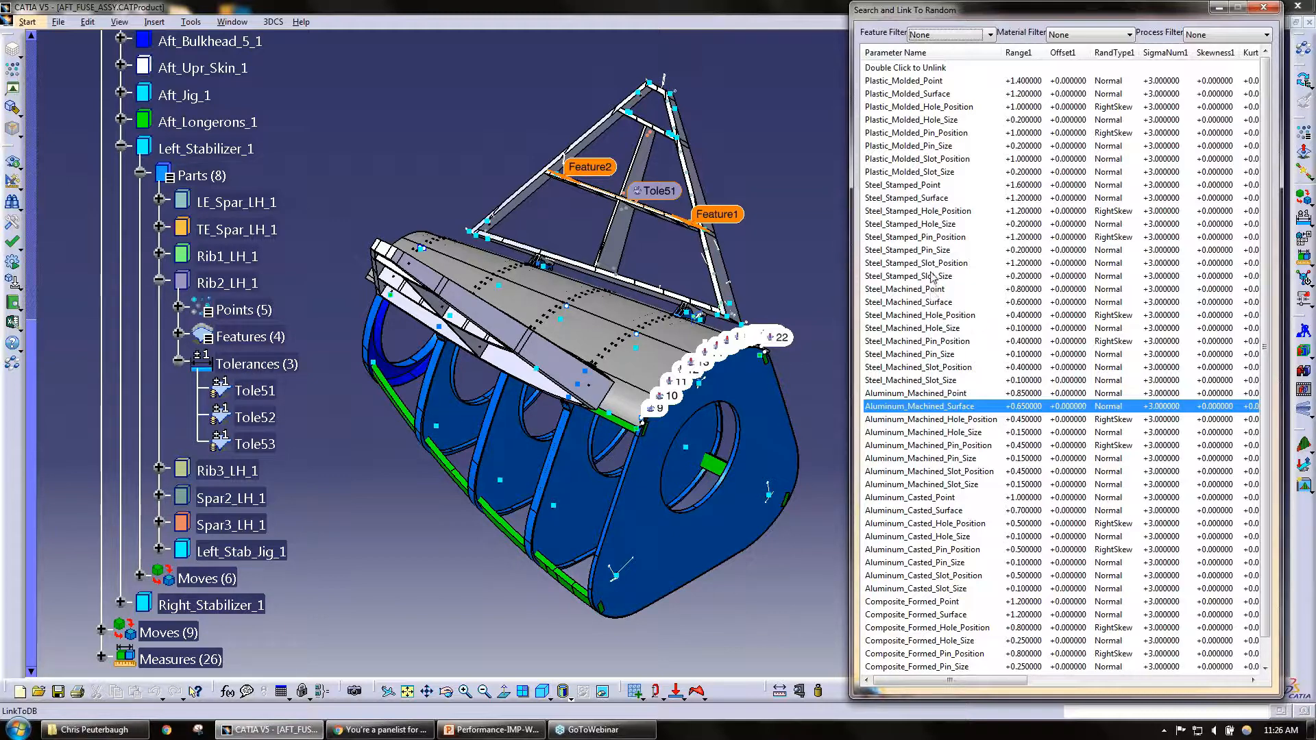
{"action": "double_click", "coordinate": [943, 304]}
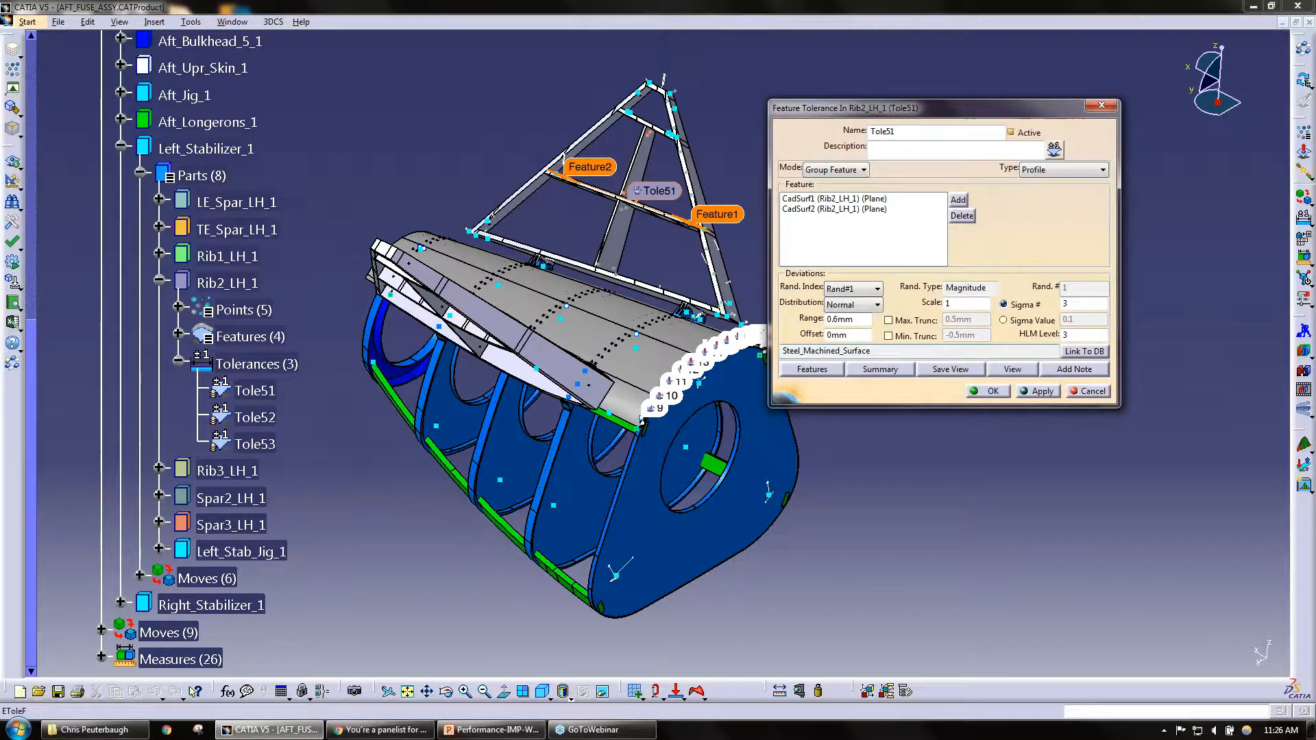
{"action": "left_click_drag", "start_coordinate": [873, 351], "coordinate": [780, 350]}
{"action": "left_click_drag", "start_coordinate": [857, 320], "coordinate": [819, 322]}
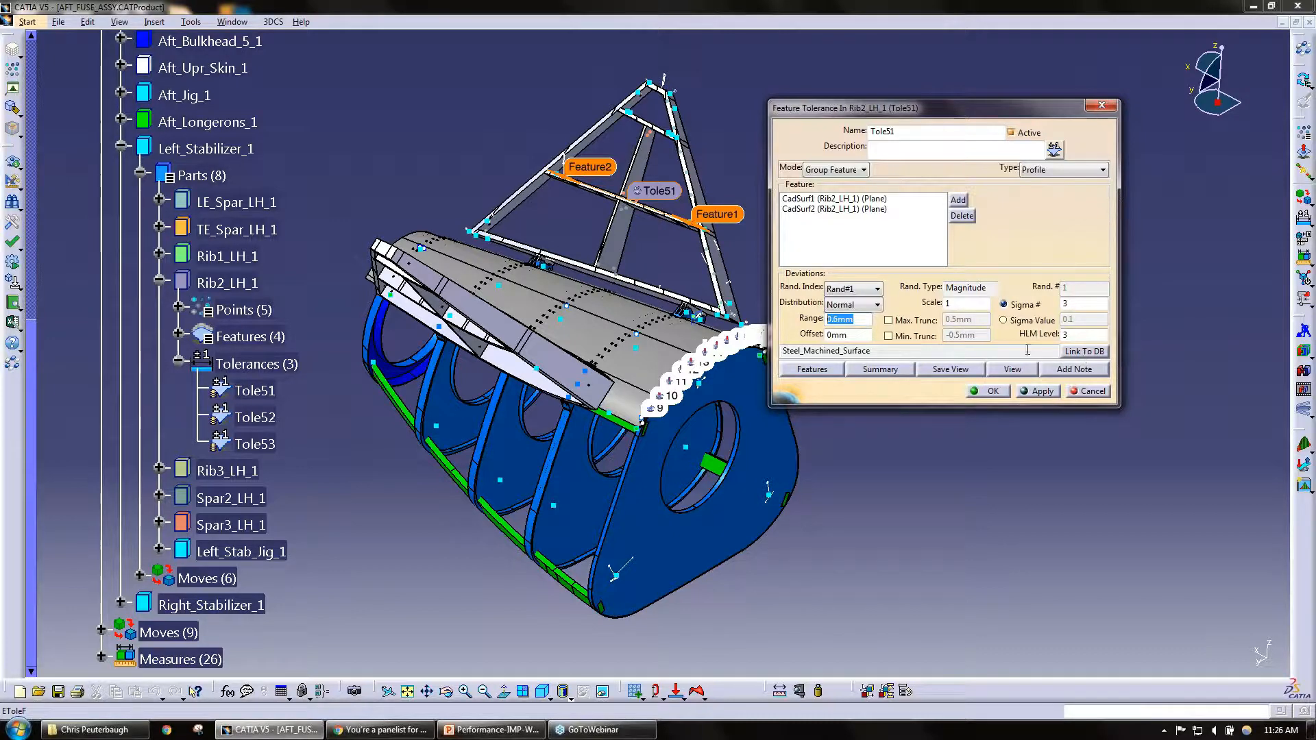
Step: Reopen Tole51's database list, review the Feature Filter options, and widen the window to examine the additional parameter columns
{"action": "left_click", "coordinate": [1084, 352]}
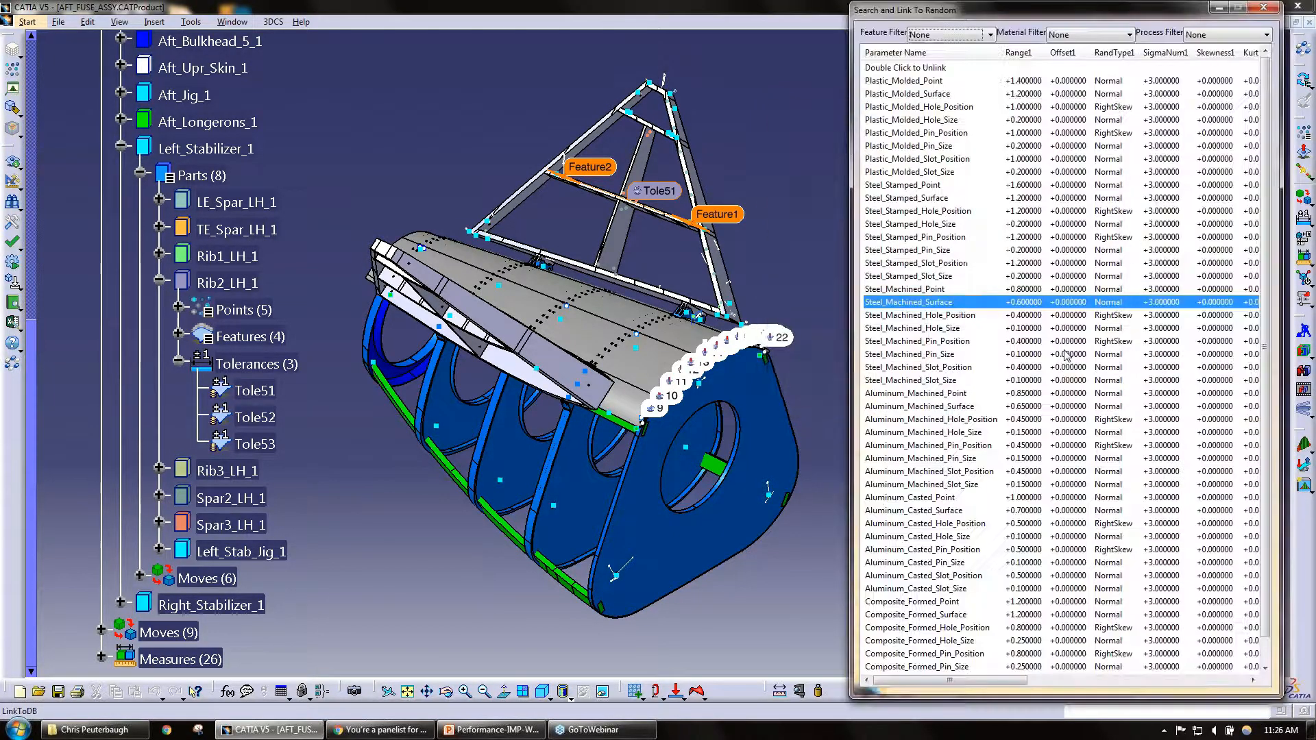
{"action": "left_click", "coordinate": [954, 37]}
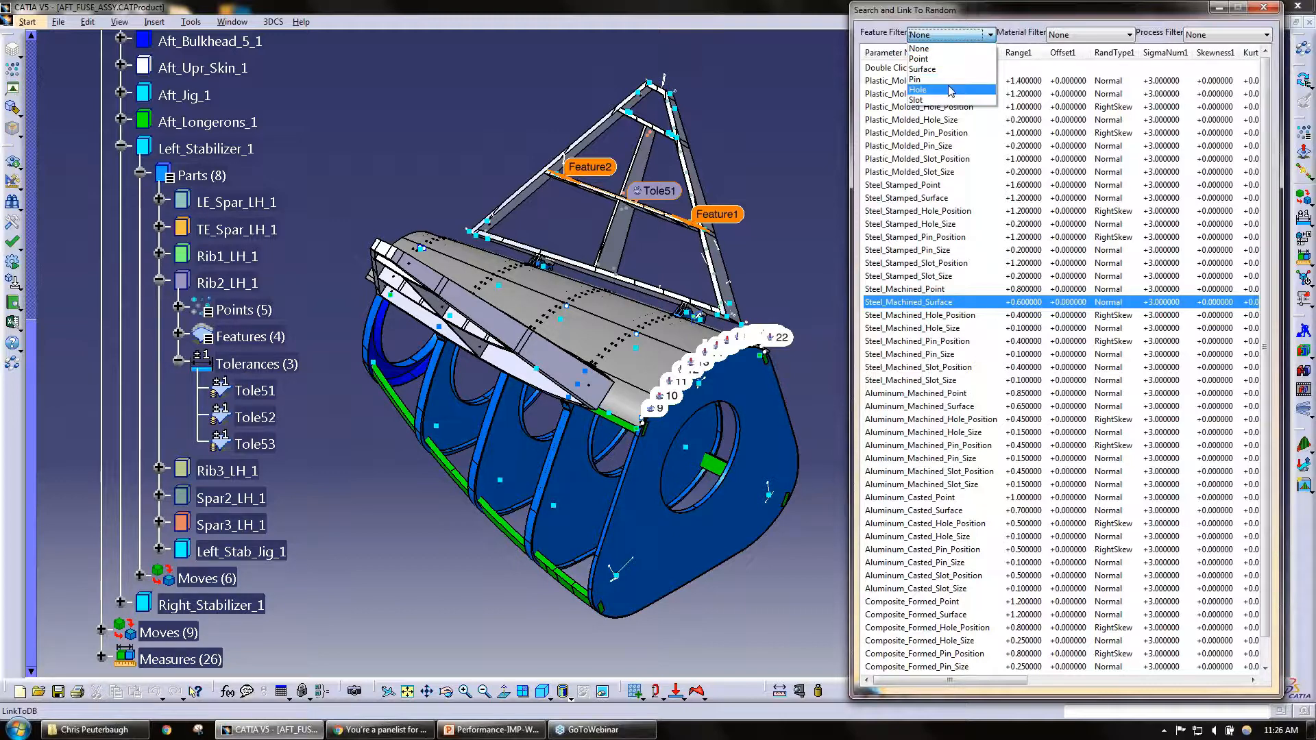
{"action": "left_click", "coordinate": [949, 299]}
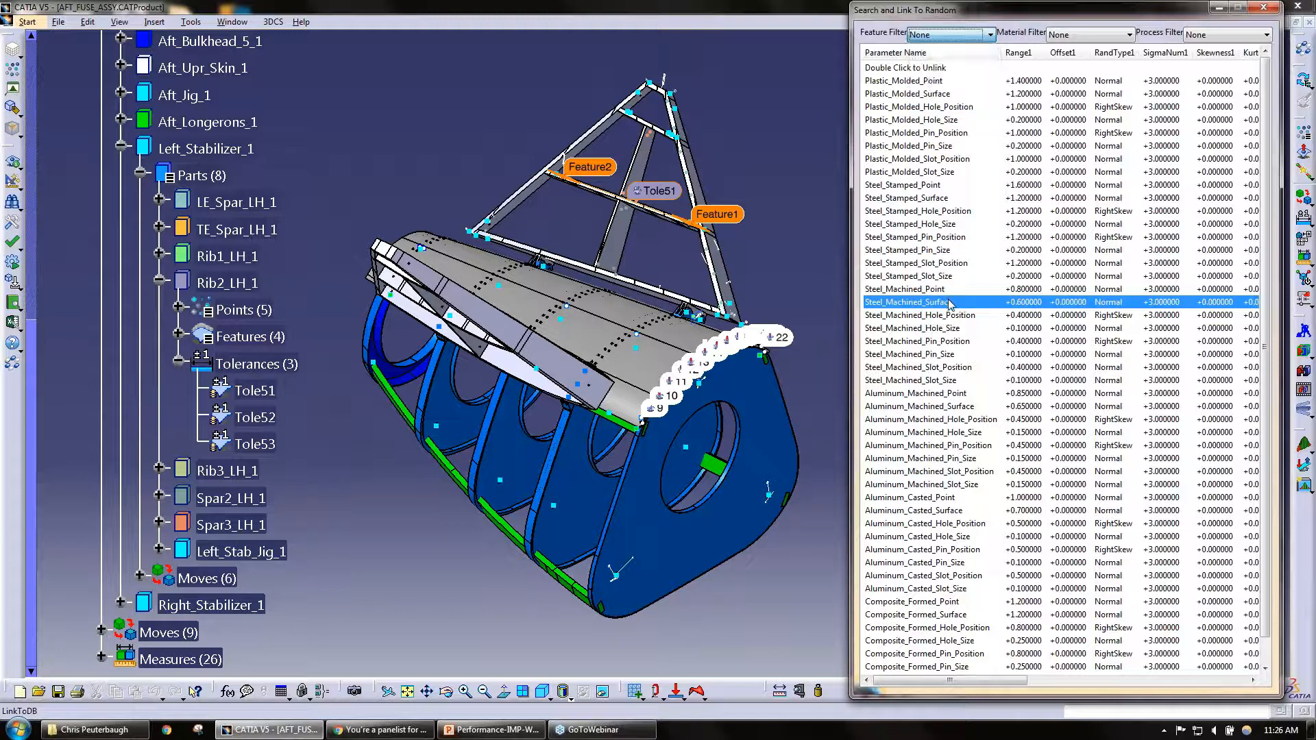
{"action": "left_click_drag", "start_coordinate": [848, 274], "coordinate": [672, 303]}
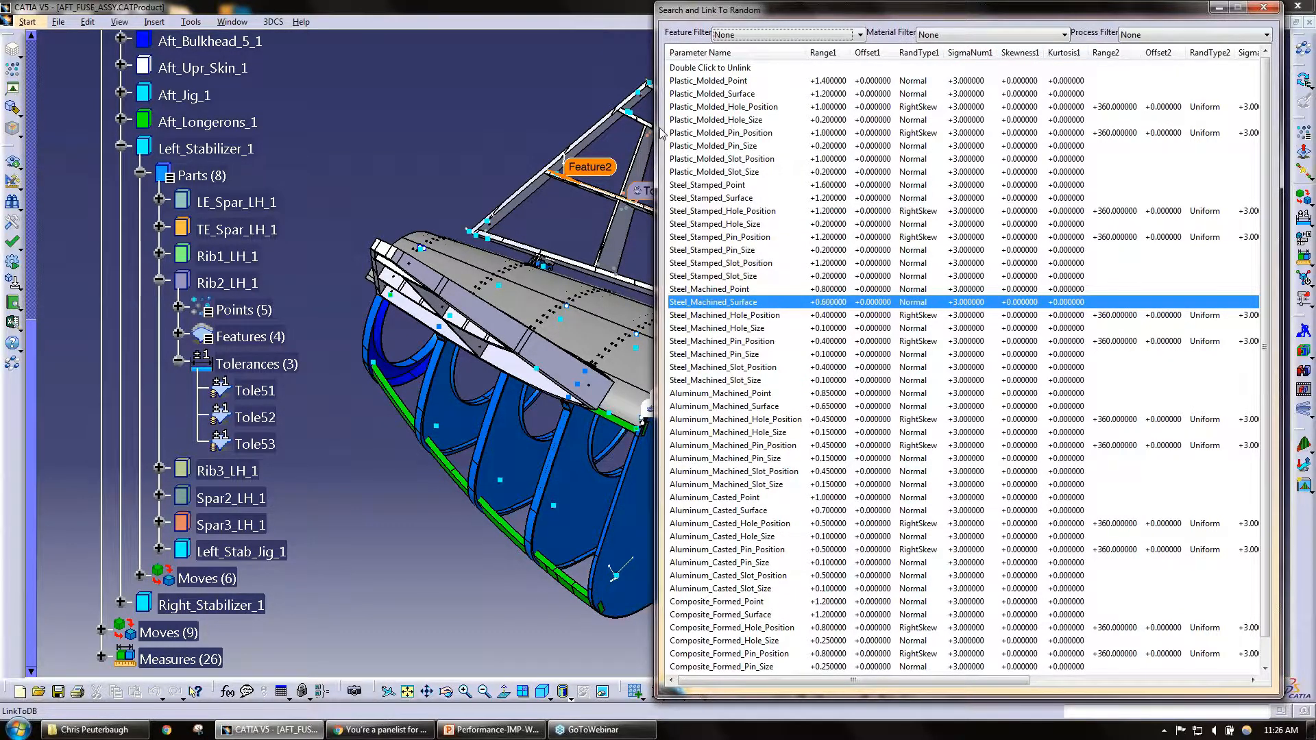
{"action": "left_click_drag", "start_coordinate": [662, 133], "coordinate": [828, 133]}
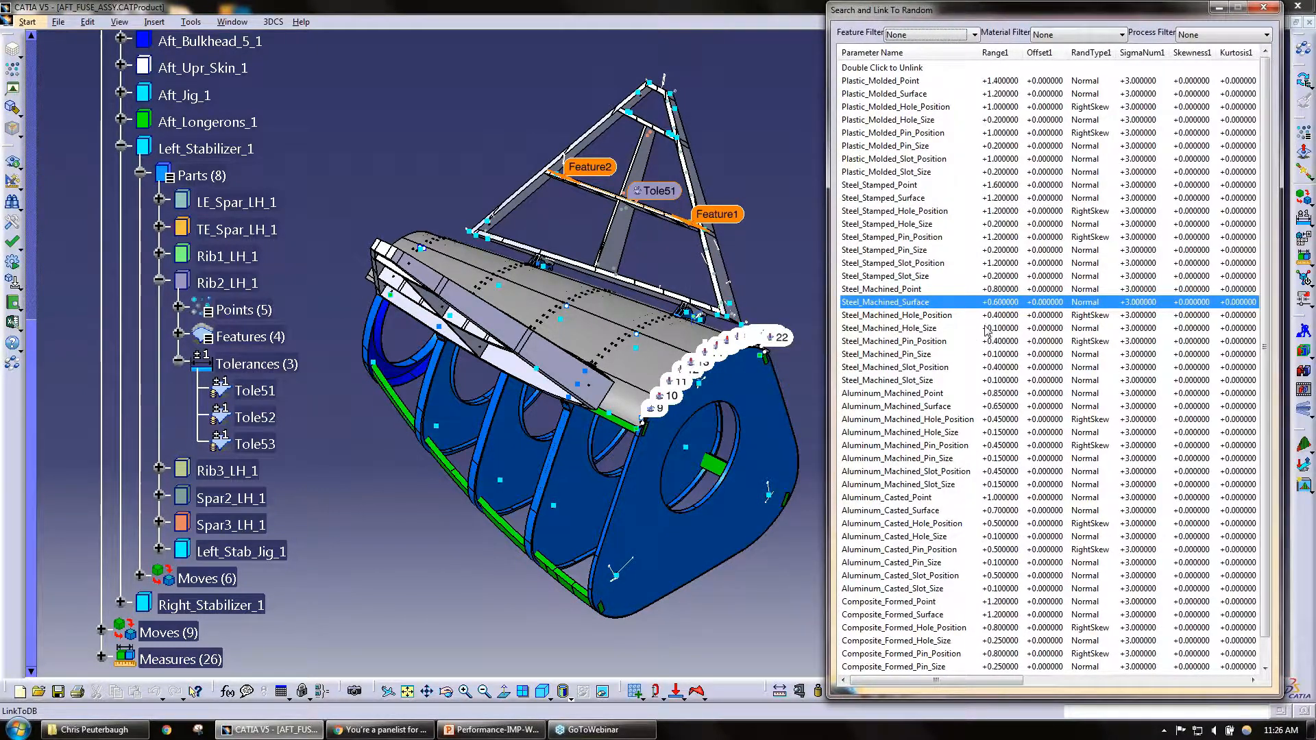
Step: Review the Material Filter and Process Filter options of the database list, and close the list and the tolerance definition
{"action": "left_click", "coordinate": [1075, 37]}
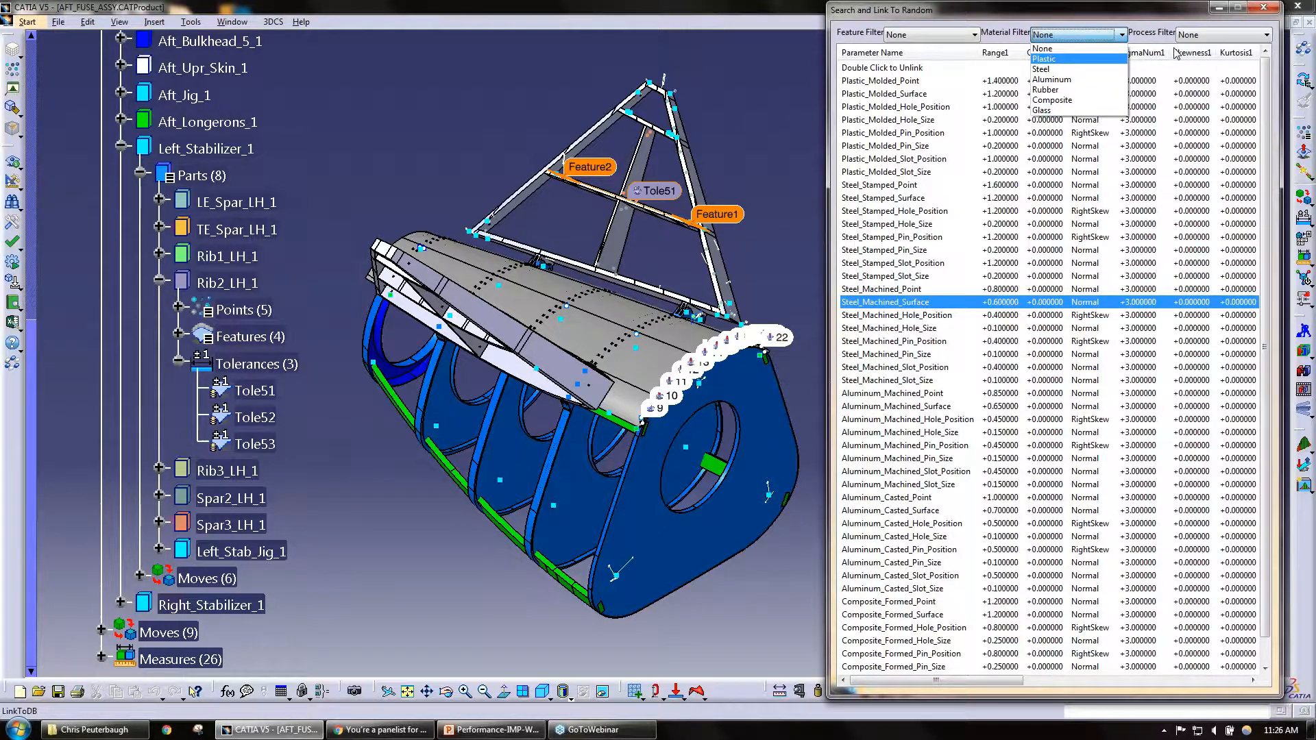
{"action": "left_click", "coordinate": [1232, 37]}
{"action": "left_click", "coordinate": [1197, 37]}
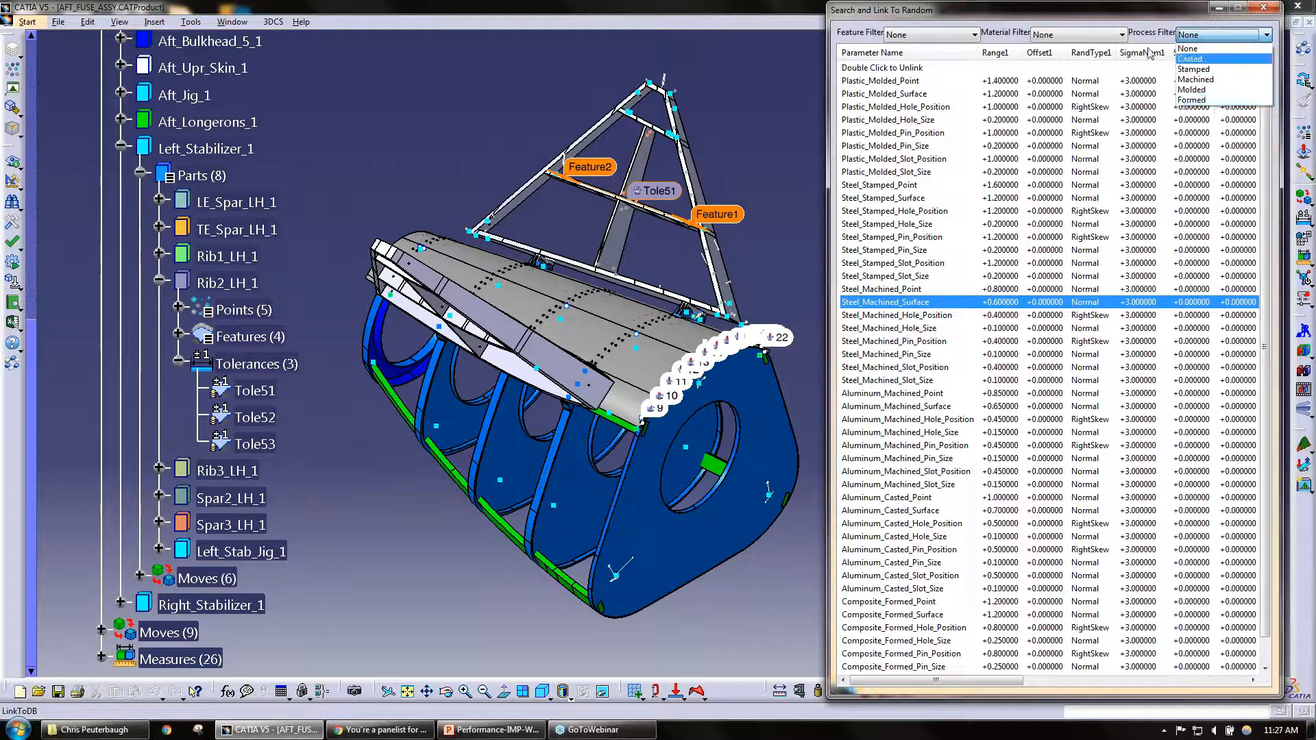
{"action": "left_click", "coordinate": [862, 6]}
{"action": "left_click", "coordinate": [273, 22]}
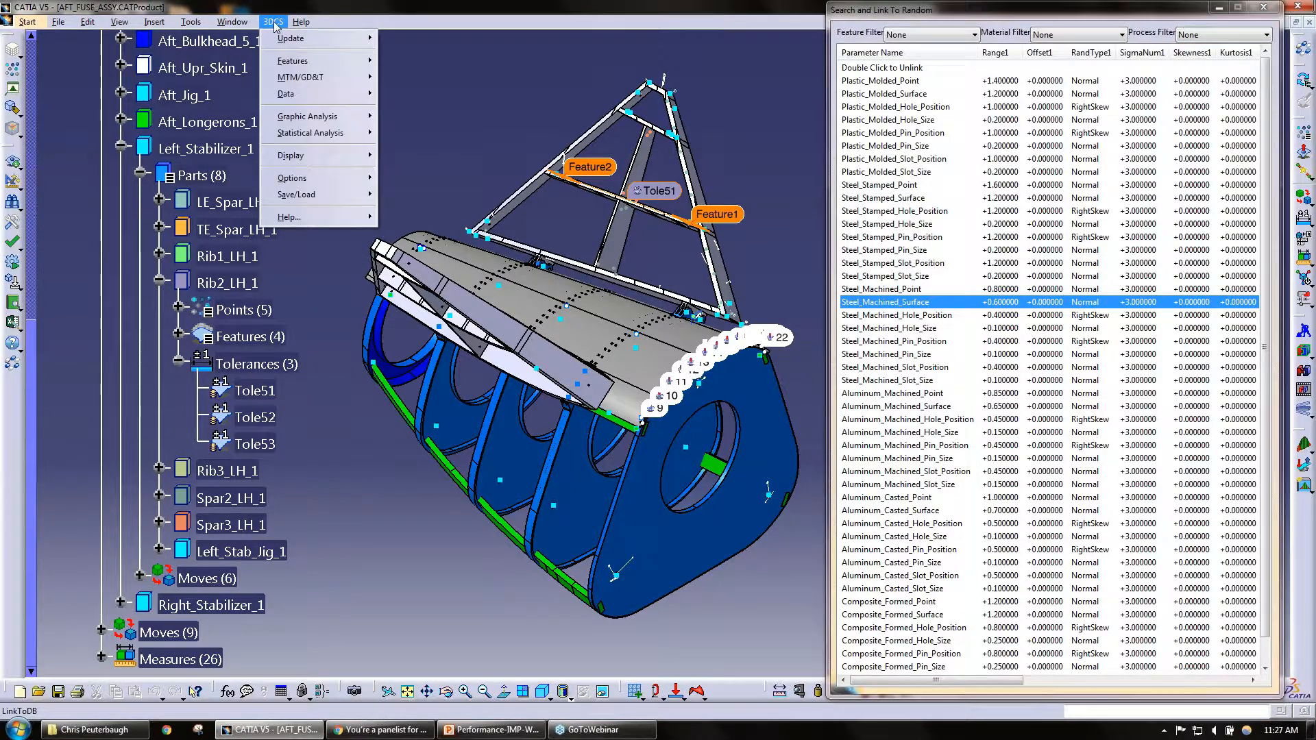
{"action": "left_click", "coordinate": [1263, 10]}
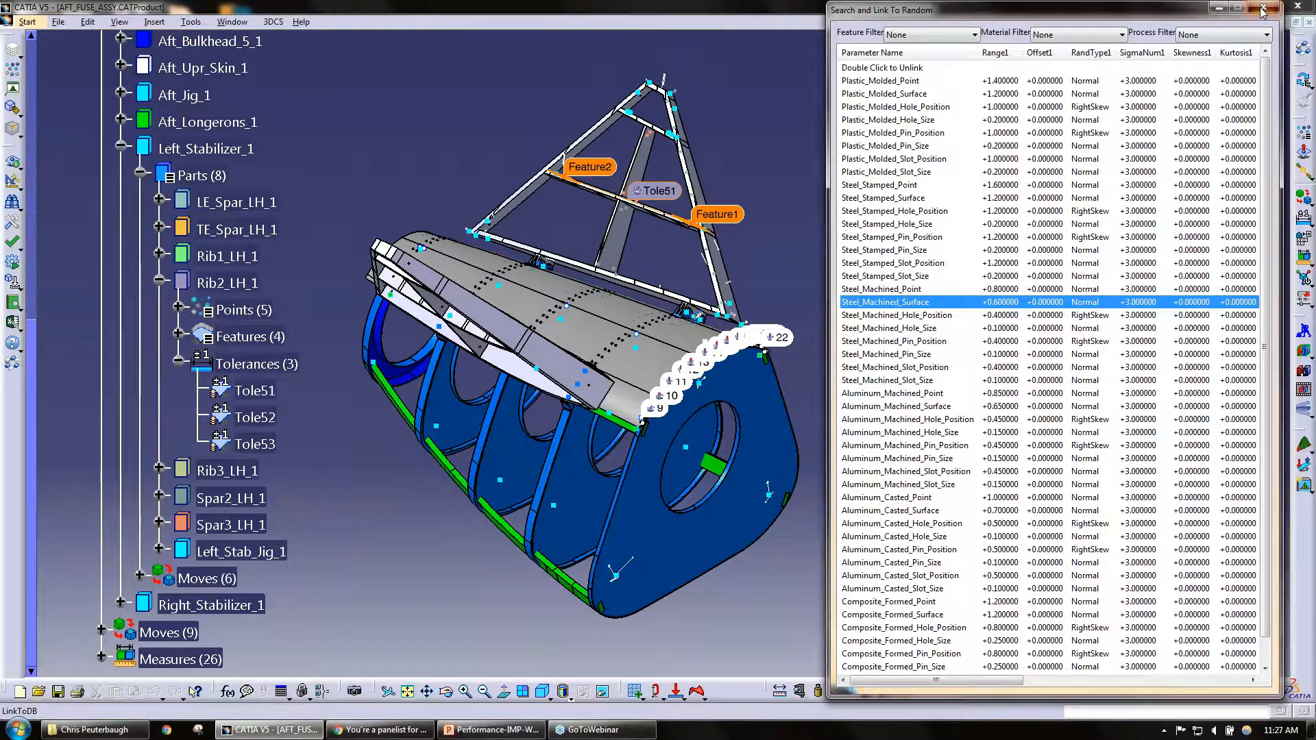
{"action": "left_click", "coordinate": [1263, 10]}
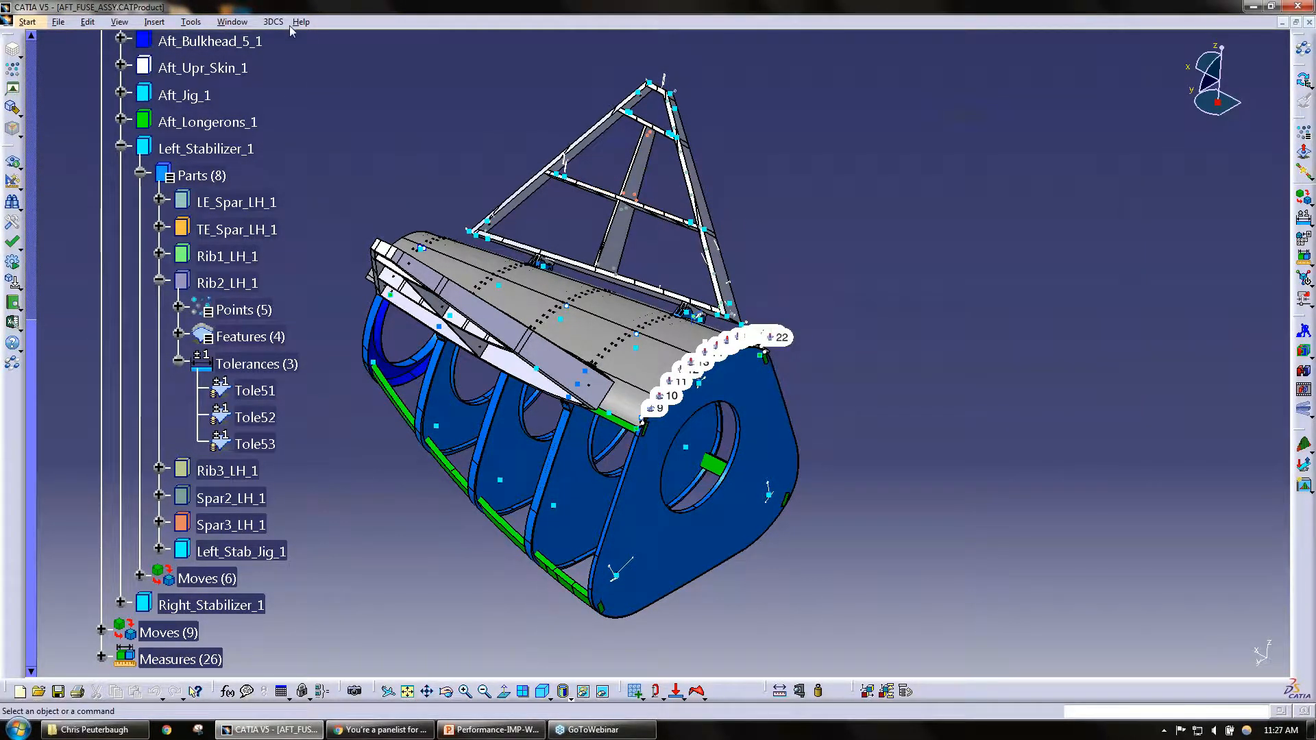
Step: Open the Process Capability Database dialog and start browsing for a database file
{"action": "left_click", "coordinate": [274, 22]}
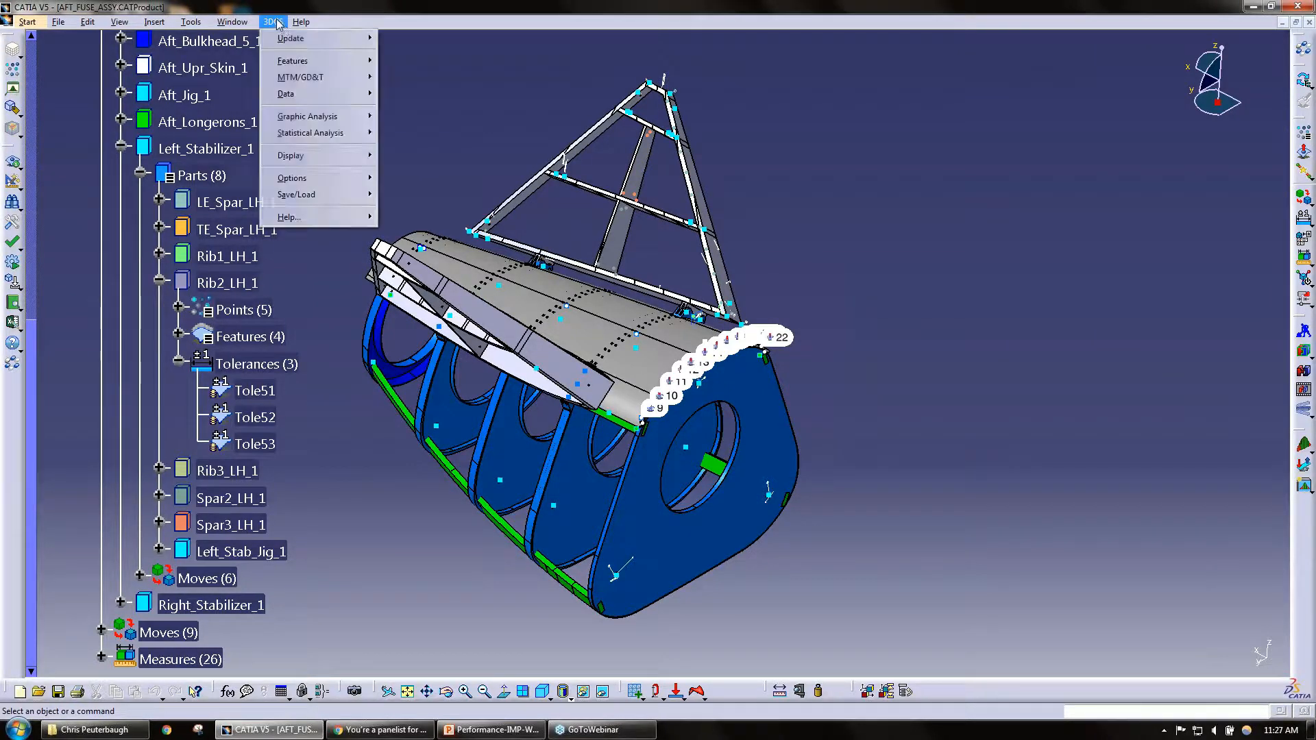
{"action": "mouse_move", "coordinate": [329, 95]}
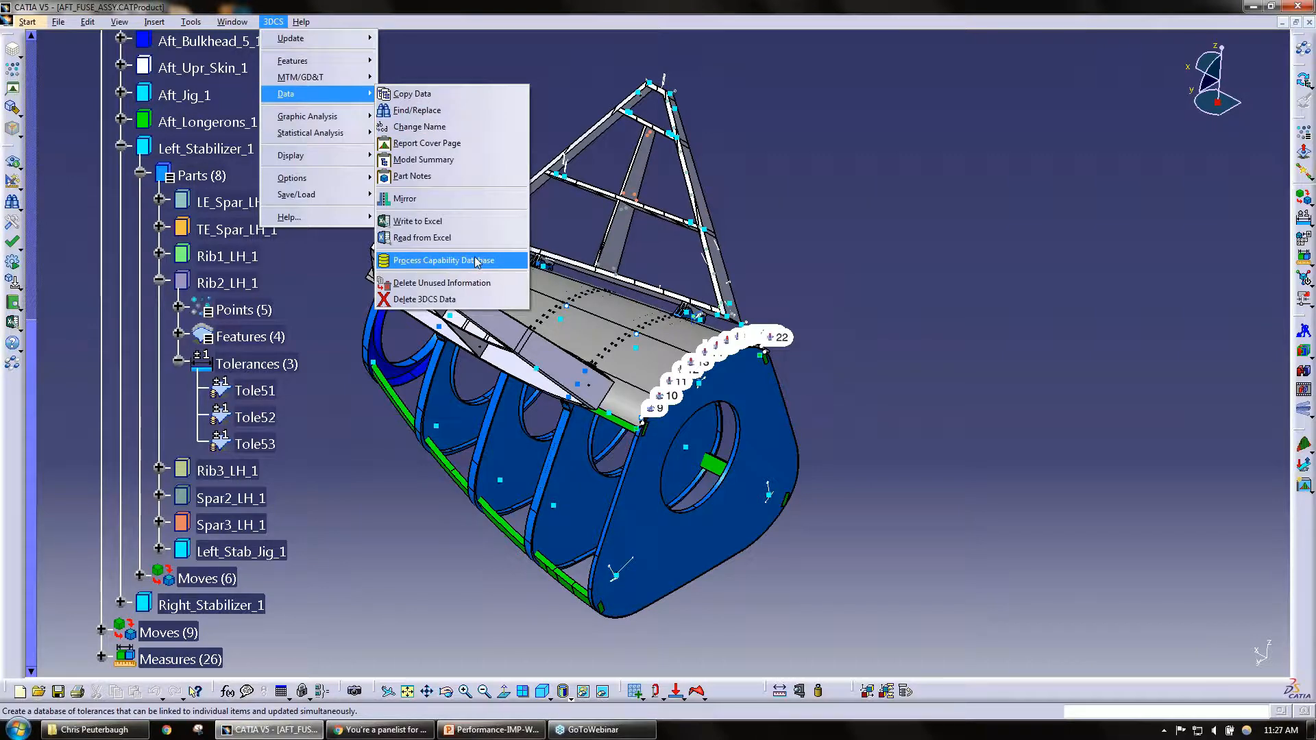
{"action": "left_click", "coordinate": [477, 261]}
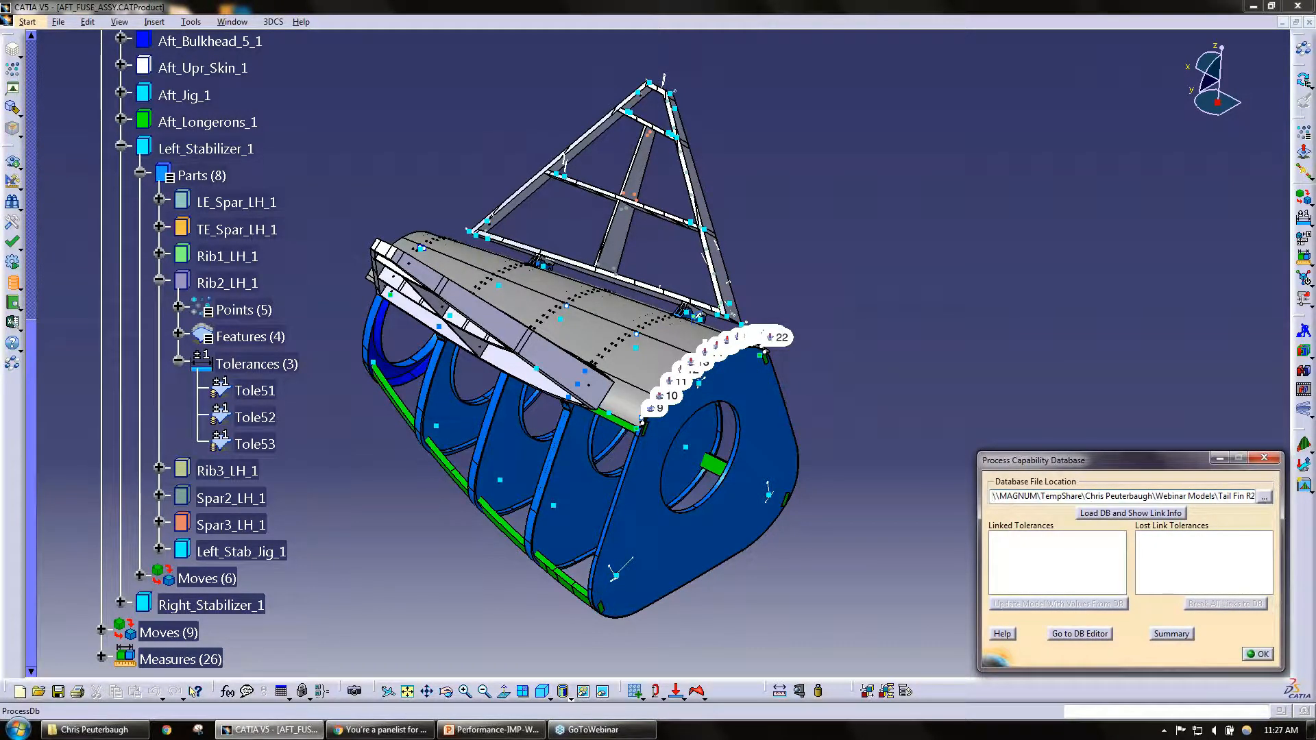
{"action": "left_click_drag", "start_coordinate": [1039, 466], "coordinate": [1174, 374]}
{"action": "left_click", "coordinate": [1182, 374]}
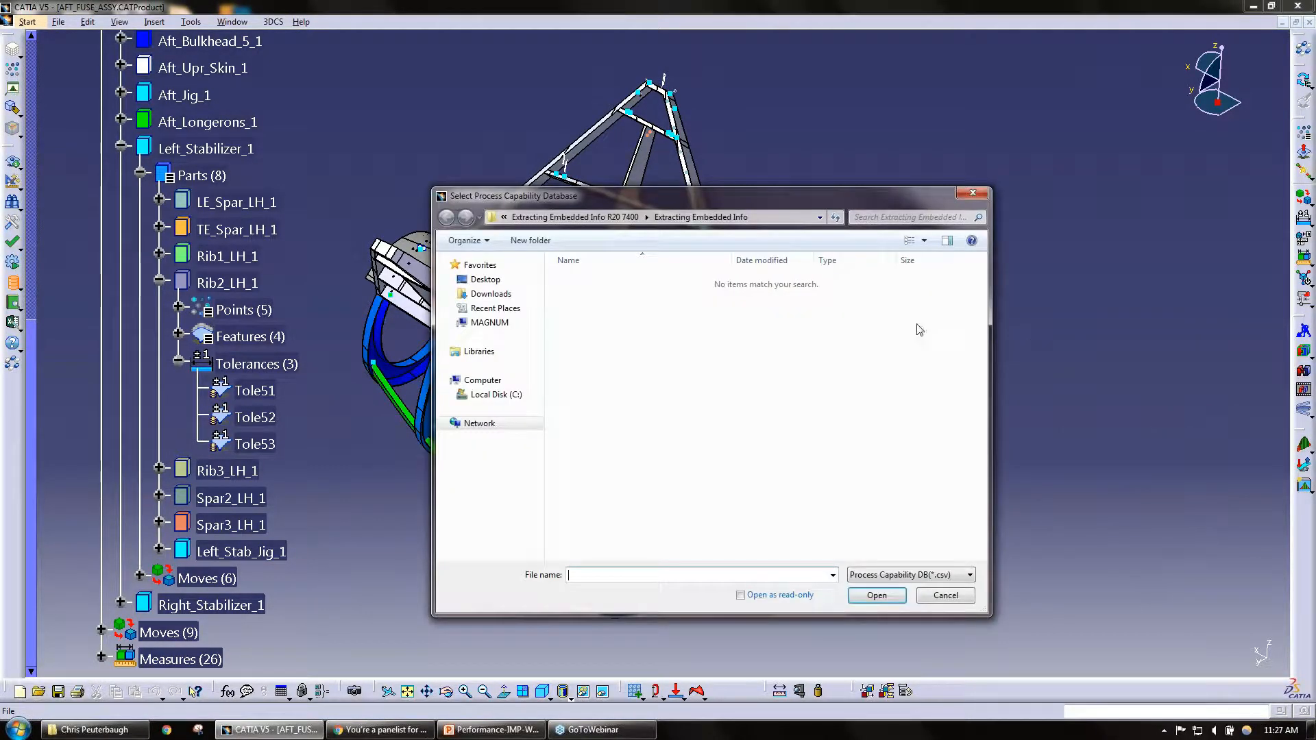
Step: Go to the inner Tail Fin R20 7400 folder under Webinar Models and select DCS_PCDB.csv
{"action": "left_click", "coordinate": [637, 220]}
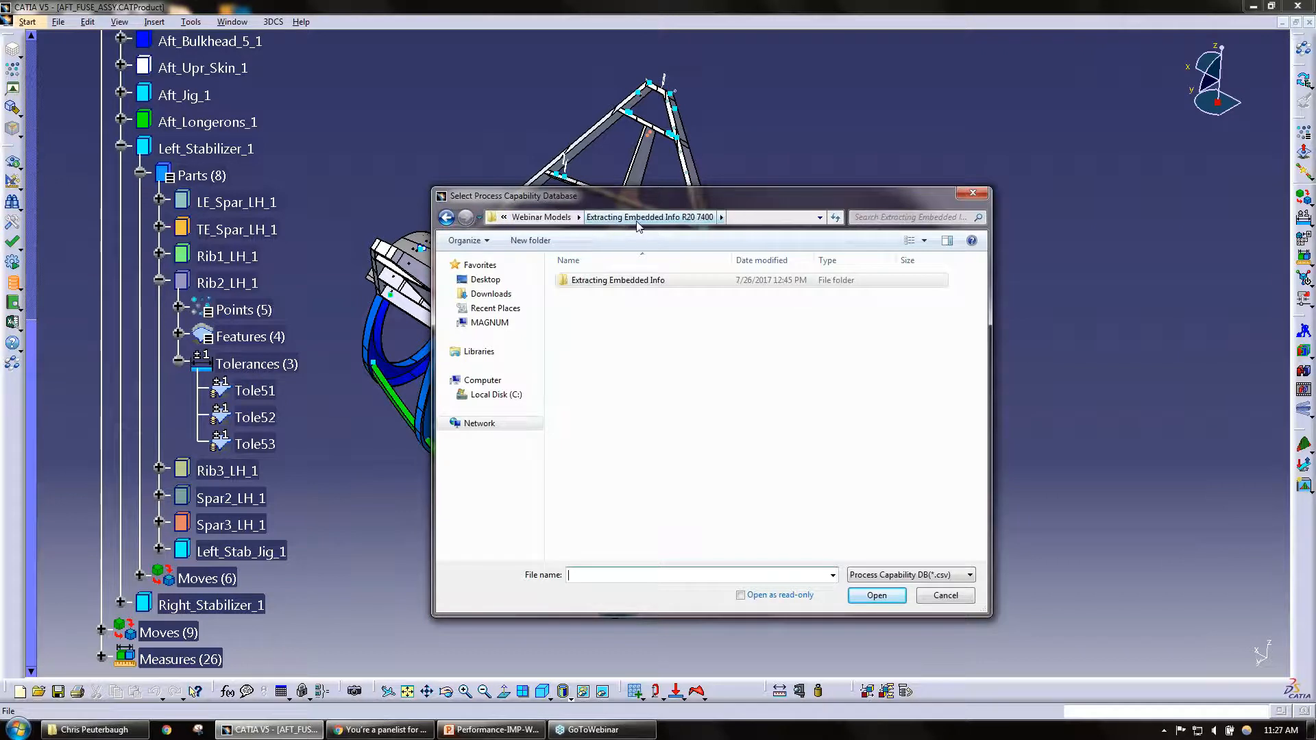
{"action": "left_click", "coordinate": [566, 218]}
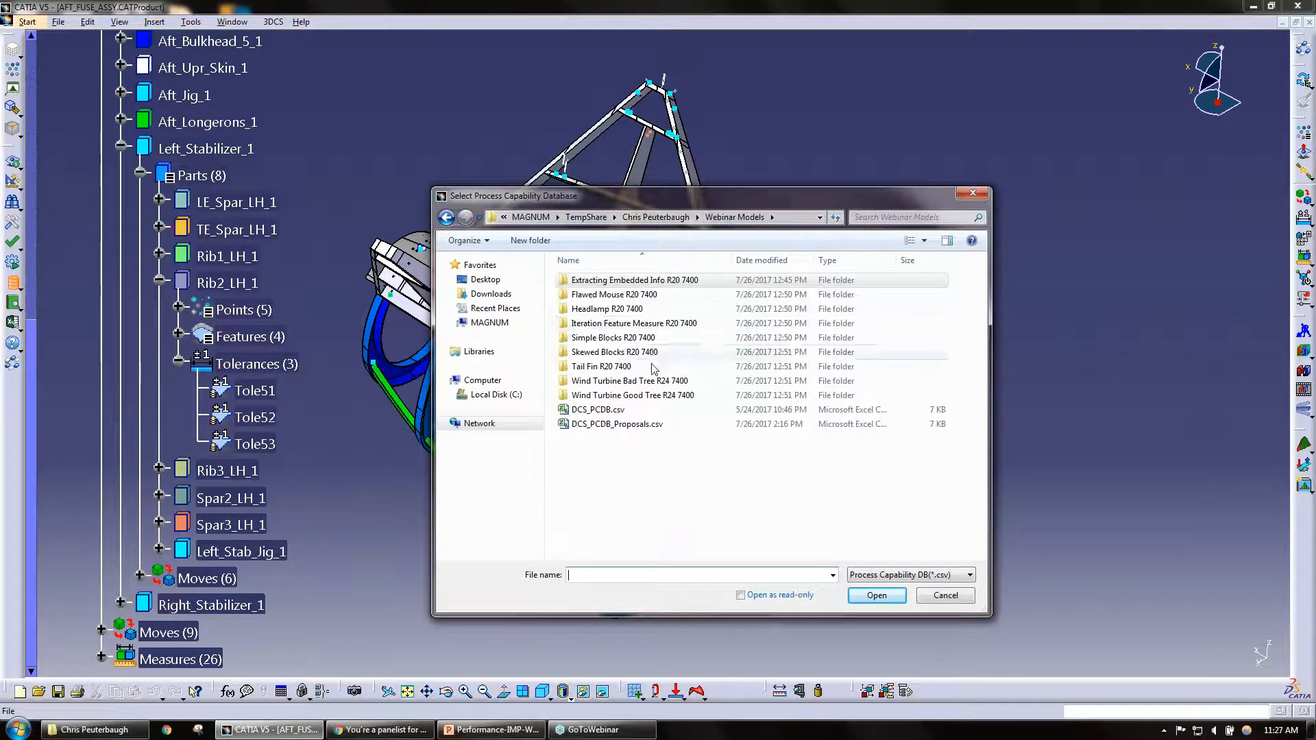
{"action": "double_click", "coordinate": [657, 368]}
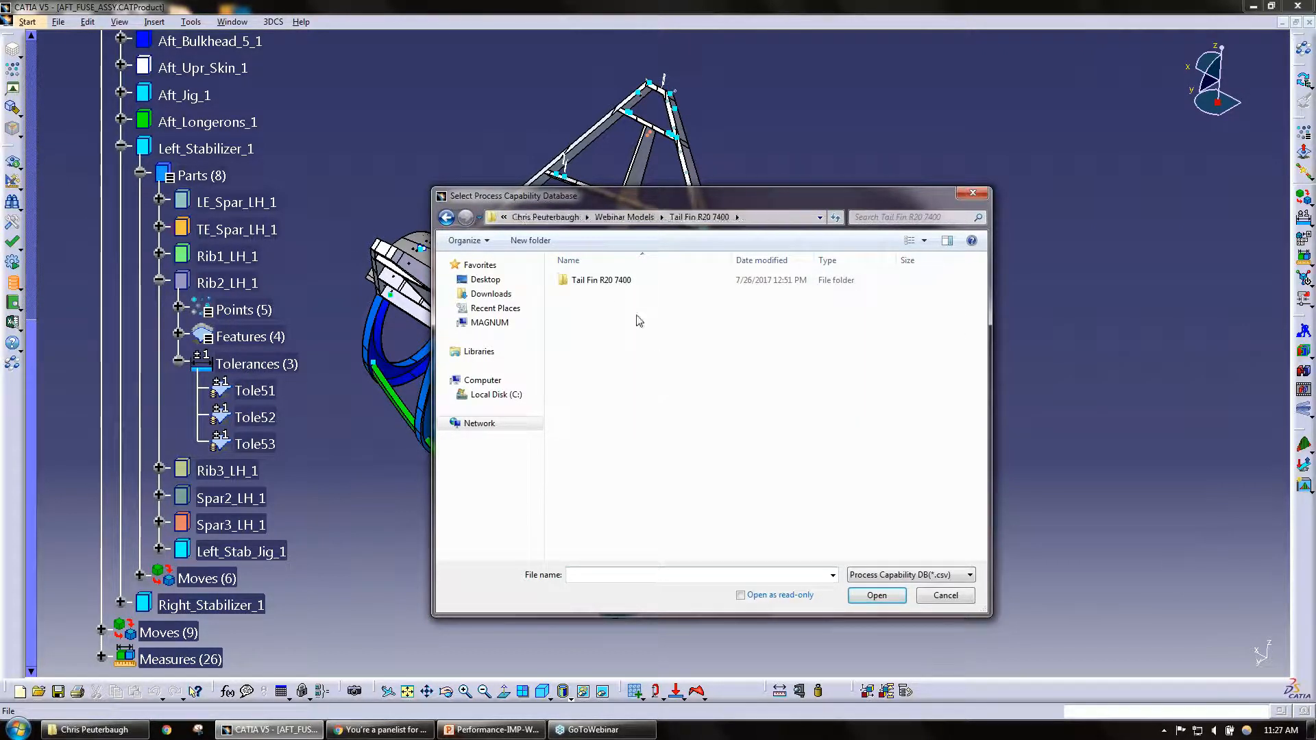
{"action": "double_click", "coordinate": [619, 281]}
{"action": "left_click", "coordinate": [621, 282]}
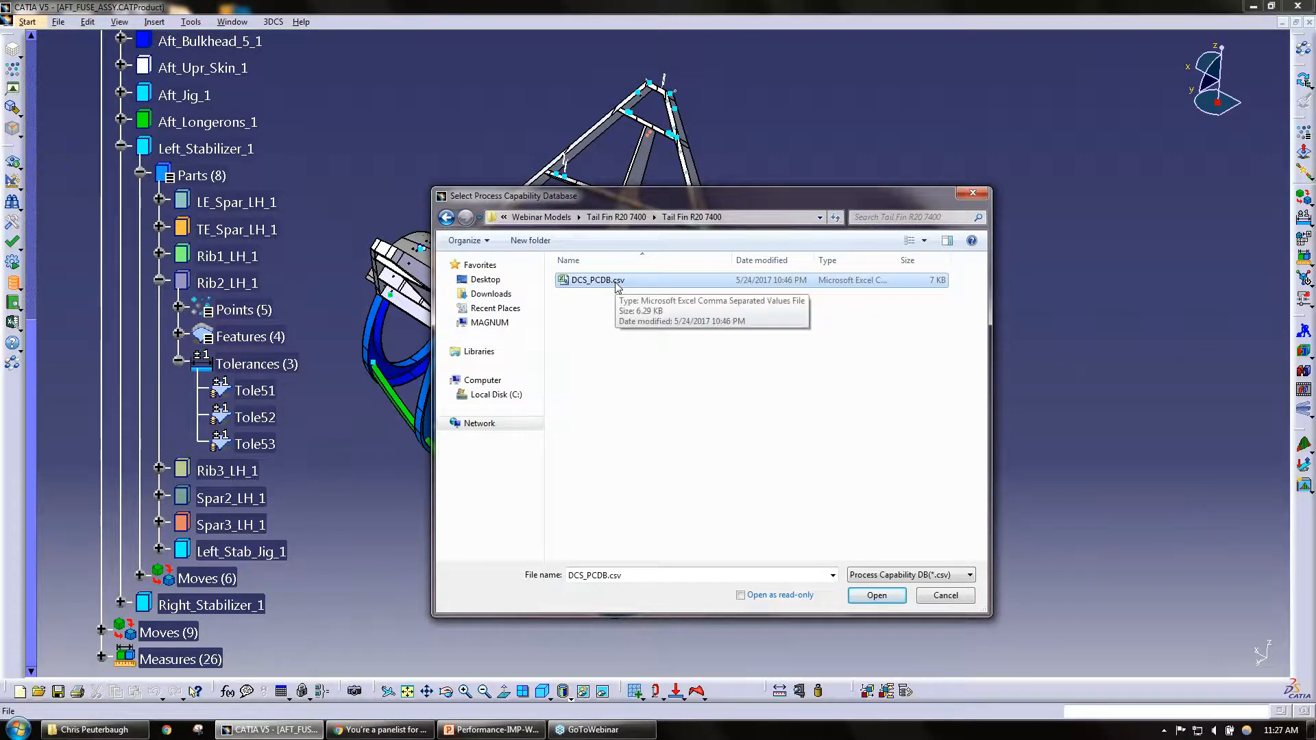
Step: Open DCS_PCDB.csv in Excel, maximize the window, and widen columns A and B to read the entries
{"action": "right_click", "coordinate": [616, 282]}
{"action": "left_click", "coordinate": [647, 311]}
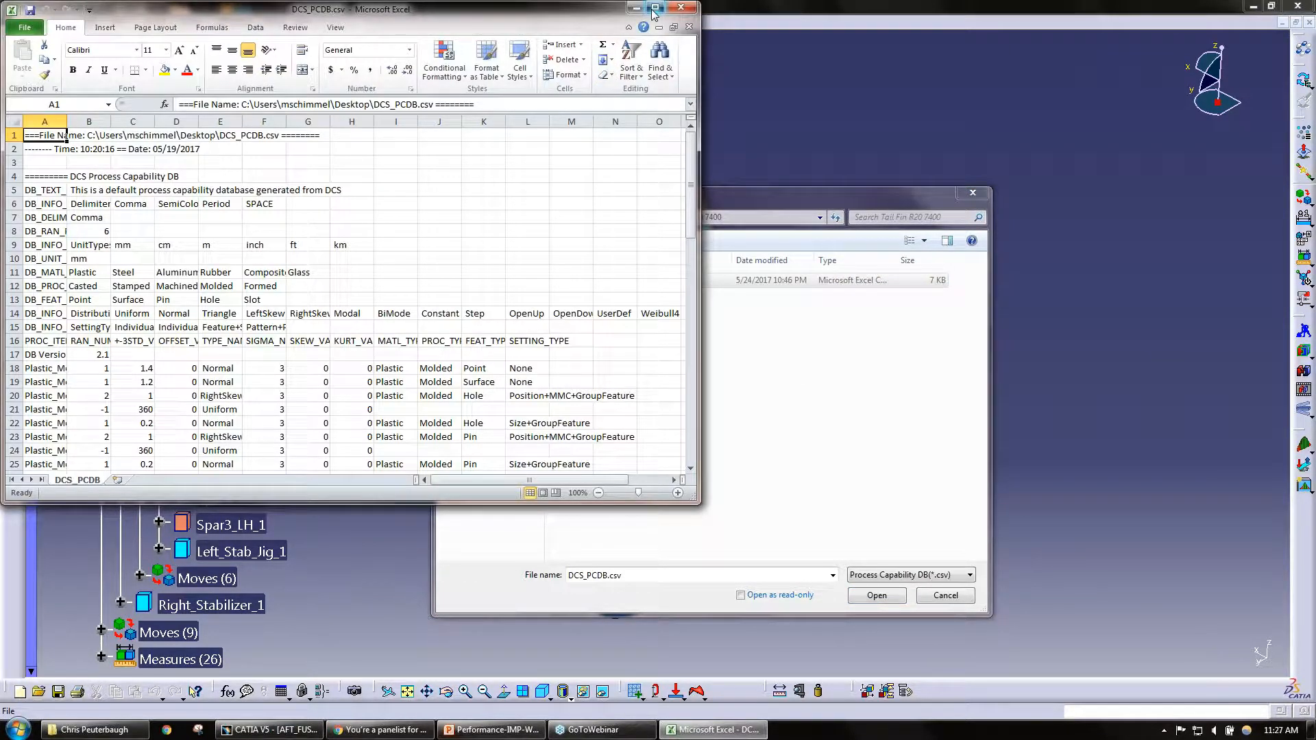
{"action": "left_click", "coordinate": [655, 8]}
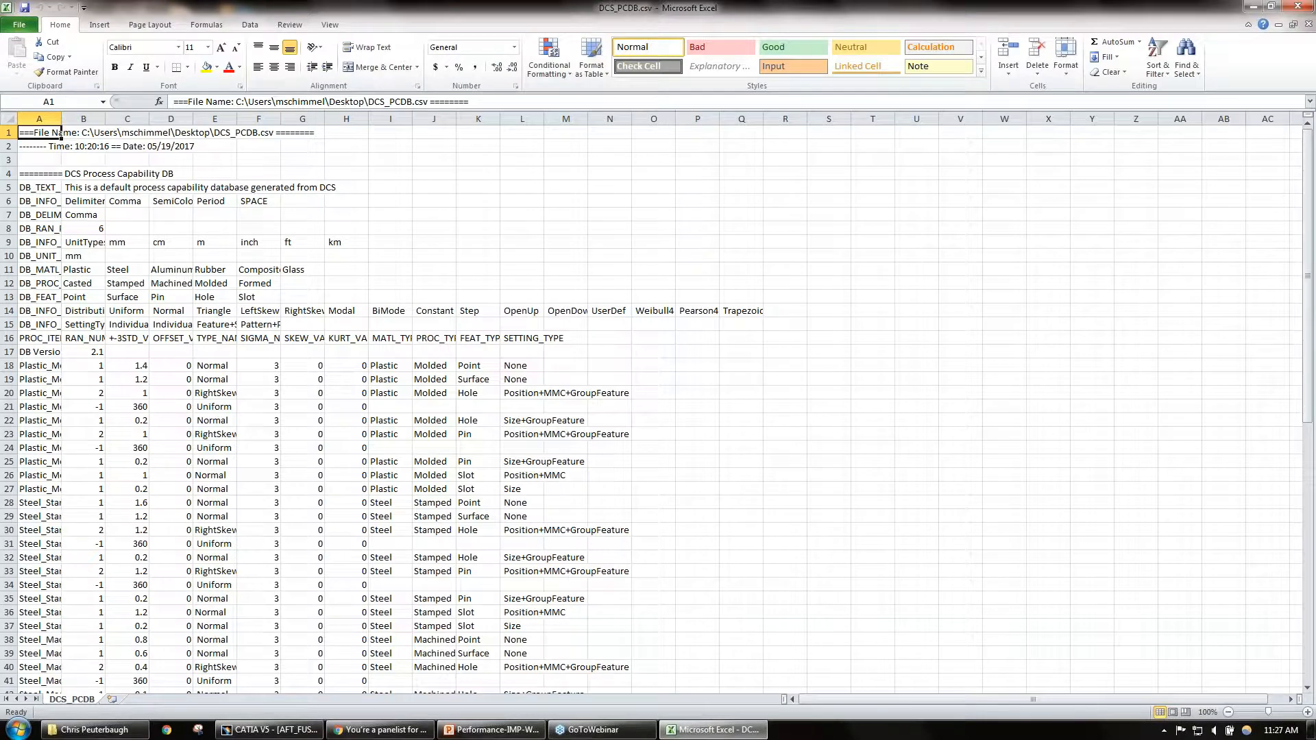
{"action": "double_click", "coordinate": [61, 119]}
{"action": "left_click_drag", "start_coordinate": [371, 119], "coordinate": [468, 118]}
{"action": "left_click_drag", "start_coordinate": [329, 121], "coordinate": [258, 119]}
{"action": "scroll", "coordinate": [712, 298], "scroll_direction": "down", "scroll_amount": 2}
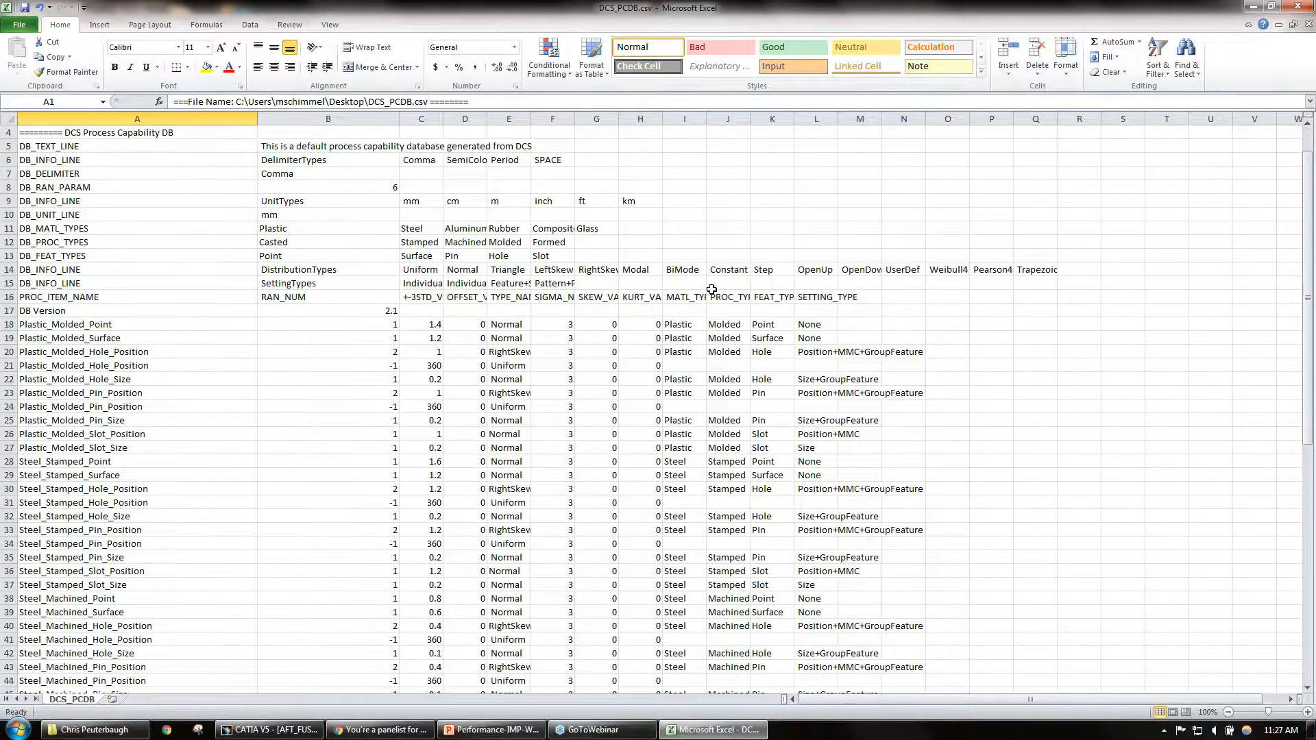
{"action": "scroll", "coordinate": [112, 242], "scroll_direction": "up", "scroll_amount": 2}
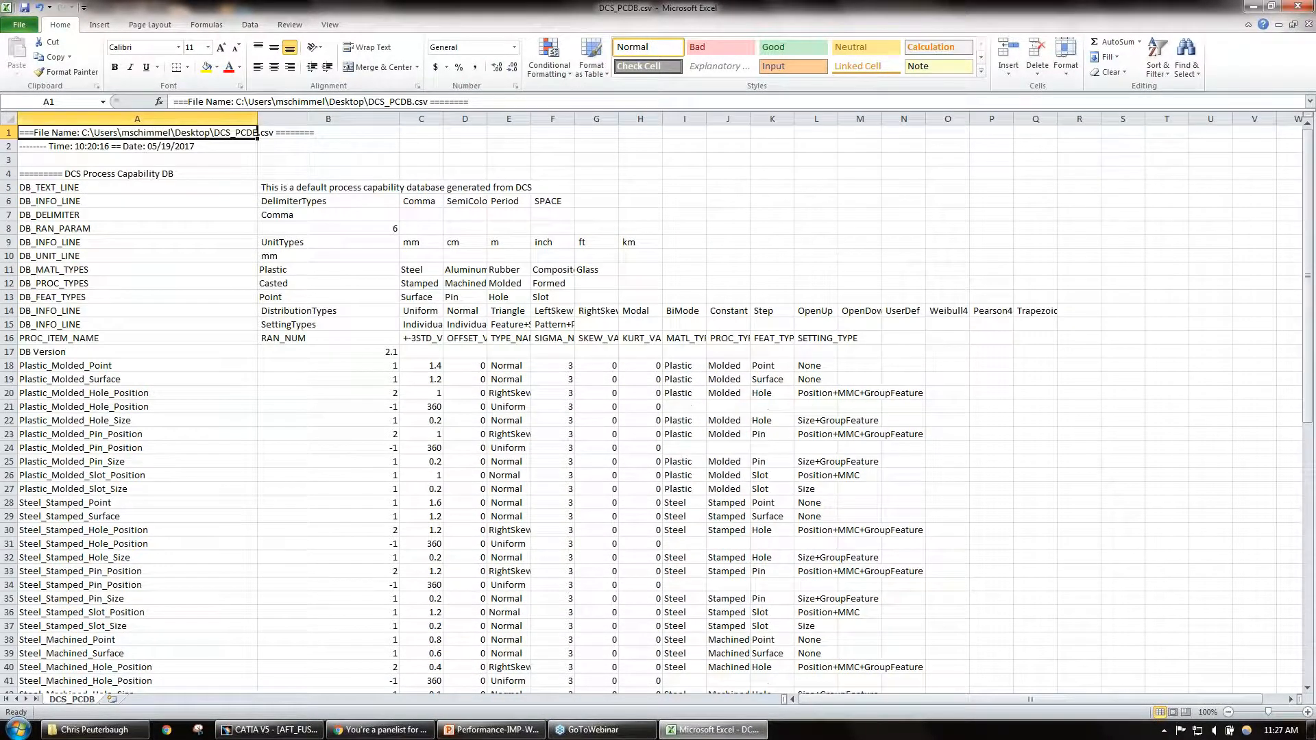
Step: Examine the database's header rows 5 to 16, the process item names, and the offset values
{"action": "left_click_drag", "start_coordinate": [68, 183], "coordinate": [1049, 332]}
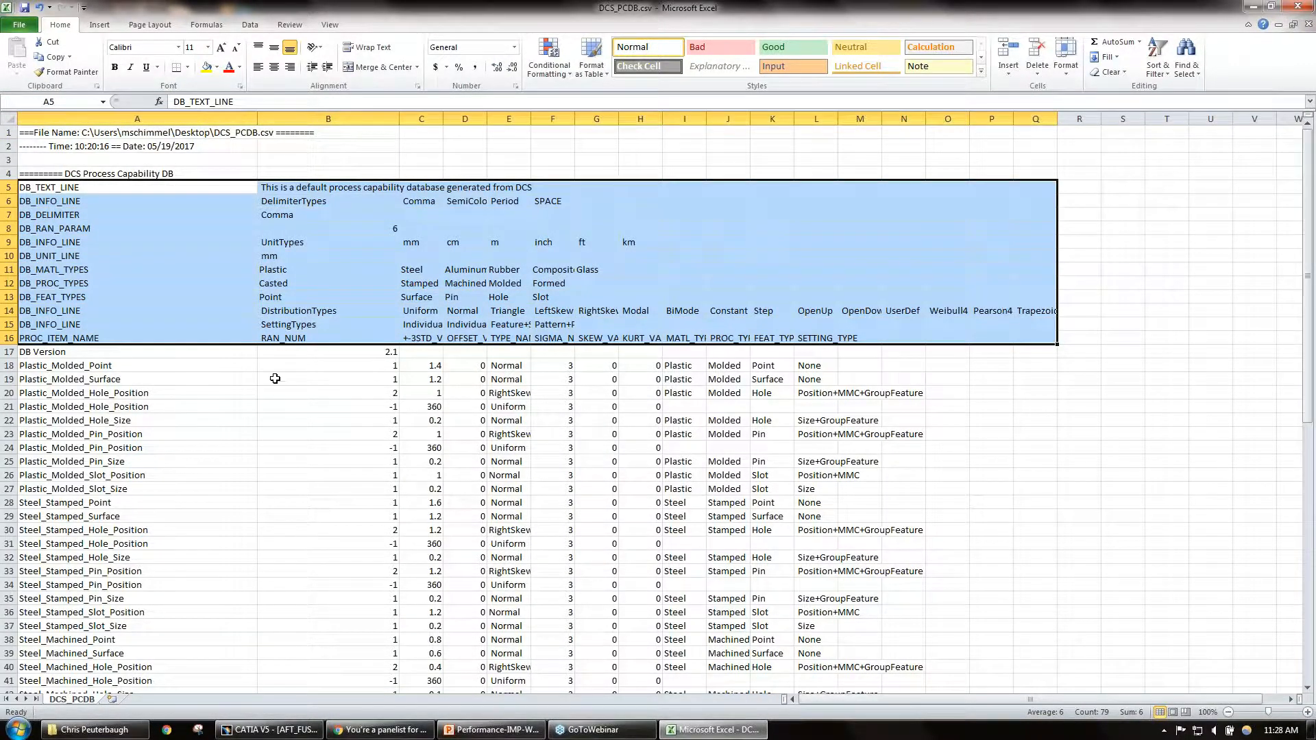
{"action": "left_click", "coordinate": [226, 379]}
{"action": "left_click_drag", "start_coordinate": [149, 368], "coordinate": [148, 612]}
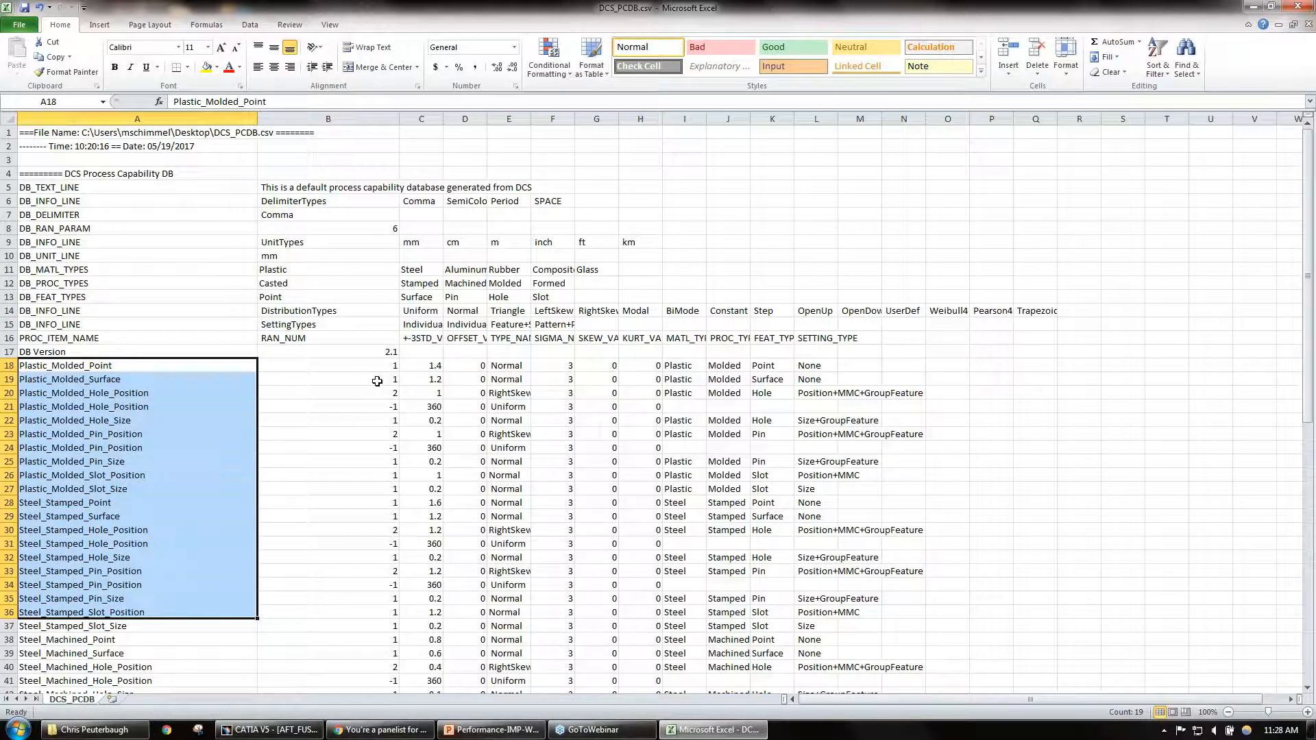
{"action": "scroll", "coordinate": [387, 403], "scroll_direction": "down", "scroll_amount": 1}
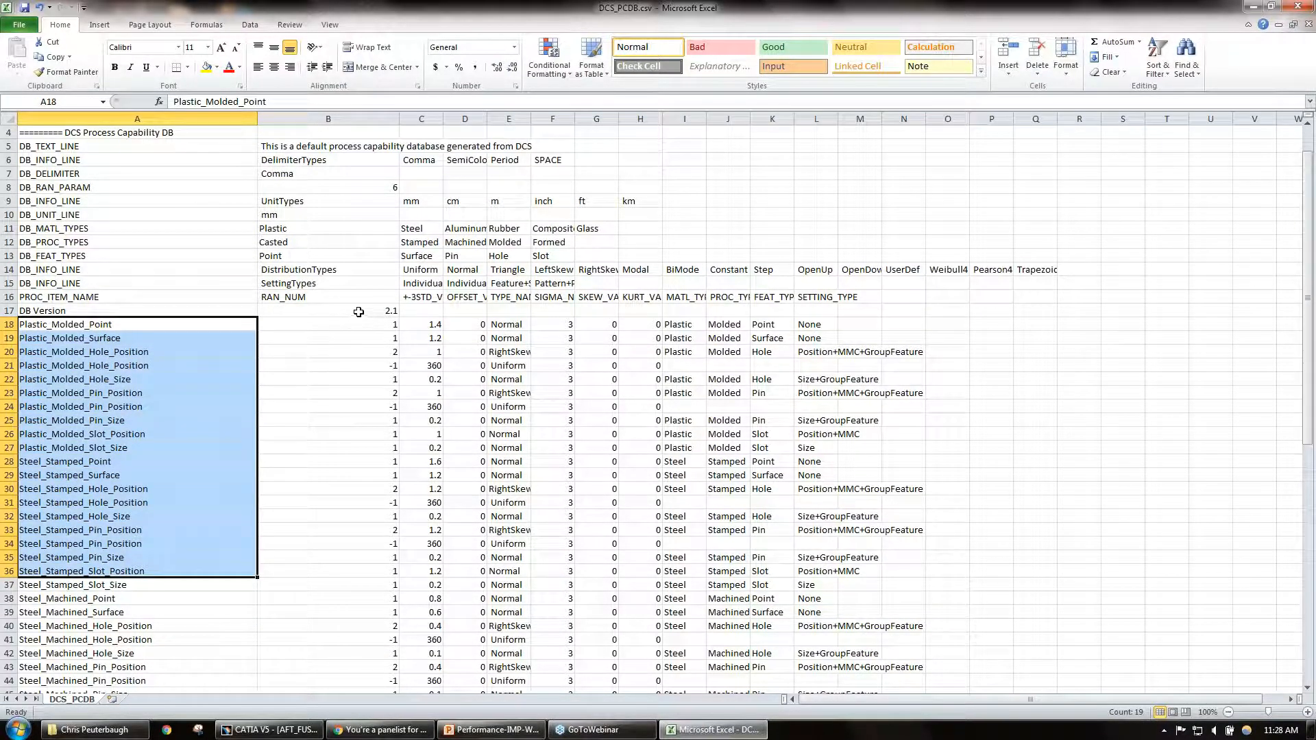
{"action": "left_click", "coordinate": [329, 300]}
{"action": "left_click_drag", "start_coordinate": [468, 325], "coordinate": [466, 420]}
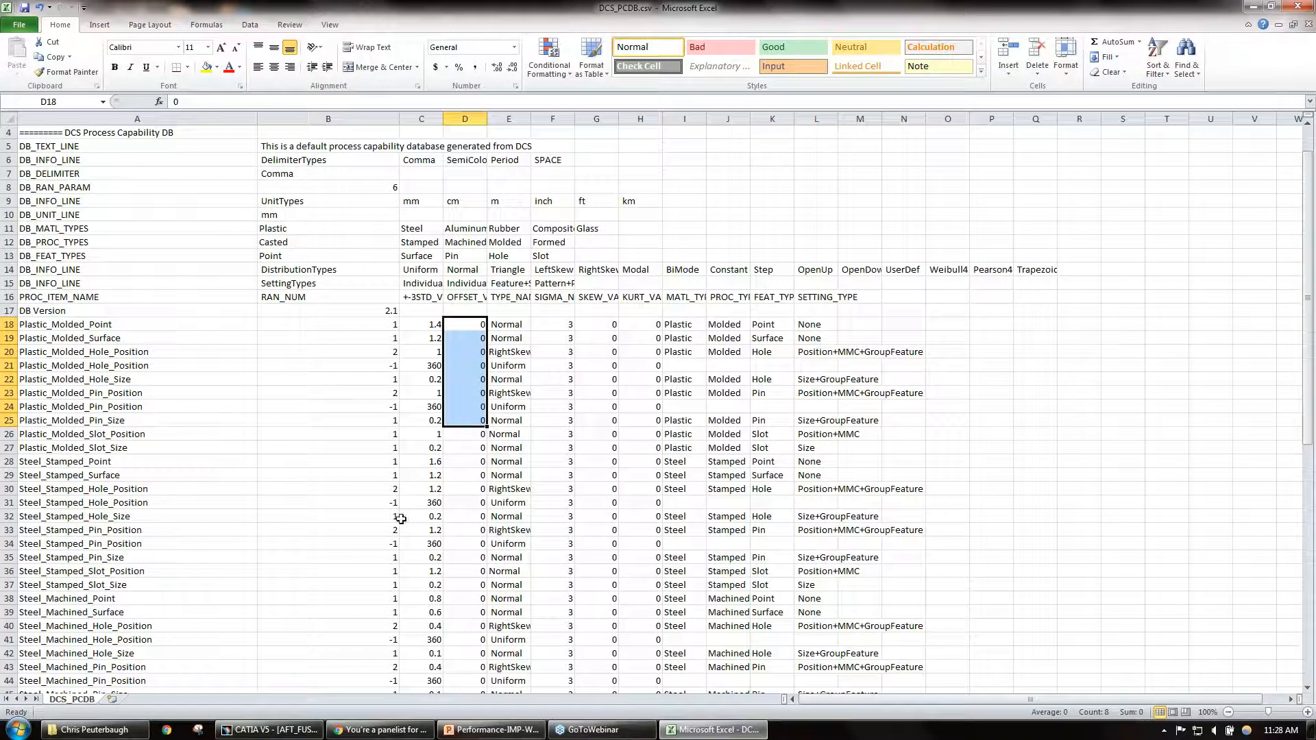
Step: Set the +-3STD value of Aluminum_Machined_Point to 1 and of Aluminum_Machined_Pin_Position to 1.5
{"action": "scroll", "coordinate": [265, 462], "scroll_direction": "down", "scroll_amount": 4}
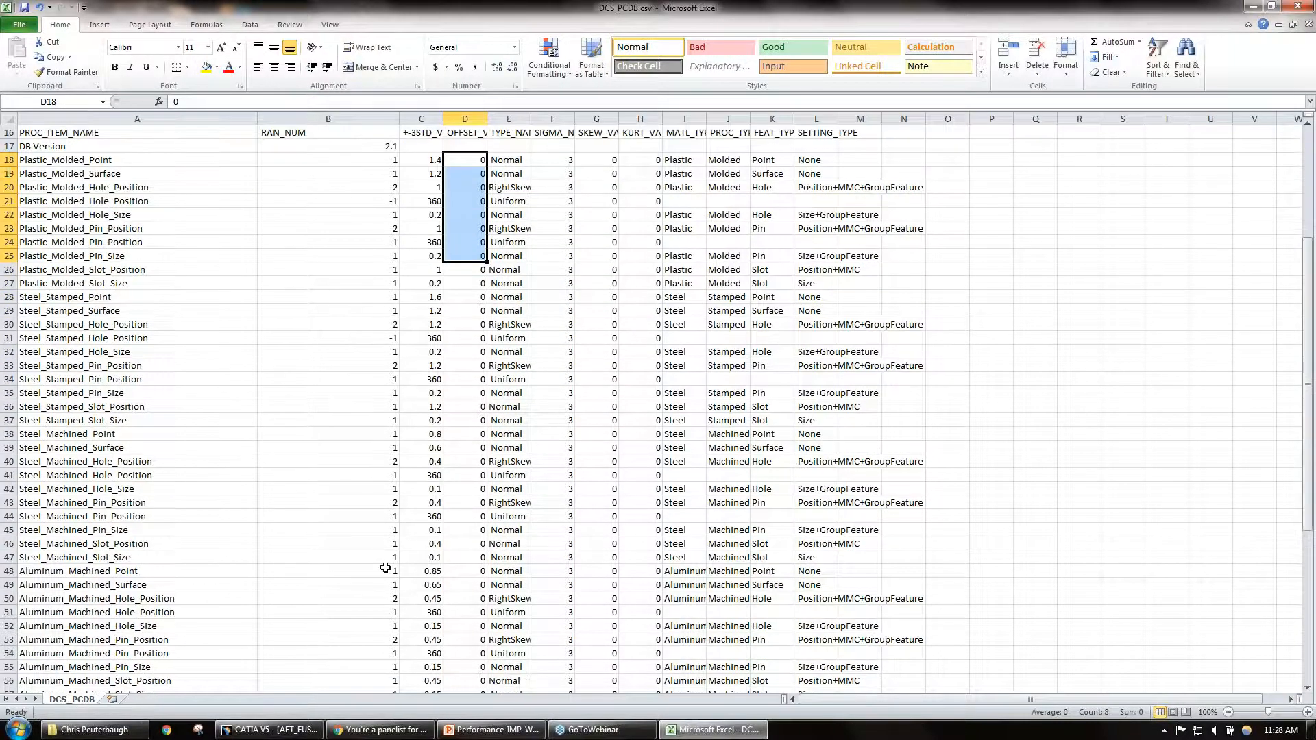
{"action": "left_click", "coordinate": [431, 570]}
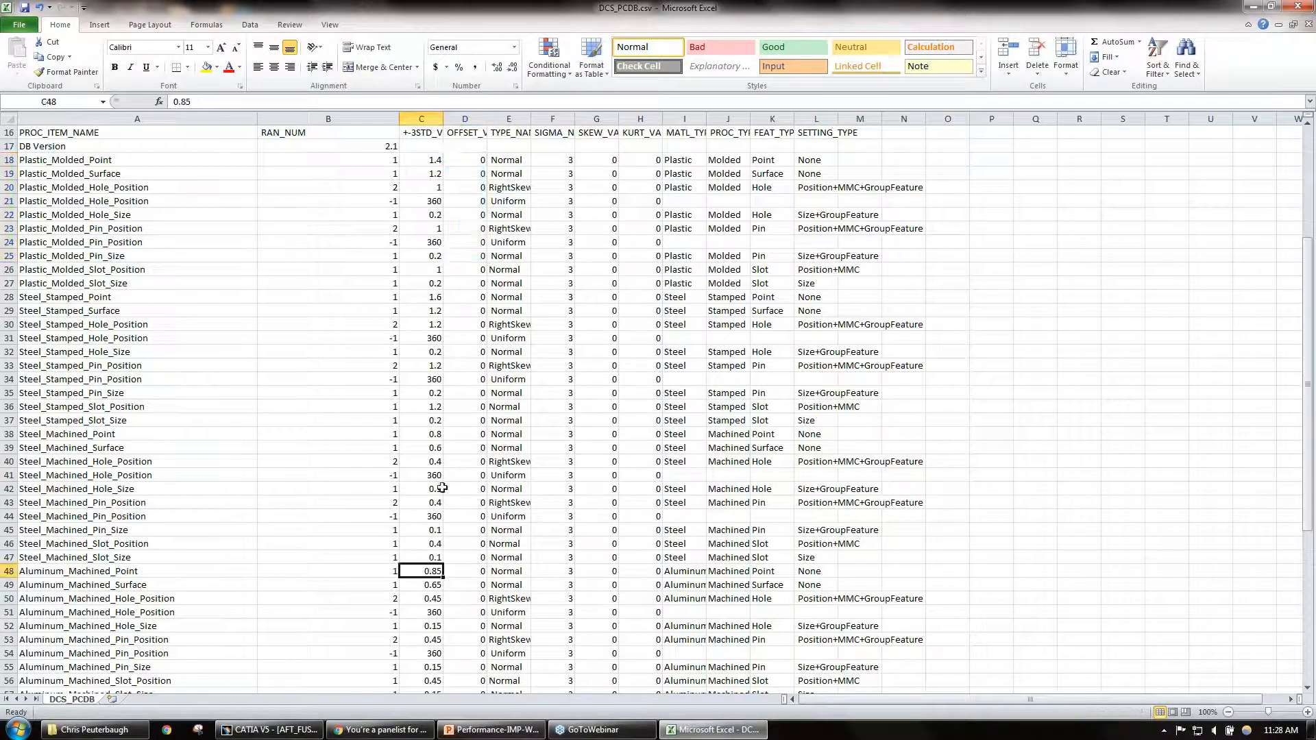
{"action": "type", "text": "1"}
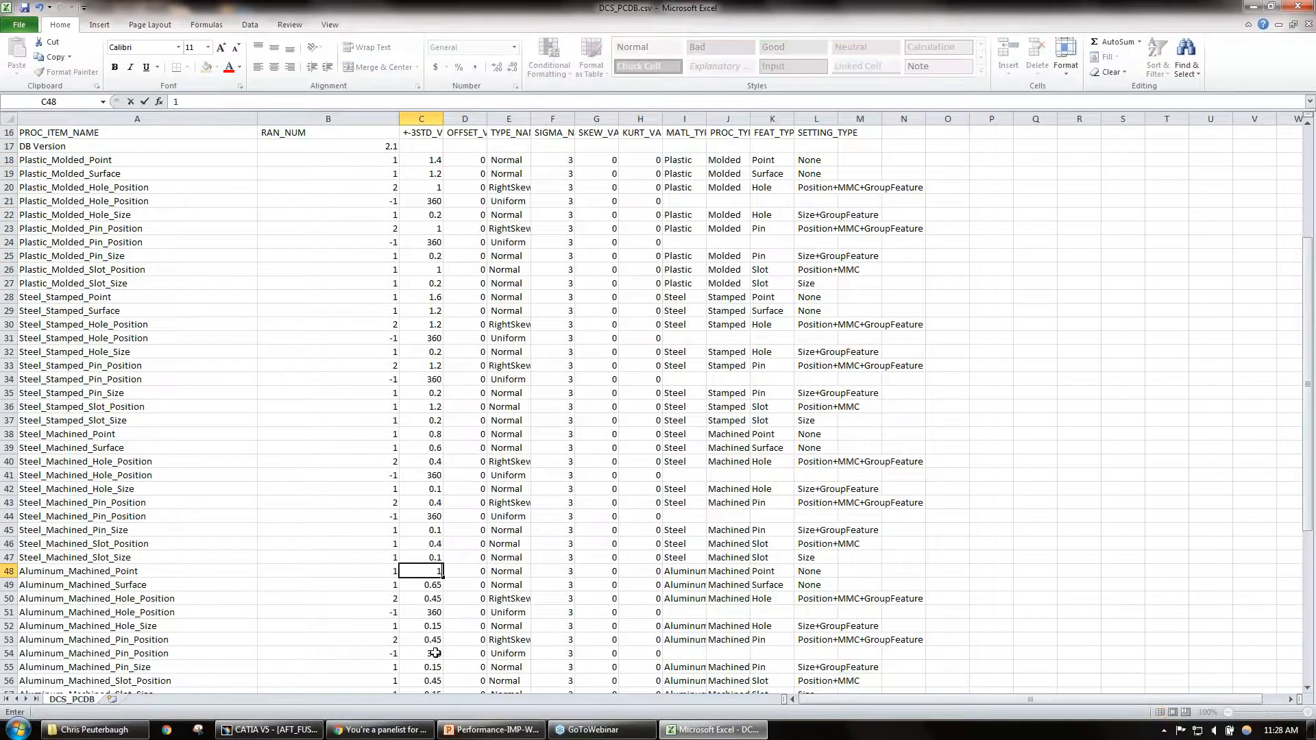
{"action": "left_click", "coordinate": [429, 640]}
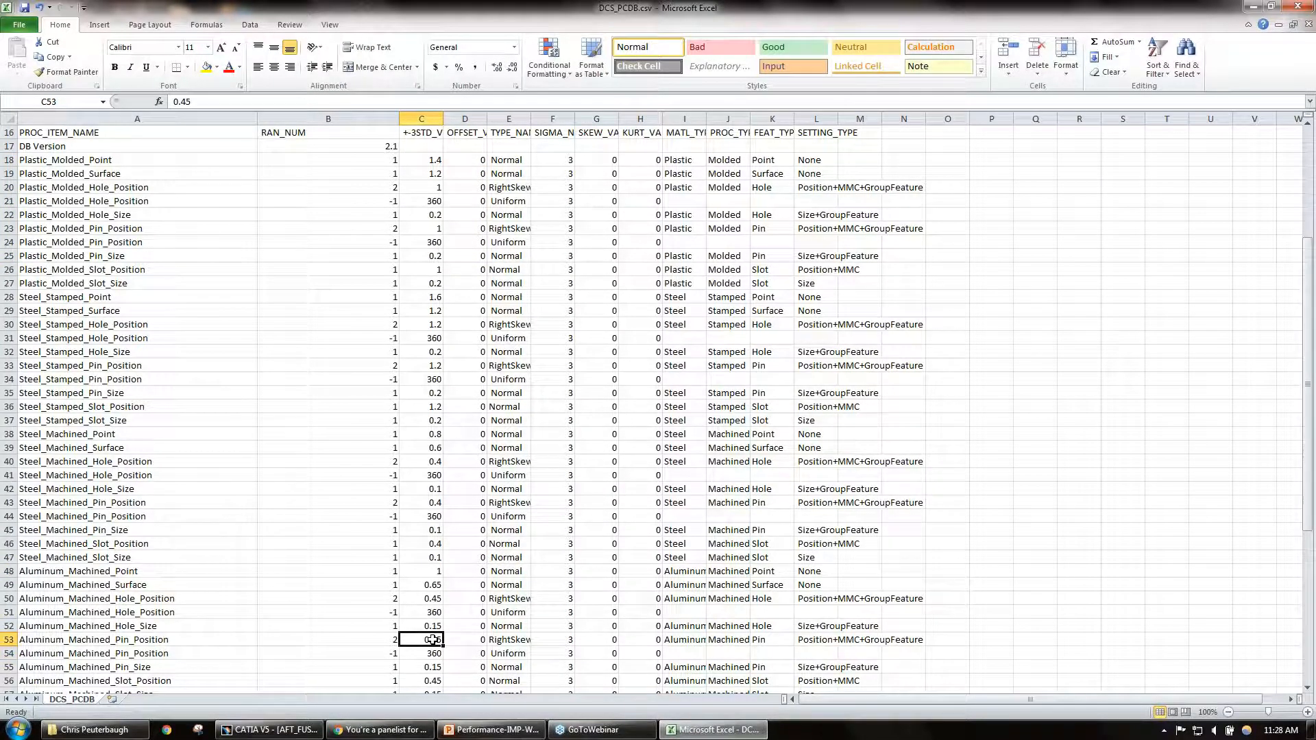
{"action": "type", "text": "1"}
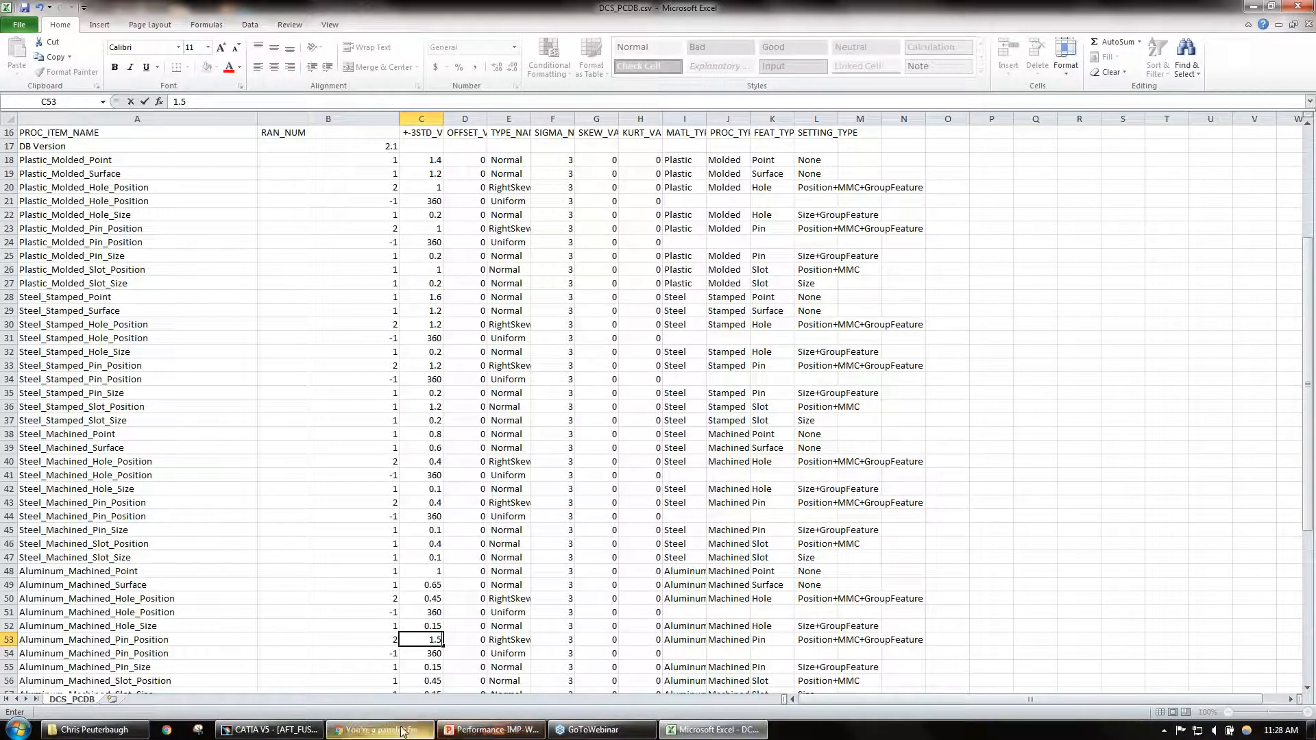
Step: Switch back to CATIA, choose DCS_PCDB.csv as the process capability database, and load it with its link info
{"action": "mouse_move", "coordinate": [491, 737]}
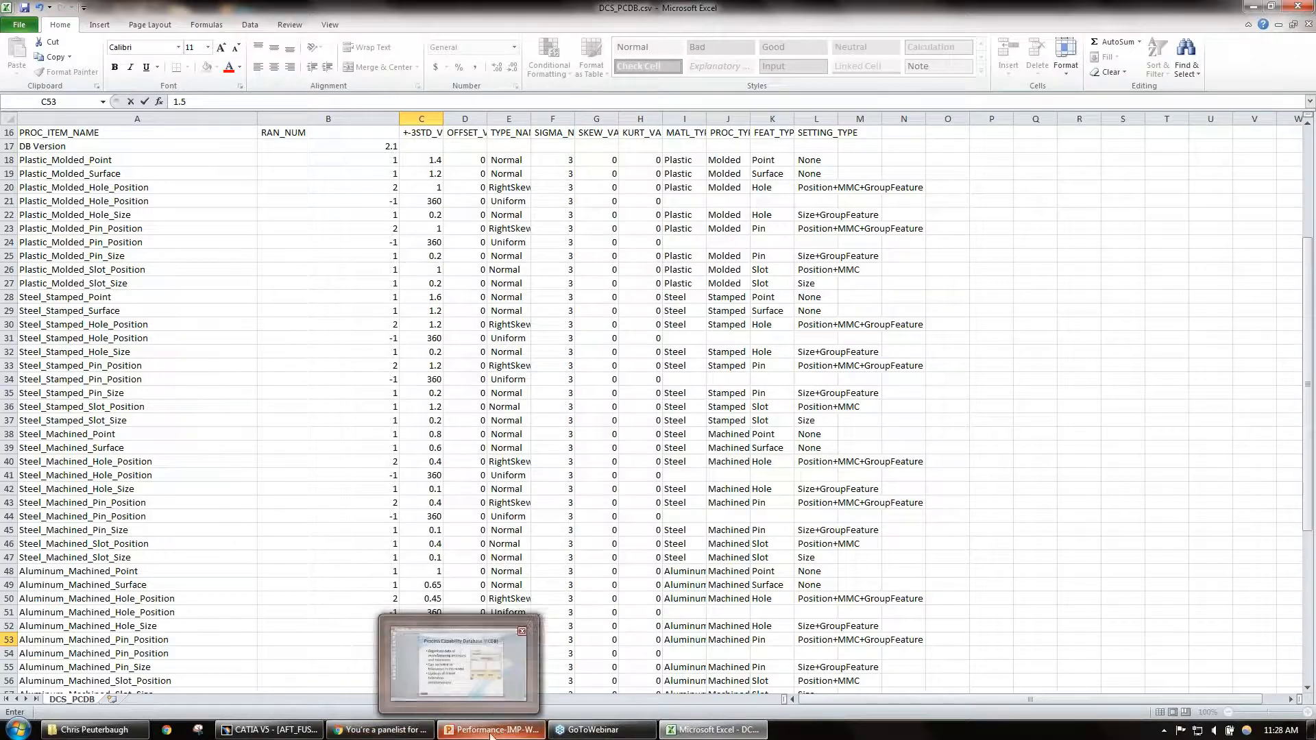
{"action": "left_click", "coordinate": [271, 730]}
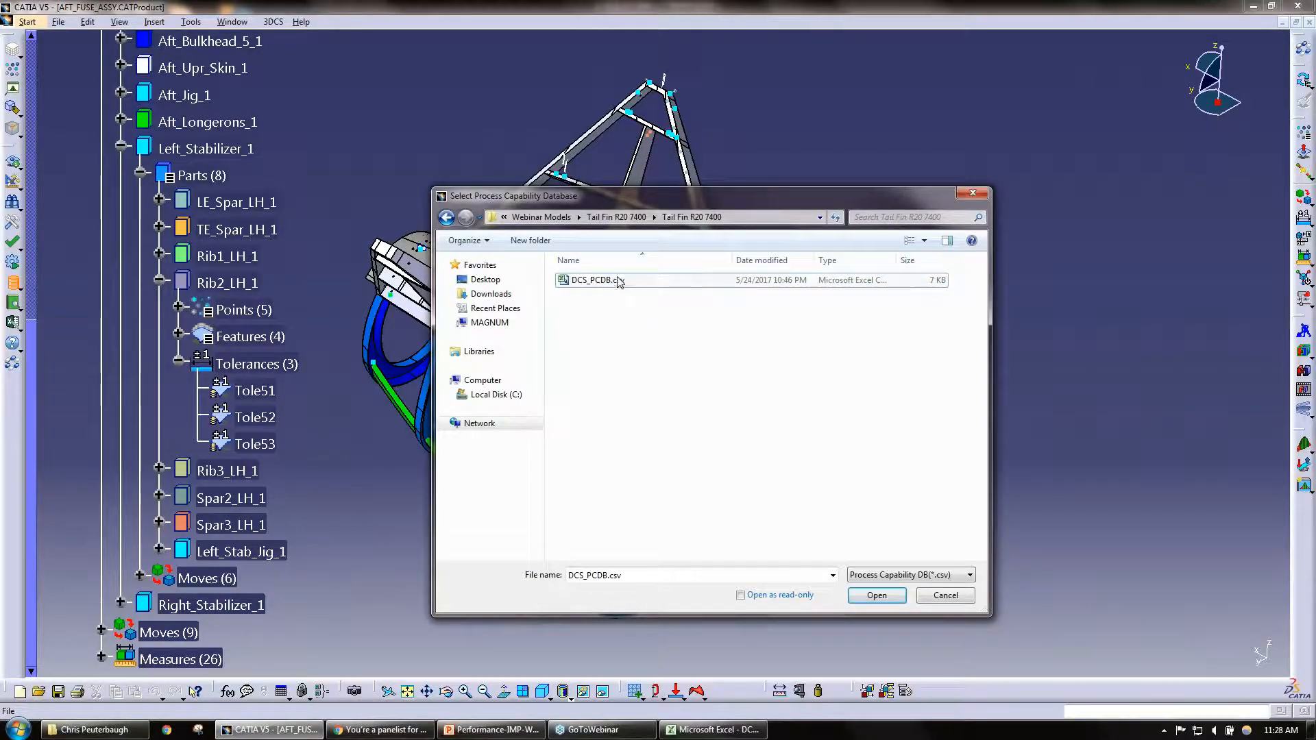
{"action": "left_click", "coordinate": [875, 595]}
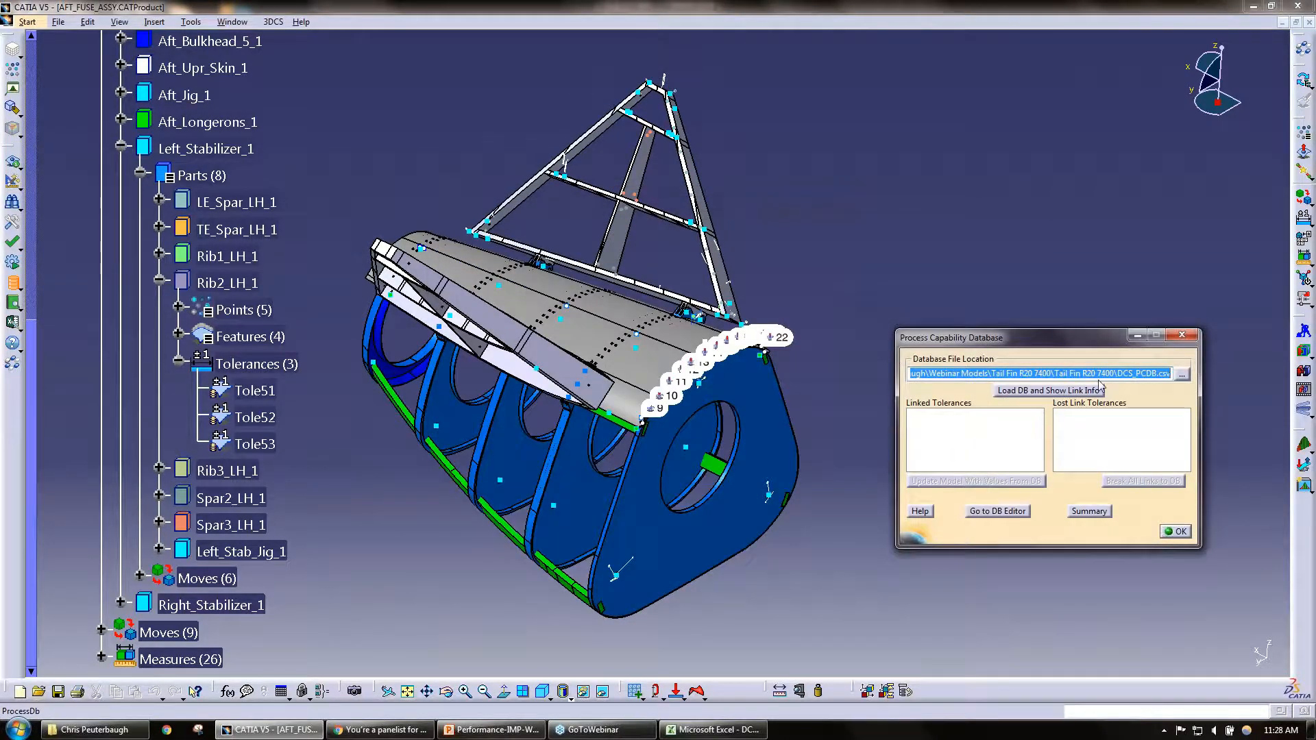
{"action": "left_click", "coordinate": [1058, 390]}
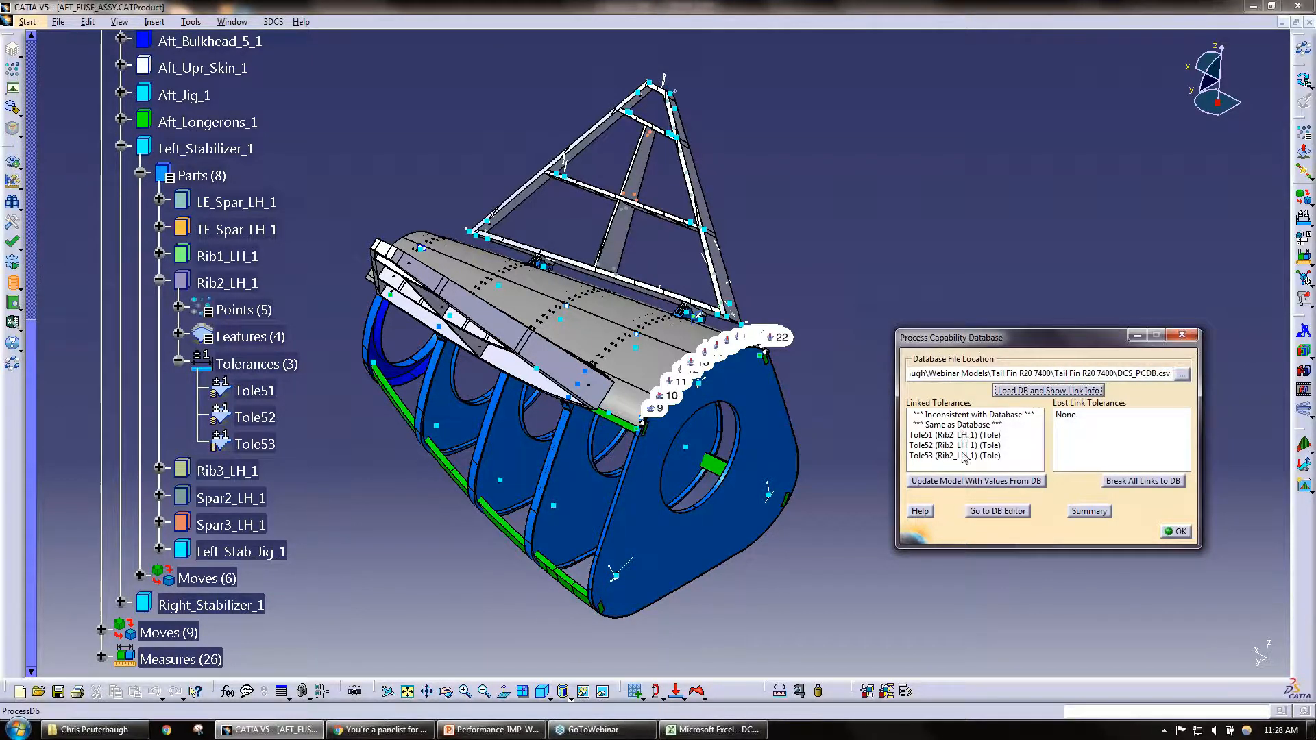
Step: Update the model's linked tolerances with the values from the database and close the Process Capability Database dialog
{"action": "left_click", "coordinate": [936, 482]}
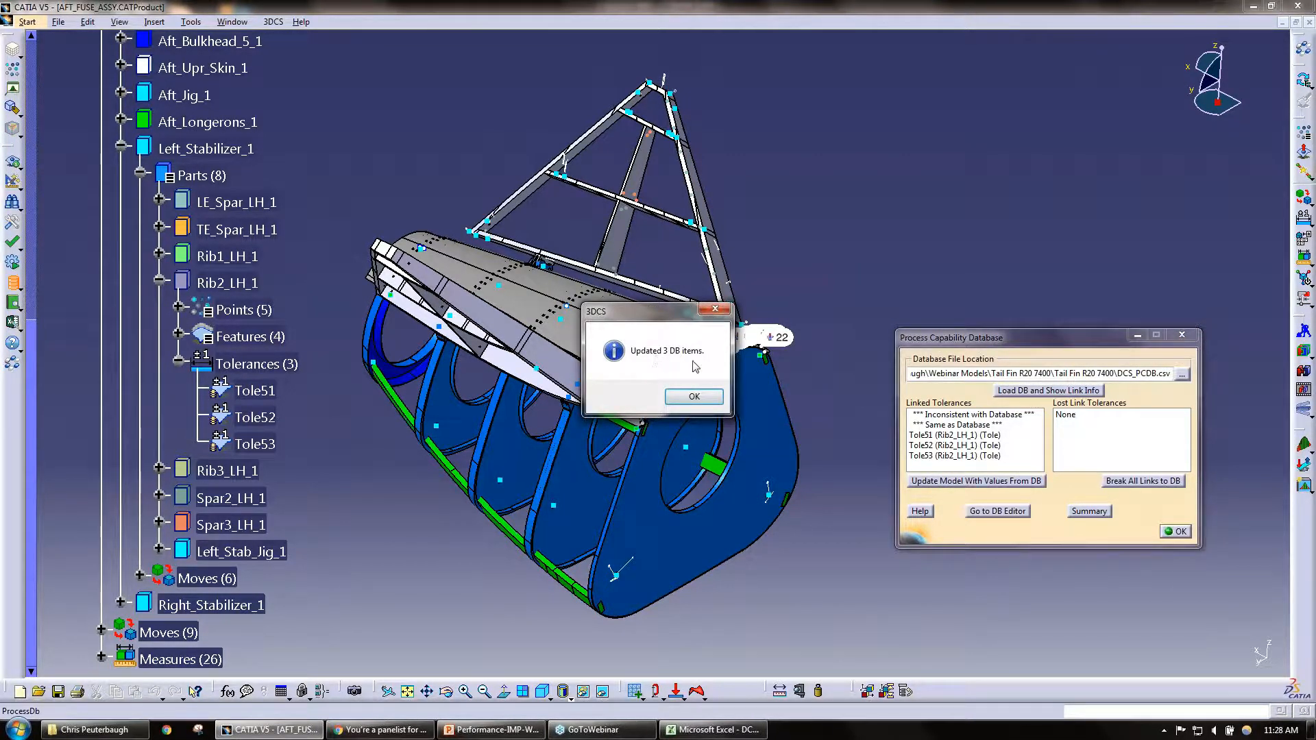
{"action": "left_click", "coordinate": [693, 396]}
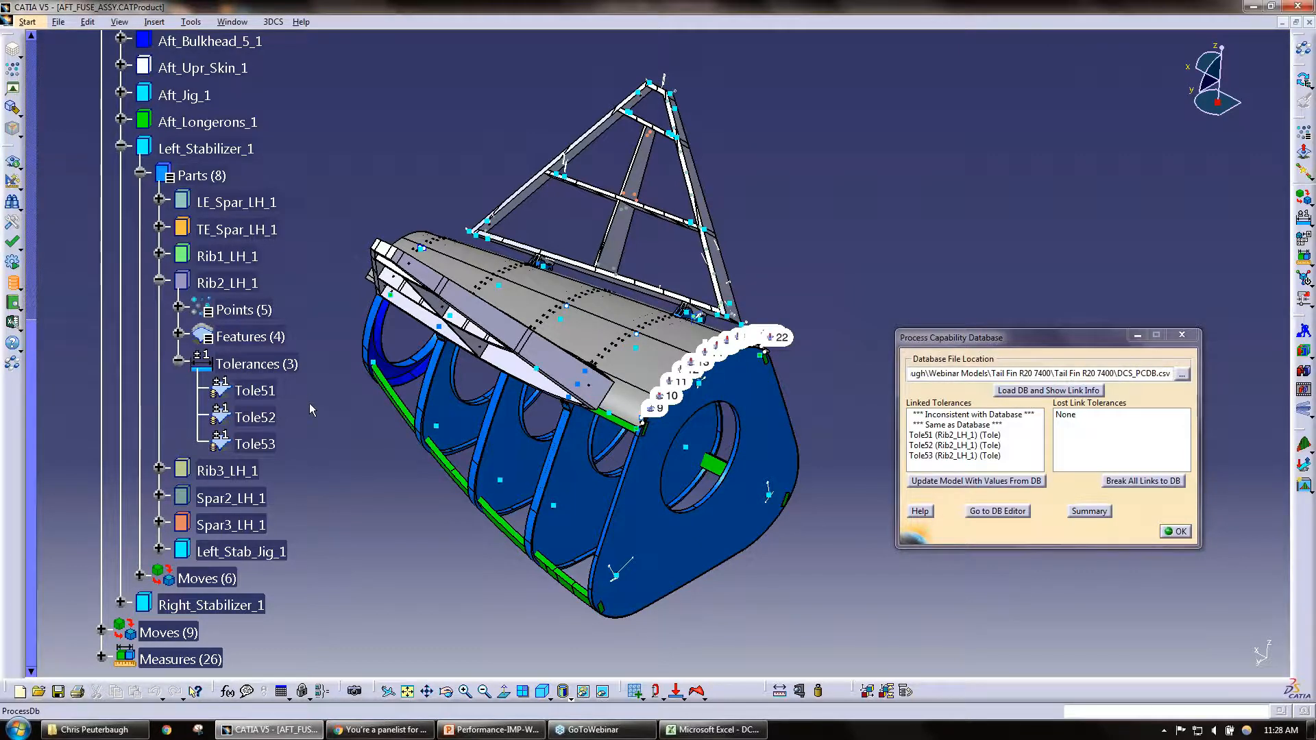
{"action": "left_click", "coordinate": [1176, 532]}
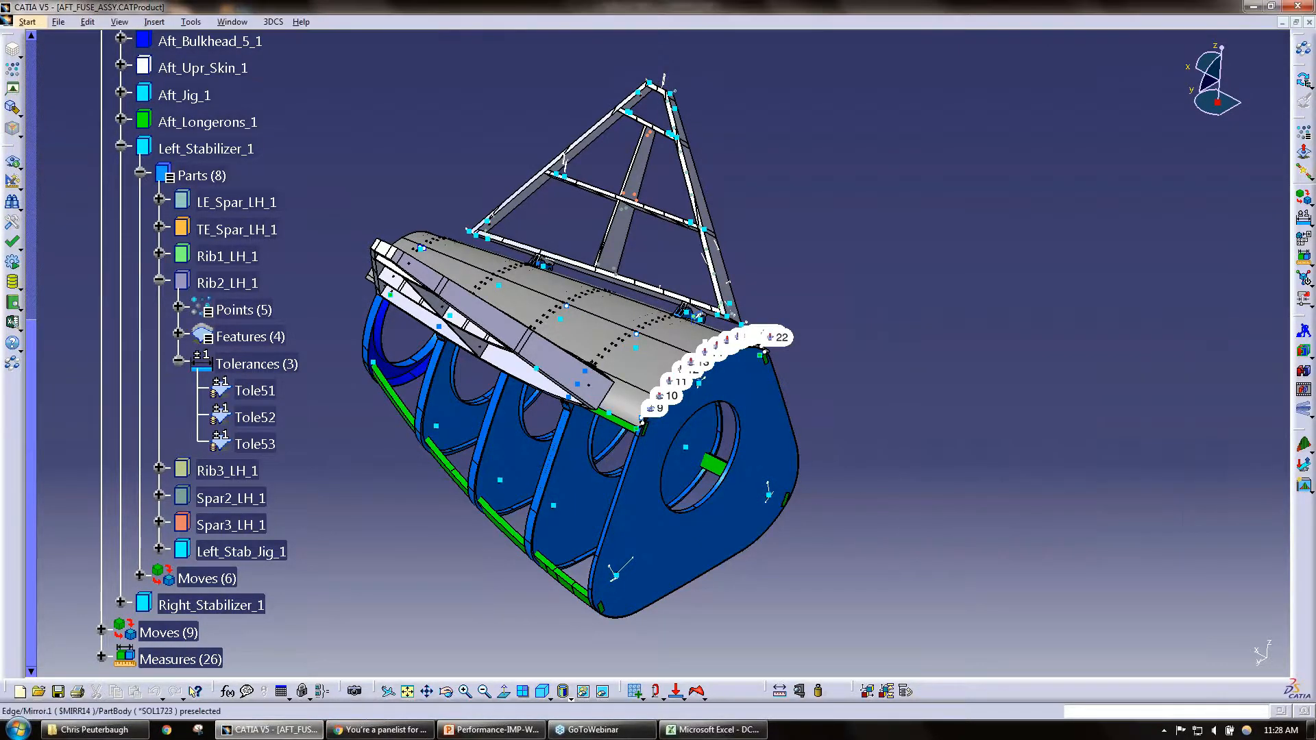
Step: Open tolerance Tole51, check its range and the Aluminum_Machined_Pin_Position entry in the database list, and close both windows
{"action": "double_click", "coordinate": [255, 391]}
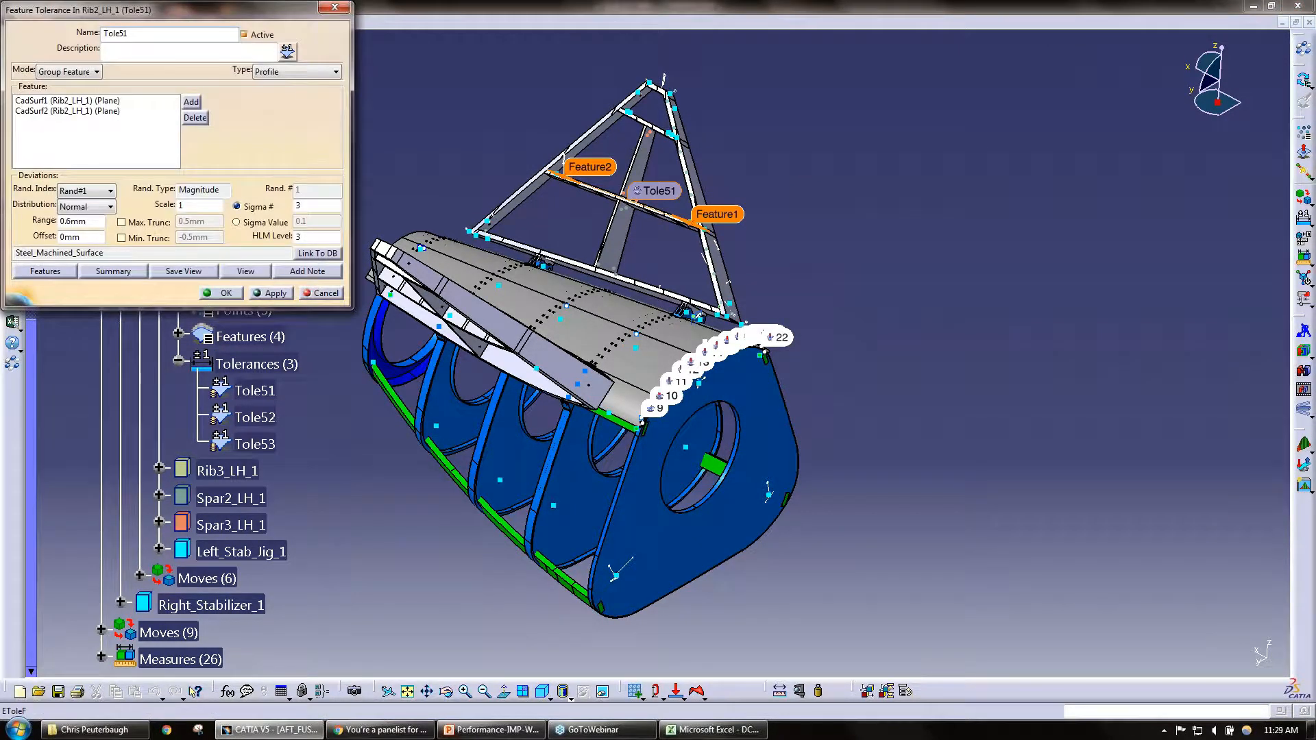
{"action": "left_click", "coordinate": [86, 221]}
{"action": "left_click", "coordinate": [317, 253]}
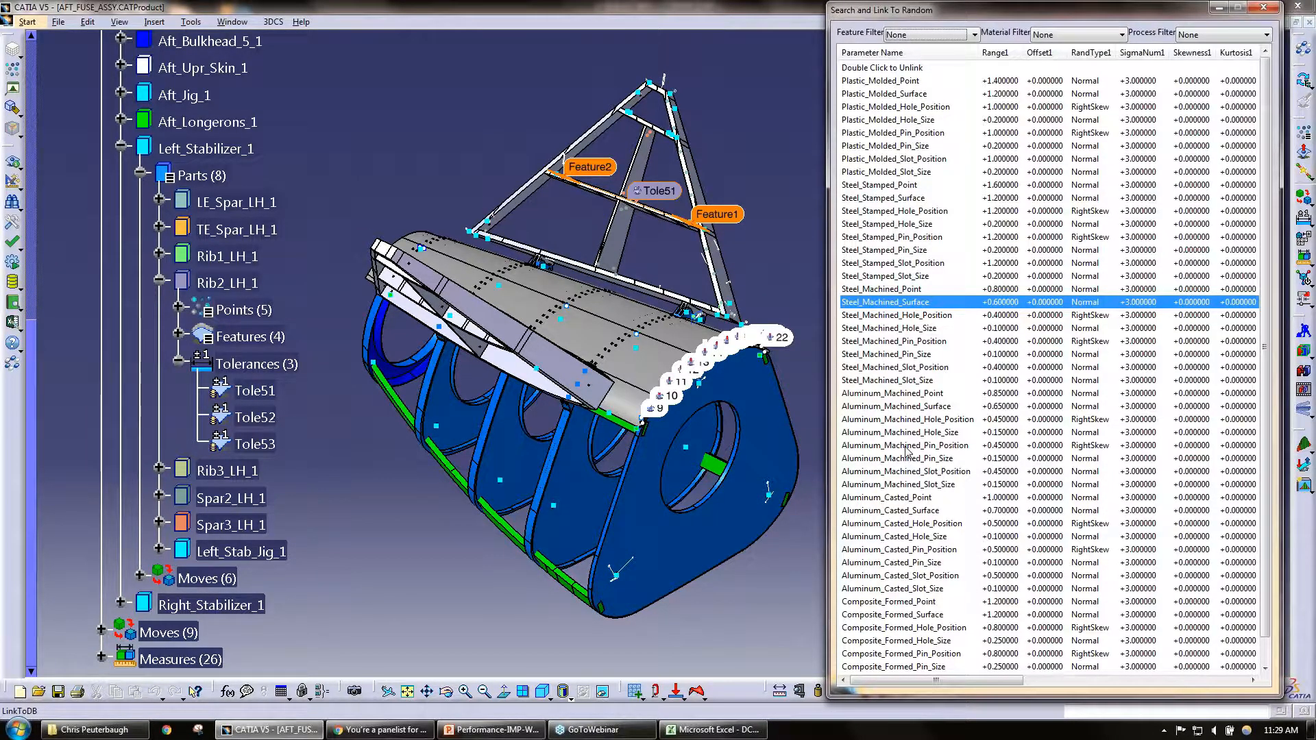
{"action": "left_click", "coordinate": [905, 446]}
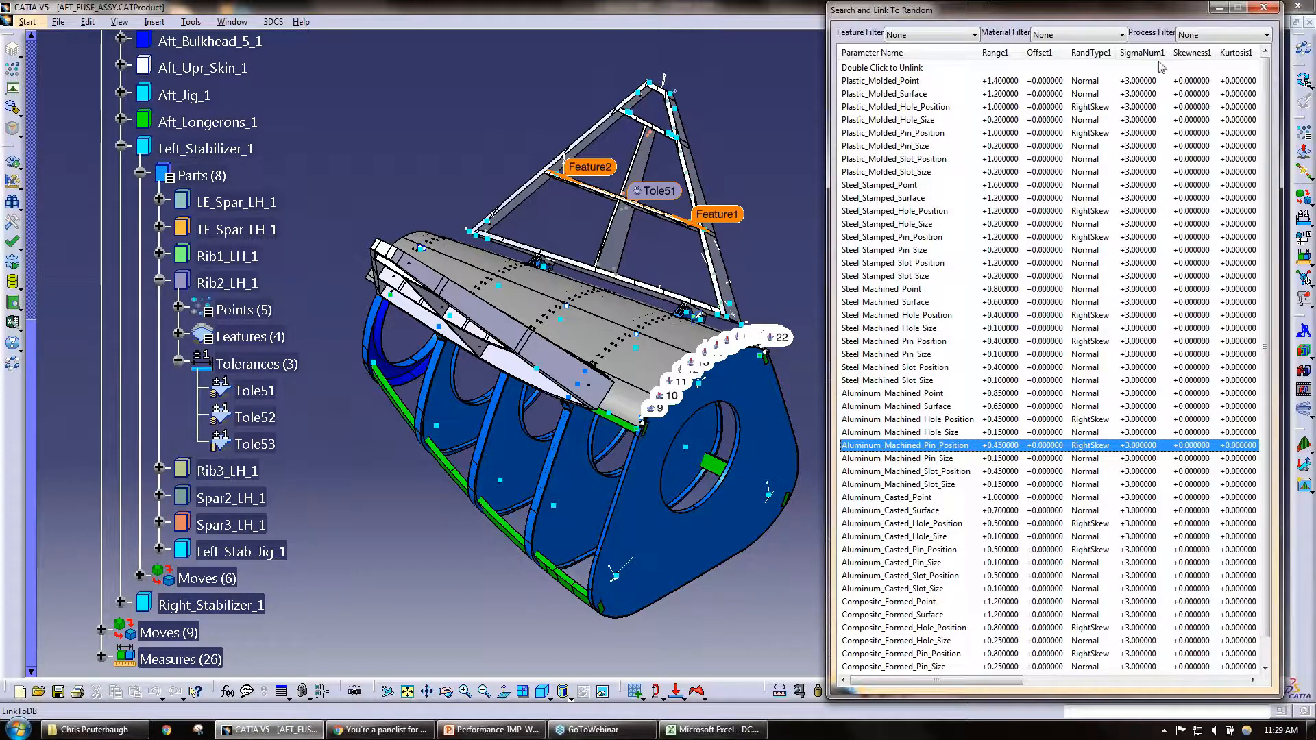
{"action": "left_click", "coordinate": [1272, 12]}
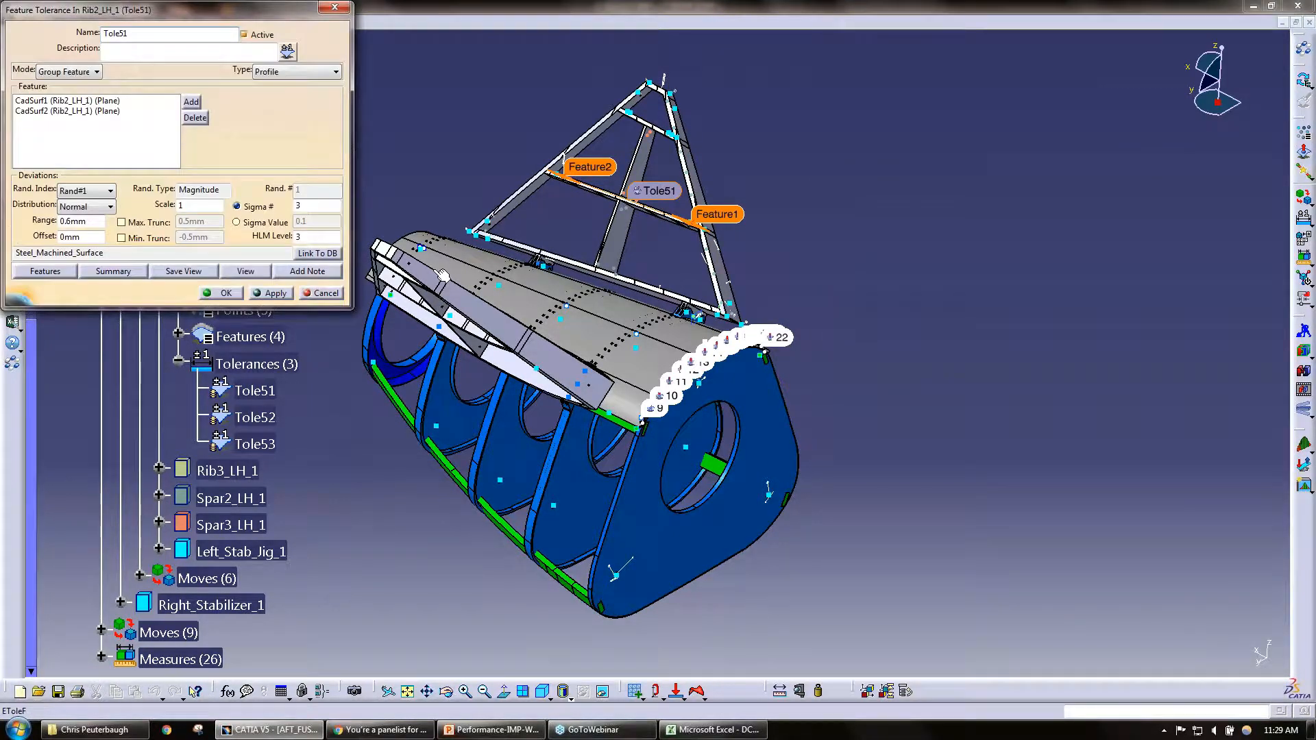
{"action": "left_click", "coordinate": [220, 295]}
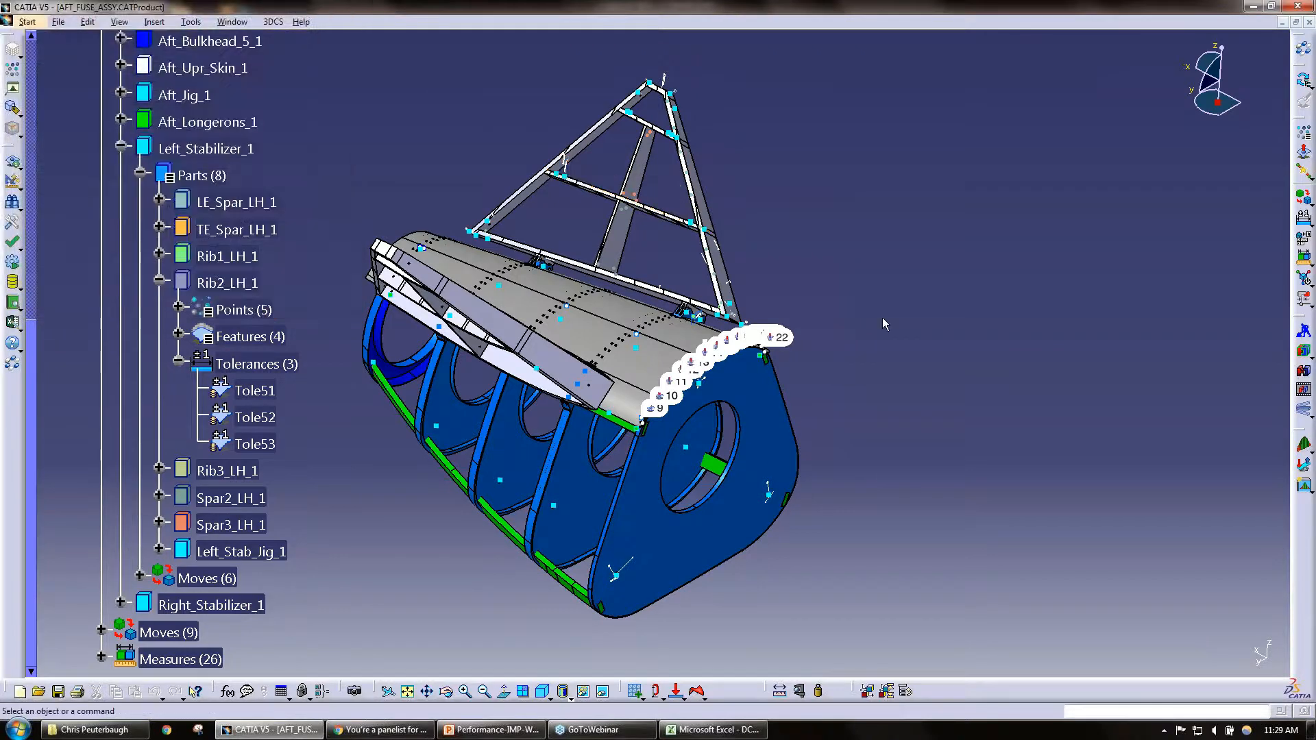
Step: Review tolerances Tole53 and Tole51 of Rib2_LH_1, including Tole51's linked entry in the database list, and close their windows
{"action": "double_click", "coordinate": [254, 445]}
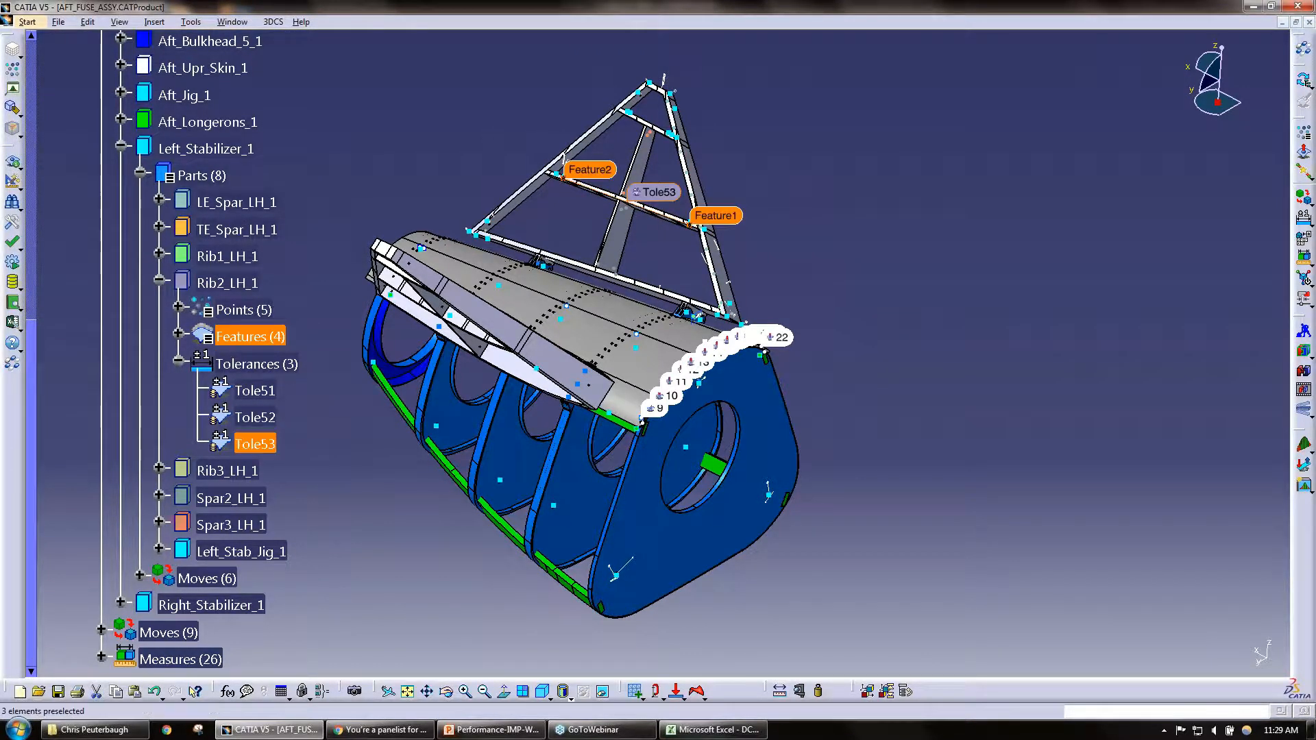
{"action": "left_click", "coordinate": [221, 294]}
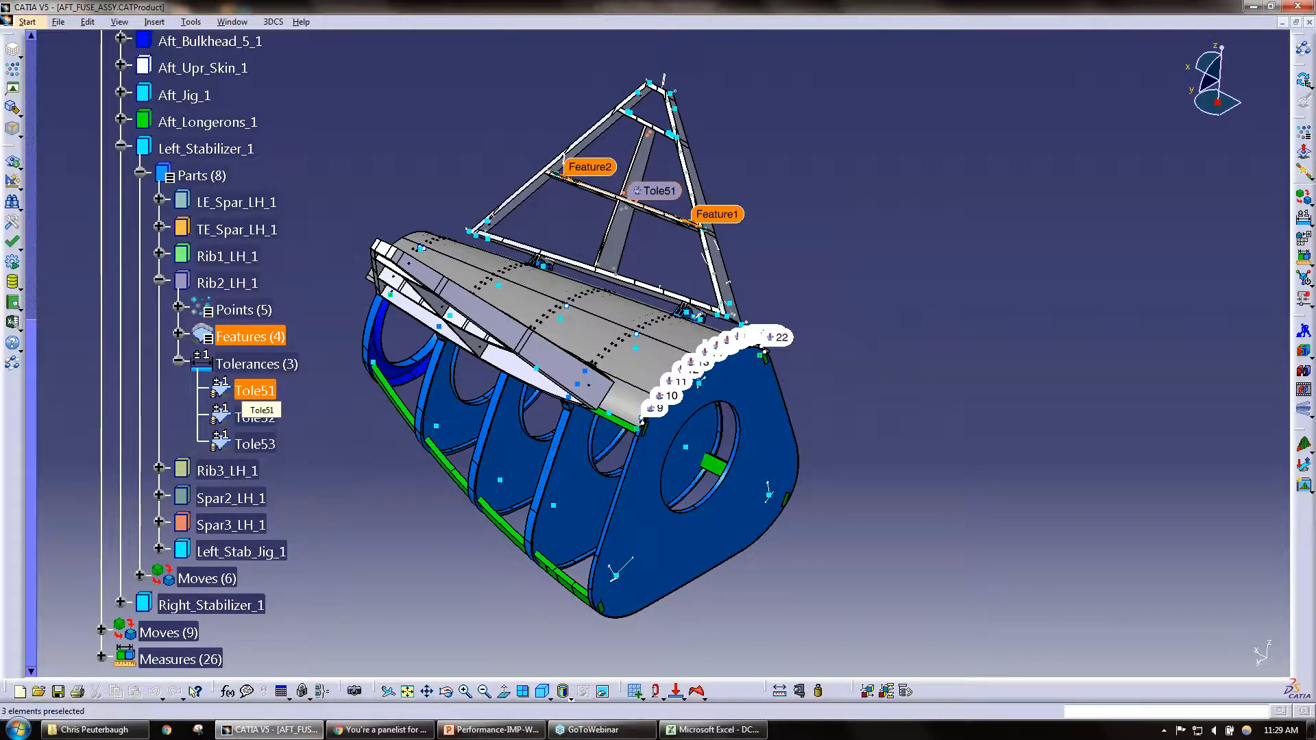
{"action": "double_click", "coordinate": [255, 391]}
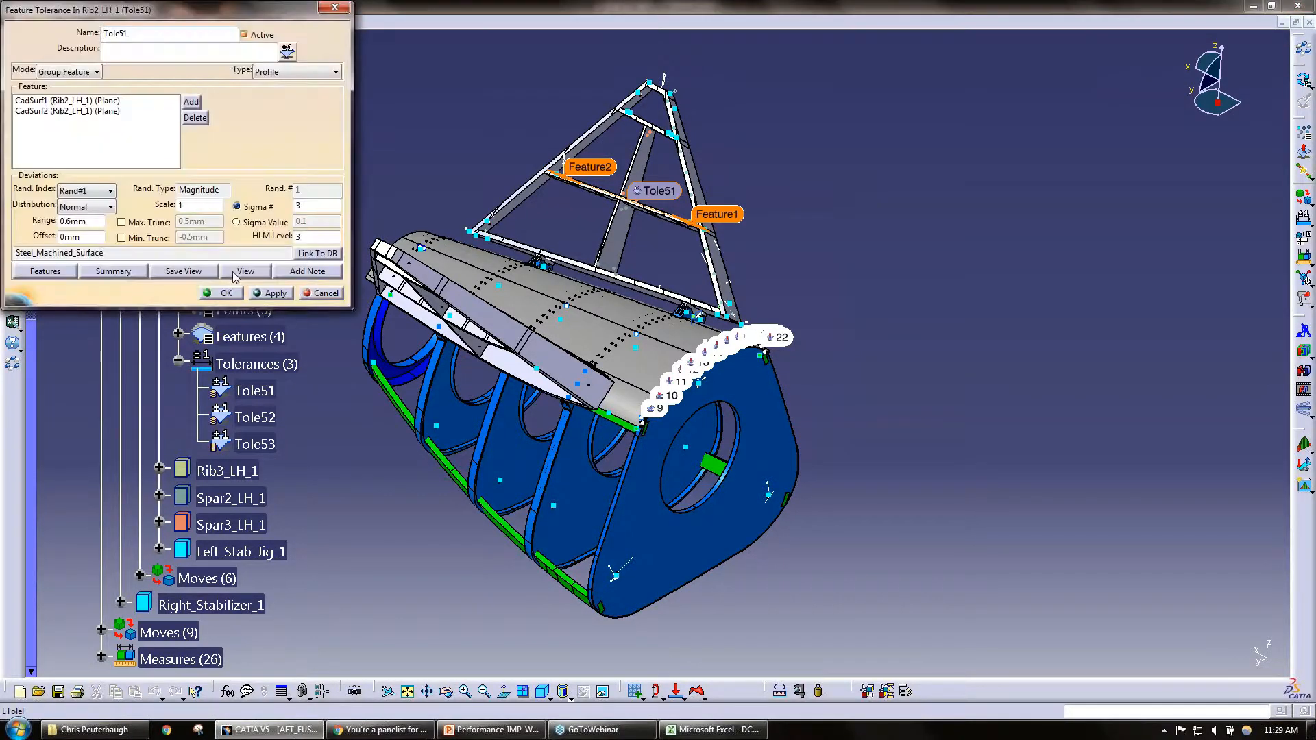
{"action": "left_click", "coordinate": [315, 253]}
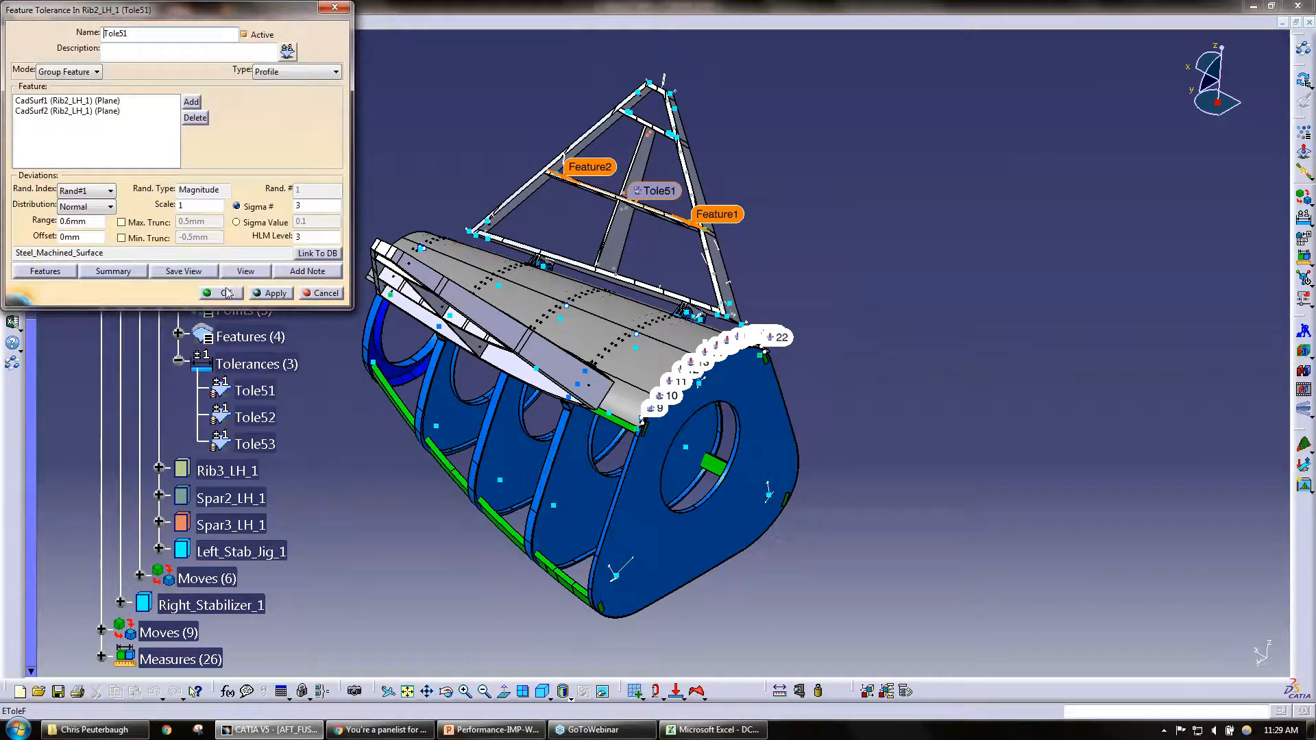
{"action": "left_click", "coordinate": [227, 292]}
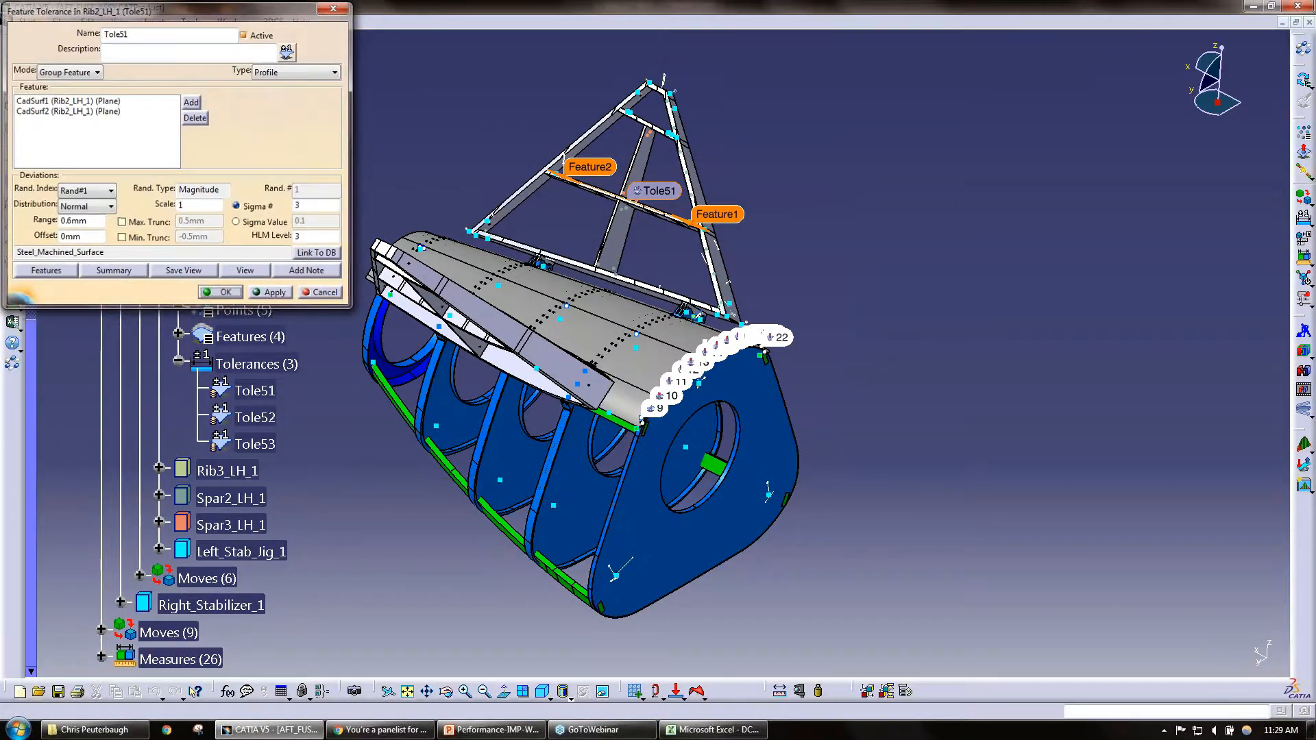
Step: Review the range and database link of tolerances Tole52 and Tole53 of Rib2_LH_1, closing each window after checking
{"action": "double_click", "coordinate": [259, 417]}
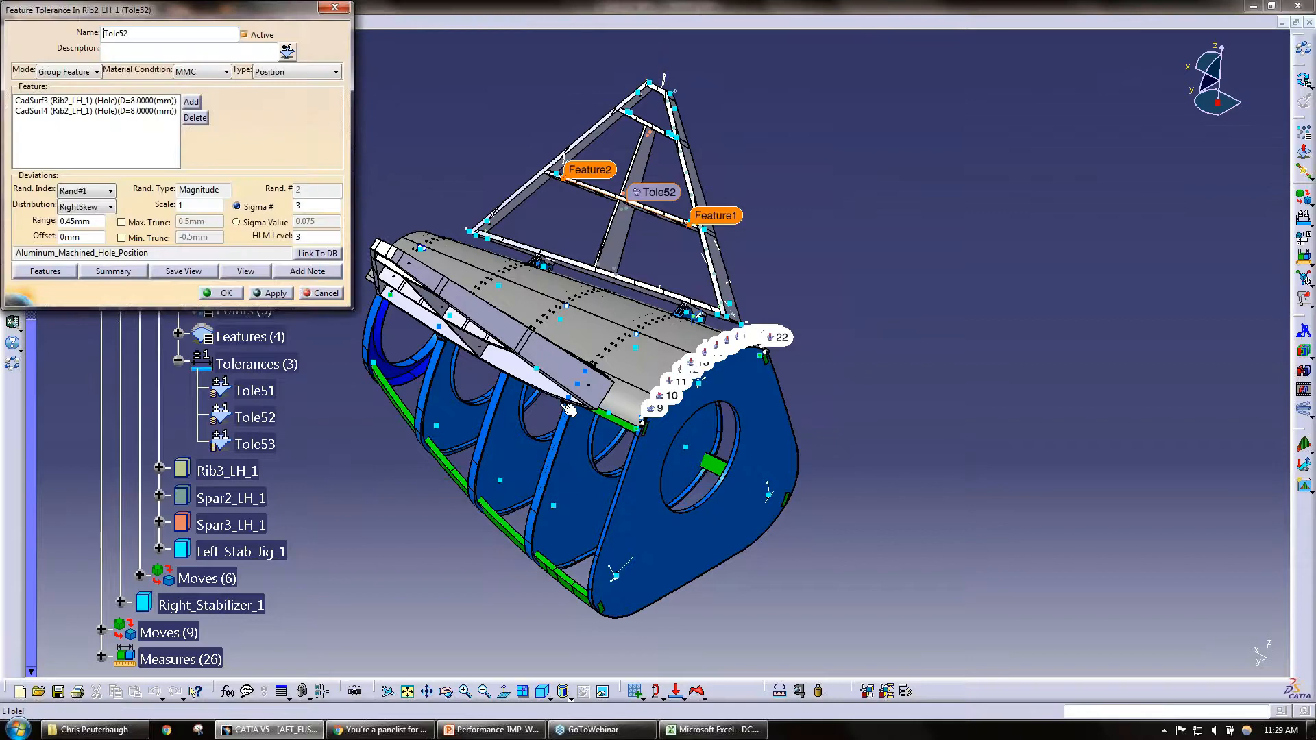
{"action": "left_click", "coordinate": [227, 293]}
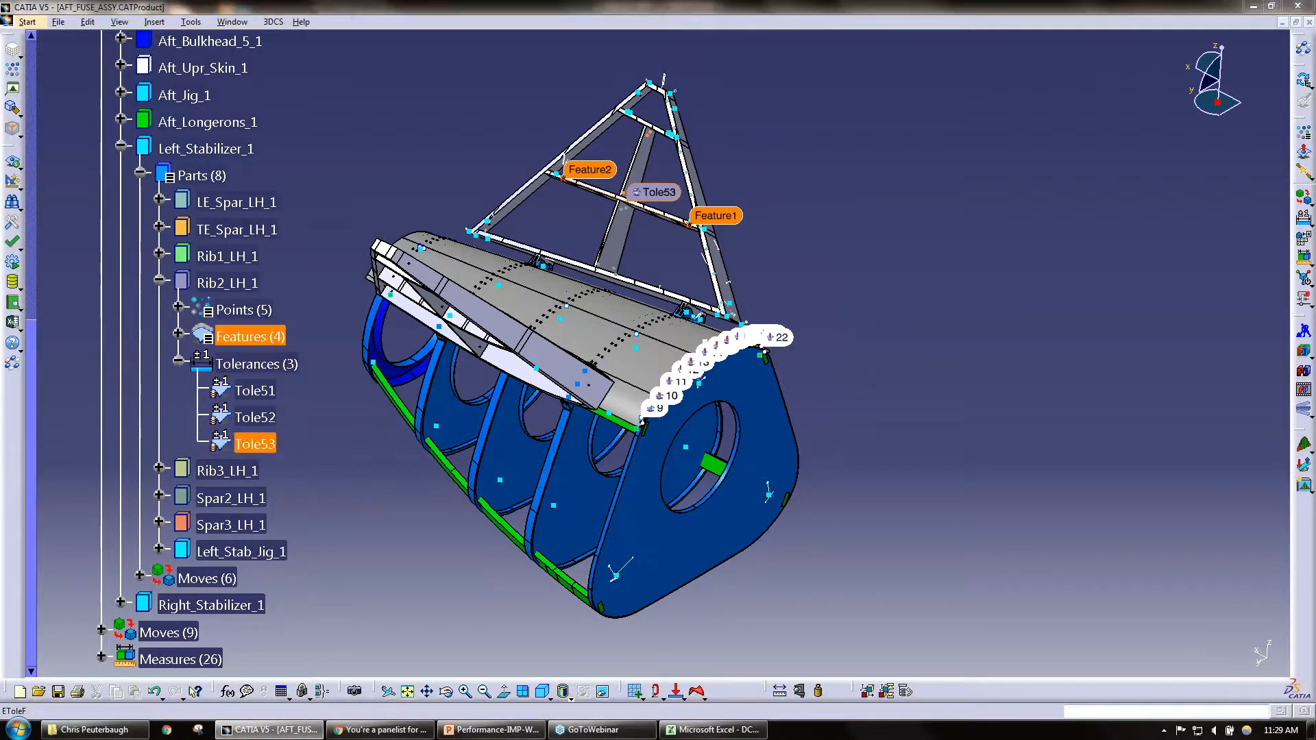
{"action": "double_click", "coordinate": [255, 444]}
{"action": "left_click", "coordinate": [227, 293]}
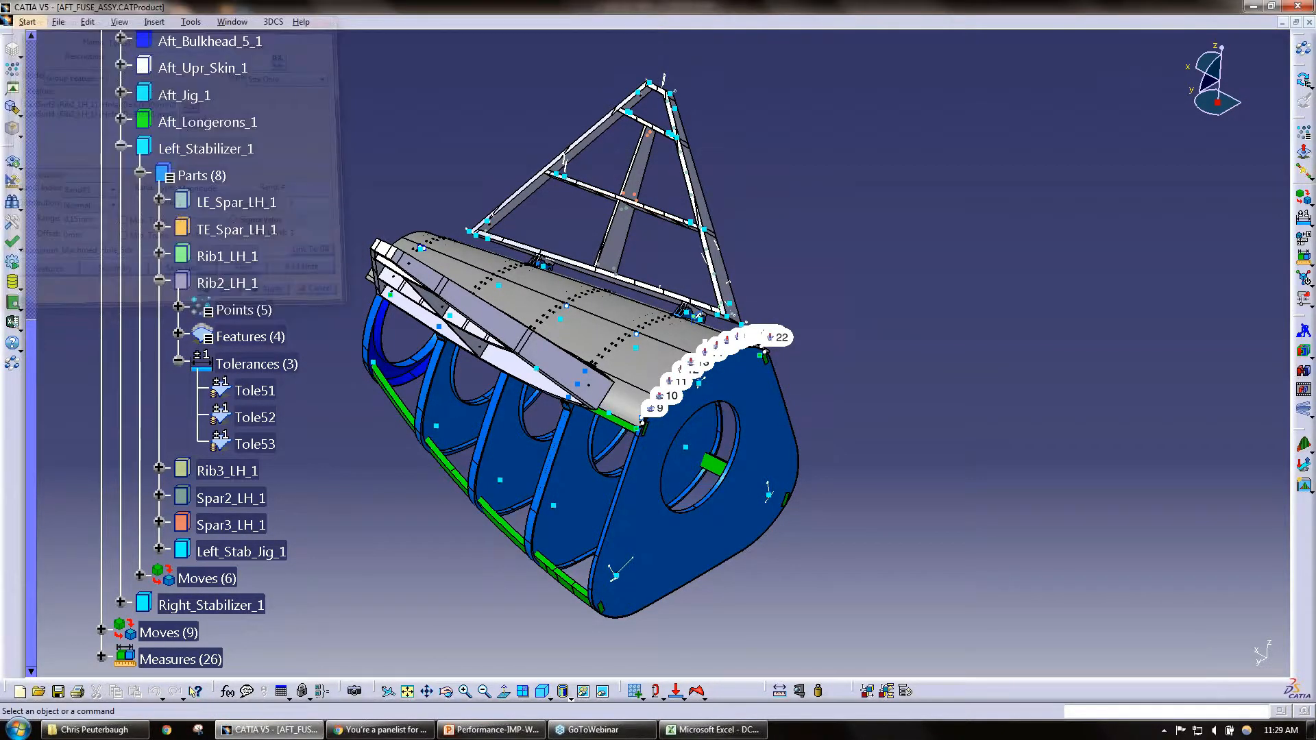
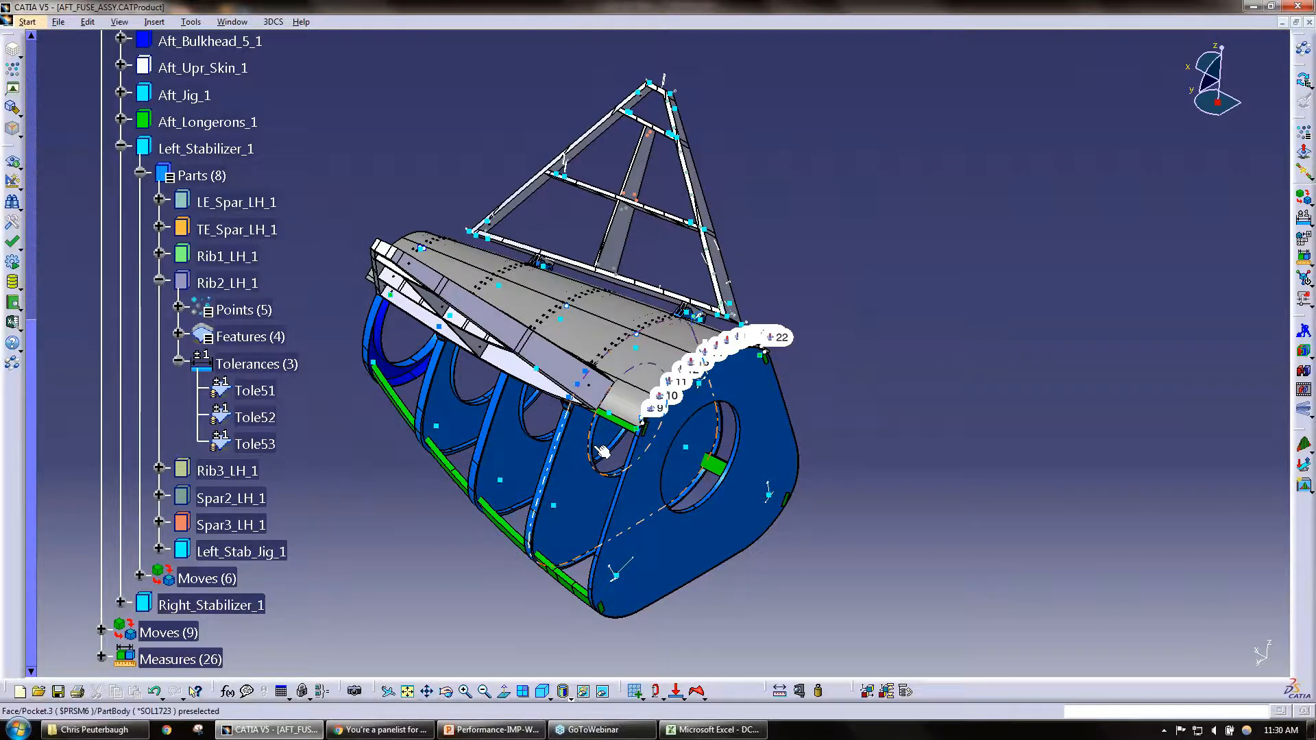
Step: Switch to PowerPoint, show the Tolerance Wizard slide, and minimize the presentation to return to the CATIA assembly
{"action": "middle_click_drag", "start_coordinate": [606, 449], "coordinate": [524, 548]}
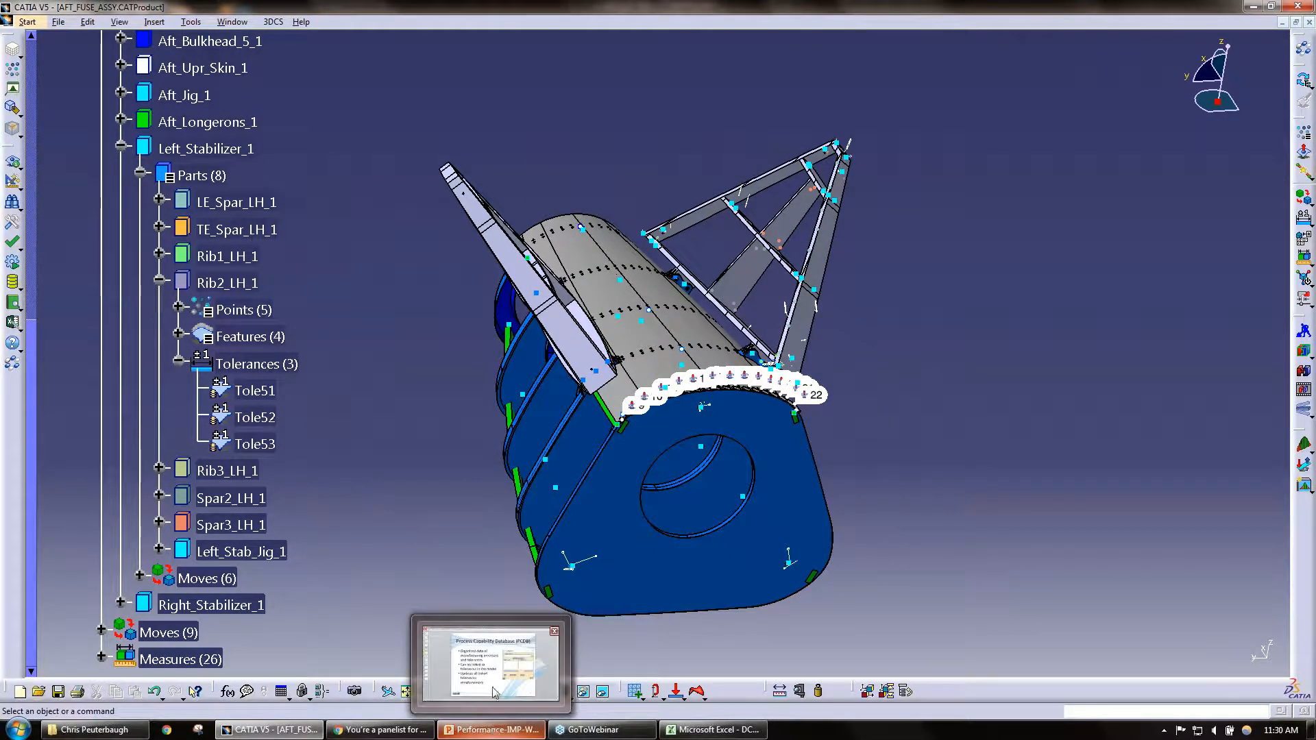
{"action": "left_click", "coordinate": [494, 730]}
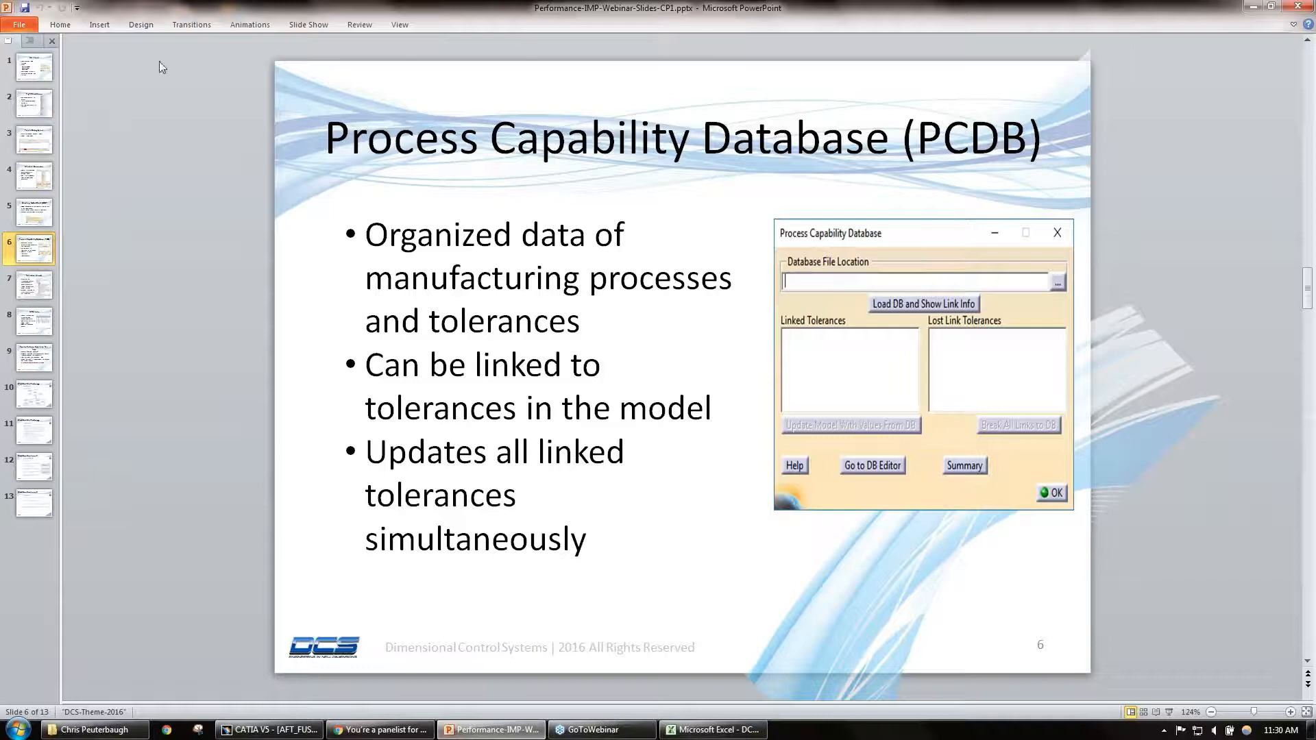
{"action": "left_click", "coordinate": [31, 288]}
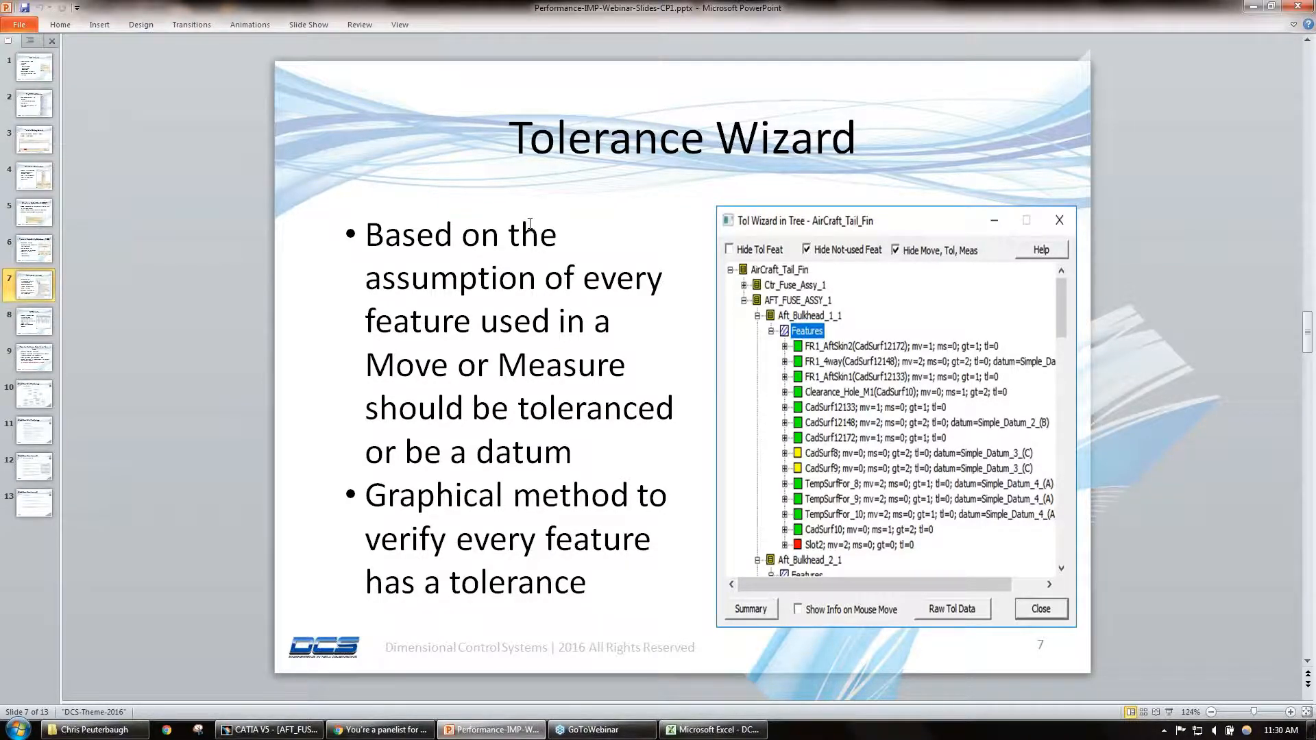
{"action": "left_click", "coordinate": [1252, 6]}
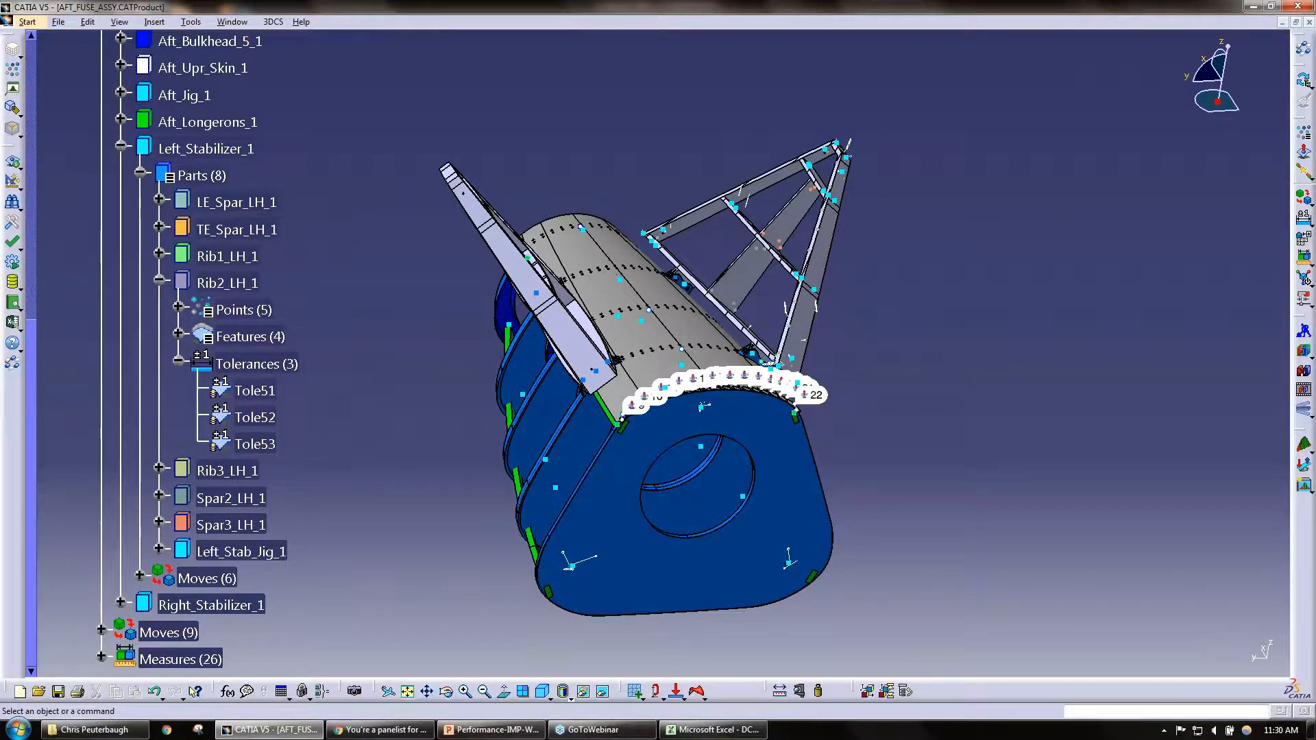
Step: Open the User DLL window, locate dcu_tol_wizard.dll in the extra_dlls folder through Add DLL, and cancel the file dialog
{"action": "left_click", "coordinate": [12, 266]}
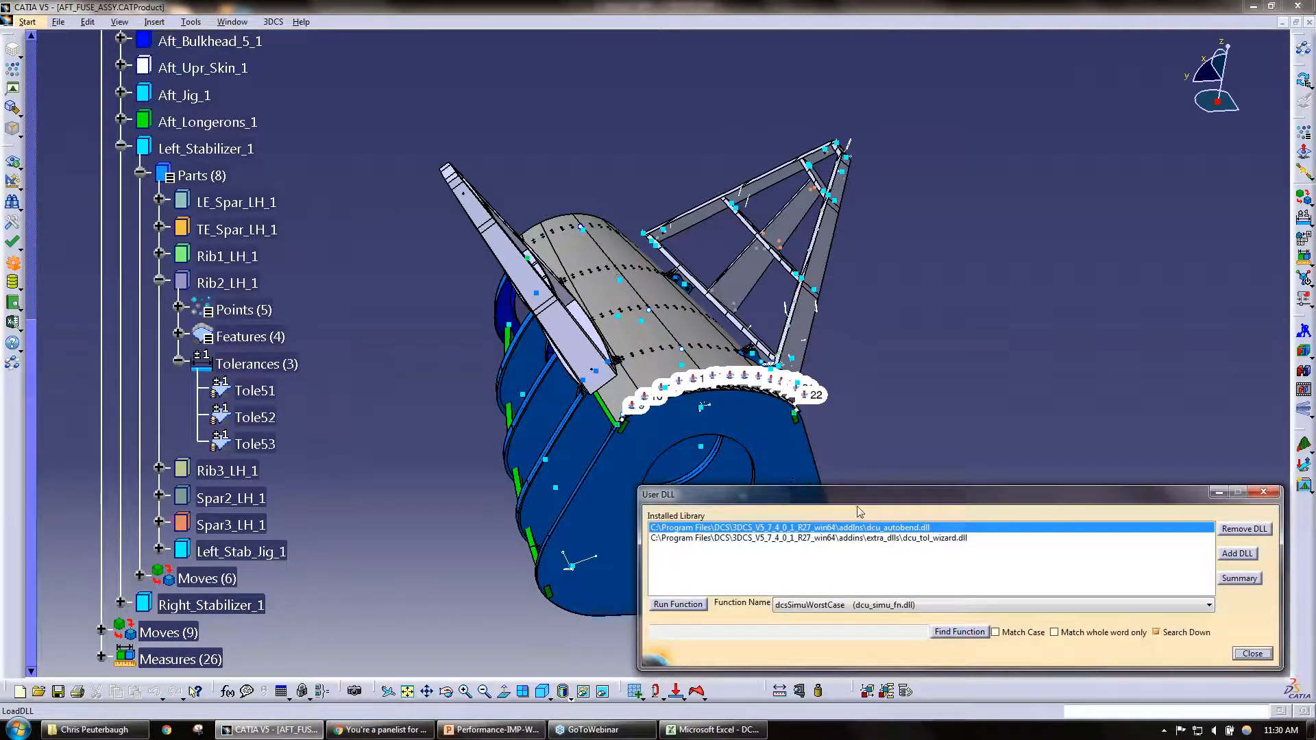
{"action": "left_click_drag", "start_coordinate": [857, 499], "coordinate": [679, 304]}
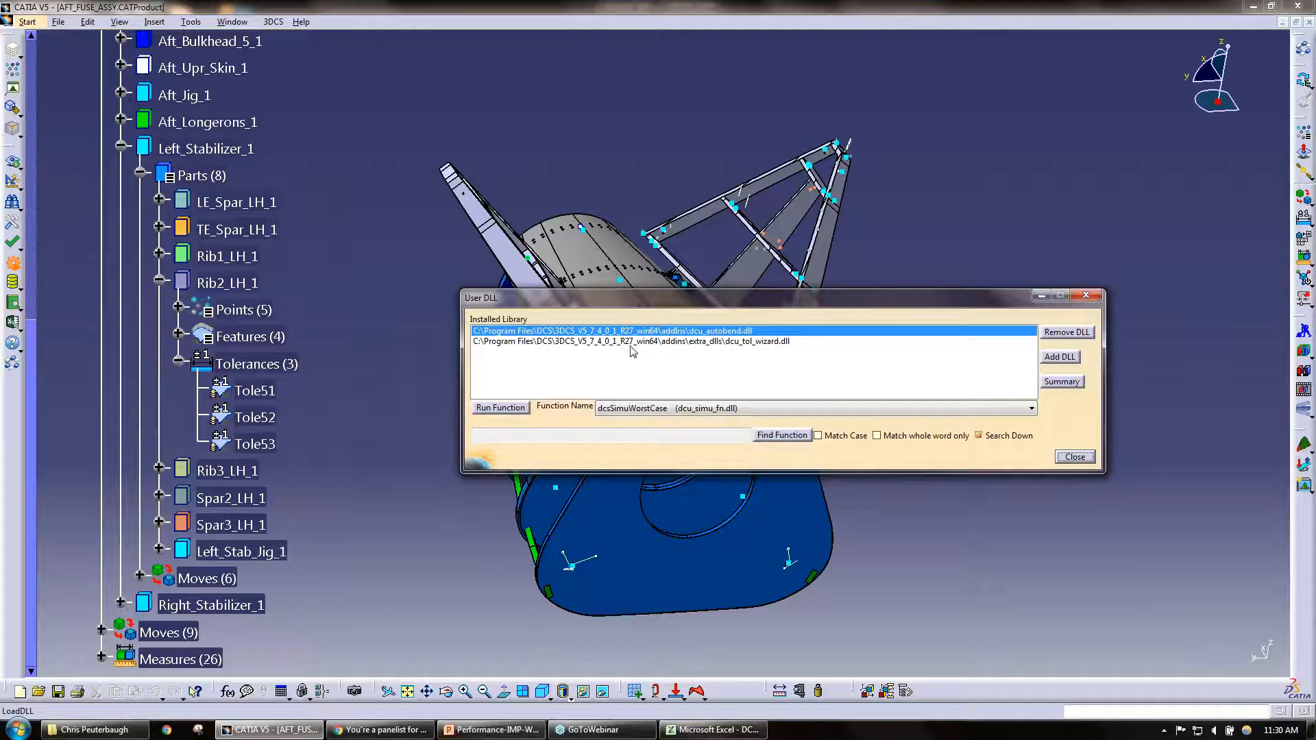
{"action": "left_click", "coordinate": [1060, 358]}
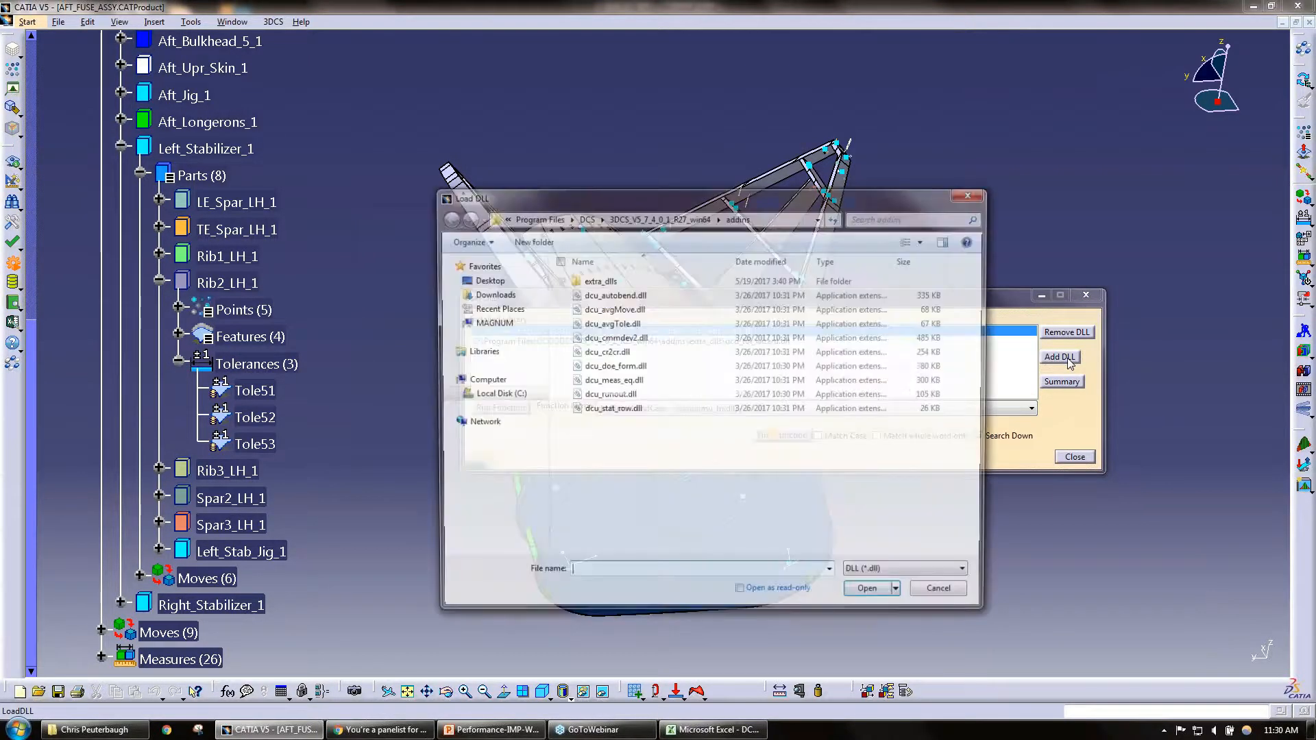
{"action": "left_click_drag", "start_coordinate": [800, 197], "coordinate": [413, 175]}
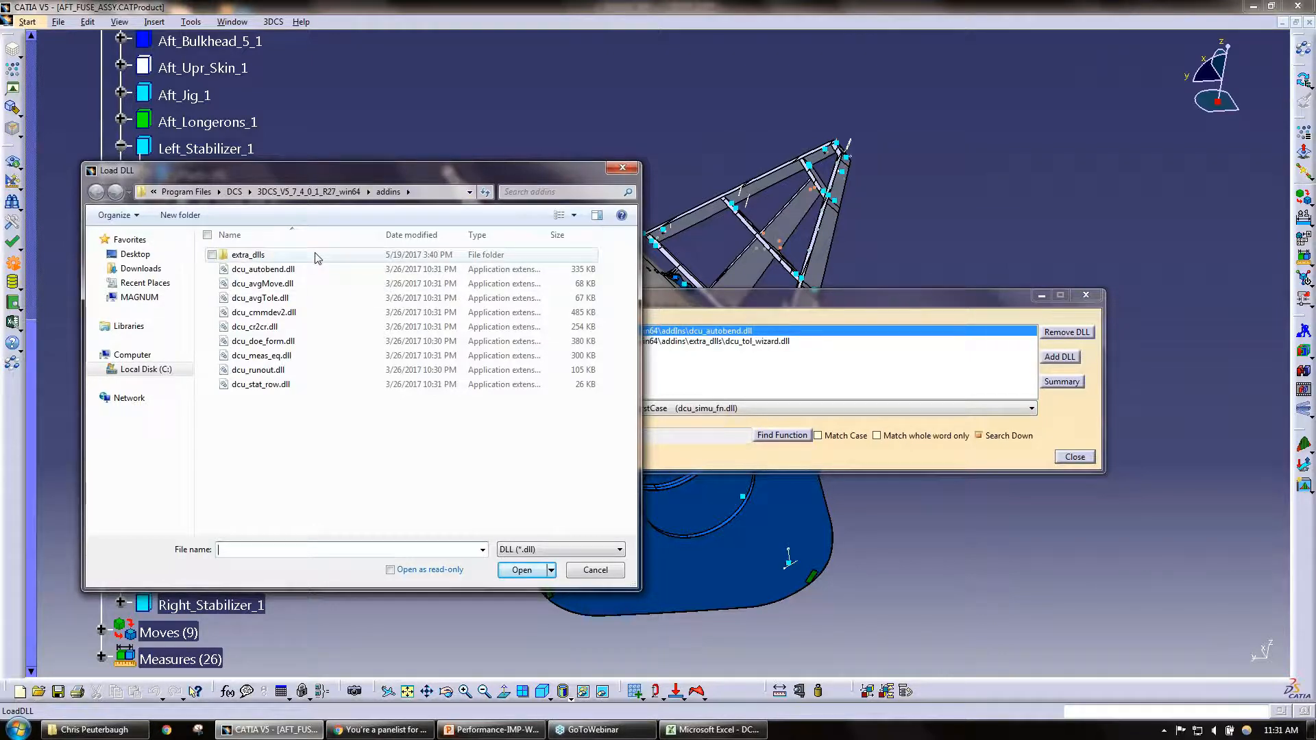
{"action": "double_click", "coordinate": [248, 255]}
{"action": "scroll", "coordinate": [351, 429], "scroll_direction": "down", "scroll_amount": 3}
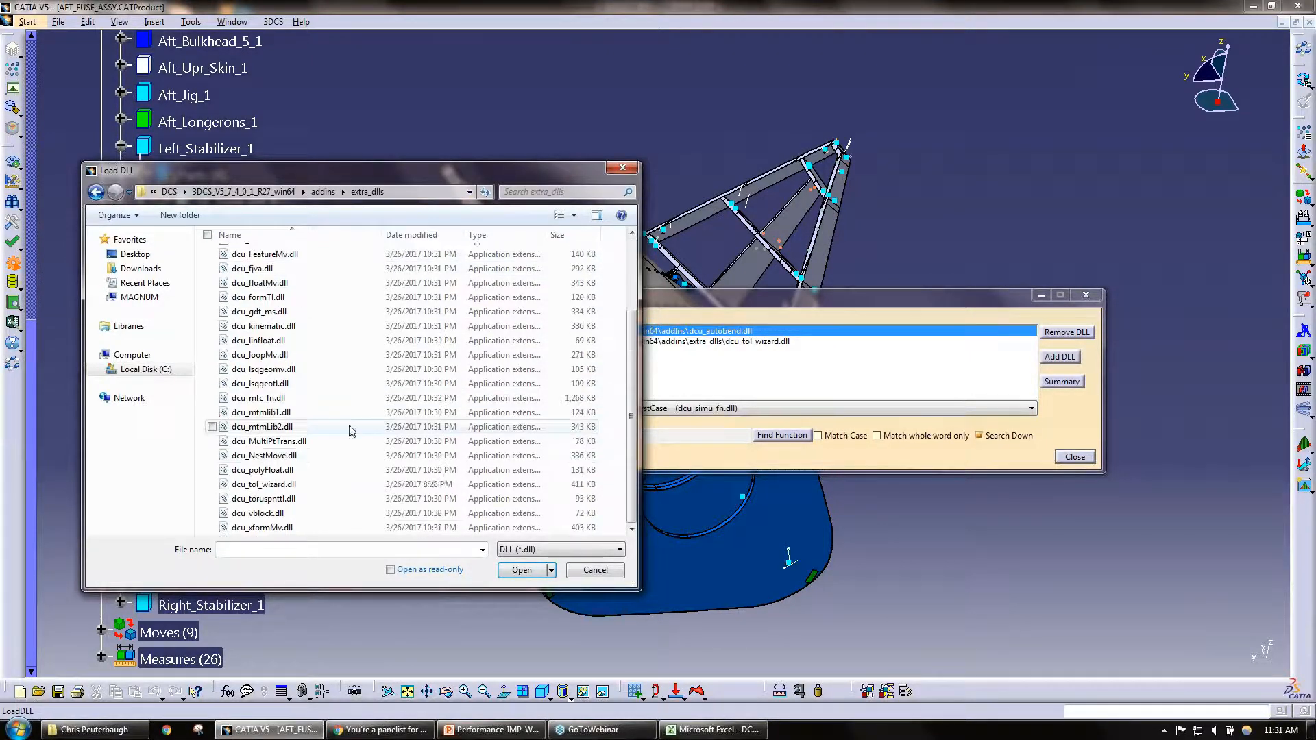
{"action": "left_click", "coordinate": [302, 485]}
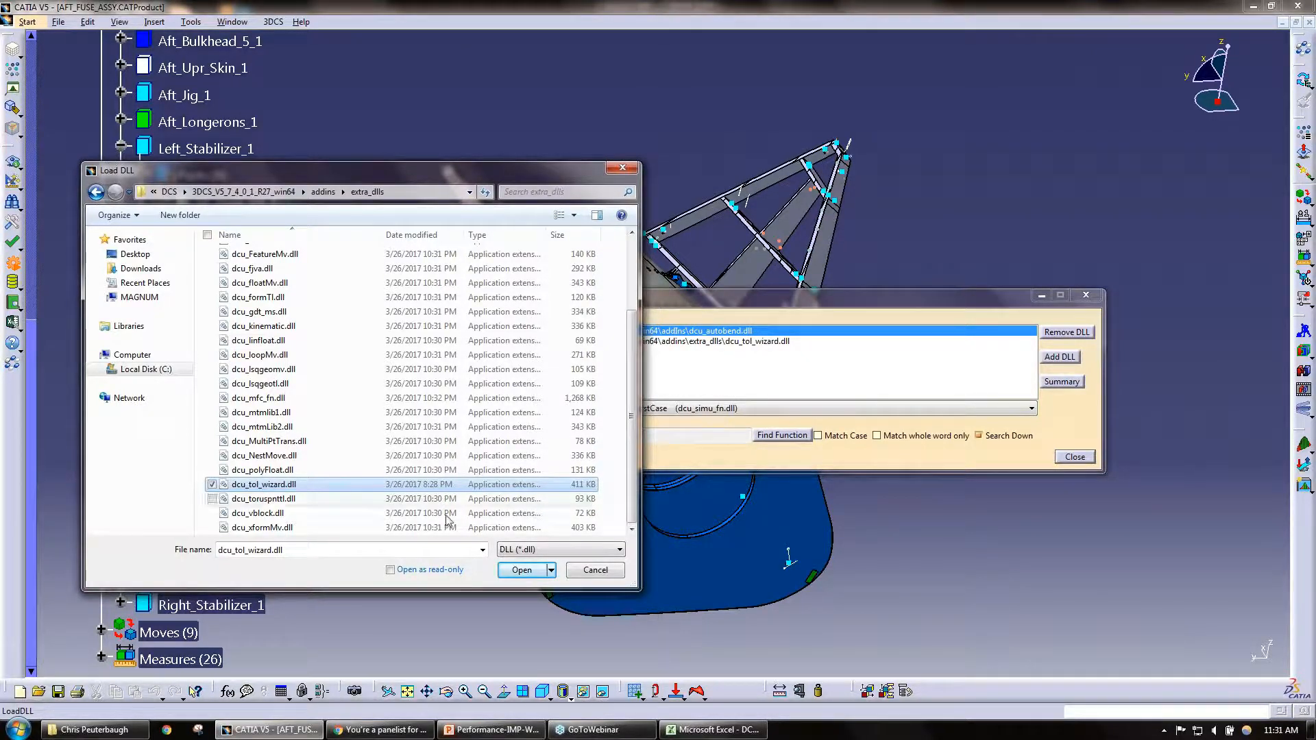
{"action": "left_click", "coordinate": [581, 572]}
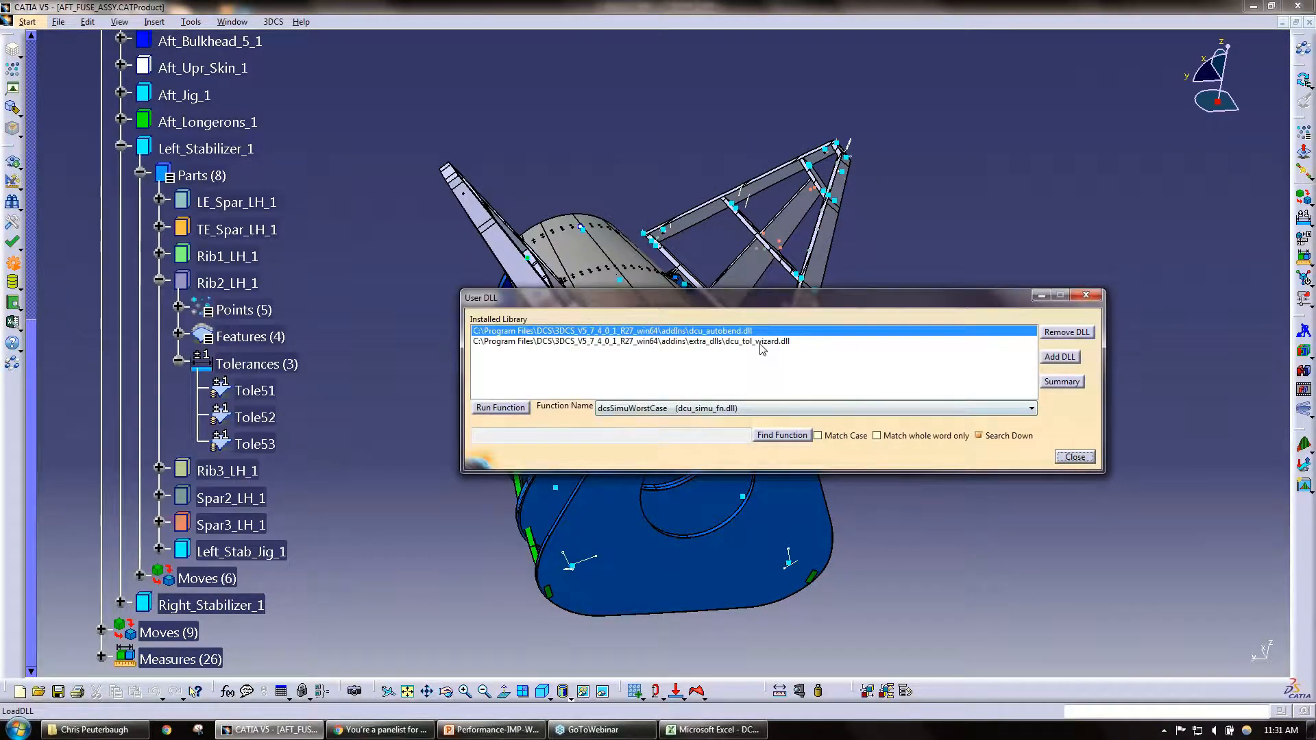
Step: Run the dcsTolWizardInit function of dcu_tol_wizard.dll and enlarge the Tolerance Wizard window to nearly the full screen height
{"action": "left_click", "coordinate": [762, 341]}
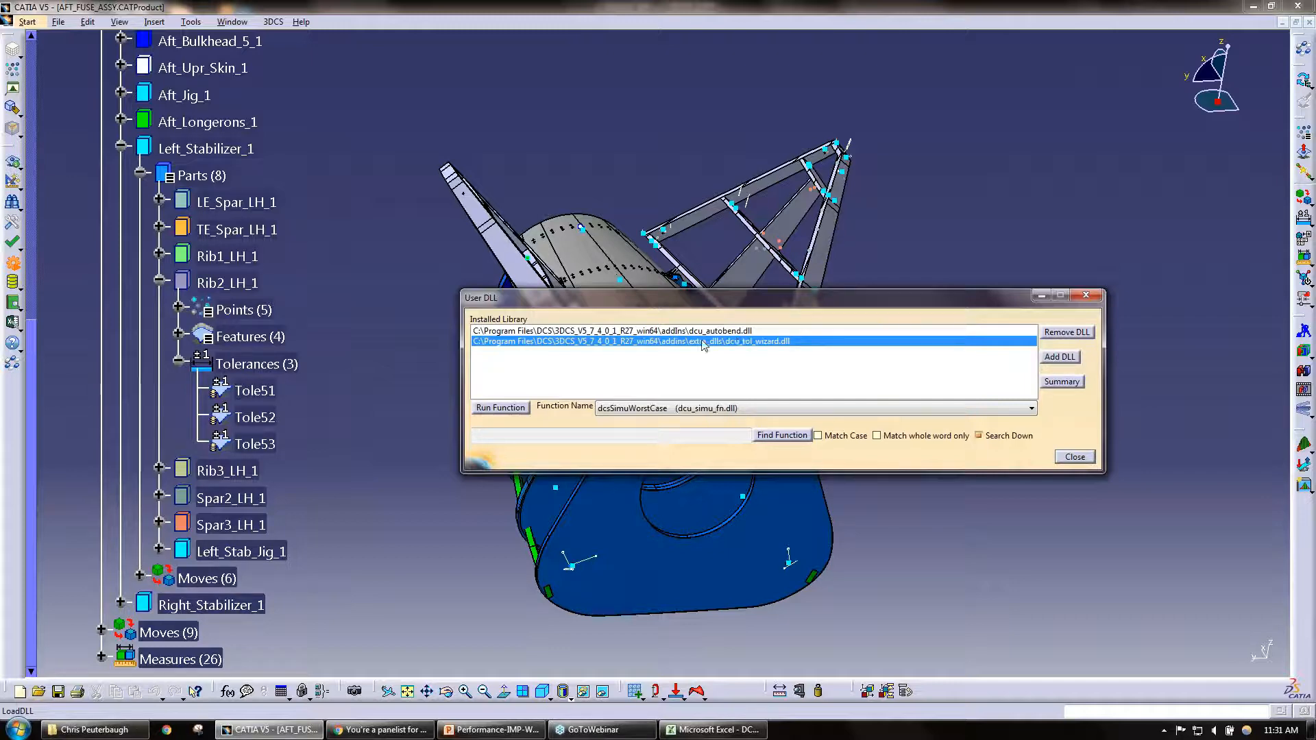
{"action": "left_click", "coordinate": [488, 409]}
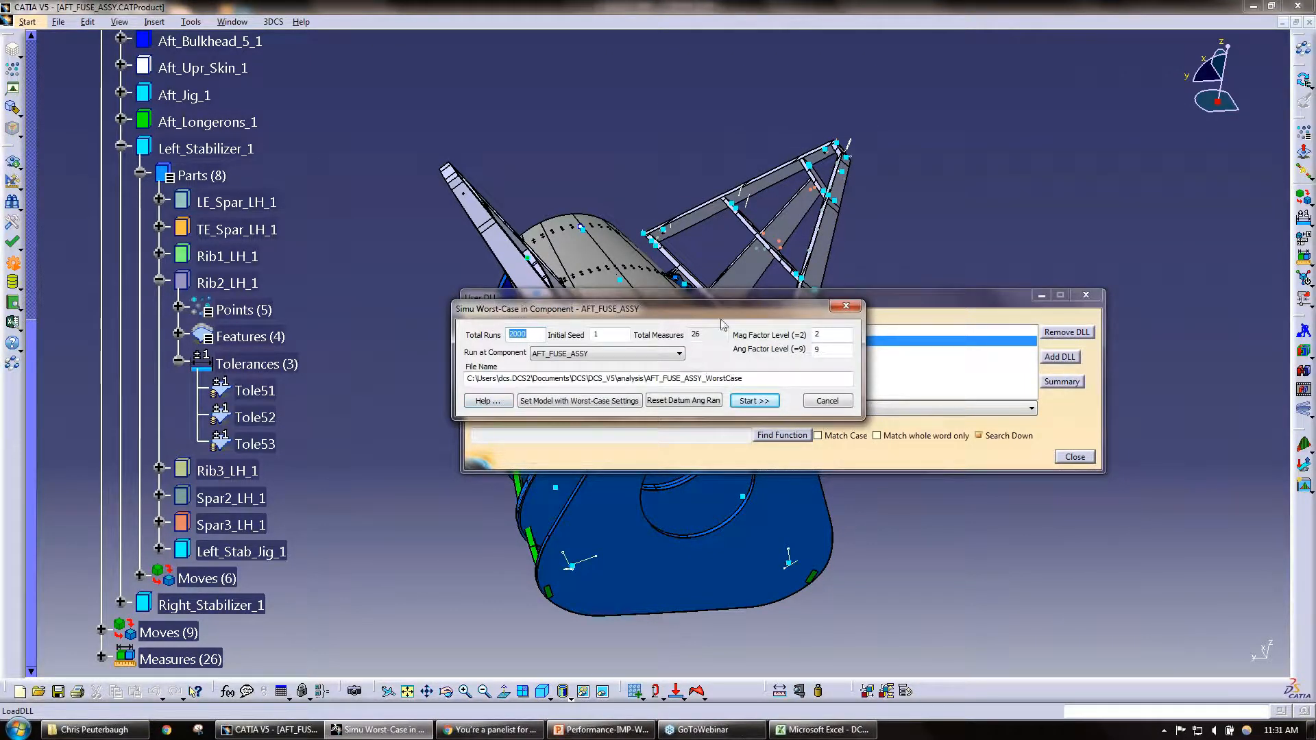
{"action": "left_click", "coordinate": [826, 406]}
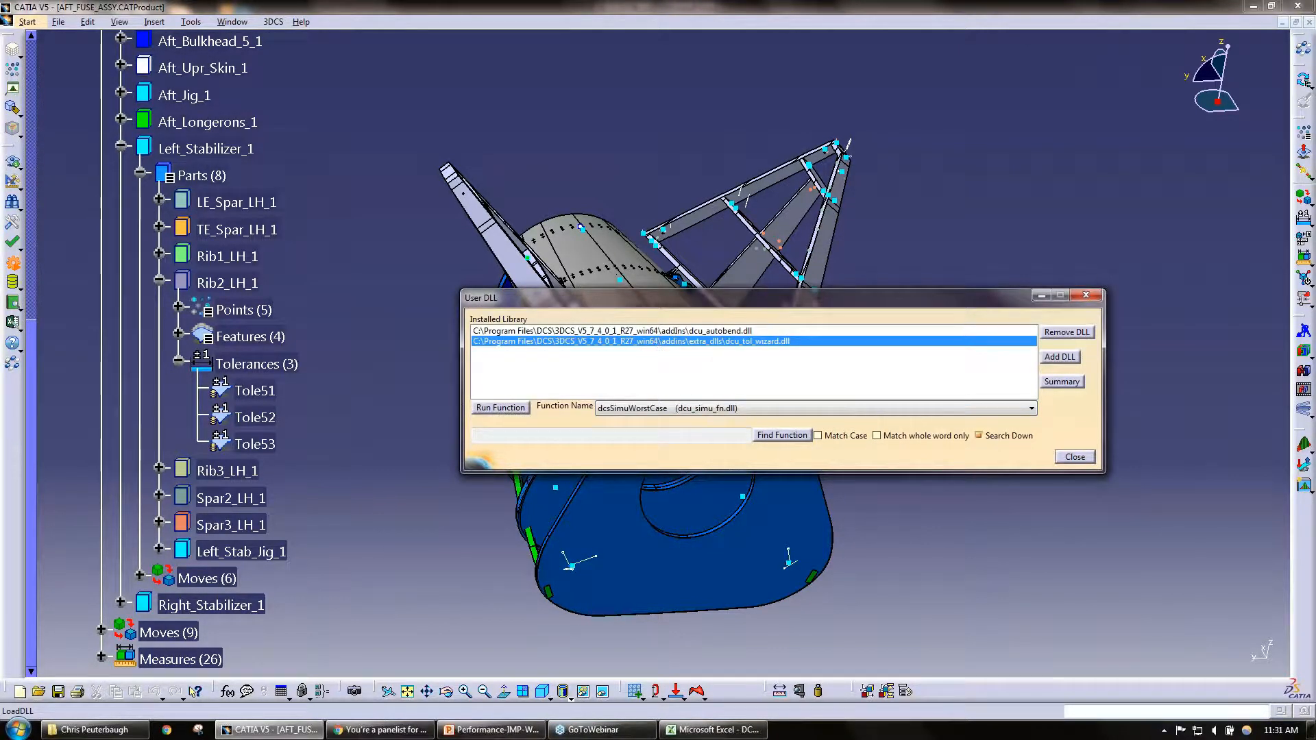
{"action": "left_click", "coordinate": [675, 409]}
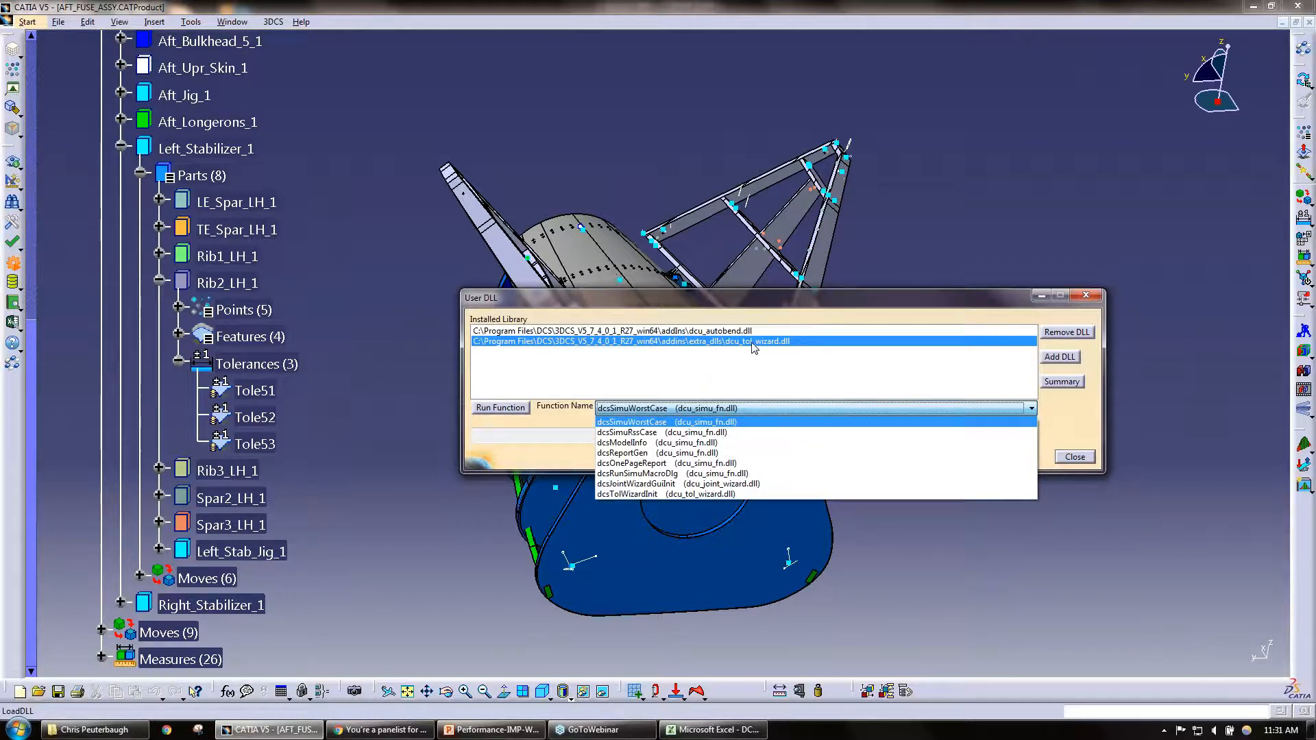
{"action": "left_click", "coordinate": [686, 495]}
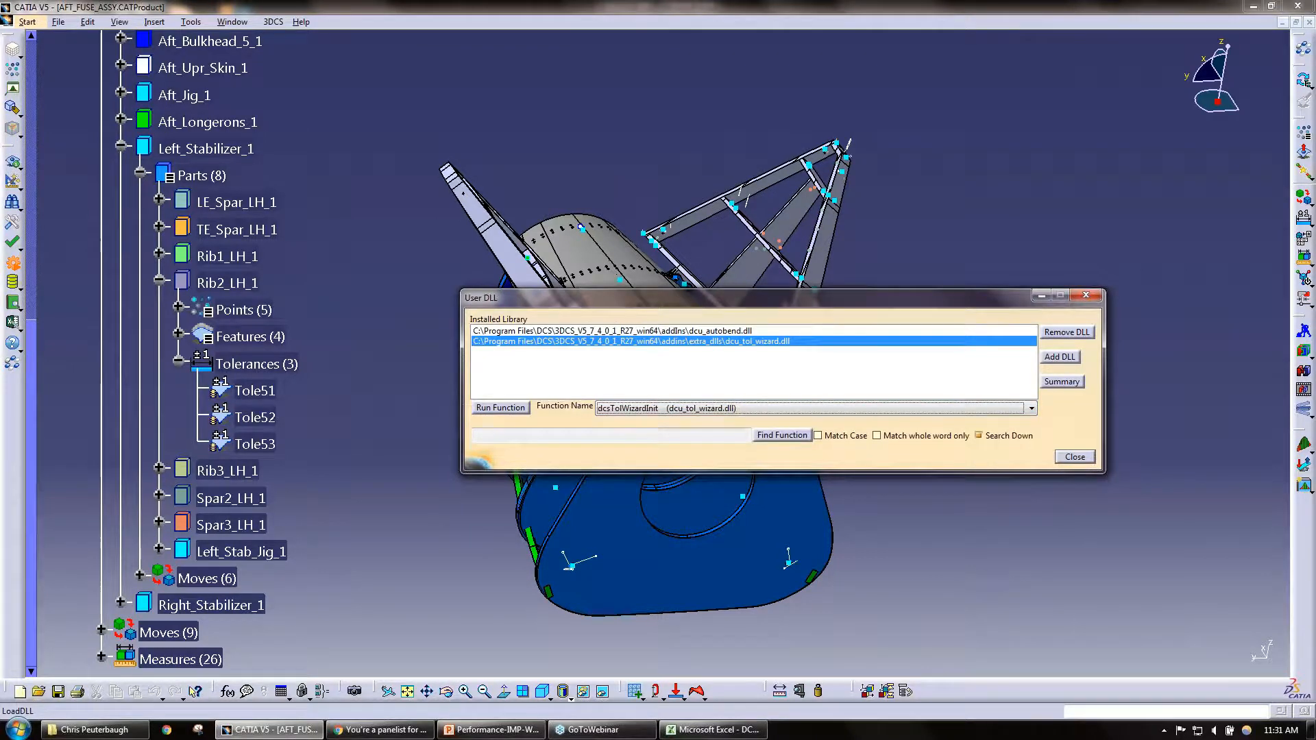
{"action": "left_click", "coordinate": [505, 409]}
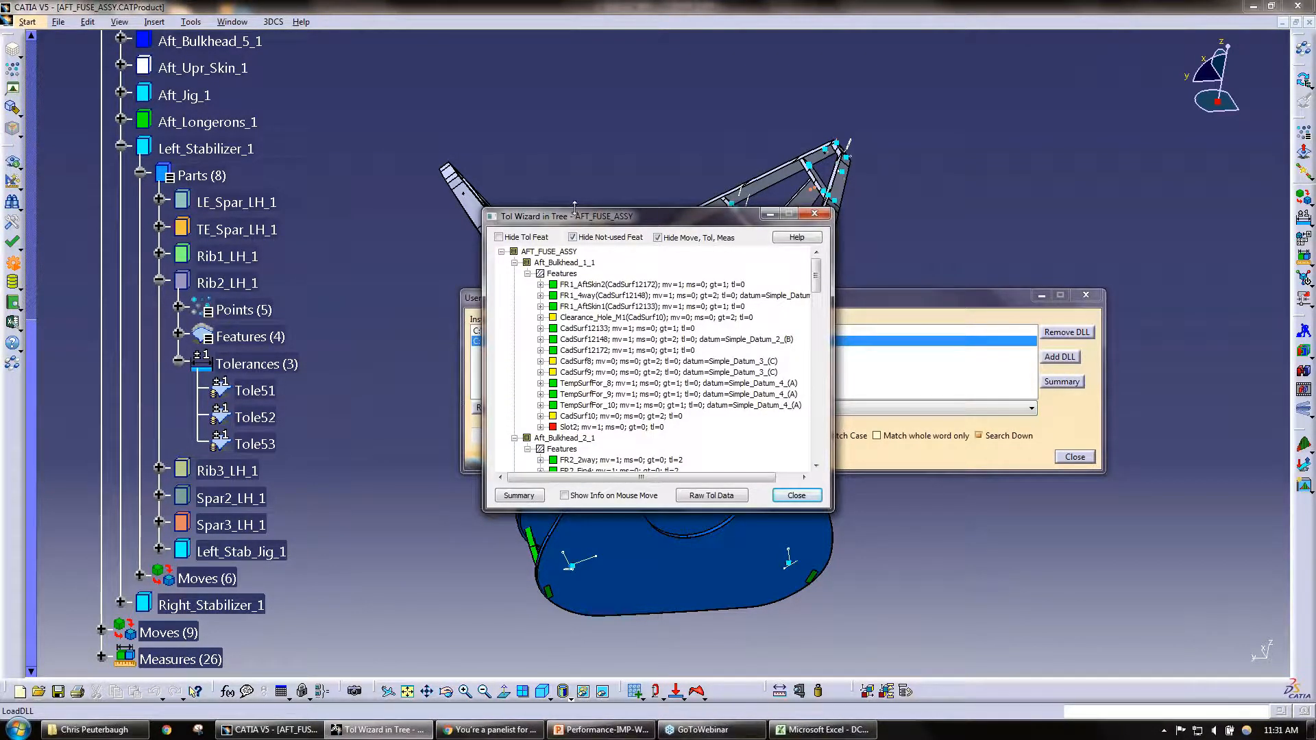
{"action": "left_click_drag", "start_coordinate": [571, 207], "coordinate": [584, 42]}
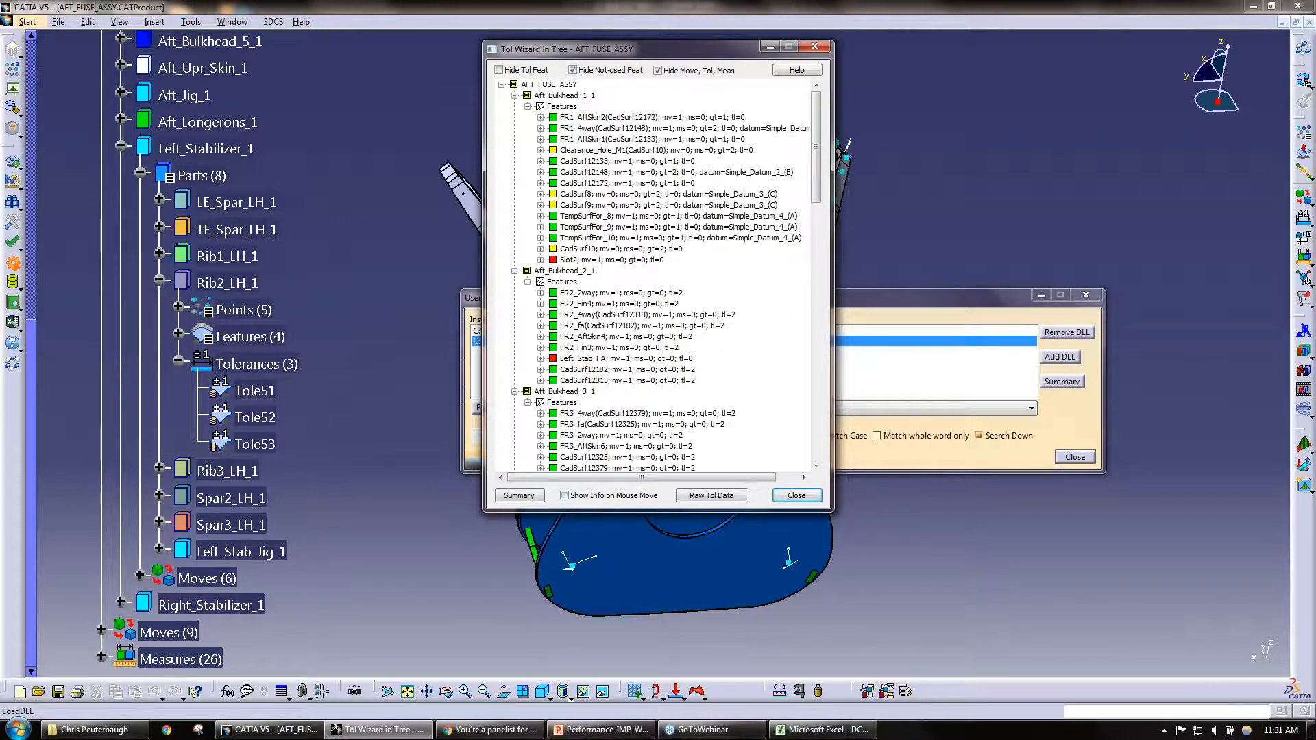
{"action": "left_click_drag", "start_coordinate": [594, 511], "coordinate": [594, 683]}
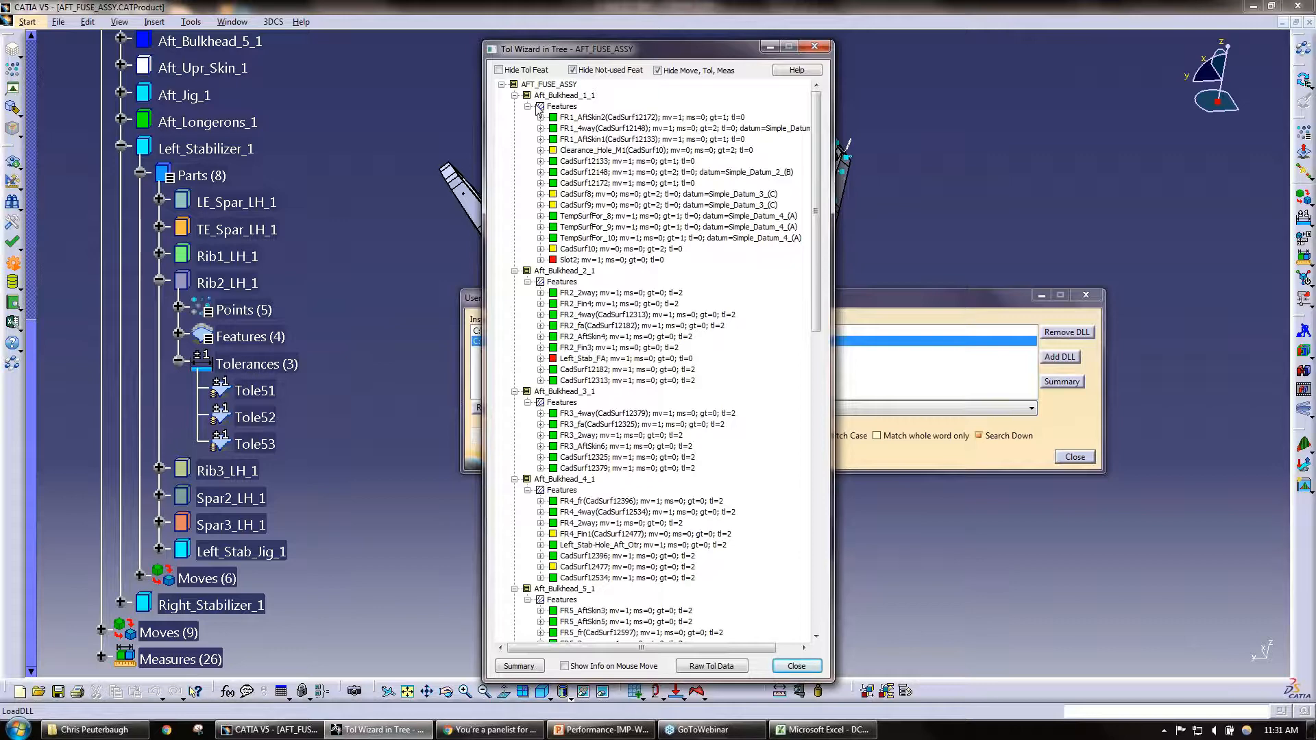
Step: Collapse the feature list of Aft_Bulkhead_2_1 and keep the feature list of Aft_Bulkhead_1_1 expanded for review
{"action": "left_click", "coordinate": [554, 96]}
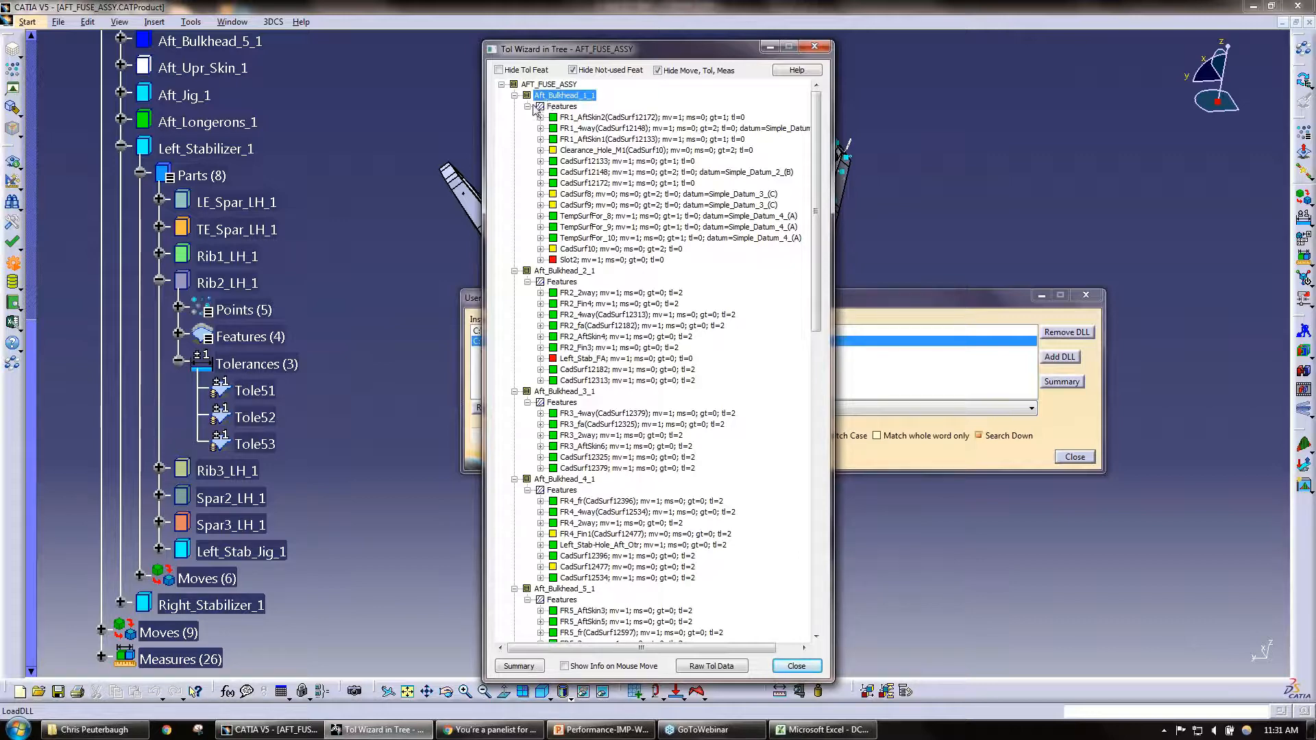
{"action": "left_click", "coordinate": [528, 107]}
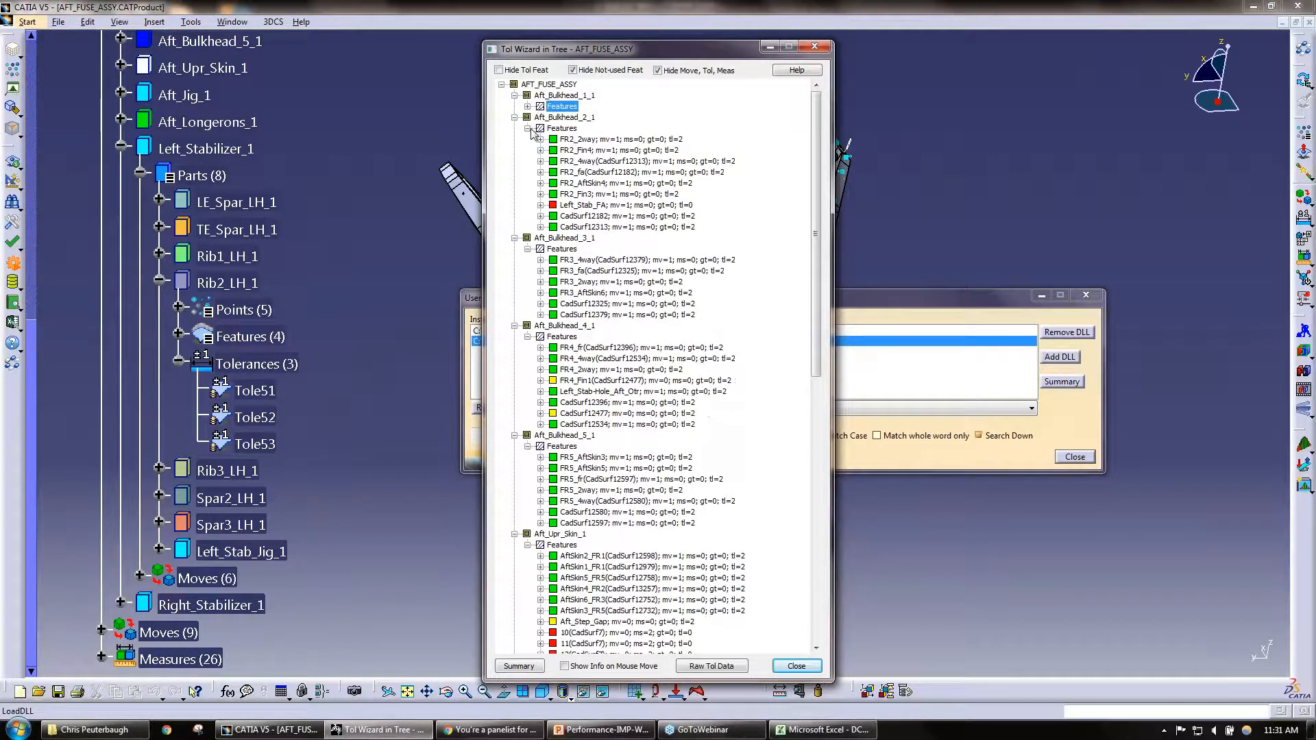
{"action": "left_click", "coordinate": [528, 128]}
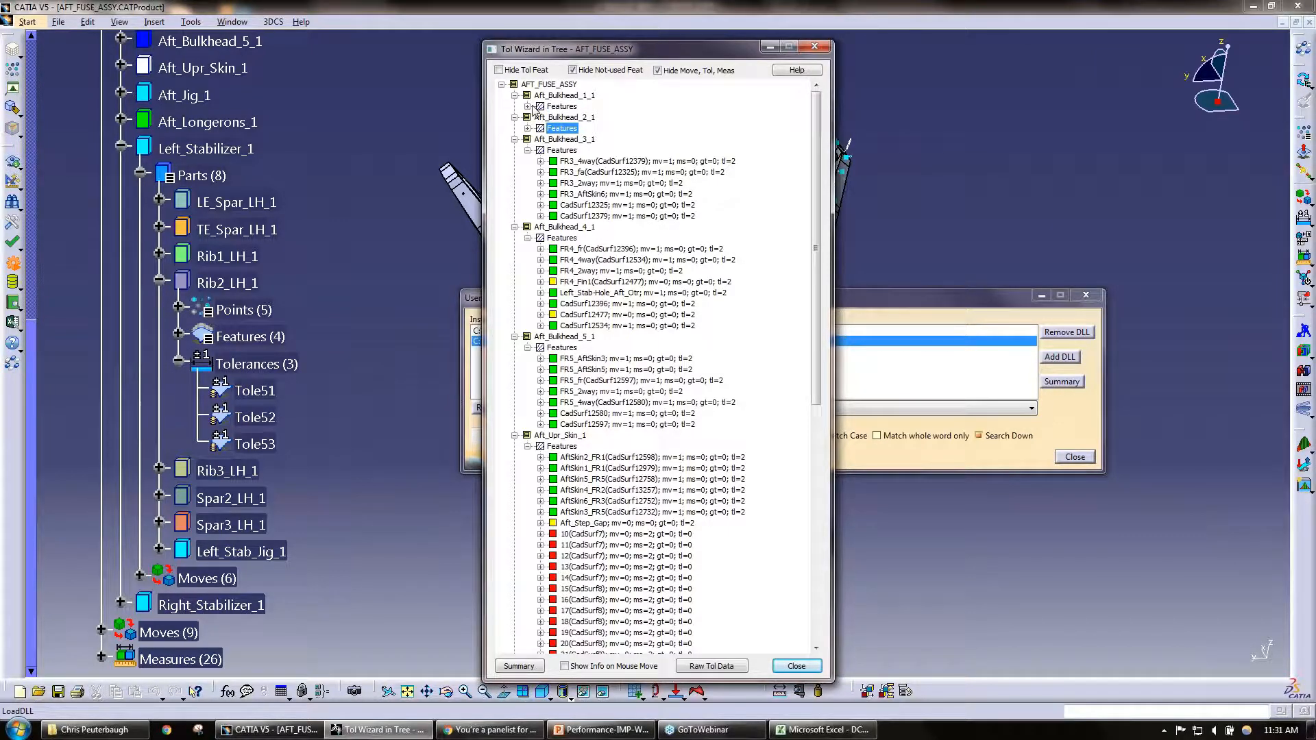
{"action": "double_click", "coordinate": [557, 107]}
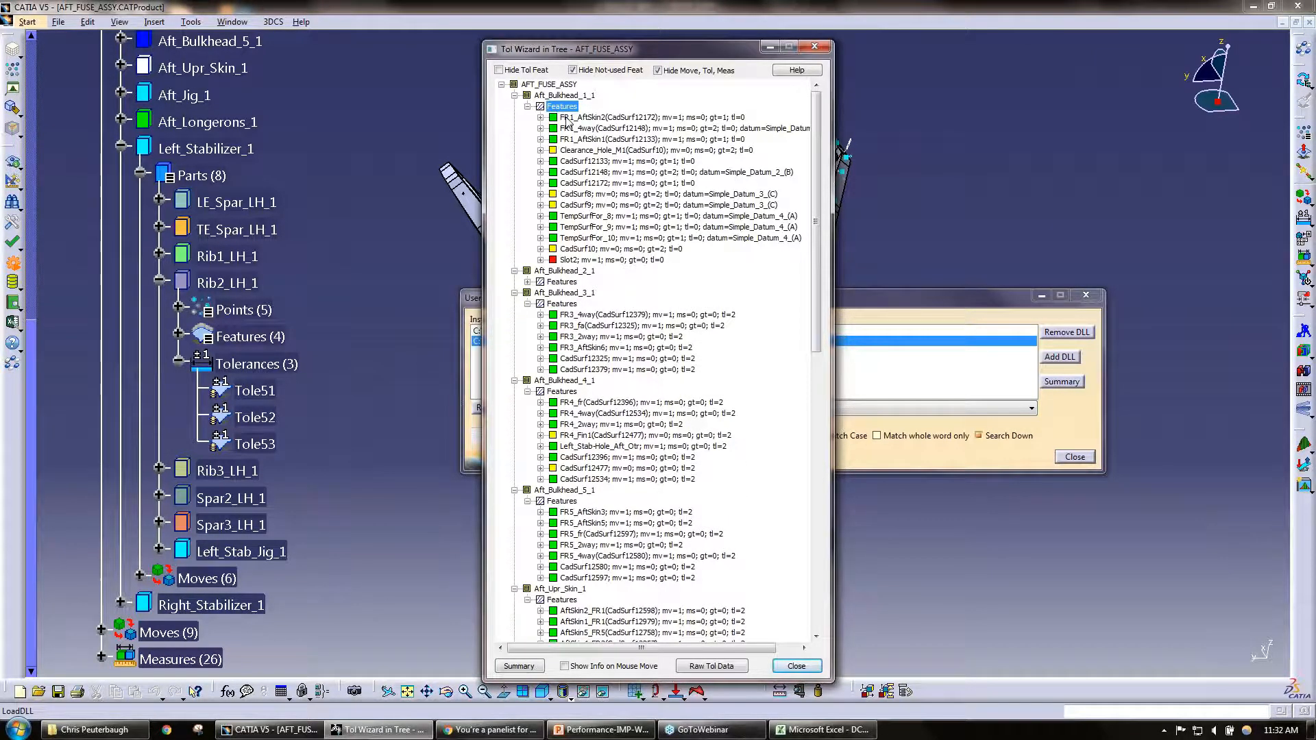
Step: Examine the moves and GD&Ts that use feature FR1_AftSkin2 of Aft_Bulkhead_1_1, including Skin_to_Fuse, and collapse the feature again
{"action": "left_click", "coordinate": [566, 118]}
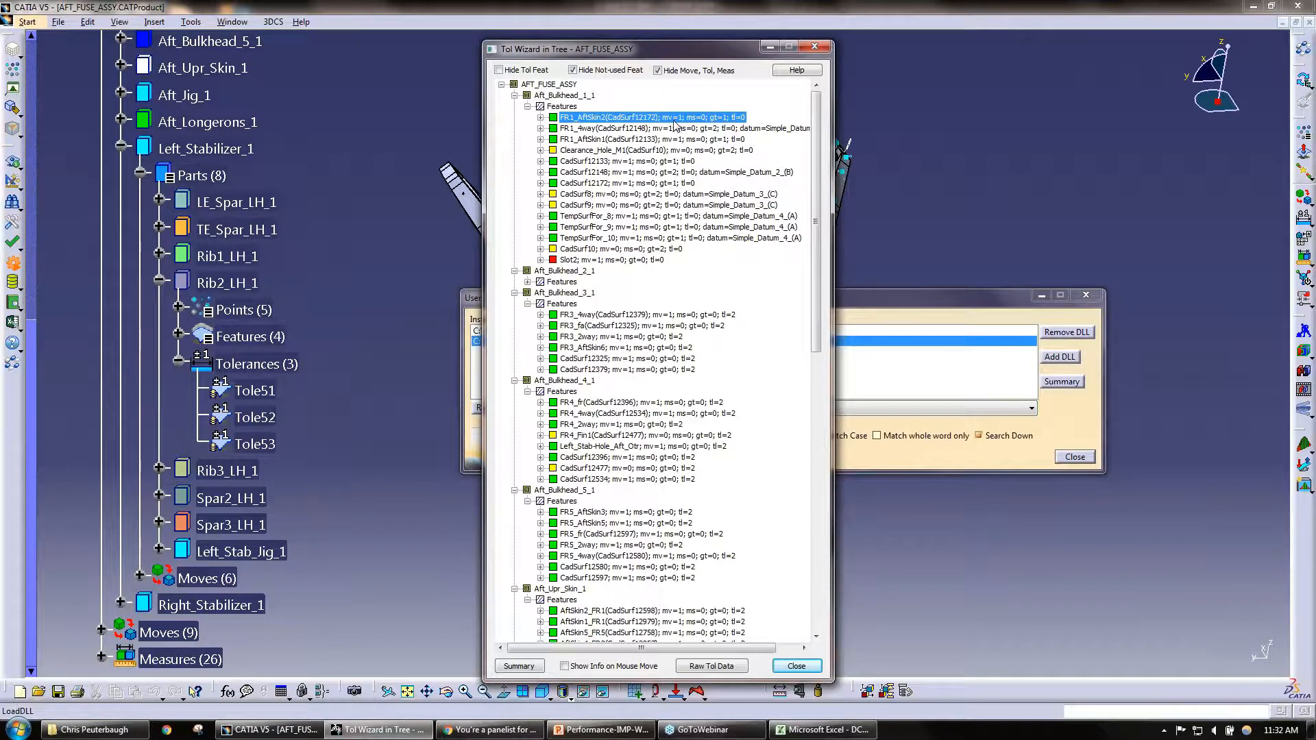
{"action": "left_click", "coordinate": [541, 118]}
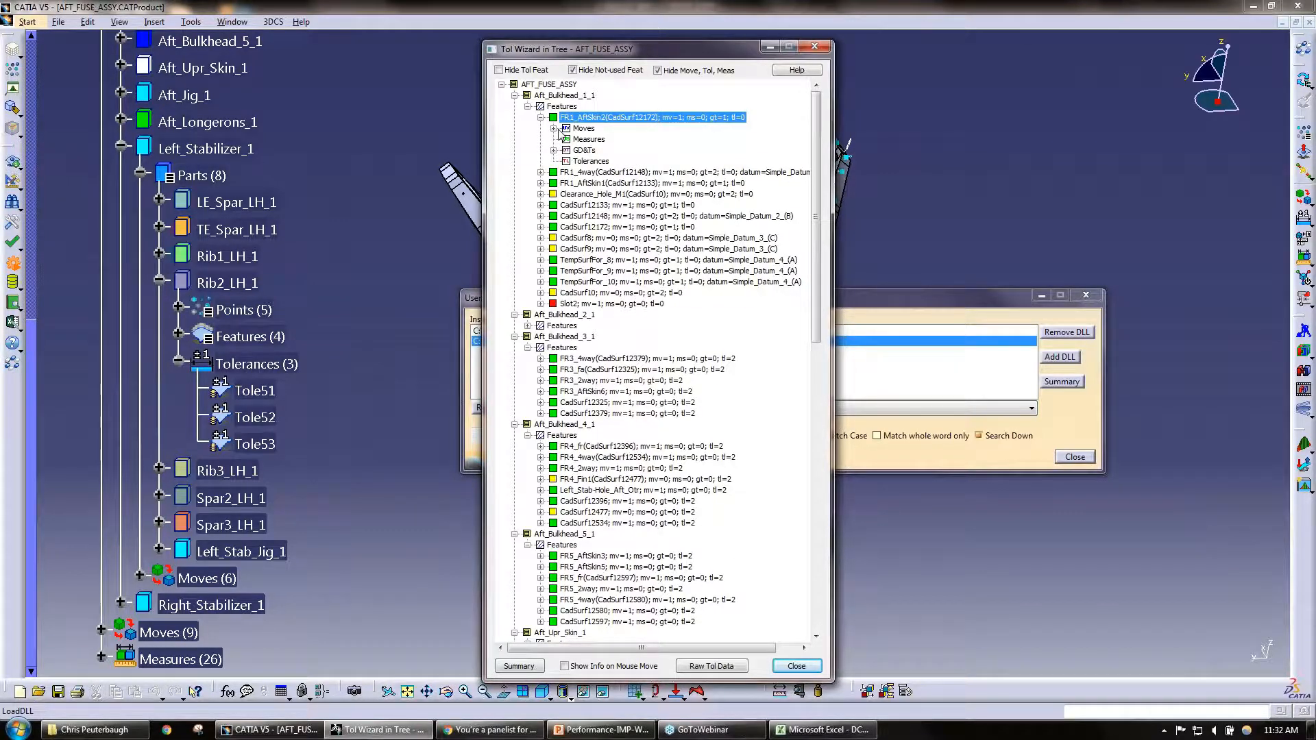
{"action": "double_click", "coordinate": [563, 129]}
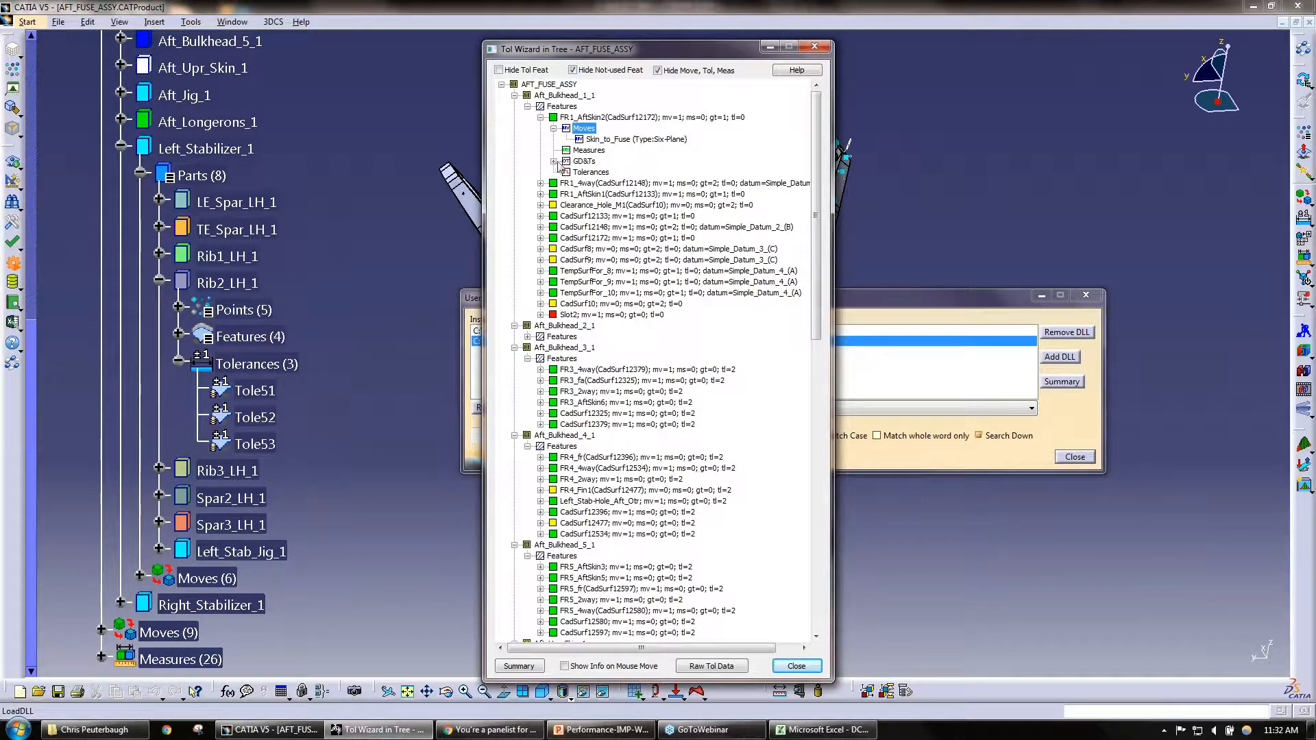
{"action": "double_click", "coordinate": [564, 162]}
{"action": "left_click", "coordinate": [599, 173]}
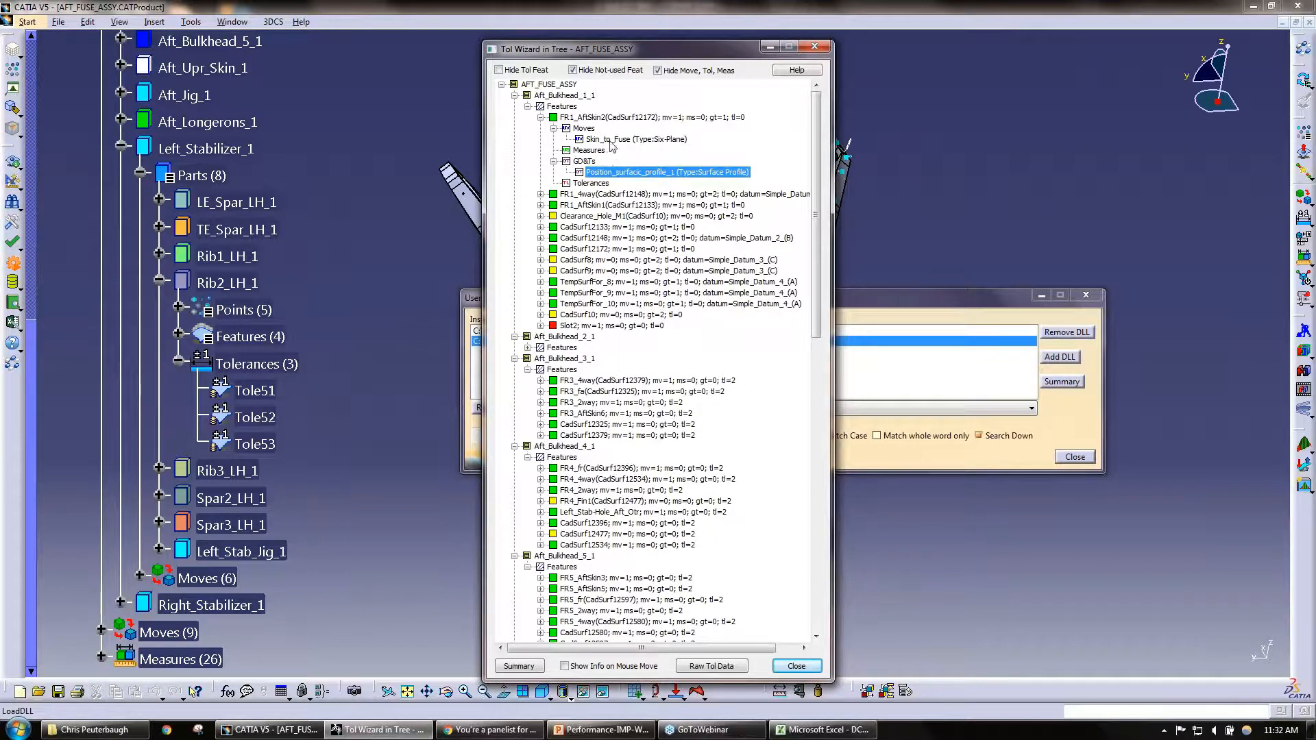
{"action": "left_click", "coordinate": [613, 141]}
{"action": "left_click", "coordinate": [616, 174]}
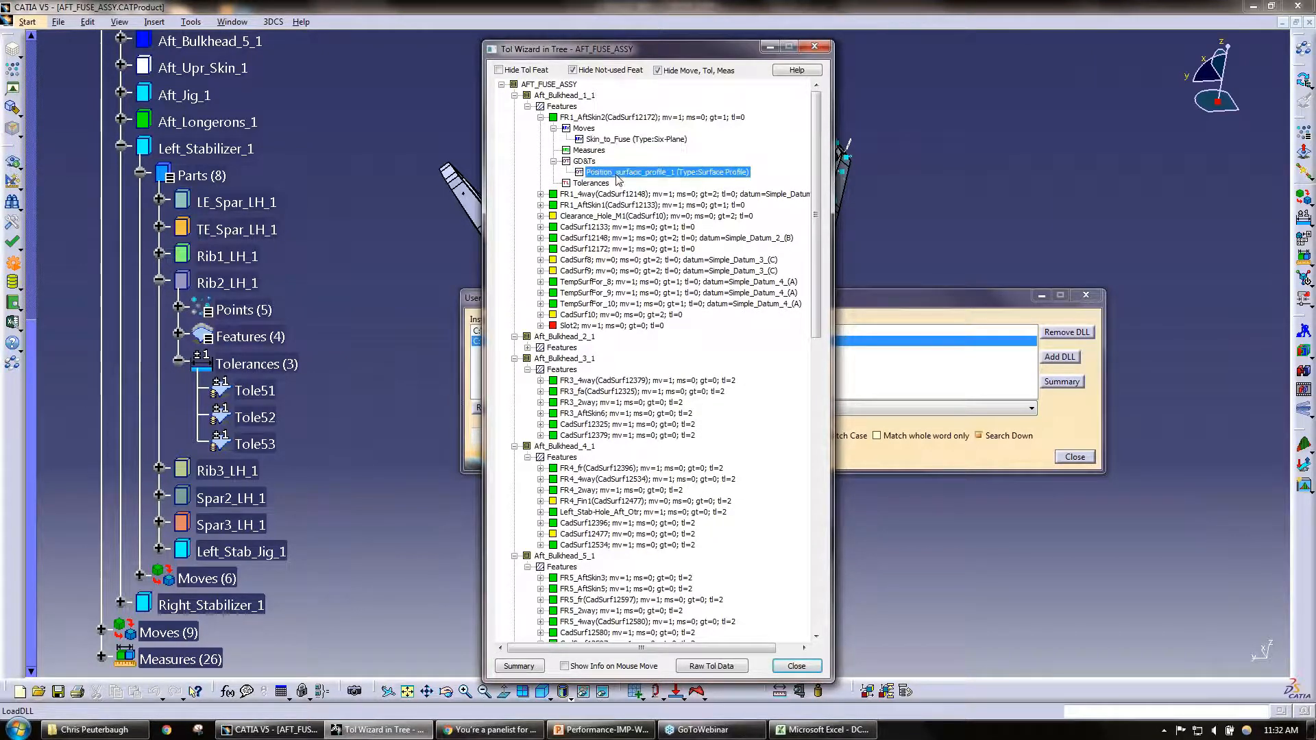
{"action": "left_click", "coordinate": [609, 140]}
{"action": "double_click", "coordinate": [547, 118]}
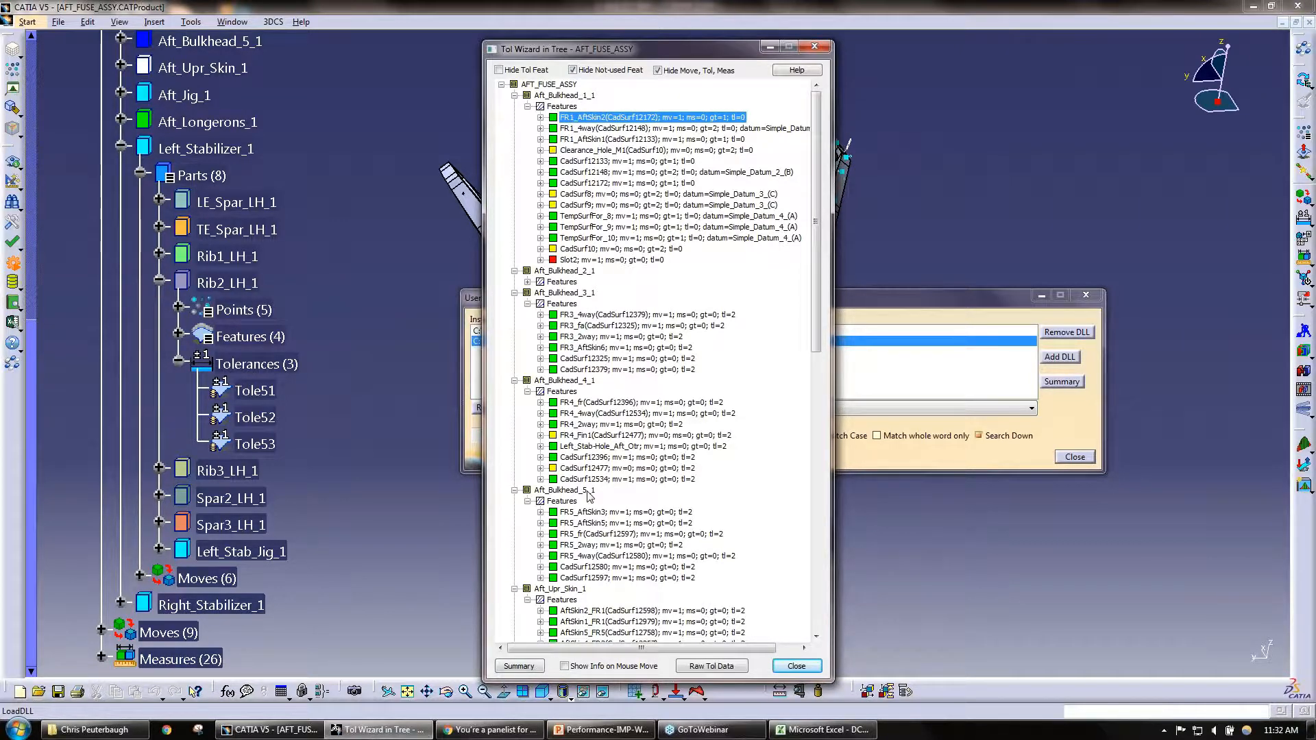
Step: Open the Tolerance Wizard's help text, highlight the green, red and yellow feature color legend, and return to the wizard
{"action": "left_click", "coordinate": [795, 71]}
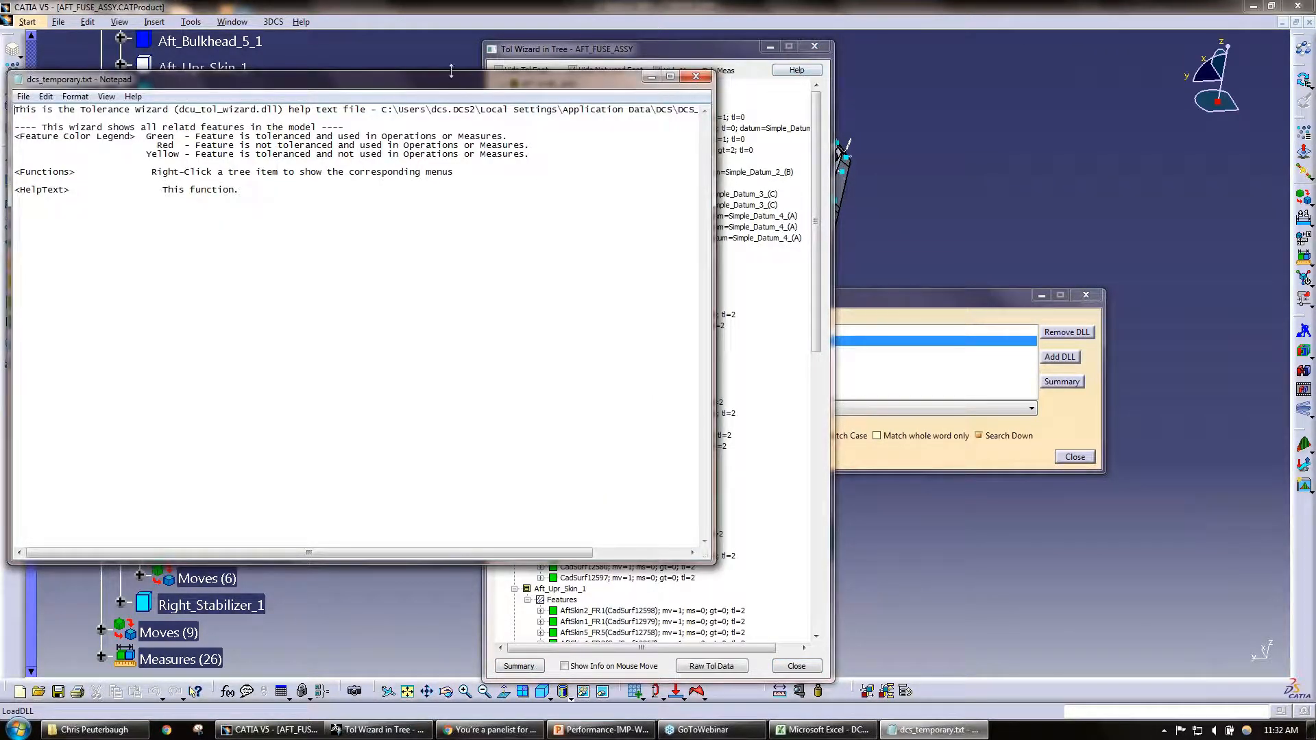
{"action": "left_click_drag", "start_coordinate": [451, 71], "coordinate": [442, 259]}
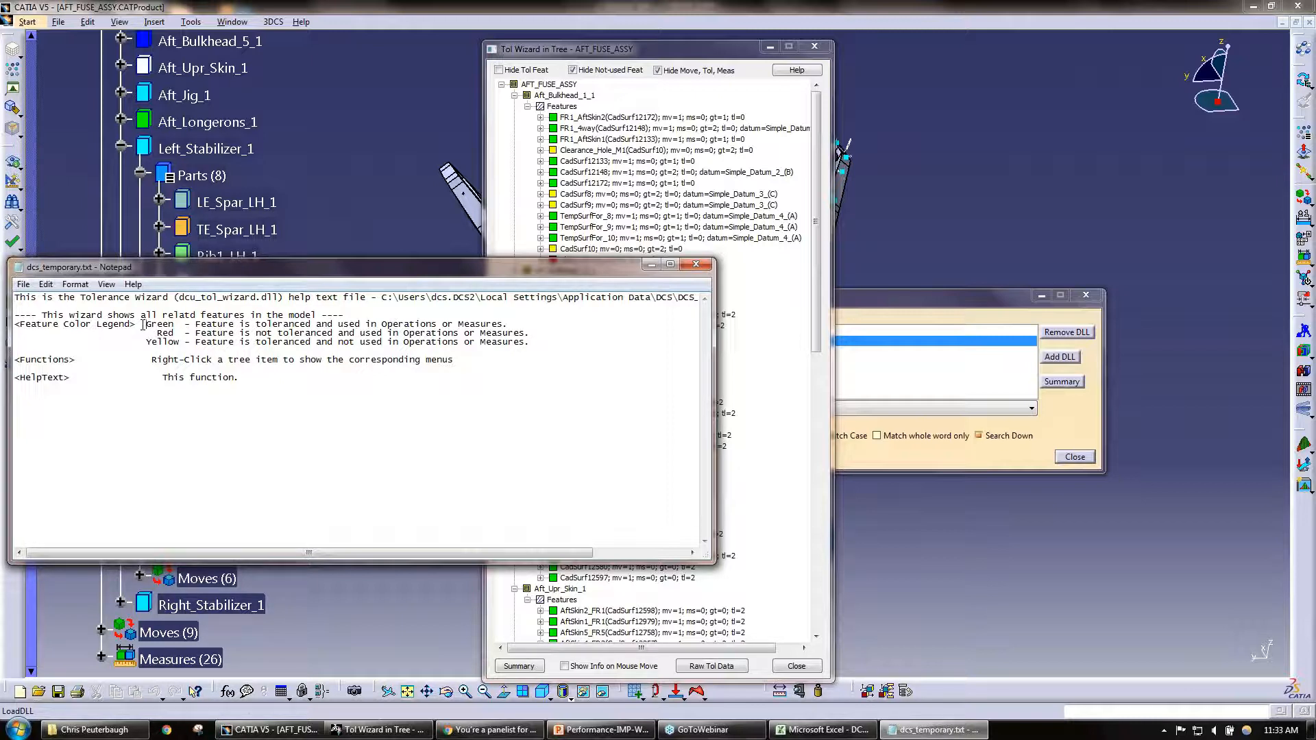
{"action": "left_click_drag", "start_coordinate": [142, 325], "coordinate": [529, 345]}
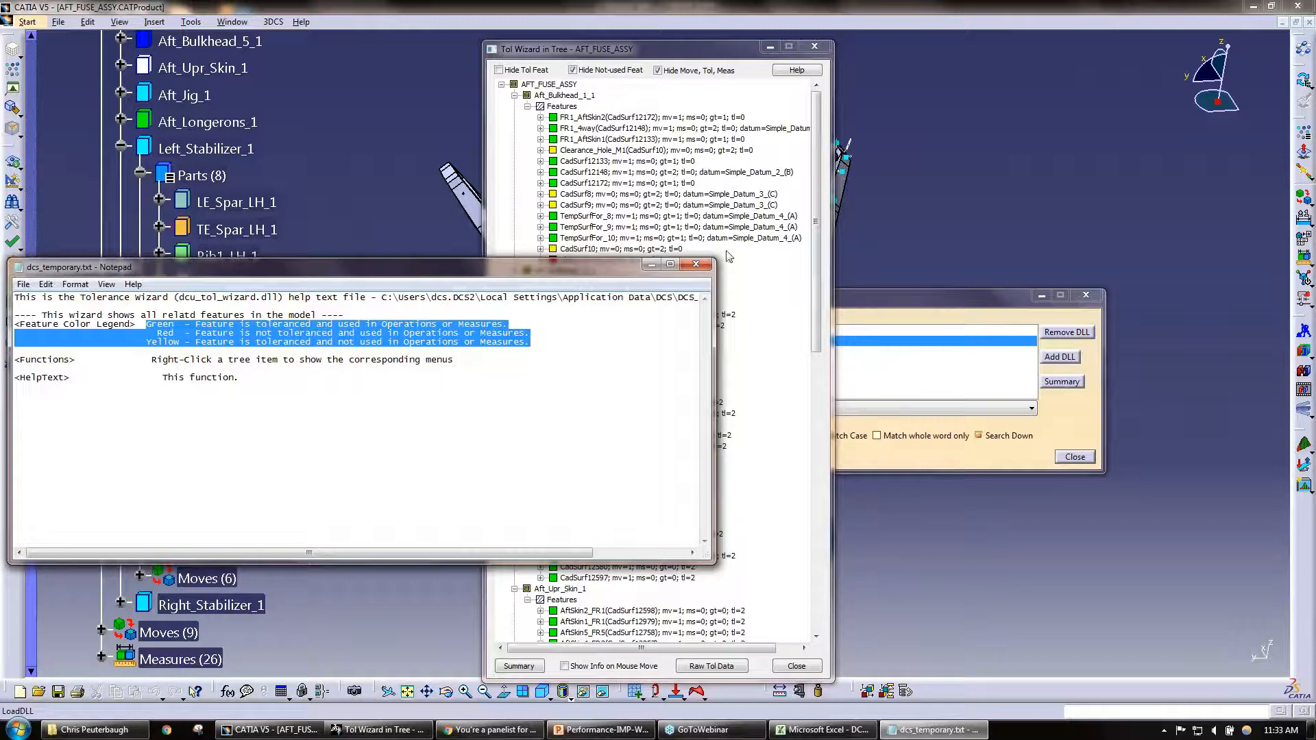
{"action": "left_click", "coordinate": [816, 256]}
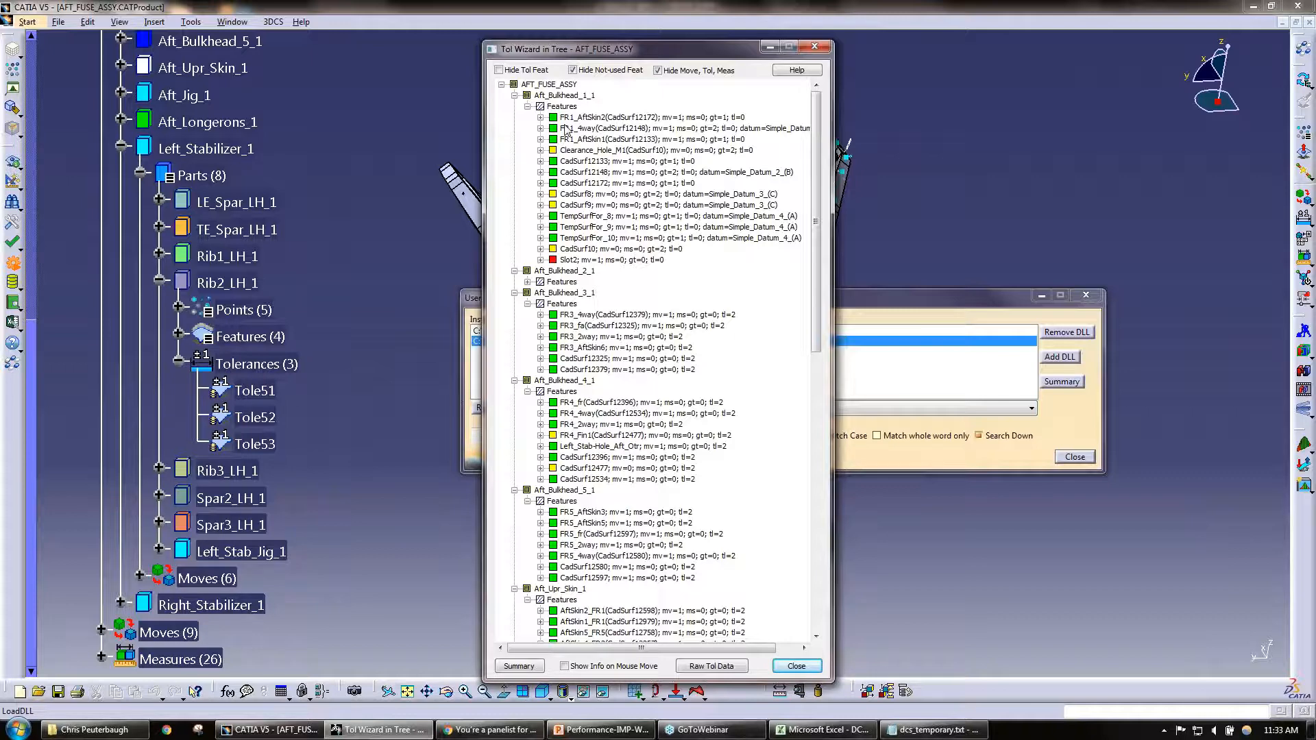
Step: Turn off Hide Move, Tol, Meas and try the Hide Tol Feat and Hide Not-used Feat filters, leaving only Hide Not-used Feat on
{"action": "left_click", "coordinate": [657, 71]}
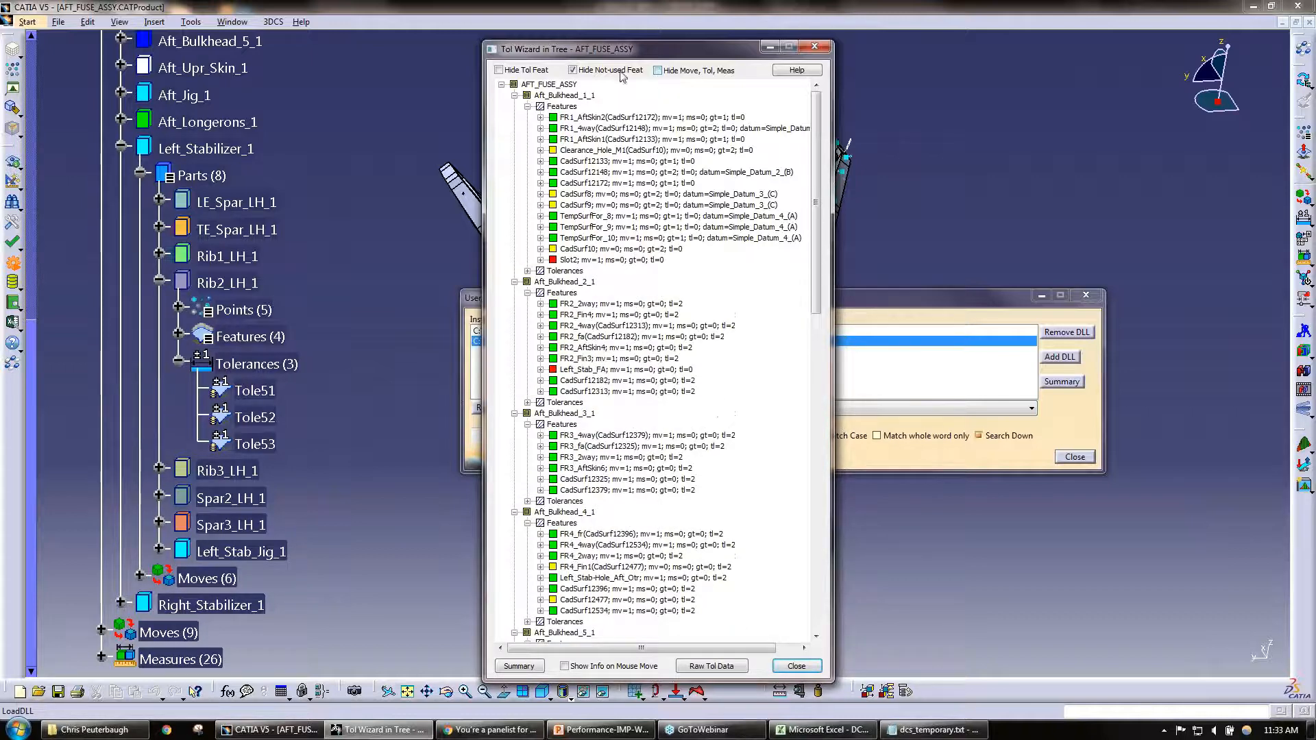
{"action": "left_click", "coordinate": [622, 72]}
{"action": "left_click", "coordinate": [525, 73]}
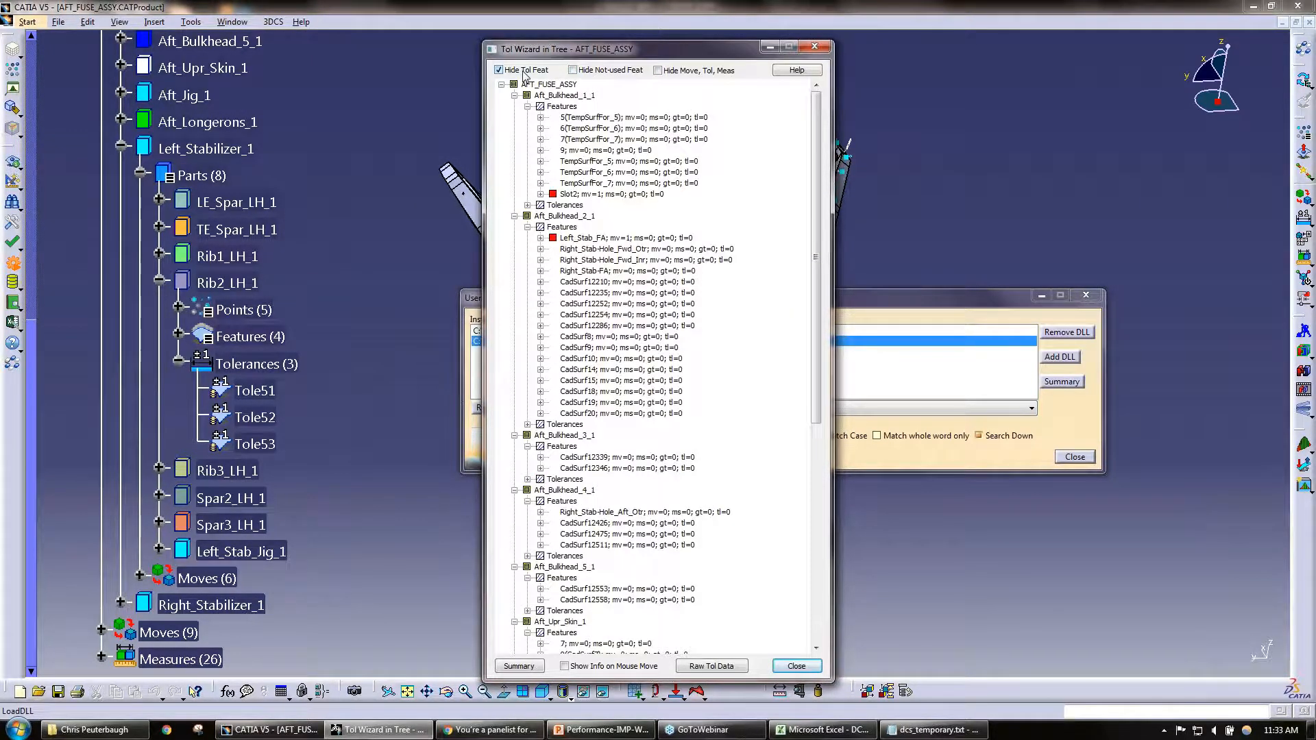
{"action": "left_click", "coordinate": [526, 74]}
{"action": "left_click", "coordinate": [593, 75]}
{"action": "left_click", "coordinate": [597, 75]}
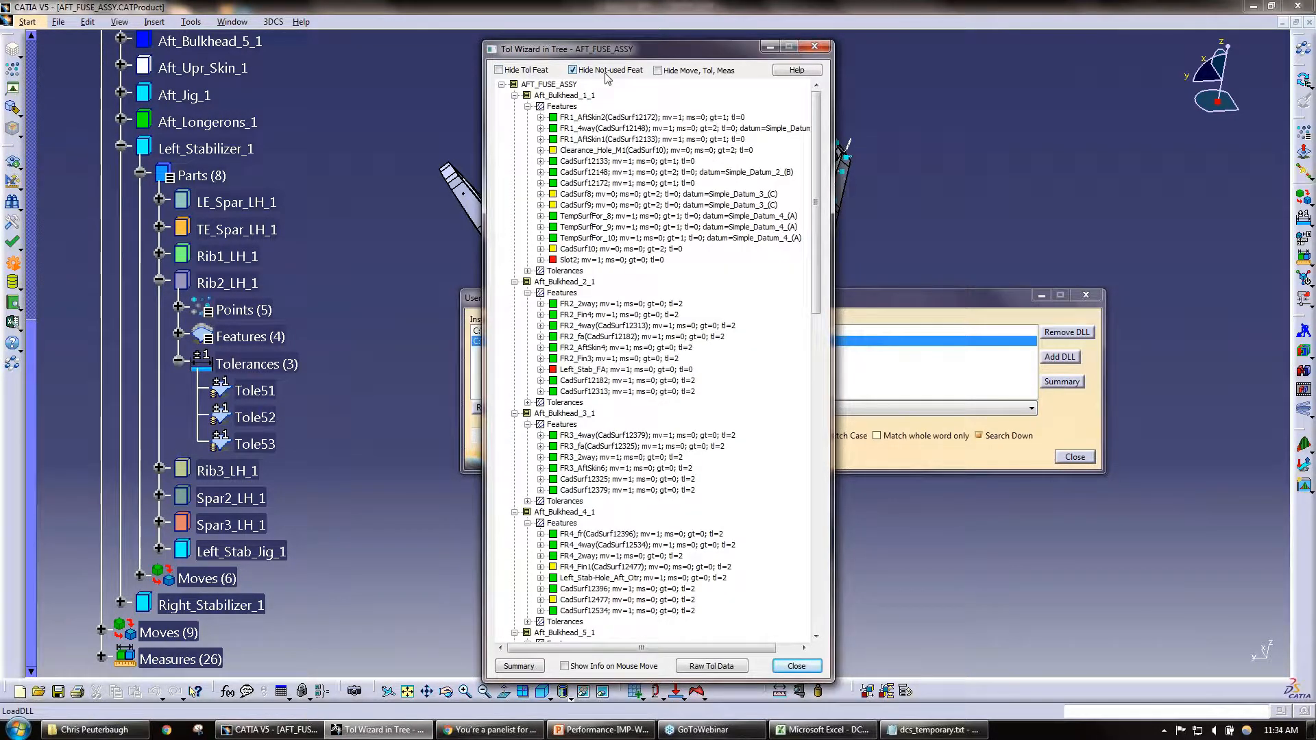
Step: Try the Hide Move, Tol, Meas filter, leave all wizard filters off, and review the wizard's summary text file
{"action": "left_click", "coordinate": [688, 71]}
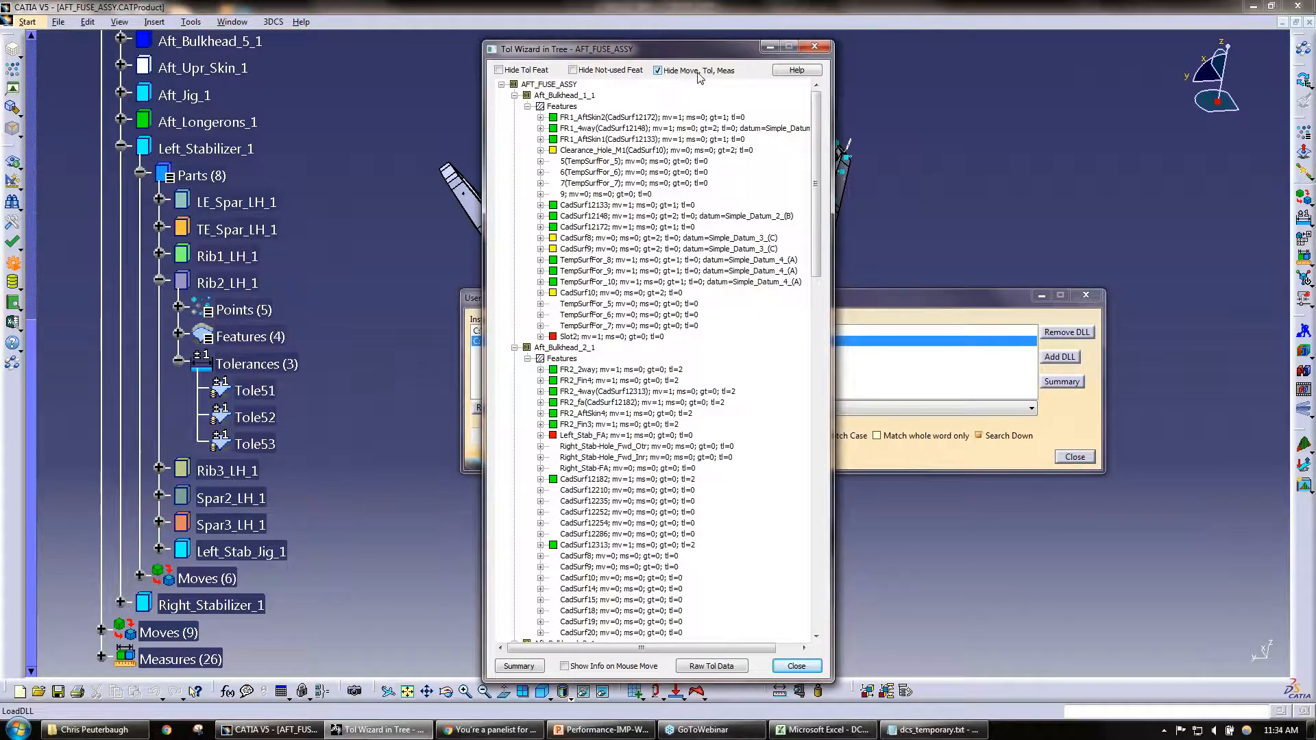
{"action": "left_click", "coordinate": [686, 76]}
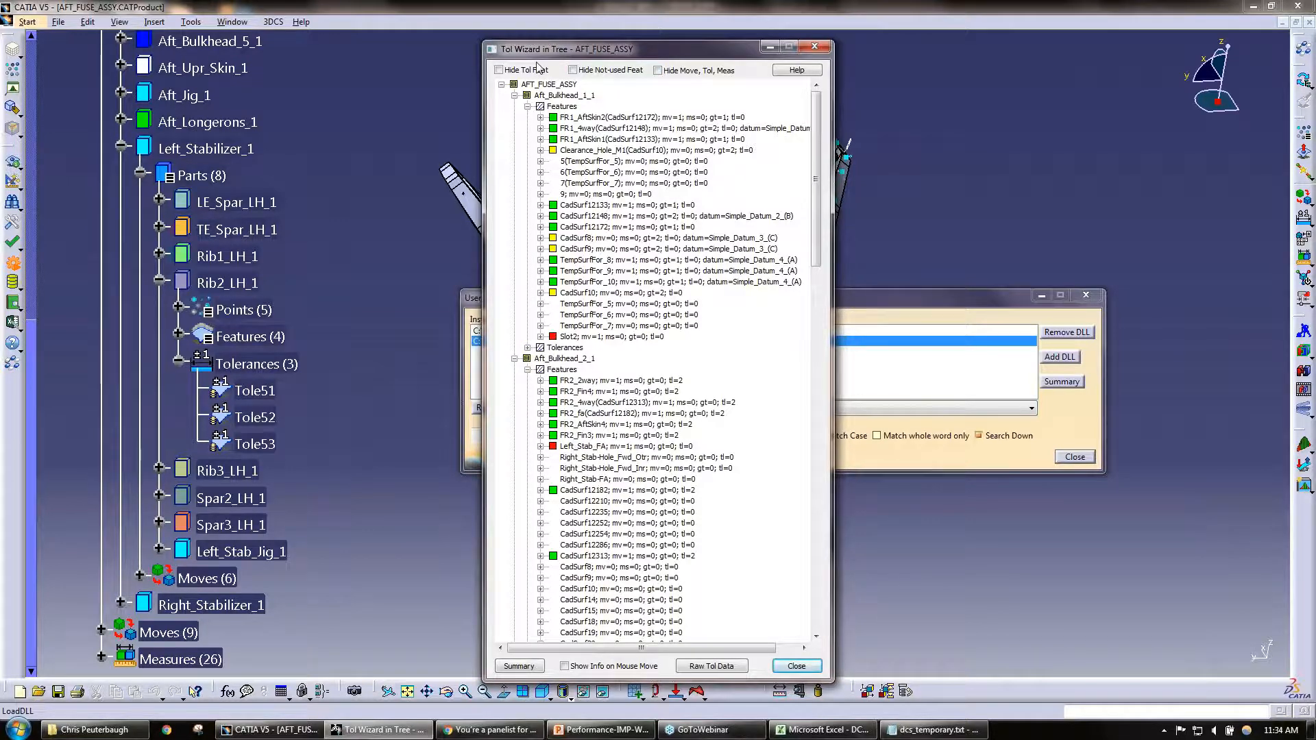
{"action": "left_click", "coordinate": [519, 667]}
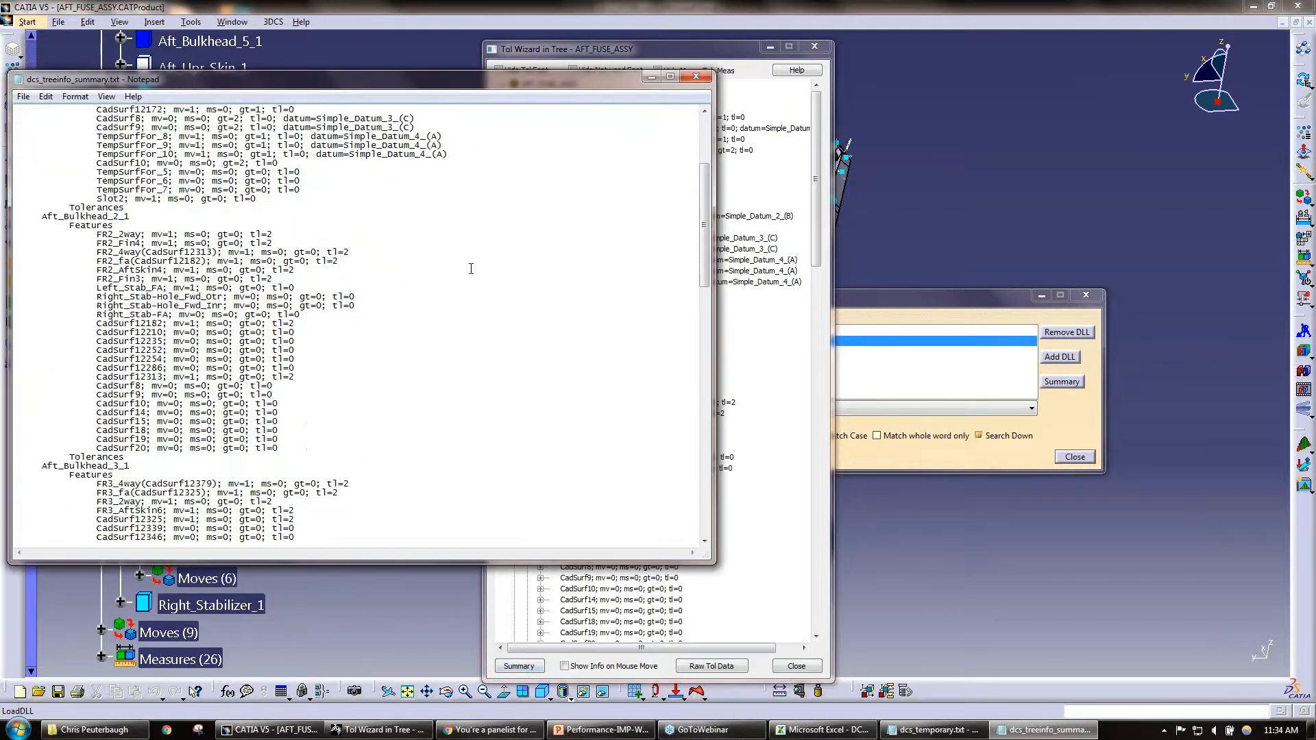
{"action": "scroll", "coordinate": [274, 373], "scroll_direction": "down", "scroll_amount": 4}
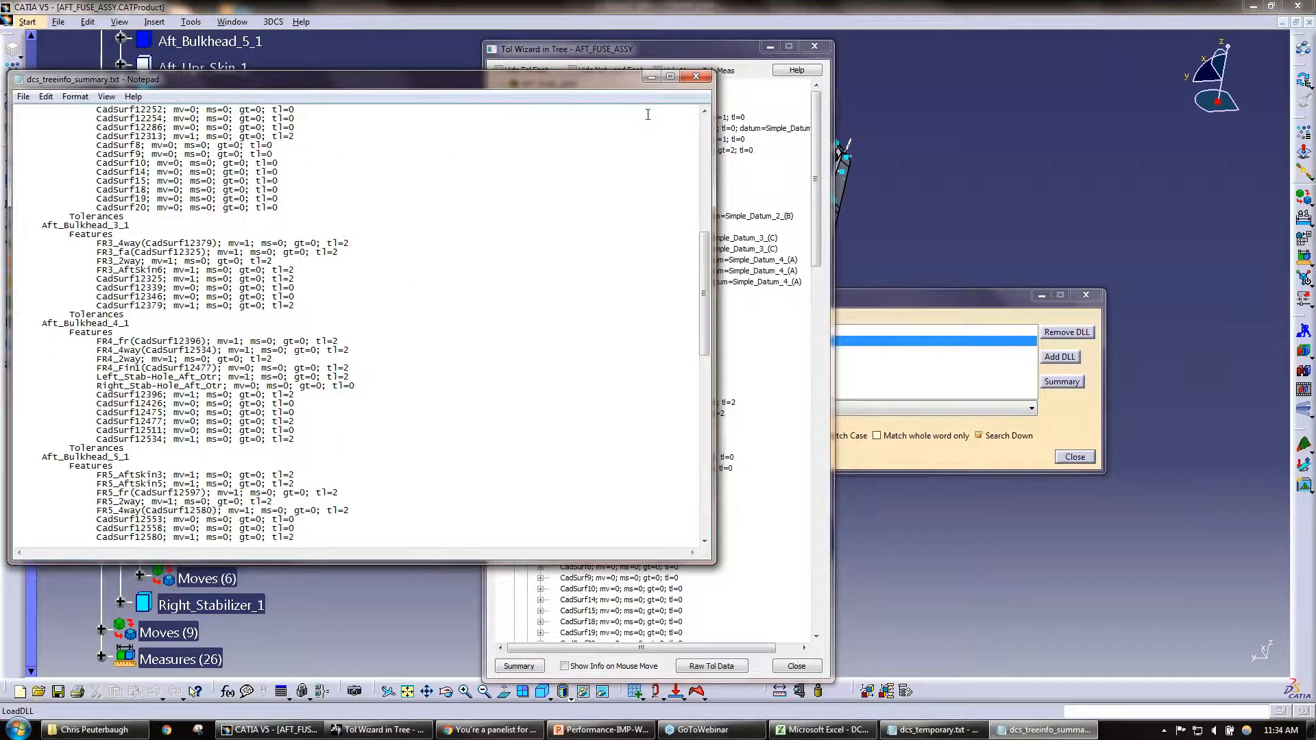
{"action": "left_click", "coordinate": [697, 78]}
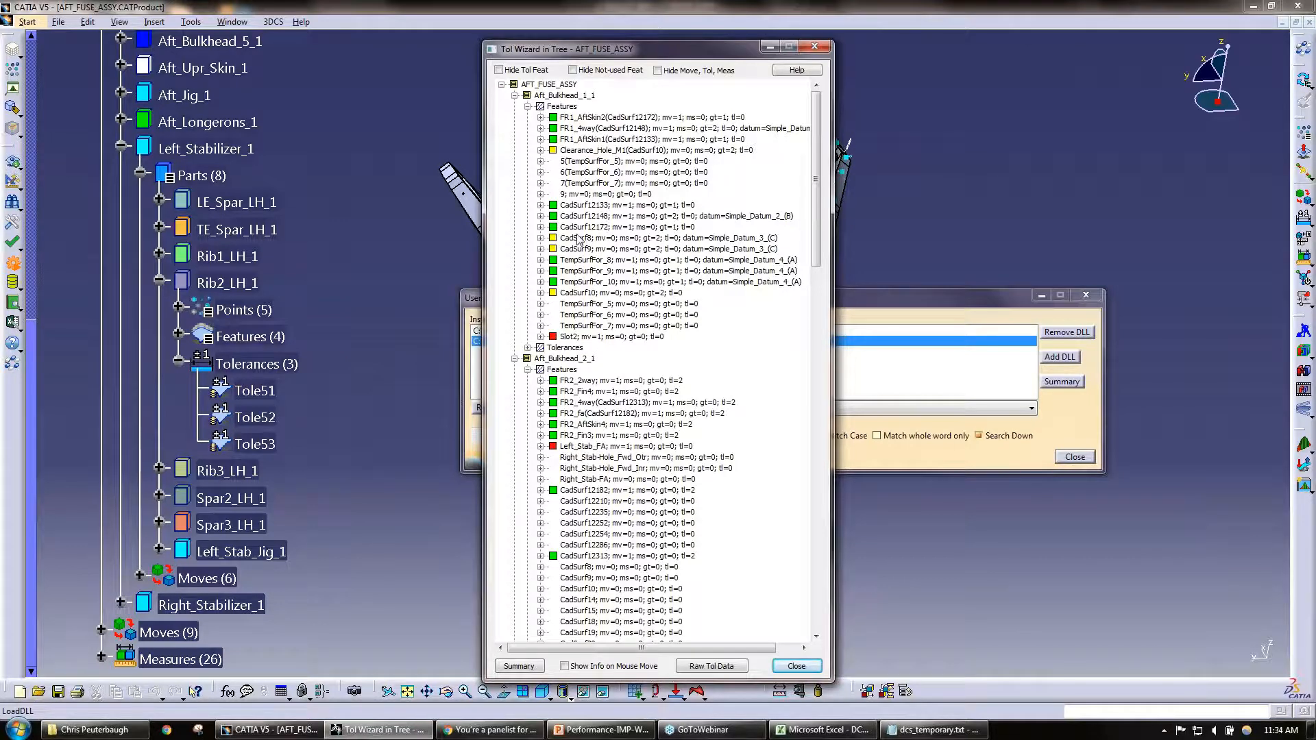
Step: Consult the Tolerance Wizard's help text again, close it, and turn on Hide Not-used Feat
{"action": "left_click", "coordinate": [797, 71]}
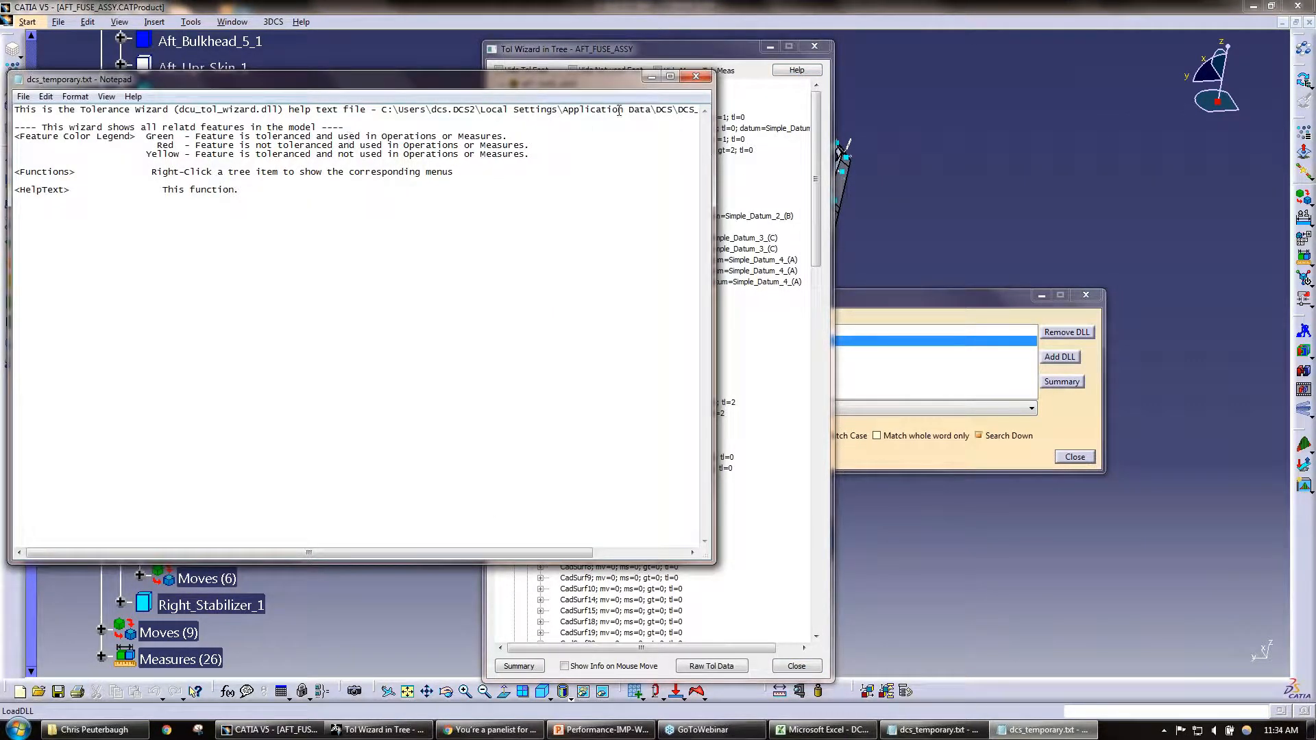
{"action": "left_click", "coordinate": [693, 77]}
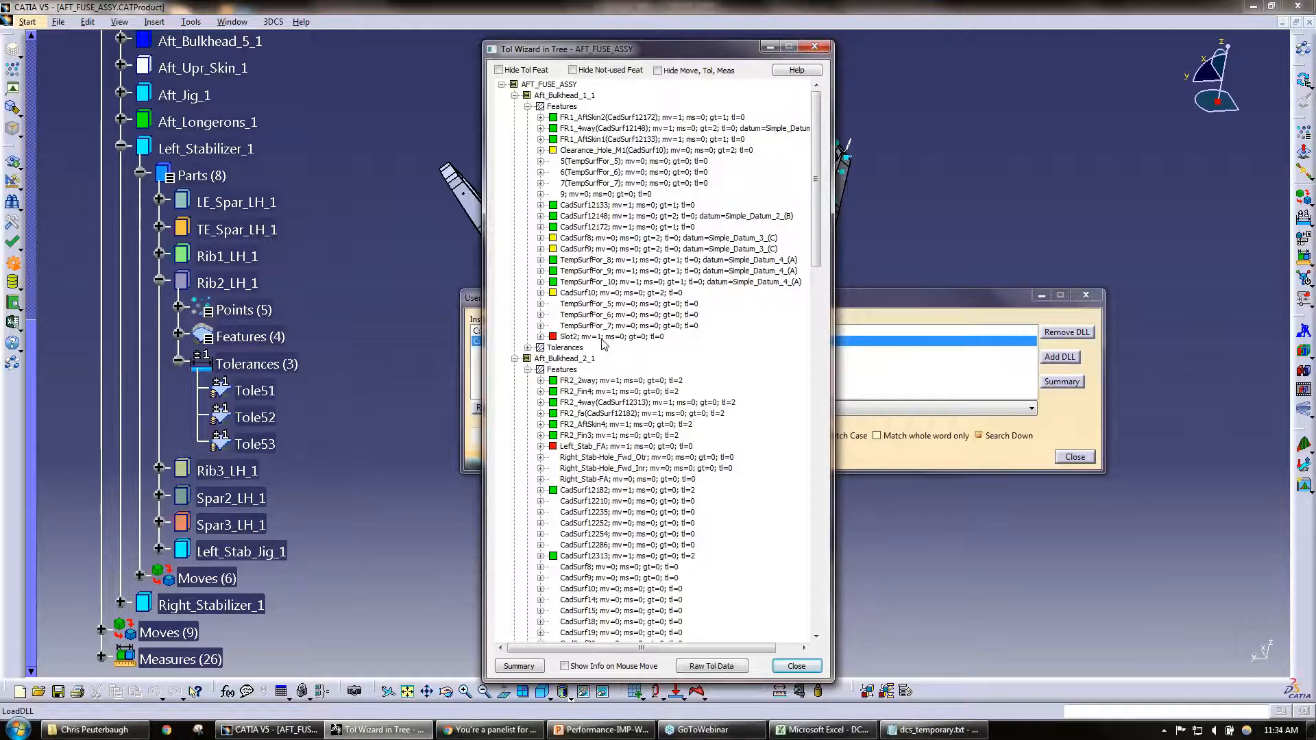
{"action": "left_click", "coordinate": [612, 70]}
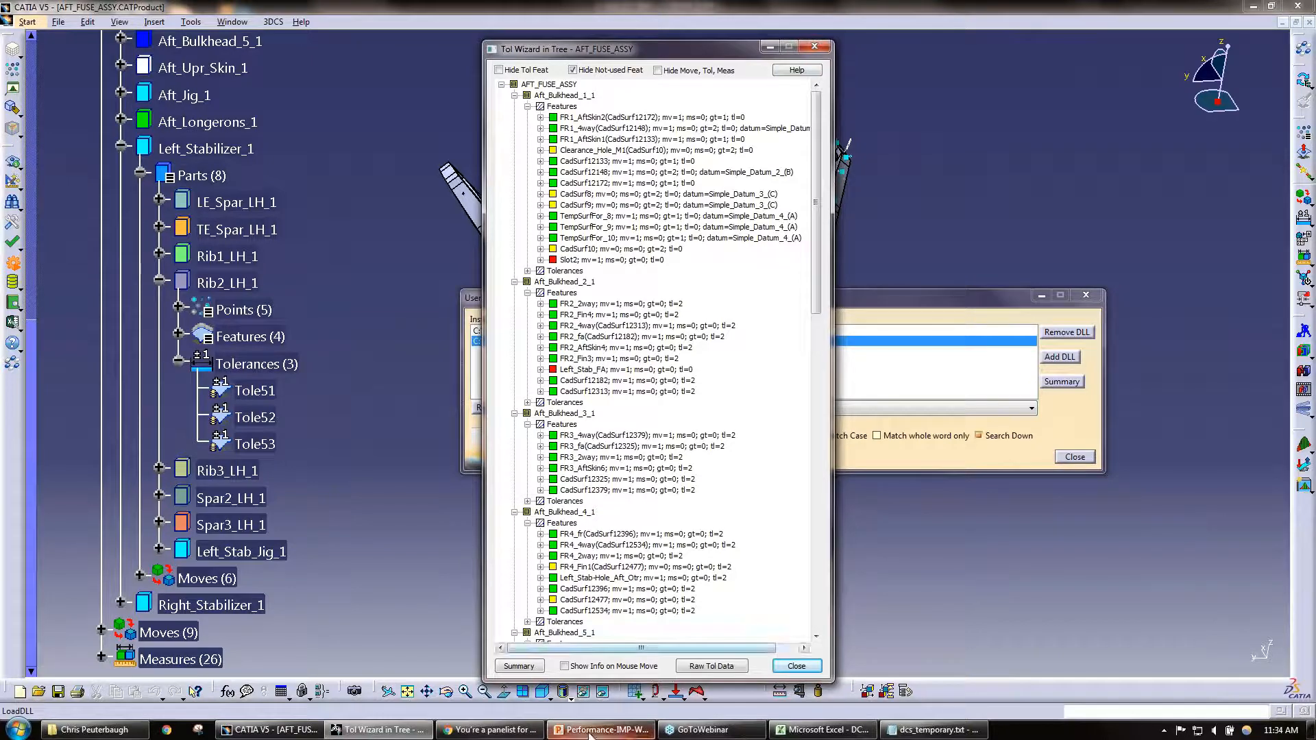
Step: Switch to the webinar presentation in PowerPoint and show slide 8, MTM Info
{"action": "mouse_move", "coordinate": [590, 736]}
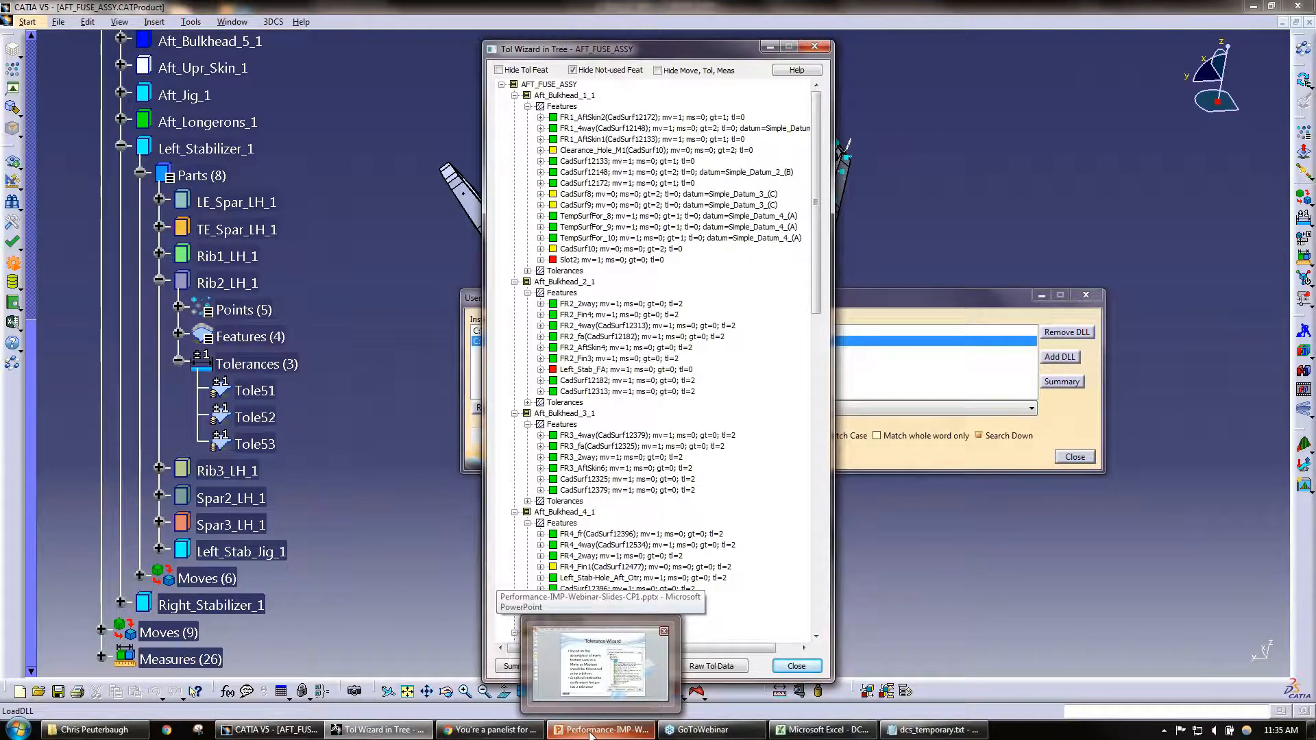
{"action": "left_click", "coordinate": [590, 731]}
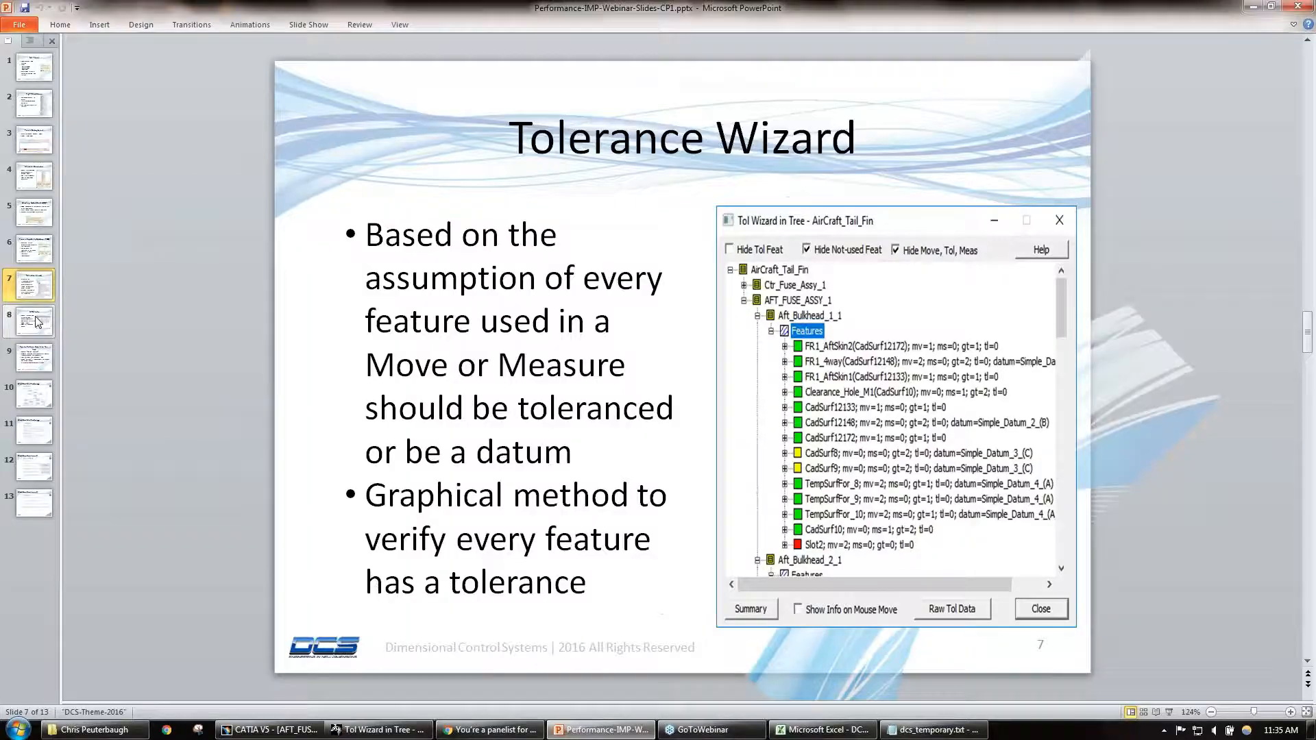
{"action": "left_click", "coordinate": [36, 321]}
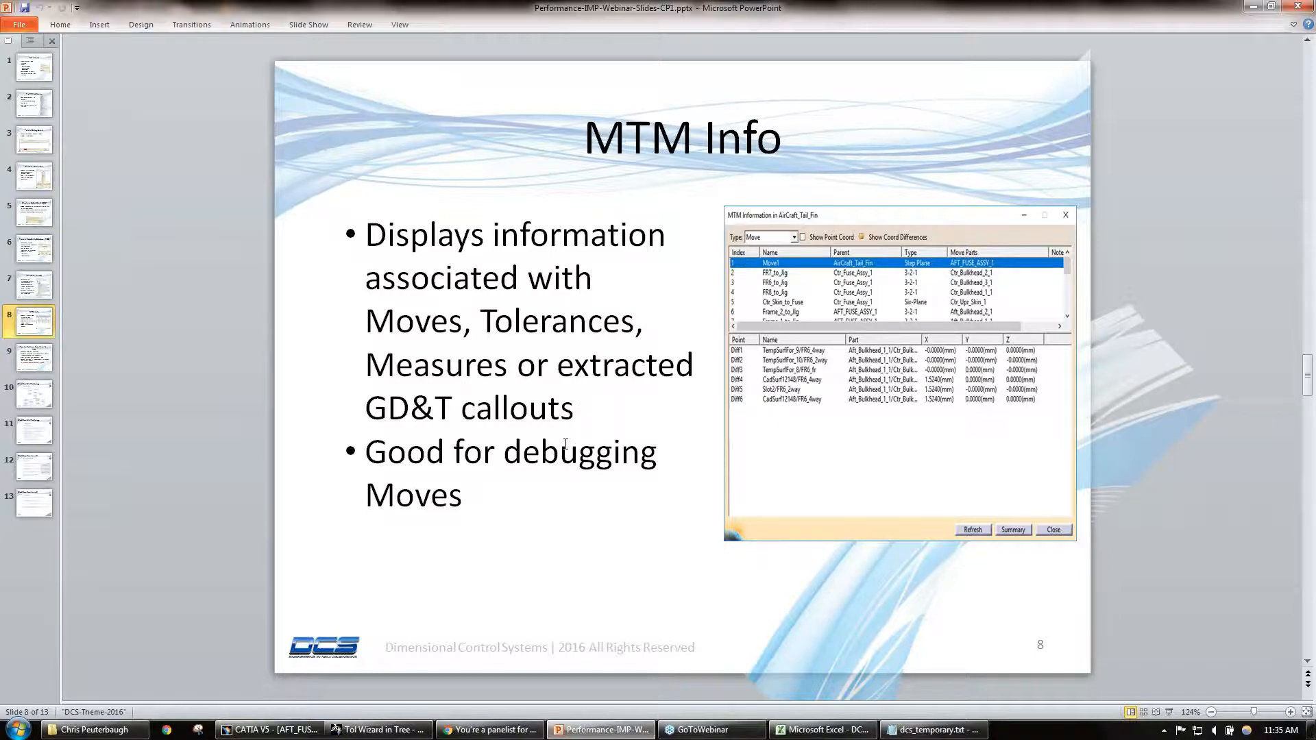
Step: Return to CATIA and close the Tolerance Wizard and User DLL windows
{"action": "left_click", "coordinate": [1253, 10]}
{"action": "left_click", "coordinate": [818, 46]}
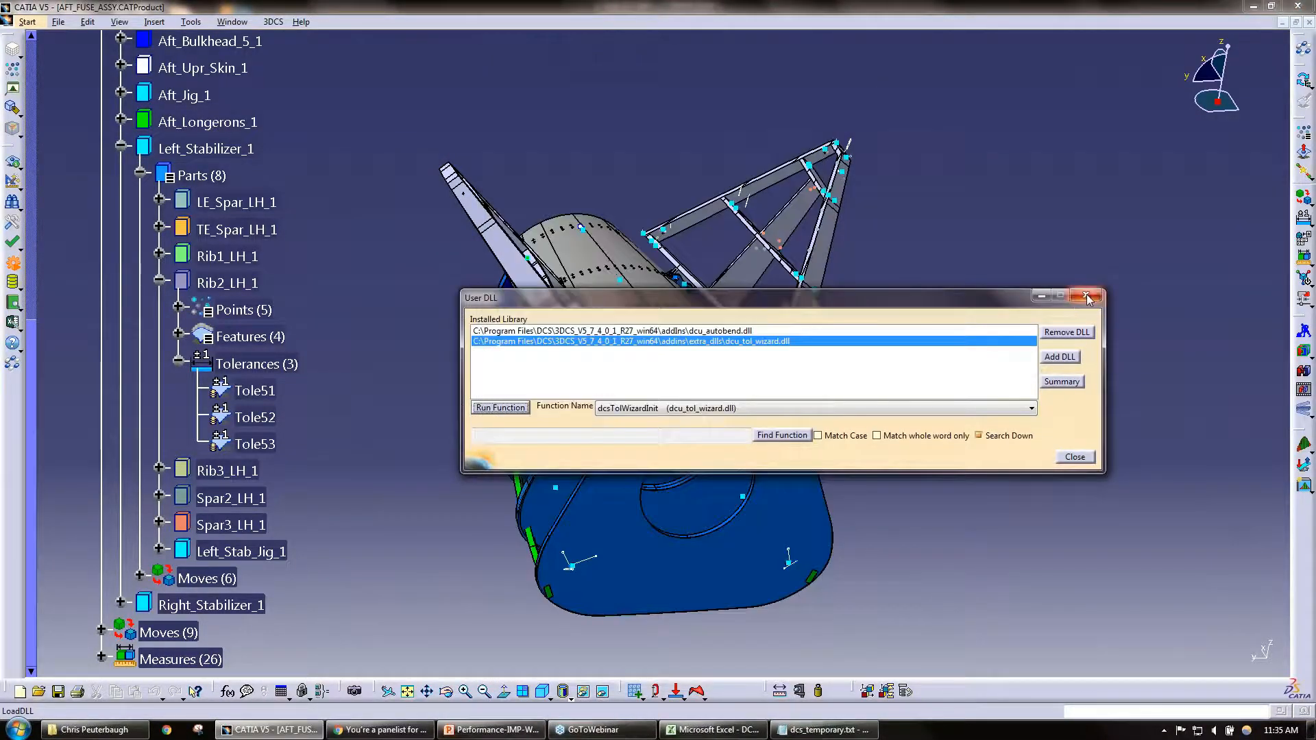
{"action": "left_click", "coordinate": [1087, 298]}
Step: Open MTM Info for the AFT_FUSE_ASSY assembly under DCS Storage and enlarge its window to show the whole move list
{"action": "left_click", "coordinate": [280, 22]}
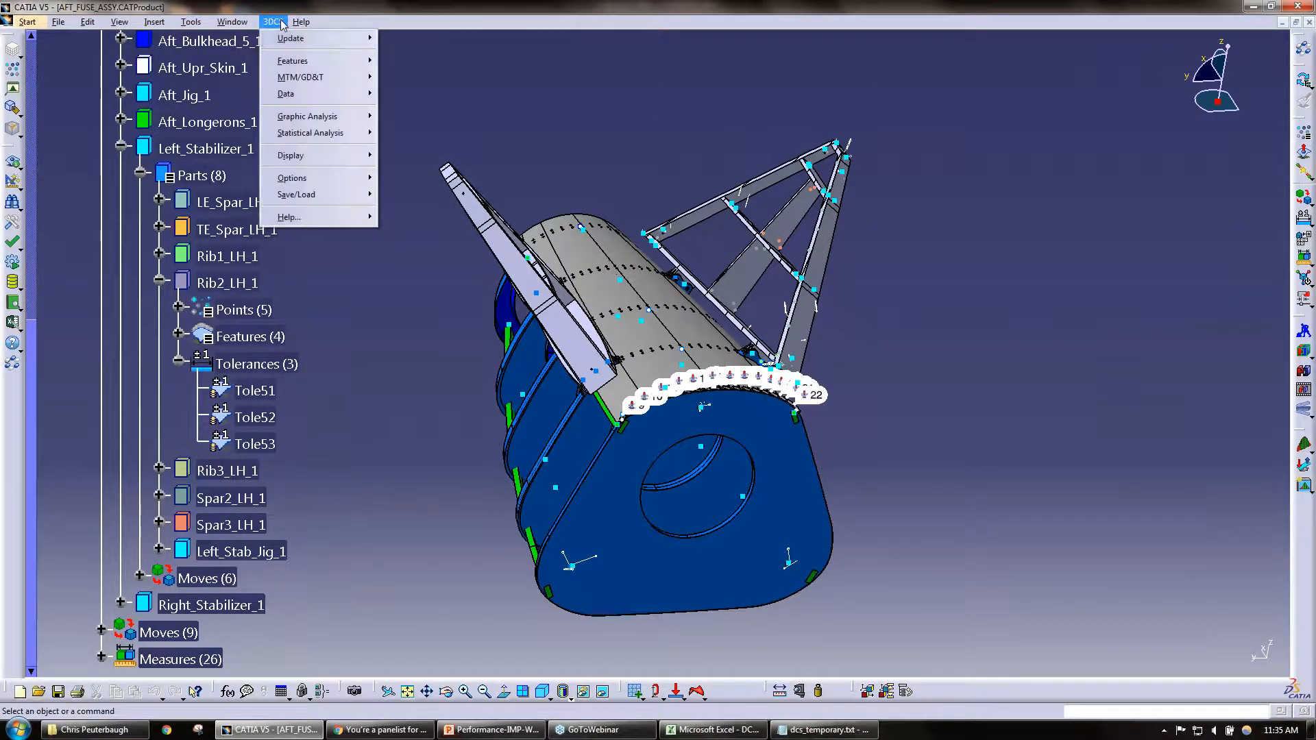
{"action": "mouse_move", "coordinate": [301, 80]}
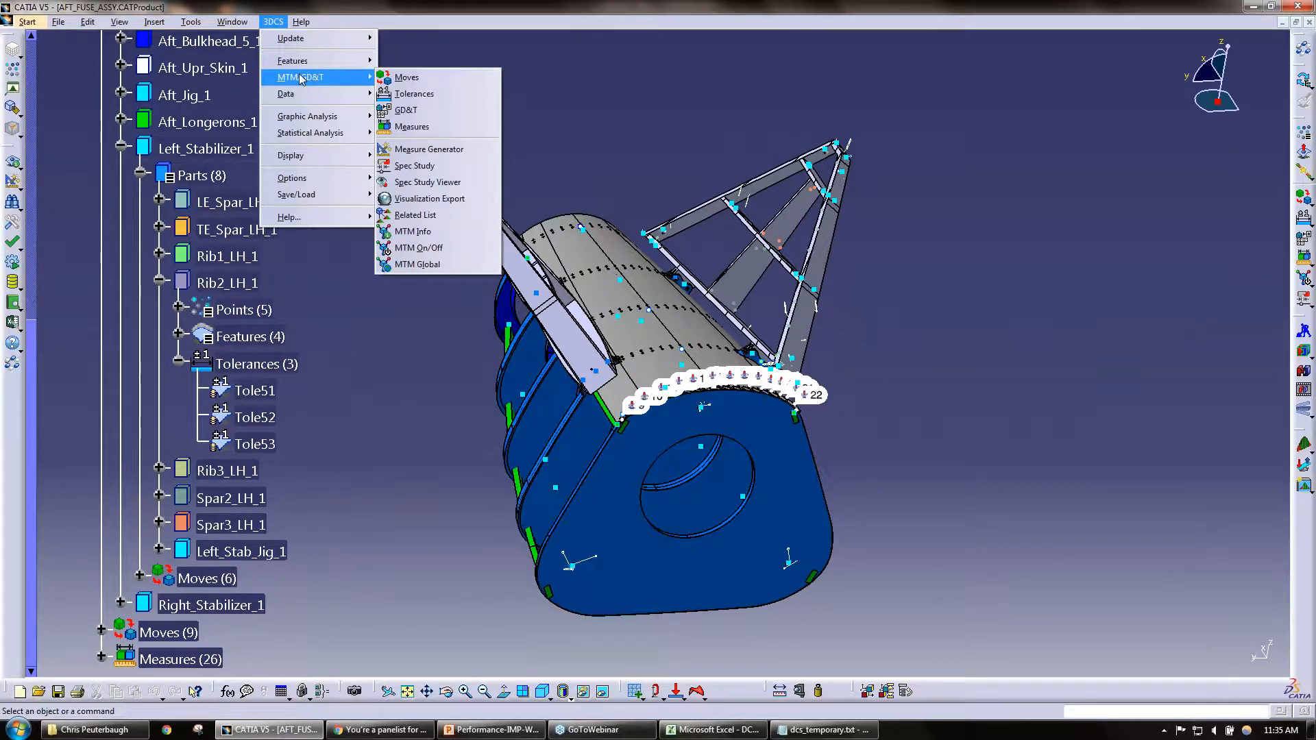
{"action": "left_click", "coordinate": [452, 234]}
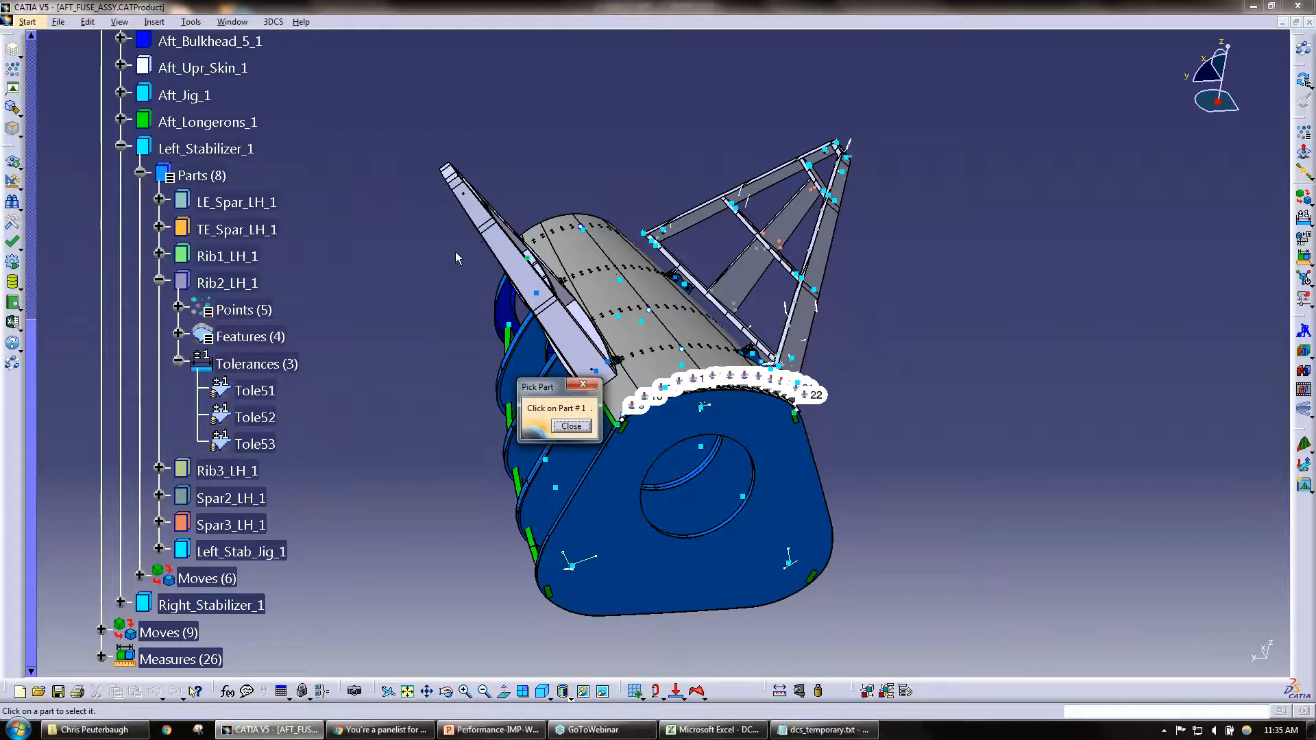
{"action": "left_click", "coordinate": [31, 55]}
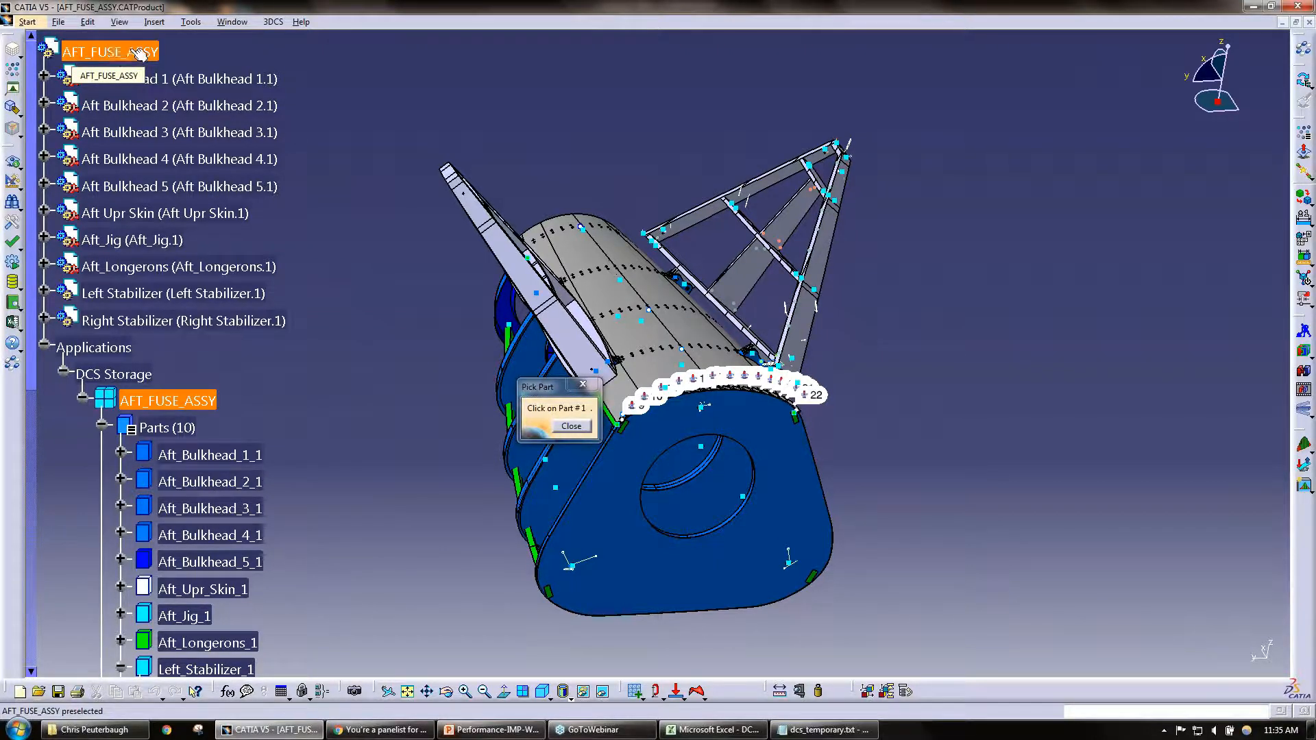
{"action": "left_click", "coordinate": [116, 53]}
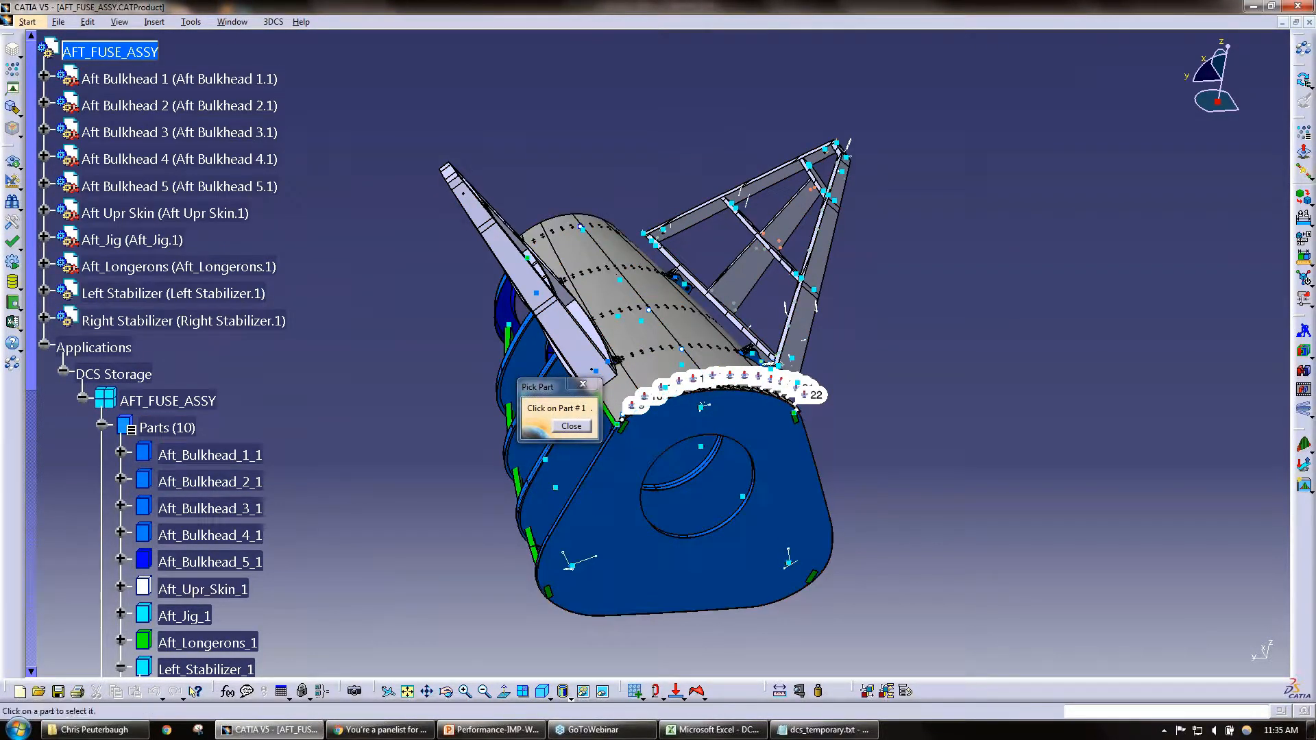
{"action": "left_click", "coordinate": [168, 401]}
{"action": "left_click_drag", "start_coordinate": [329, 217], "coordinate": [508, 95]}
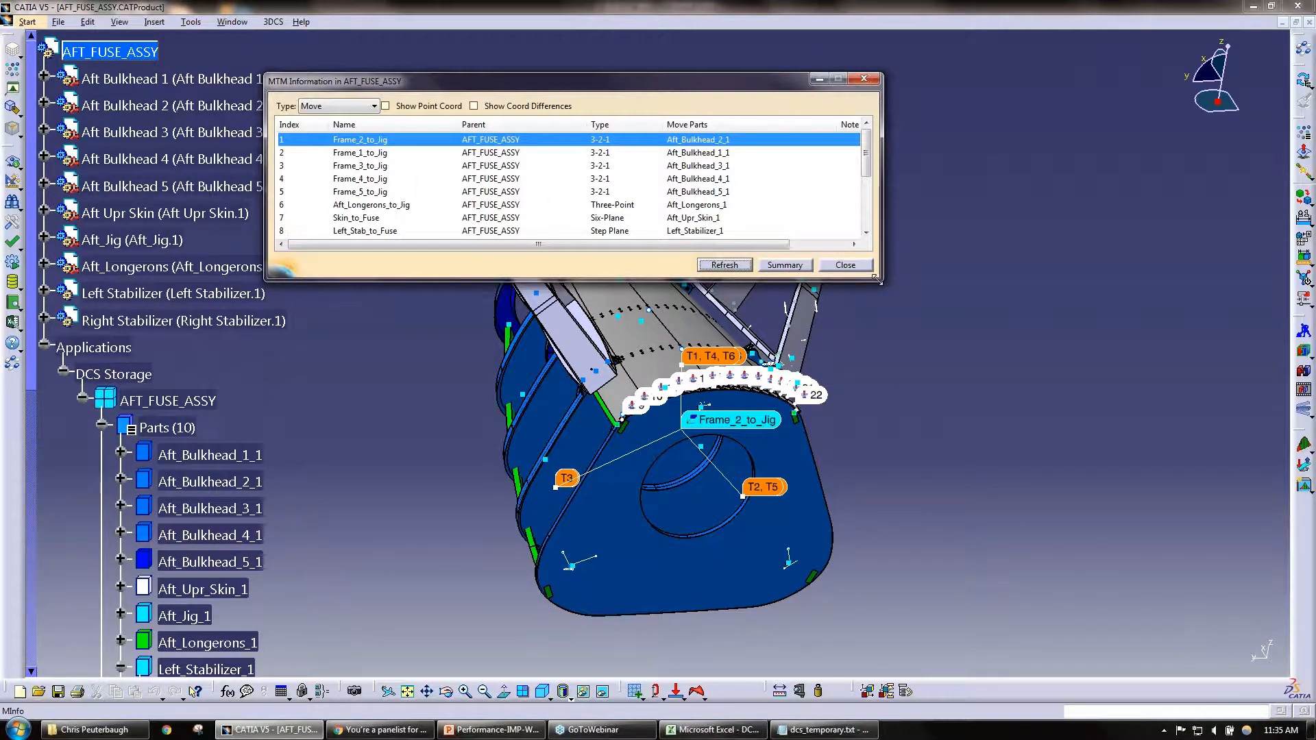
{"action": "left_click_drag", "start_coordinate": [875, 277], "coordinate": [1195, 602]}
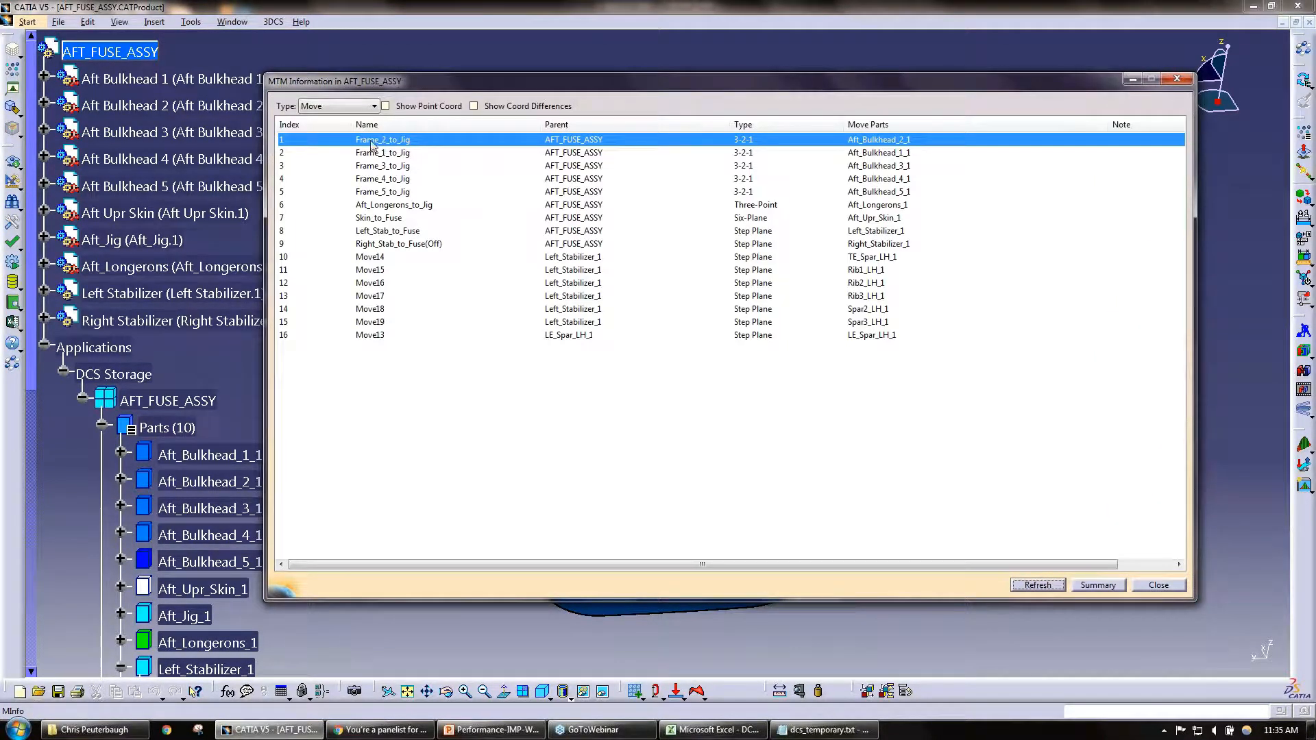
Step: Keep Move as the listed MTM type and turn on Show Point Coord
{"action": "left_click", "coordinate": [373, 106]}
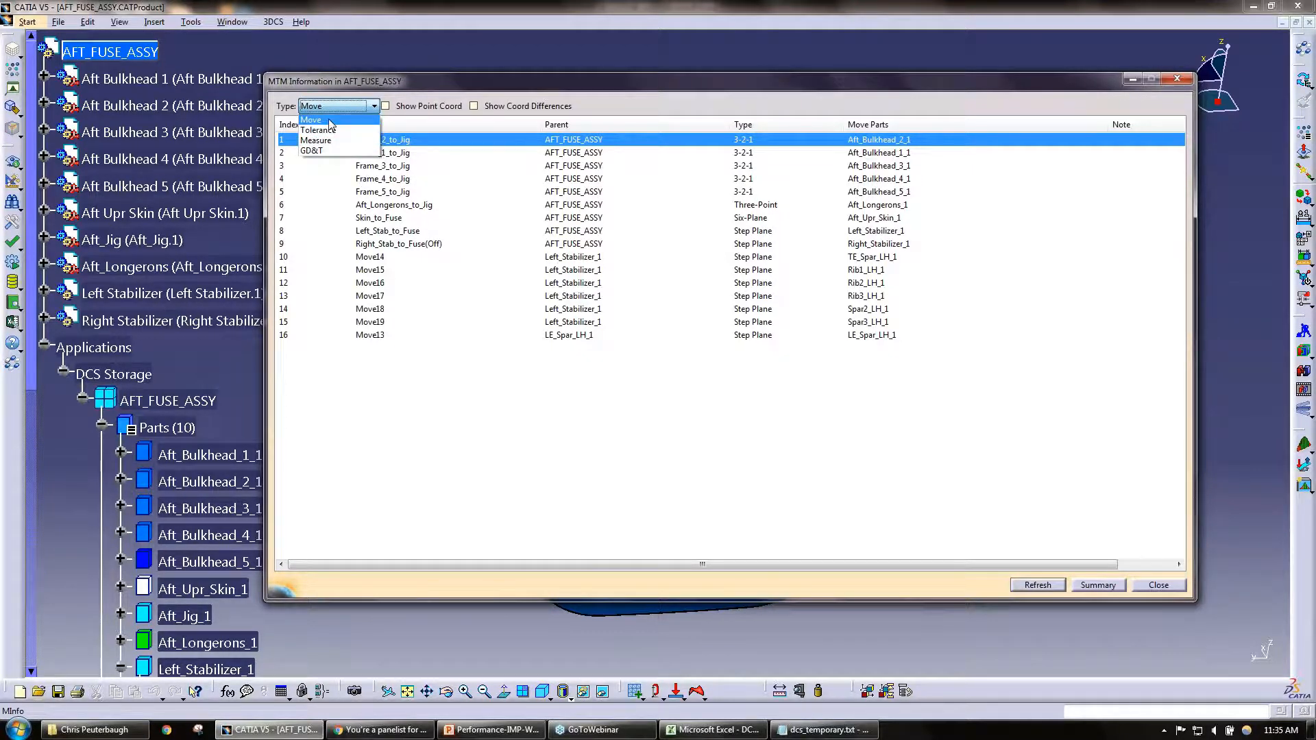
{"action": "left_click", "coordinate": [329, 120]}
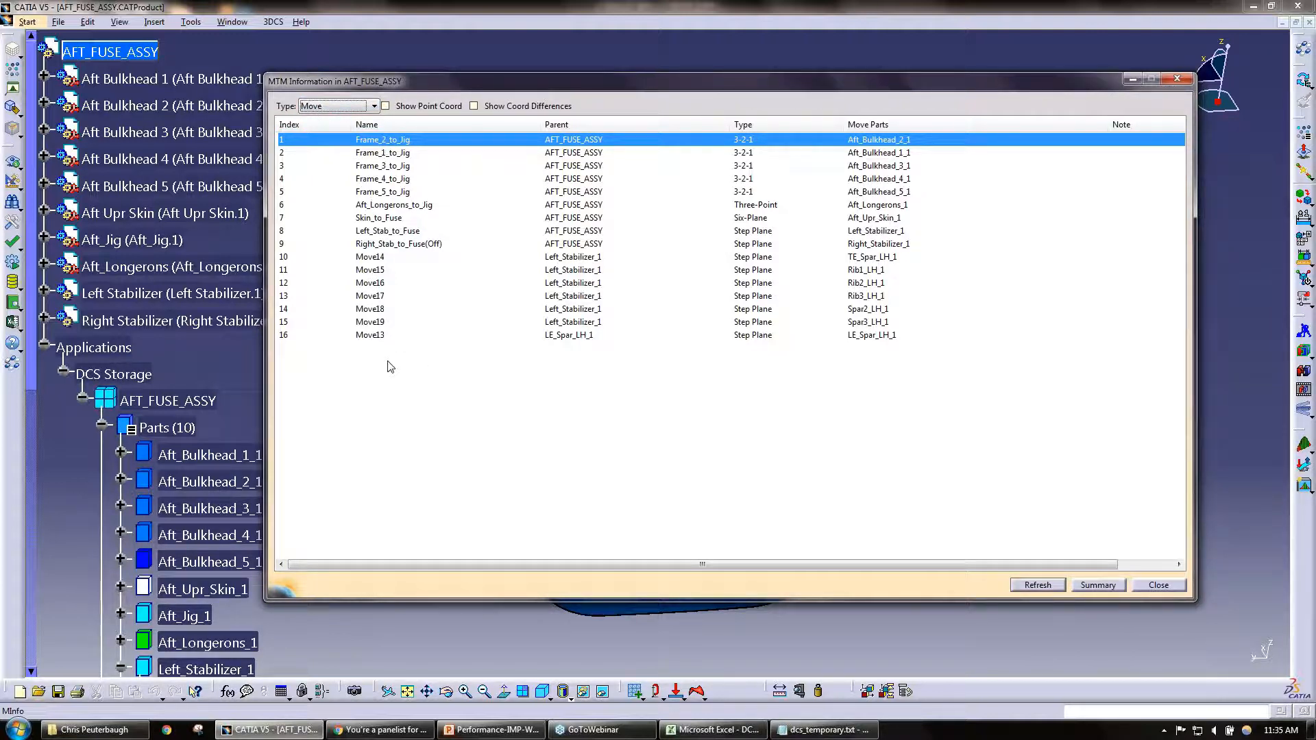
{"action": "left_click", "coordinate": [433, 108]}
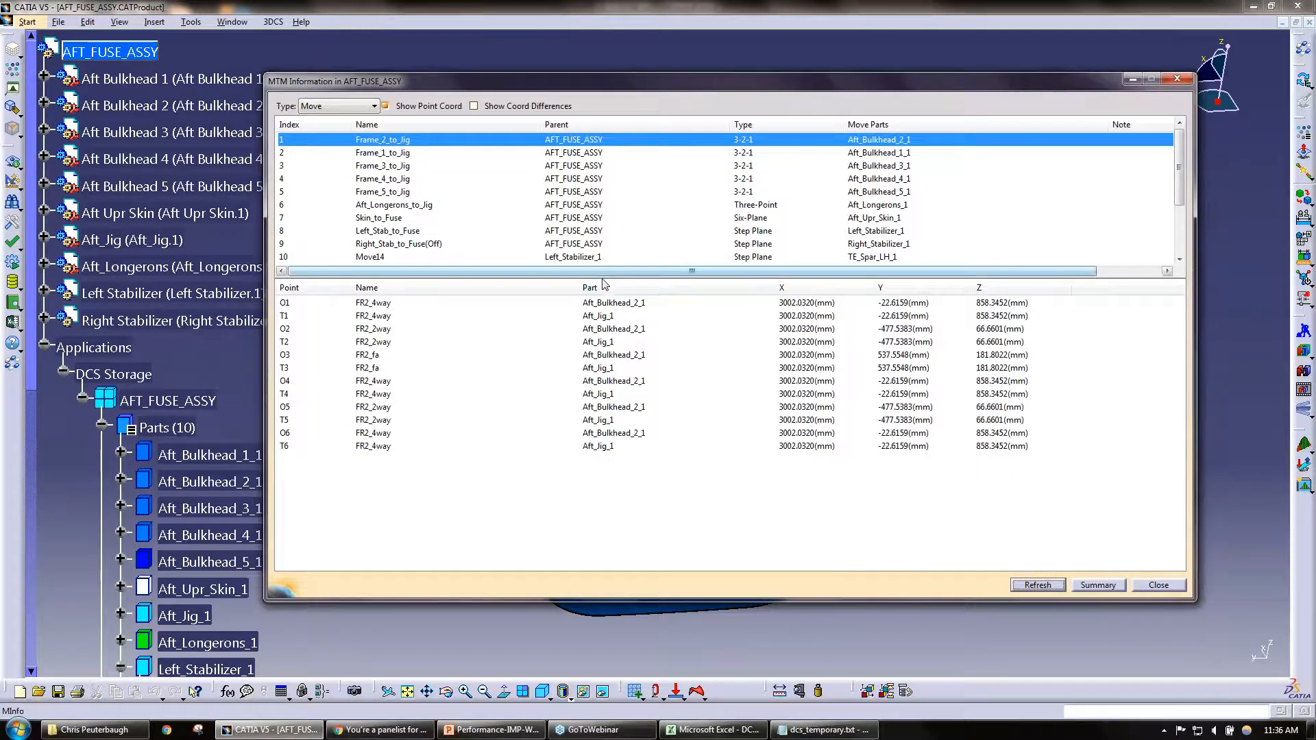
Step: Examine the object and target point coordinates of the Frame_1_to_Jig, Frame_2_to_Jig, Frame_3_to_Jig and Frame_4_to_Jig moves
{"action": "left_click", "coordinate": [381, 154]}
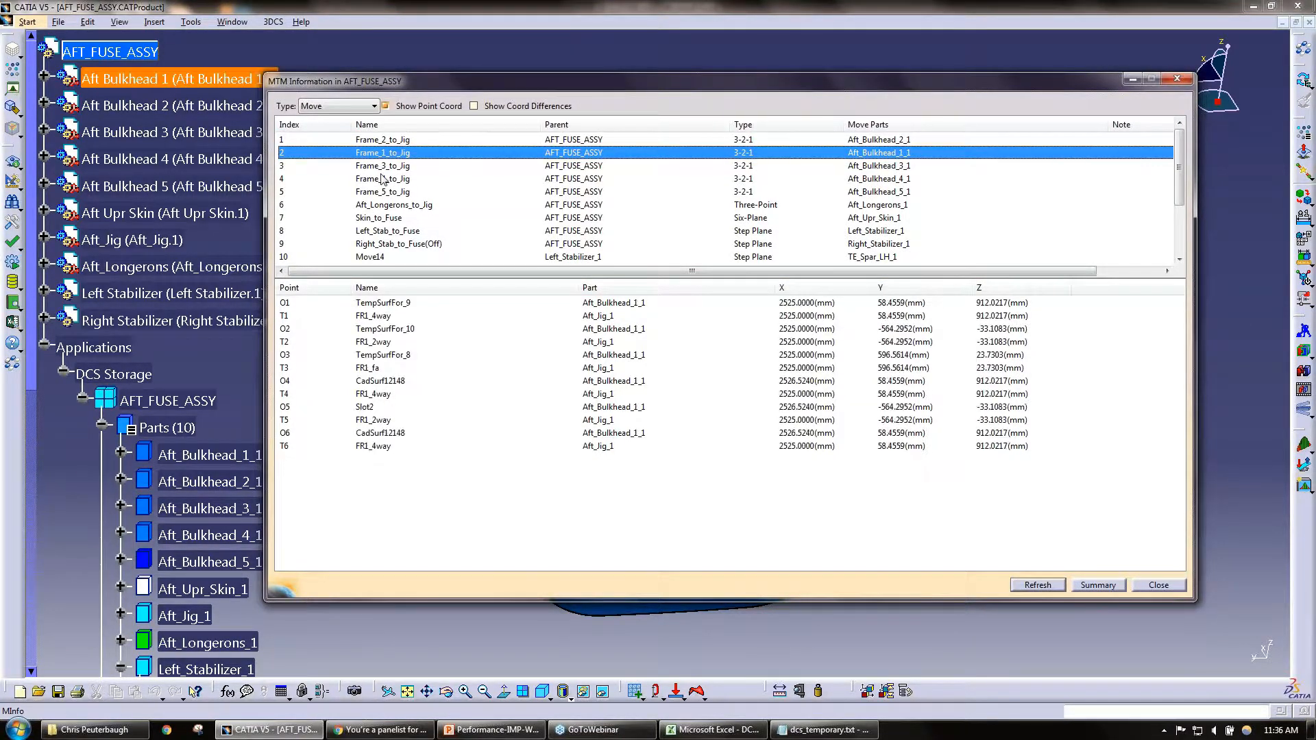
{"action": "left_click", "coordinate": [383, 179]}
{"action": "left_click", "coordinate": [399, 140]}
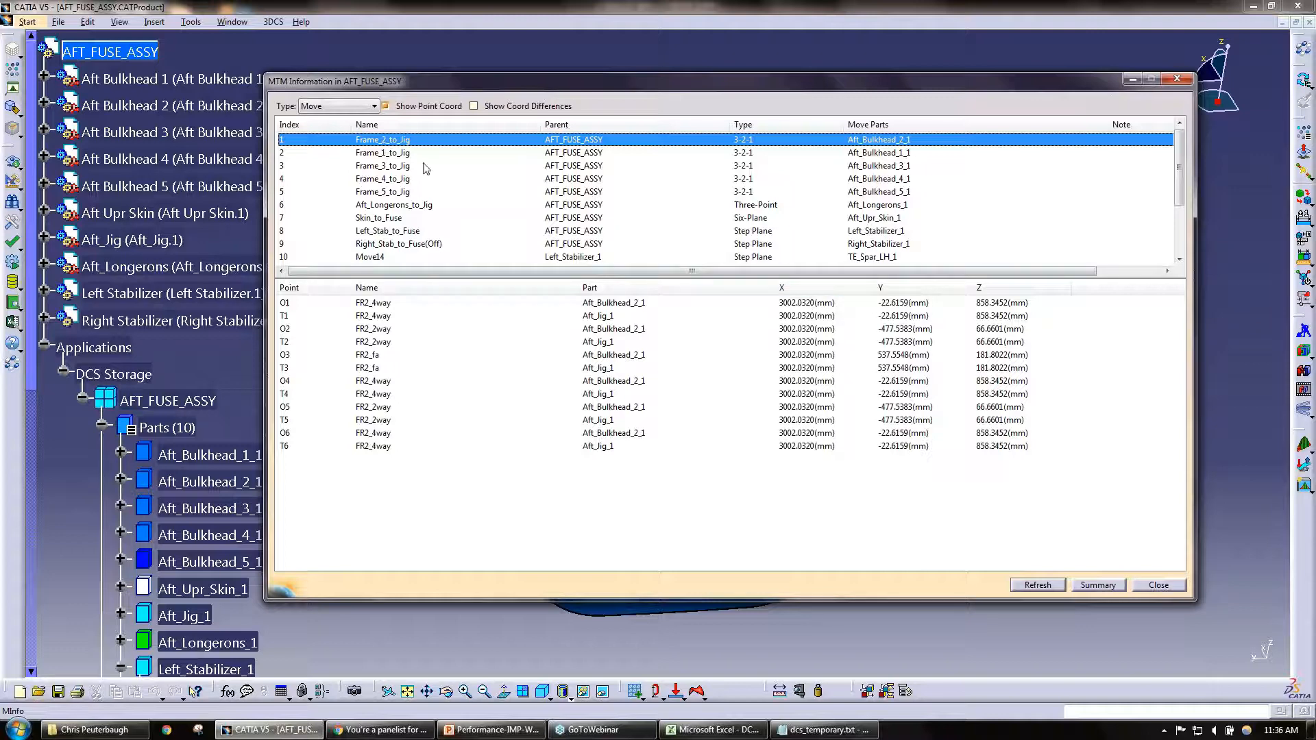
{"action": "left_click", "coordinate": [366, 155]}
{"action": "left_click", "coordinate": [378, 166]}
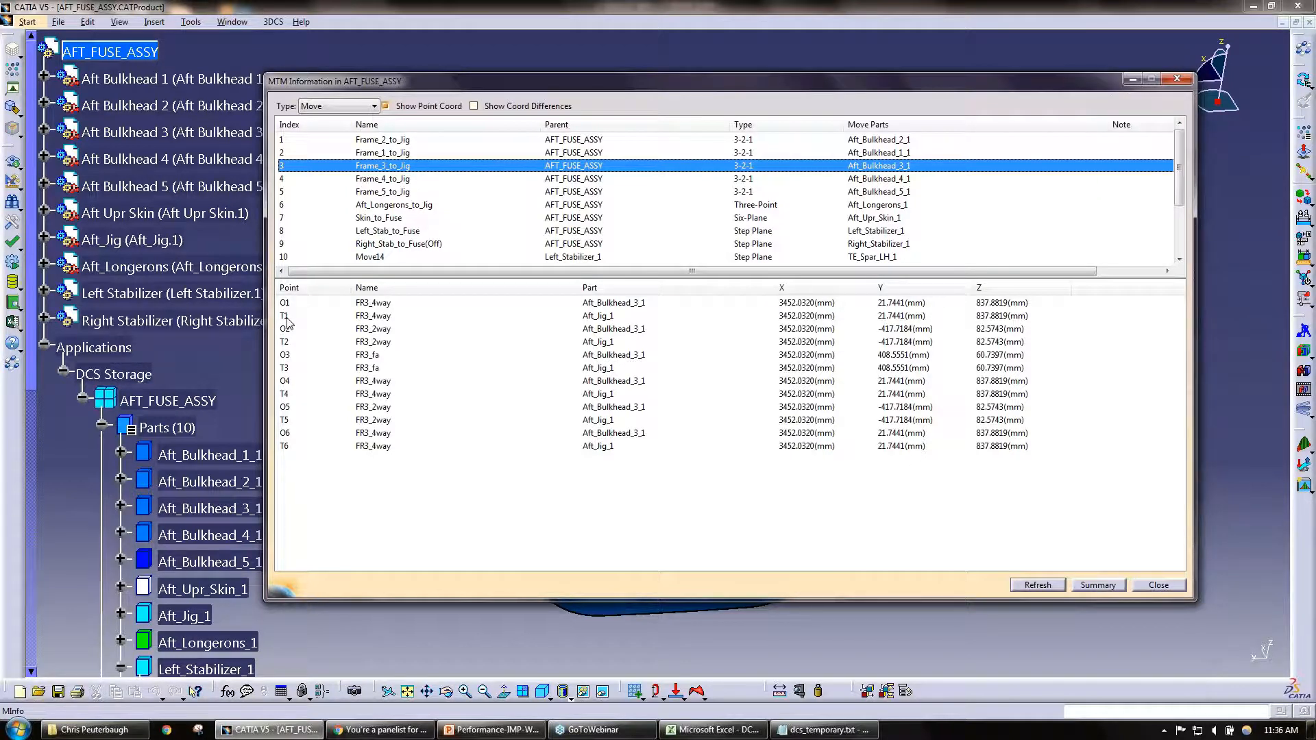
Step: Examine the point coordinates of Left_Stab_to_Fuse and the Left_Stabilizer_1 moves, ending with Move13 of LE_Spar_LH_1
{"action": "left_click", "coordinate": [401, 233]}
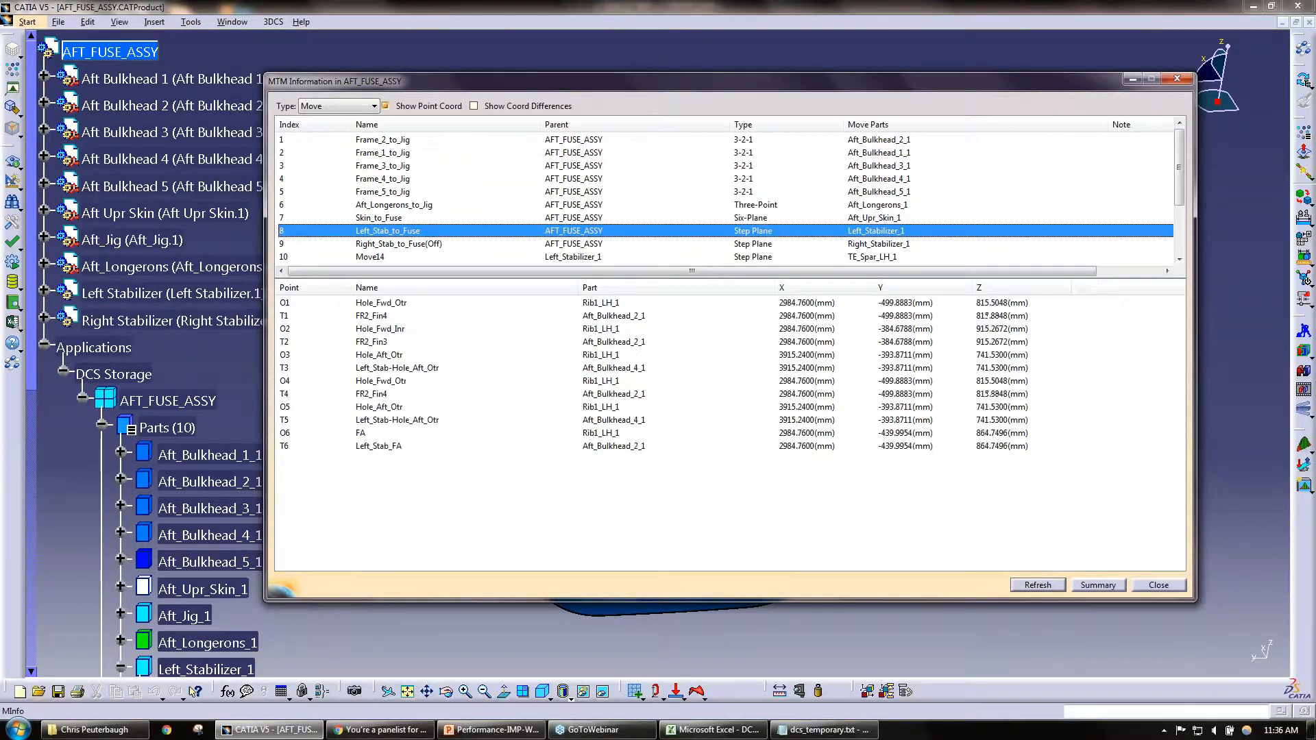
{"action": "left_click", "coordinate": [410, 257]}
{"action": "scroll", "coordinate": [407, 220], "scroll_direction": "down", "scroll_amount": 1}
{"action": "left_click", "coordinate": [388, 244]}
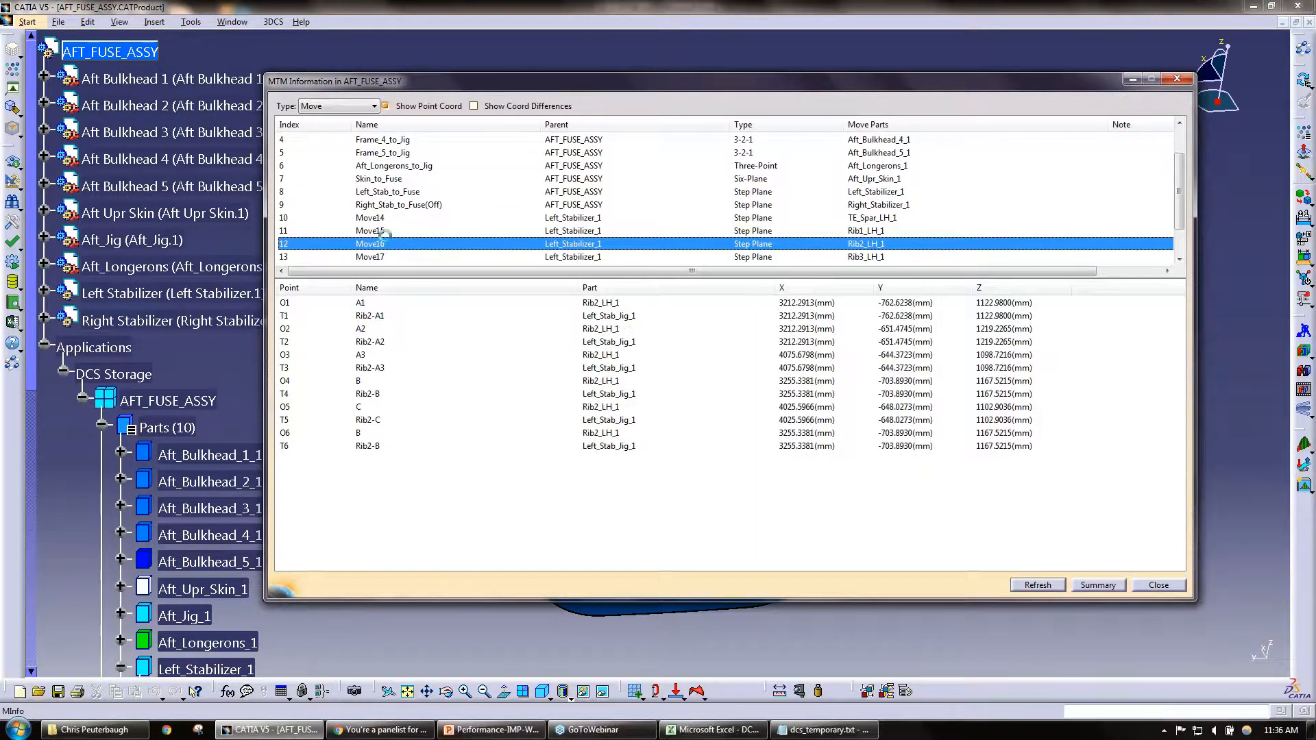
{"action": "left_click", "coordinate": [384, 231]}
{"action": "left_click", "coordinate": [382, 218]}
{"action": "scroll", "coordinate": [384, 226], "scroll_direction": "down", "scroll_amount": 1}
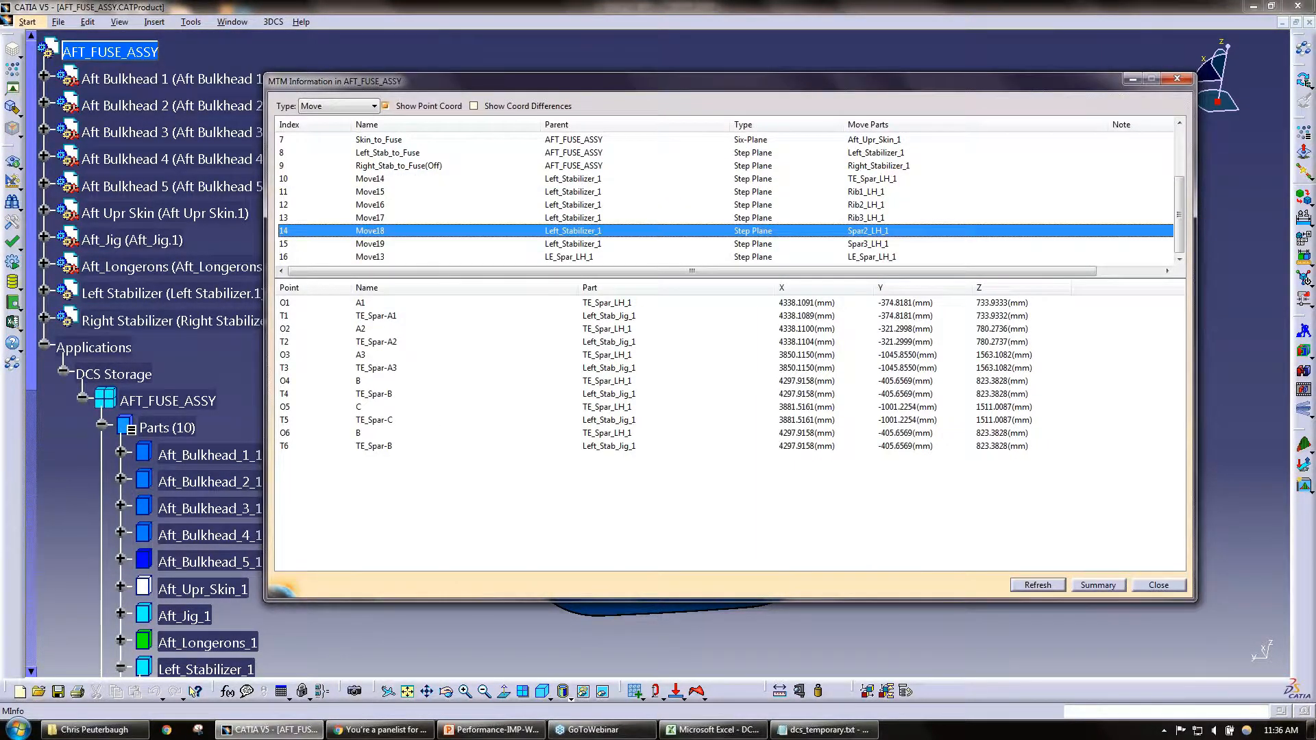
{"action": "left_click", "coordinate": [388, 233]}
{"action": "left_click", "coordinate": [388, 256]}
{"action": "scroll", "coordinate": [410, 233], "scroll_direction": "up", "scroll_amount": 2}
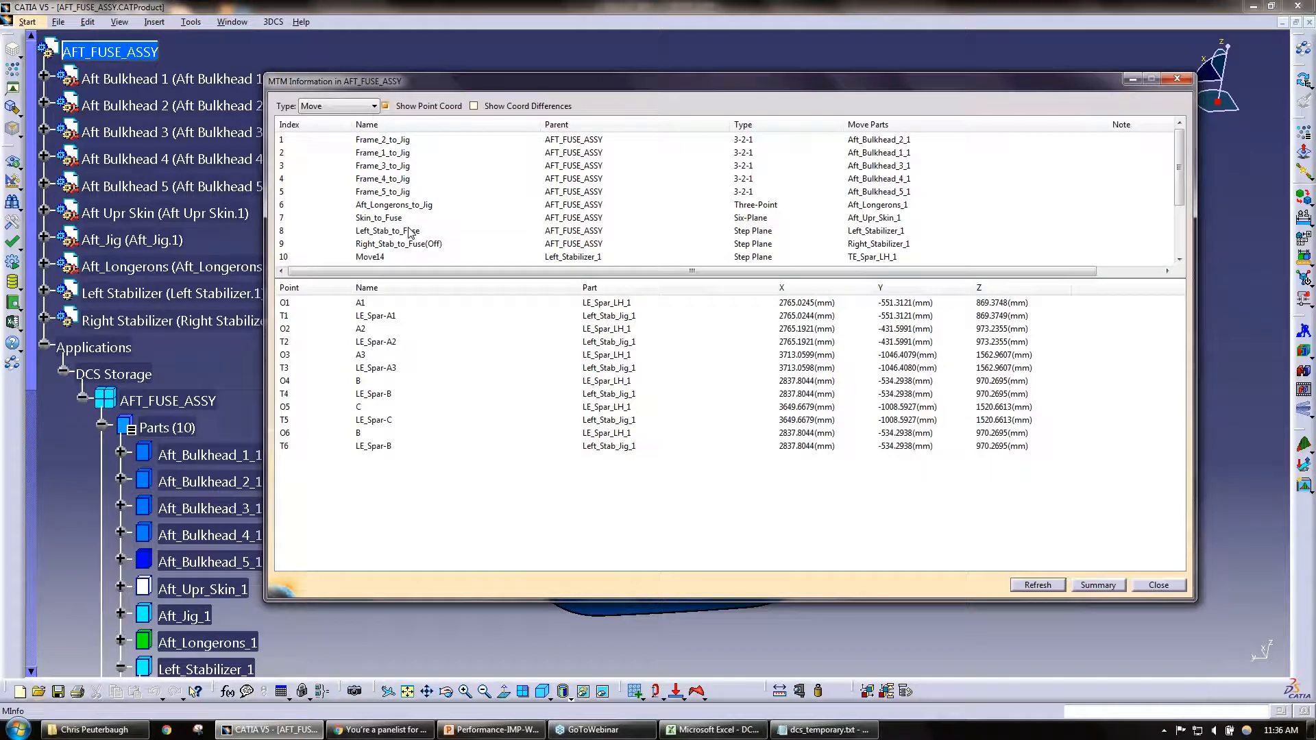
Step: Turn on Show Coord Differences, turn off Show Point Coord, and list the differences for the Frame_1_to_Jig move
{"action": "left_click", "coordinate": [491, 108]}
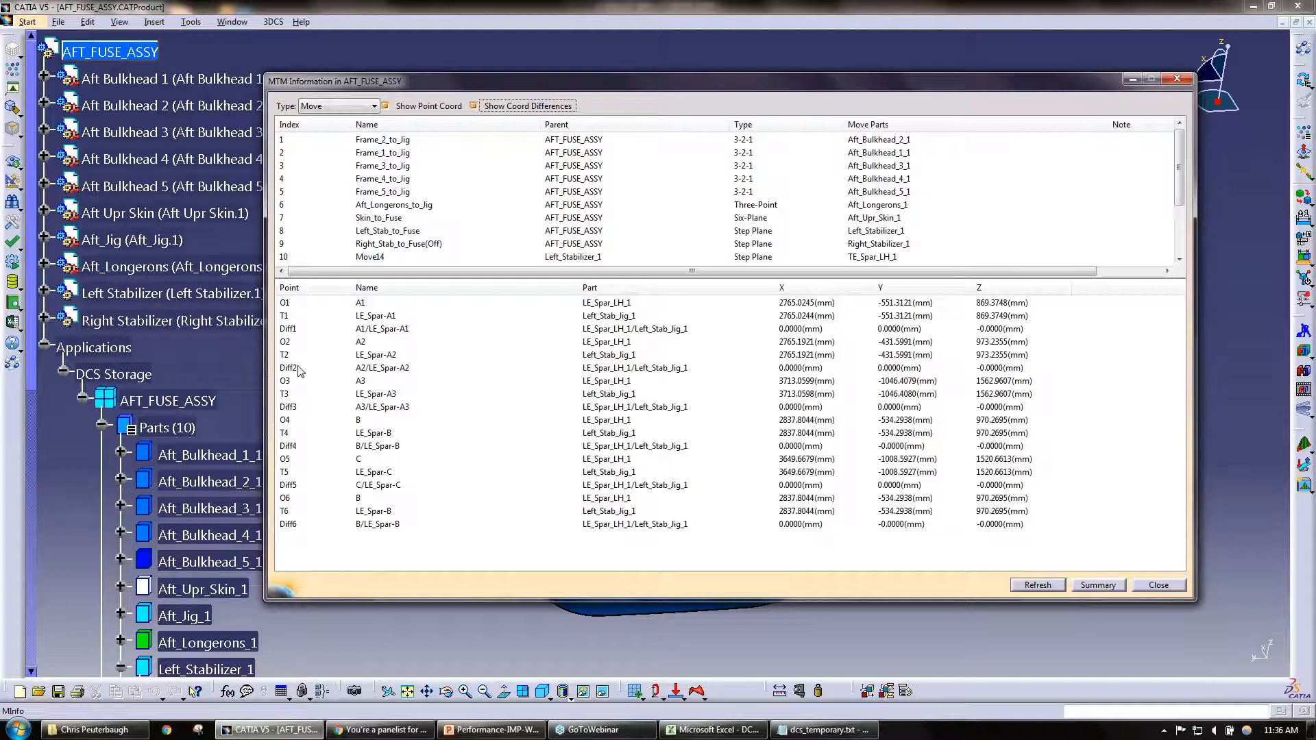
{"action": "left_click", "coordinate": [430, 107]}
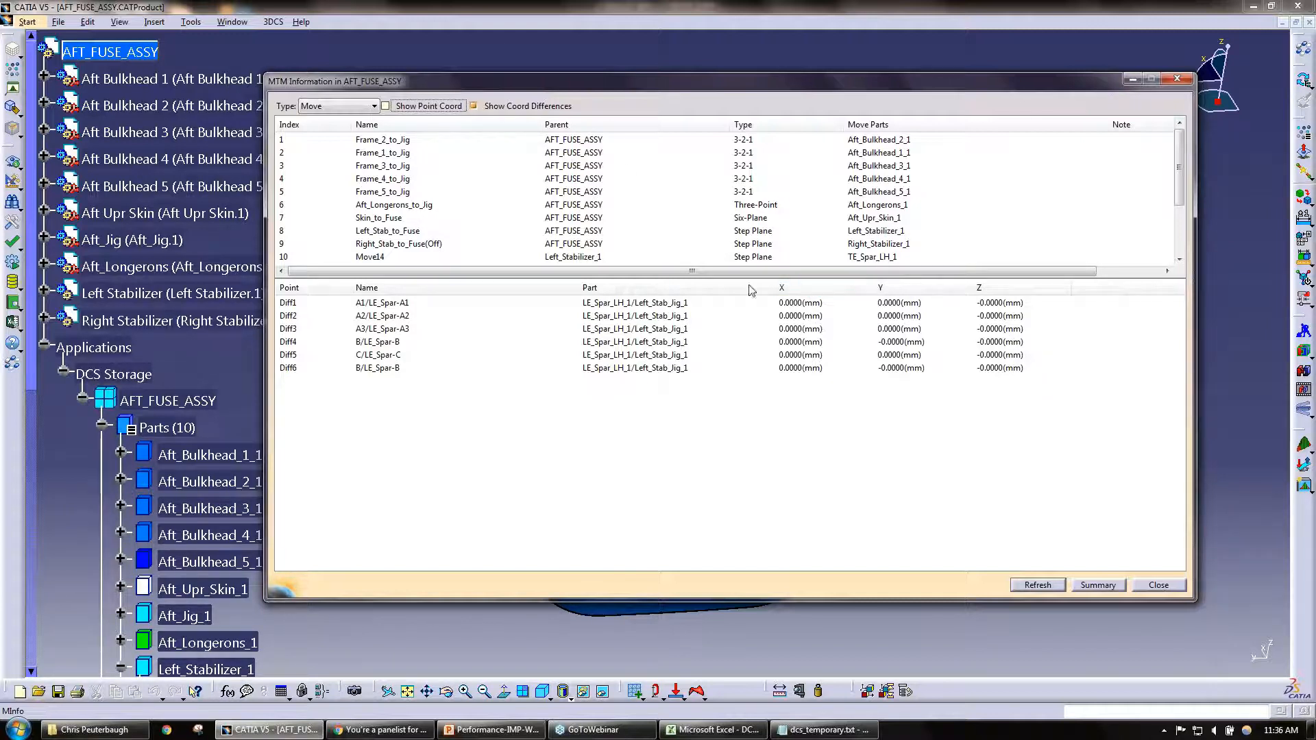
{"action": "left_click", "coordinate": [725, 144]}
{"action": "left_click", "coordinate": [725, 153]}
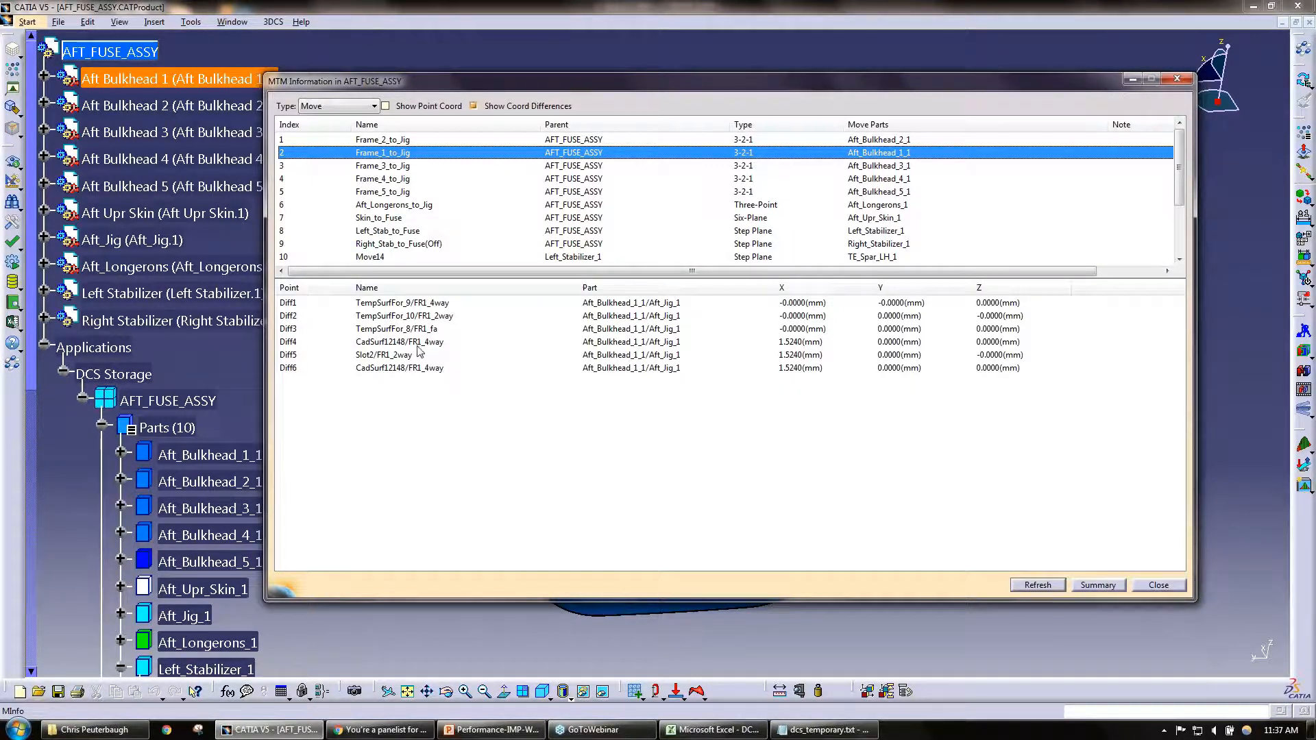
Step: Examine the X differences of rows Diff4, Diff5 and Diff6 in the Frame_1_to_Jig move
{"action": "left_click", "coordinate": [392, 341]}
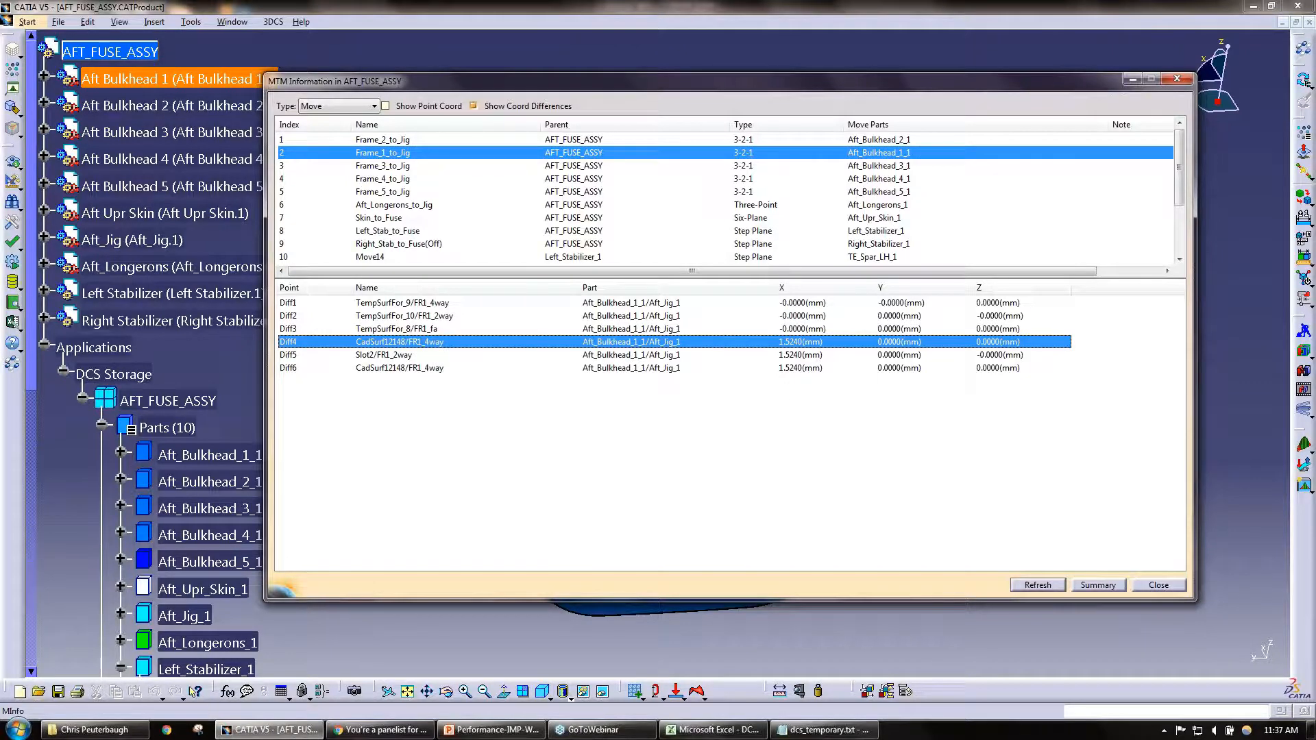
{"action": "left_click", "coordinate": [412, 355]}
{"action": "left_click", "coordinate": [411, 369]}
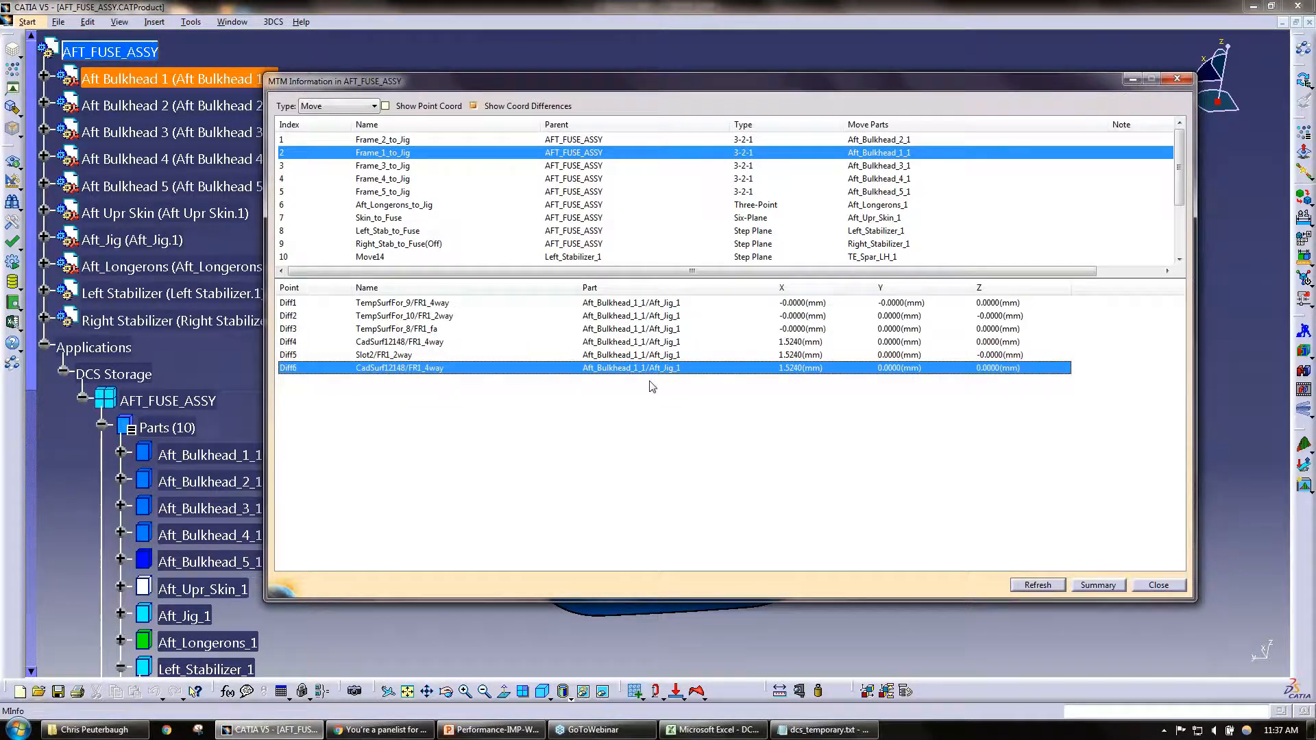
{"action": "left_click", "coordinate": [801, 343]}
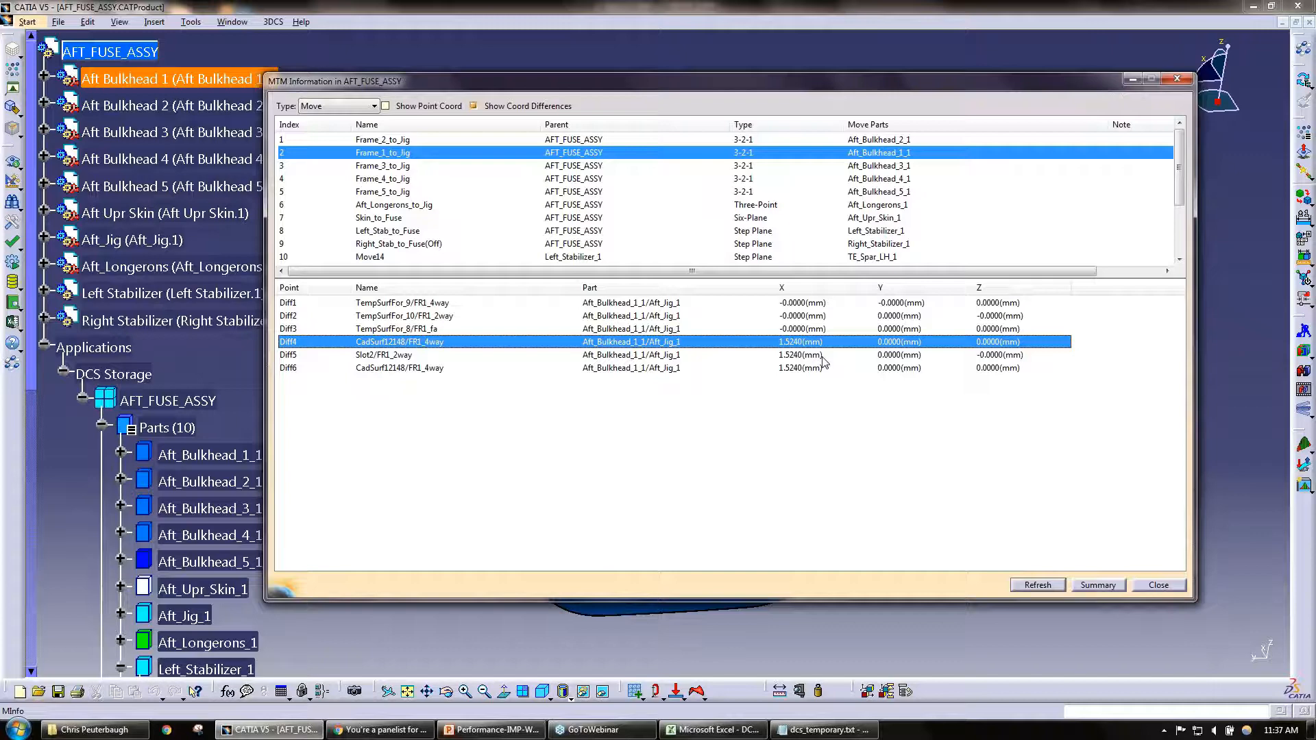
Step: Examine the coordinate differences of the Frame_3_to_Jig, Frame_4_to_Jig, Frame_5_to_Jig, Aft_Longerons_to_Jig and Skin_to_Fuse moves
{"action": "left_click", "coordinate": [761, 167]}
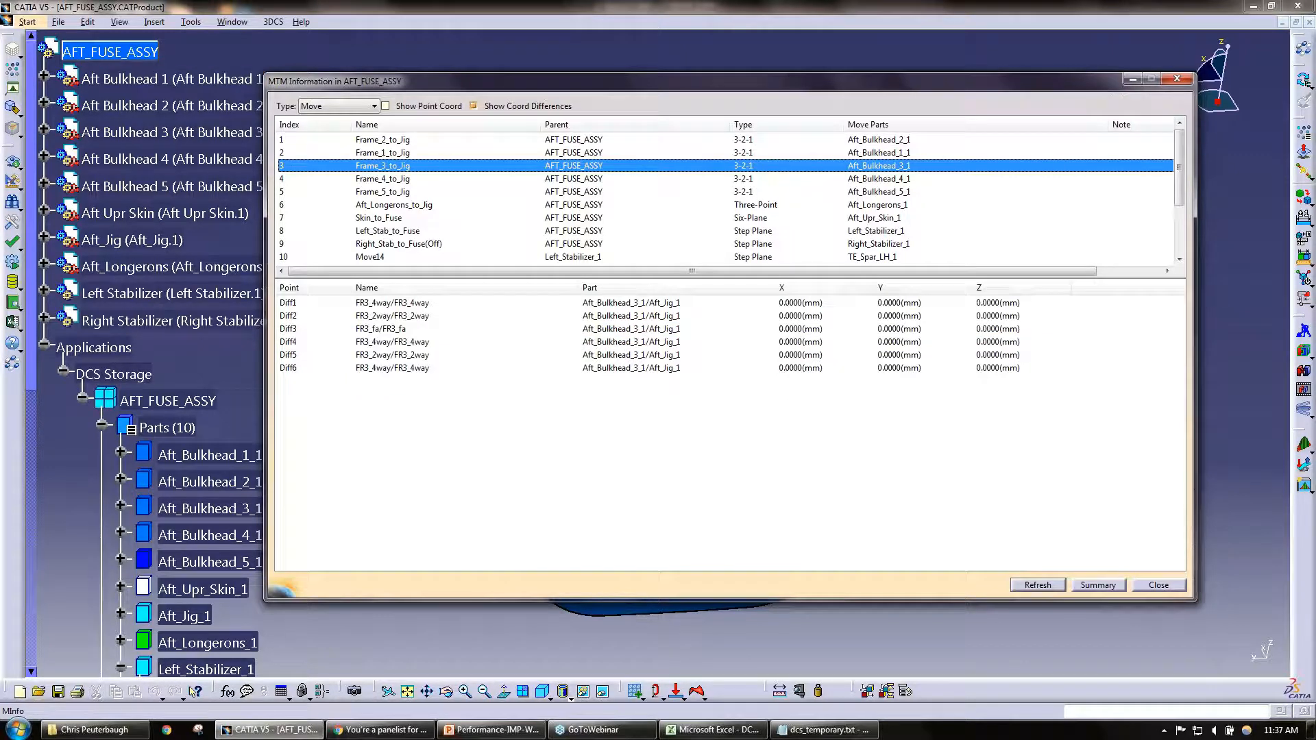
{"action": "left_click", "coordinate": [761, 180]}
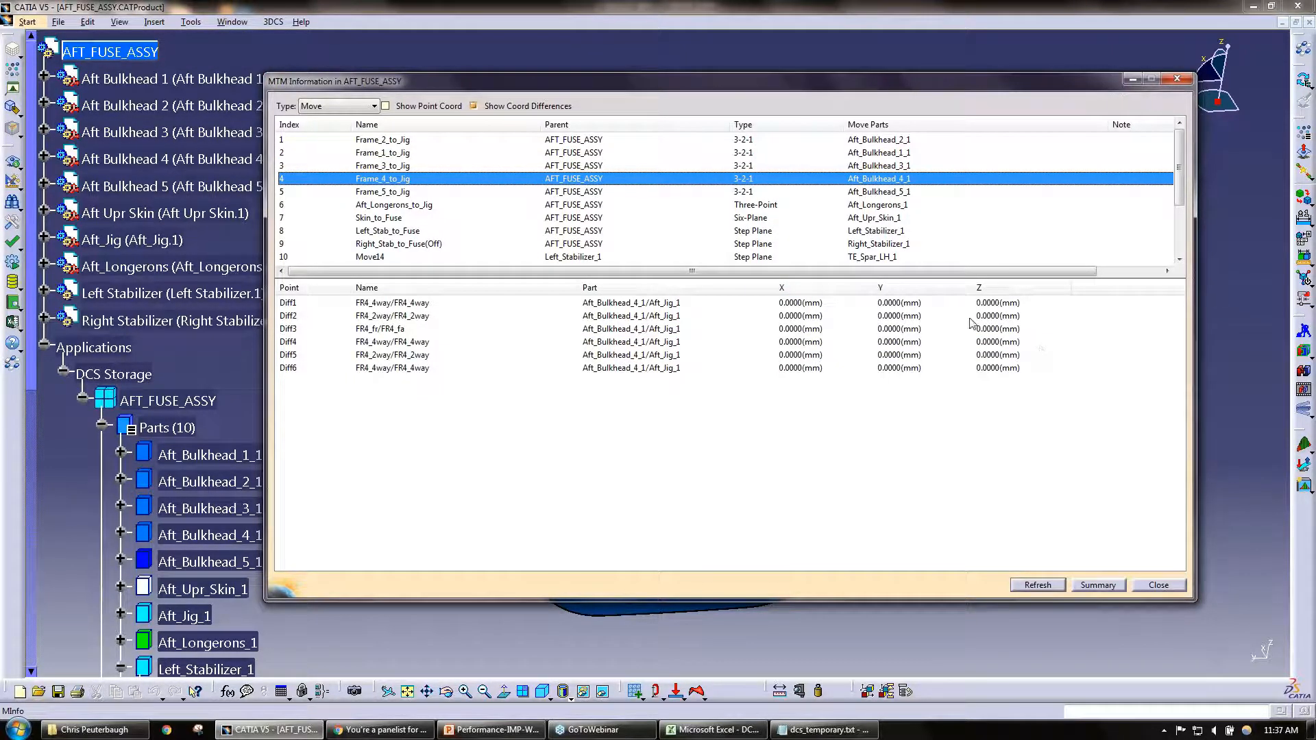
{"action": "left_click", "coordinate": [747, 192]}
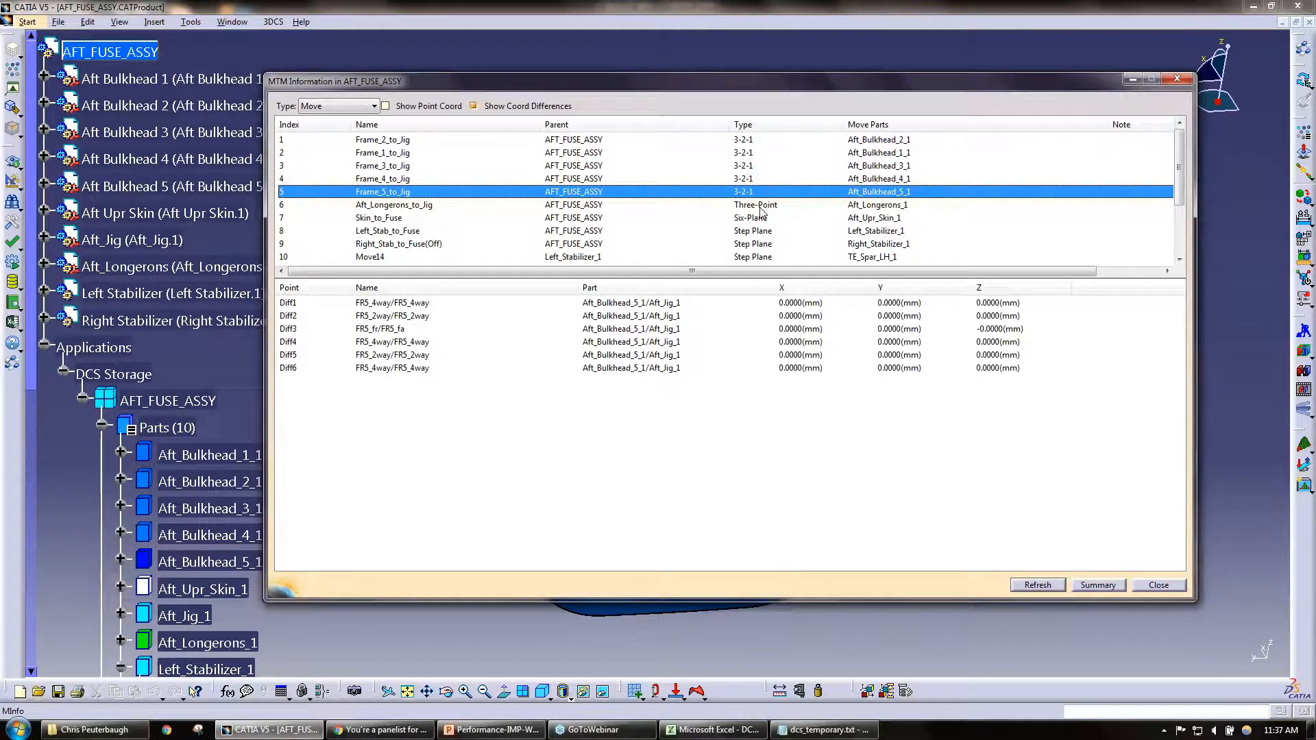
{"action": "left_click", "coordinate": [759, 206]}
{"action": "left_click", "coordinate": [763, 218]}
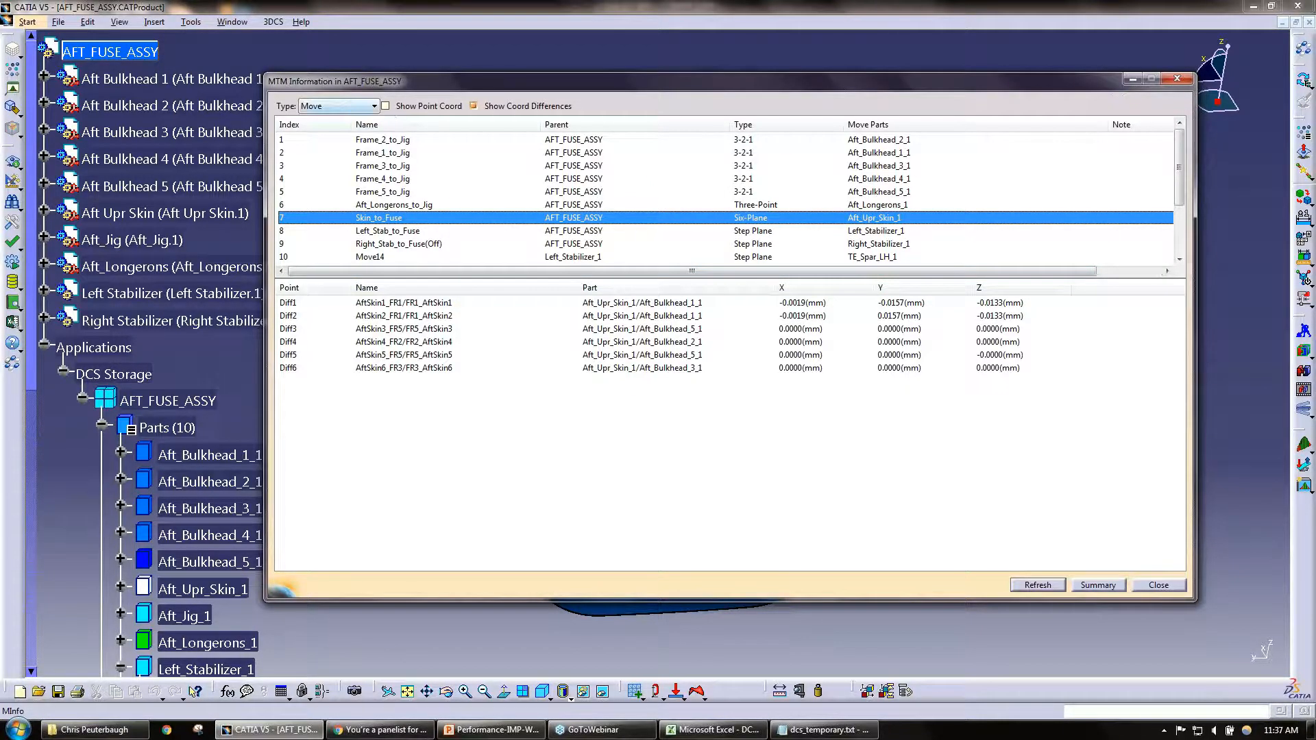
Step: List the MTM information for the assembly's tolerances and its measures
{"action": "left_click", "coordinate": [374, 106]}
{"action": "left_click", "coordinate": [347, 129]}
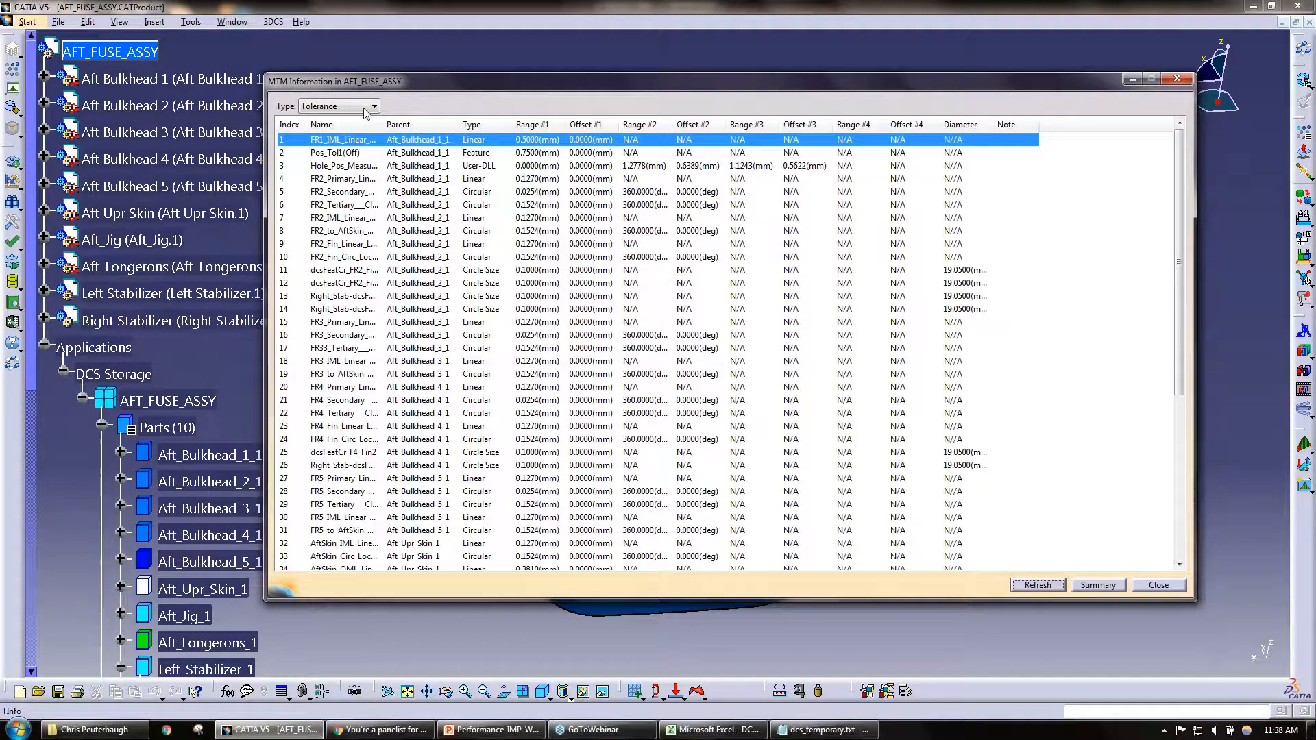
{"action": "left_click", "coordinate": [365, 109]}
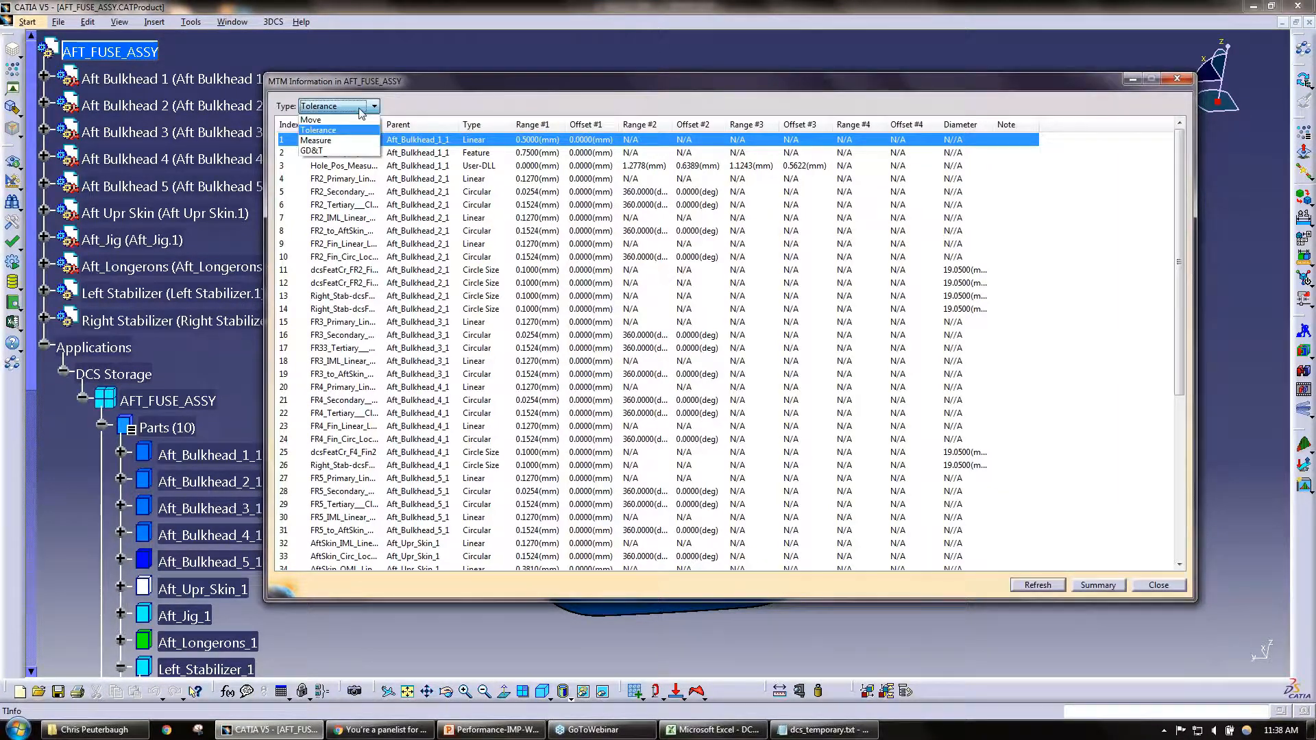
{"action": "left_click", "coordinate": [335, 141]}
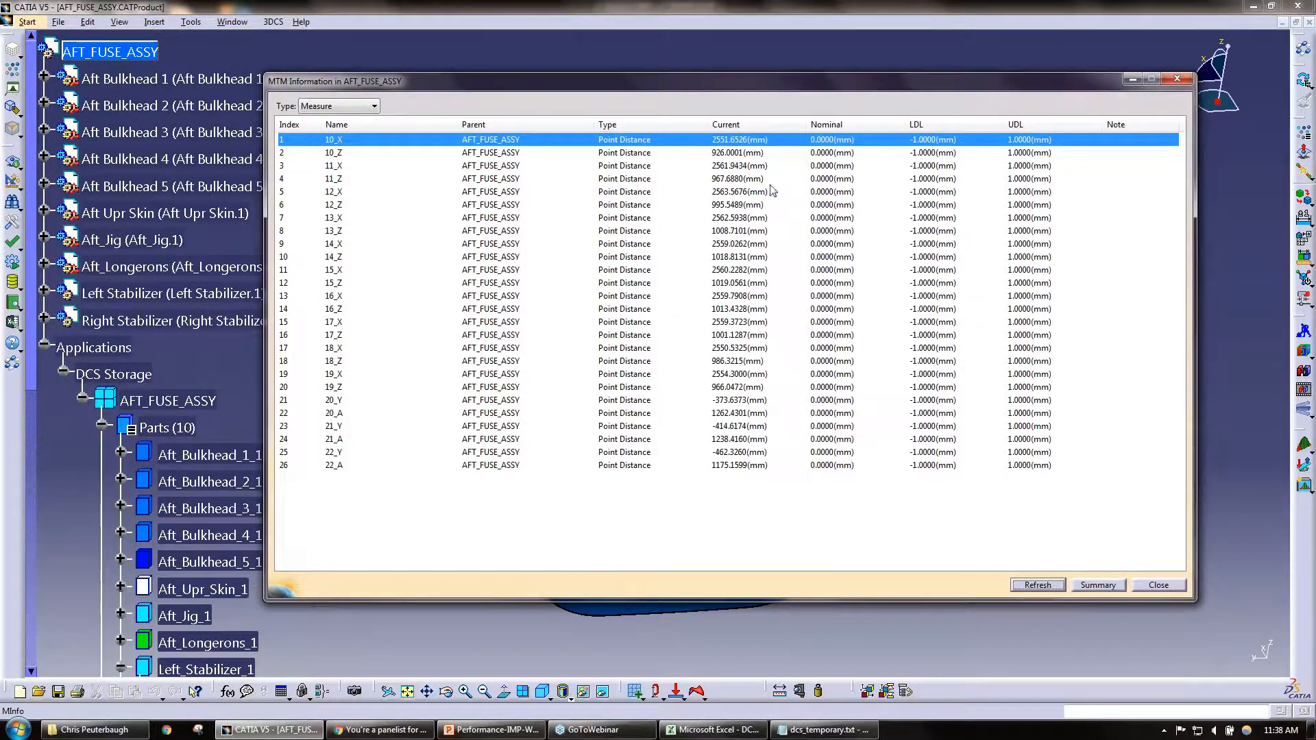
Step: Return the MTM information to moves and show the coordinate differences for Frame_2_to_Jig
{"action": "left_click", "coordinate": [367, 110]}
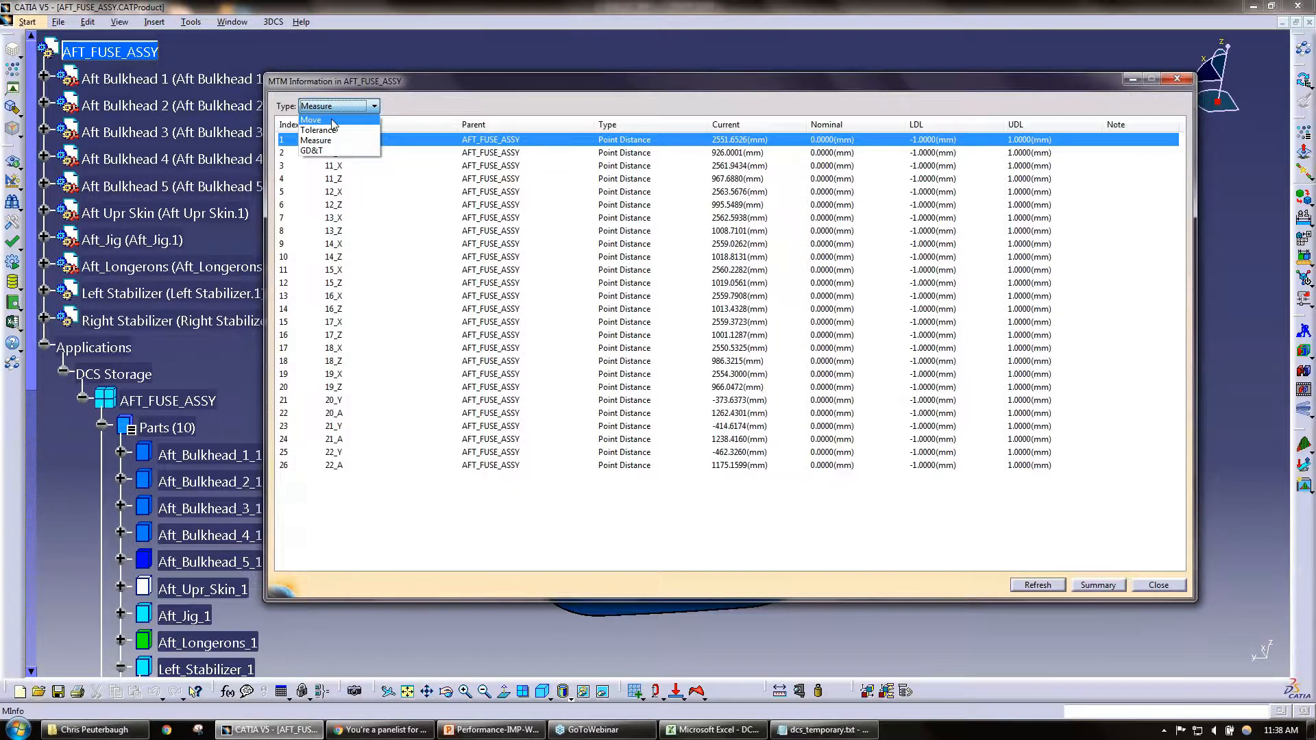
{"action": "left_click", "coordinate": [332, 120]}
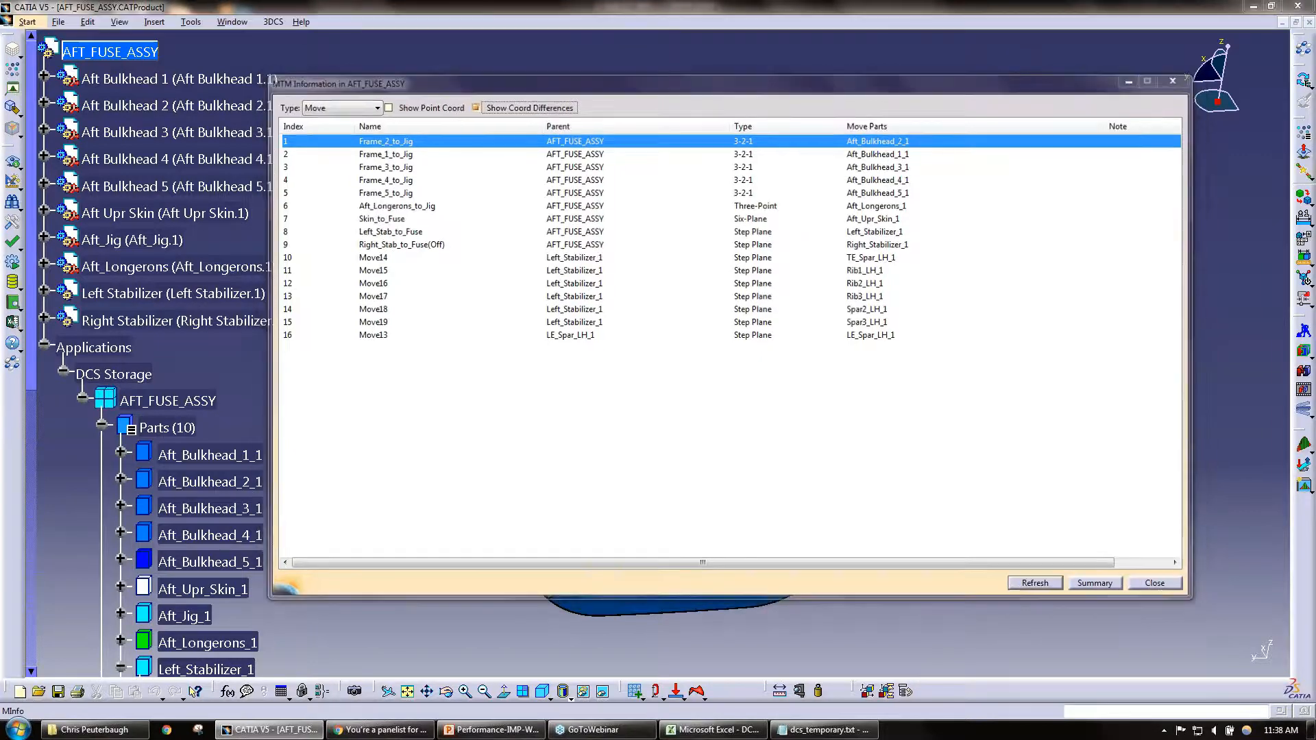
{"action": "left_click", "coordinate": [474, 108]}
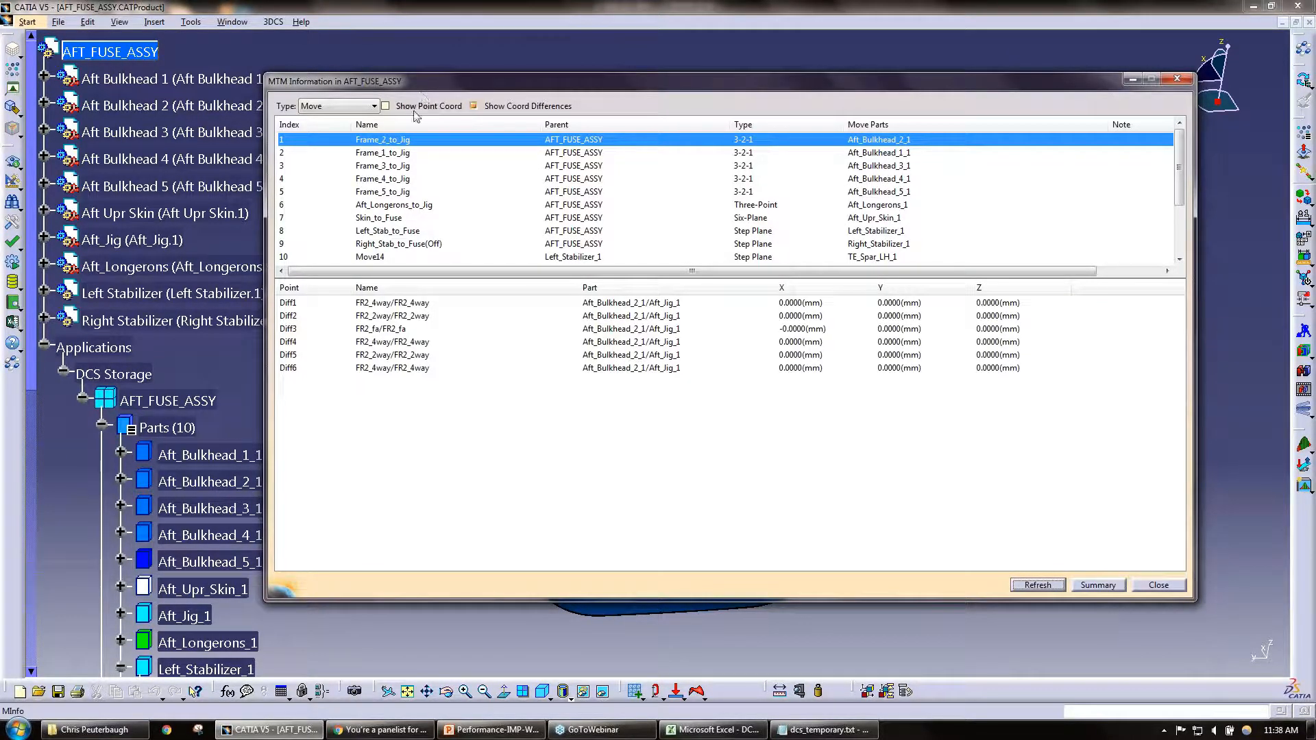
Step: Review the Move Summary of Frame_2_to_Jig in an enlarged window, and close it along with the MTM Information window
{"action": "left_click", "coordinate": [1098, 584]}
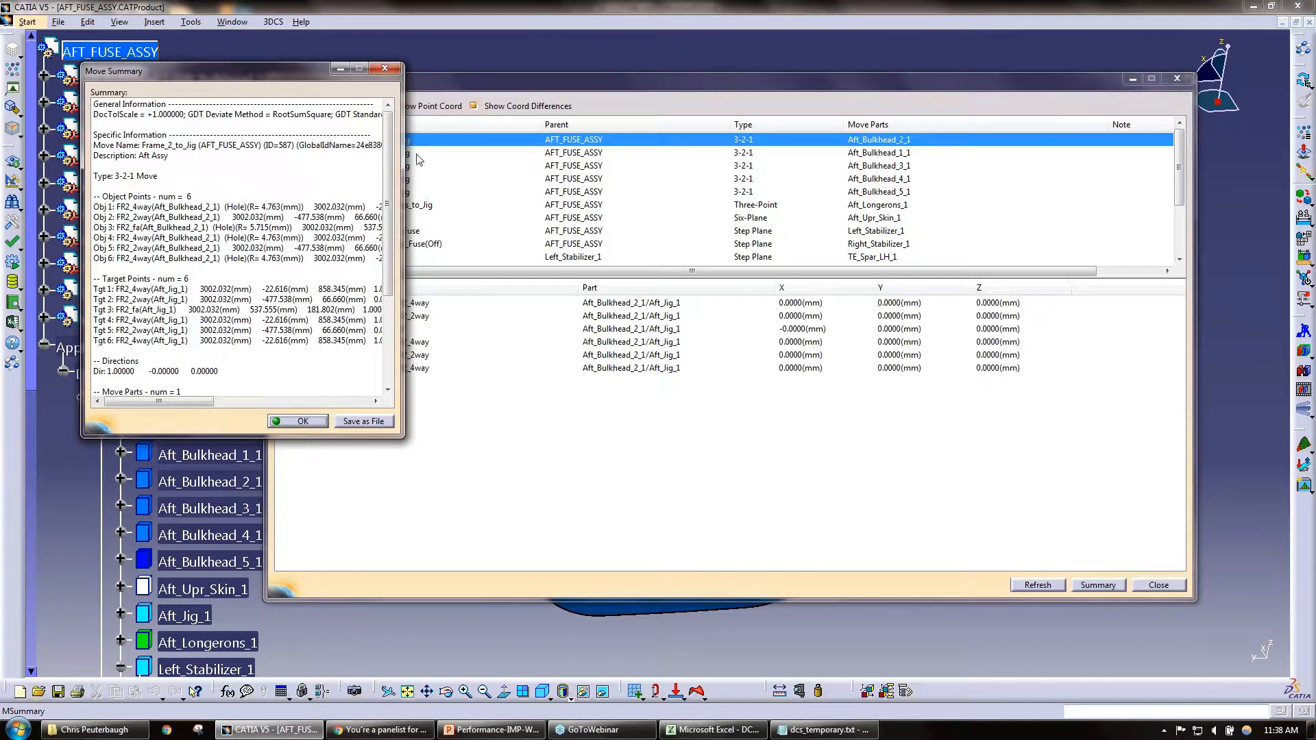
{"action": "left_click", "coordinate": [385, 69]}
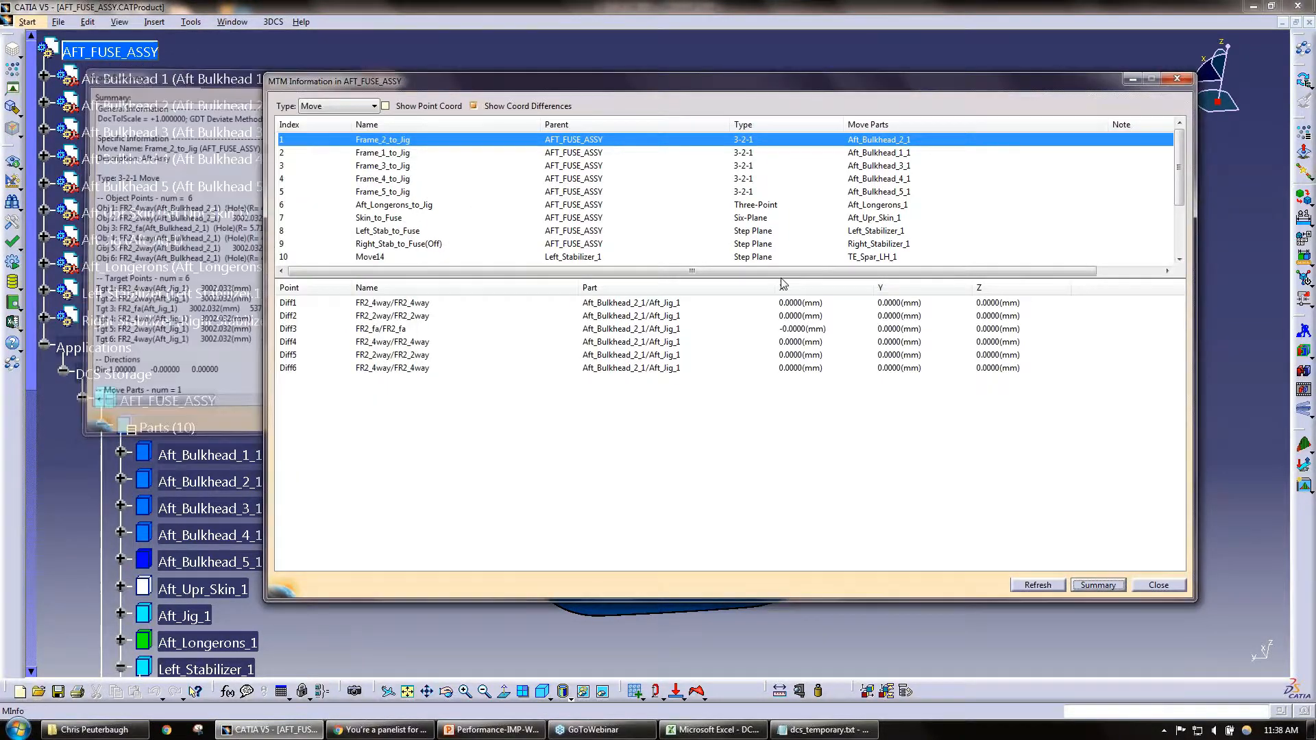
{"action": "left_click", "coordinate": [1092, 585]}
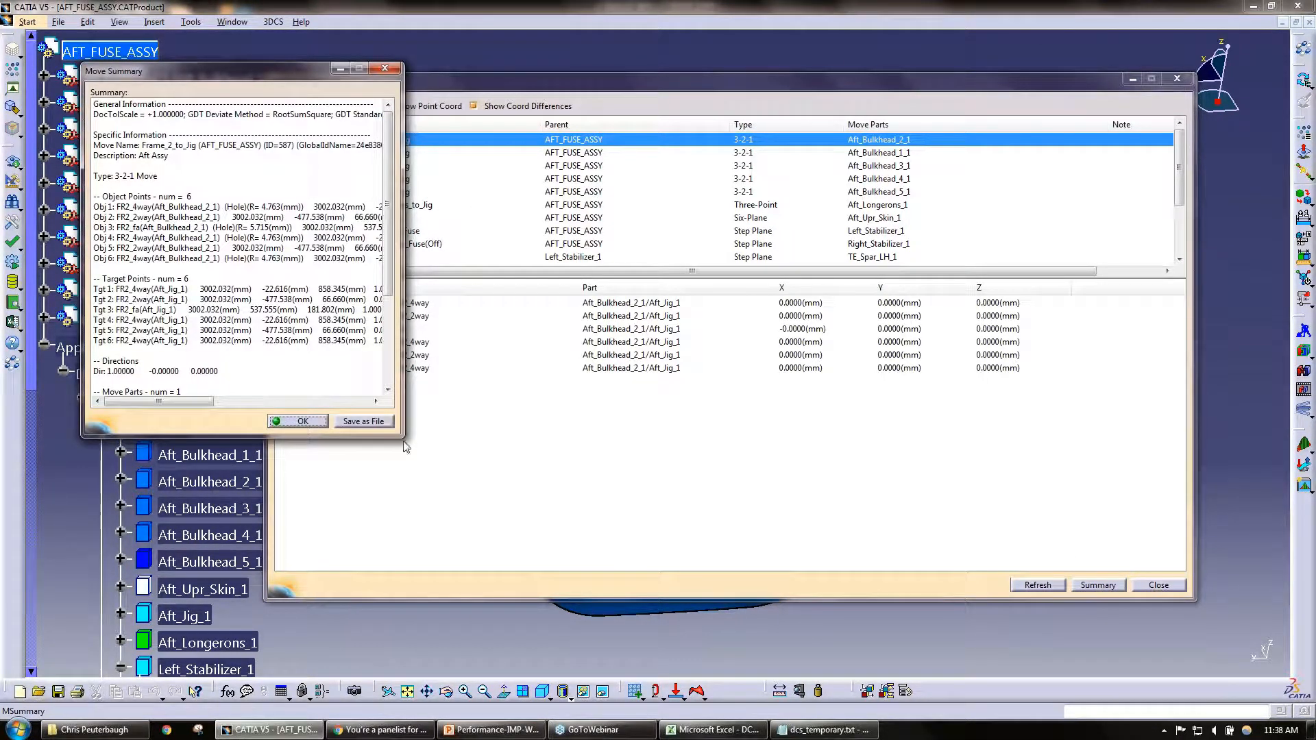
{"action": "left_click_drag", "start_coordinate": [404, 438], "coordinate": [772, 572]}
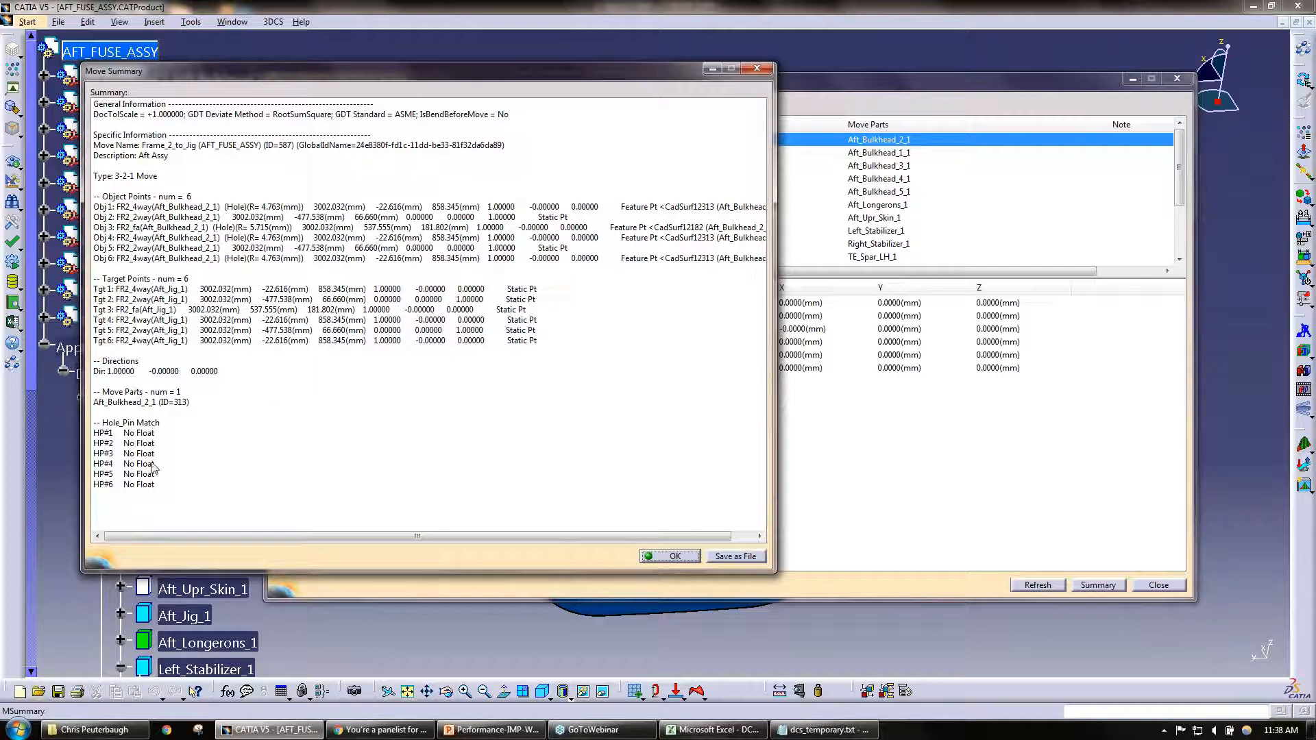
{"action": "left_click", "coordinate": [694, 557]}
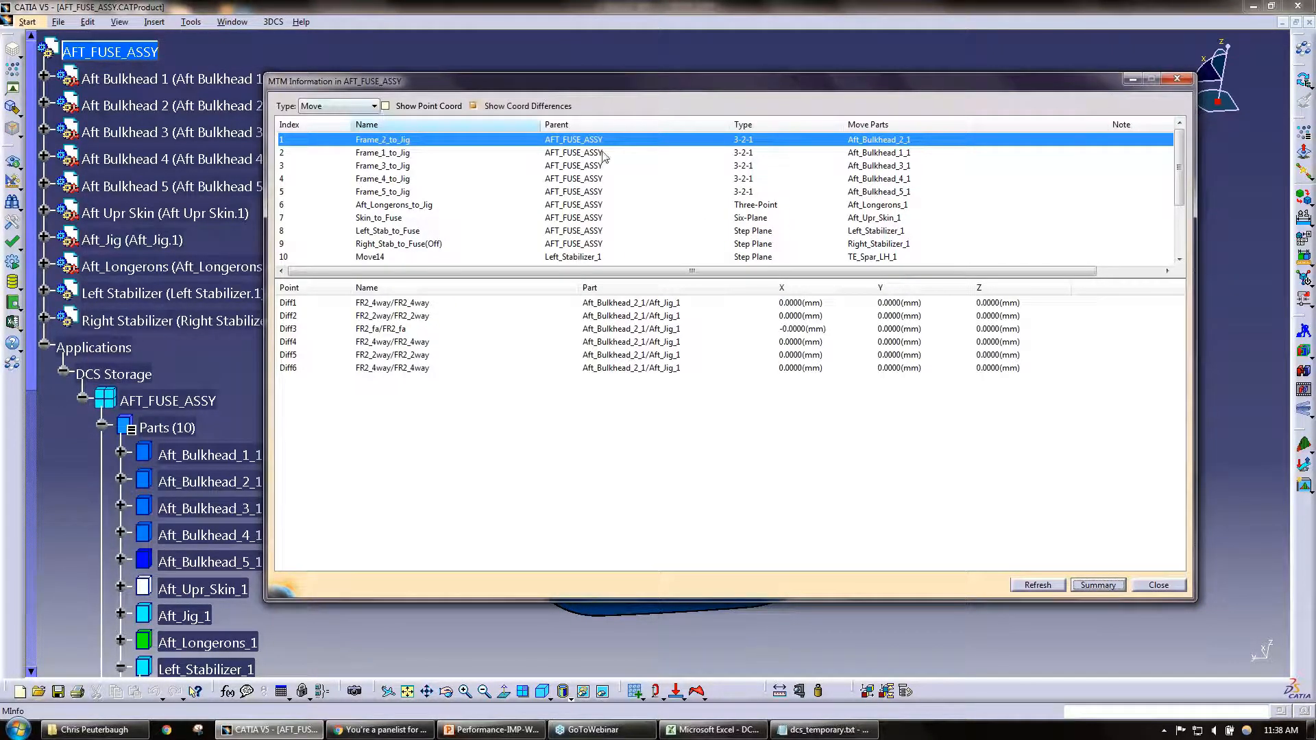
{"action": "left_click", "coordinate": [1158, 586]}
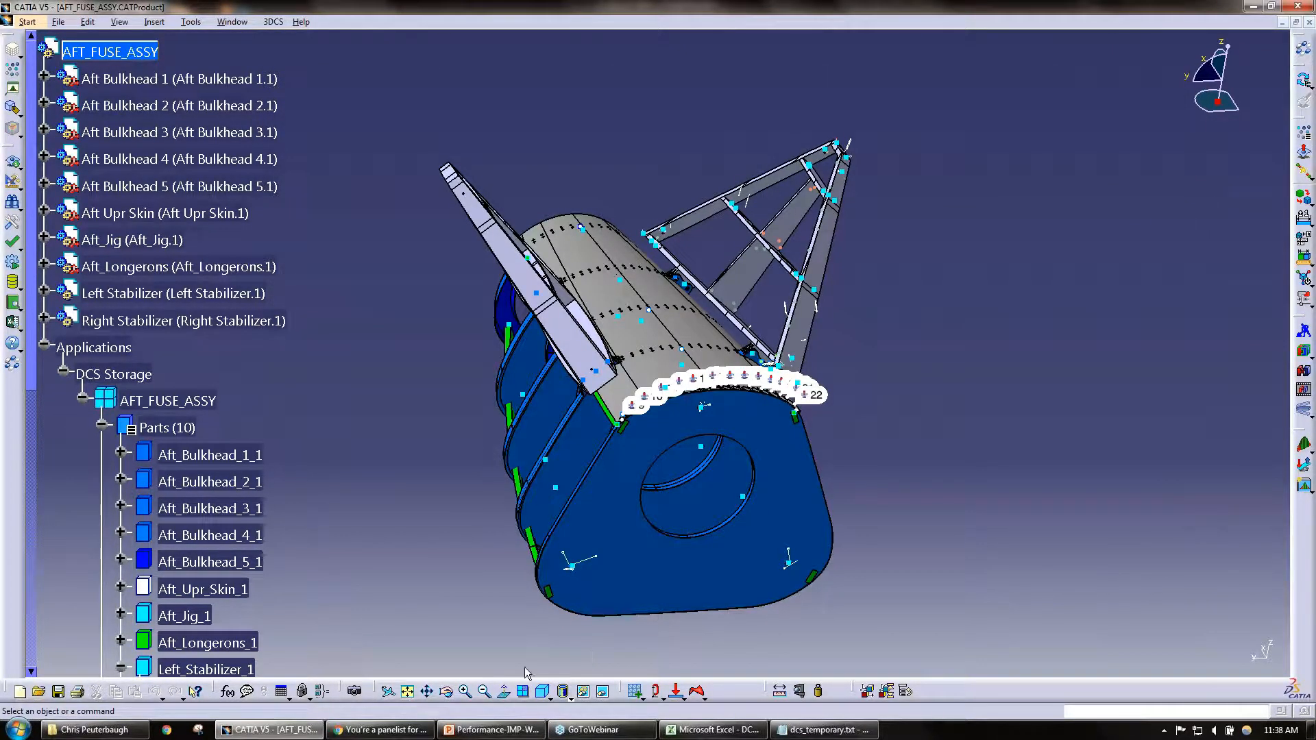
Step: Switch to the PowerPoint presentation and show slide 9, Tips to Reduce Simulation Run Time, at its "Detailed HLM/GF" bullet
{"action": "left_click", "coordinate": [478, 730]}
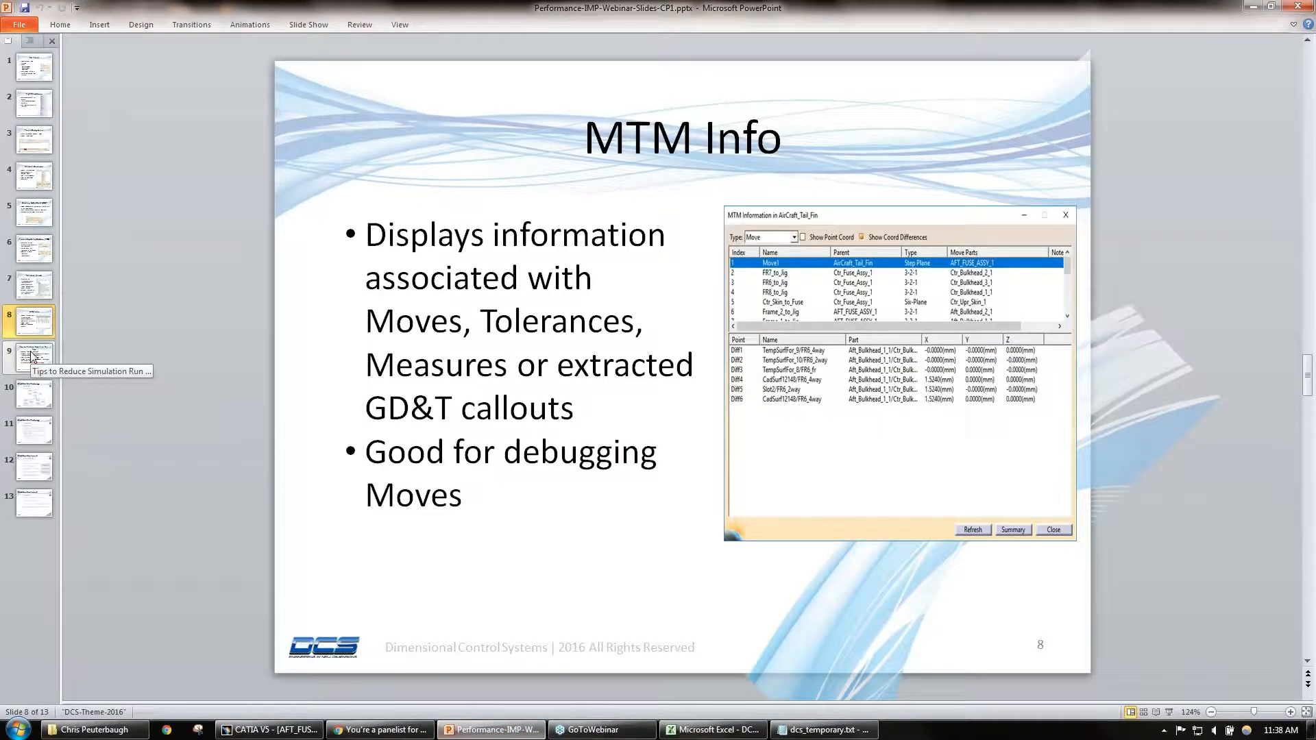
{"action": "left_click", "coordinate": [32, 354]}
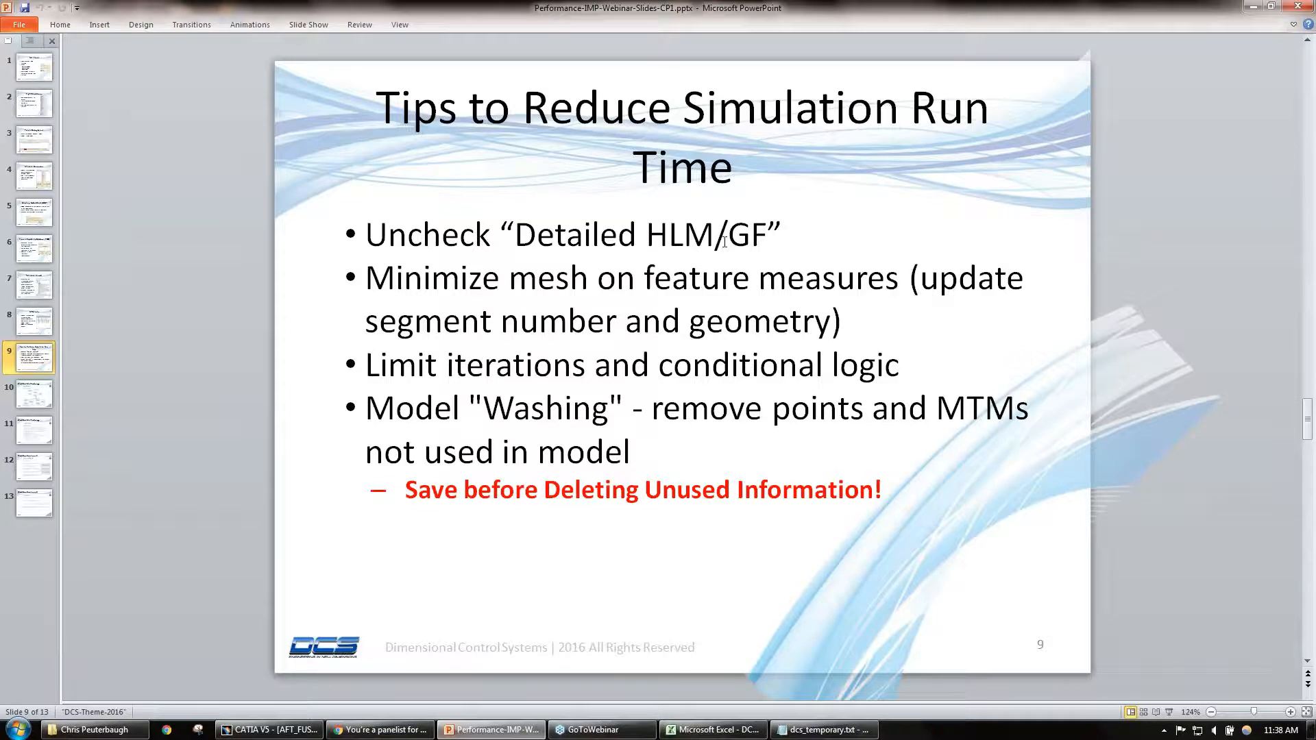
{"action": "left_click_drag", "start_coordinate": [764, 238], "coordinate": [753, 238]}
{"action": "left_click", "coordinate": [775, 244]}
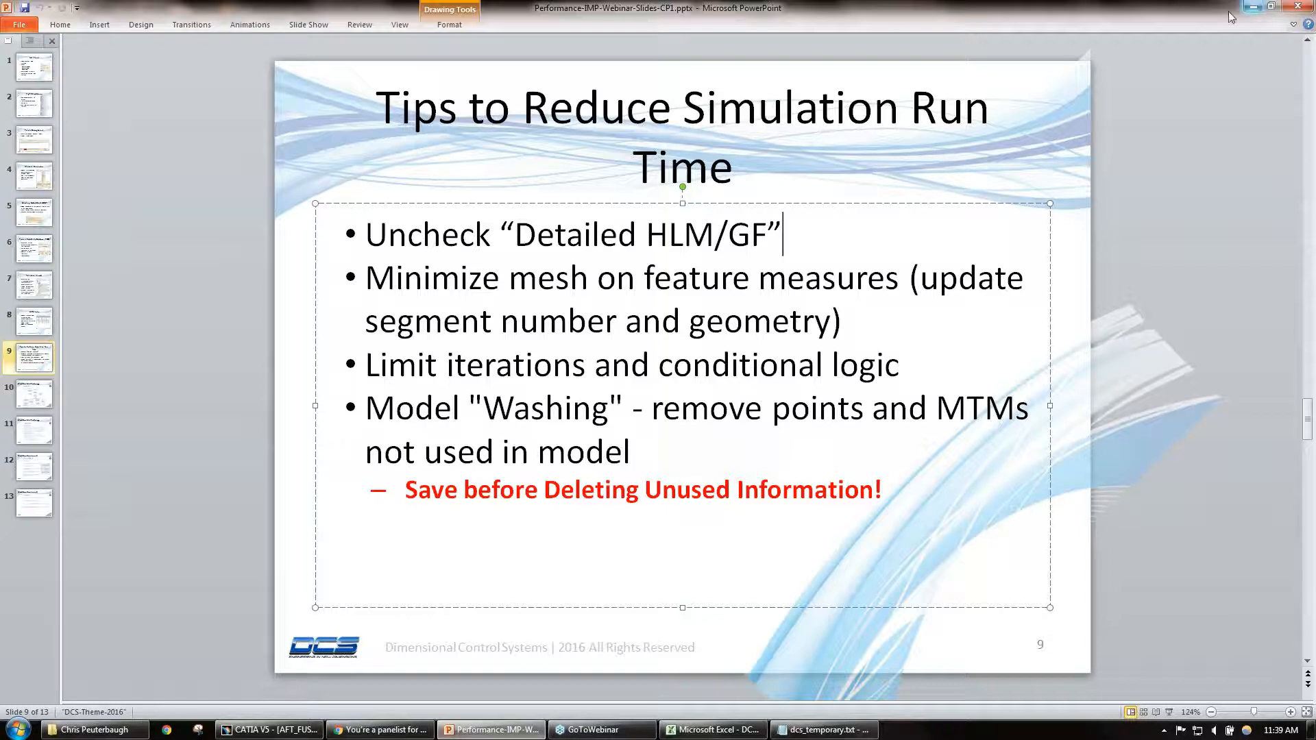
{"action": "left_click", "coordinate": [1075, 264]}
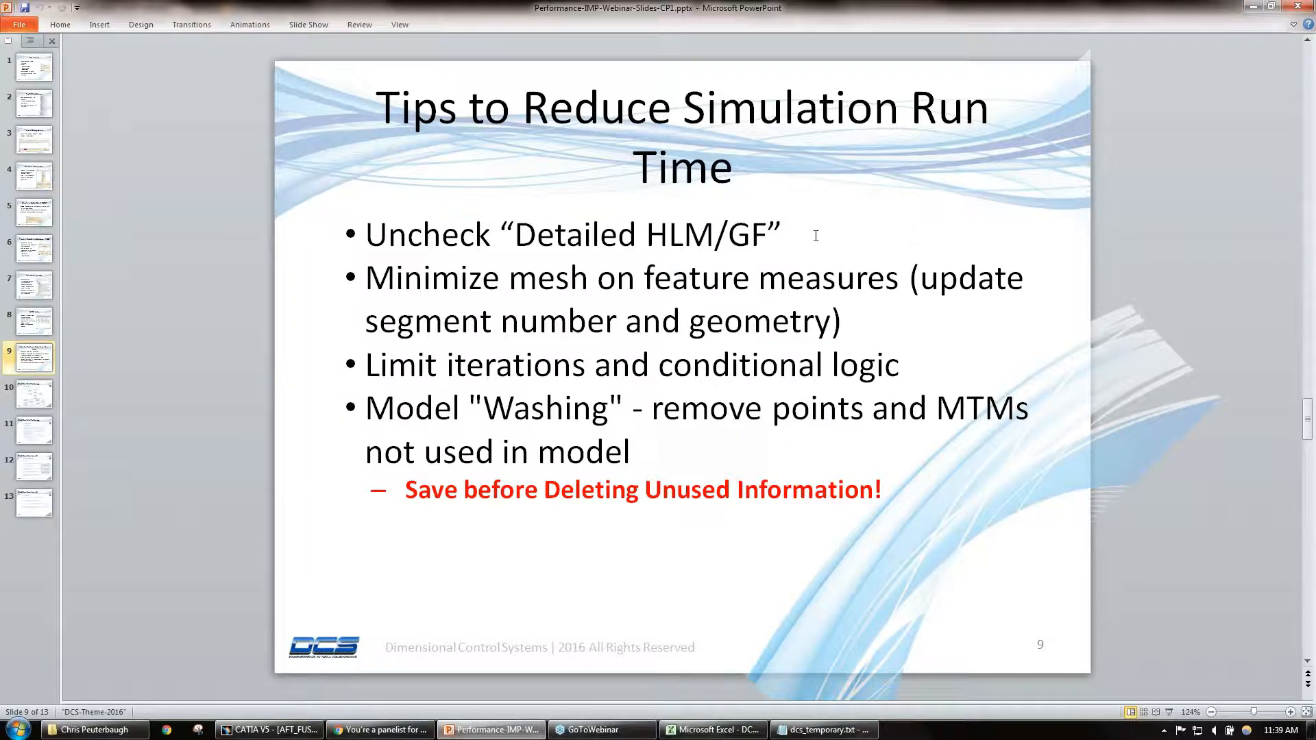
Step: Switch back to CATIA and open the General settings of the 3DCS Preferences, moved clear of the tree
{"action": "left_click", "coordinate": [1252, 7]}
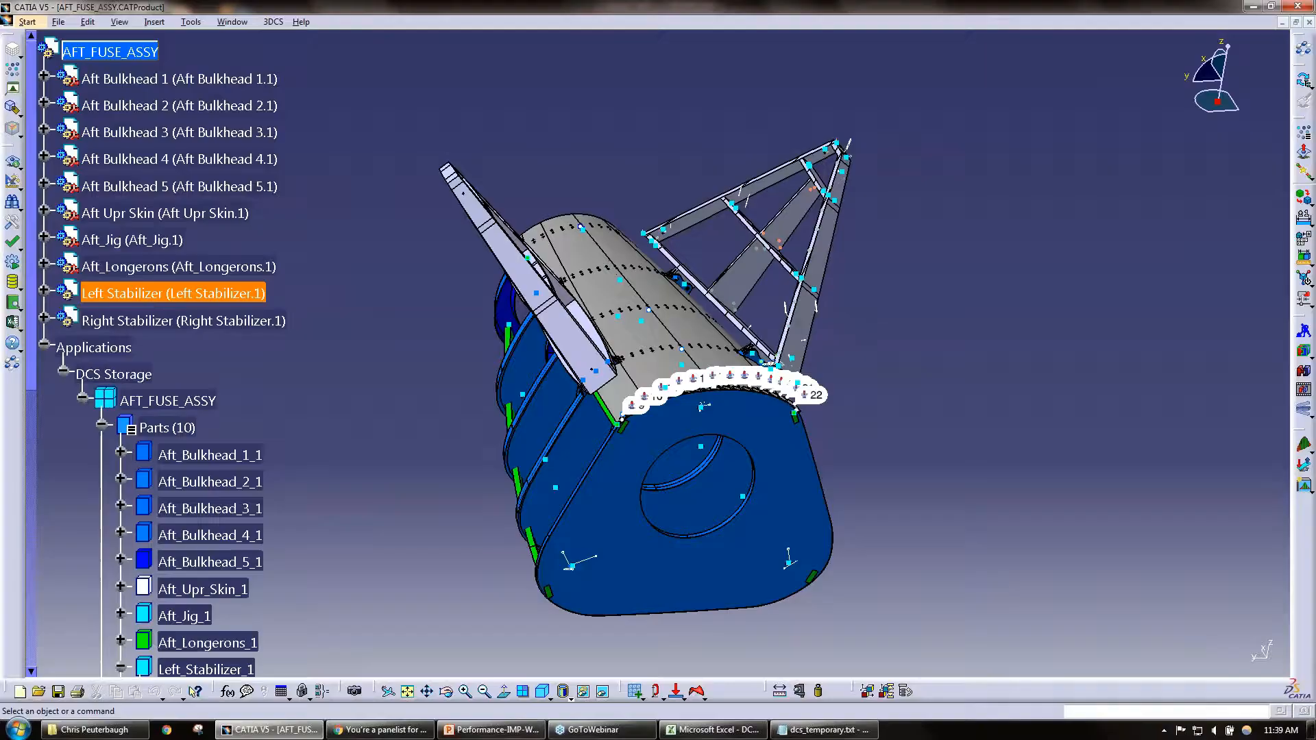
{"action": "left_click", "coordinate": [12, 225]}
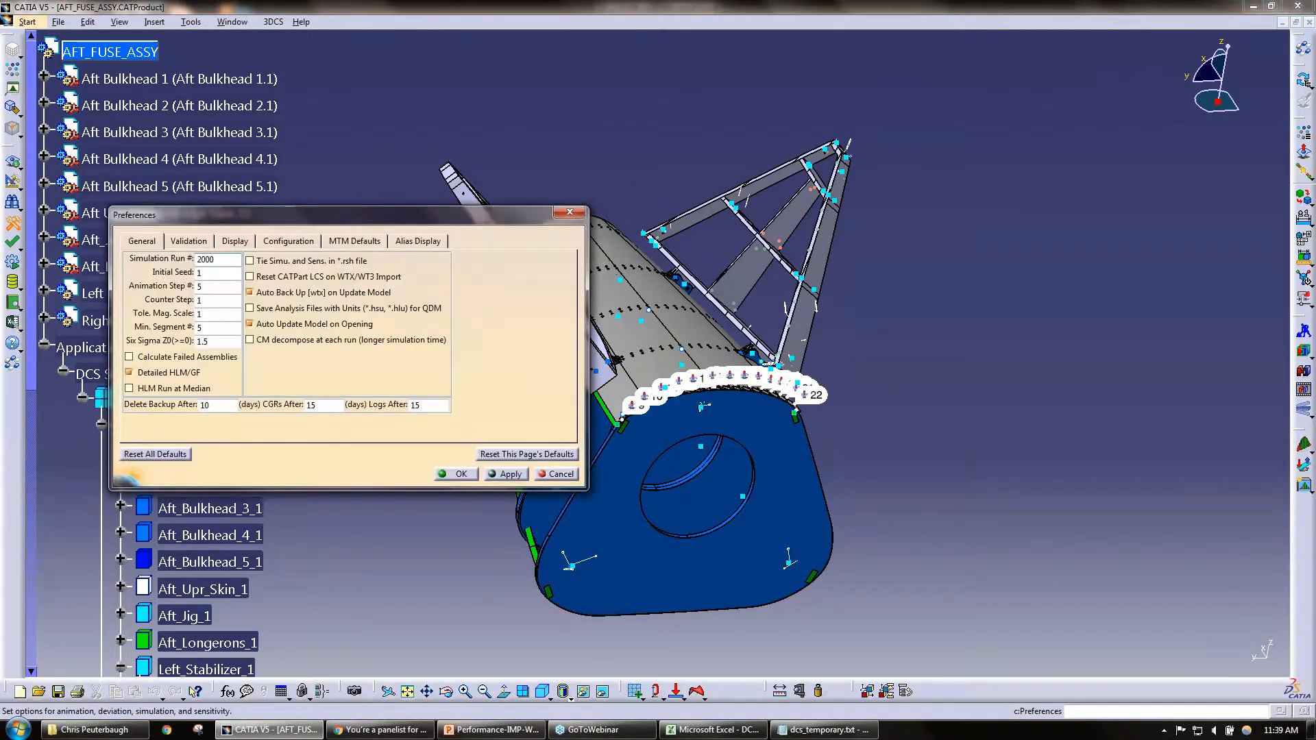
{"action": "left_click_drag", "start_coordinate": [203, 224], "coordinate": [598, 188]}
{"action": "left_click", "coordinate": [538, 206]}
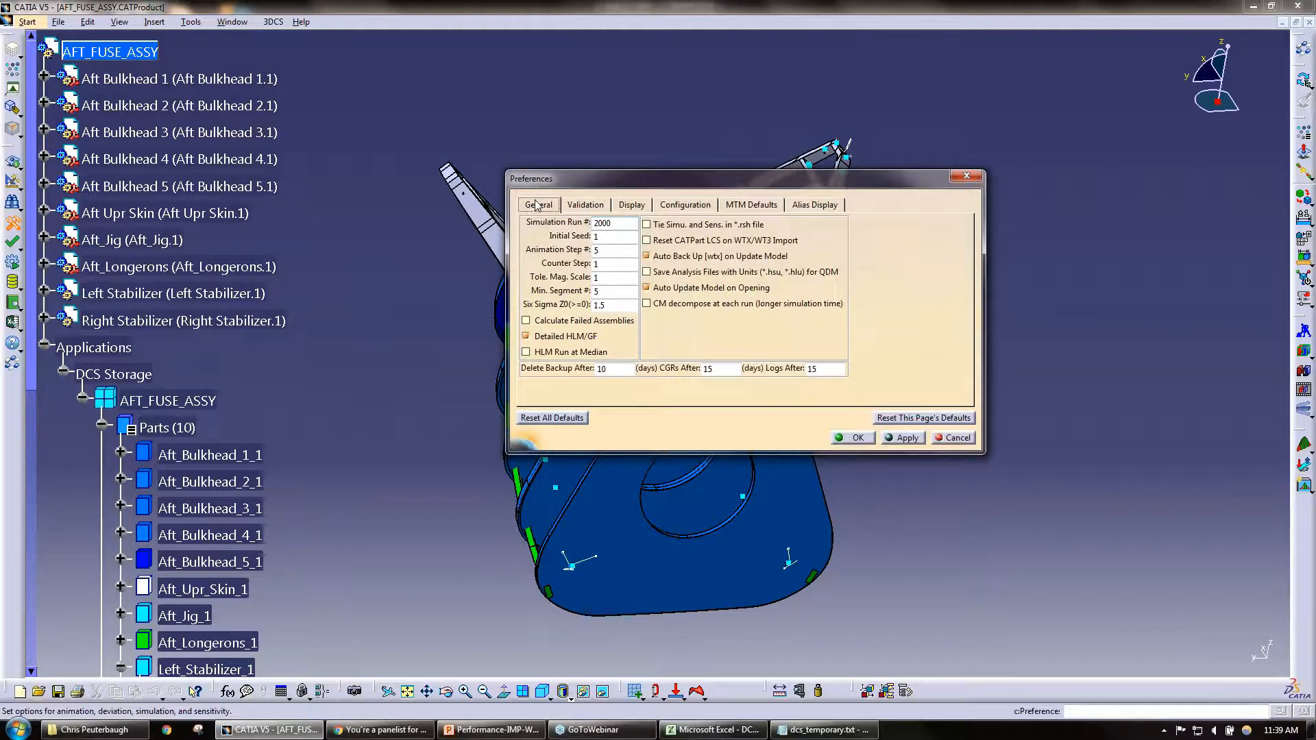
Step: Toggle Detailed HLM/GF off and back on, and reset all 3DCS preferences to their defaults
{"action": "left_click", "coordinate": [562, 337]}
{"action": "left_click", "coordinate": [566, 338]}
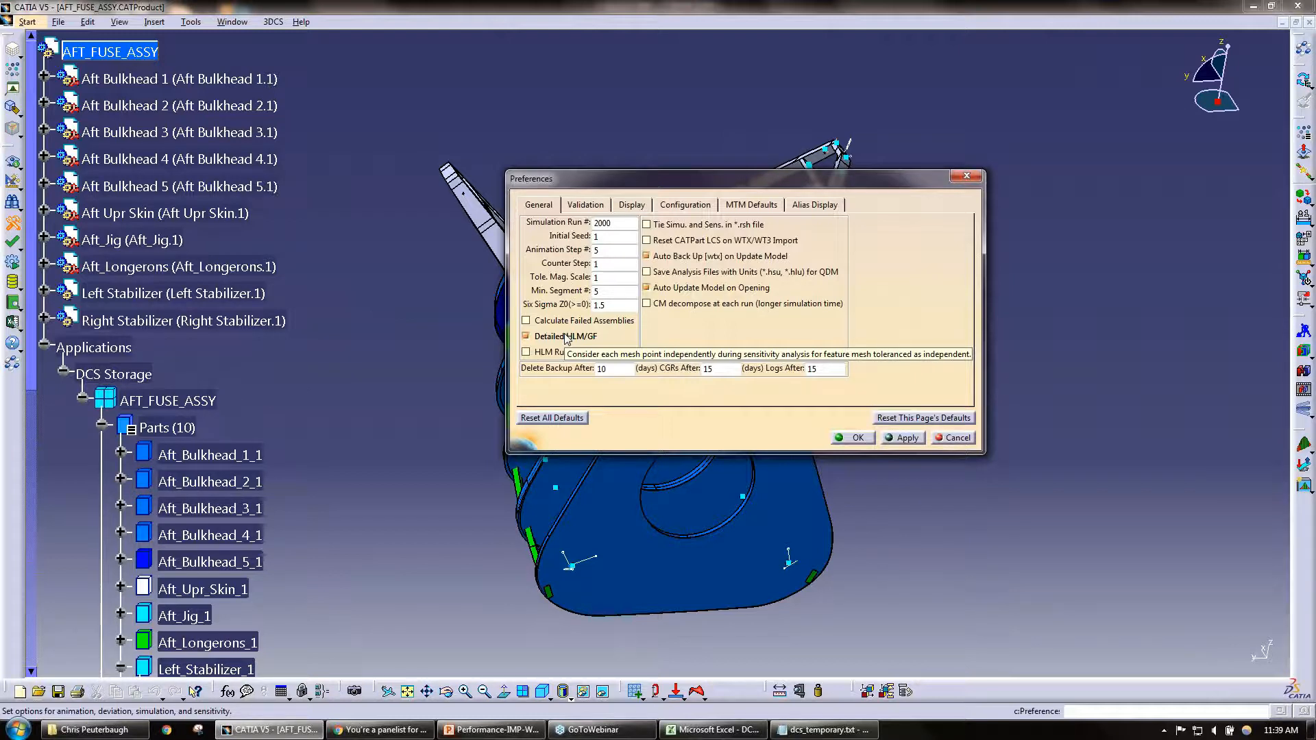
{"action": "left_click", "coordinate": [561, 417]}
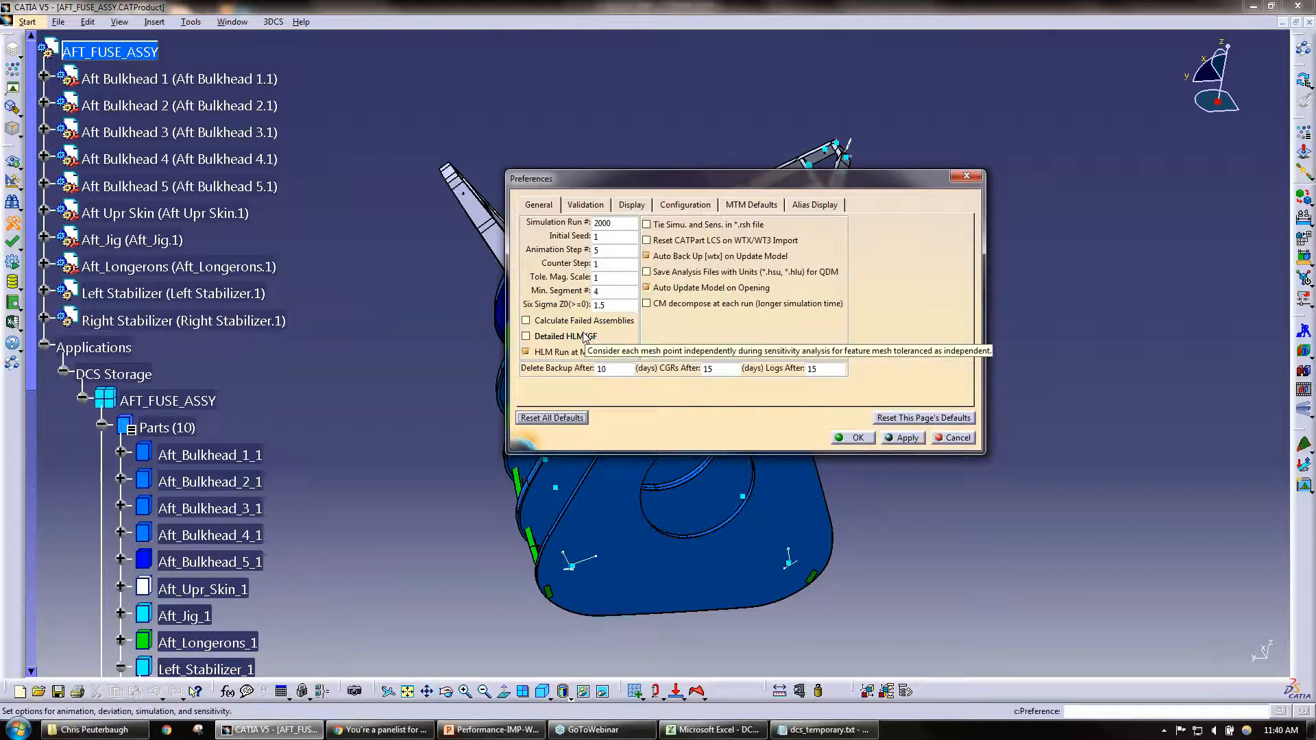
Step: Highlight the "Minimize mesh on feature measures" bullet in PowerPoint, and examine the Min. Segment # preference back in CATIA
{"action": "left_click", "coordinate": [492, 731]}
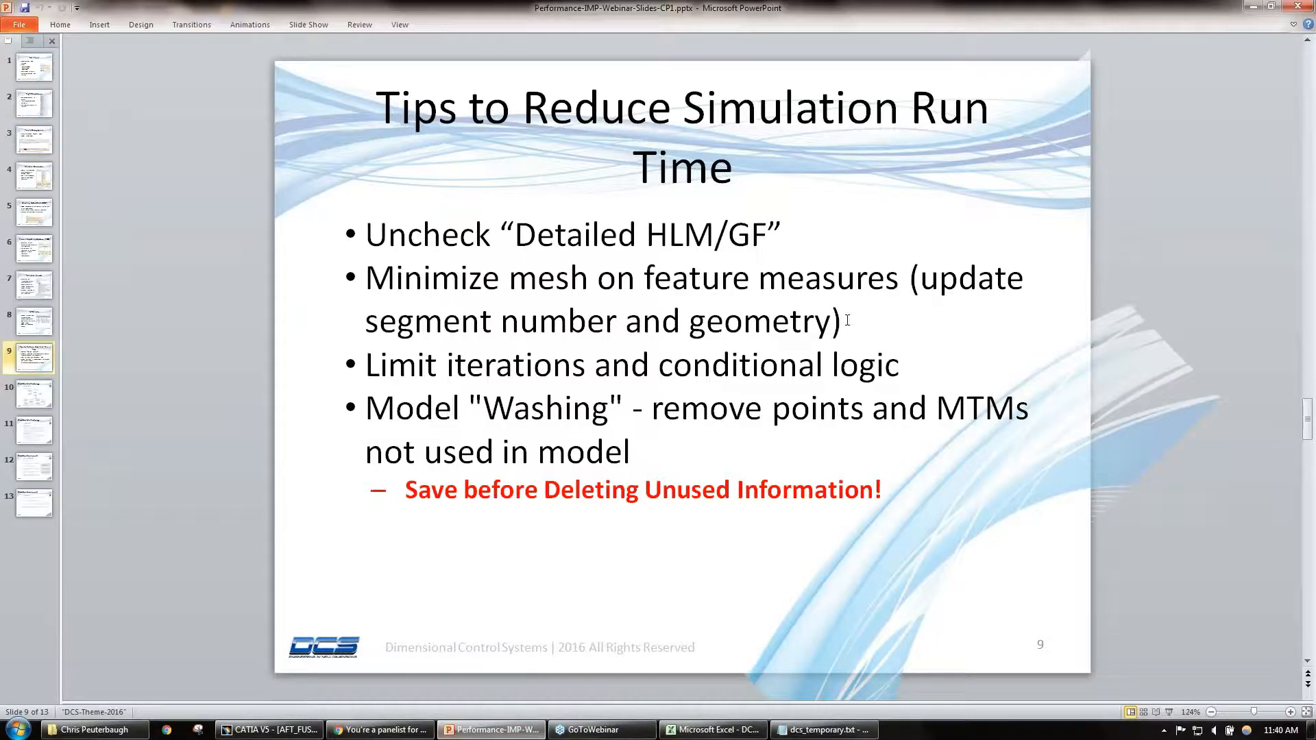
{"action": "left_click_drag", "start_coordinate": [847, 320], "coordinate": [365, 276]}
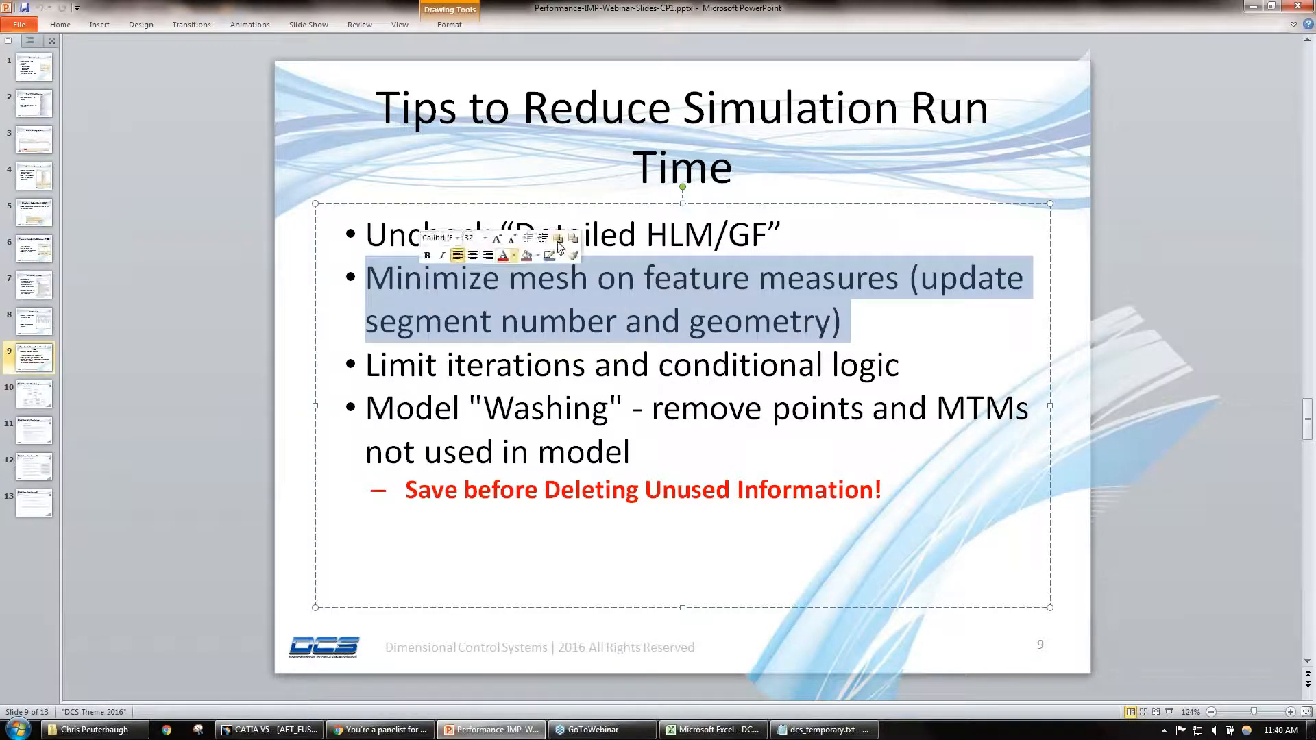
{"action": "left_click", "coordinate": [1251, 9]}
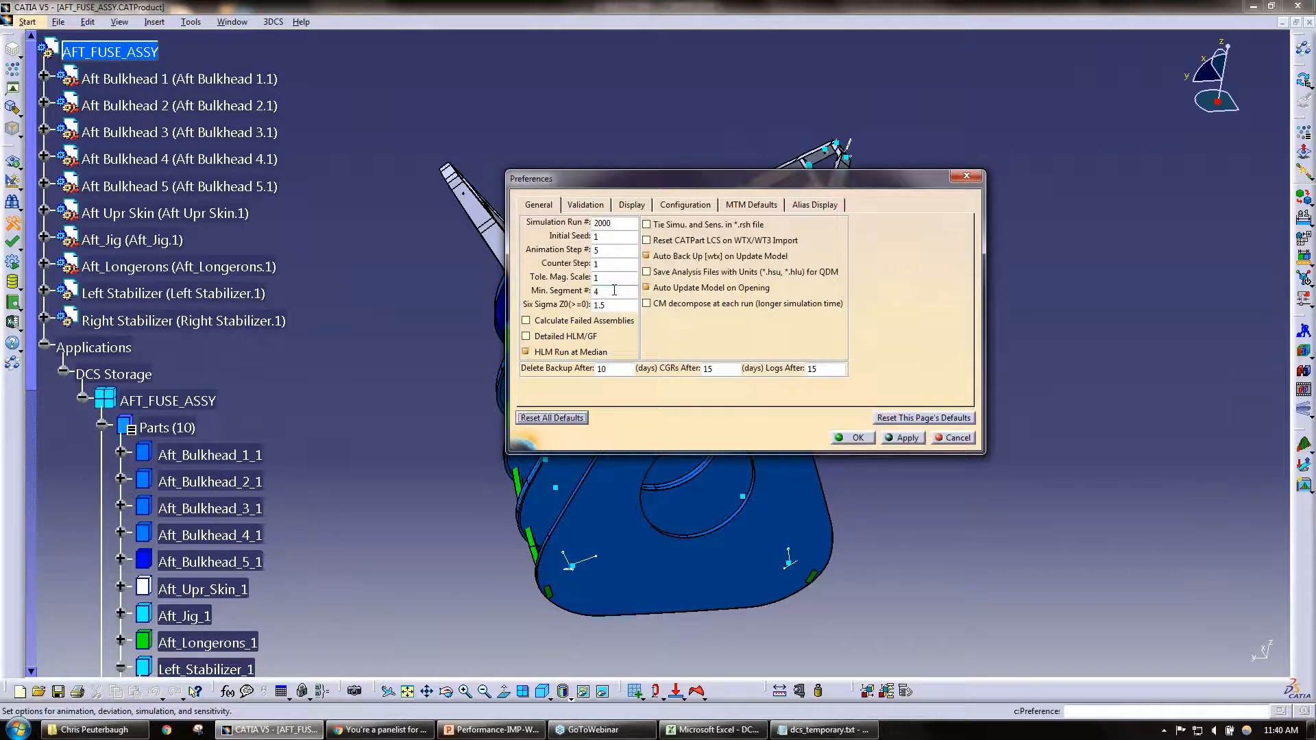
{"action": "mouse_move", "coordinate": [557, 294]}
Step: Revisit the run-time tips slide in PowerPoint, return to CATIA, and accept the default 3DCS preferences
{"action": "left_click", "coordinate": [487, 731]}
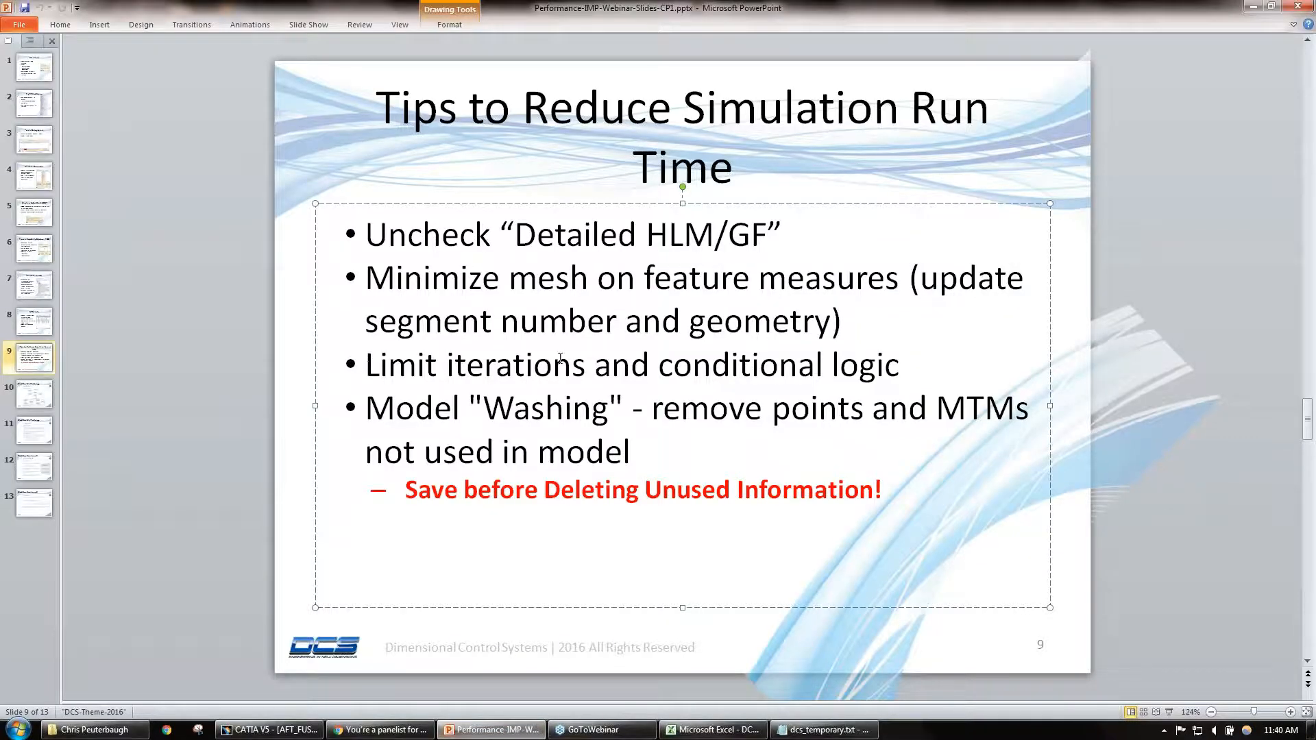
{"action": "left_click", "coordinate": [1251, 7]}
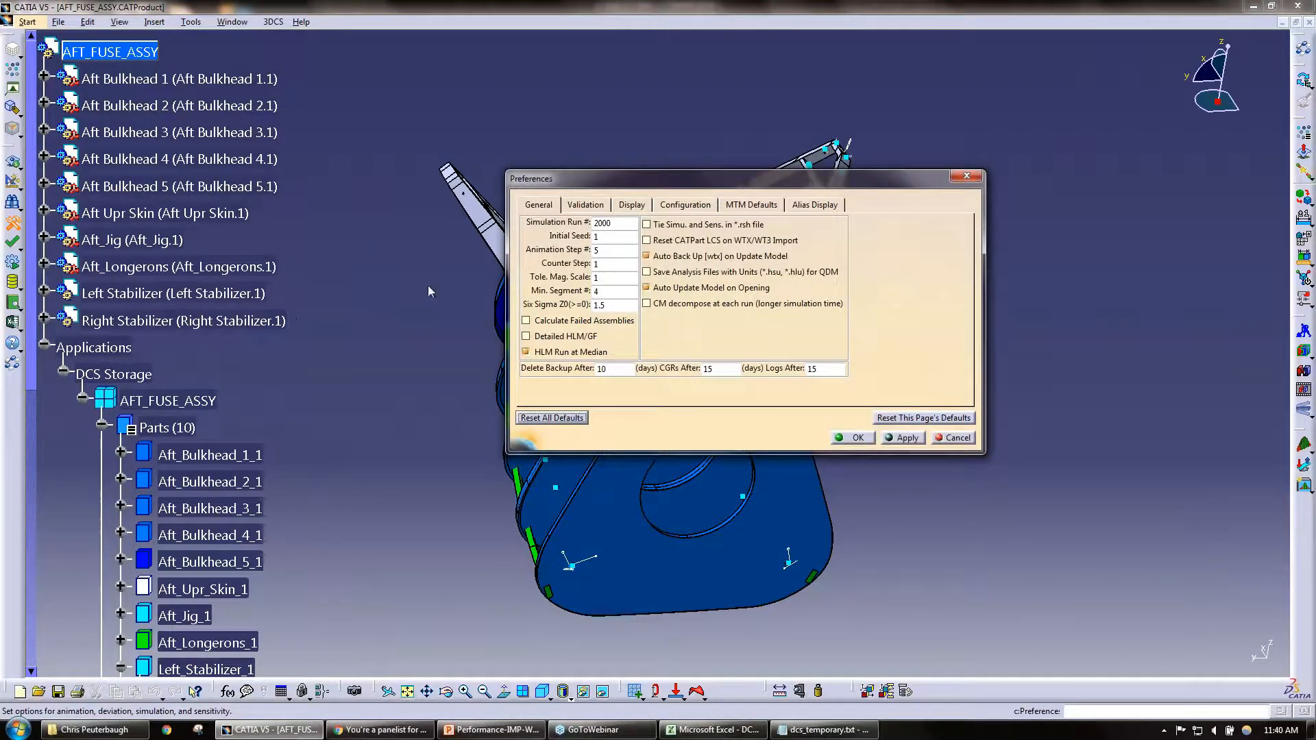
{"action": "left_click", "coordinate": [857, 438]}
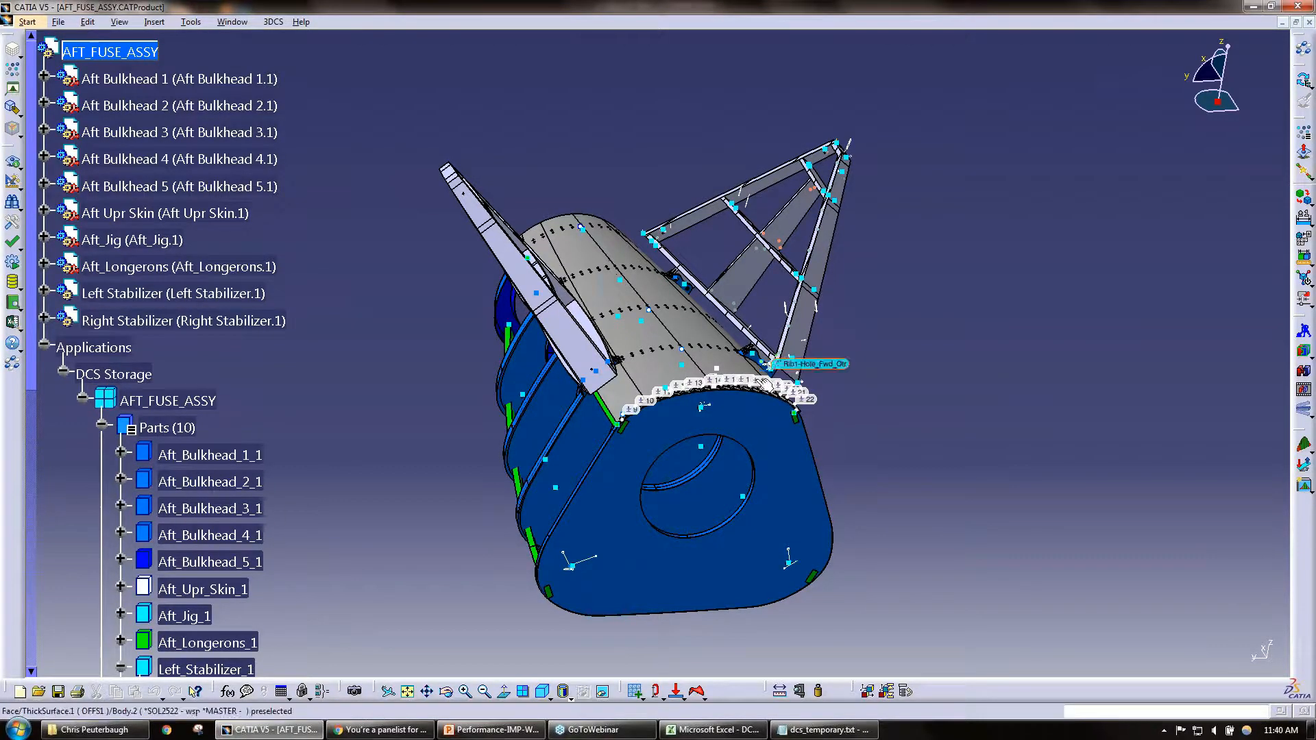
{"action": "middle_click_drag", "start_coordinate": [713, 438], "coordinate": [761, 264], "text": "ctrl"}
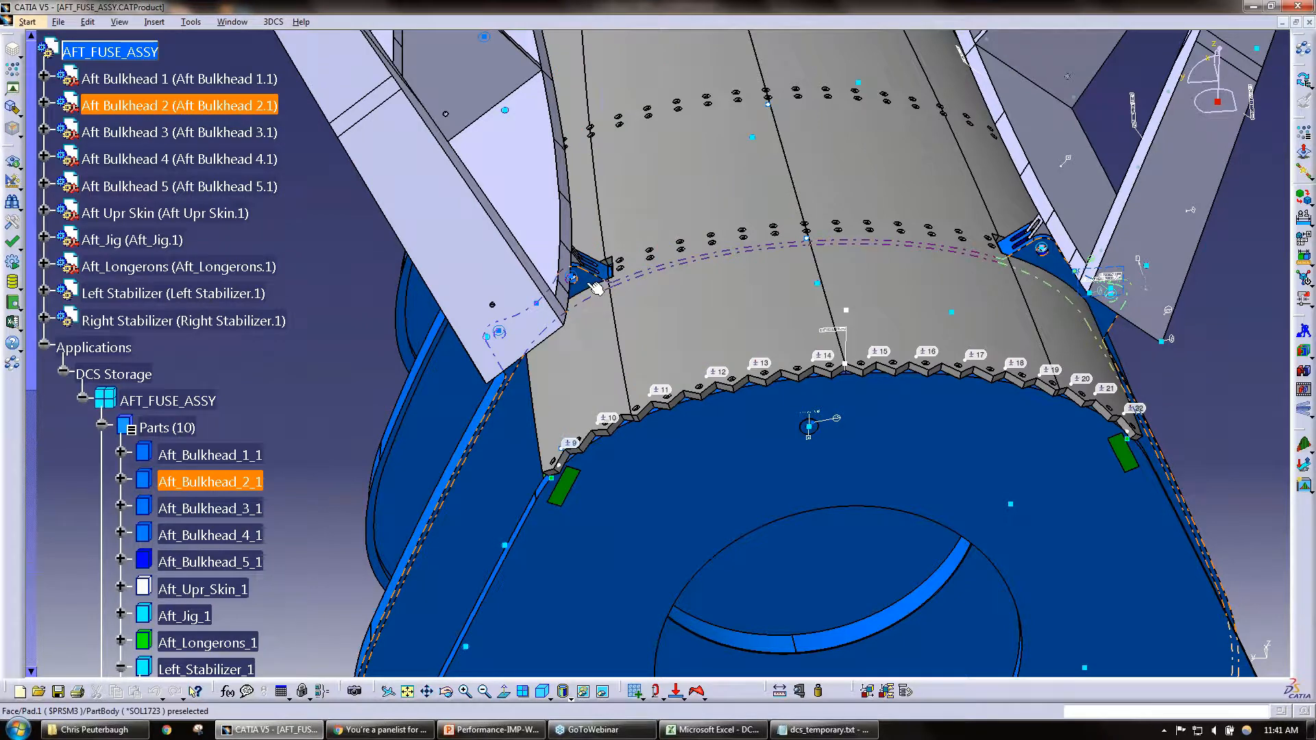
{"action": "middle_click_drag", "start_coordinate": [718, 331], "coordinate": [684, 458]}
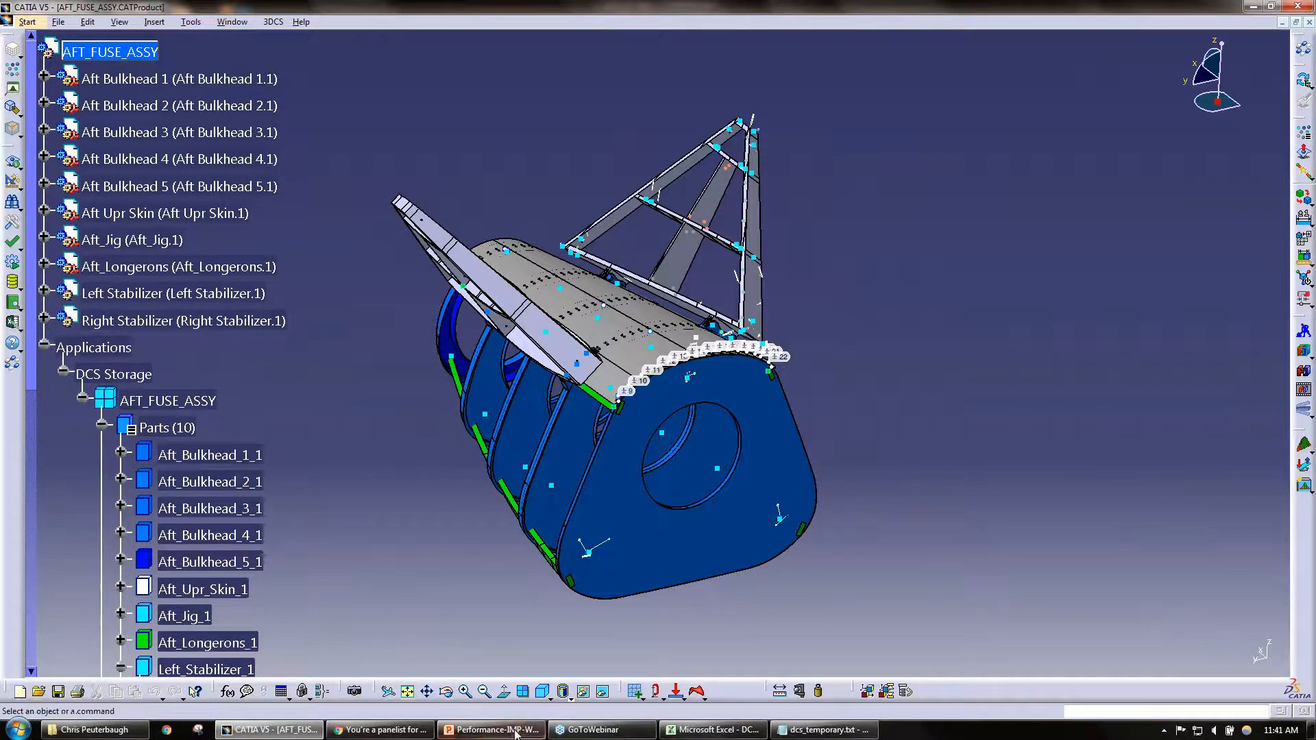
Step: Check the run-time tips slide in PowerPoint, then examine the General 3DCS Preferences in CATIA and accept them unchanged
{"action": "mouse_move", "coordinate": [516, 734]}
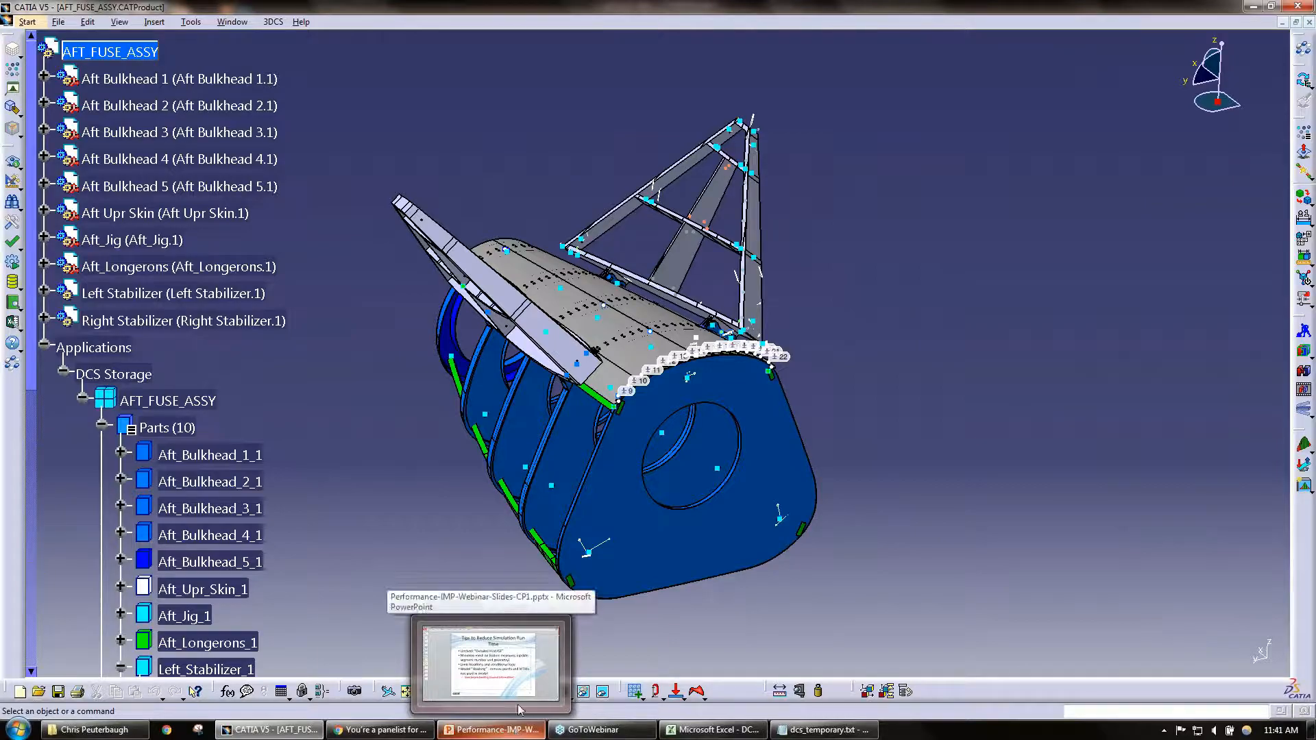
{"action": "left_click", "coordinate": [515, 669]}
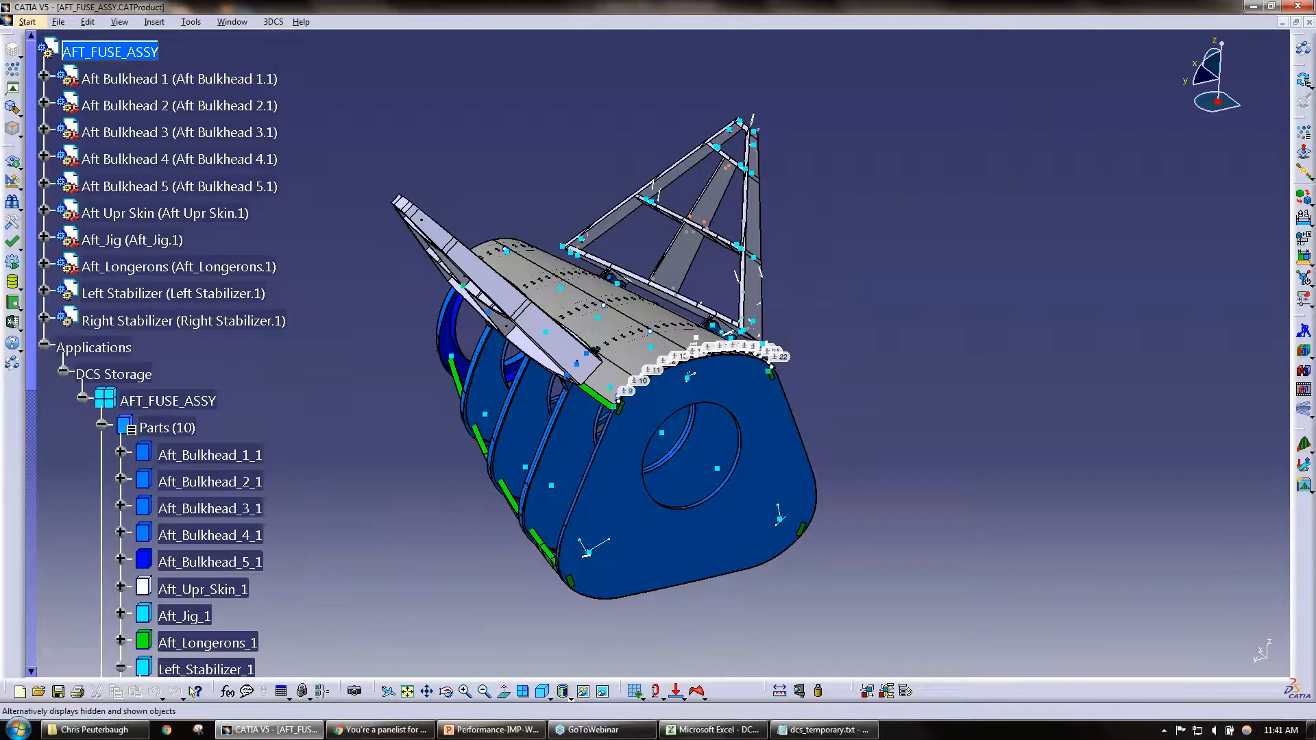
{"action": "left_click", "coordinate": [12, 223]}
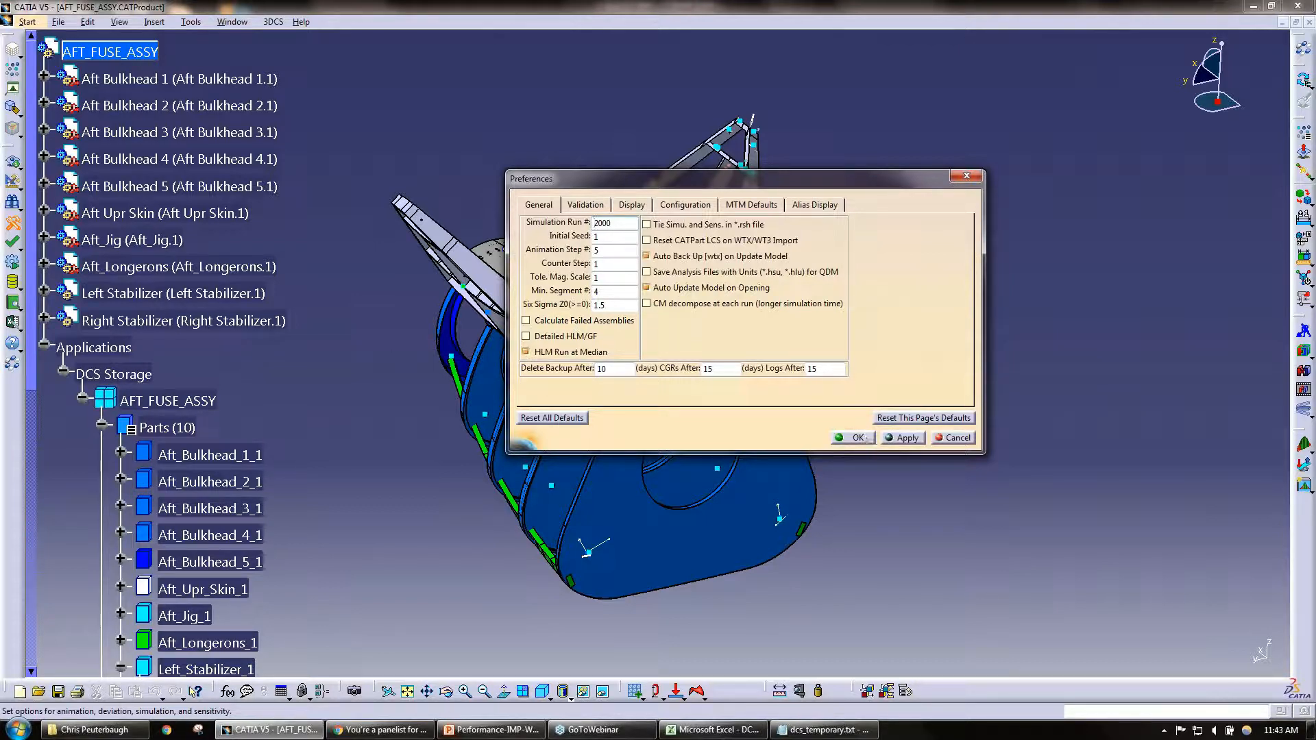
{"action": "left_click", "coordinate": [853, 437]}
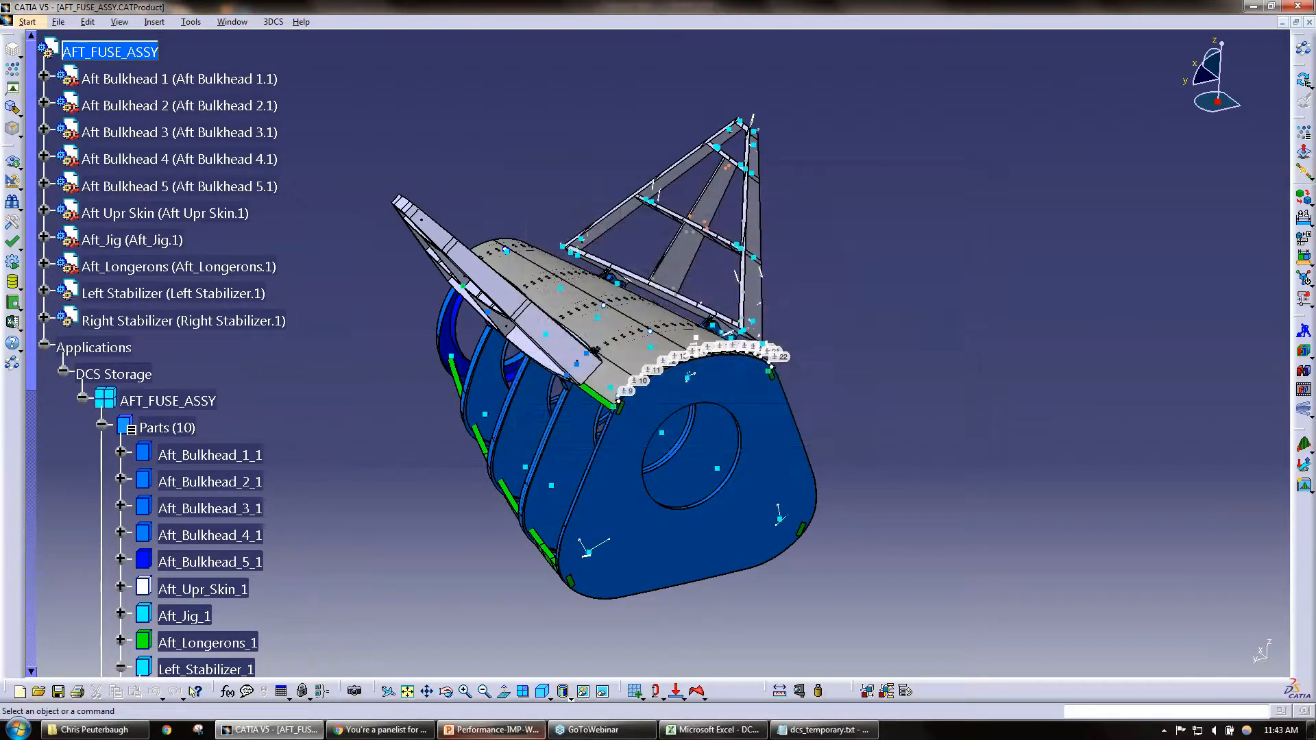
Step: Switch to PowerPoint, highlight the words Model "Washing" on the run-time tips slide, and return to CATIA
{"action": "left_click", "coordinate": [490, 730]}
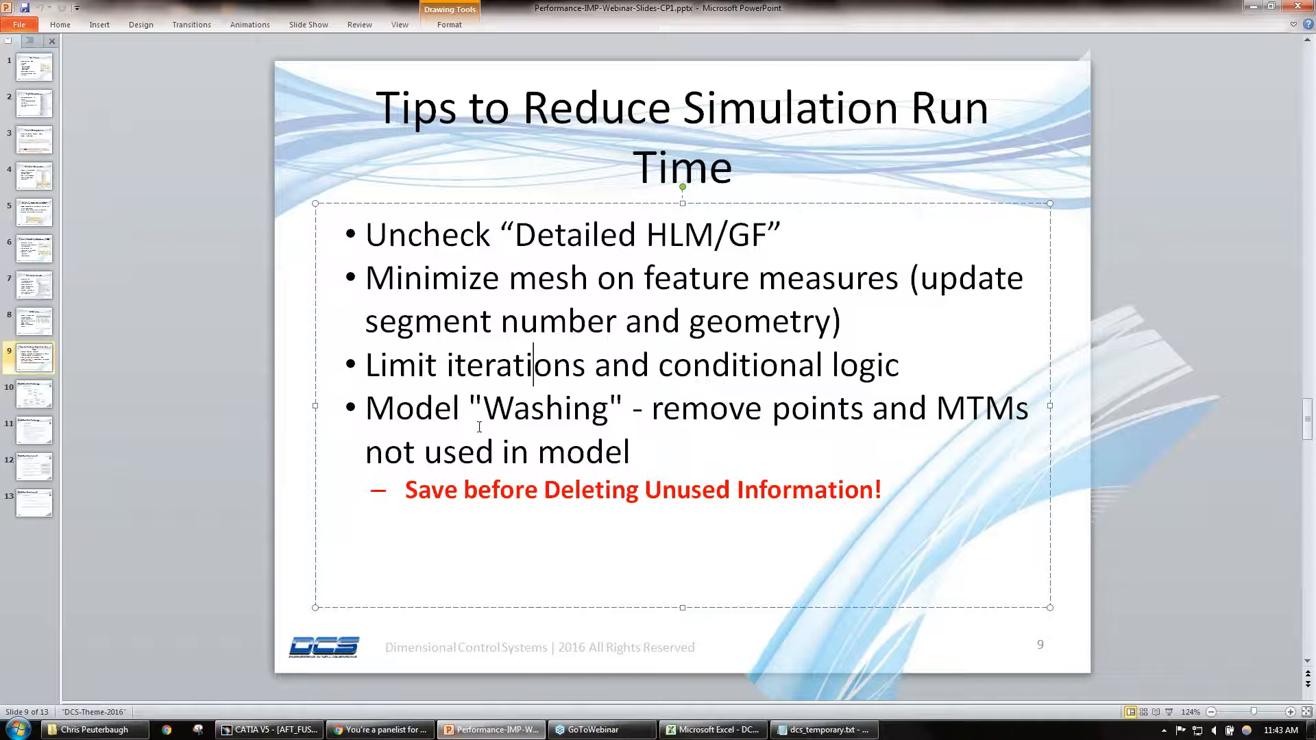
{"action": "left_click_drag", "start_coordinate": [365, 409], "coordinate": [609, 411]}
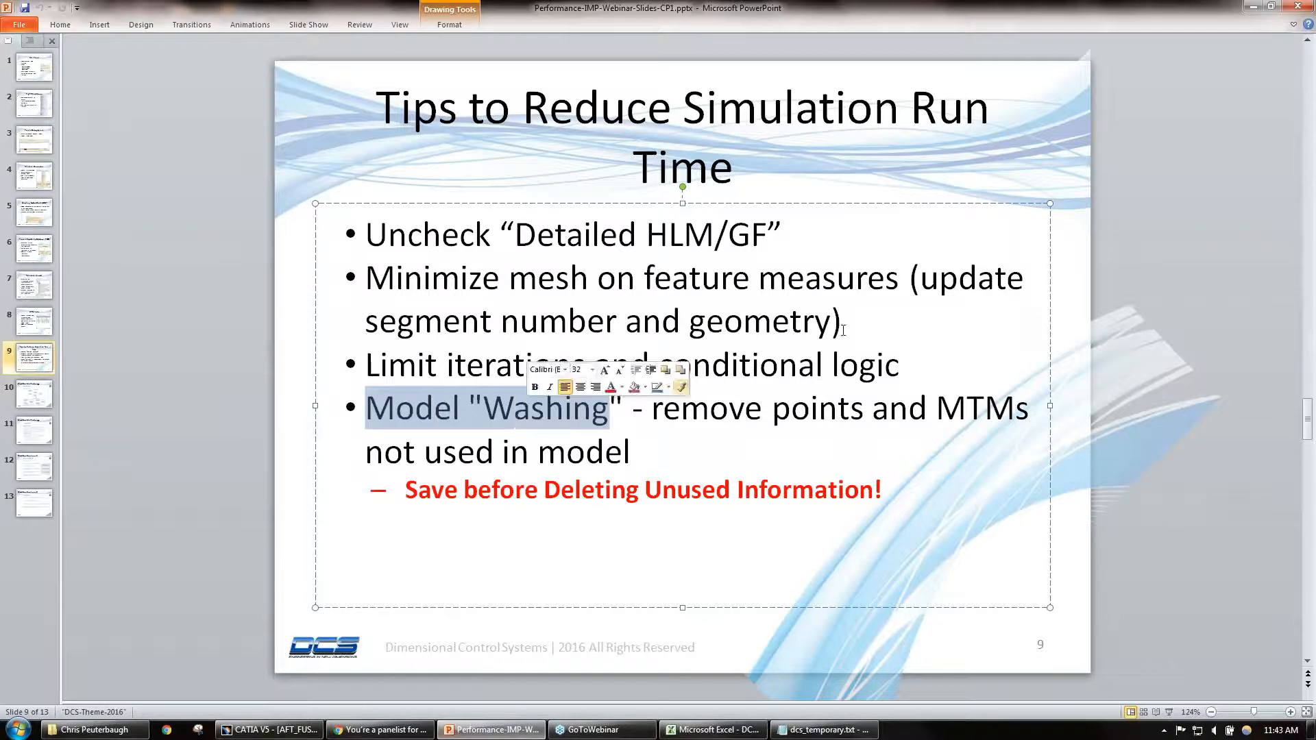
{"action": "left_click", "coordinate": [1252, 8]}
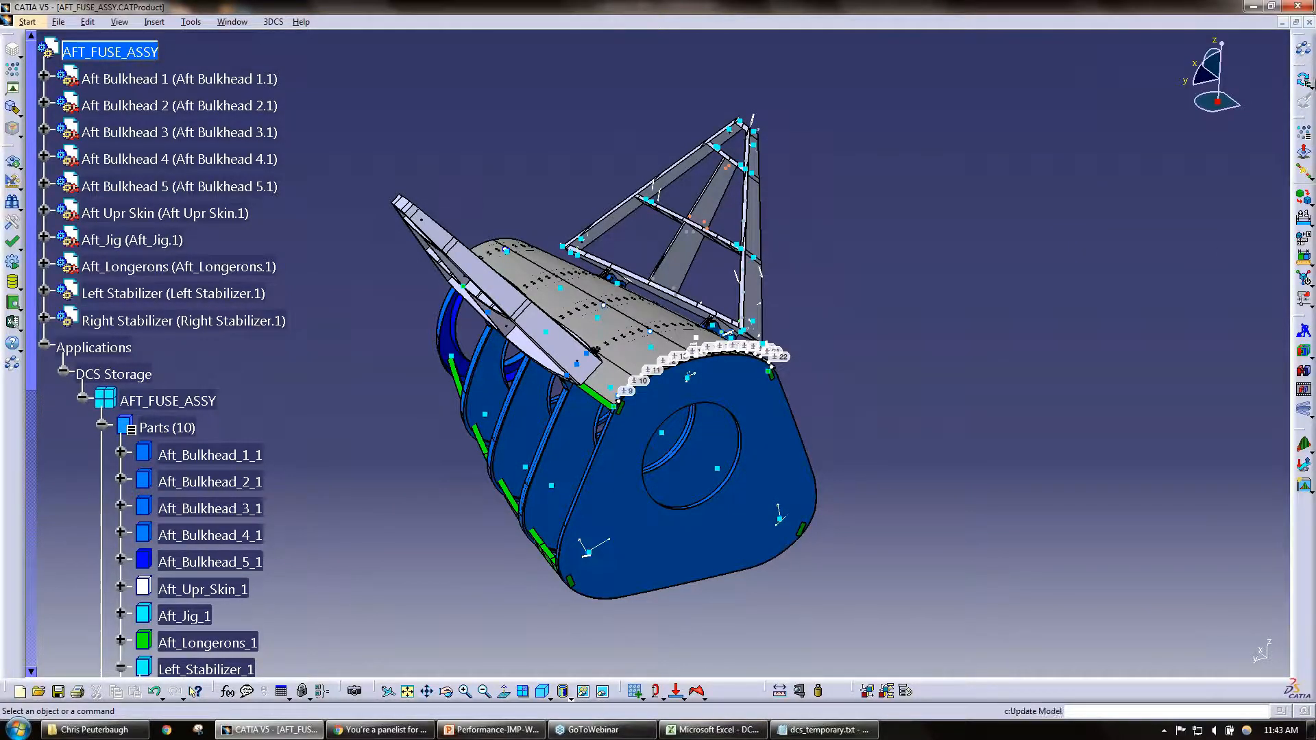
Step: Run Delete Unused Information on AFT_FUSE_ASSY with the Delete All Unused Geometry (Washing) option
{"action": "left_click", "coordinate": [1310, 84]}
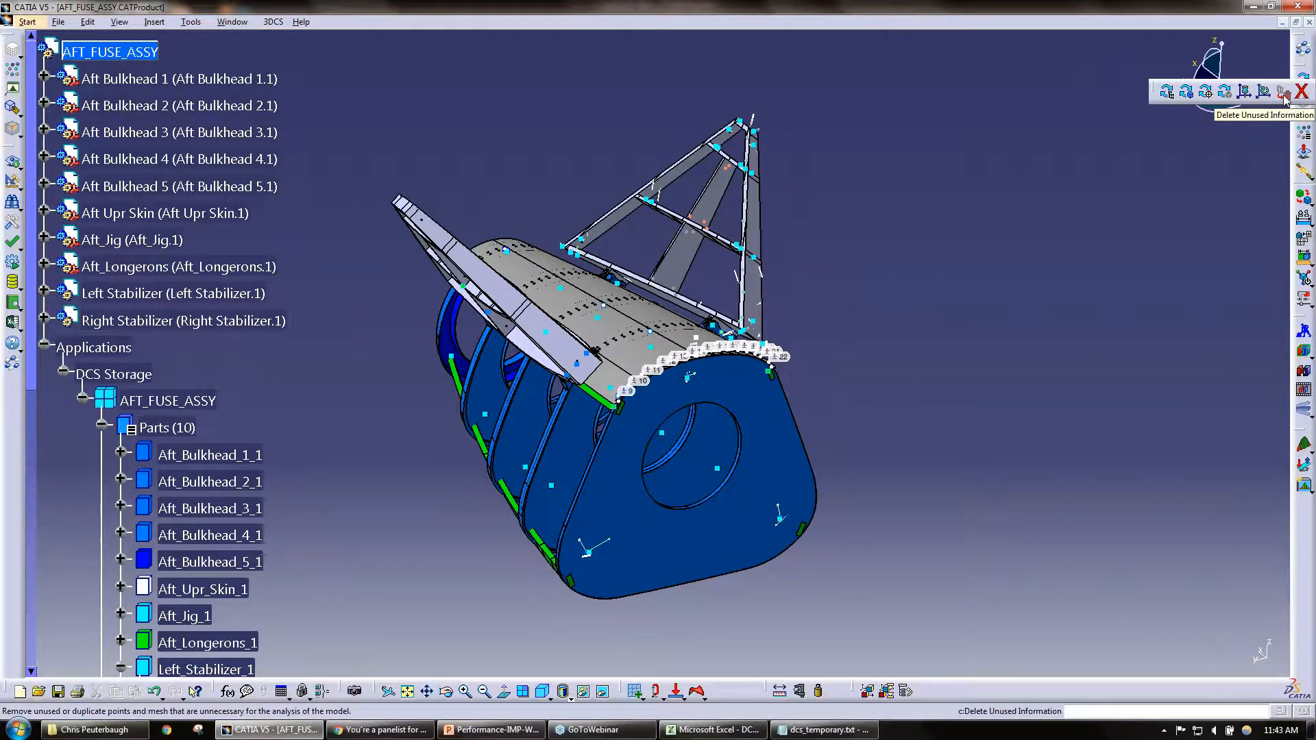
{"action": "left_click", "coordinate": [1284, 94]}
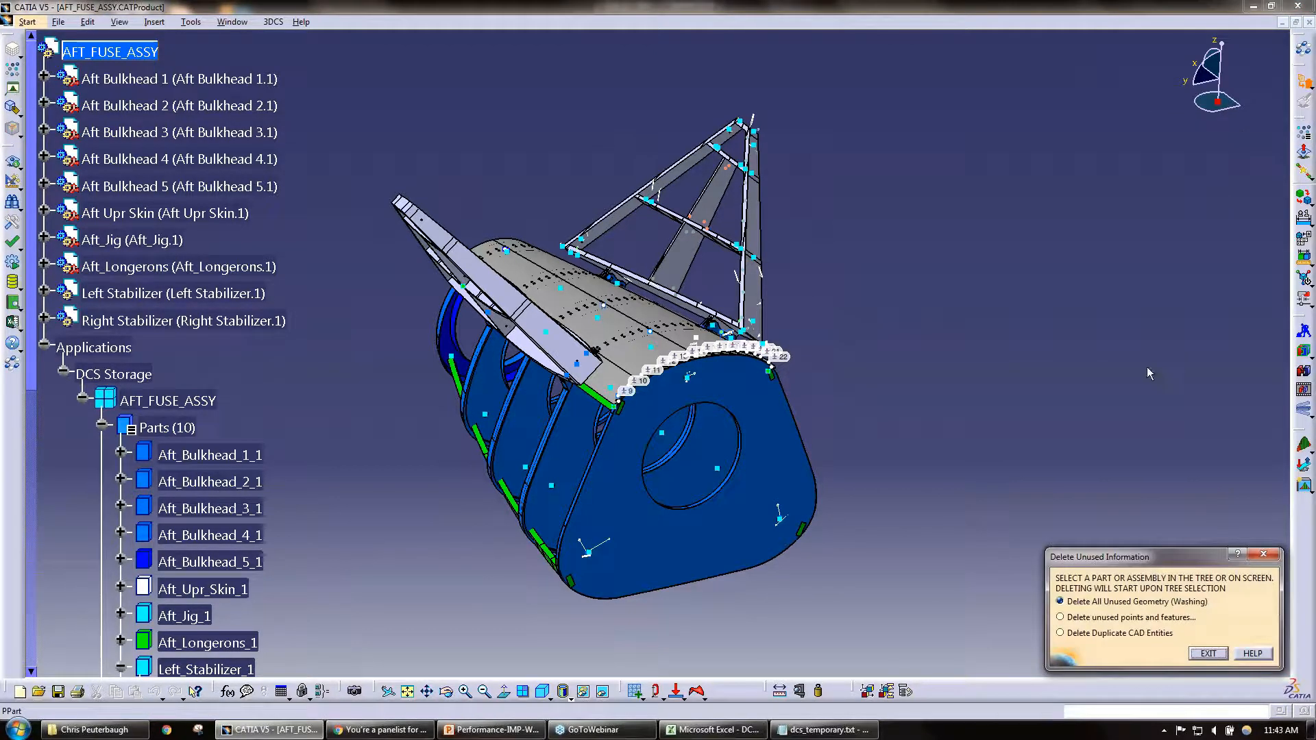
{"action": "left_click_drag", "start_coordinate": [1130, 557], "coordinate": [1001, 240]}
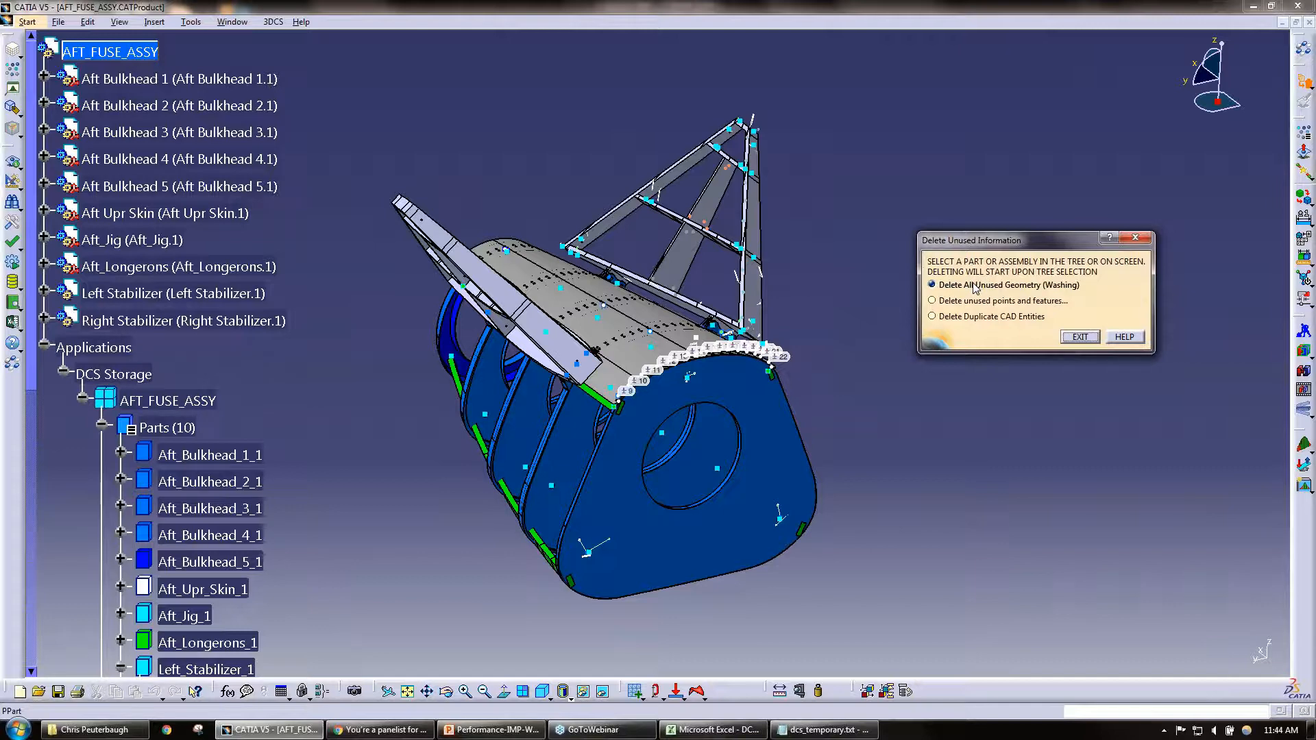
{"action": "left_click", "coordinate": [137, 54]}
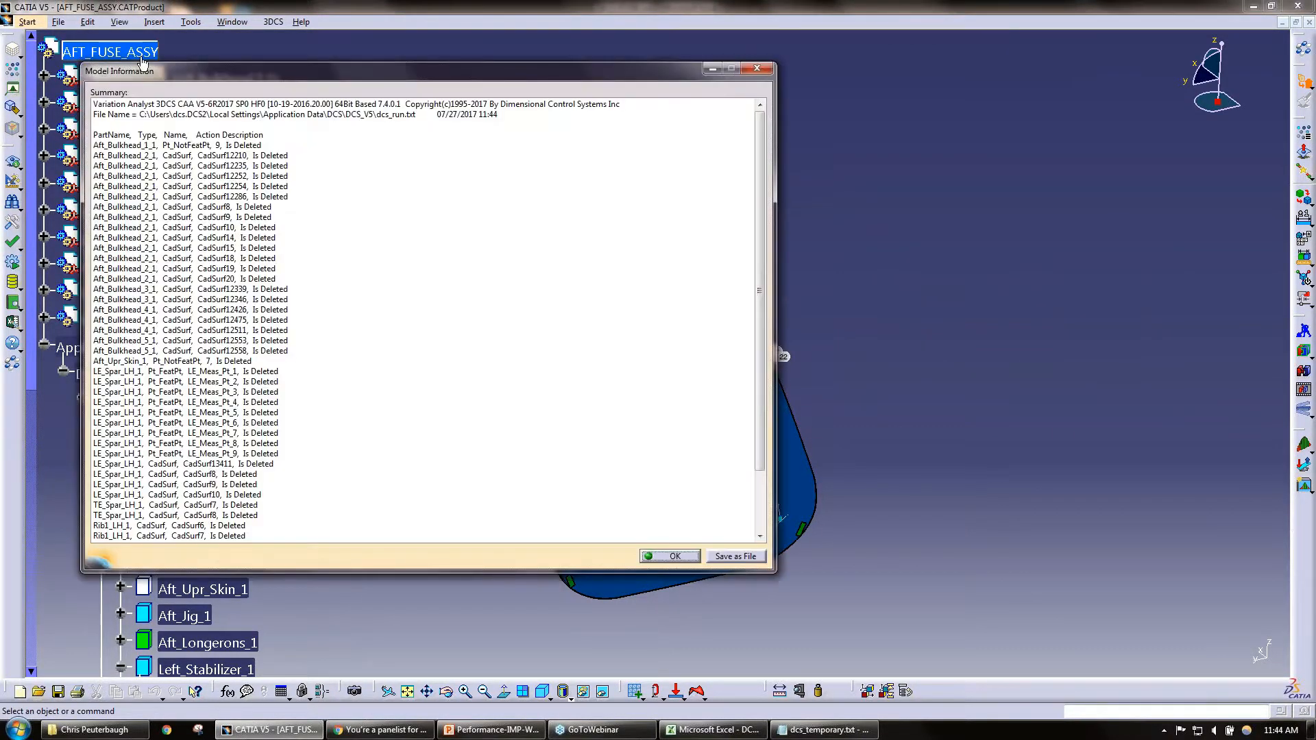
Step: Review the Model Information summary of deleted entities, close it, and switch back to the run-time tips slide in PowerPoint
{"action": "left_click_drag", "start_coordinate": [363, 69], "coordinate": [772, 54]}
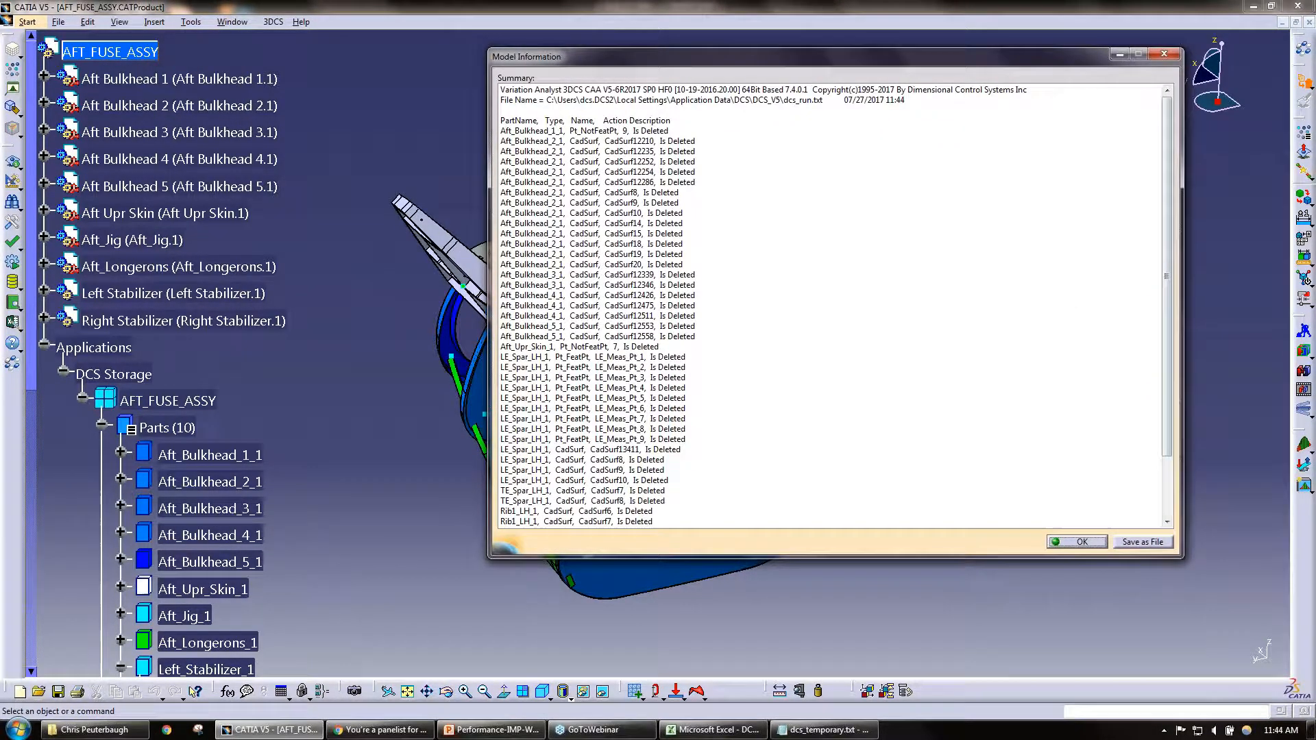
{"action": "left_click_drag", "start_coordinate": [1167, 376], "coordinate": [1151, 479]}
{"action": "scroll", "coordinate": [1151, 479], "scroll_direction": "up", "scroll_amount": 3}
{"action": "left_click", "coordinate": [1082, 539]}
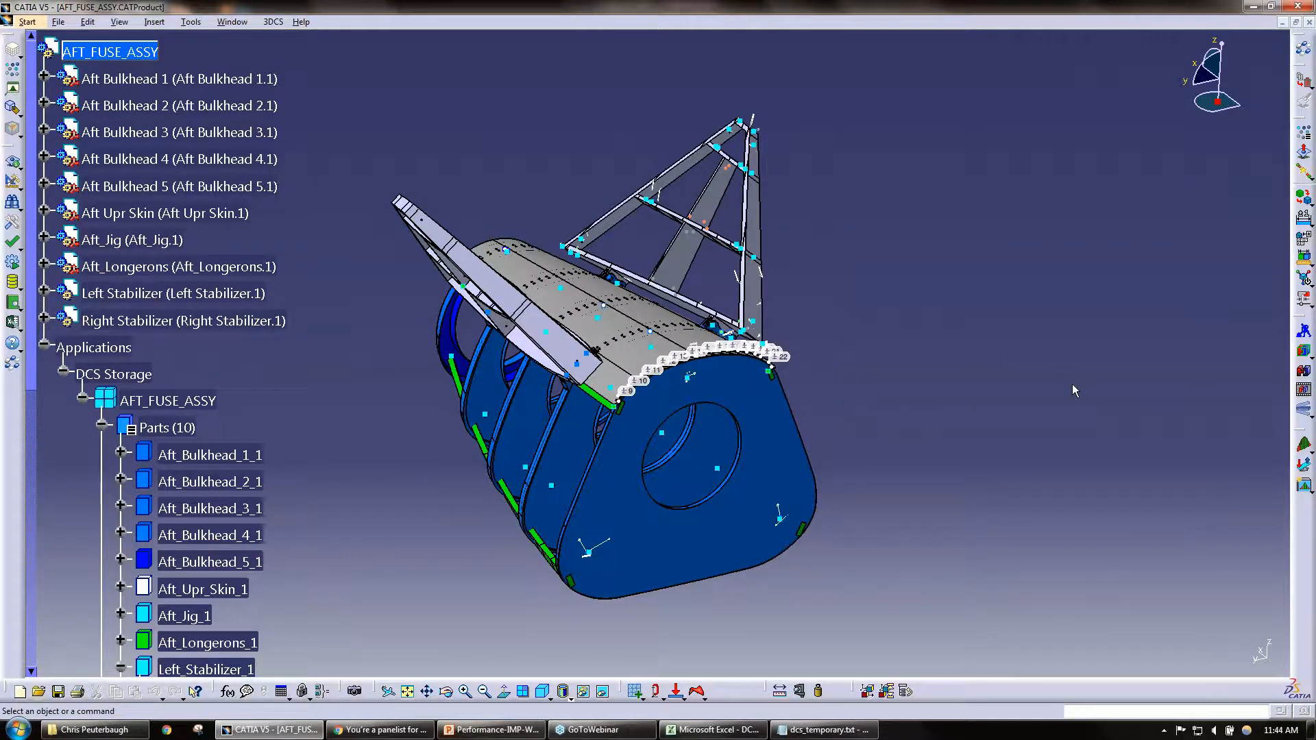
{"action": "mouse_move", "coordinate": [520, 734]}
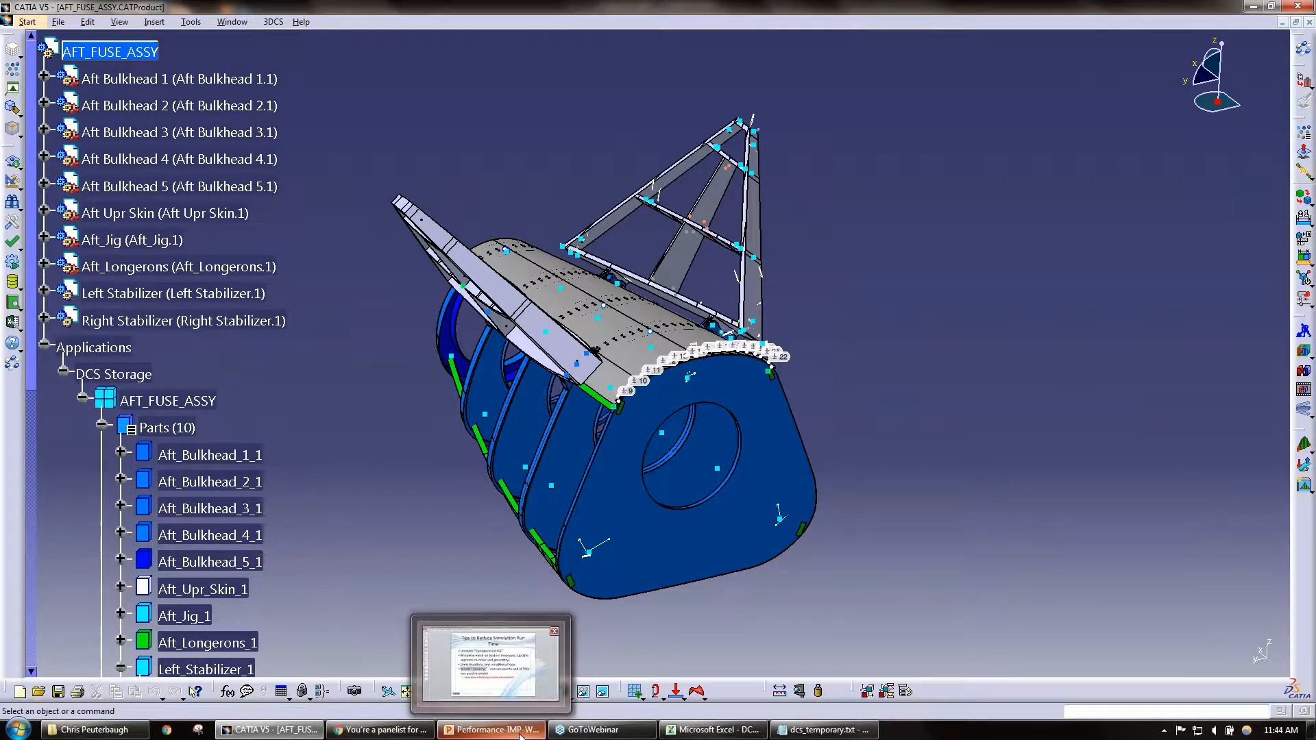
{"action": "left_click", "coordinate": [537, 665]}
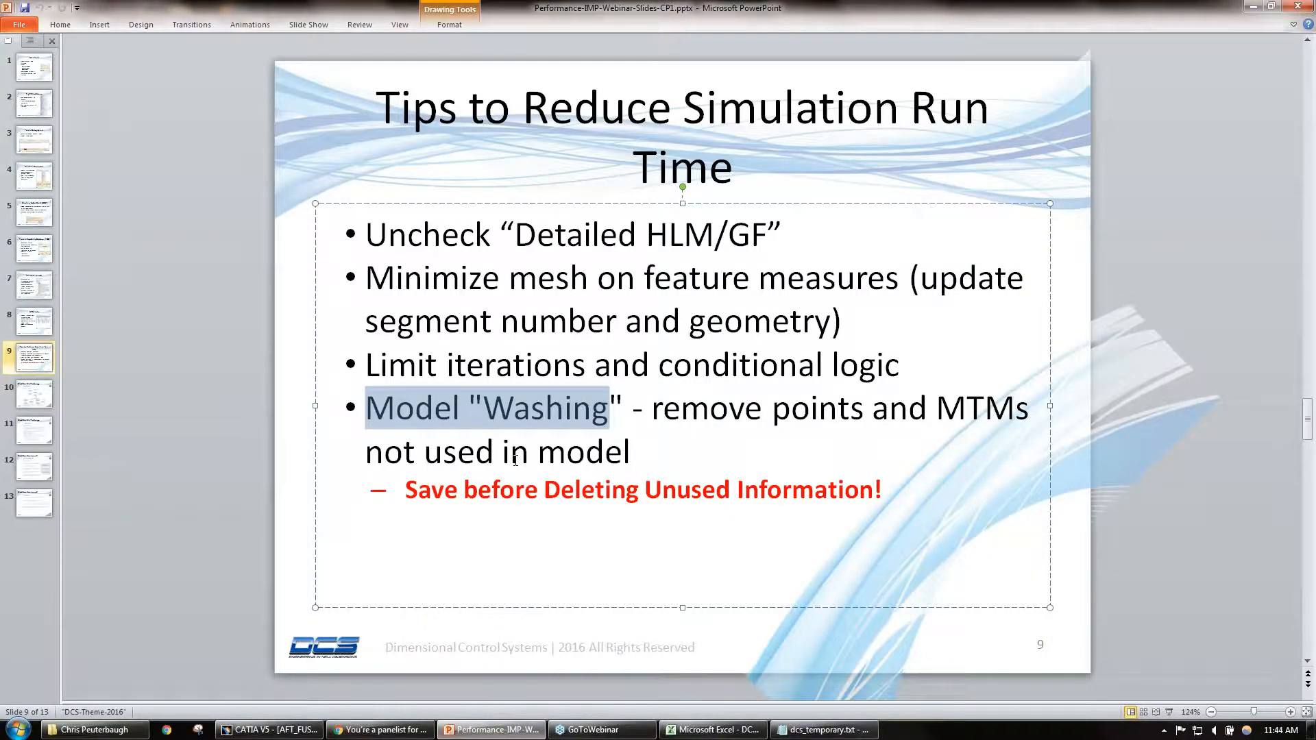
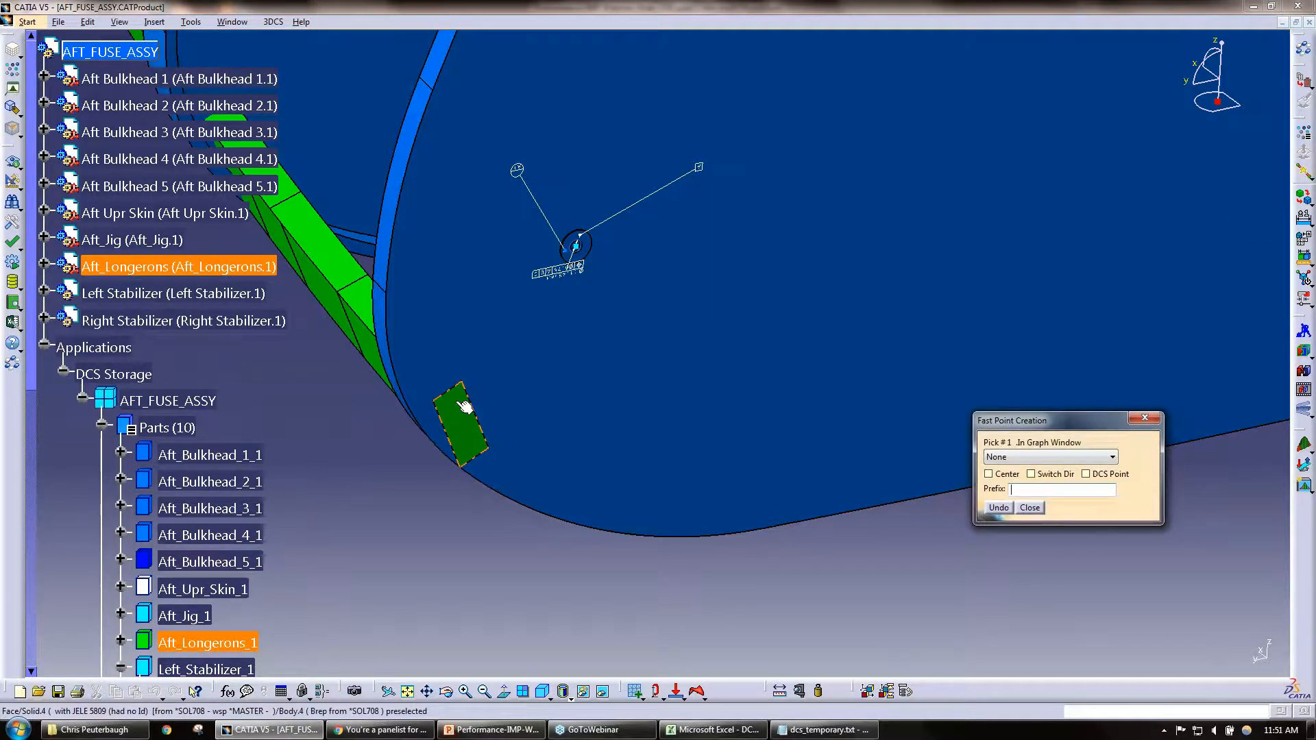
Step: Create five feature points on the small green Aft_Longerons end face with Fast Point Creation
{"action": "left_click", "coordinate": [464, 403]}
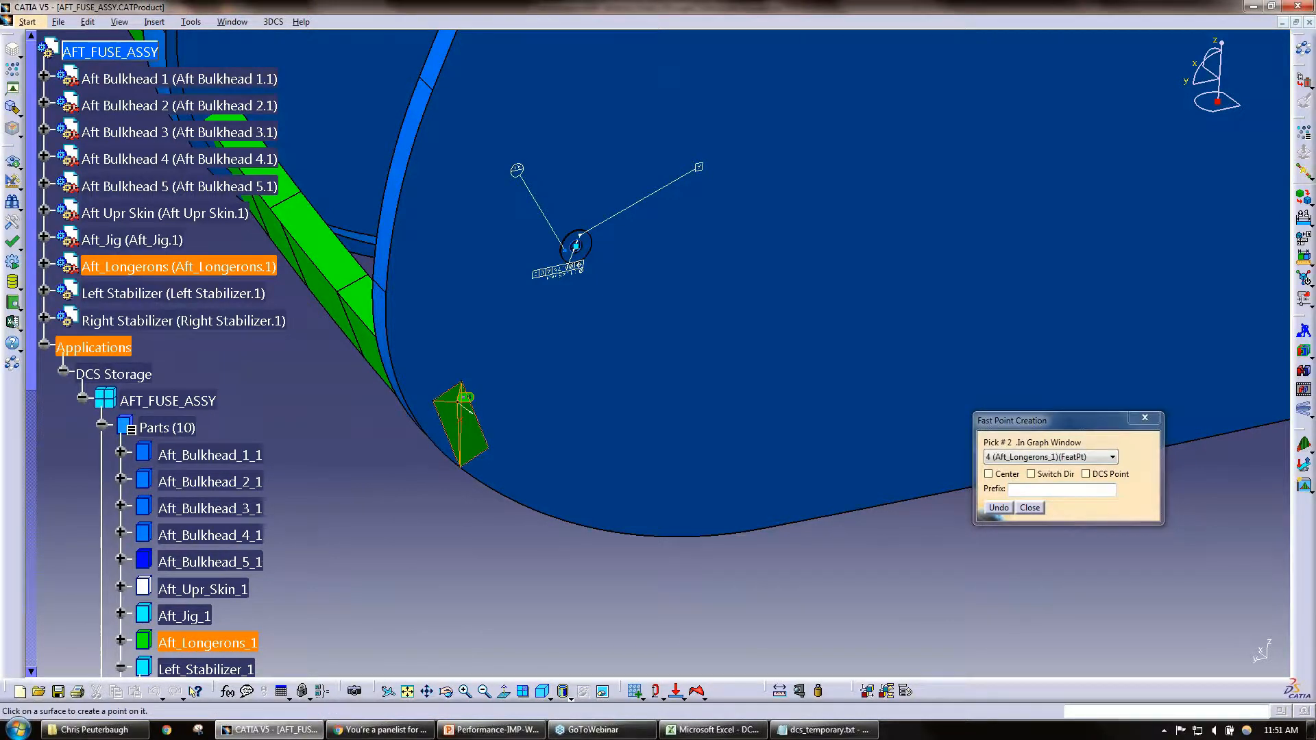
{"action": "left_click", "coordinate": [472, 436]}
{"action": "left_click", "coordinate": [455, 409]}
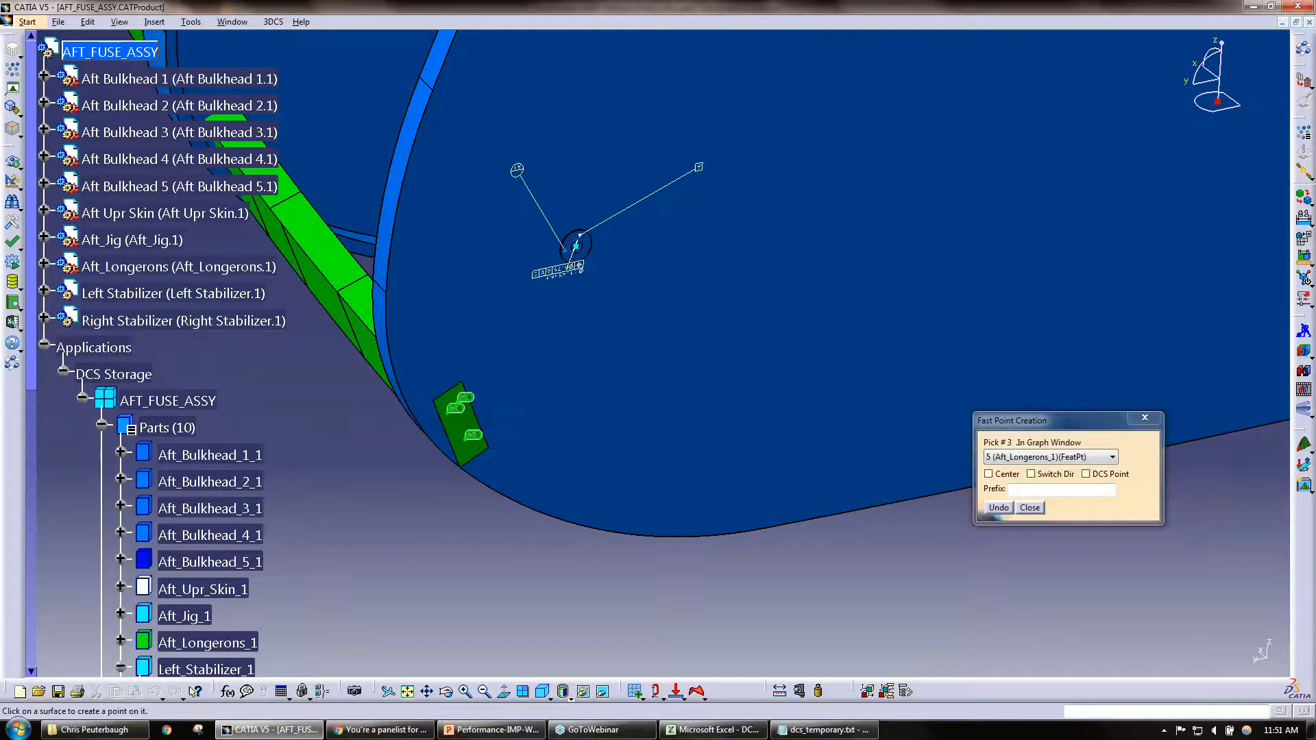
{"action": "left_click", "coordinate": [477, 414]}
{"action": "left_click", "coordinate": [472, 411]}
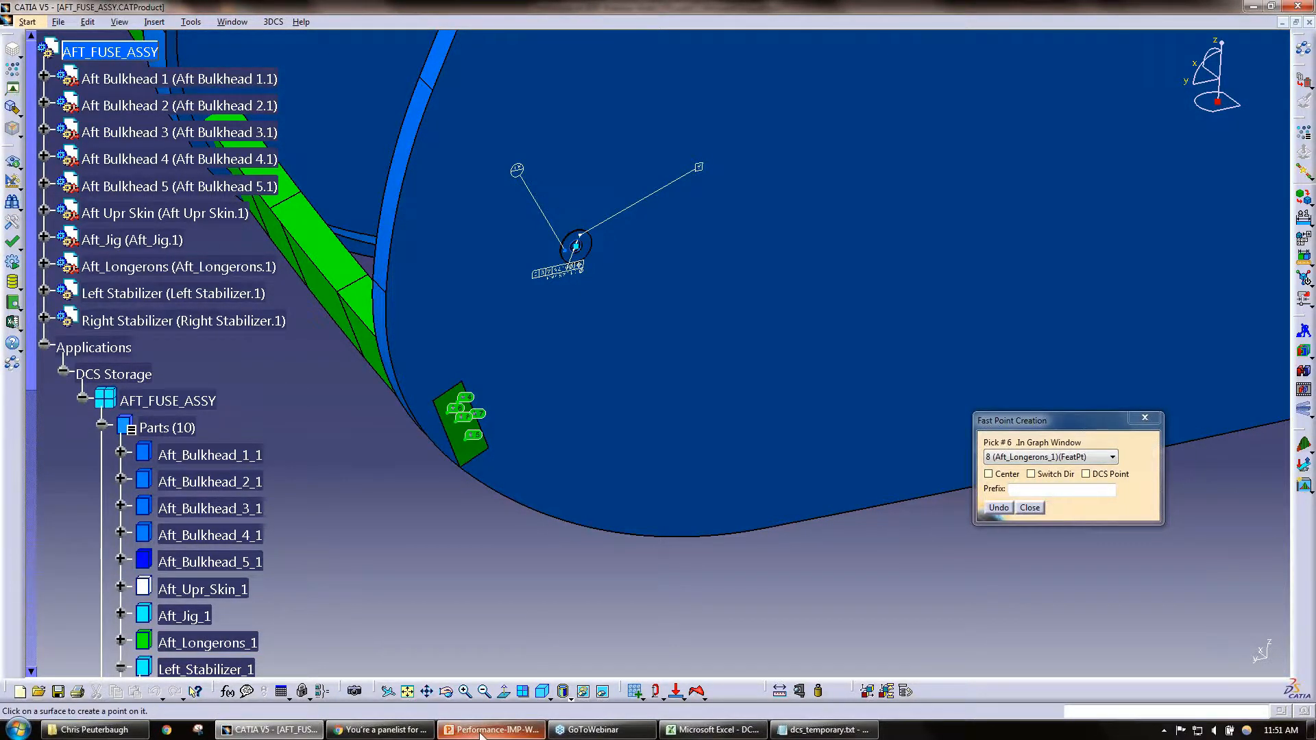
Step: Switch to PowerPoint, review the Extracting Embedded GD&T and Process Capability Database (PCDB) slides, and return to CATIA
{"action": "mouse_move", "coordinate": [479, 734]}
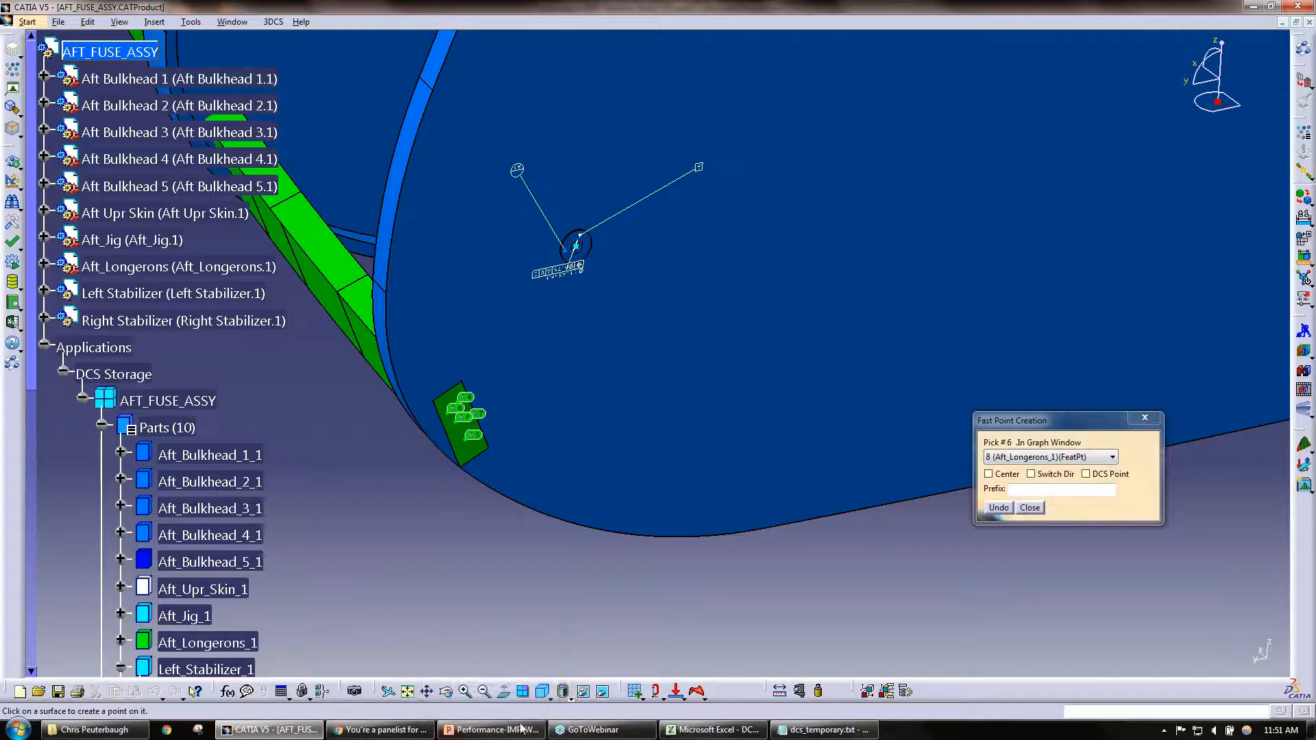
{"action": "left_click", "coordinate": [492, 730]}
{"action": "left_click", "coordinate": [31, 217]}
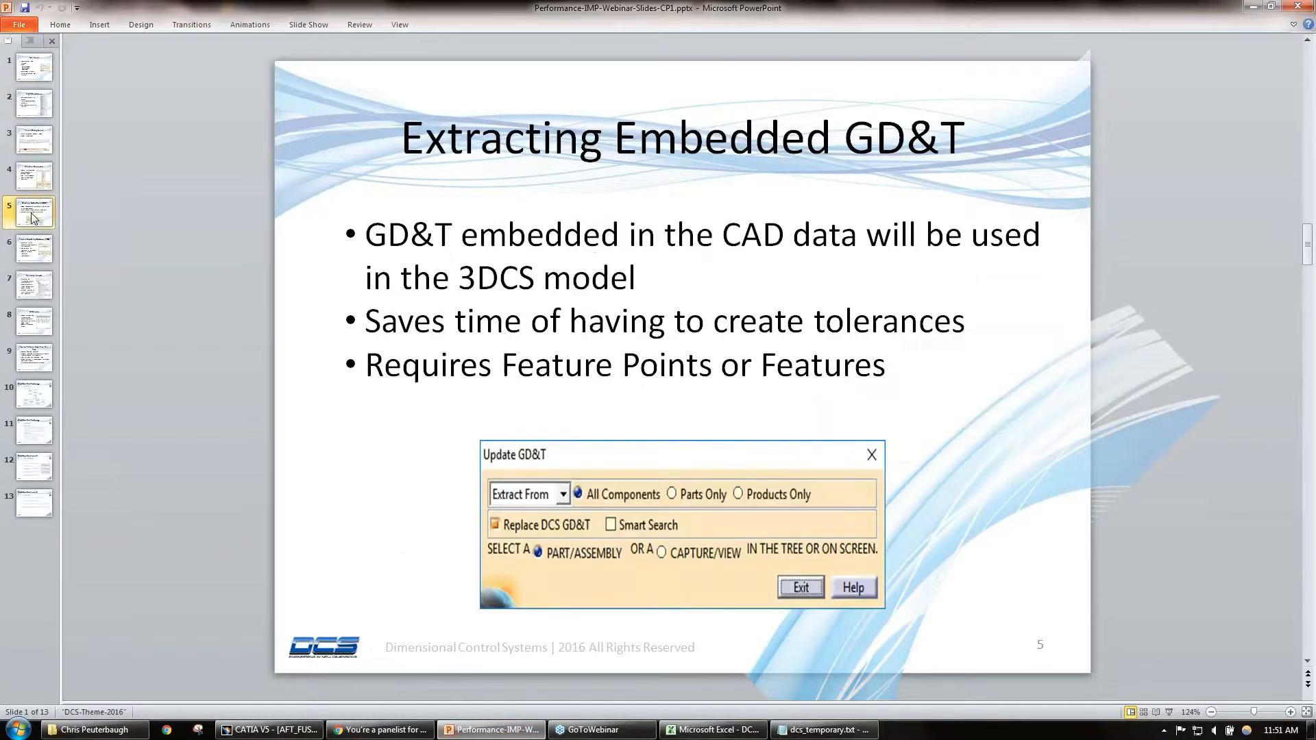
{"action": "left_click", "coordinate": [35, 251]}
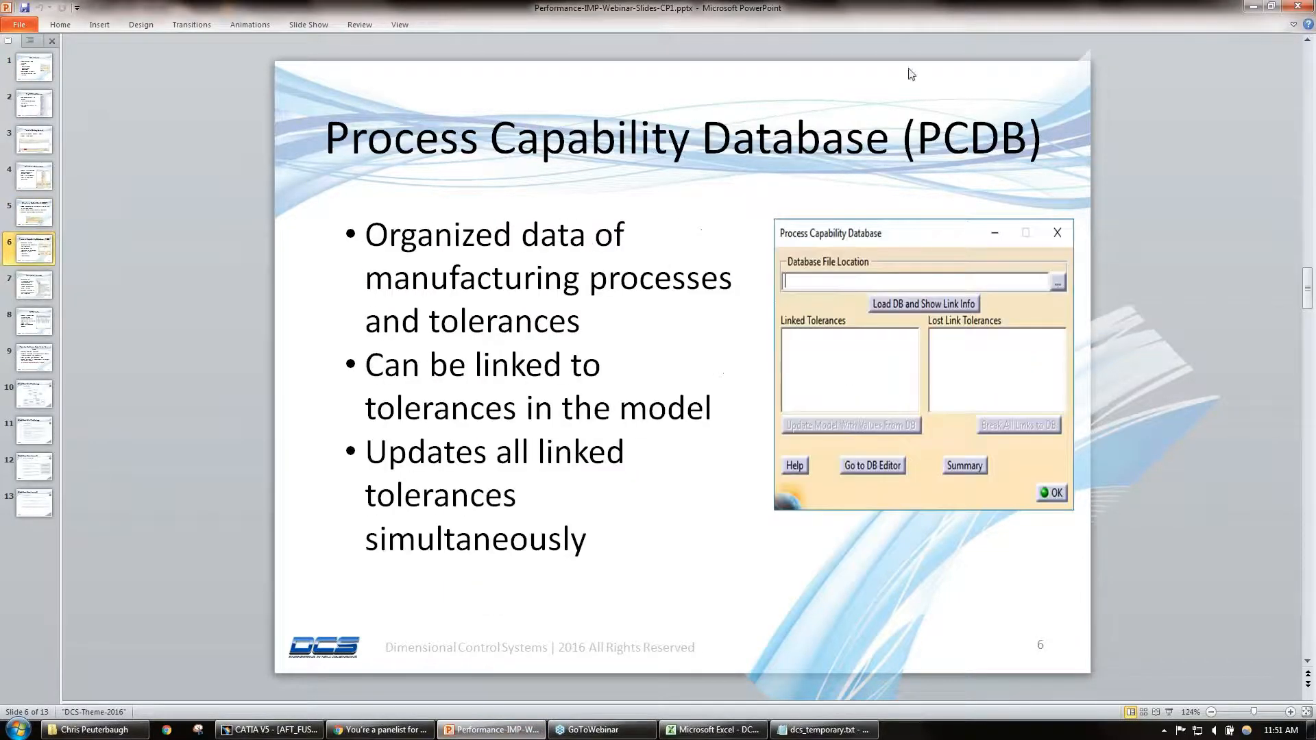
{"action": "left_click", "coordinate": [1249, 9]}
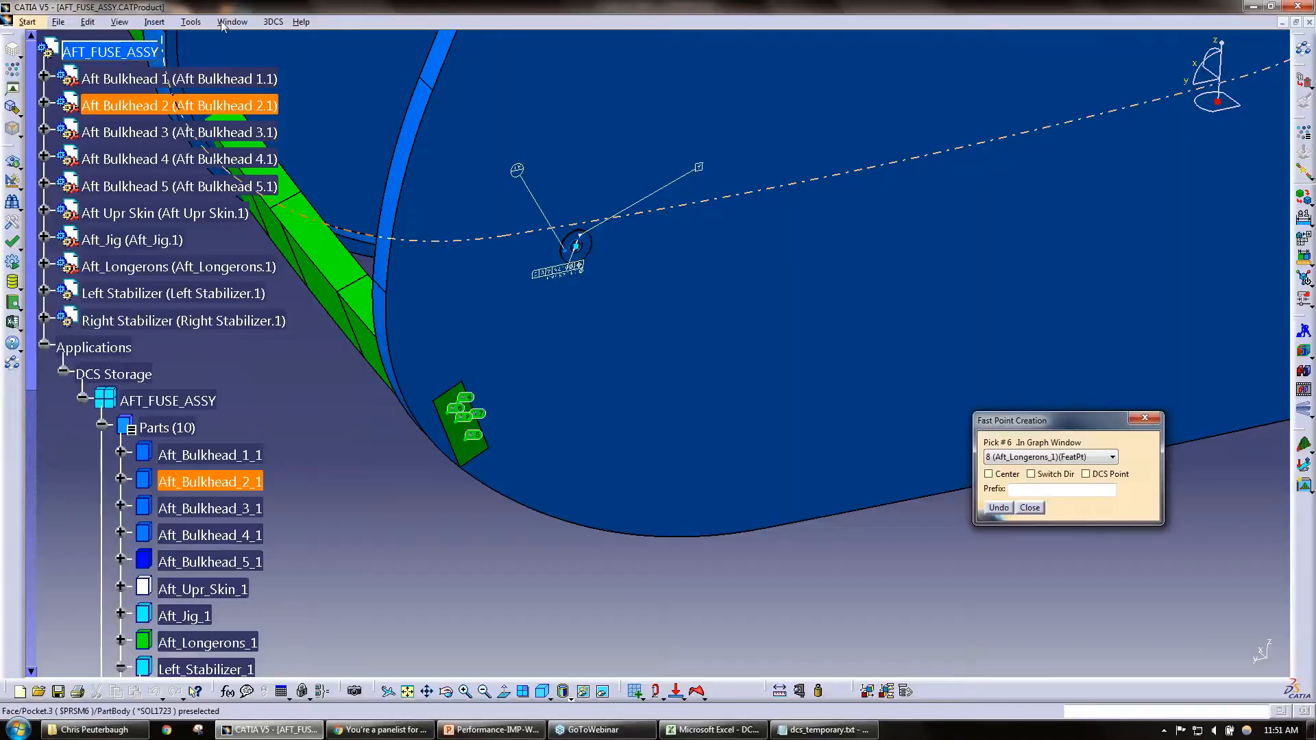
Step: Finish the feature point creation and start the Measure Generator
{"action": "left_click", "coordinate": [1031, 507]}
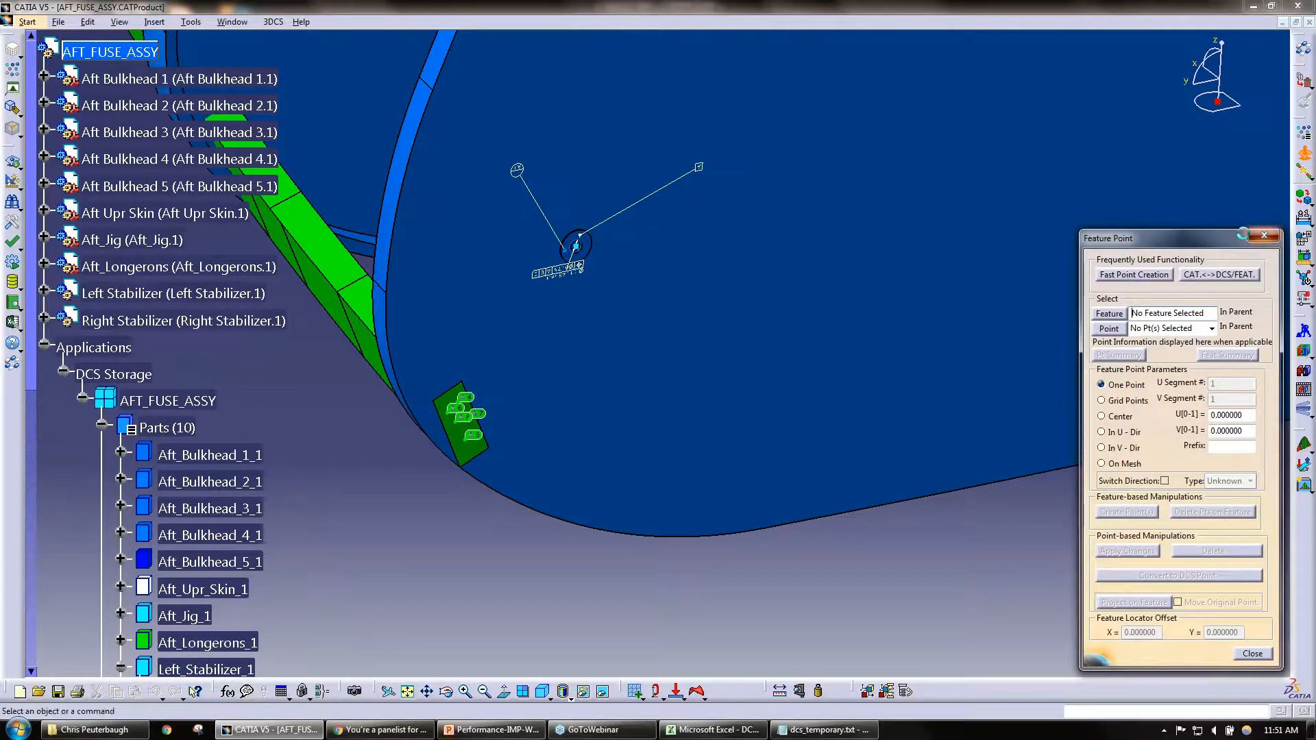
{"action": "left_click", "coordinate": [1274, 235]}
{"action": "left_click", "coordinate": [273, 22]}
{"action": "mouse_move", "coordinate": [330, 91]}
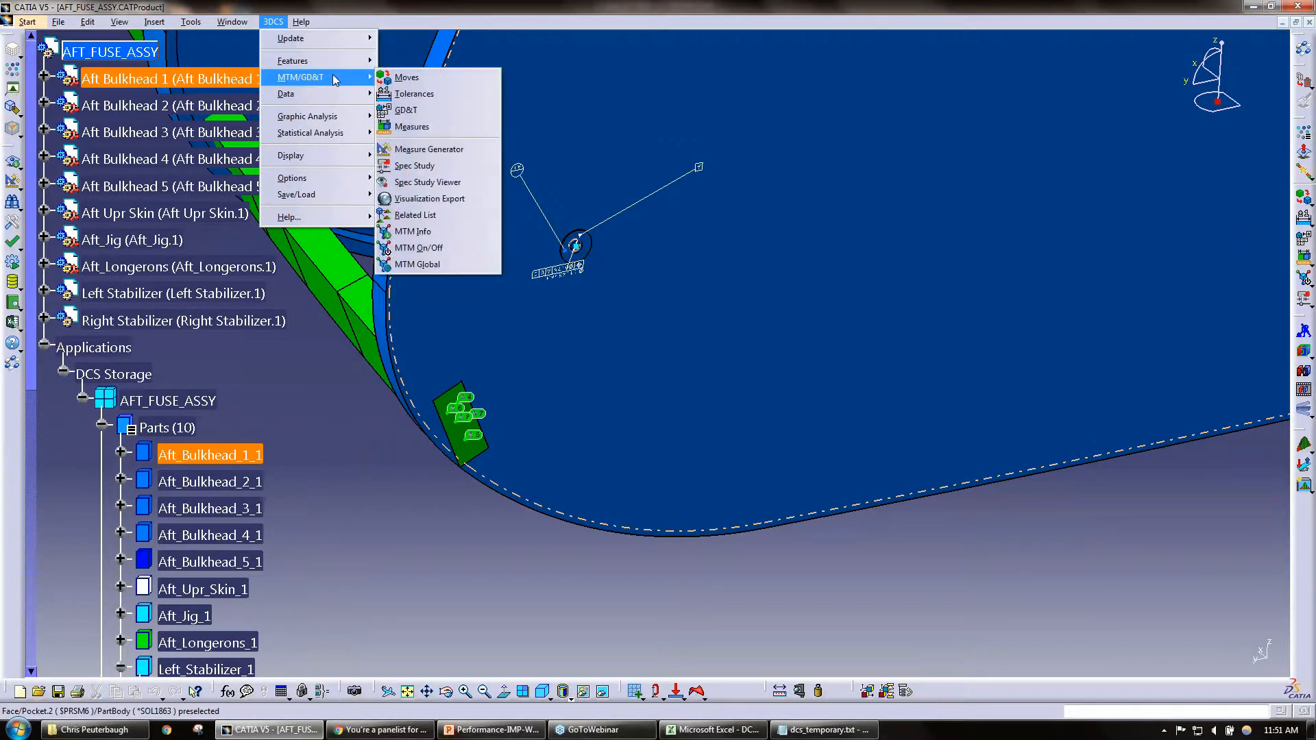
{"action": "left_click", "coordinate": [429, 149]}
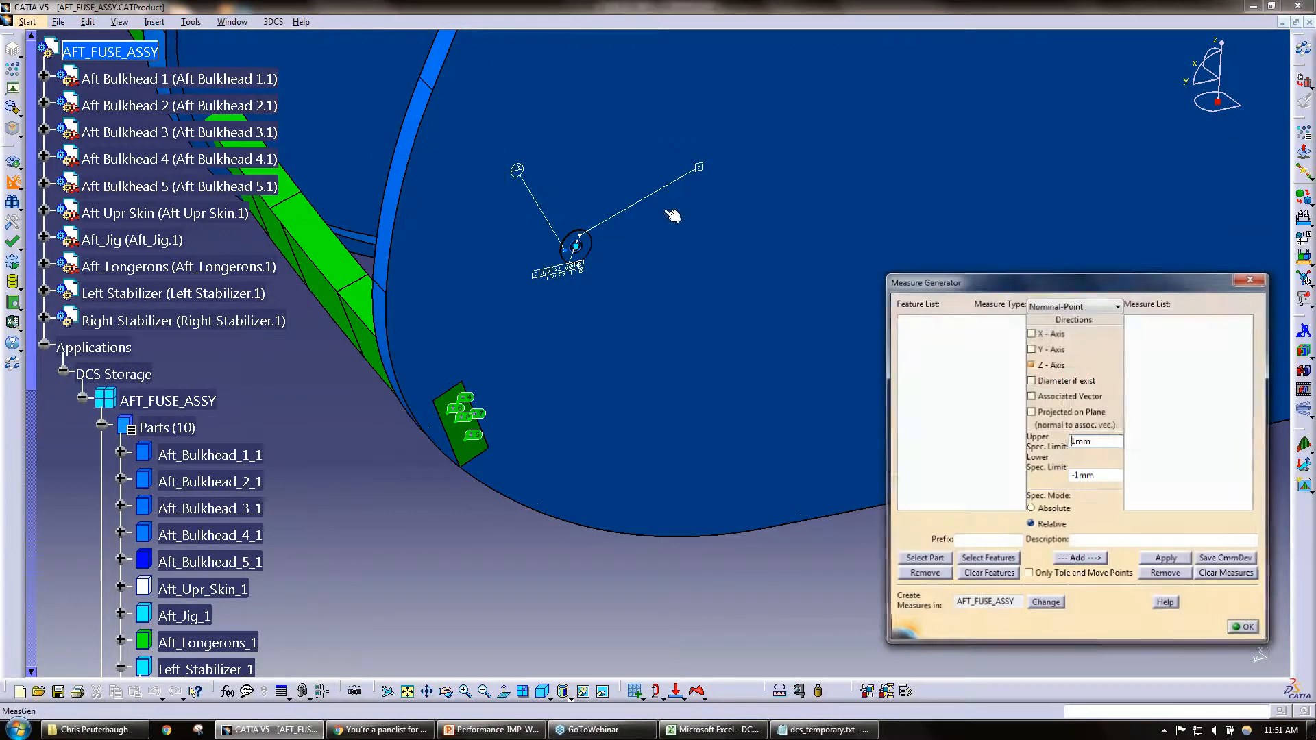
Step: Load the features of Aft Bulkhead 1 into the Measure Generator, keeping Nominal-Point as the measure type
{"action": "left_click", "coordinate": [1084, 308]}
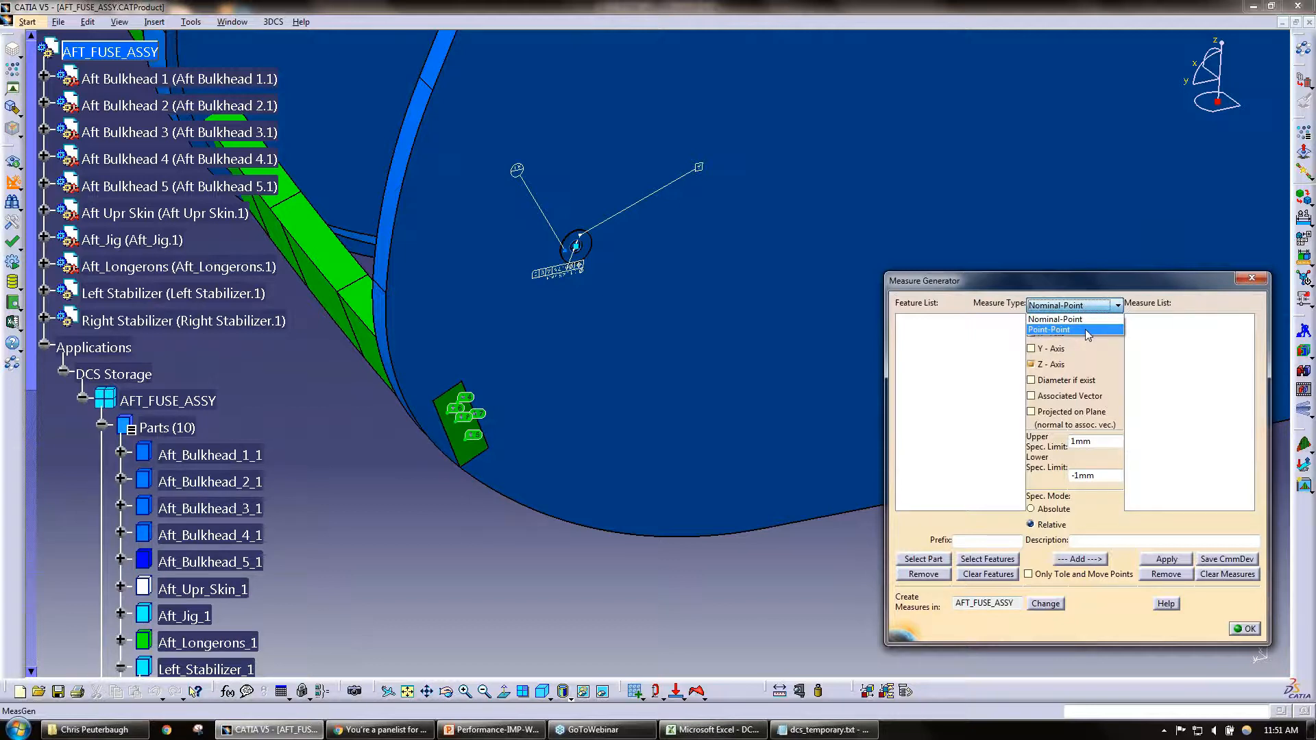
{"action": "left_click", "coordinate": [1147, 375]}
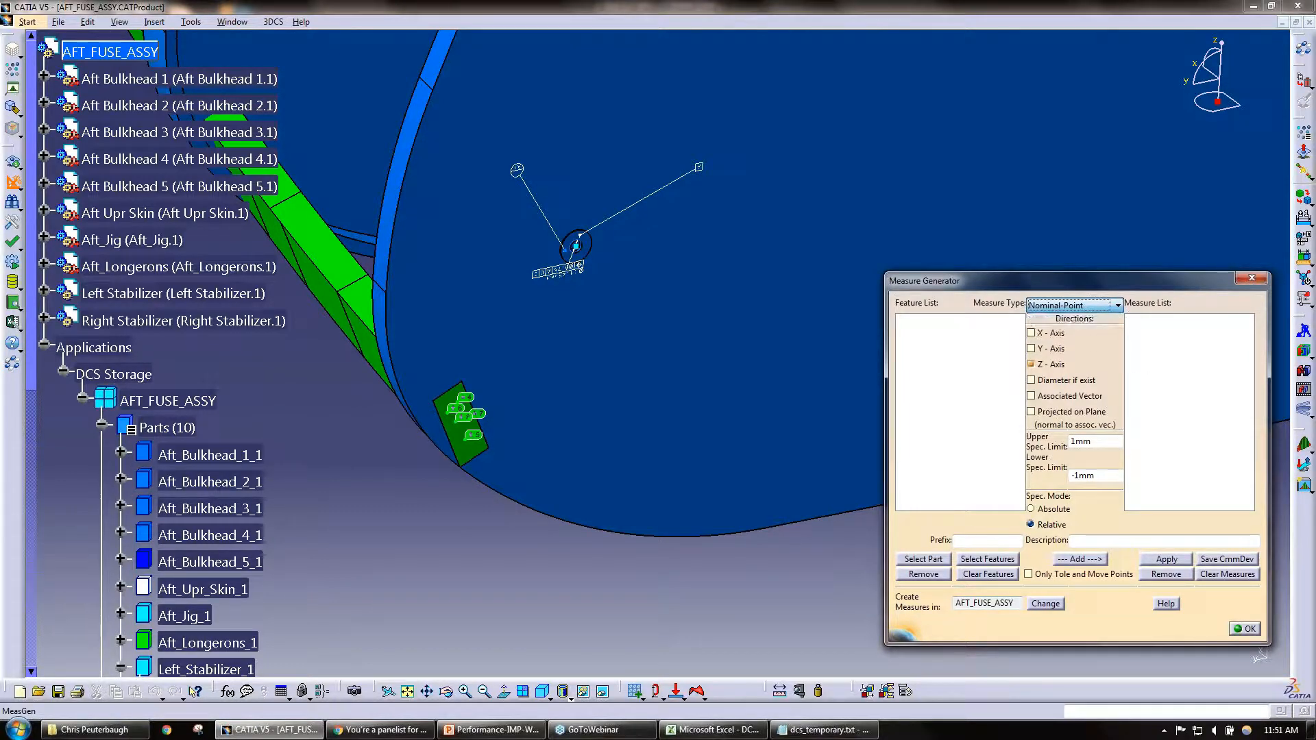
{"action": "left_click", "coordinate": [923, 559]}
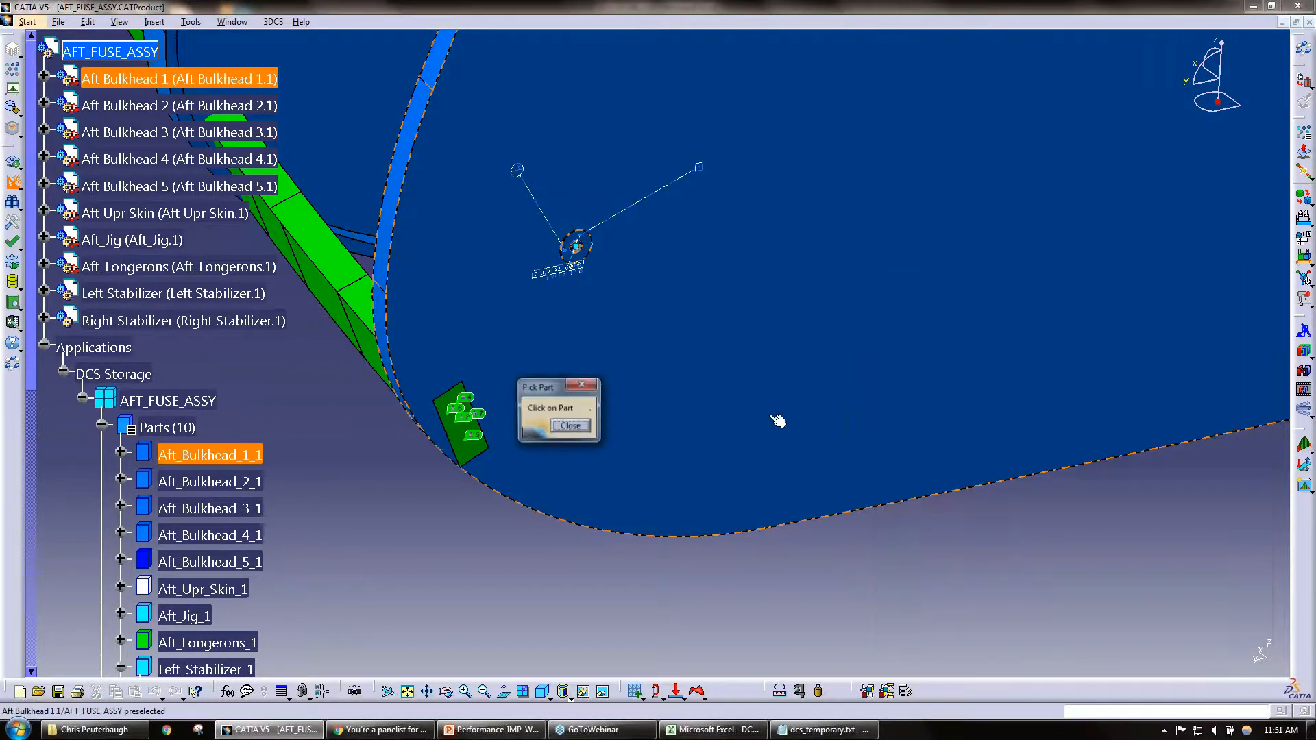
{"action": "left_click", "coordinate": [556, 421]}
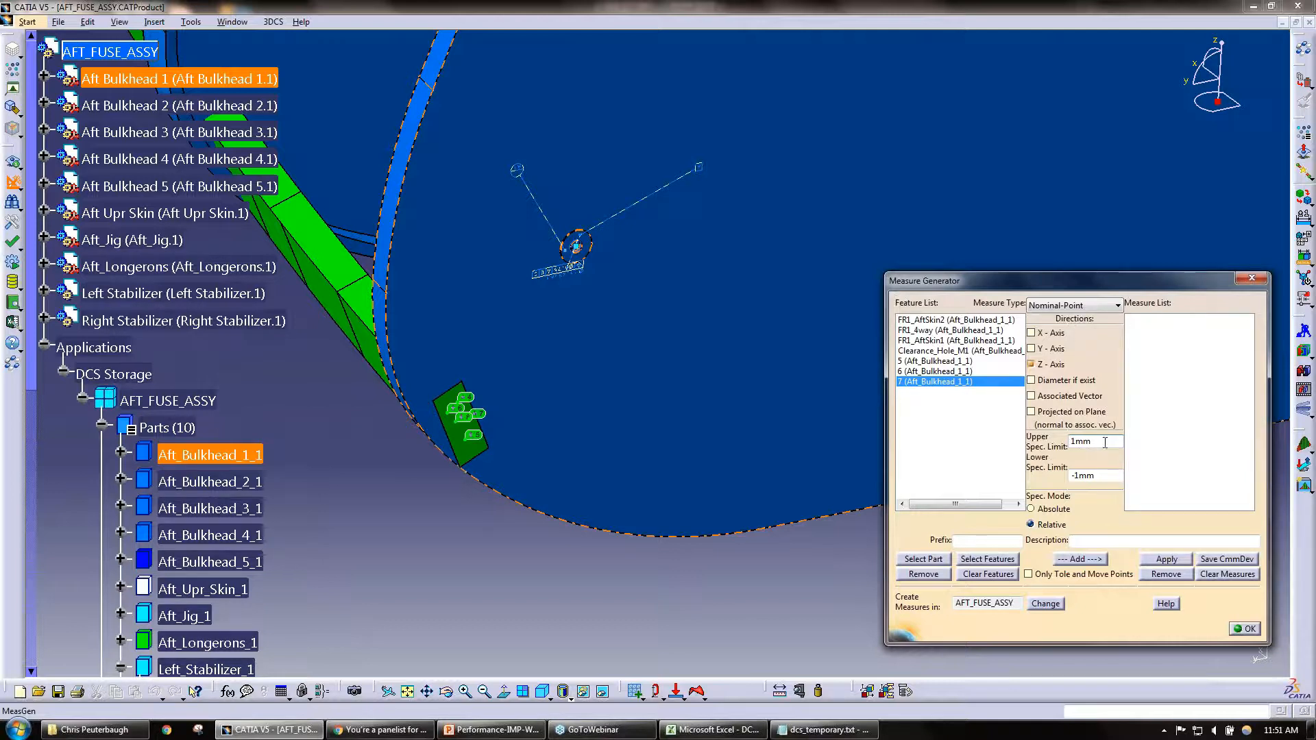
Step: Select the features from FR1_AftSkin1 through 7 and add X-Axis to the measure directions
{"action": "left_click_drag", "start_coordinate": [1096, 442], "coordinate": [1034, 442]}
{"action": "left_click", "coordinate": [963, 340], "text": "shift"}
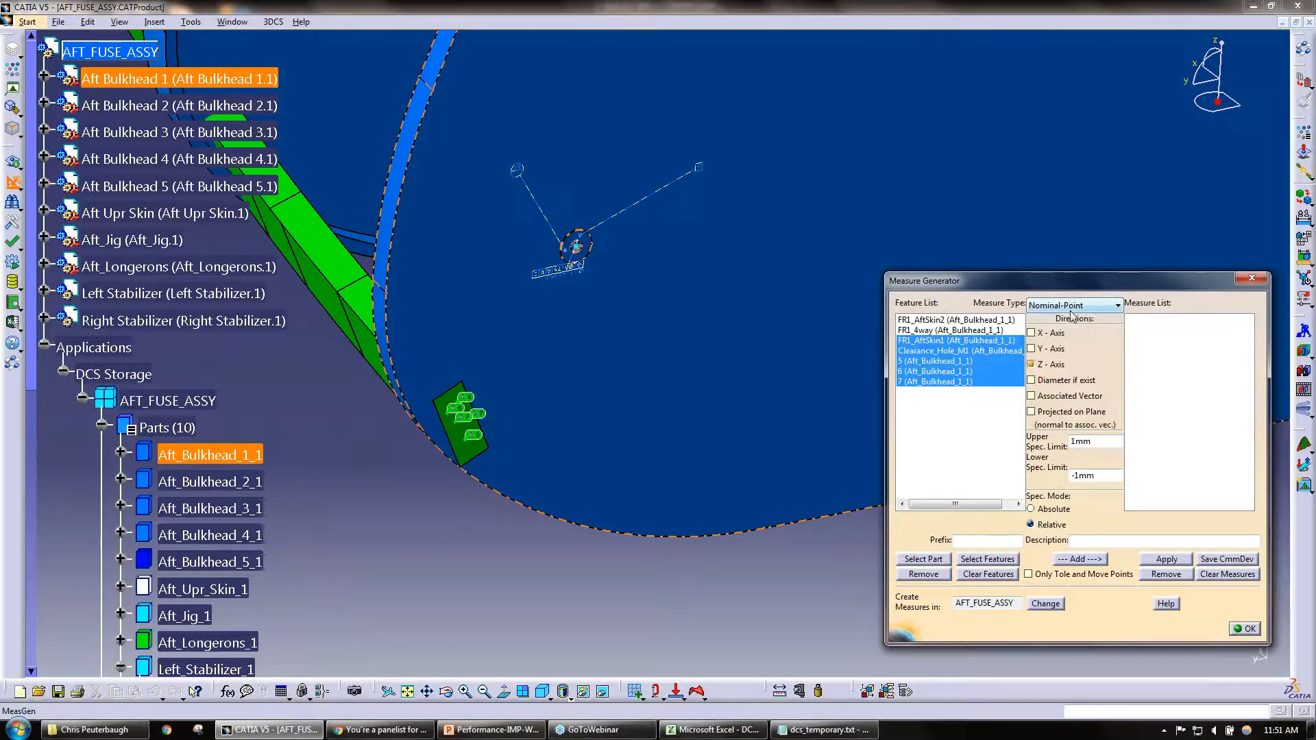
{"action": "left_click", "coordinate": [1062, 334]}
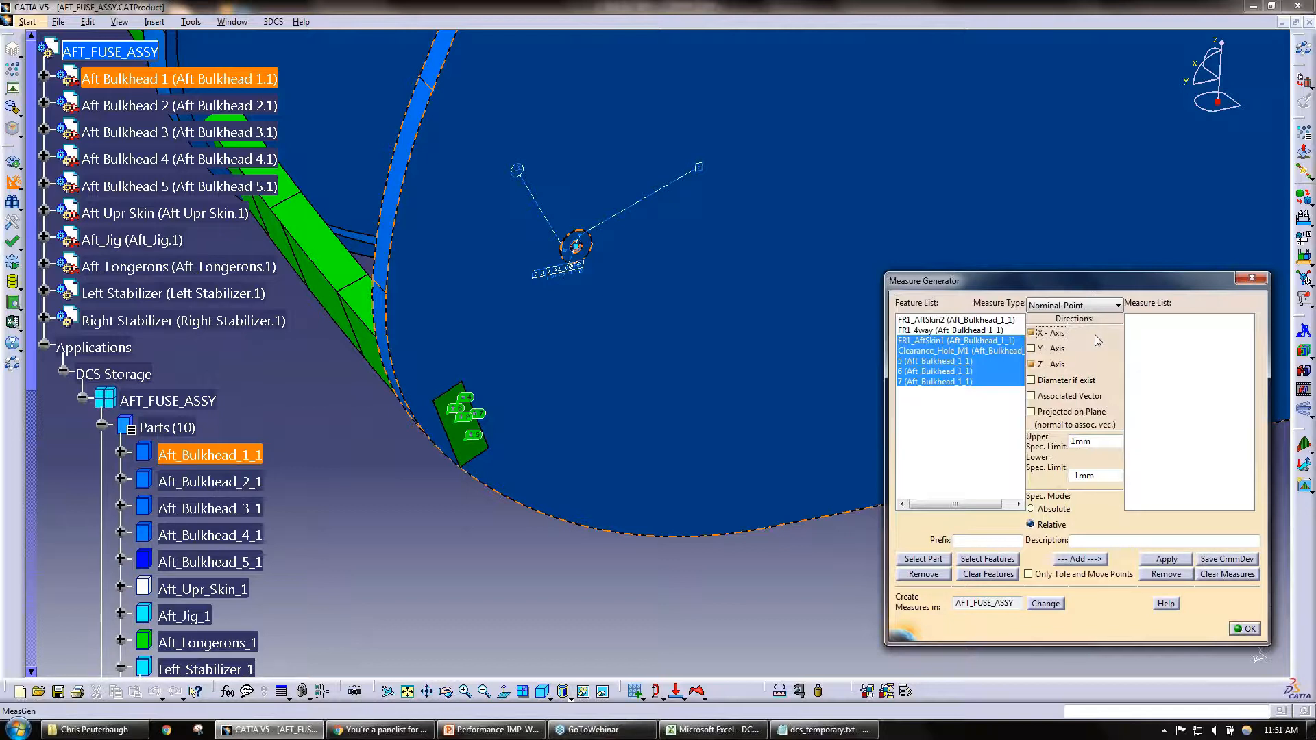
Step: Switch the measure type to Point-Point and back to Nominal-Point
{"action": "left_click", "coordinate": [1062, 306]}
{"action": "left_click", "coordinate": [1067, 330]}
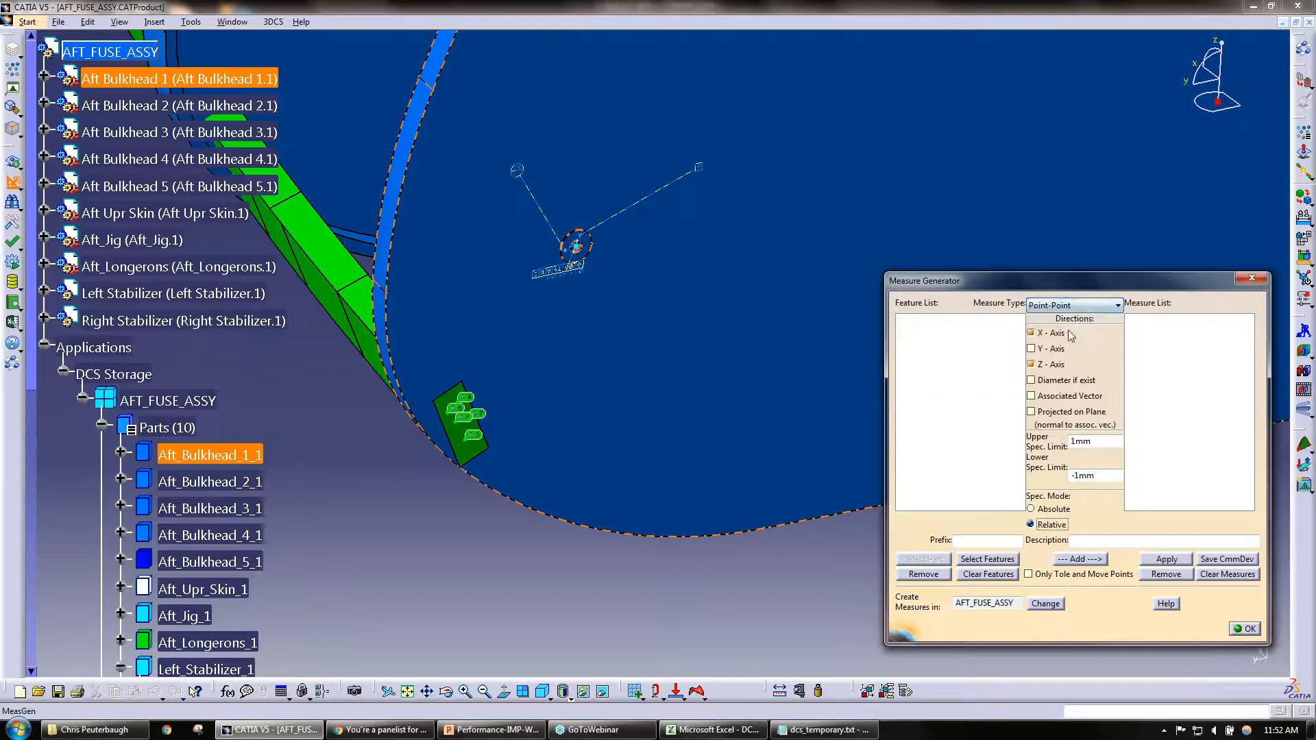
{"action": "left_click", "coordinate": [1059, 307]}
{"action": "left_click", "coordinate": [1054, 321]}
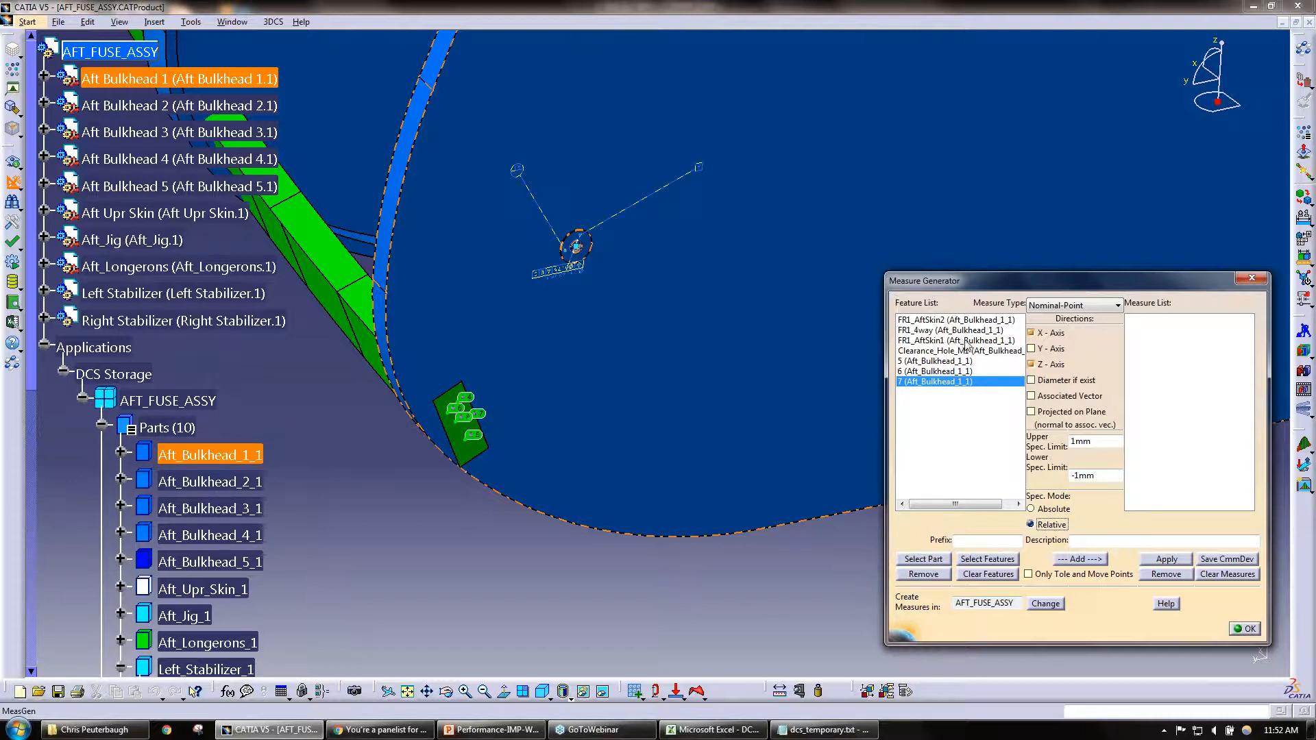
Step: Select the features FR1_AftSkin1, Clearance_Hole_M1, 6 and 7, and close the Measure Generator without adding measures
{"action": "left_click", "coordinate": [963, 371], "text": "ctrl"}
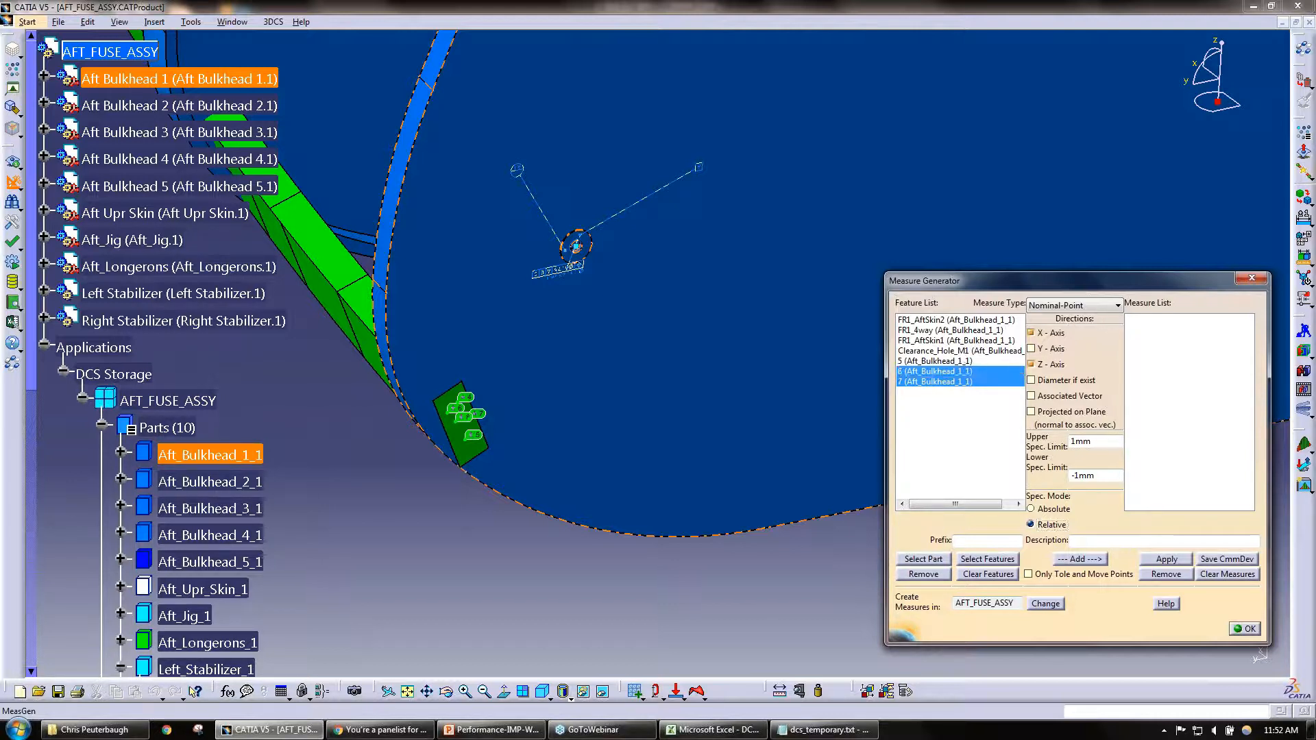
{"action": "left_click", "coordinate": [954, 340], "text": "ctrl"}
{"action": "left_click", "coordinate": [959, 349], "text": "ctrl"}
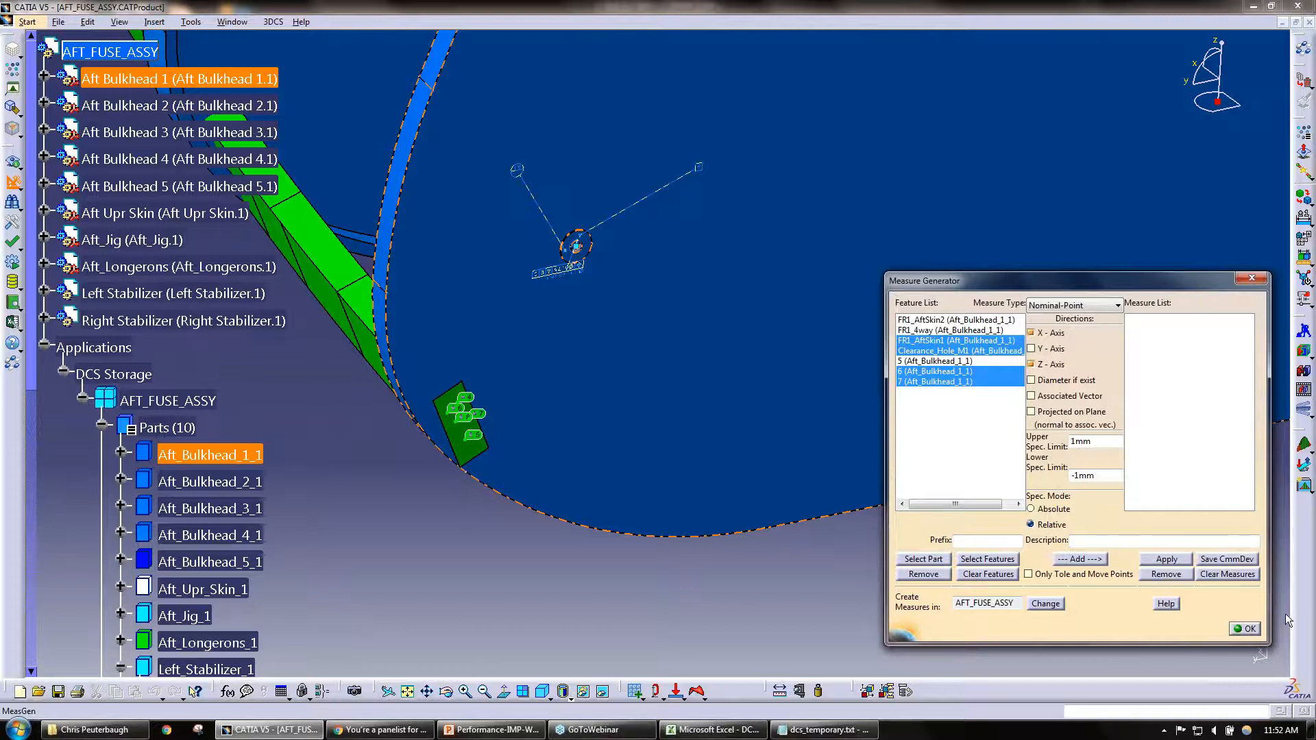
{"action": "left_click", "coordinate": [1249, 629]}
Step: Look through the process capability values in DCS_PCDB.csv in Excel and return to CATIA
{"action": "left_click", "coordinate": [738, 735]}
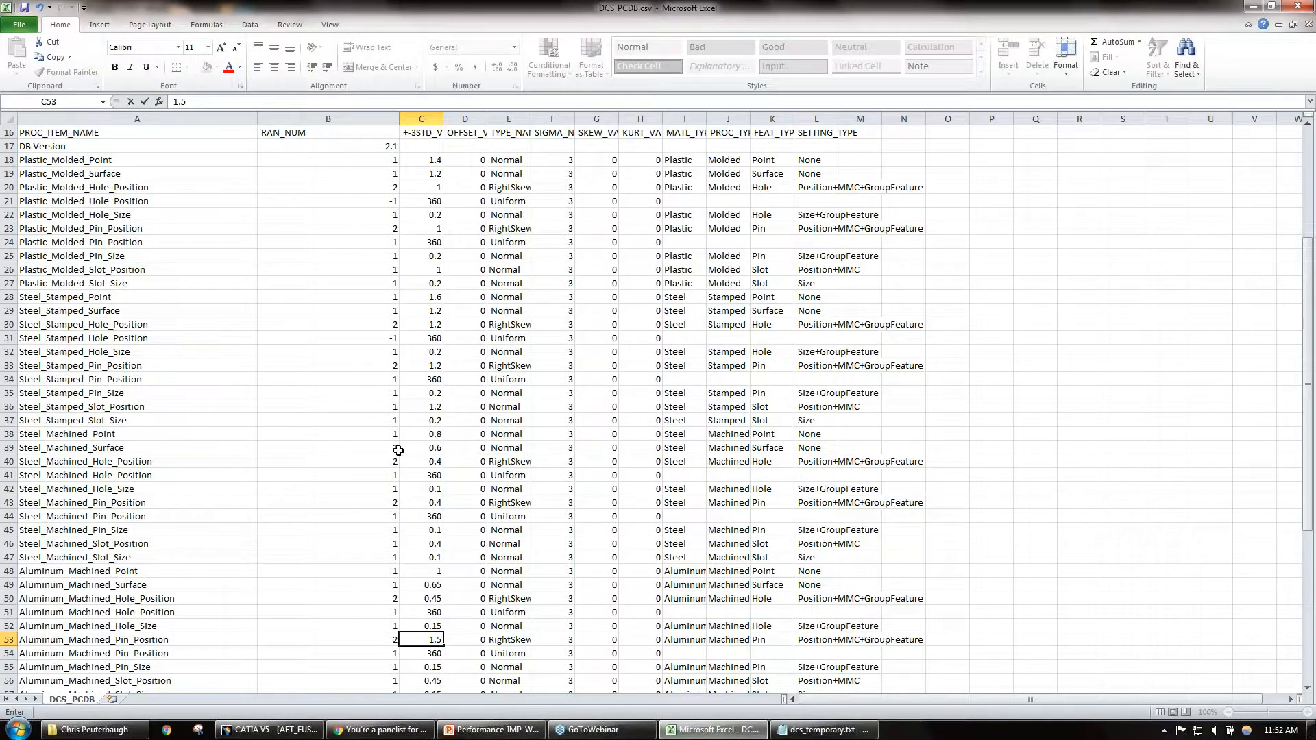
{"action": "scroll", "coordinate": [398, 449], "scroll_direction": "up", "scroll_amount": 5}
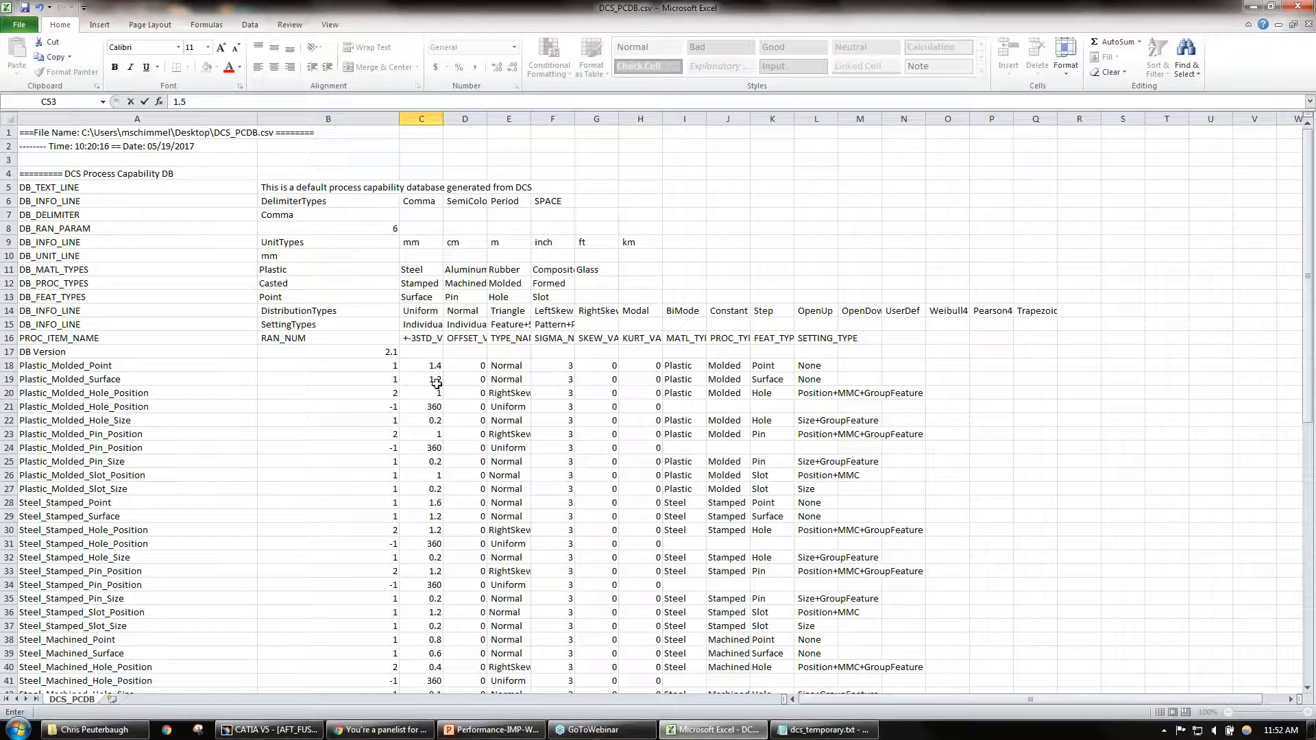
{"action": "mouse_move", "coordinate": [597, 733]}
{"action": "left_click", "coordinate": [292, 734]}
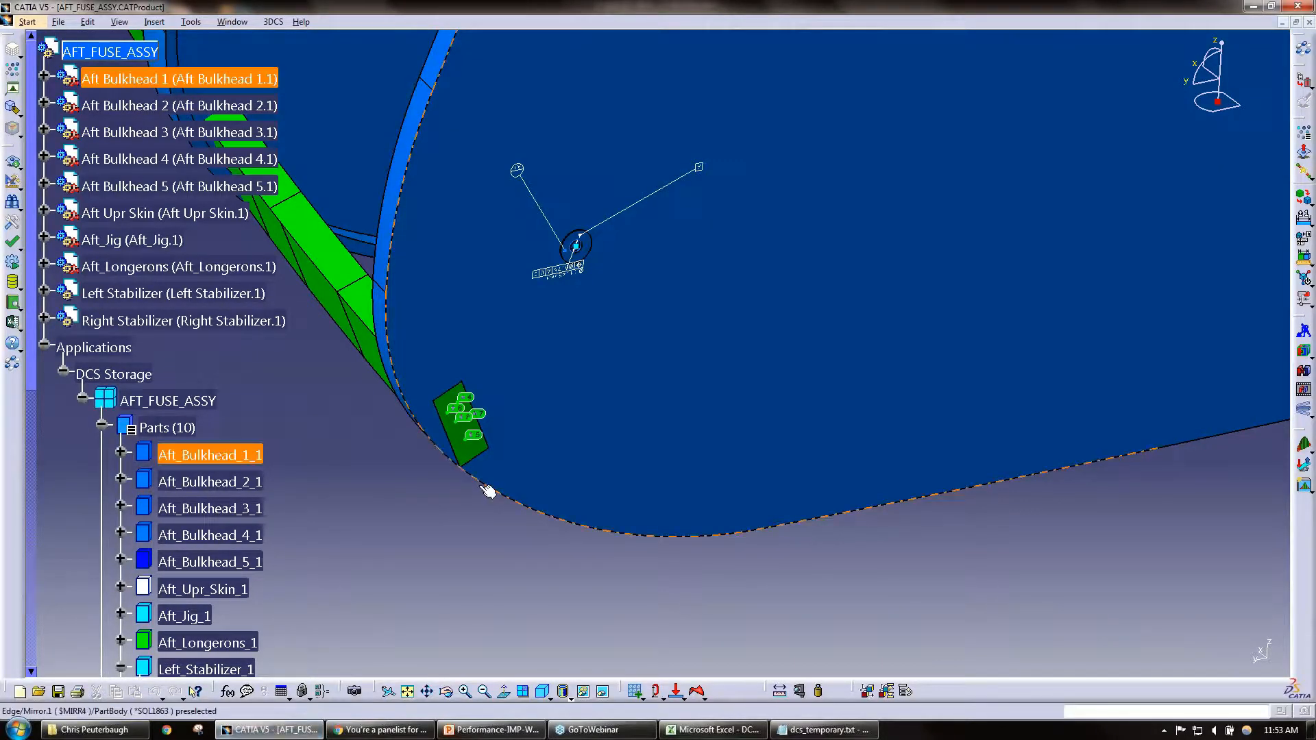
Step: Open the tolerance Tole51 of Rib2_LH_1 and its list of process capability database links
{"action": "middle_click_drag", "start_coordinate": [699, 318], "coordinate": [781, 610]}
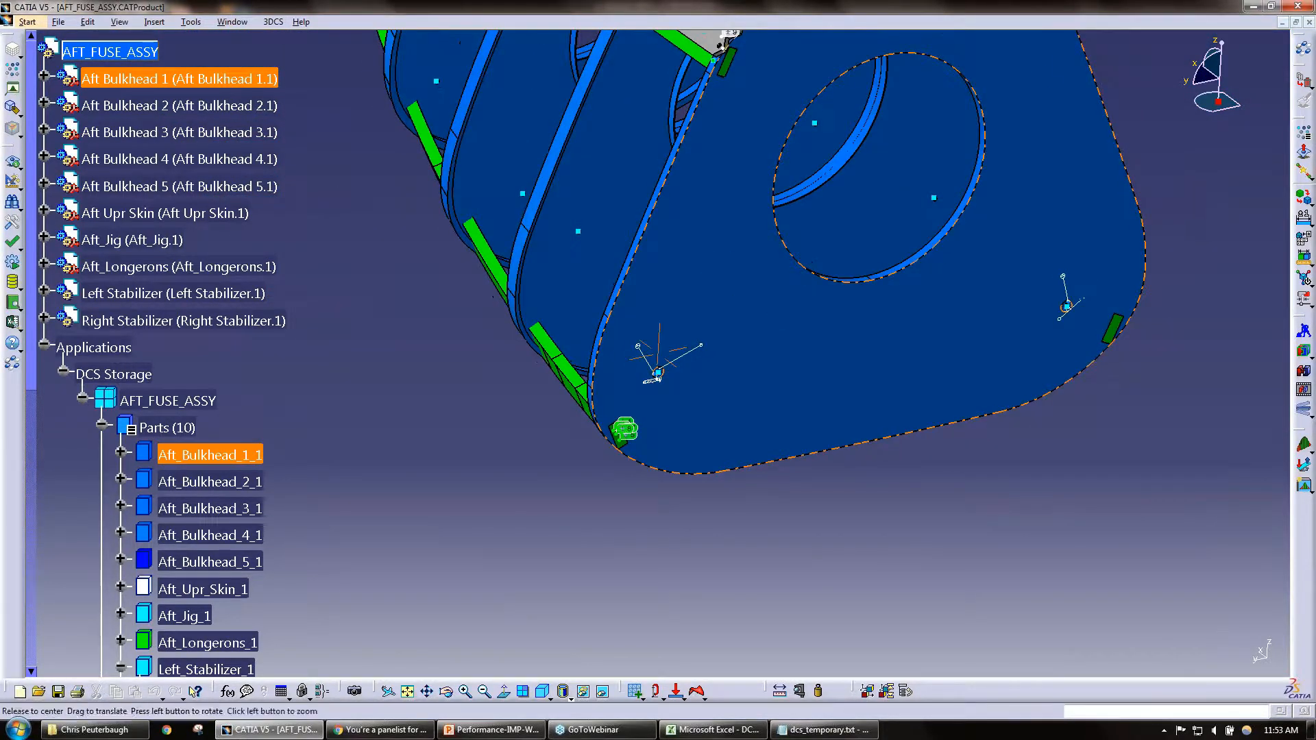
{"action": "middle_click_drag", "start_coordinate": [766, 313], "coordinate": [796, 420]}
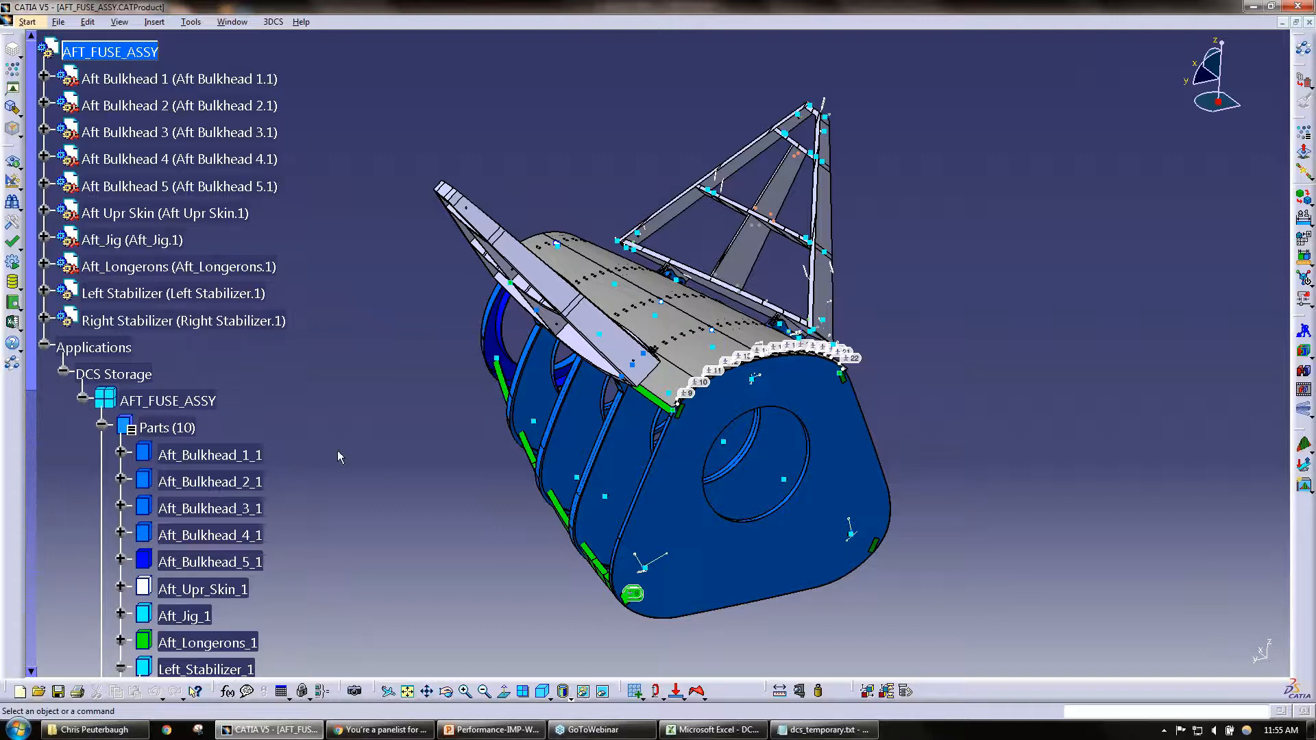
{"action": "scroll", "coordinate": [245, 444], "scroll_direction": "down", "scroll_amount": 6}
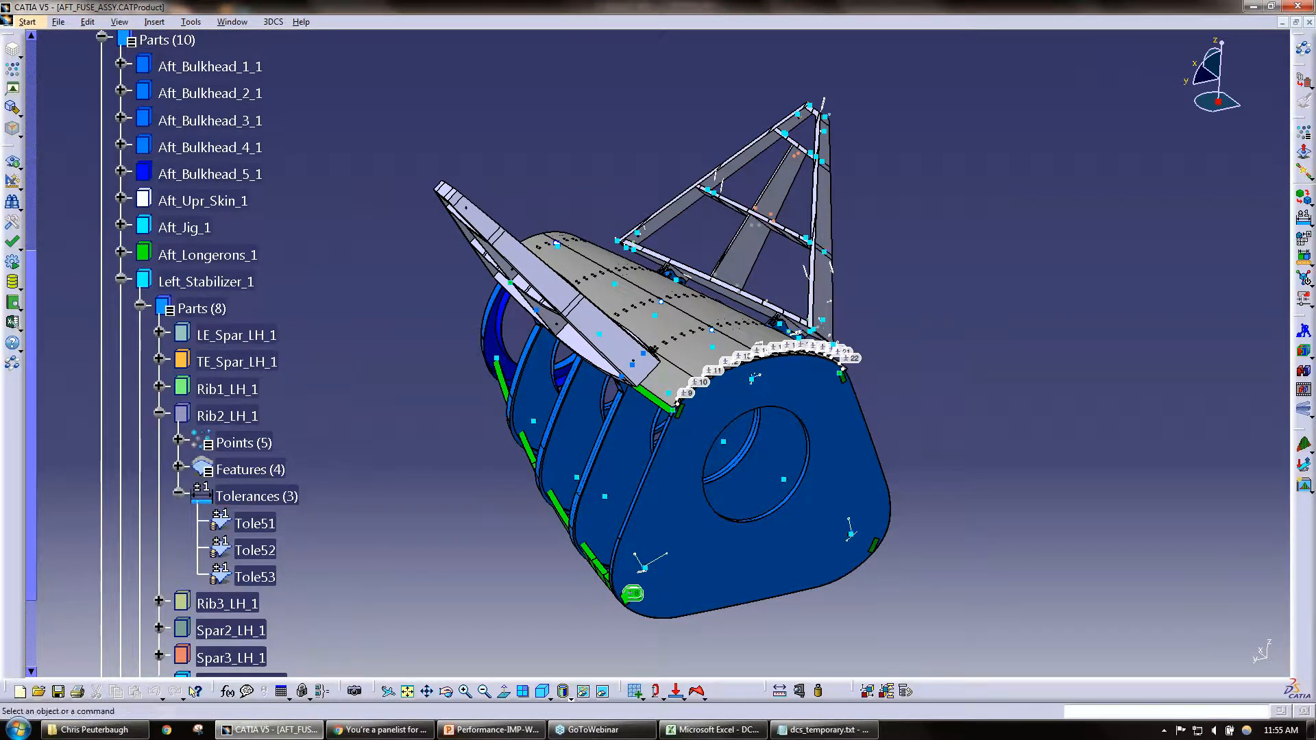
{"action": "double_click", "coordinate": [255, 523]}
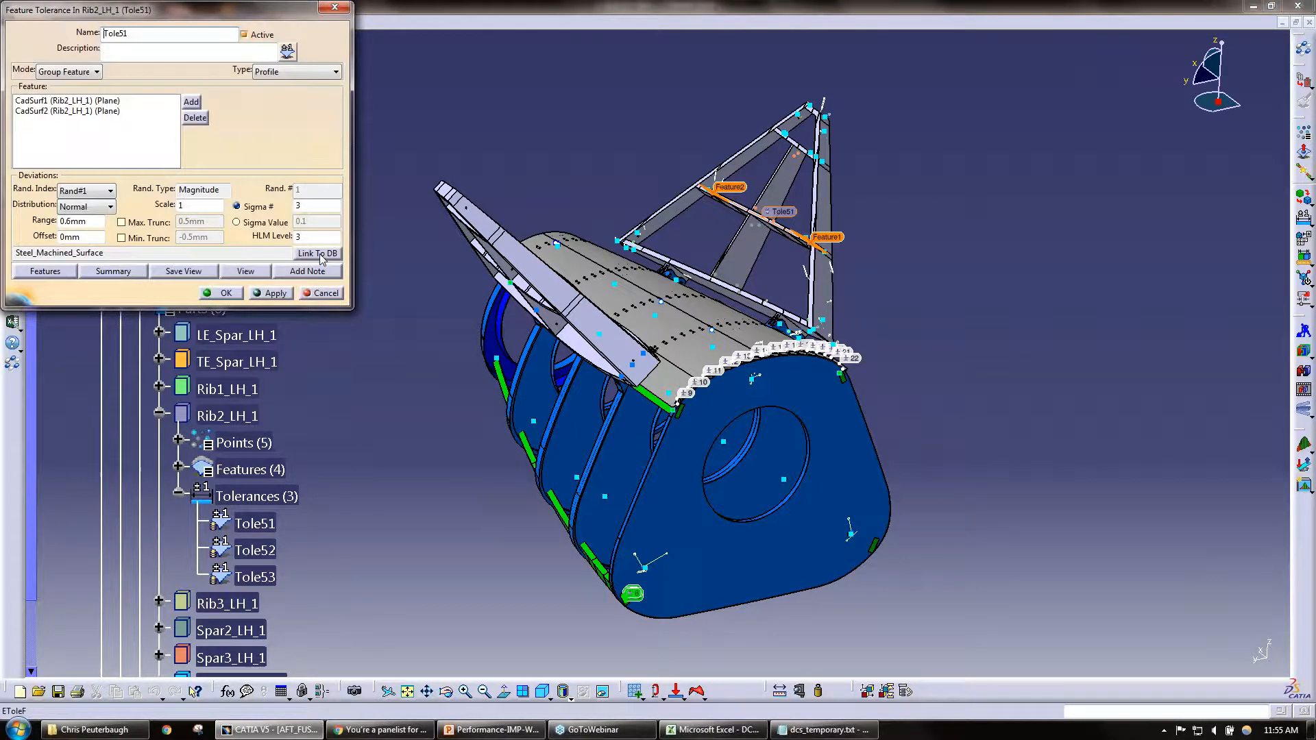
{"action": "left_click", "coordinate": [325, 254]}
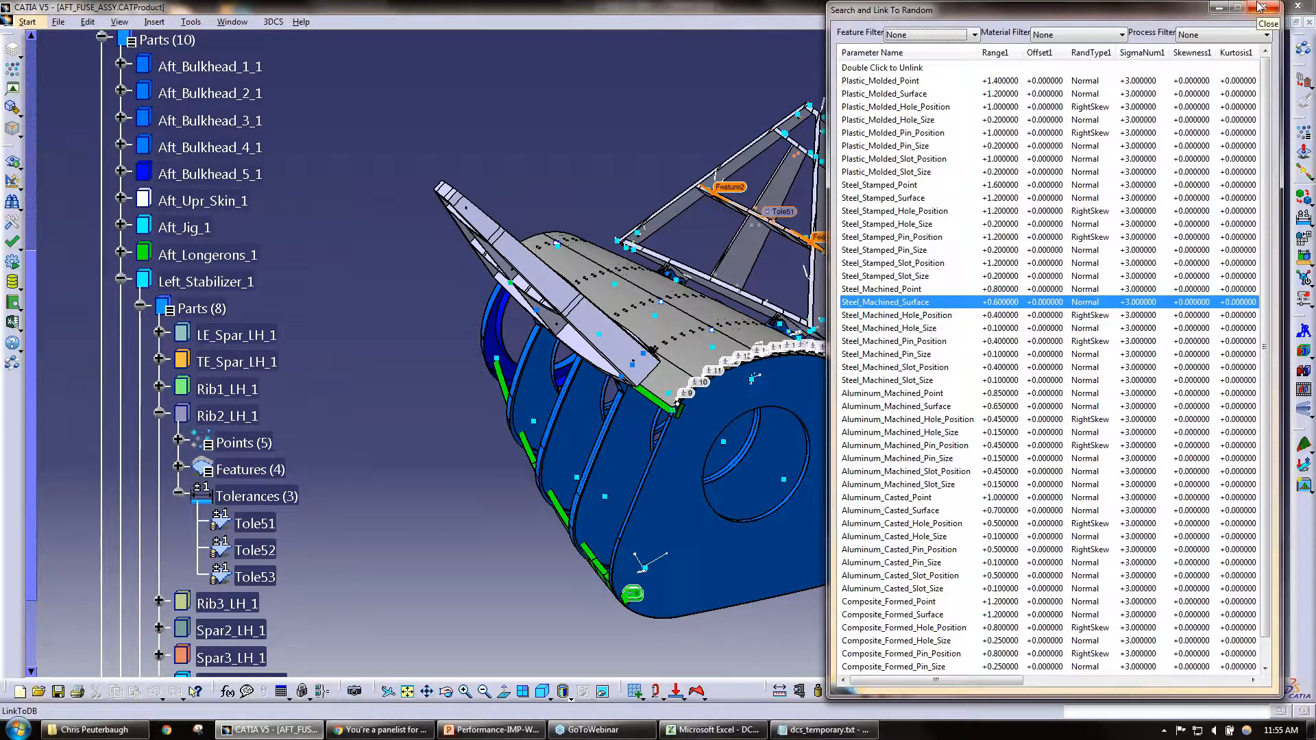
Step: Try the Point feature filter on the database list, reset it to None, and close the list and Tole51 unchanged
{"action": "scroll", "coordinate": [969, 457], "scroll_direction": "down", "scroll_amount": 1}
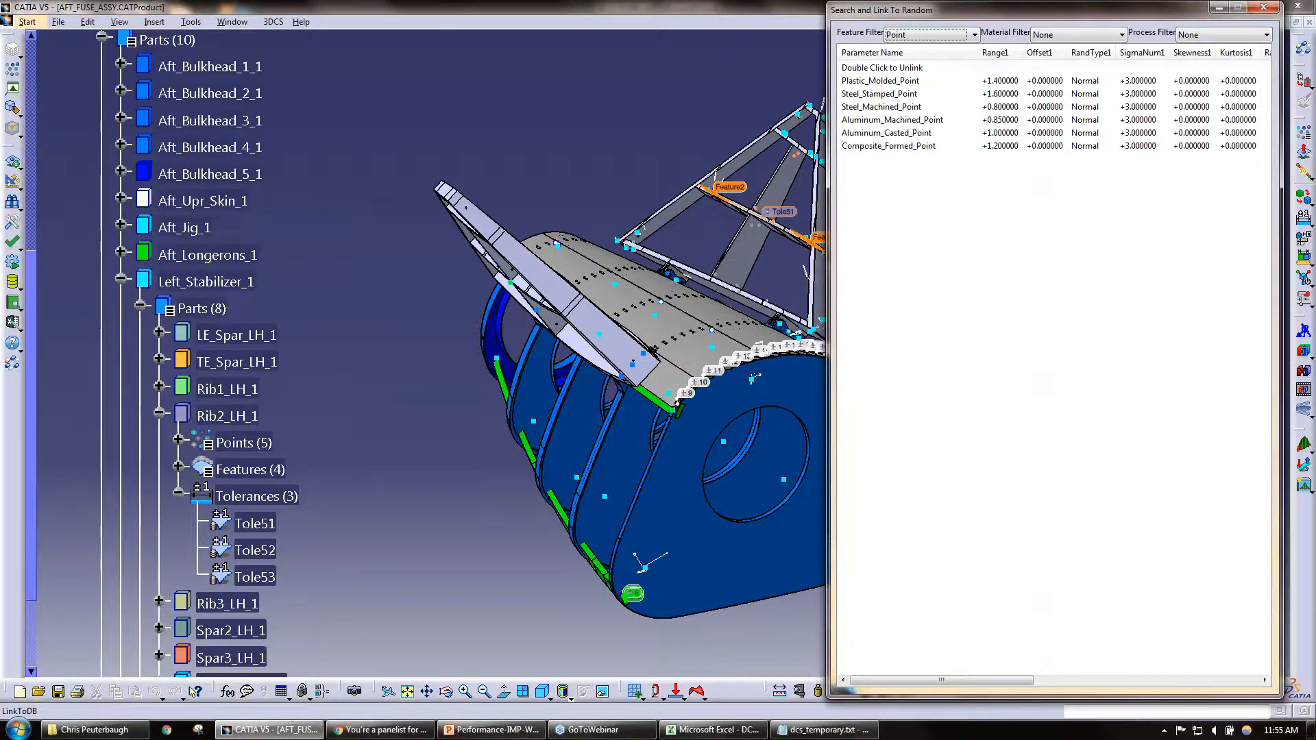
{"action": "scroll", "coordinate": [960, 196], "scroll_direction": "down", "scroll_amount": 2}
{"action": "scroll", "coordinate": [960, 195], "scroll_direction": "up", "scroll_amount": 3}
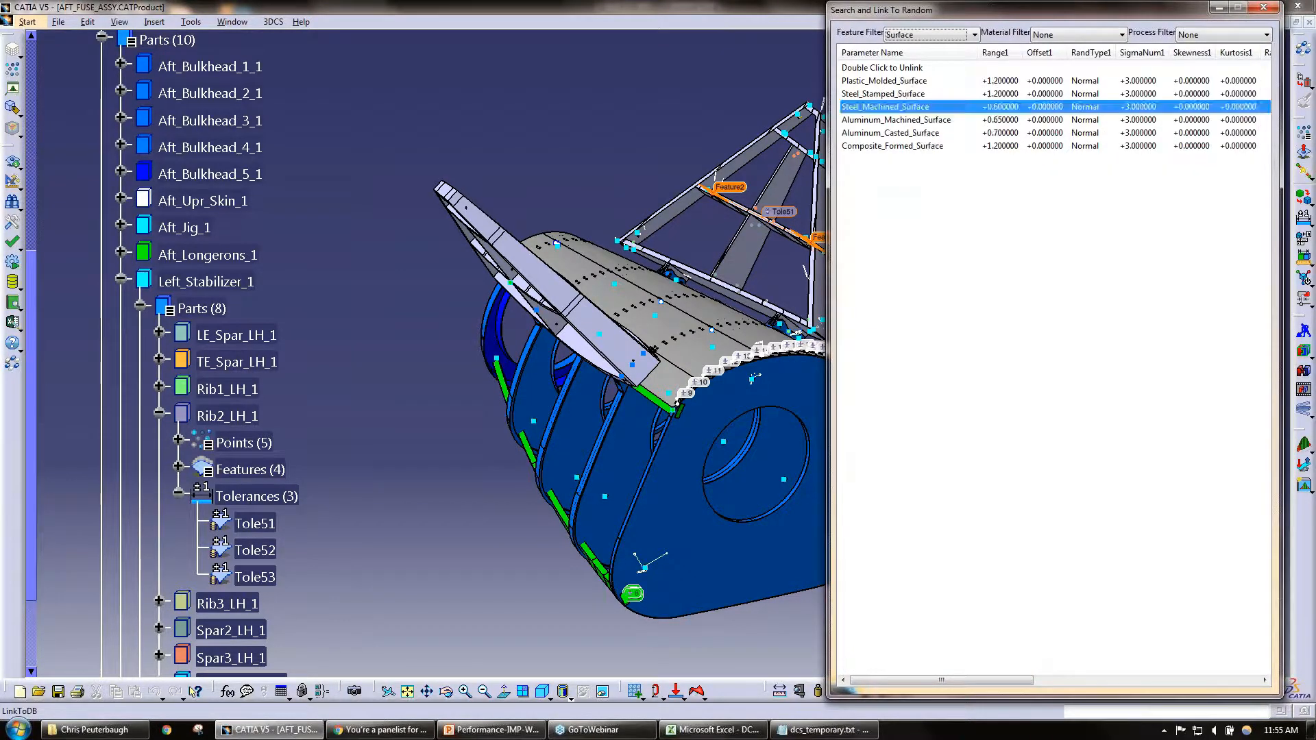
{"action": "left_click", "coordinate": [936, 36]}
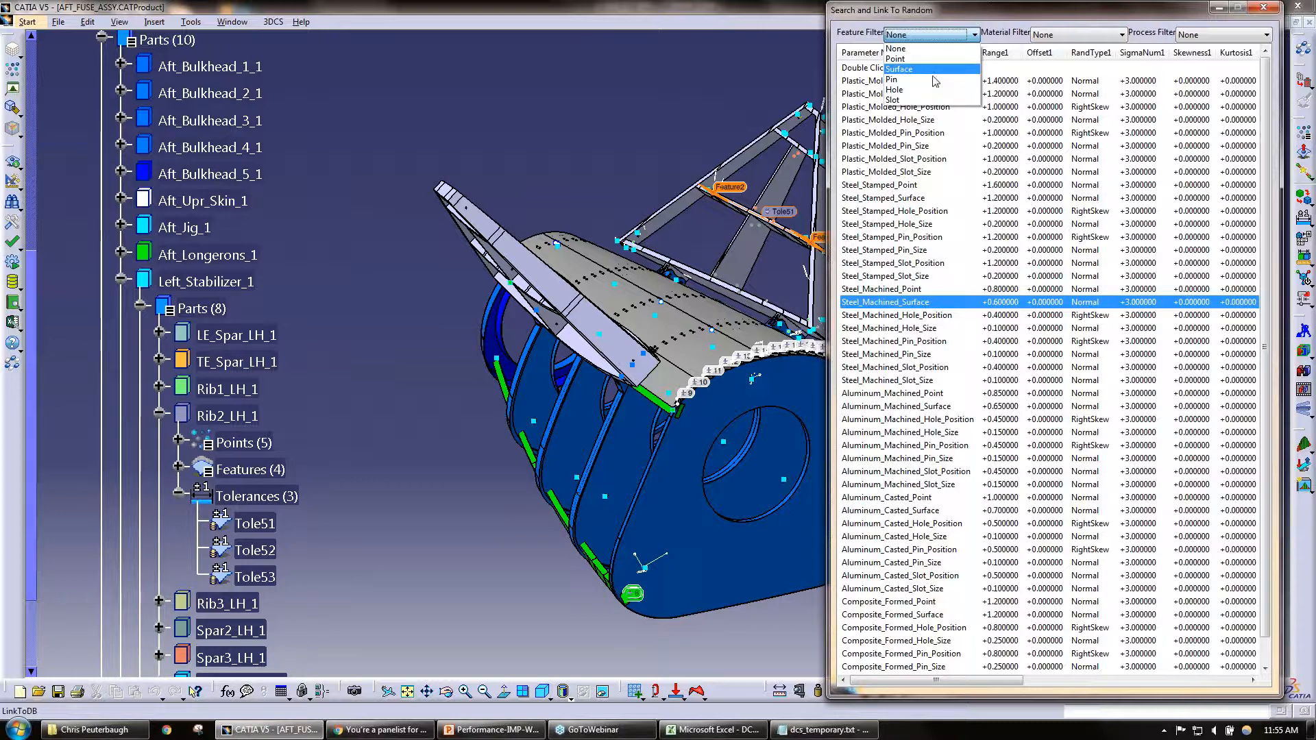
{"action": "left_click", "coordinate": [895, 48]}
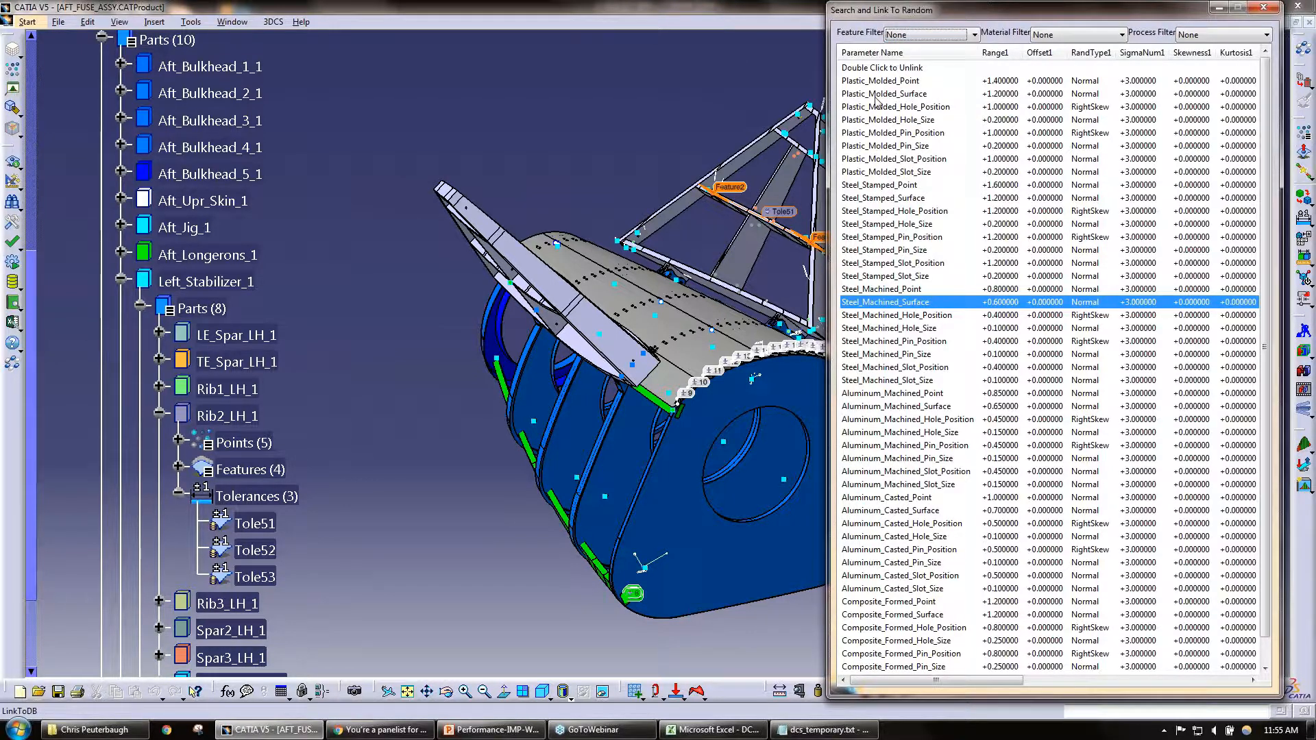
{"action": "left_click", "coordinate": [1264, 7]}
{"action": "left_click", "coordinate": [333, 8]}
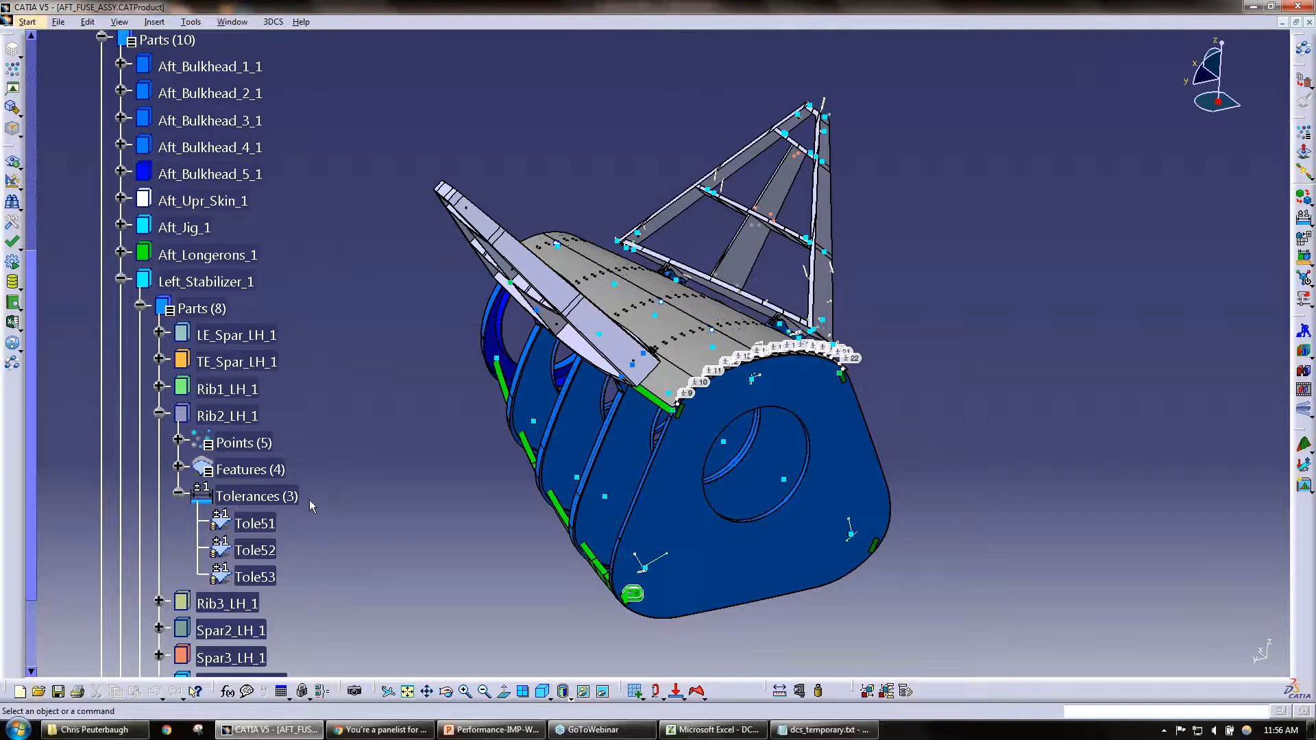
Step: Add a circular tolerance with default settings to Rib2_LH_1, reopen it to review its database link option, and close it unchanged
{"action": "double_click", "coordinate": [245, 496]}
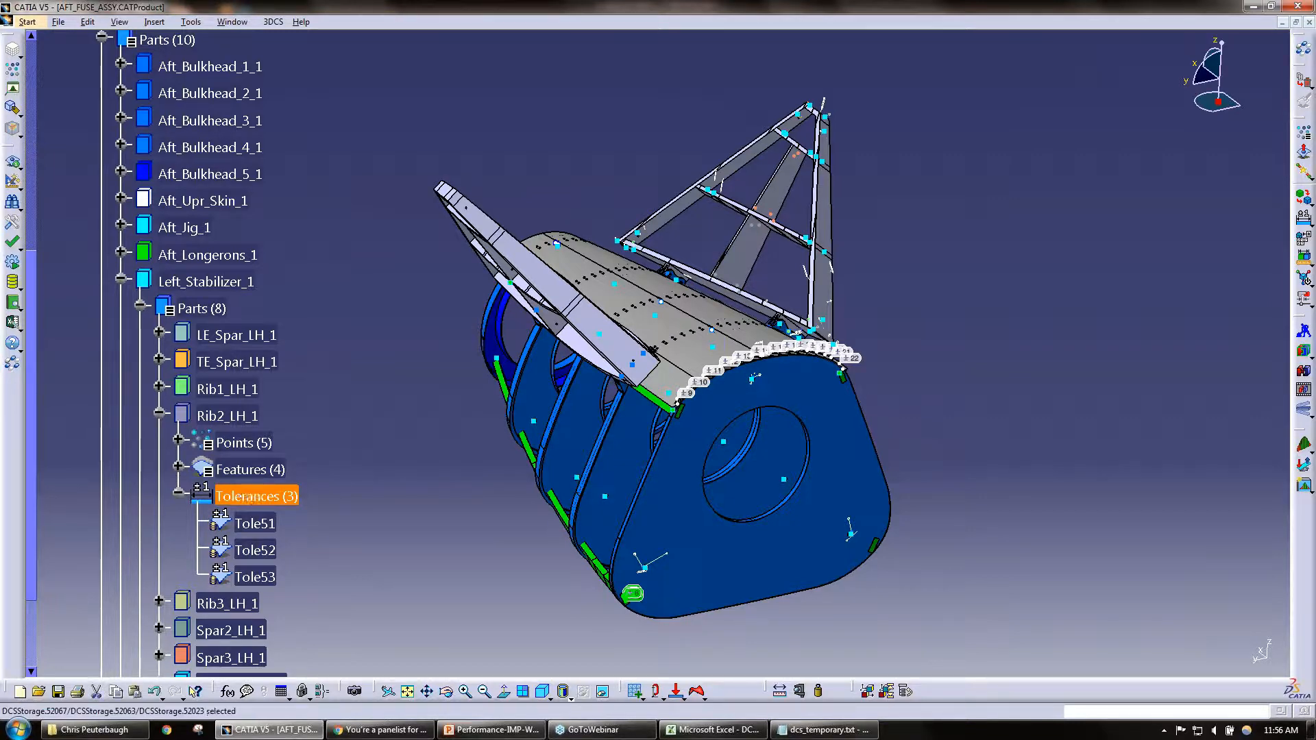
{"action": "left_click", "coordinate": [515, 352]}
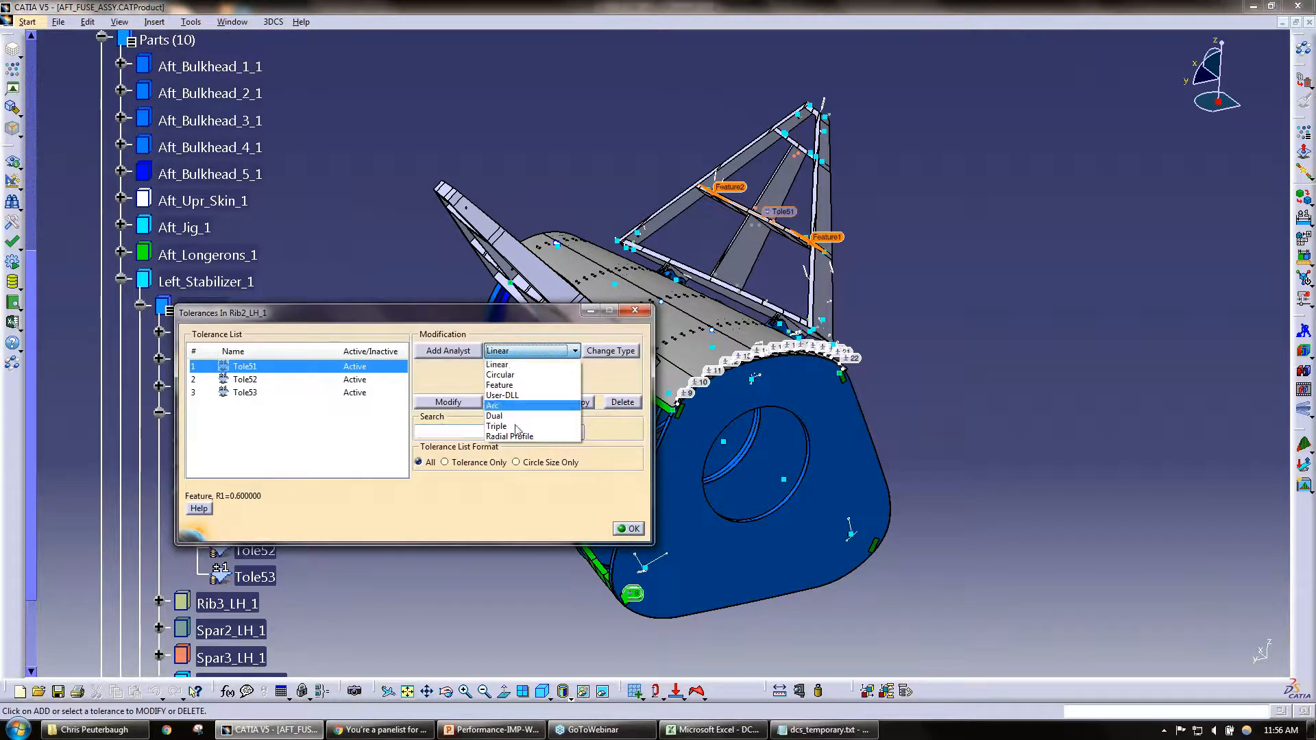
{"action": "left_click", "coordinate": [500, 375]}
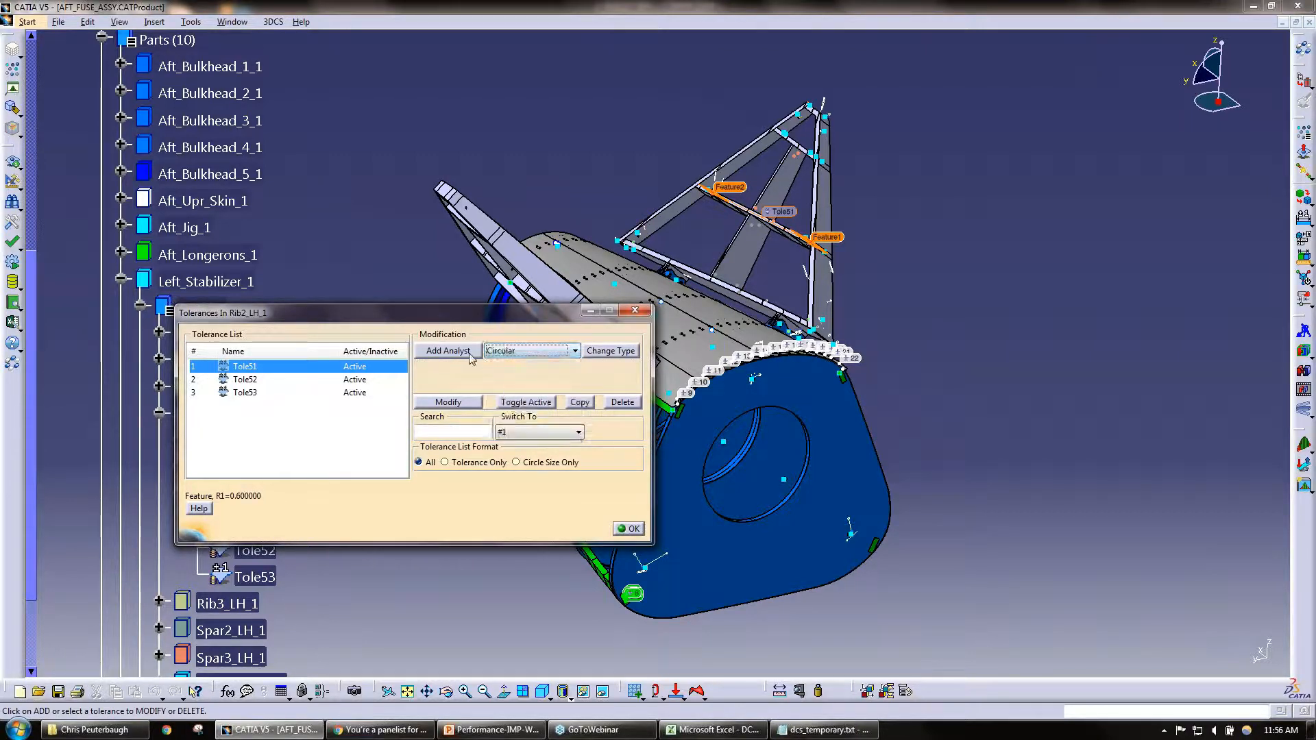
{"action": "left_click", "coordinate": [448, 351]}
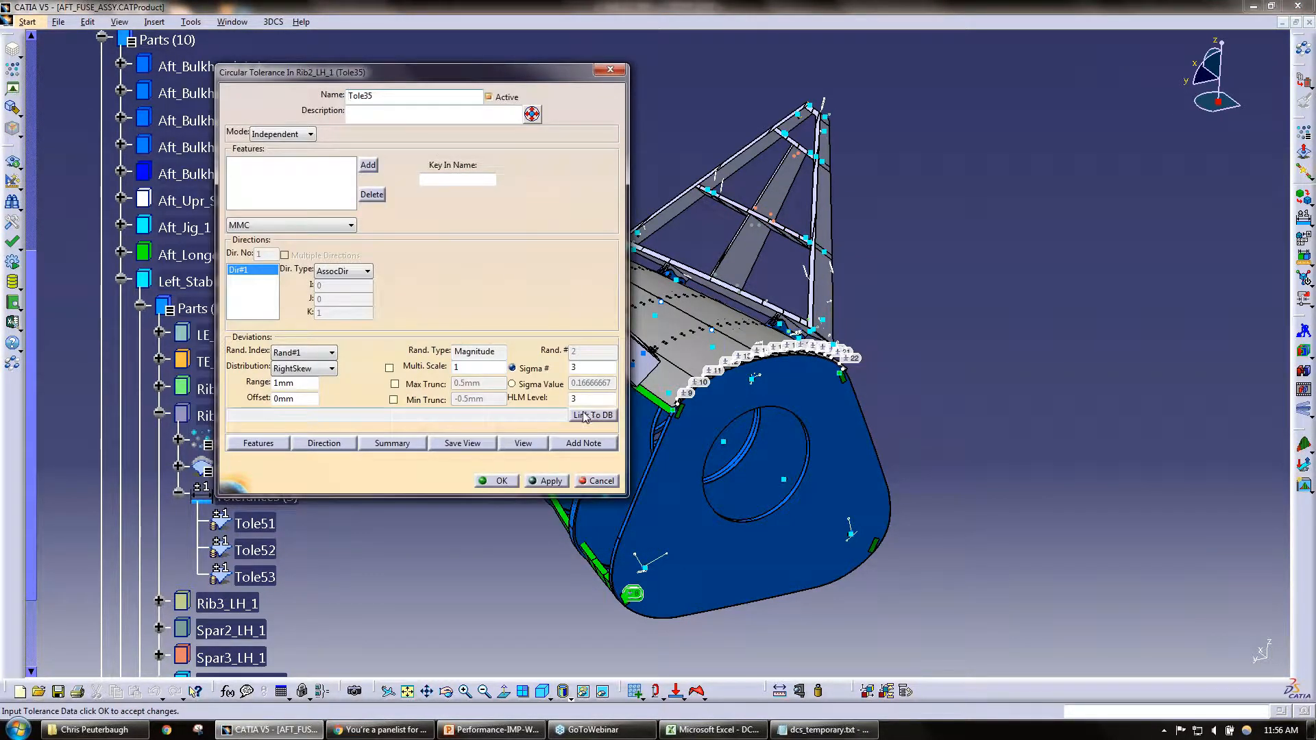
{"action": "left_click", "coordinate": [496, 480]}
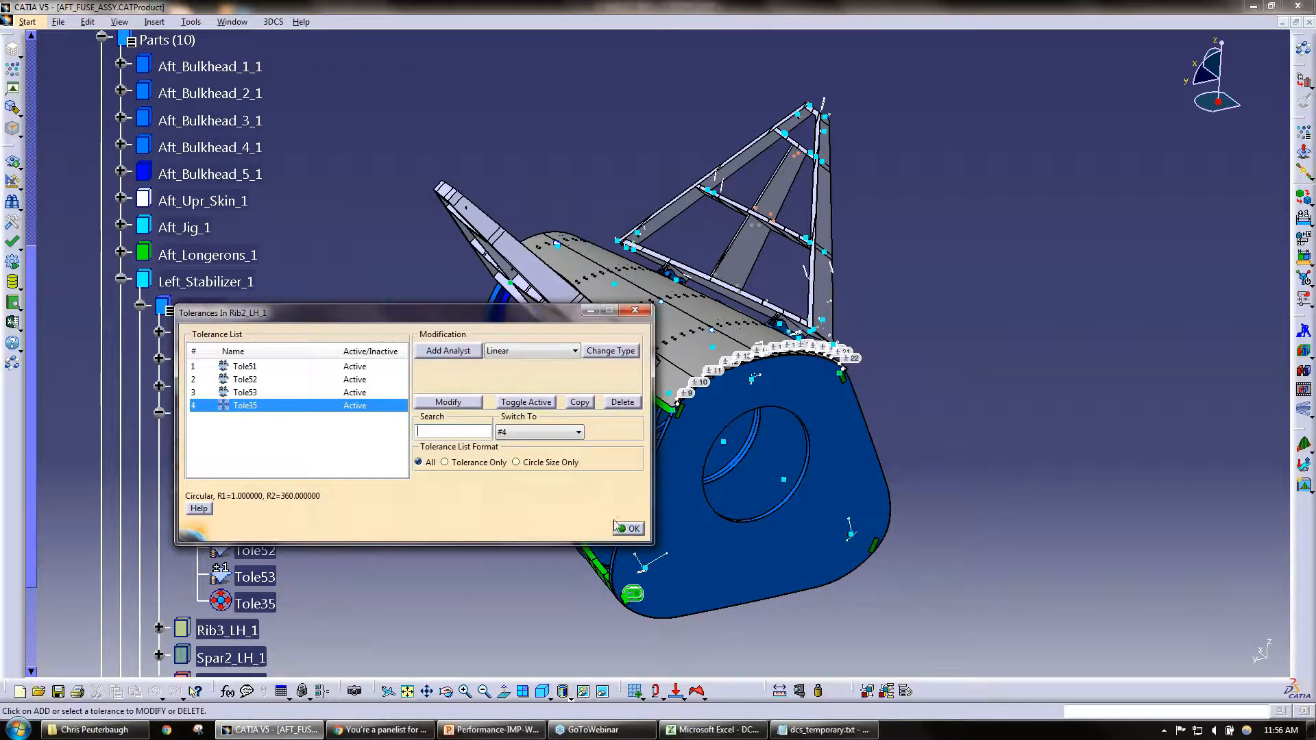
{"action": "left_click", "coordinate": [628, 528]}
{"action": "double_click", "coordinate": [243, 602]}
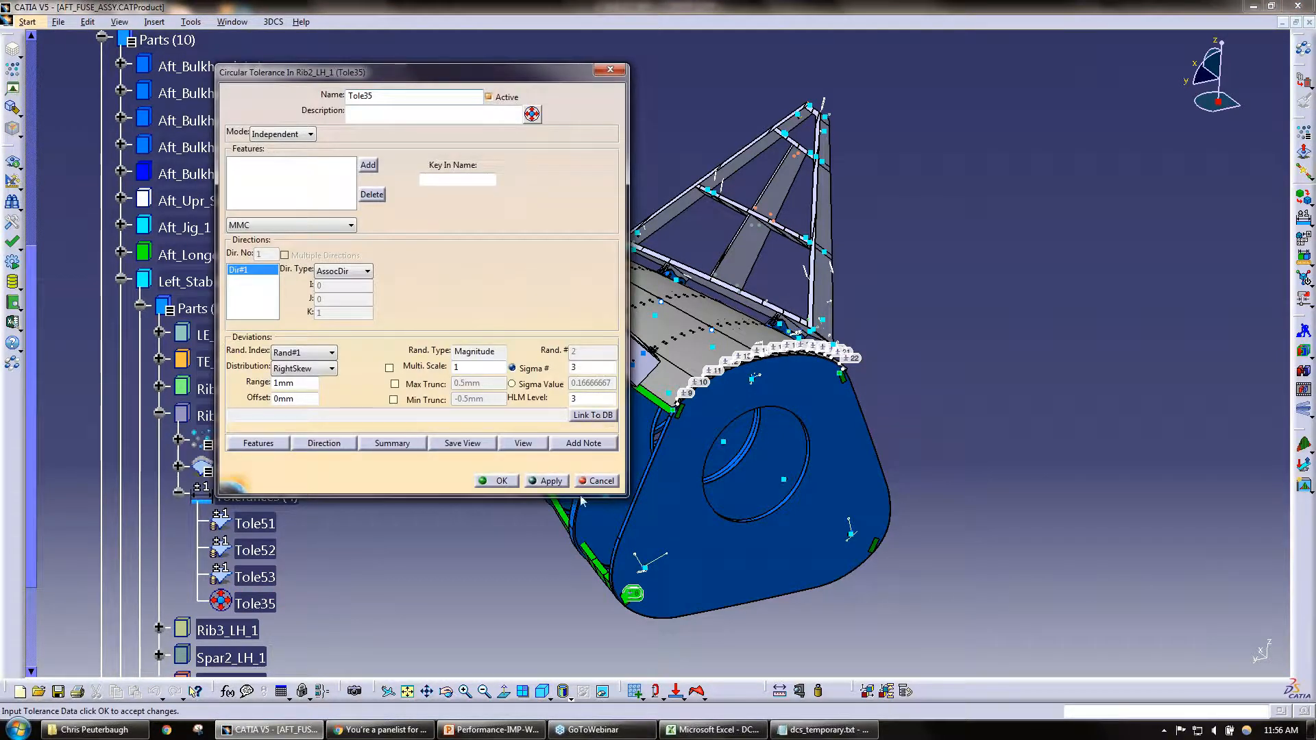
{"action": "left_click", "coordinate": [595, 481]}
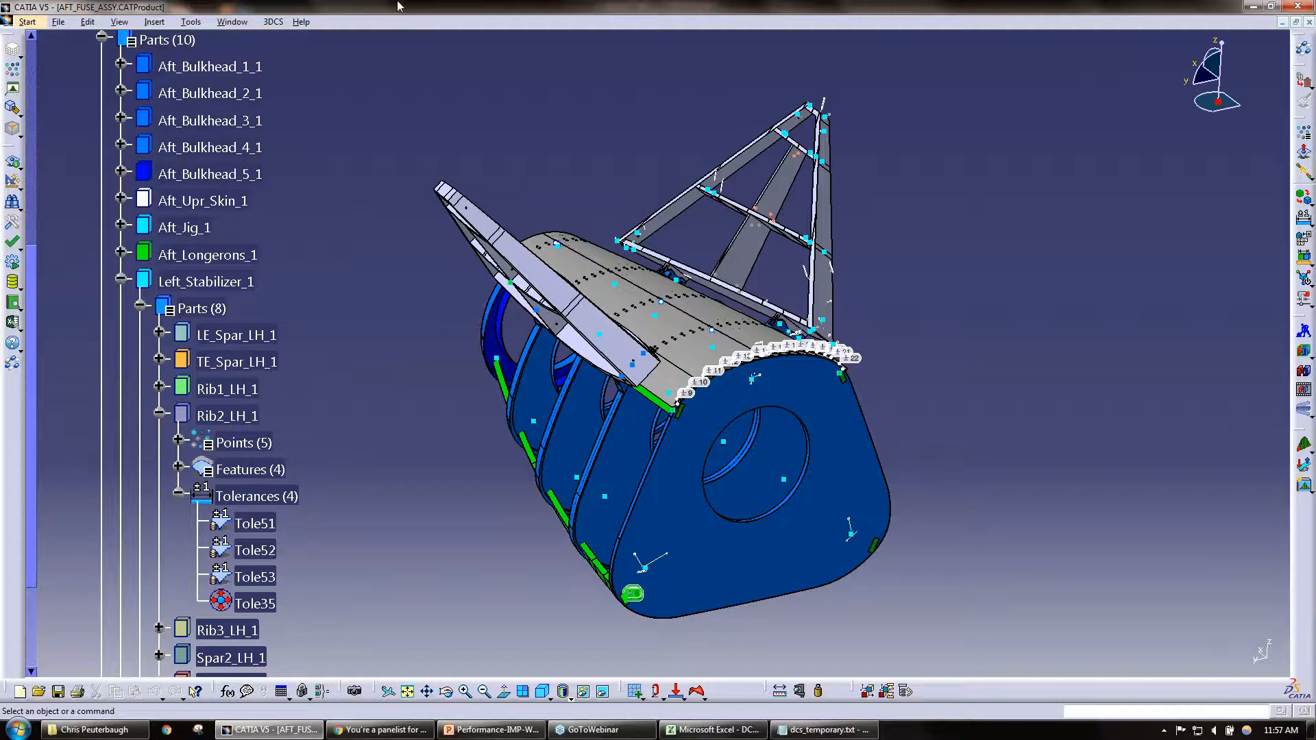
Step: In DCS_PCDB.csv in Excel, set the plastic molded range values in C18 to C23 and C25 to 1, and return to CATIA
{"action": "left_click", "coordinate": [717, 732]}
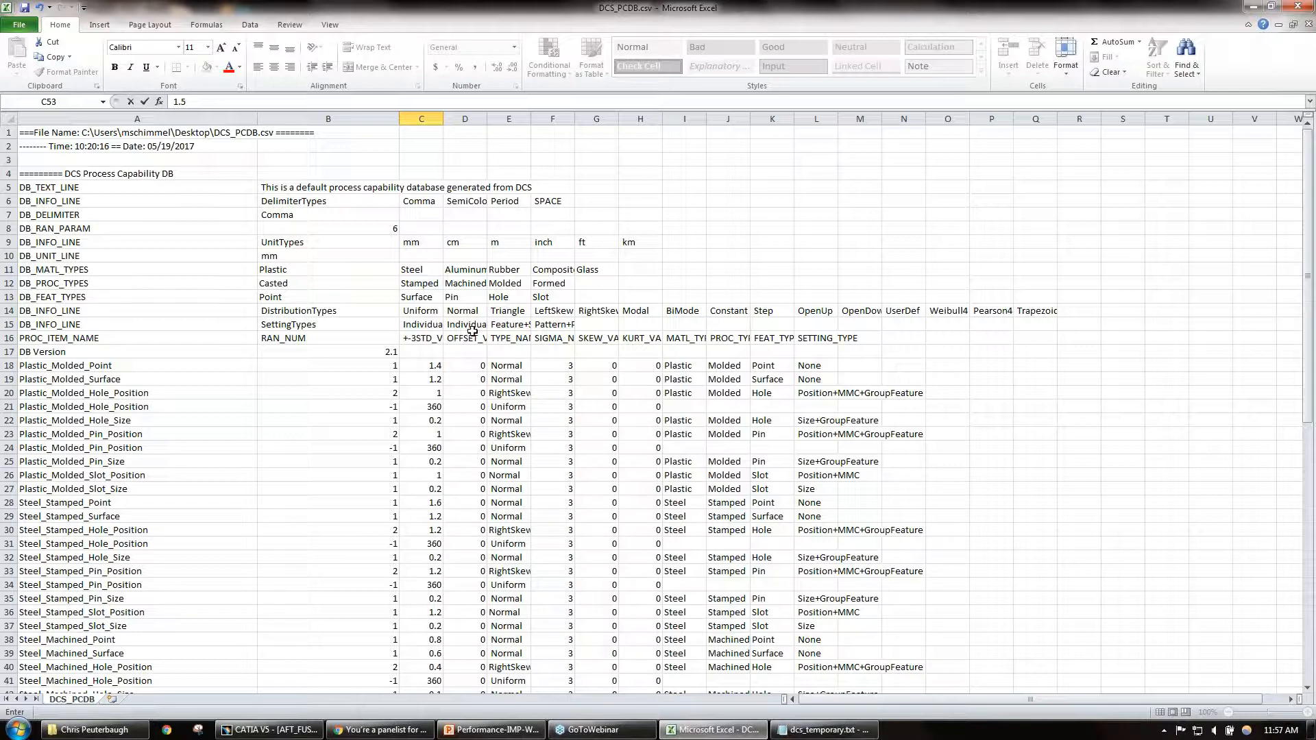
{"action": "left_click", "coordinate": [437, 362]}
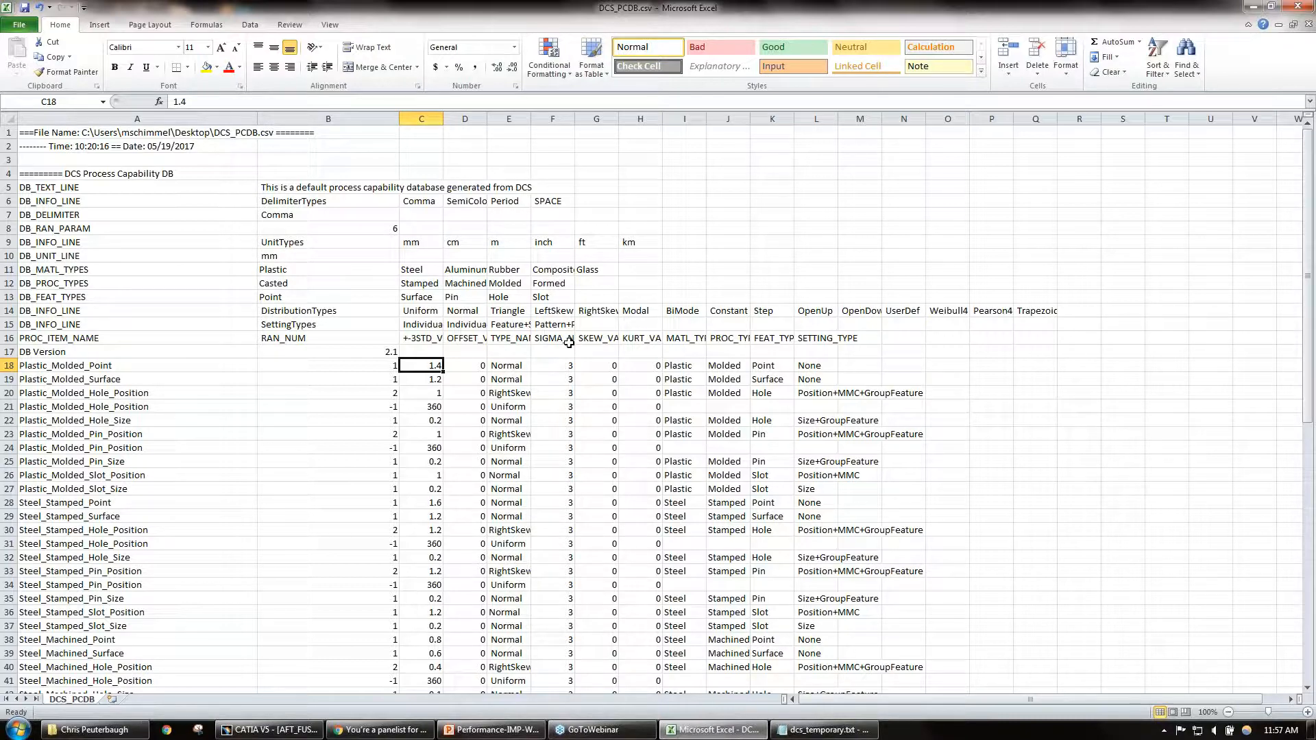
{"action": "type", "text": "1"}
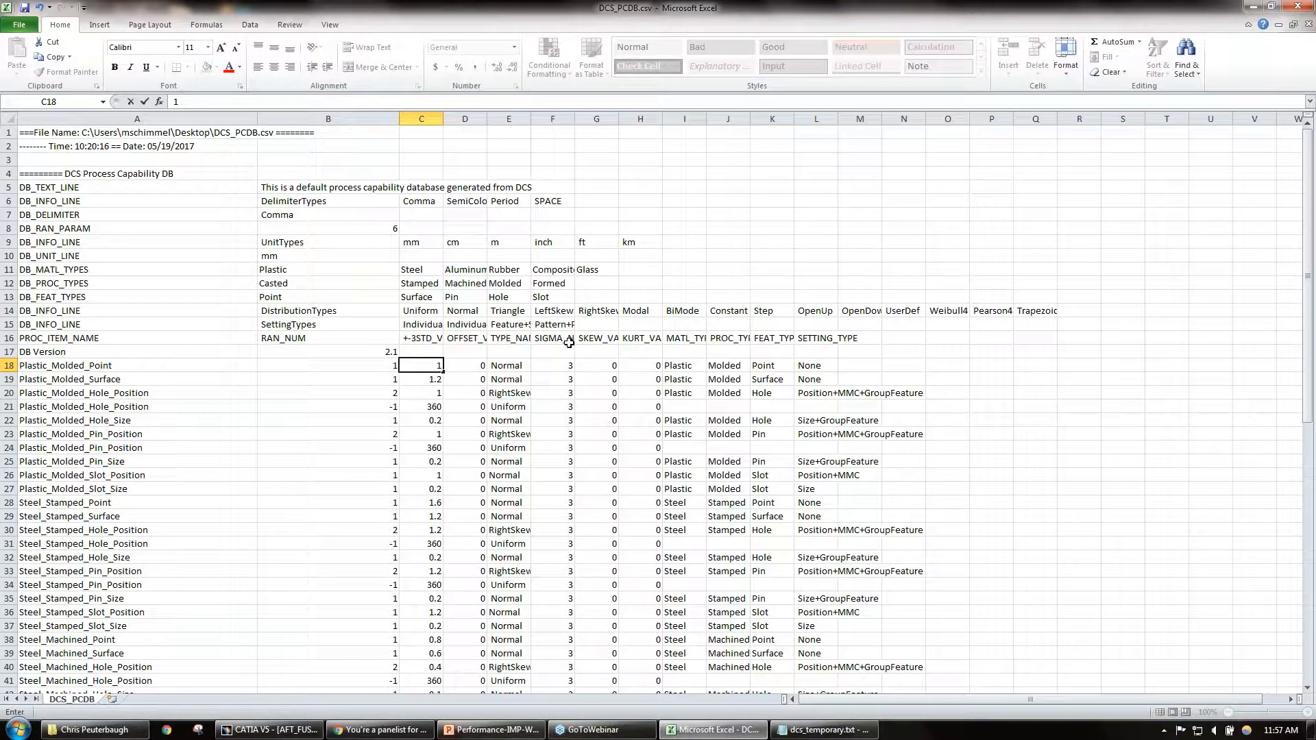
{"action": "key", "text": "Return"}
{"action": "type", "text": "1"}
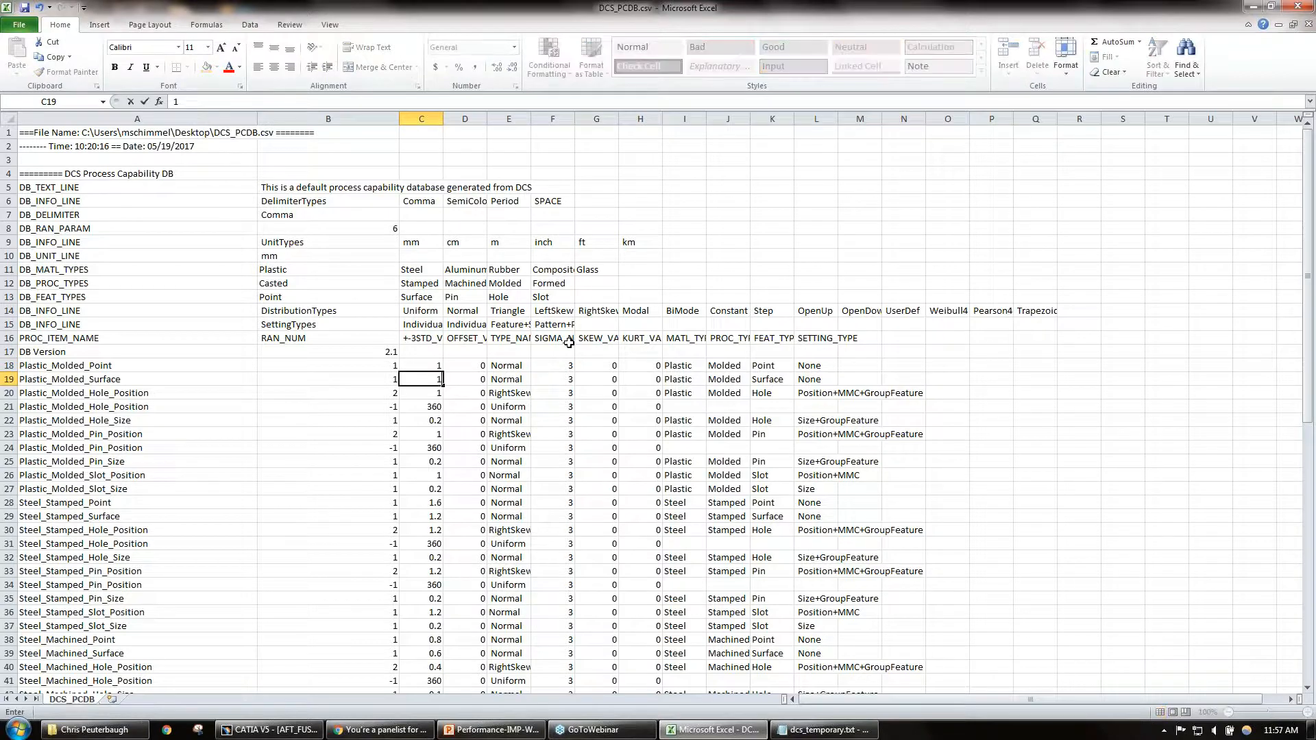
{"action": "key", "text": "Return"}
{"action": "type", "text": "1"}
{"action": "key", "text": "Return"}
{"action": "type", "text": "1"}
{"action": "key", "text": "Return"}
{"action": "type", "text": "1"}
{"action": "key", "text": "Return"}
{"action": "type", "text": "1"}
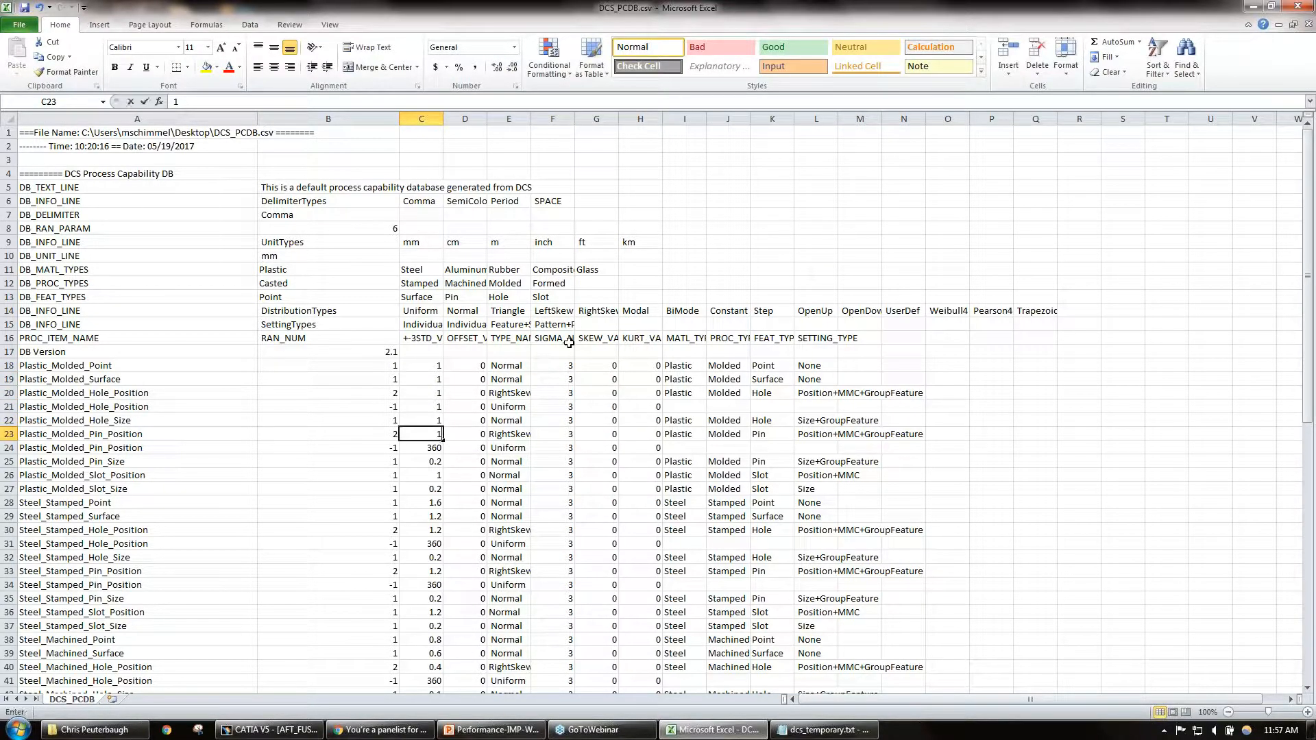
{"action": "key", "text": "Return"}
{"action": "key", "text": "Return"}
{"action": "type", "text": "1"}
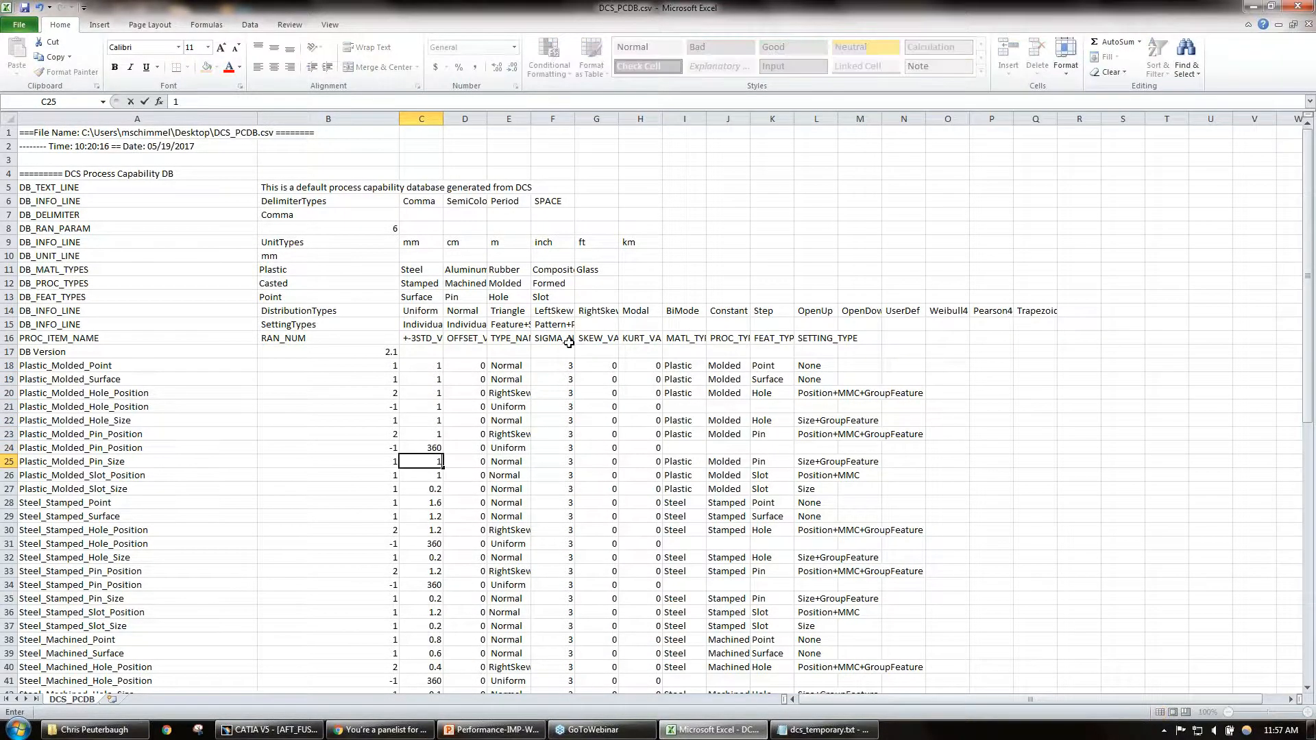
{"action": "key", "text": "Return"}
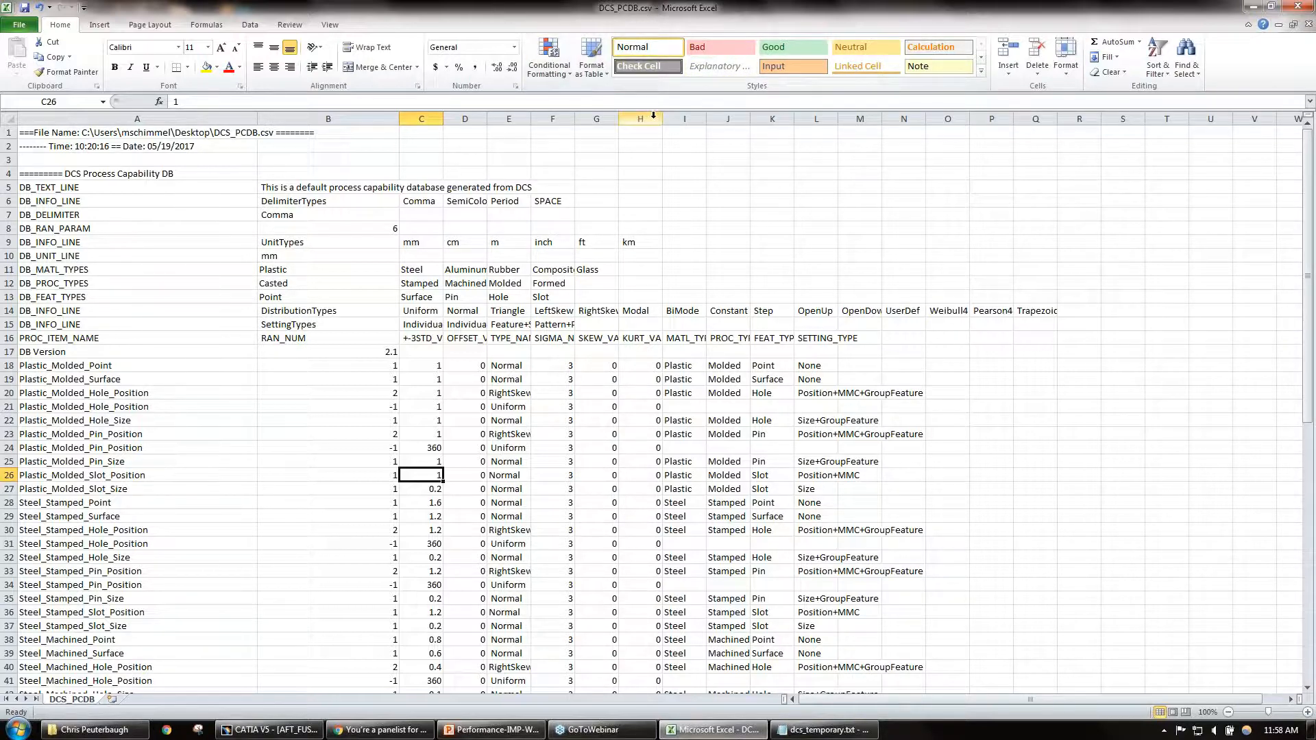
{"action": "left_click", "coordinate": [1254, 7]}
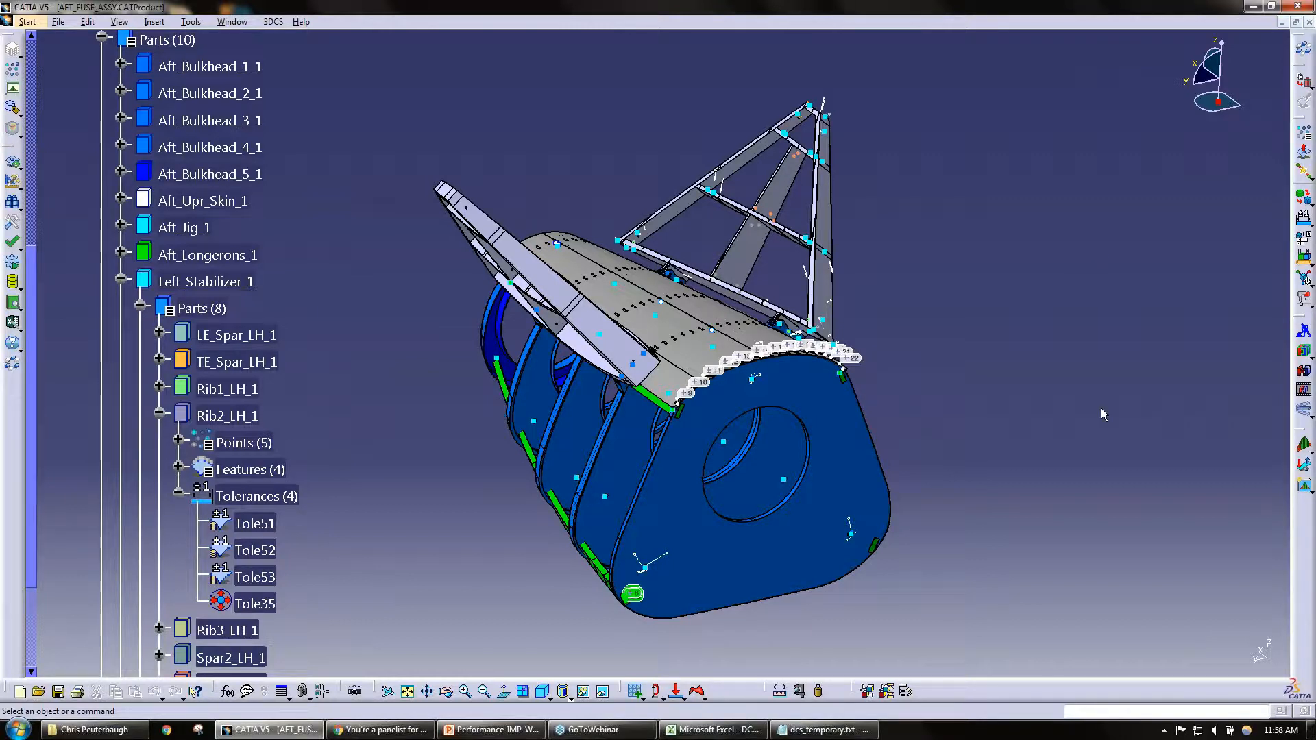
Step: Open the Process Capability Database settings, browse for the DCS_PCDB.csv database file, and close both dialogs without changing the file location
{"action": "mouse_move", "coordinate": [738, 731]}
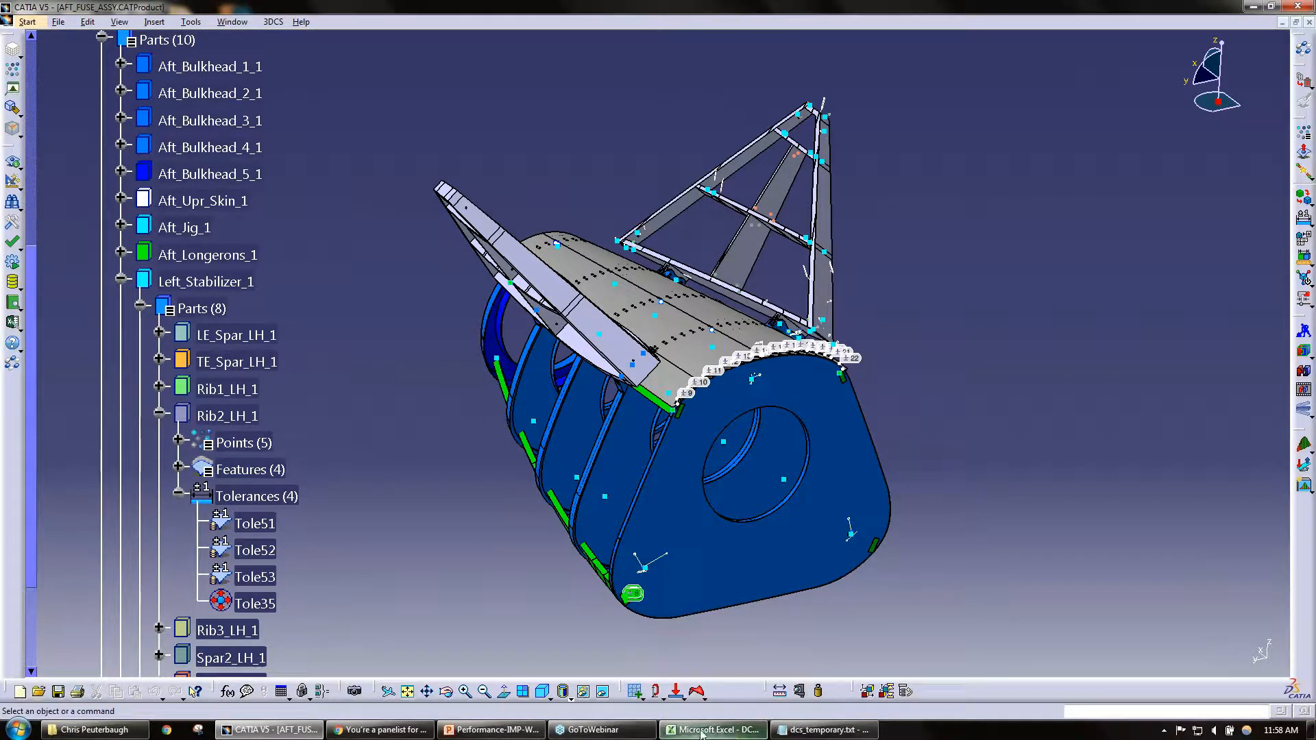
{"action": "left_click", "coordinate": [274, 22]}
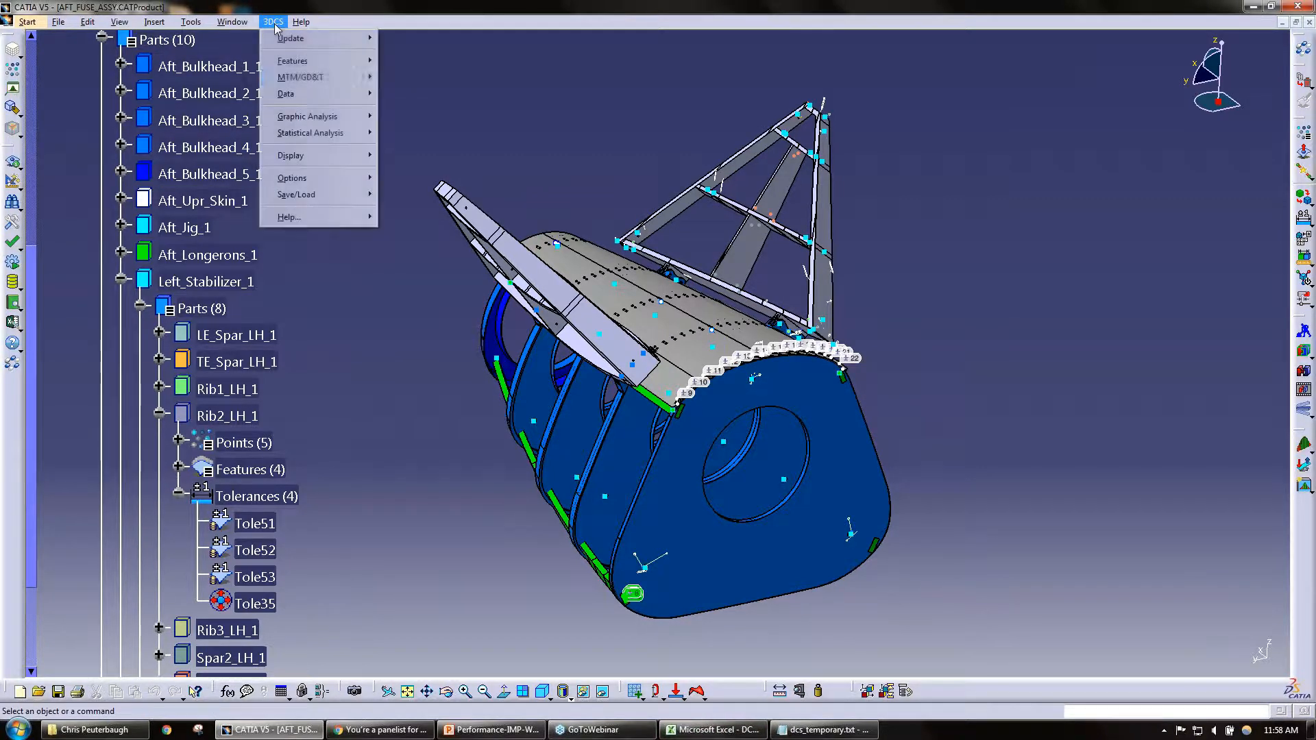
{"action": "mouse_move", "coordinate": [325, 96]}
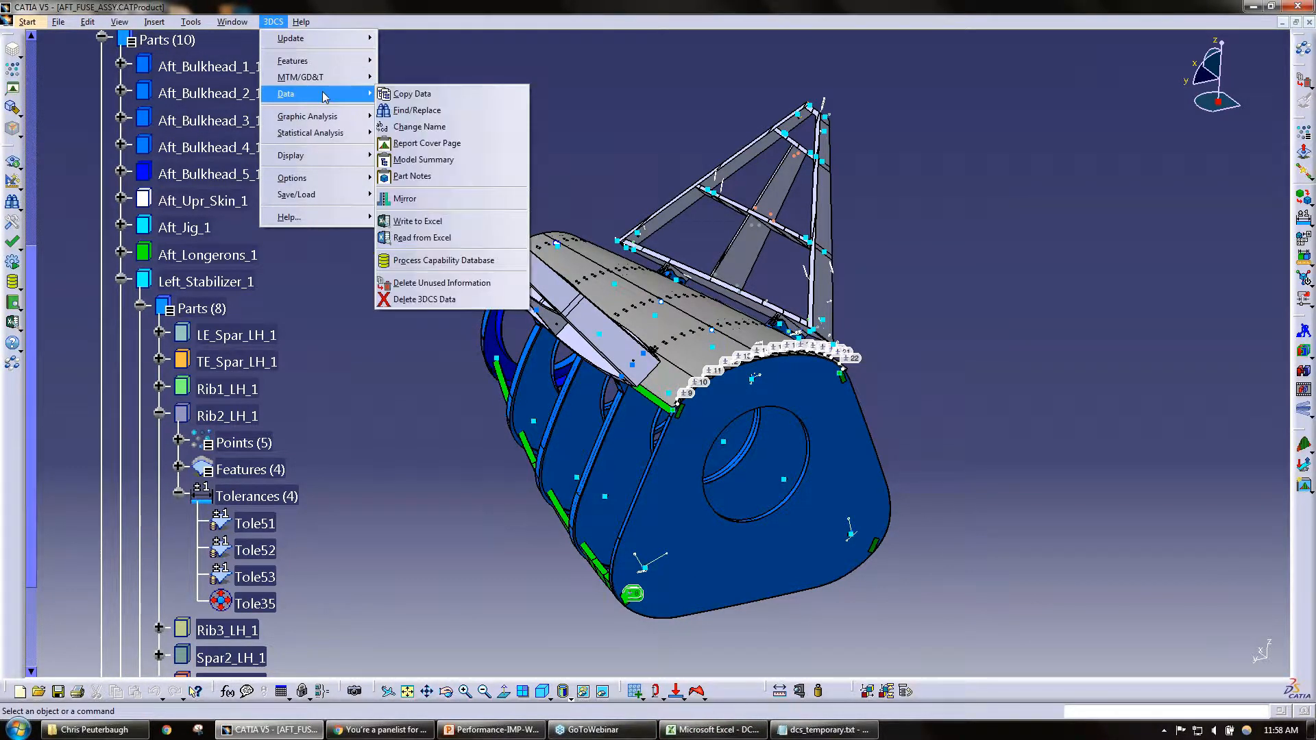
{"action": "left_click", "coordinate": [444, 261]}
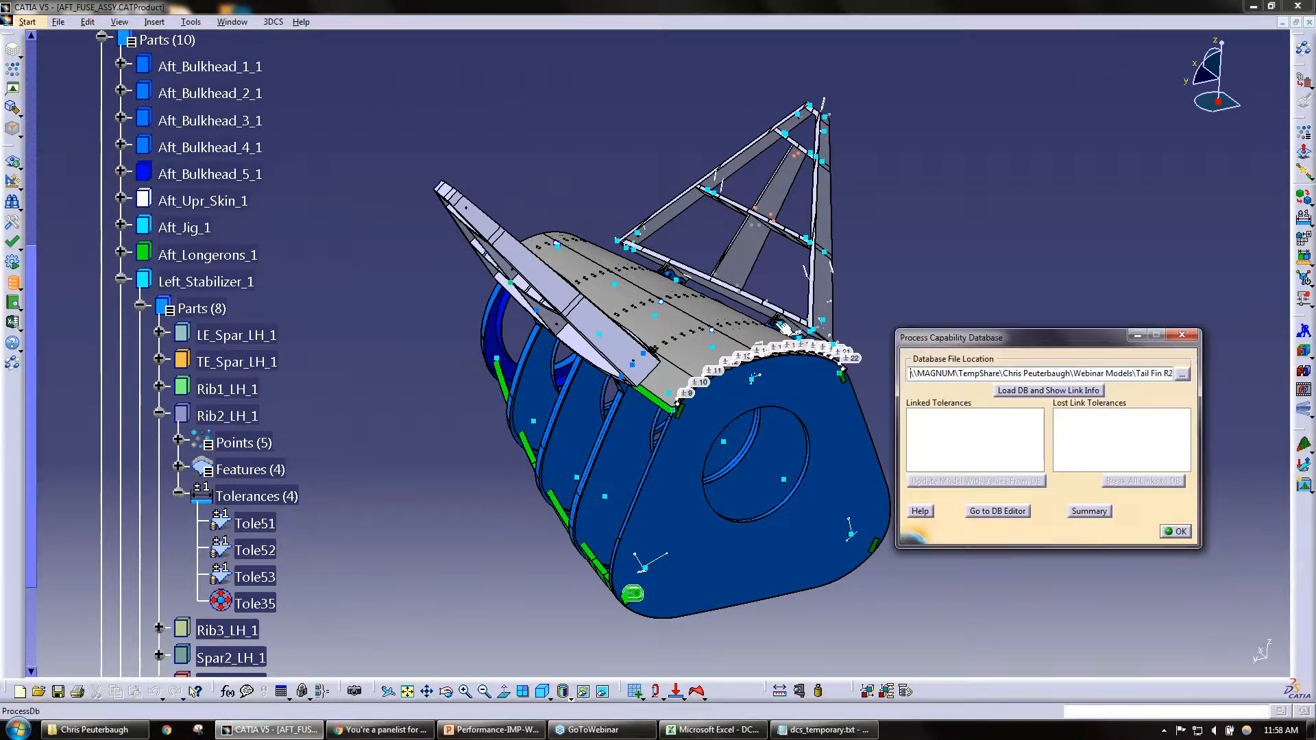
{"action": "left_click", "coordinate": [1181, 373]}
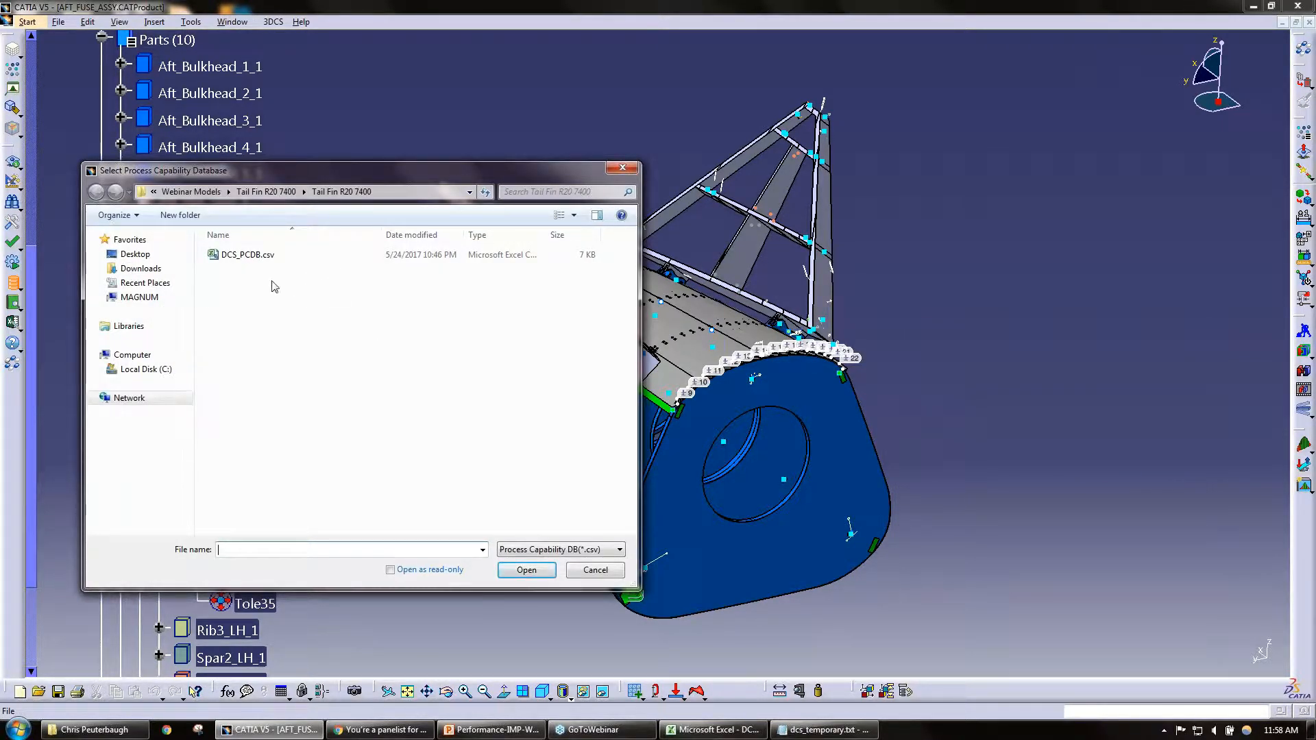
{"action": "left_click", "coordinate": [247, 255]}
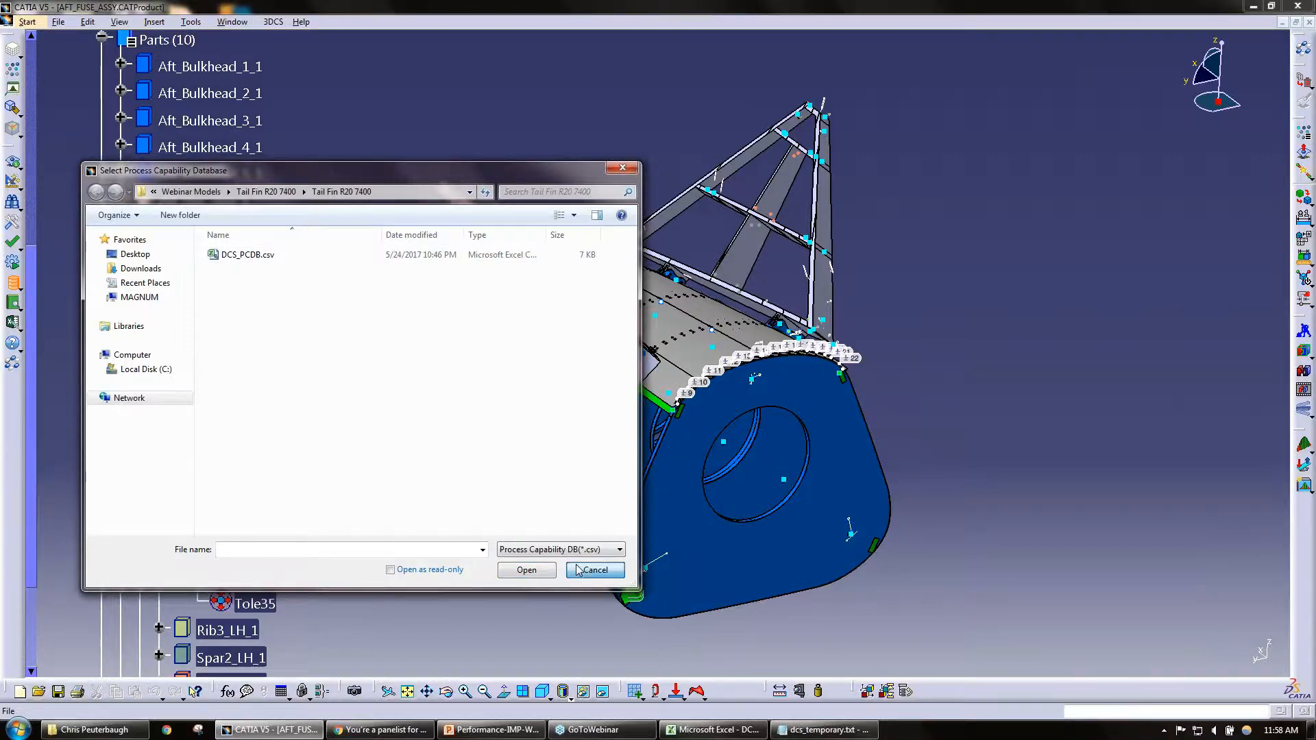
{"action": "left_click", "coordinate": [526, 570]}
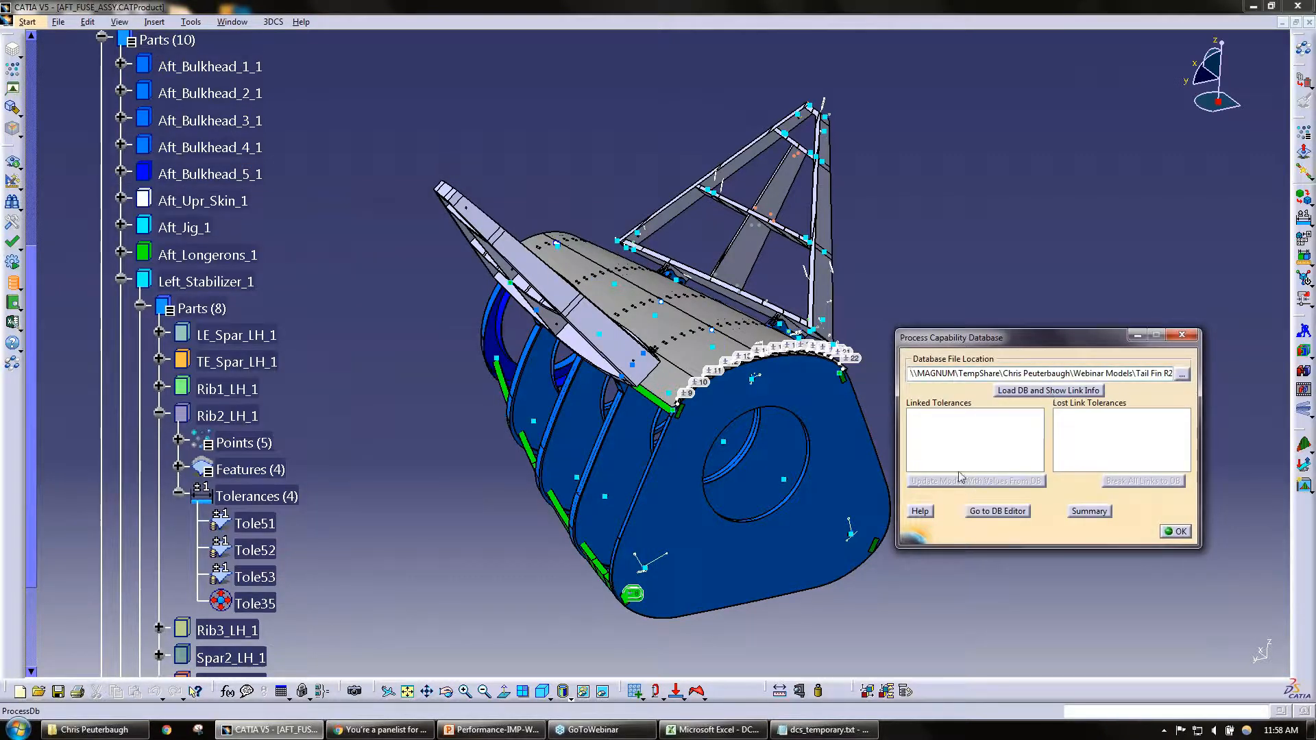
{"action": "left_click", "coordinate": [1181, 338]}
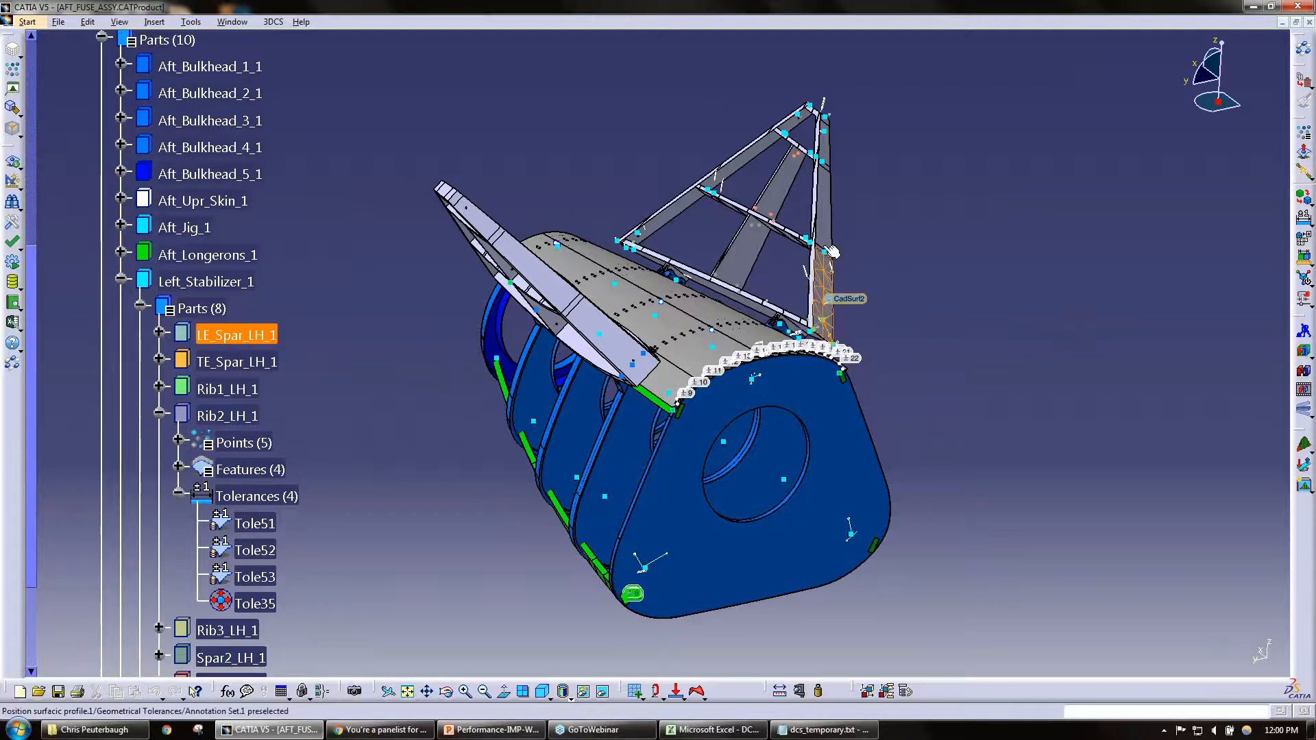
Step: Open the tolerance Tole51 of Rib2_LH_1, highlight its linked database entry name, and close the tolerance unchanged
{"action": "double_click", "coordinate": [271, 523]}
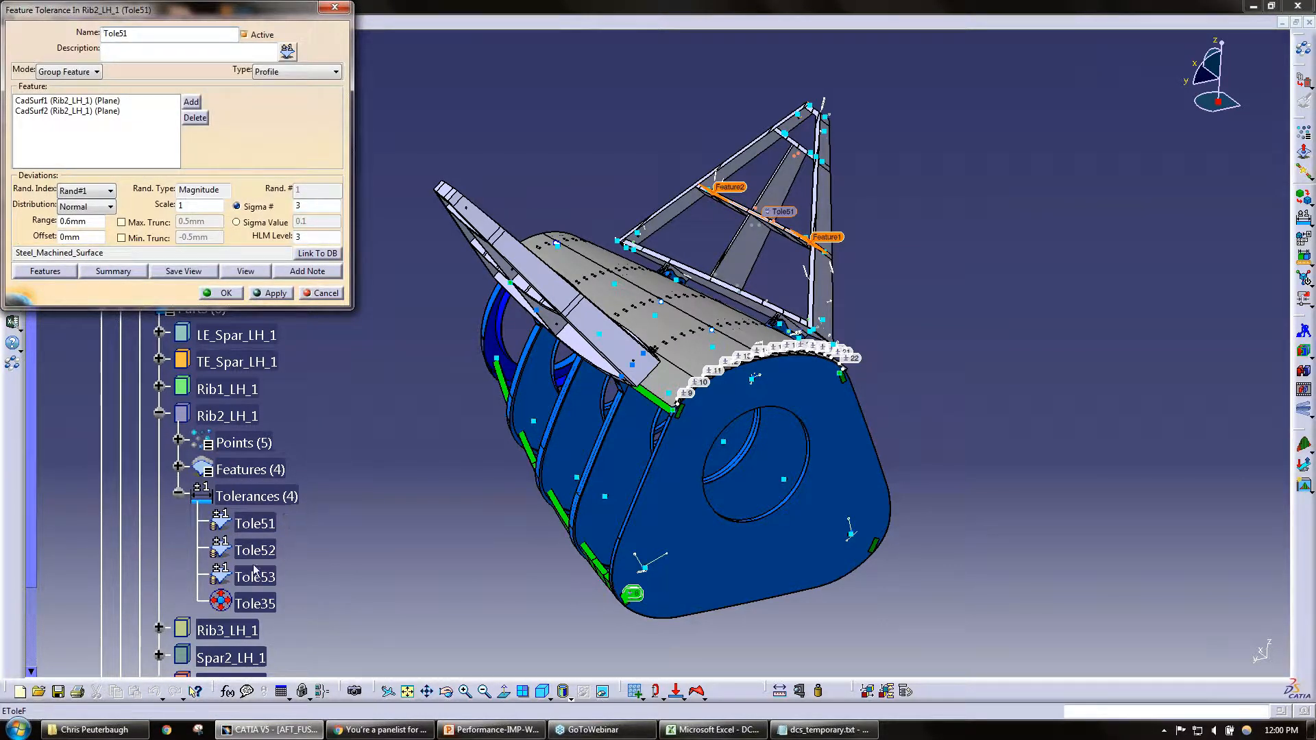
{"action": "left_click_drag", "start_coordinate": [104, 253], "coordinate": [11, 253]}
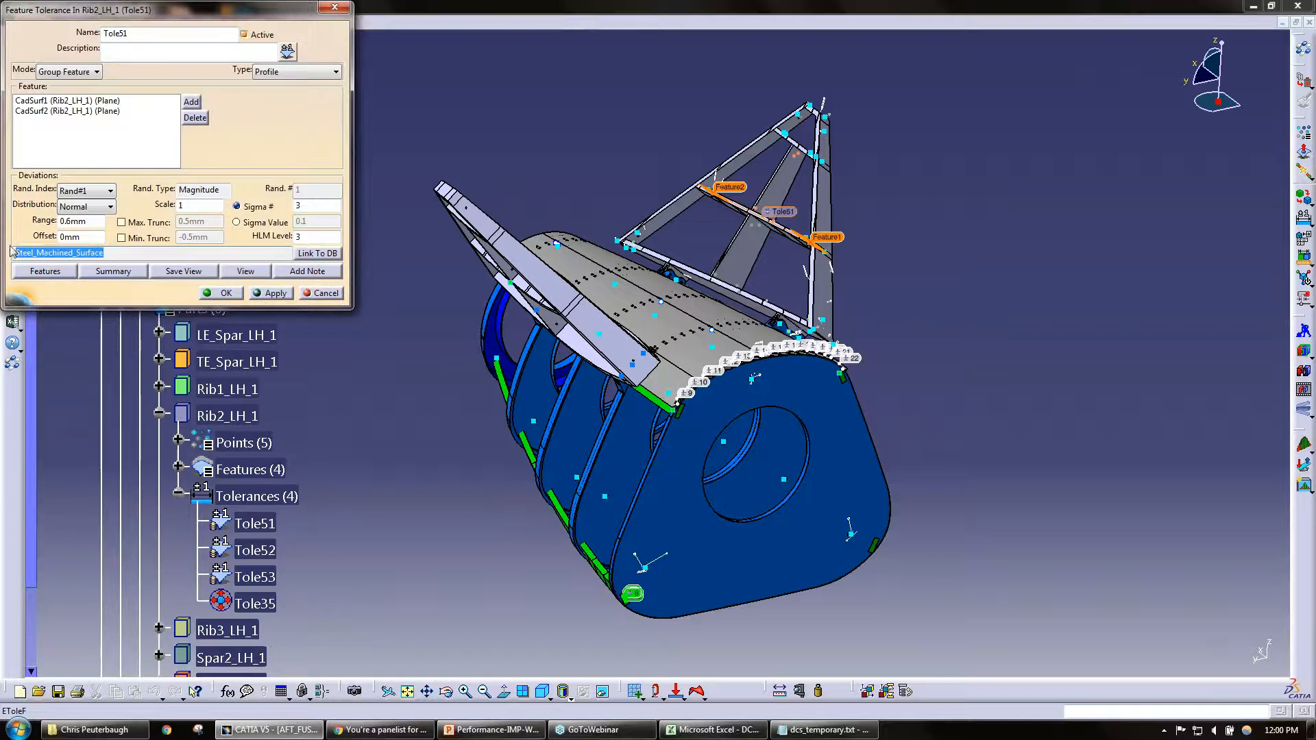
{"action": "left_click", "coordinate": [222, 295]}
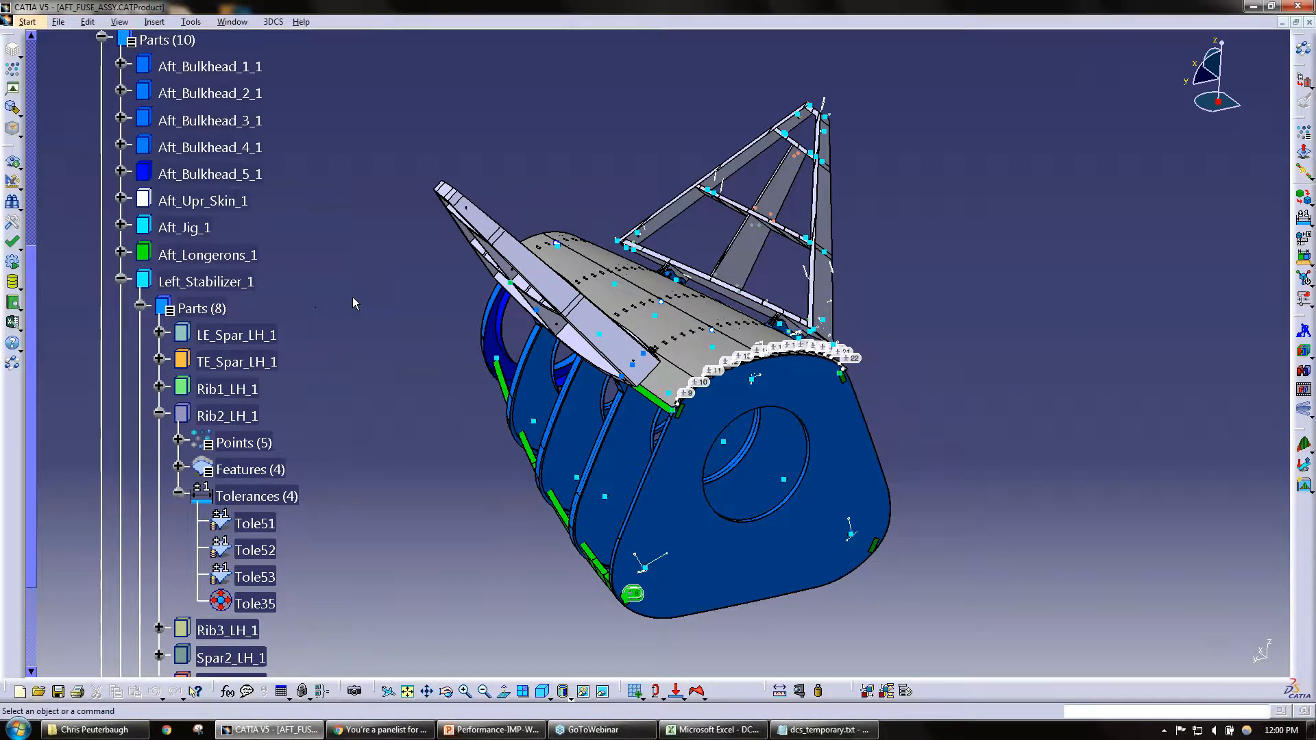